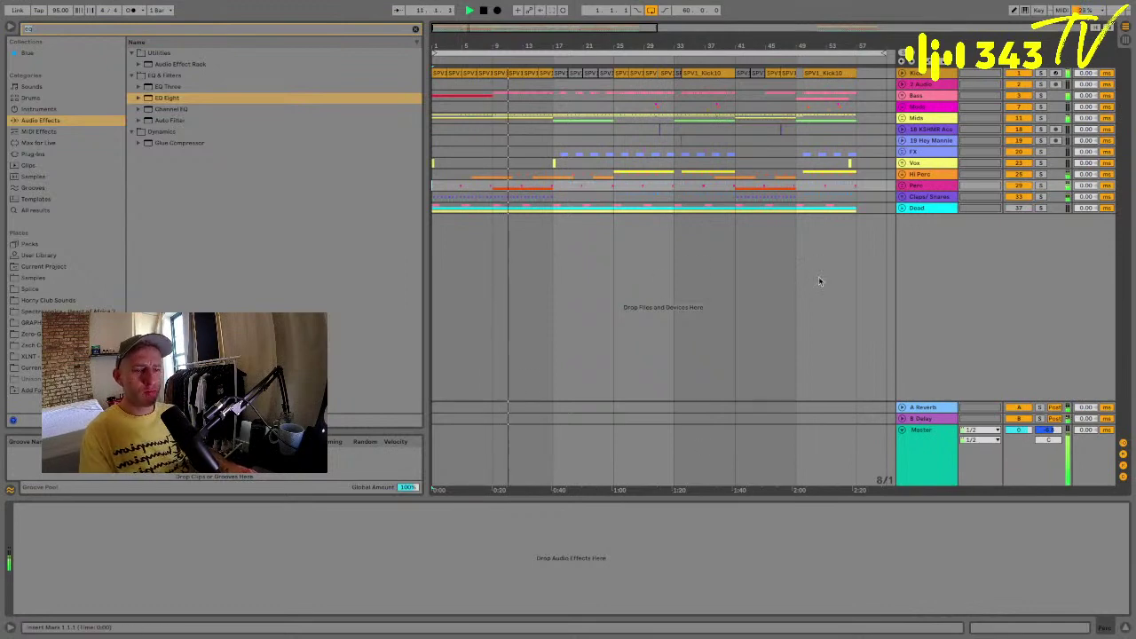
Unfold all tracks in the arrangement and bring up the wubby synth track's device chain.
left_click(901, 118)
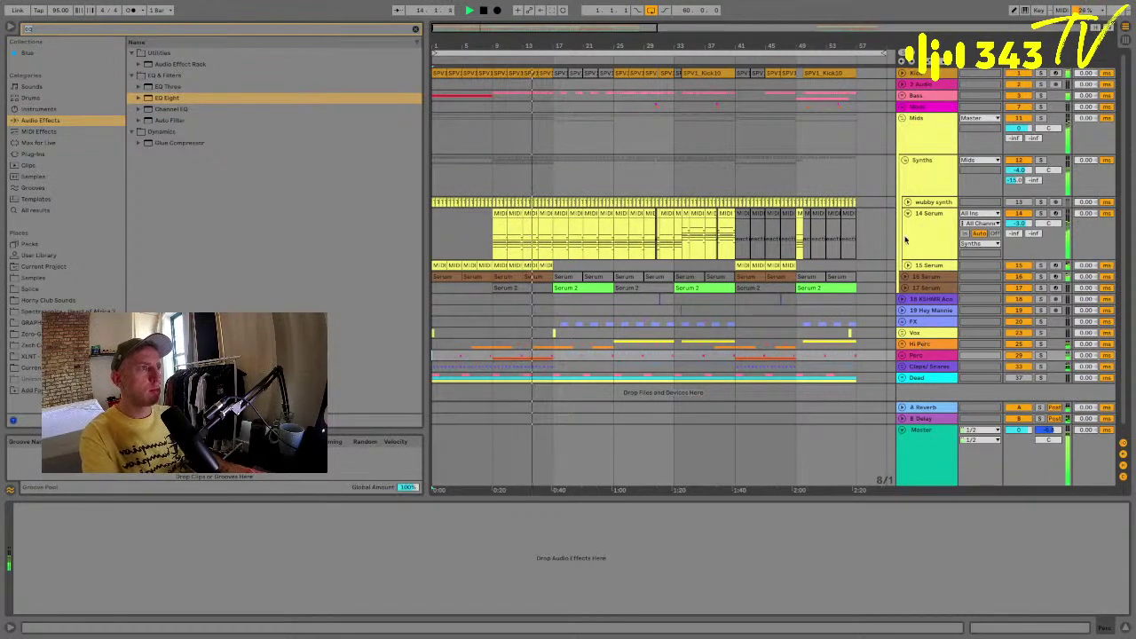
left_click(902, 118)
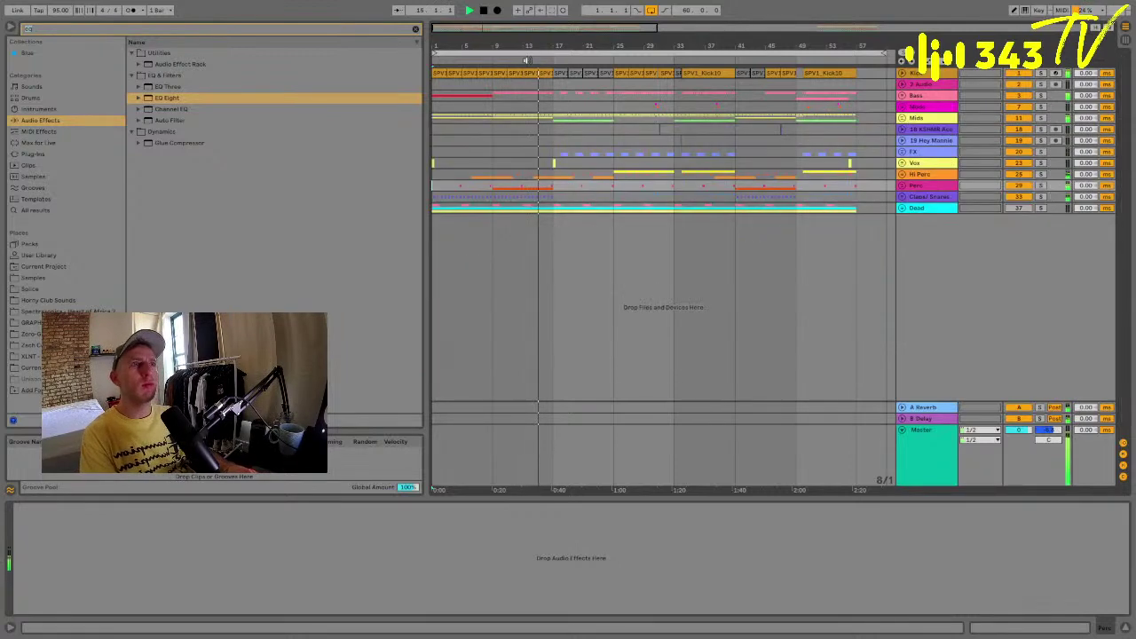
left_click_drag(530, 51, 590, 131)
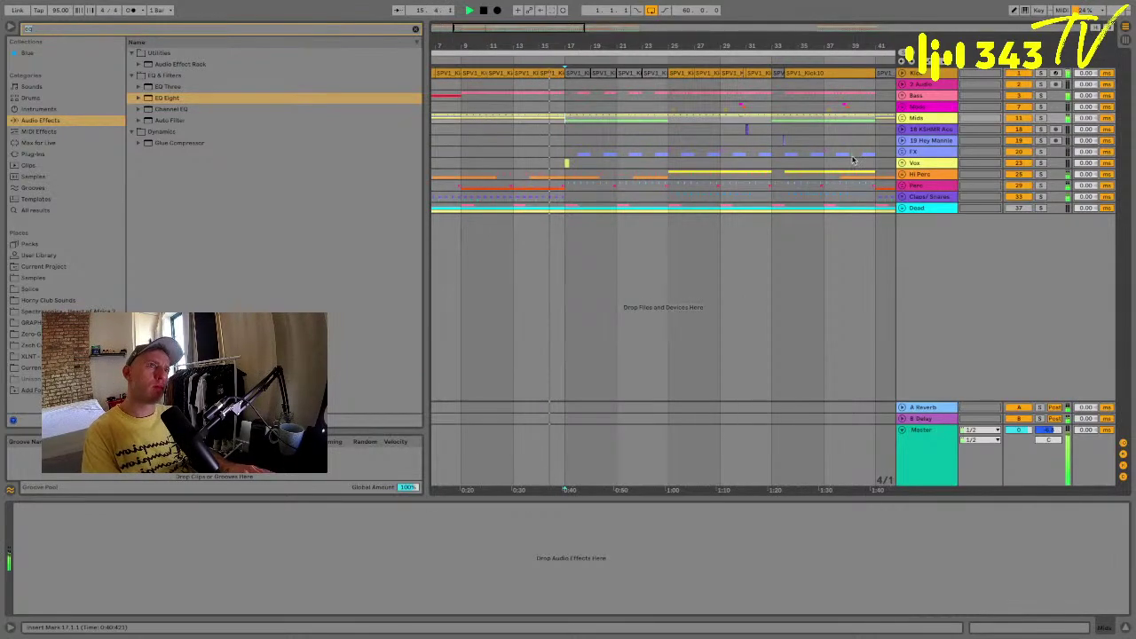
left_click(903, 209, "alt")
scroll(904, 212, "up", 15)
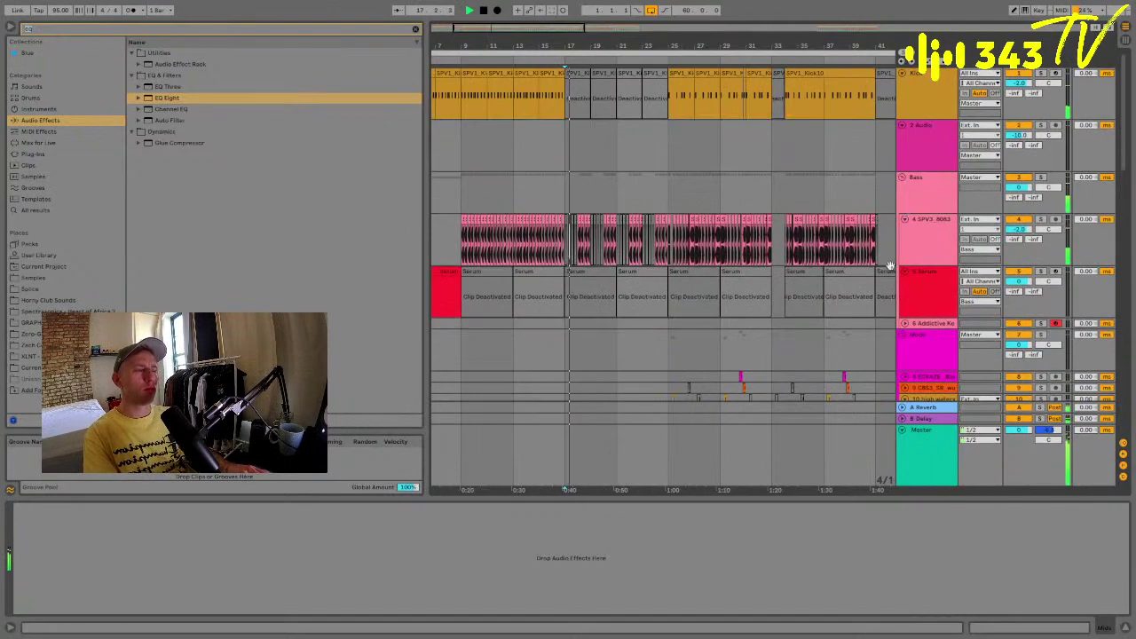
scroll(916, 160, "down", 1)
scroll(917, 159, "down", 10)
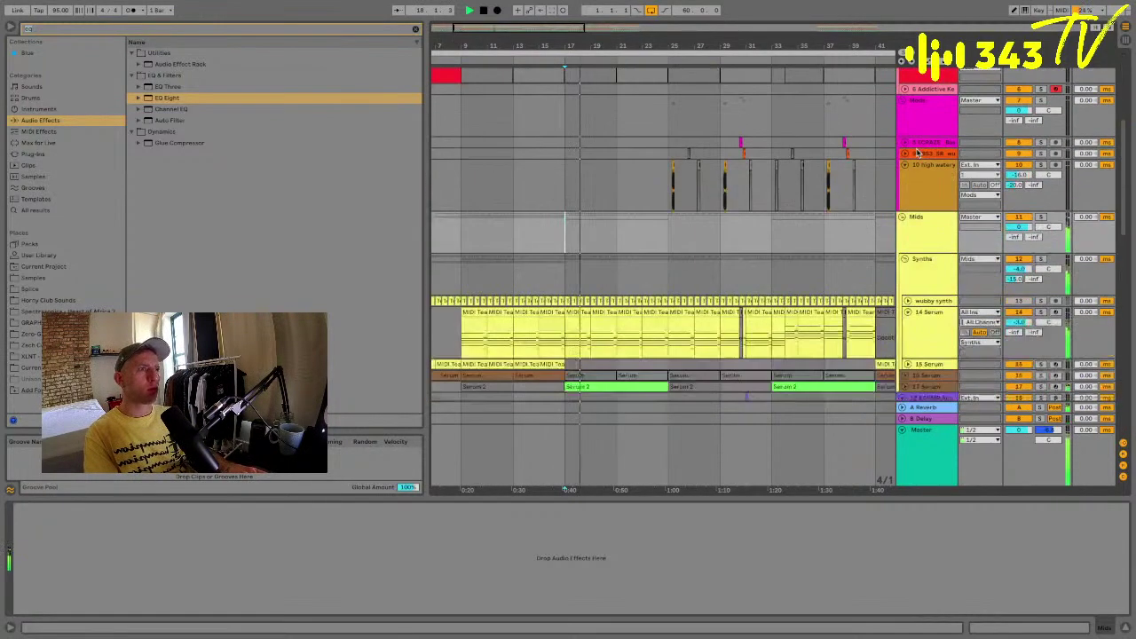
left_click(923, 209)
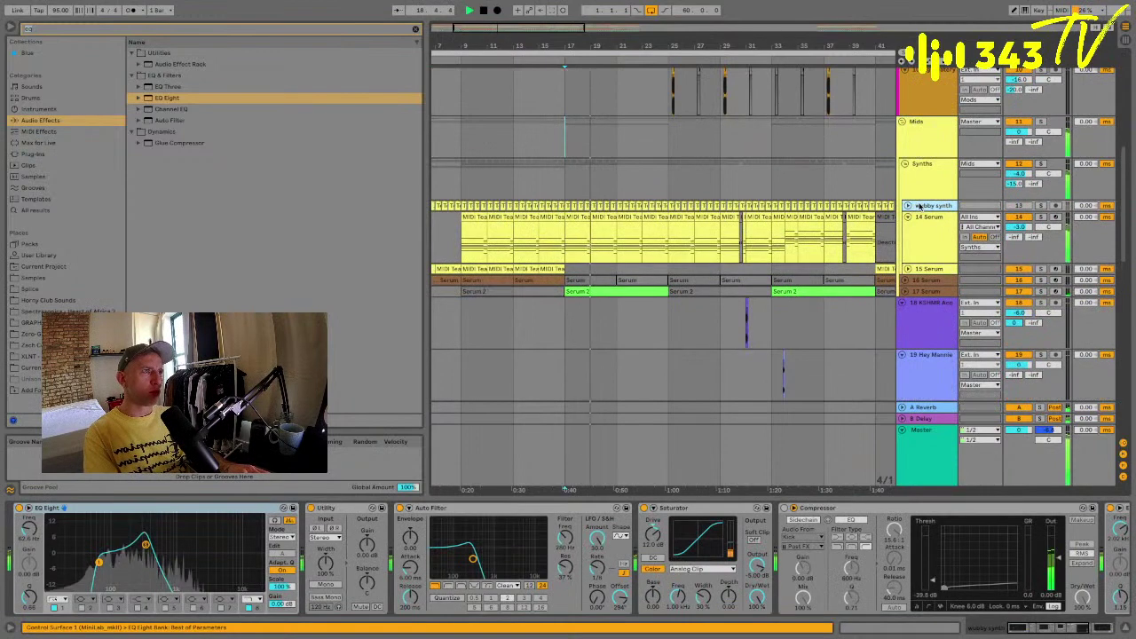
Inspect the 17 Serum track's clips and devices, and fold all tracks back up.
scroll(922, 210, "down", 3)
left_click(912, 238)
left_click(906, 237)
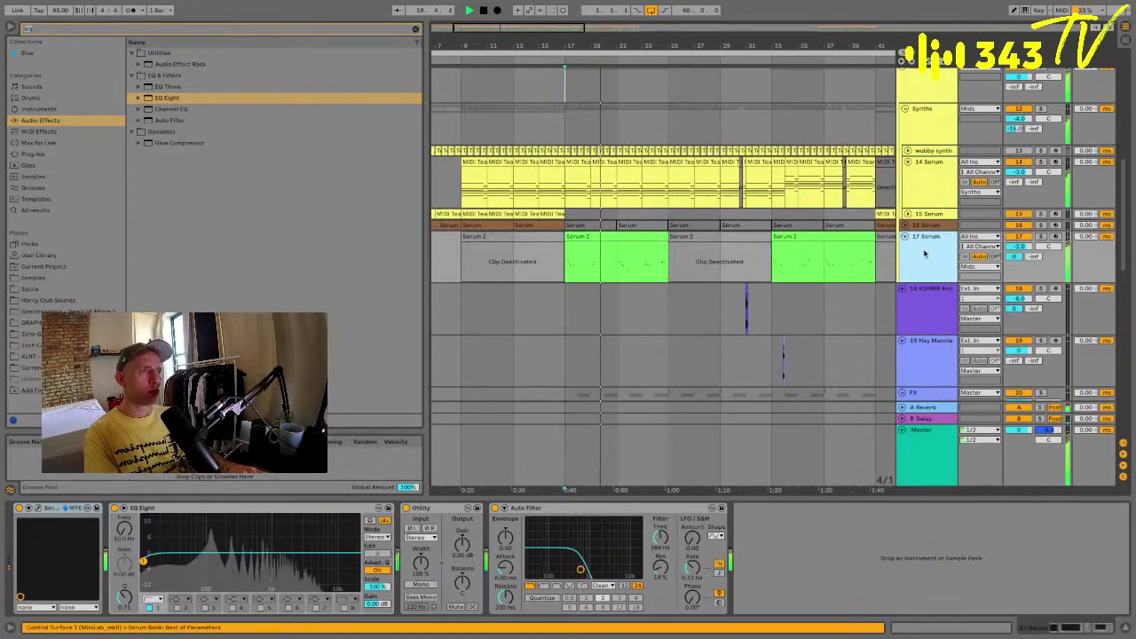
scroll(910, 235, "down", 2)
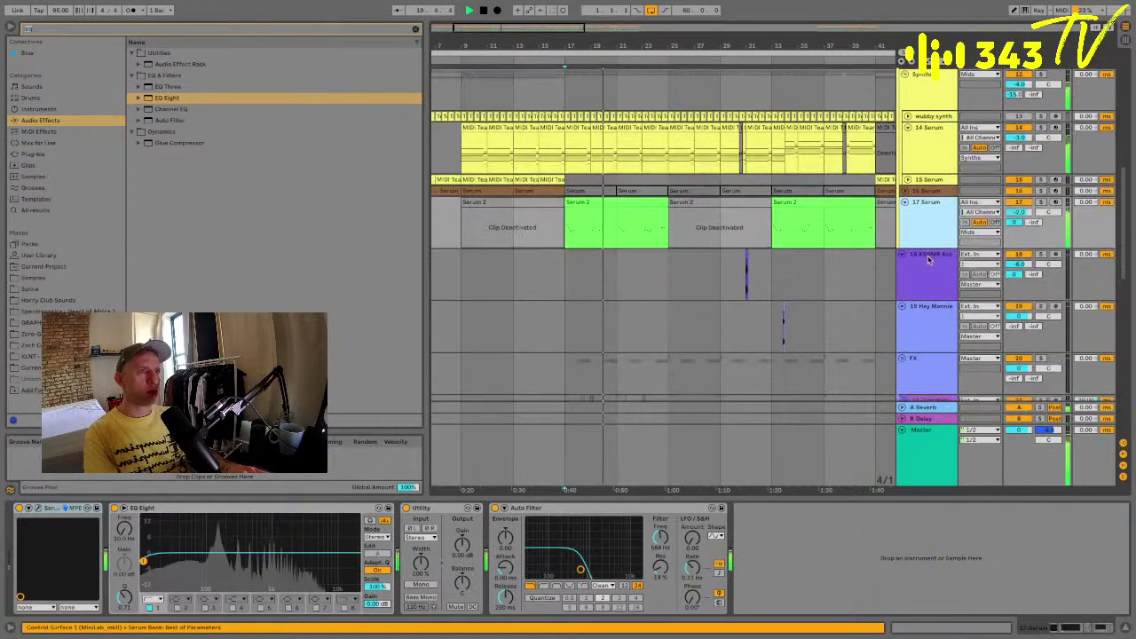
left_click(904, 202)
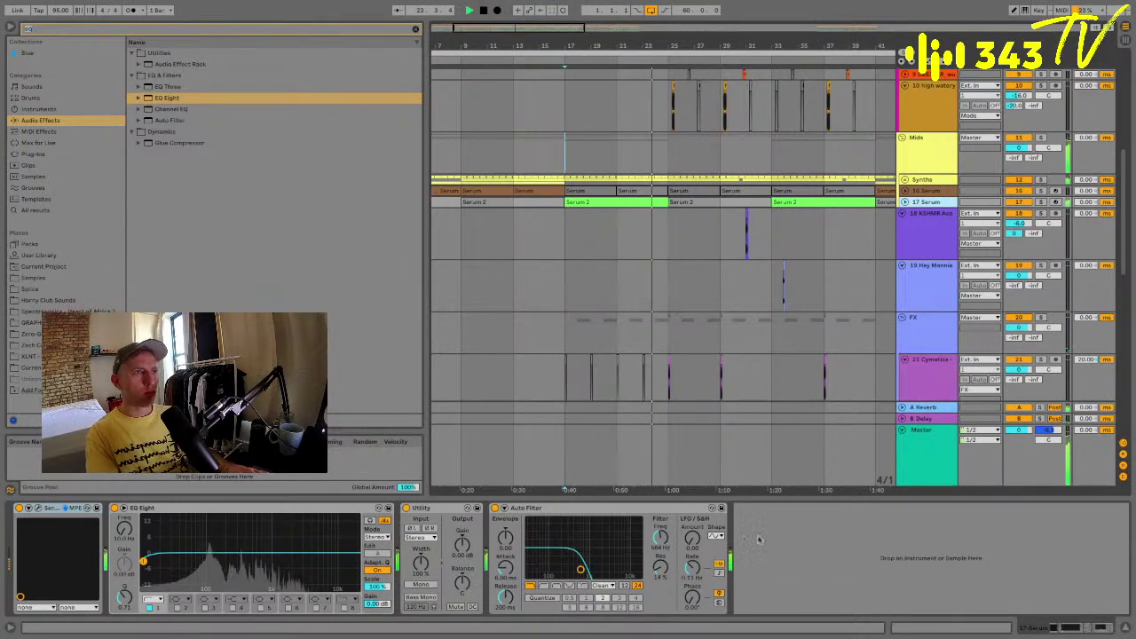
scroll(920, 164, "up", 8)
key("alt+u")
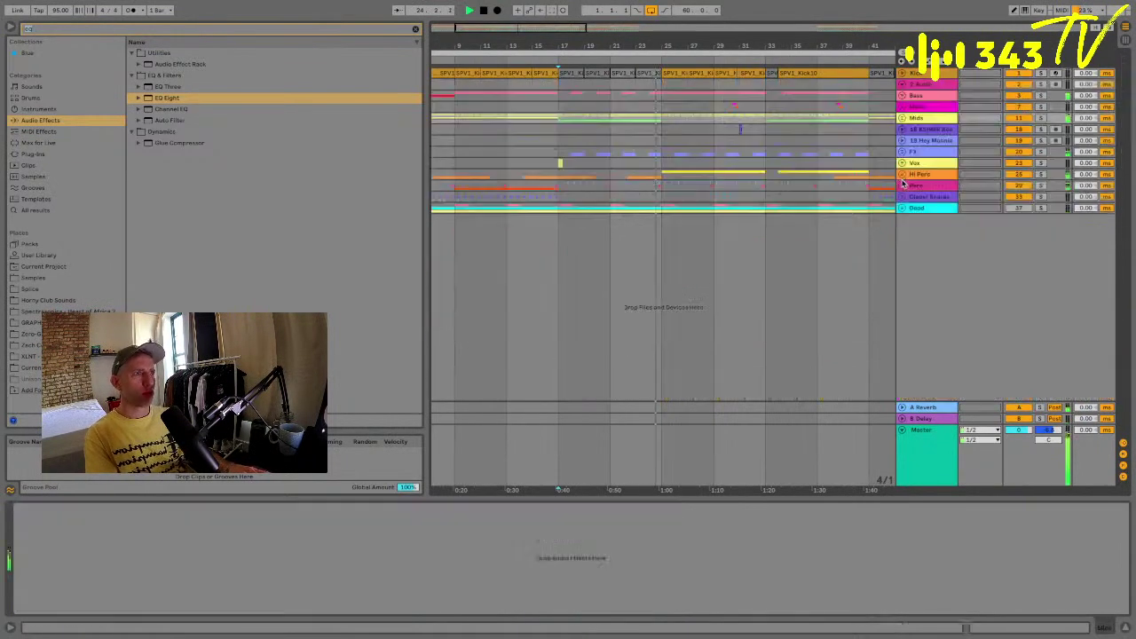
Examine the arrangement around bars 25 and 29 during playback, placing the insert marker at each section start.
scroll(740, 152, "right", 2)
mouse_move(646, 40)
left_mouse_down()
mouse_move(644, 18)
mouse_move(646, 41)
left_mouse_up()
left_click(598, 96)
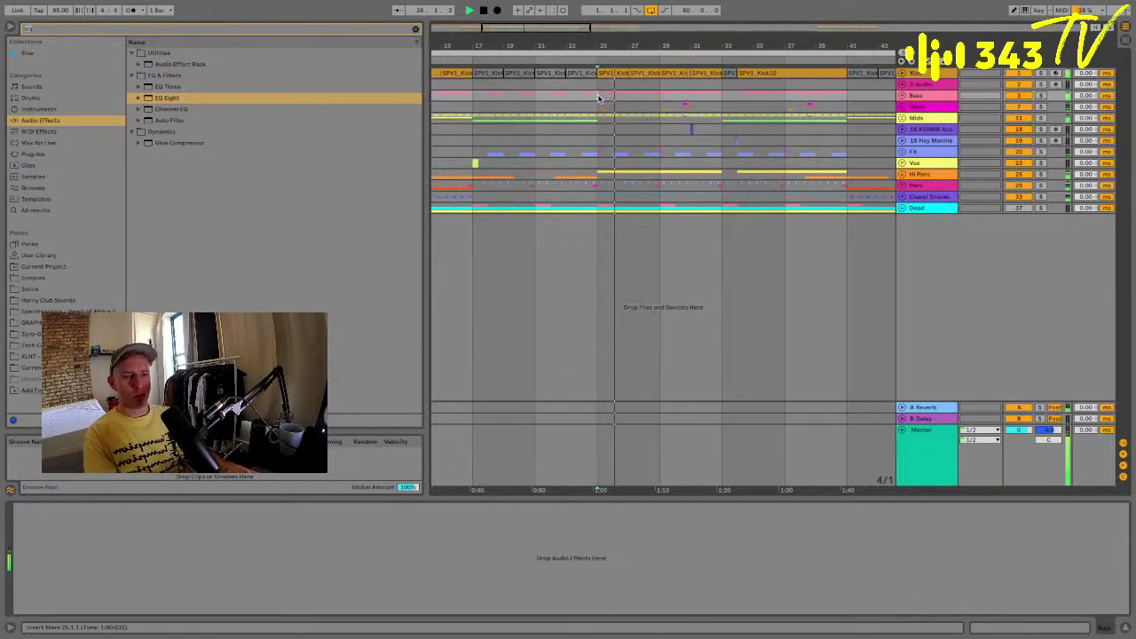
left_click(661, 123)
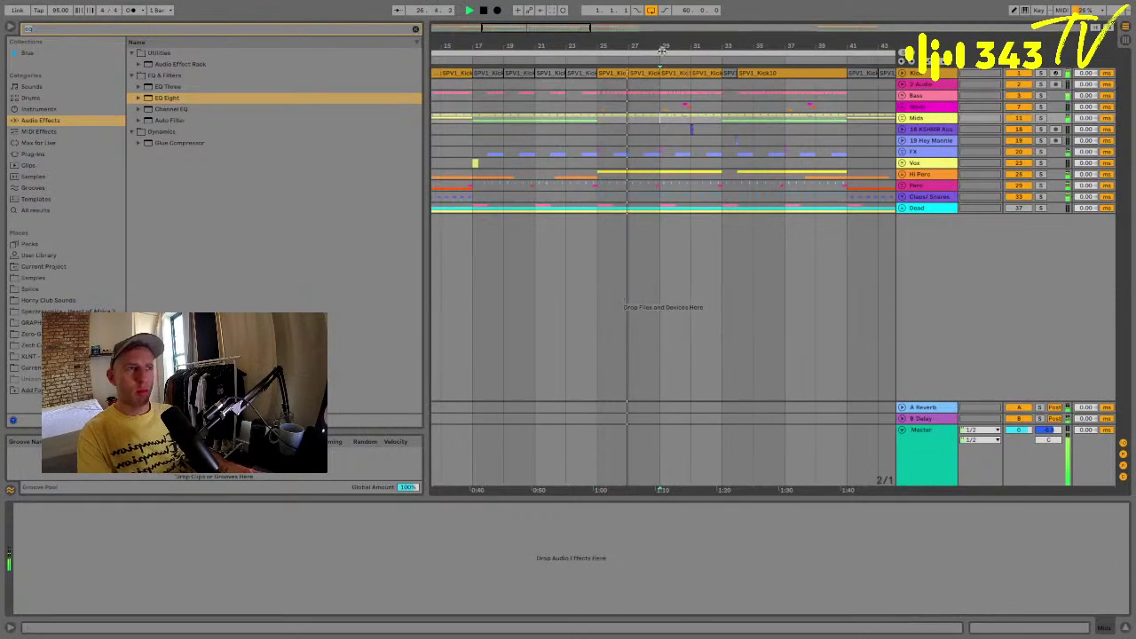
mouse_move(661, 50)
left_mouse_down()
mouse_move(571, 49)
mouse_move(588, 141)
left_mouse_up()
left_click(572, 84)
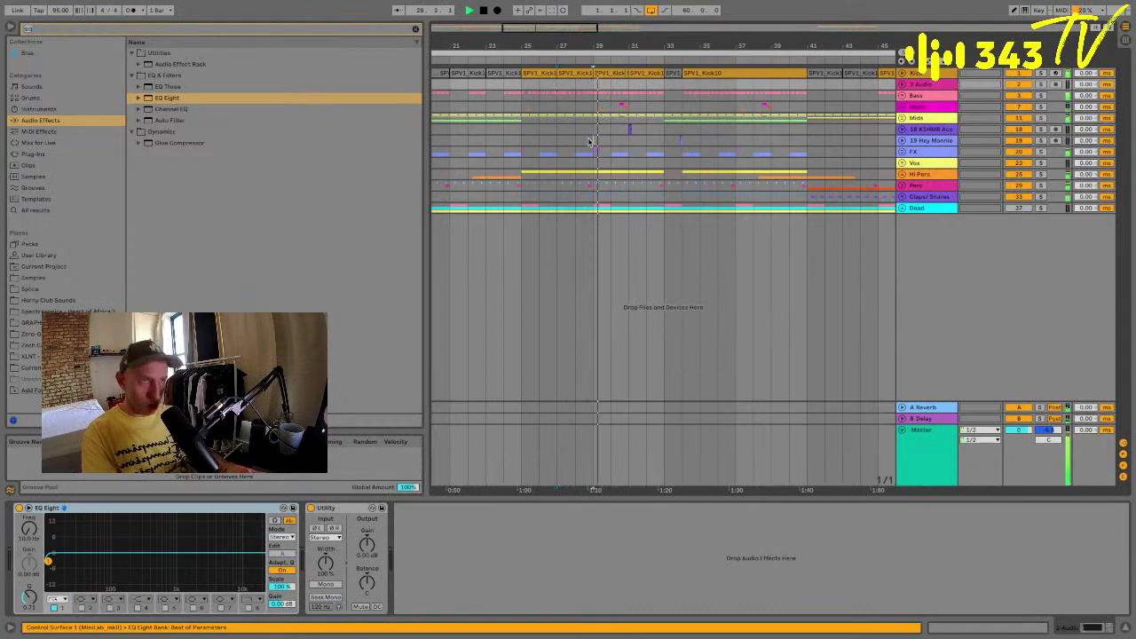
left_click(591, 141)
mouse_move(616, 45)
left_mouse_down()
mouse_move(626, 30)
mouse_move(616, 46)
left_mouse_up()
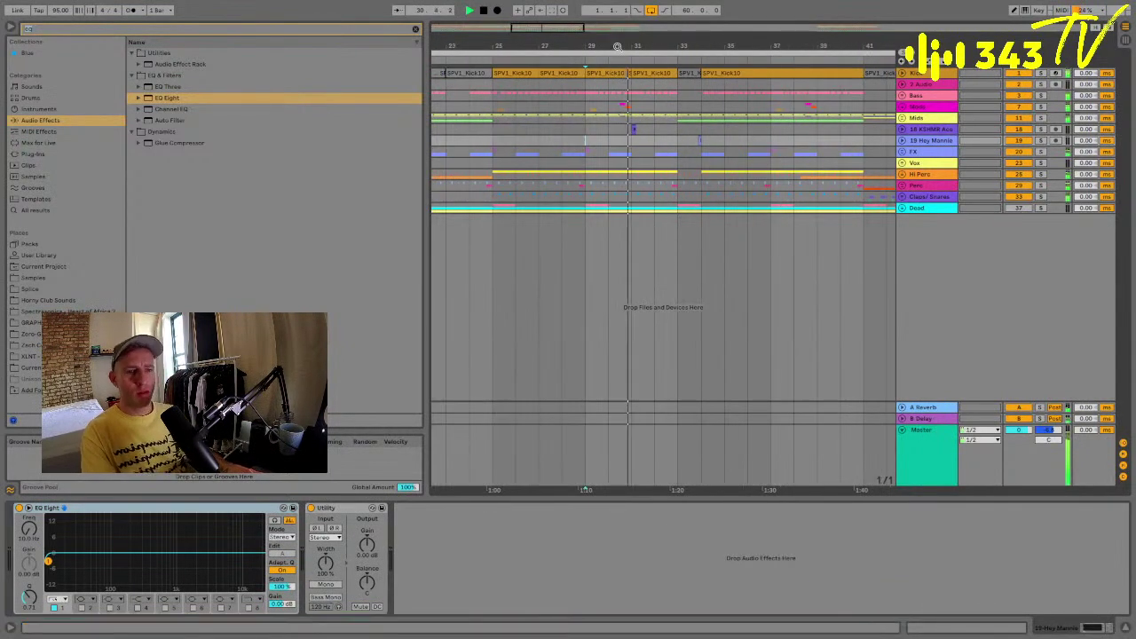
left_click_drag(617, 46, 626, 13)
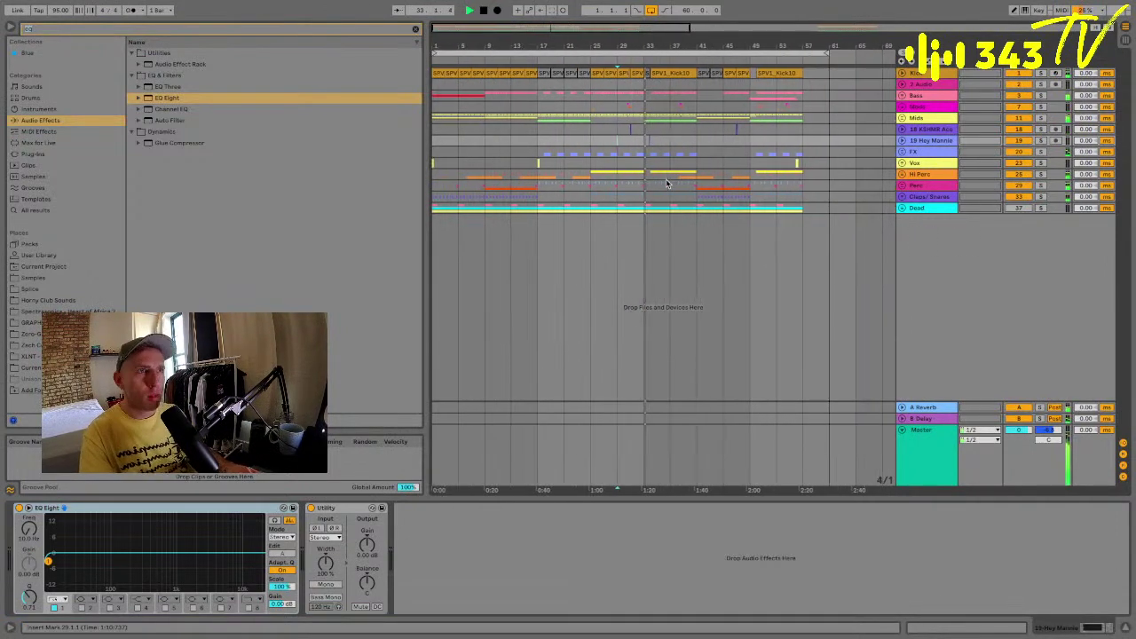
Stop playback and play the arrangement again from bar 33.
left_click(548, 133)
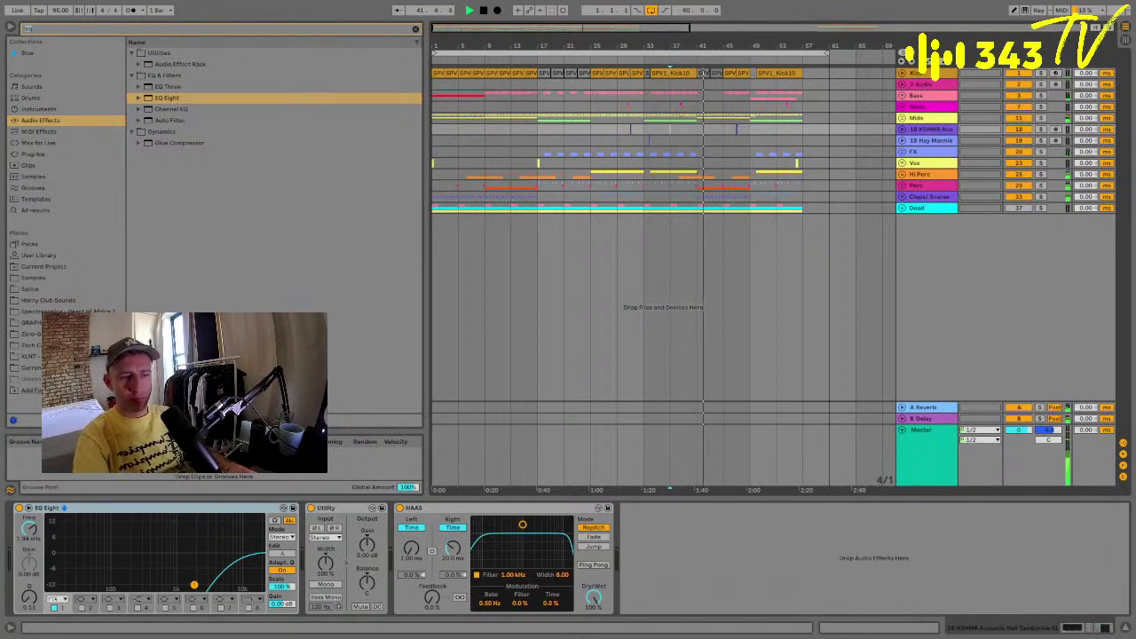
left_click(590, 208)
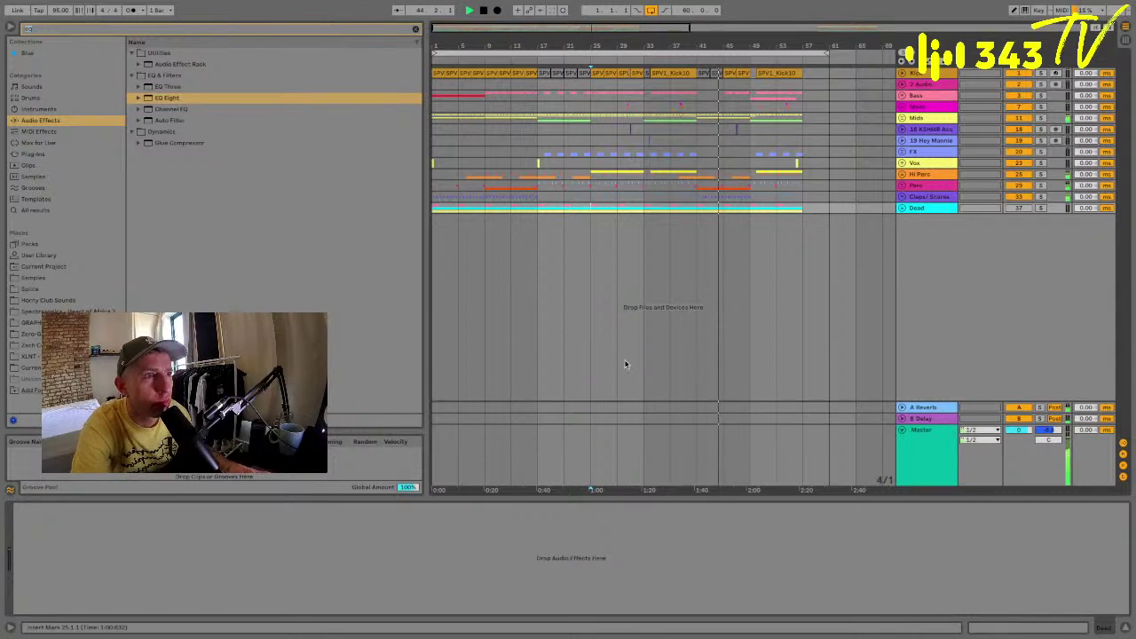
key("space")
key("Right")
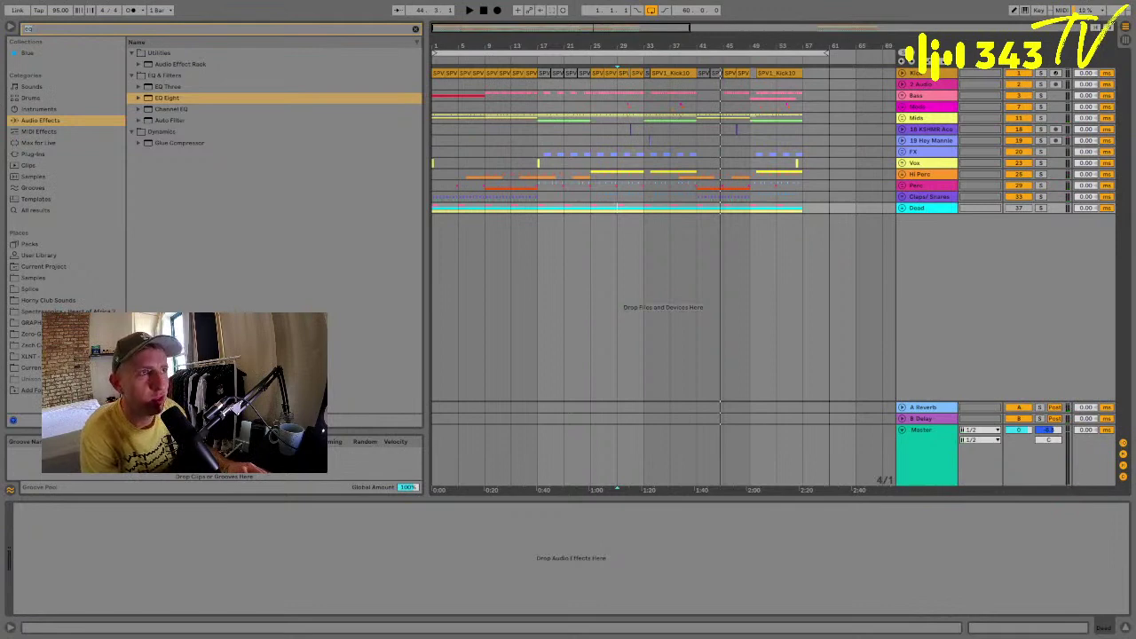
left_click(448, 122)
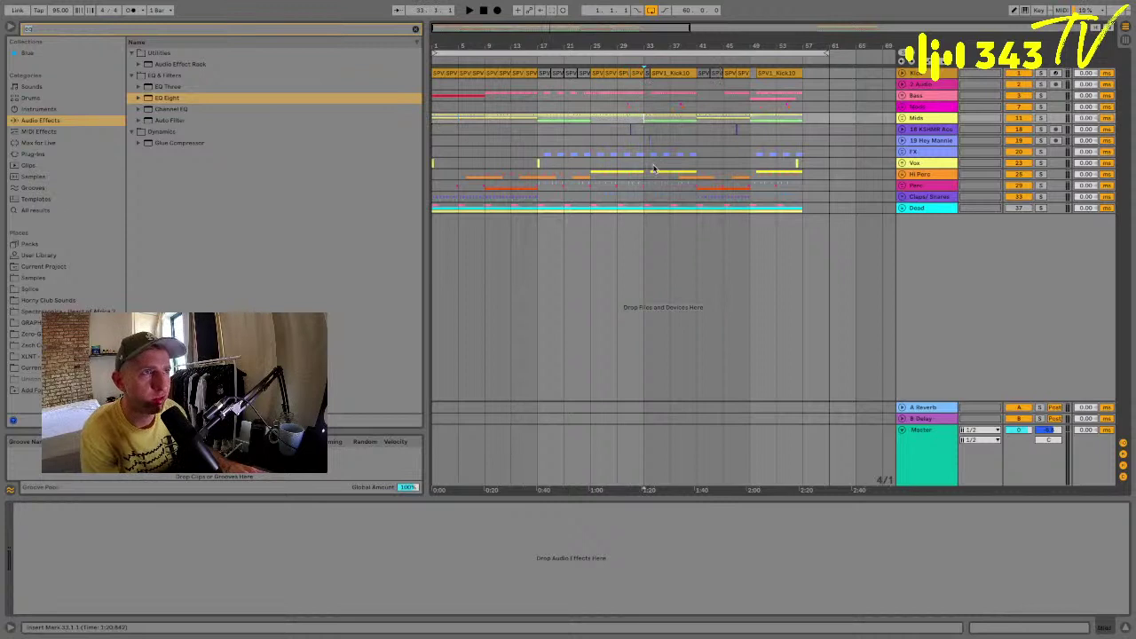
key("space")
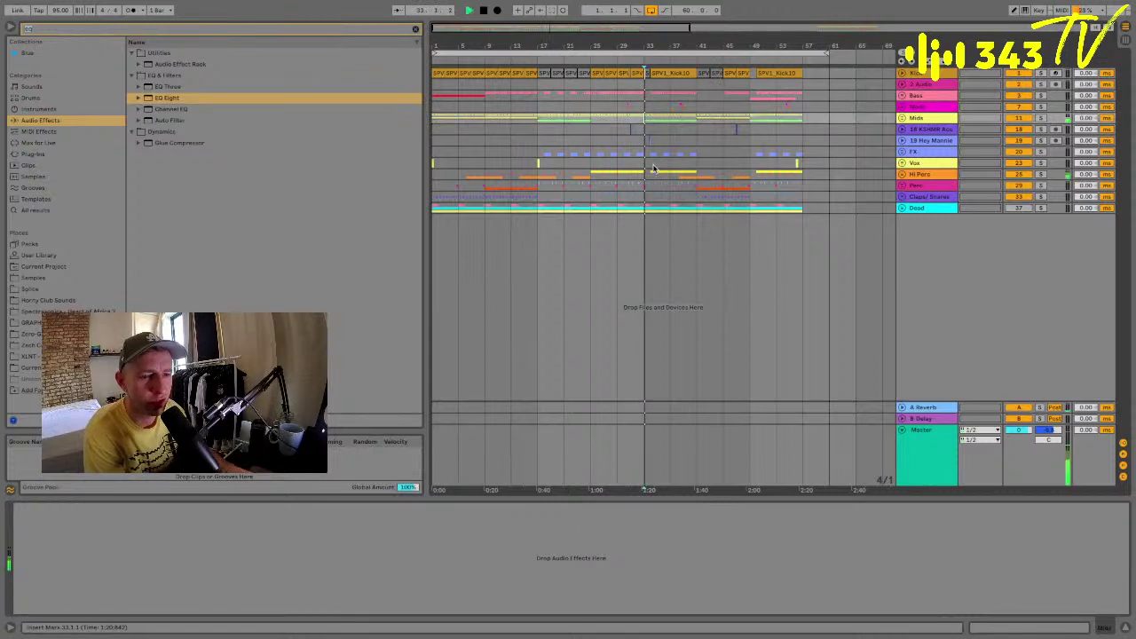
Review the section starts at bars 41 and 1, and play the arrangement from bar 17.
left_click(697, 138)
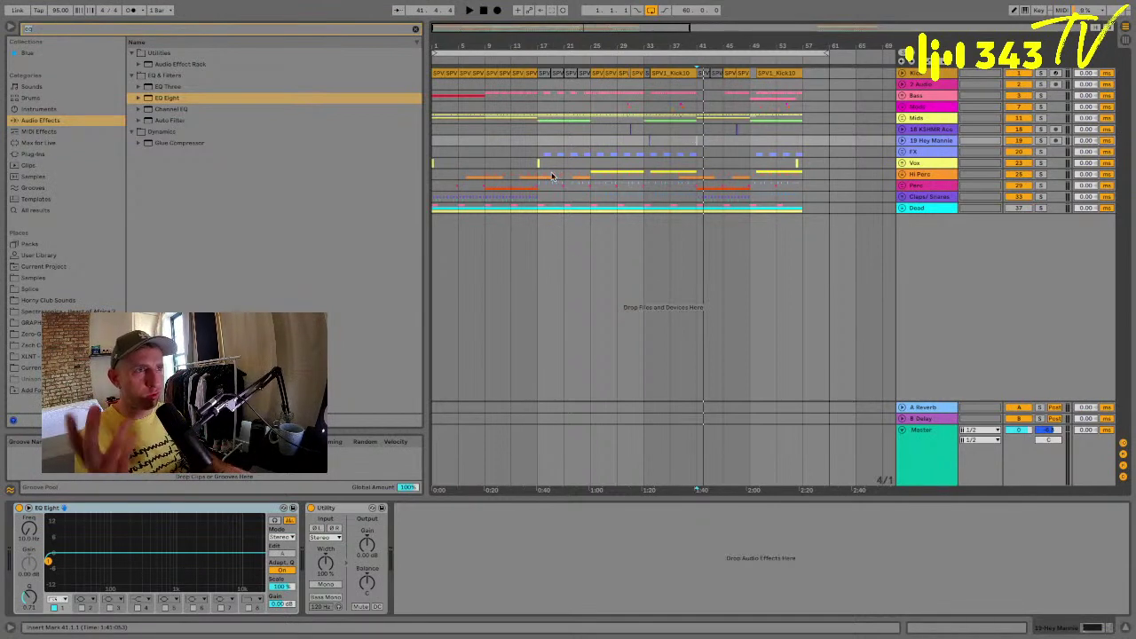
left_click(441, 130)
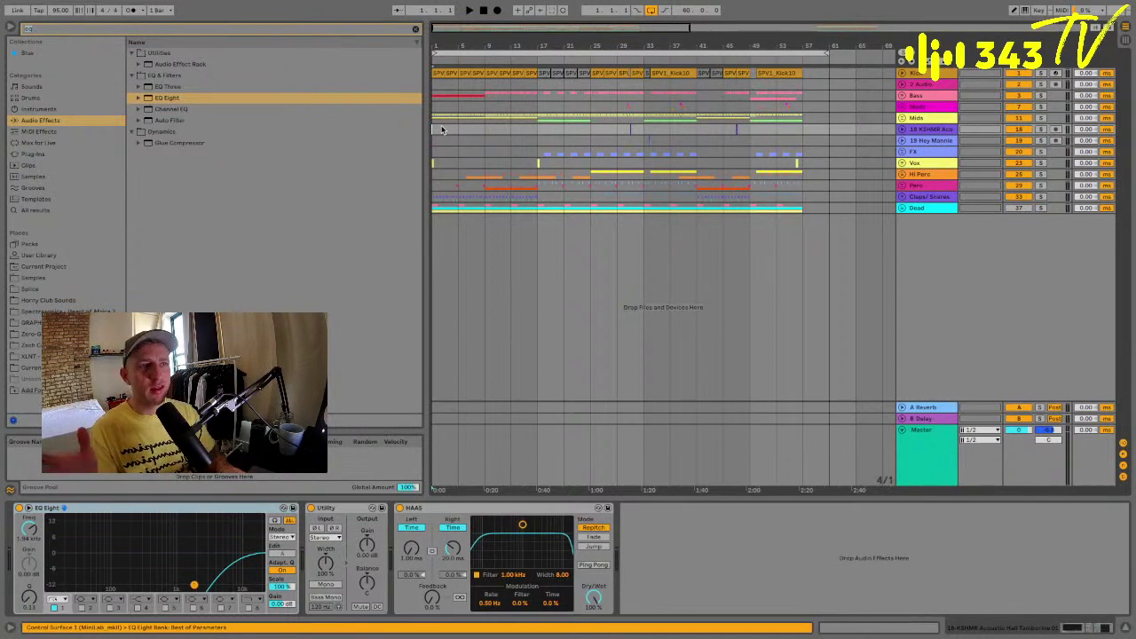
left_click_drag(437, 47, 437, 69)
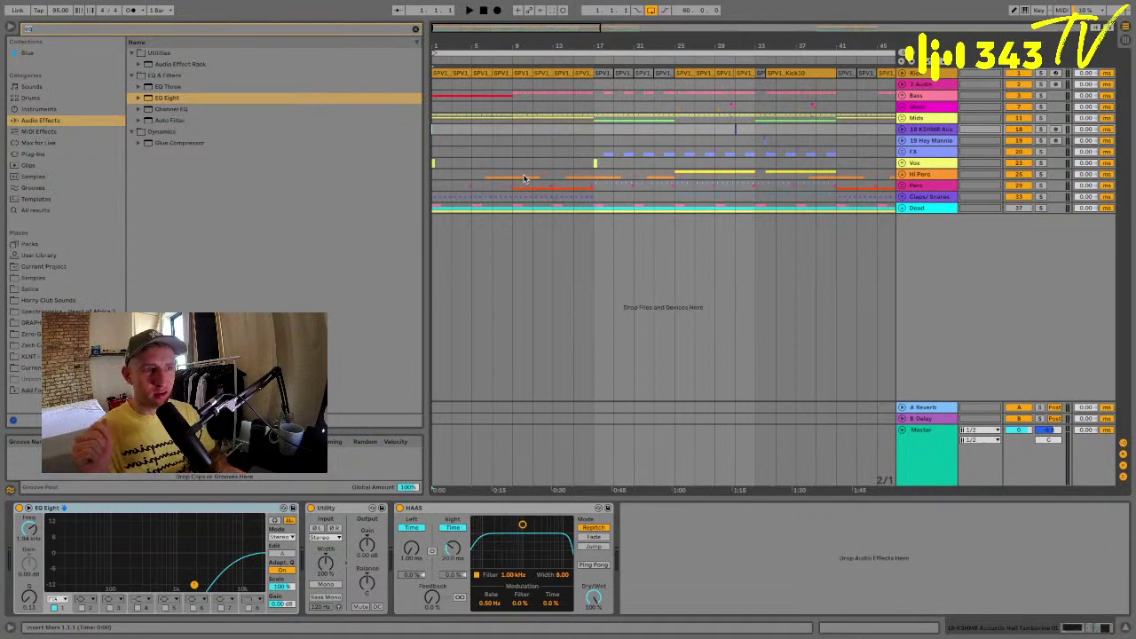
left_click_drag(483, 37, 482, 13)
left_click(524, 119)
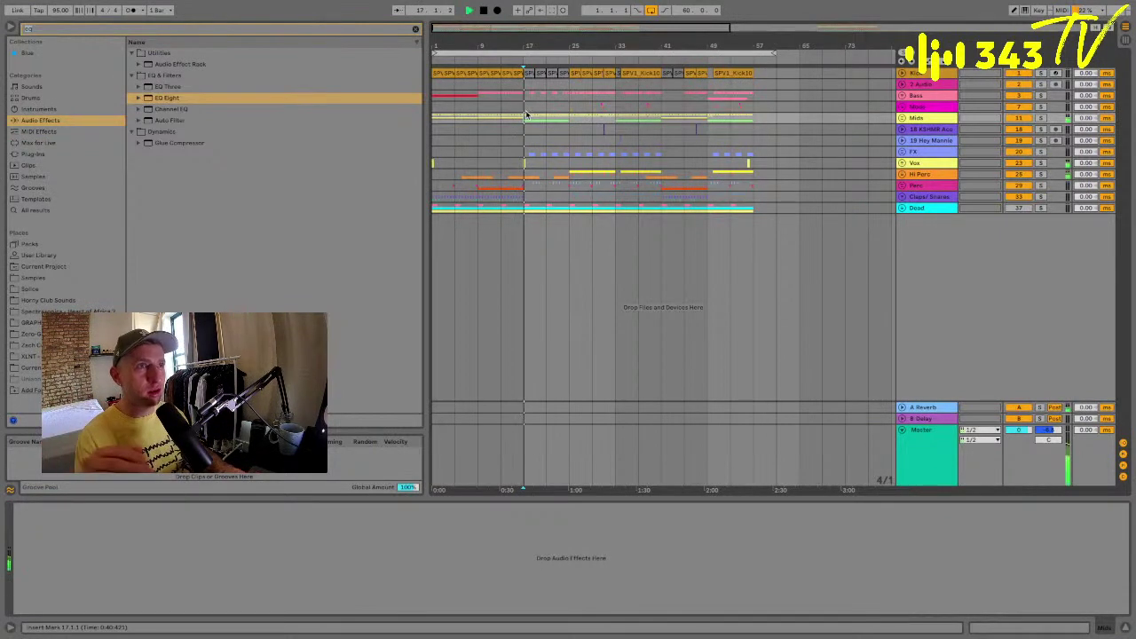
Play the section starting at bar 25 briefly, stop it, and place the insert marker there on the Bass group.
left_click(571, 107)
key("space")
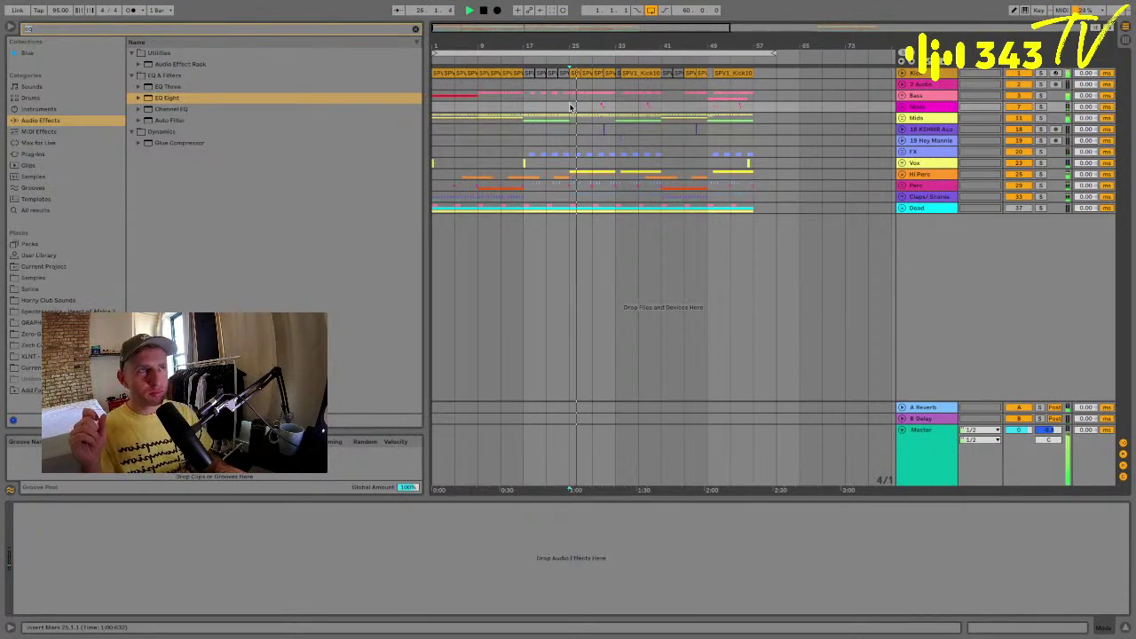
key("space")
left_click_drag(582, 44, 581, 93)
left_click(559, 94)
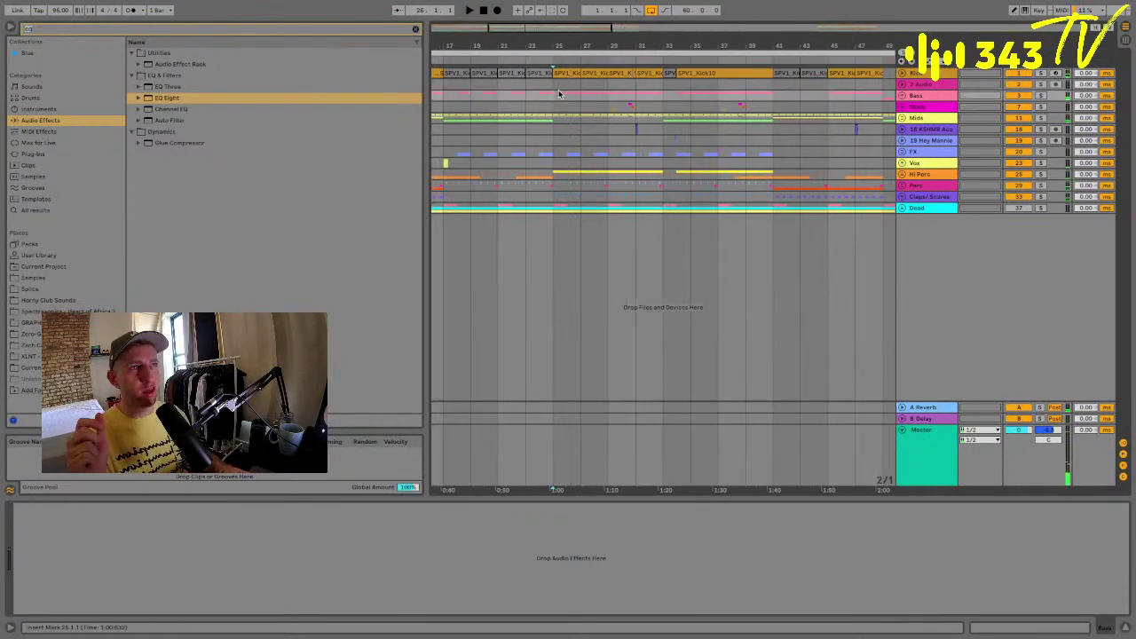
left_click_drag(554, 45, 494, 63)
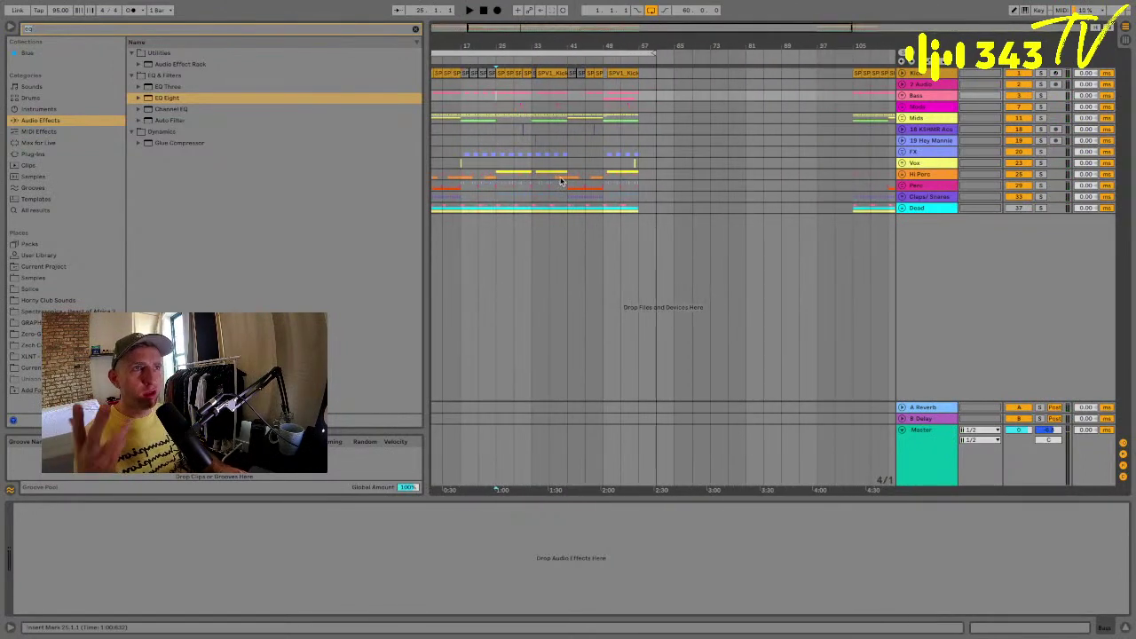
Highlight the Bass group from bar 1 to bar 41, and return the insert marker to bar 17.
scroll(560, 181, "left", 3)
left_click_drag(448, 101, 604, 100)
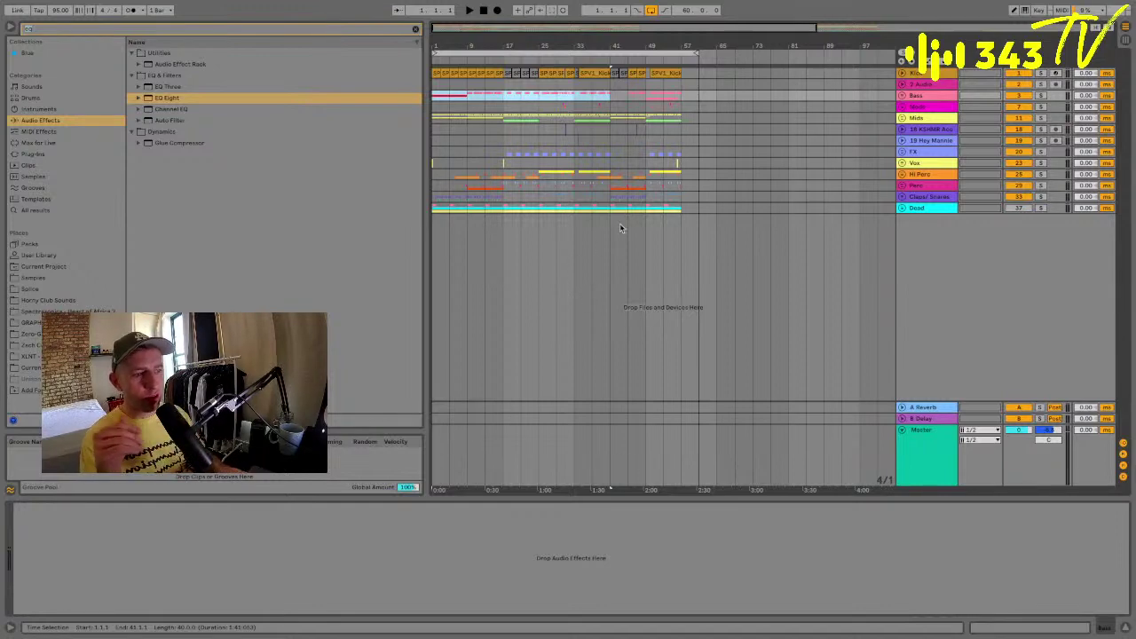
left_click(520, 95)
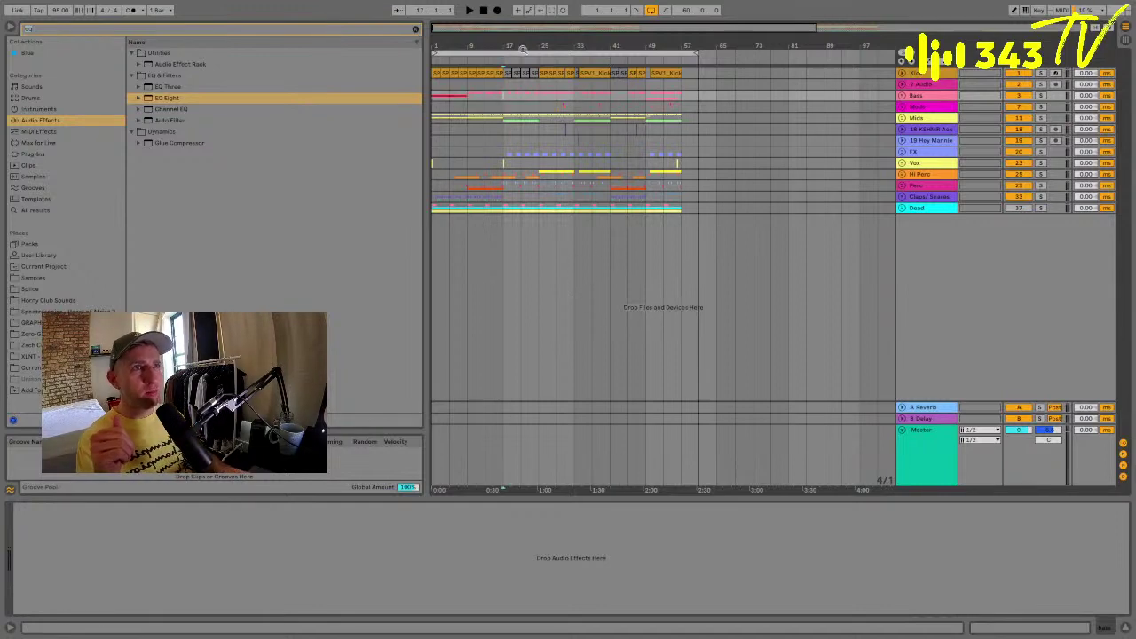
Compare the sections by playing the arrangement from bar 25 and from bar 17.
left_click_drag(523, 50, 553, 50)
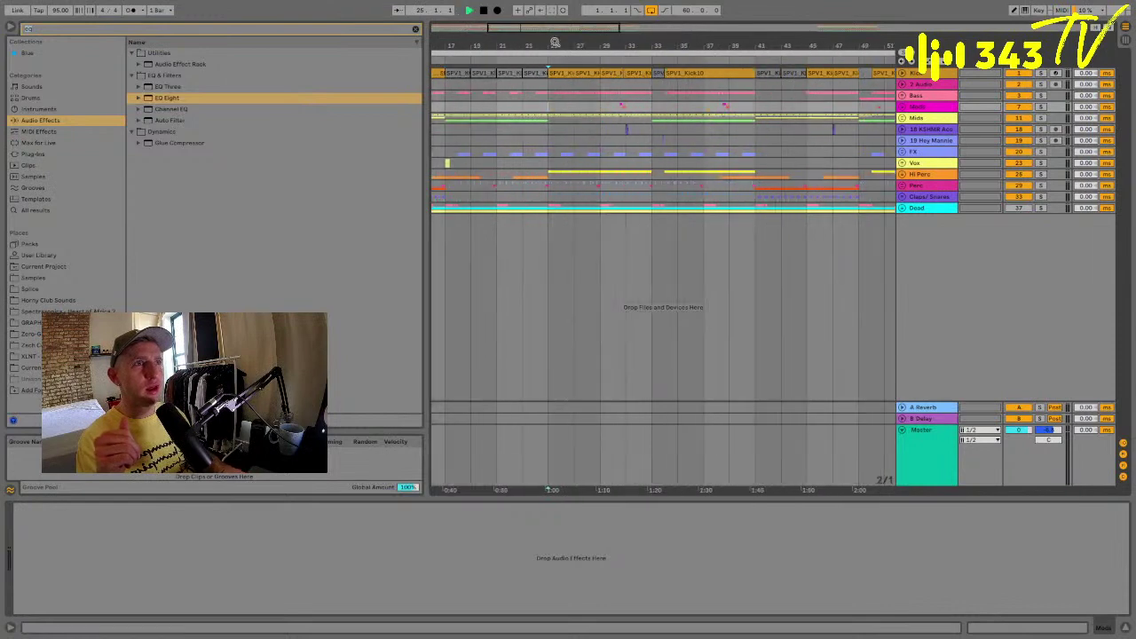
key("space")
left_click(461, 74)
left_click(449, 95)
key("space")
key("space")
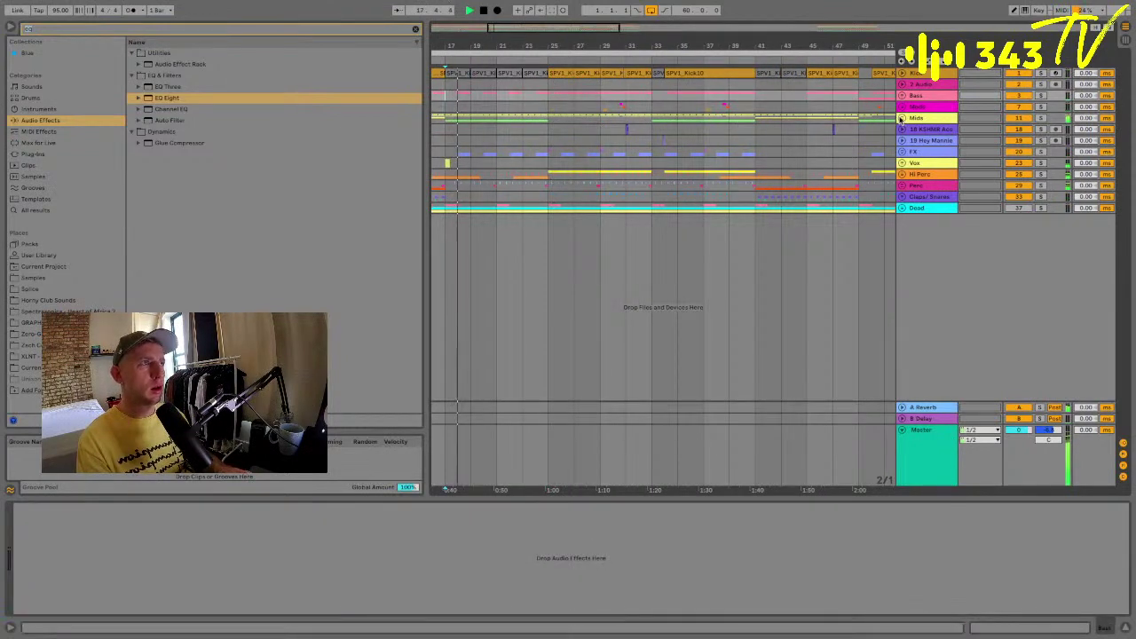
Unfold the Mids group and expand its tracks to show the Serum clips.
left_click(901, 117)
left_click_drag(520, 39, 520, 32)
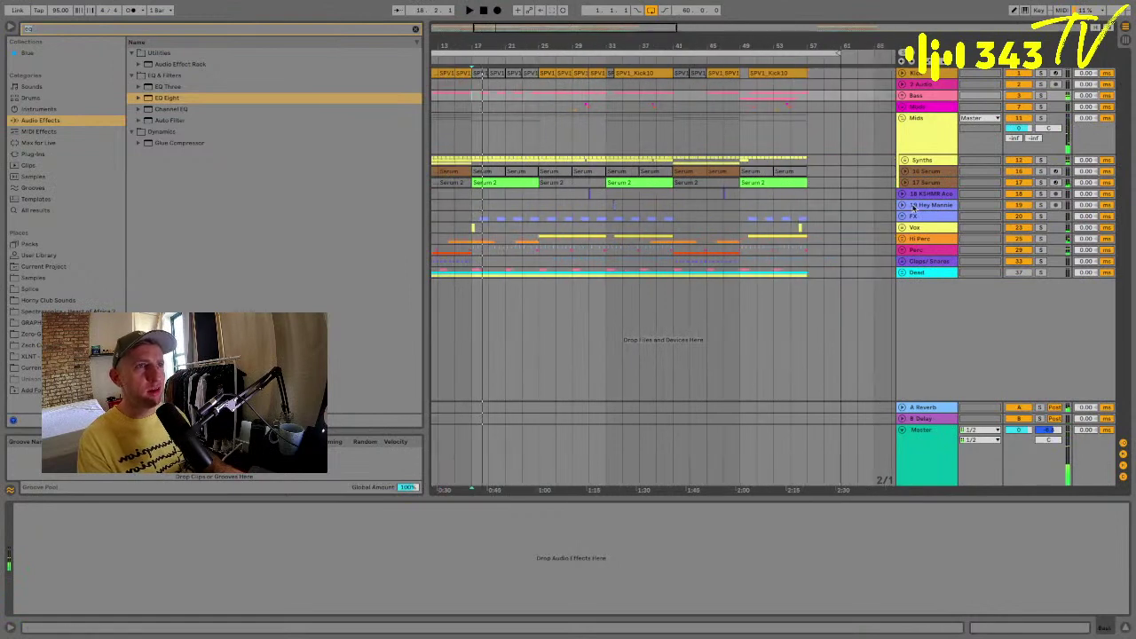
left_click(905, 181)
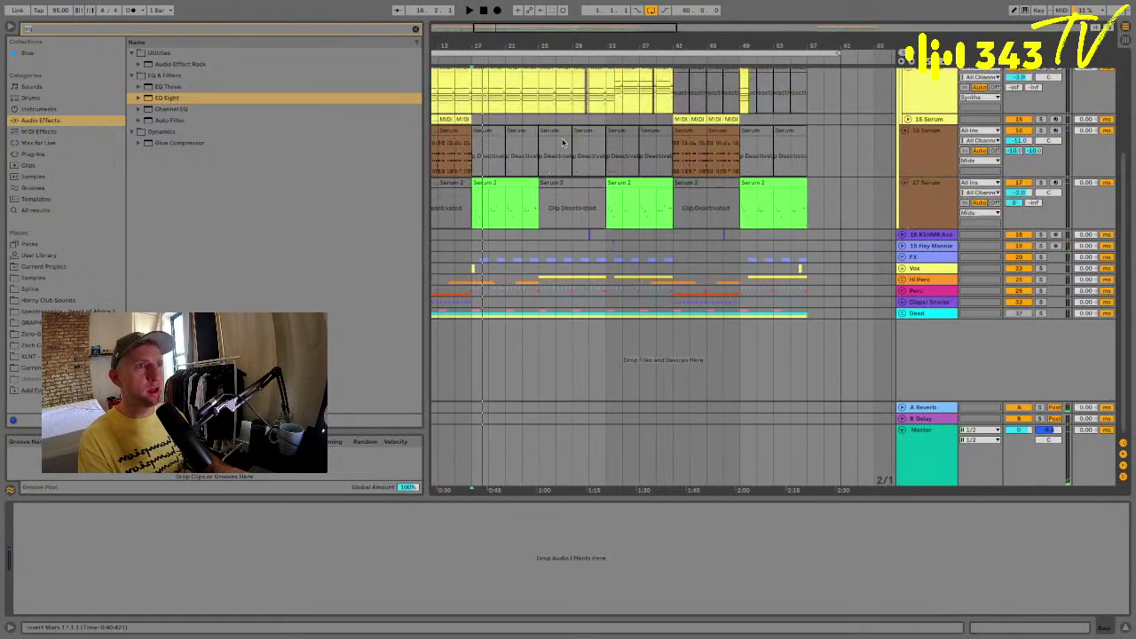
Solo the 17 Serum track and play its Serum 2 clip shortly before bar 25.
left_click(522, 196)
left_click_drag(528, 44, 532, 115)
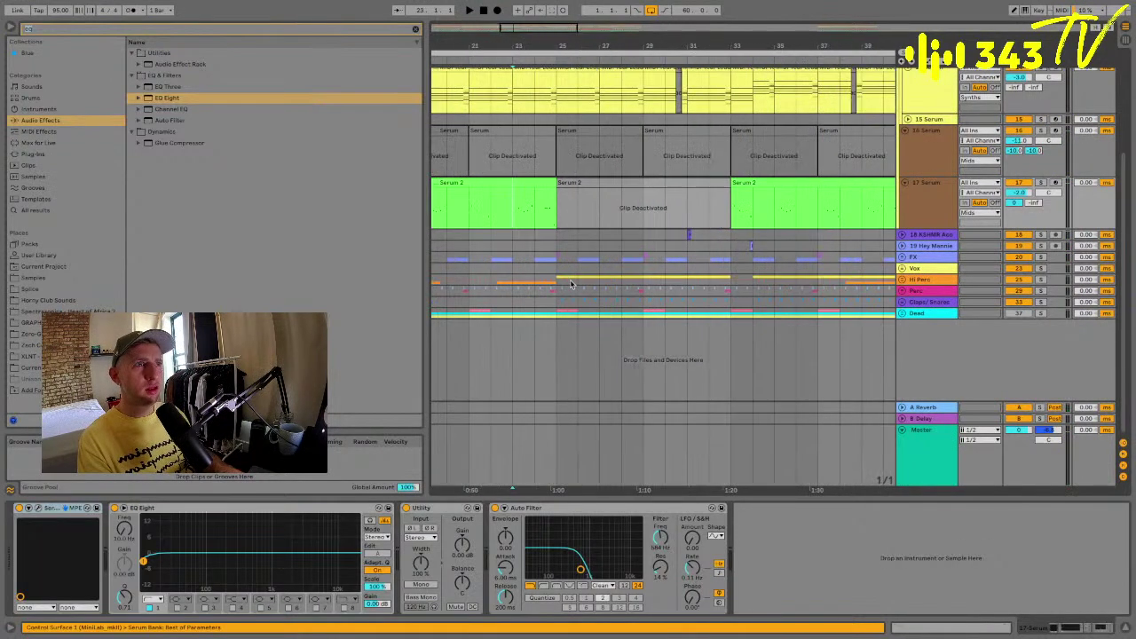
left_click(1040, 183)
key("space")
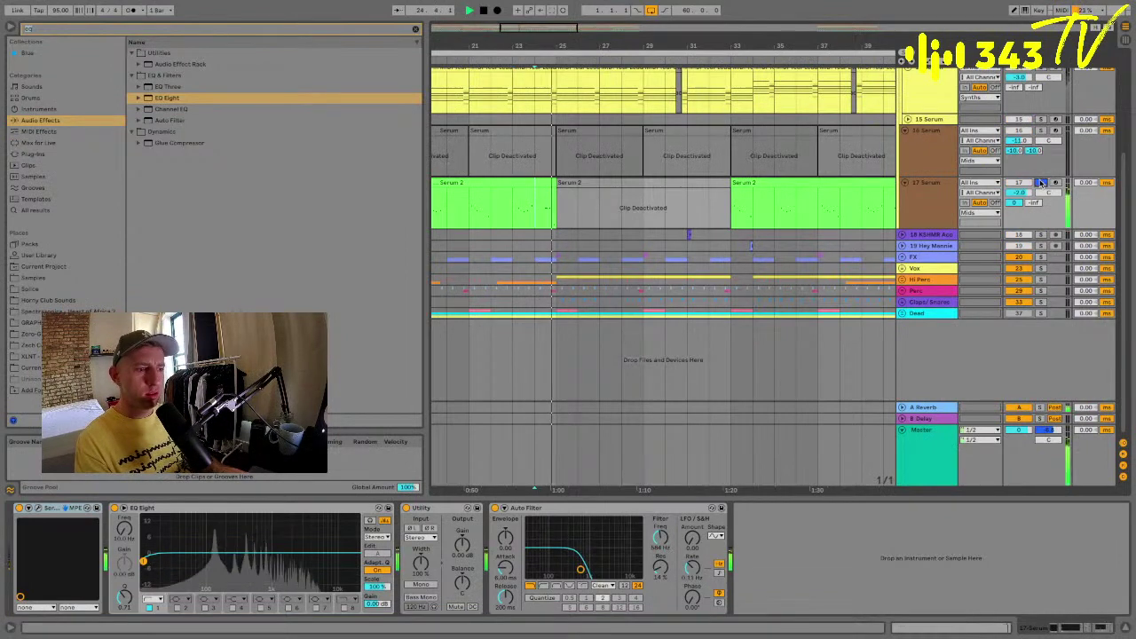
Unsolo the 17 Serum track and copy its one-bar Serum 2 clip from bar 24 to bar 32.
key("space")
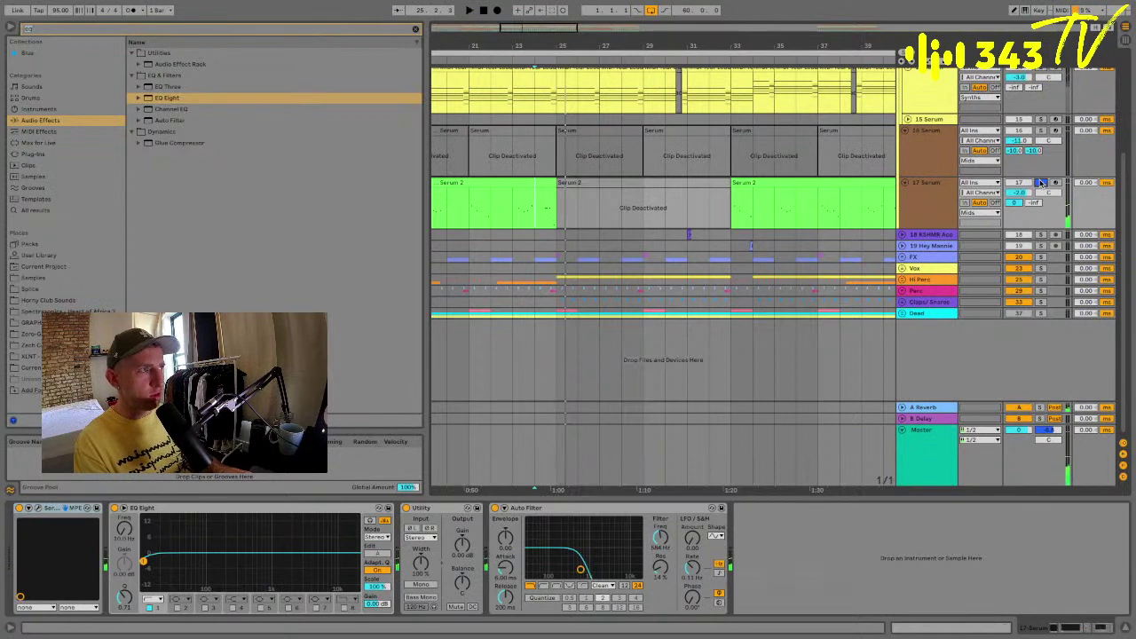
left_click(1041, 182)
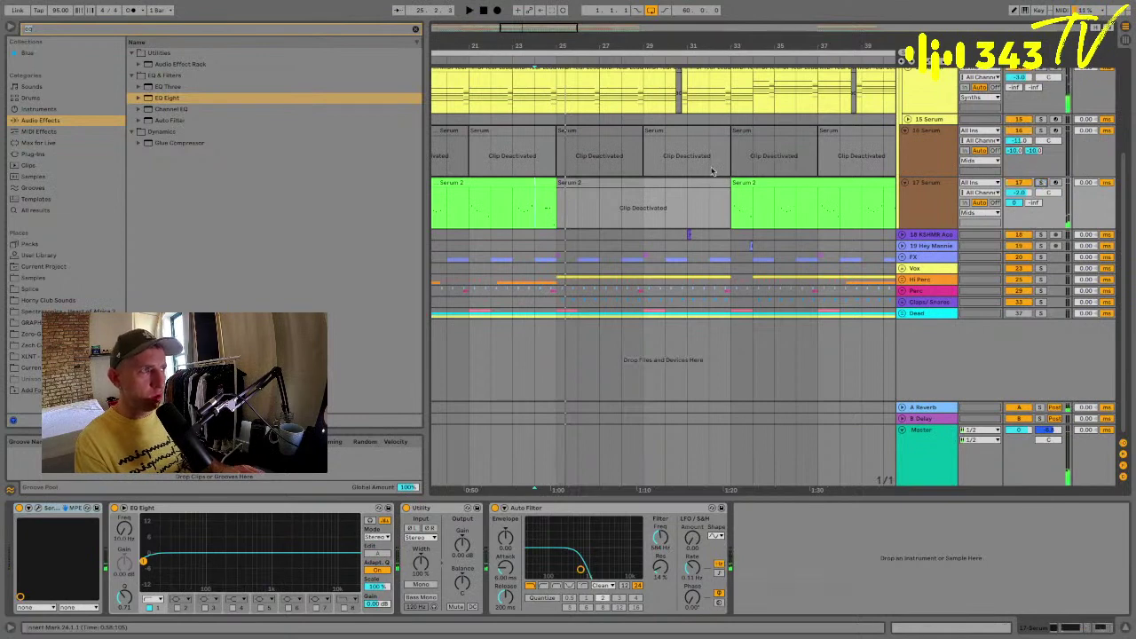
left_click(542, 182)
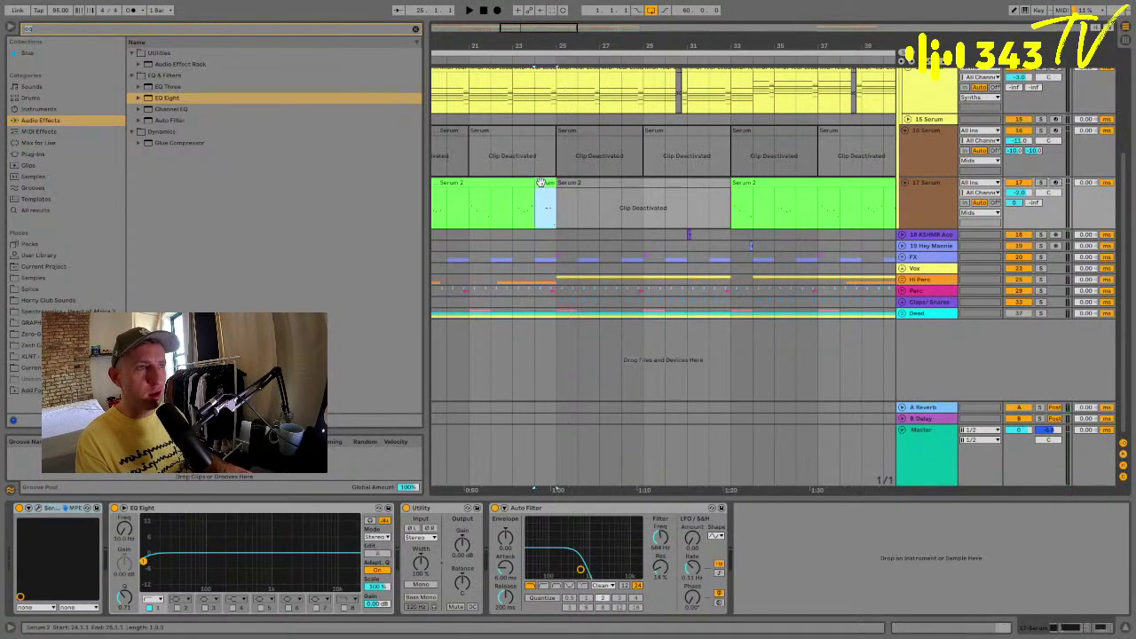
left_click_drag(542, 183, 720, 188)
scroll(720, 185, "right", 2)
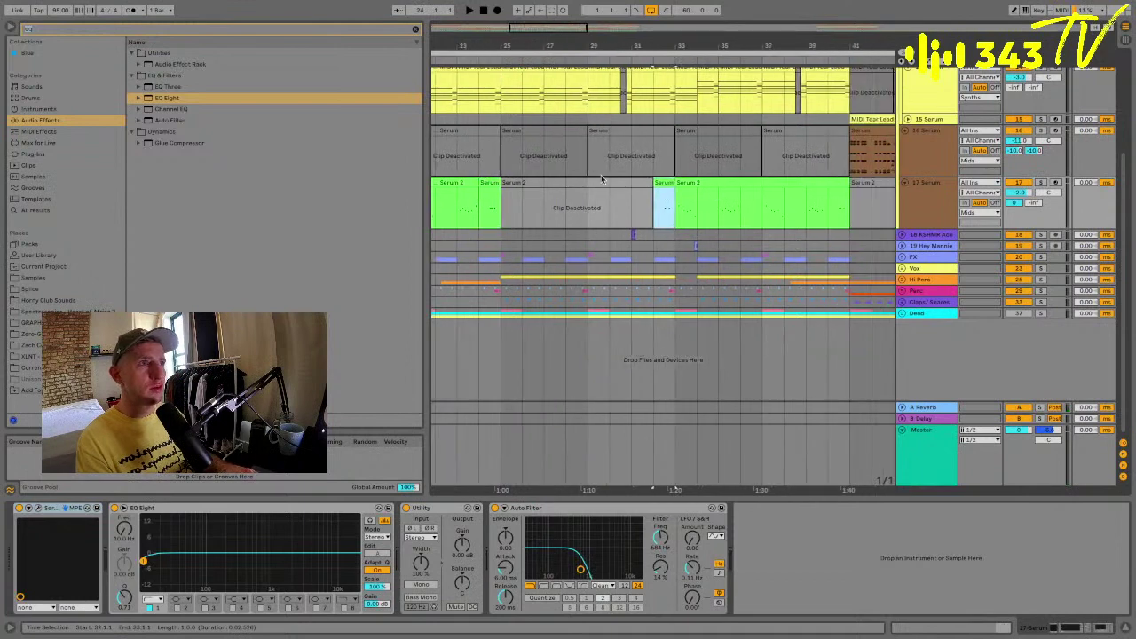
Delete the deactivated Serum 2 clip between bars 25 and 32 on the 17 Serum track, listening from bar 25.
left_click(532, 183)
key("space")
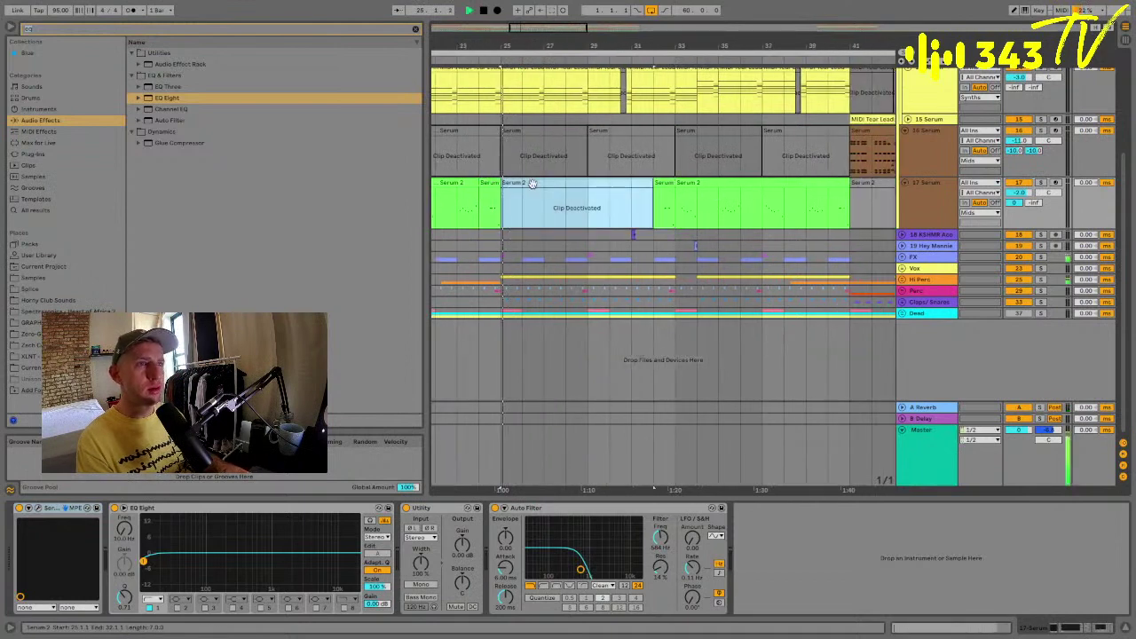
key("Delete")
left_click(634, 187)
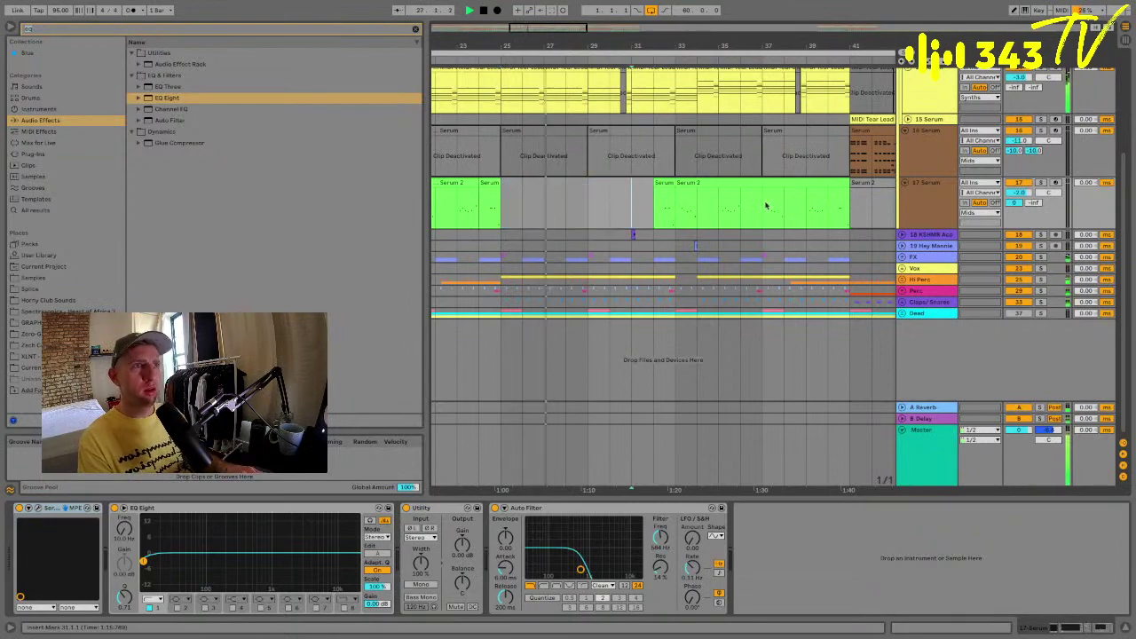
scroll(763, 207, "up", 3)
left_click_drag(537, 33, 495, 53)
key("space")
Collapse the expanded synth tracks and fold the Mids group.
left_click(482, 133)
left_click(904, 79)
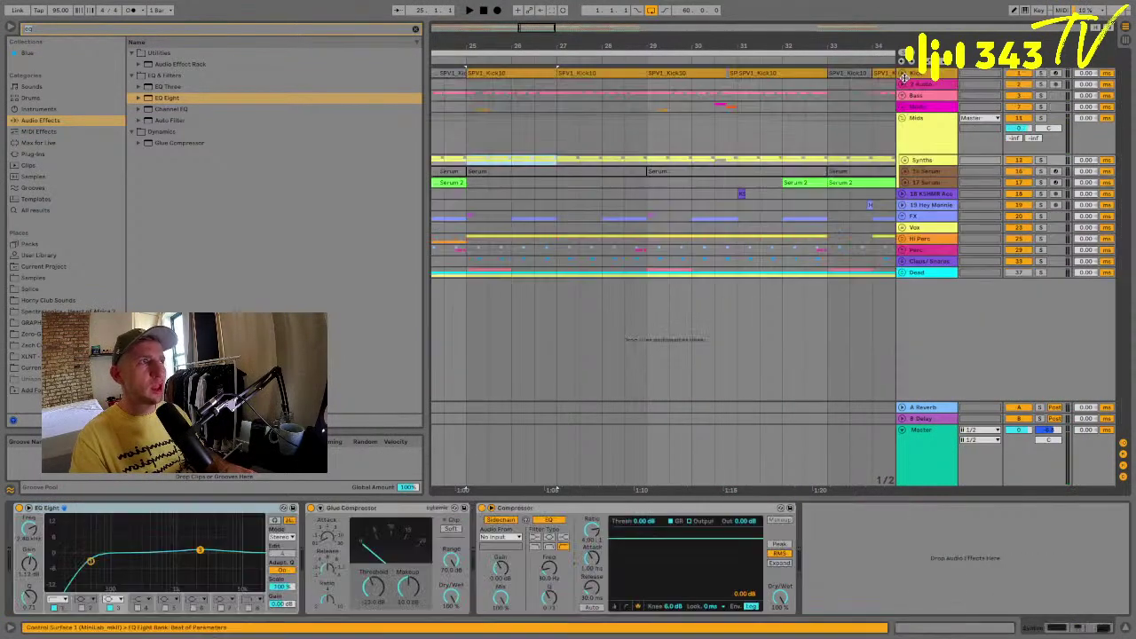
left_click(901, 119)
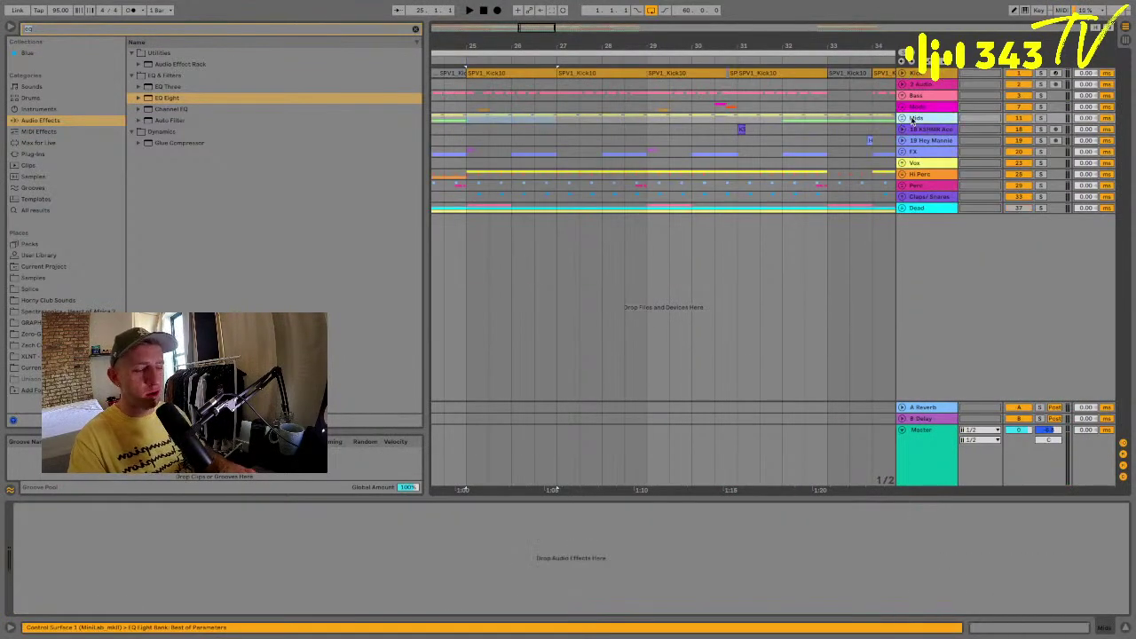
key("ctrl+t")
key("Delete")
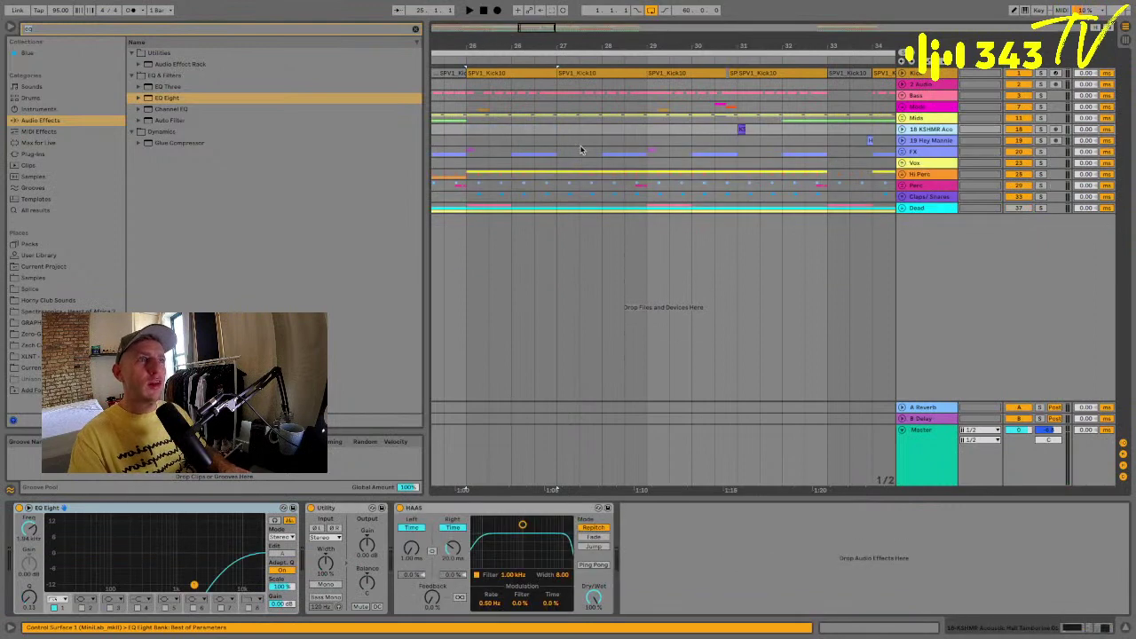
Unfold the Hi Perc group and expand its XLNT-FOMO track to hear the top loop from bar 25.
left_click(901, 174)
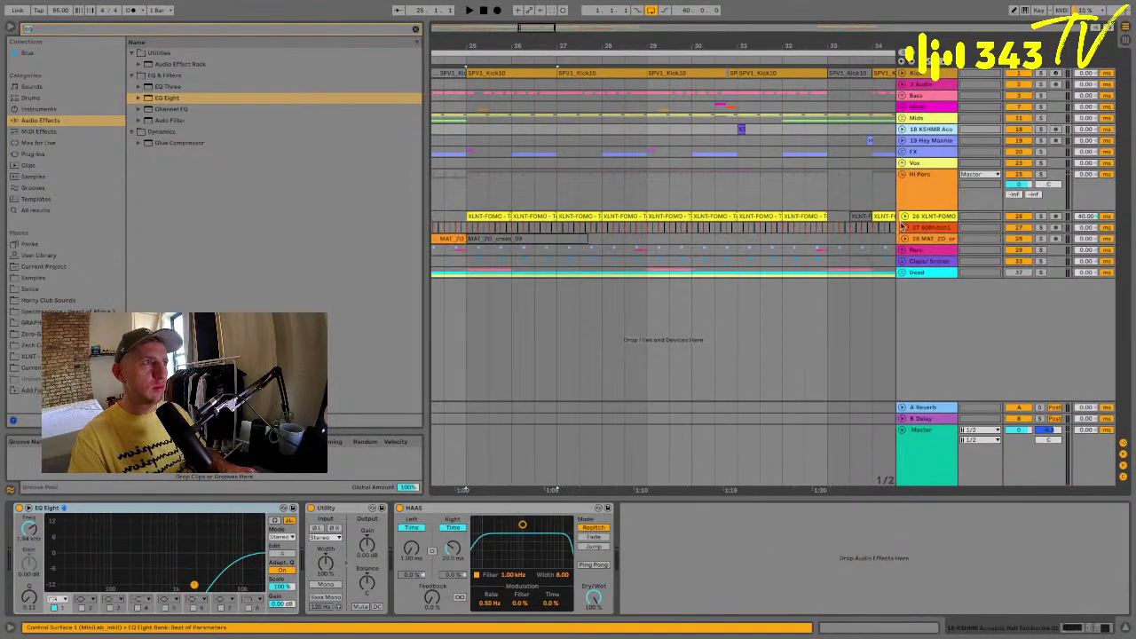
left_click(904, 217)
left_click(484, 217)
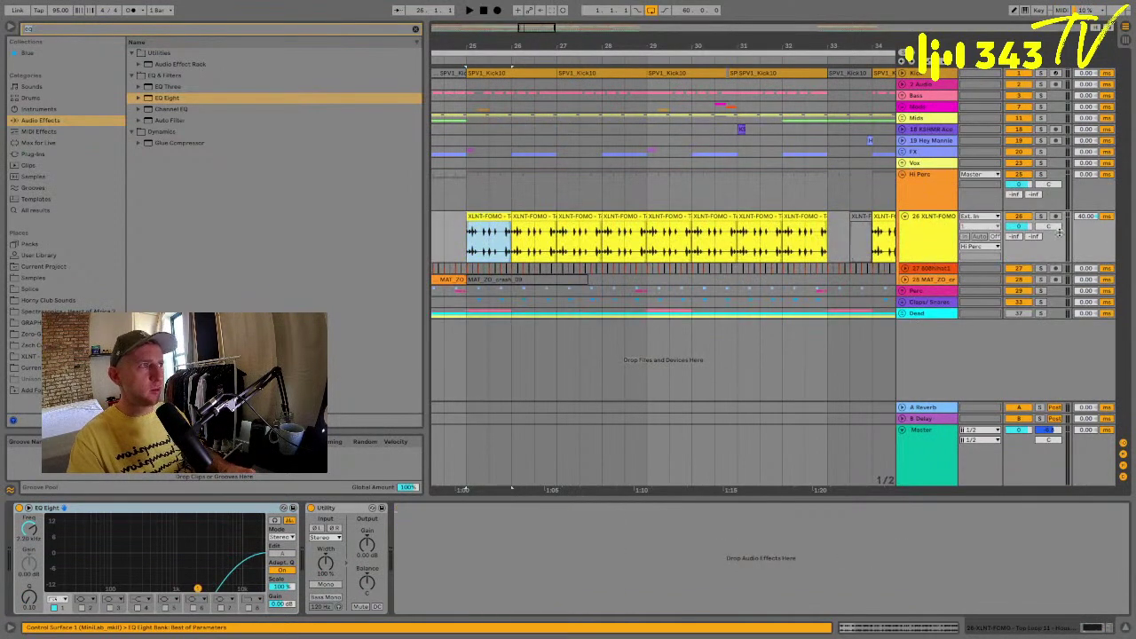
left_click(1040, 216)
key("space")
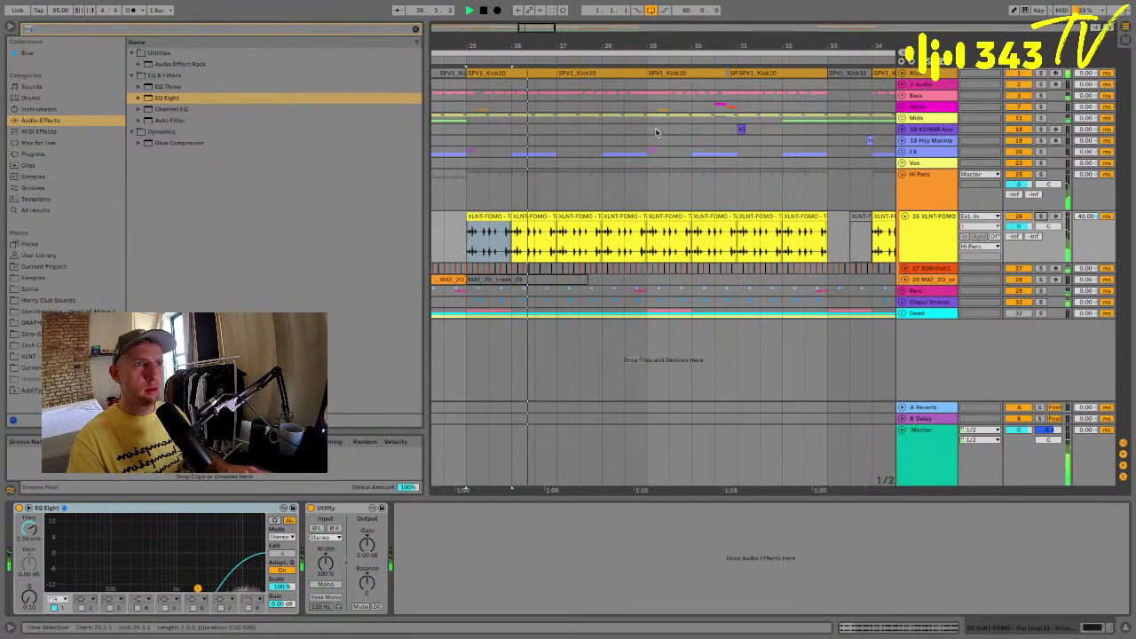
left_click(464, 45)
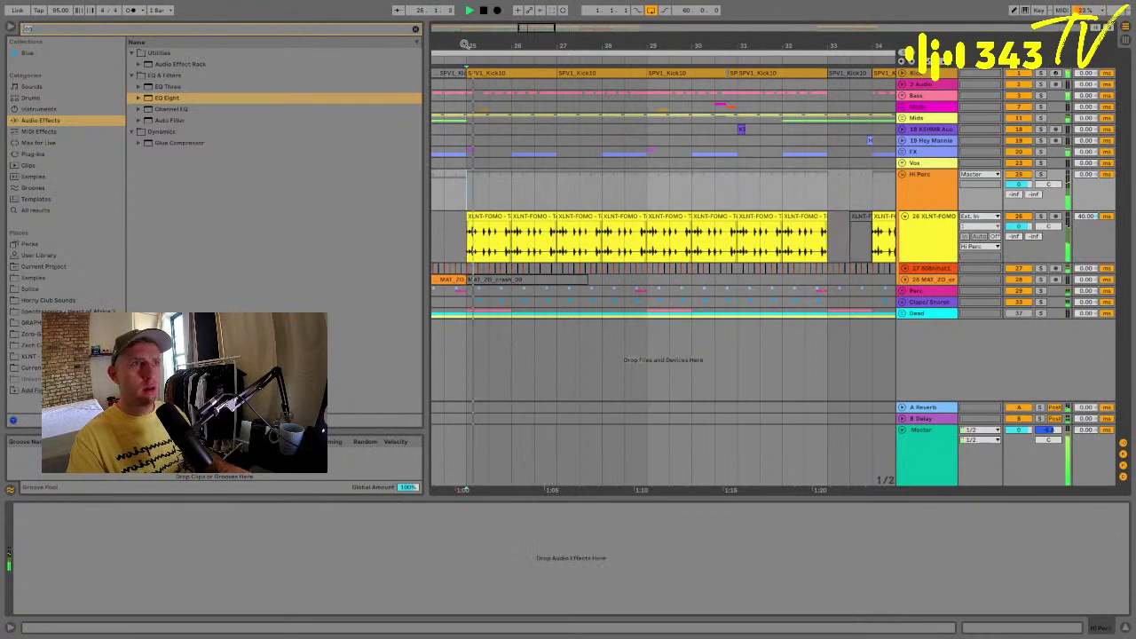
left_click_drag(464, 45, 470, 98)
Insert a new audio track below the XLNT-FOMO track in the Hi Perc group.
left_click(921, 251)
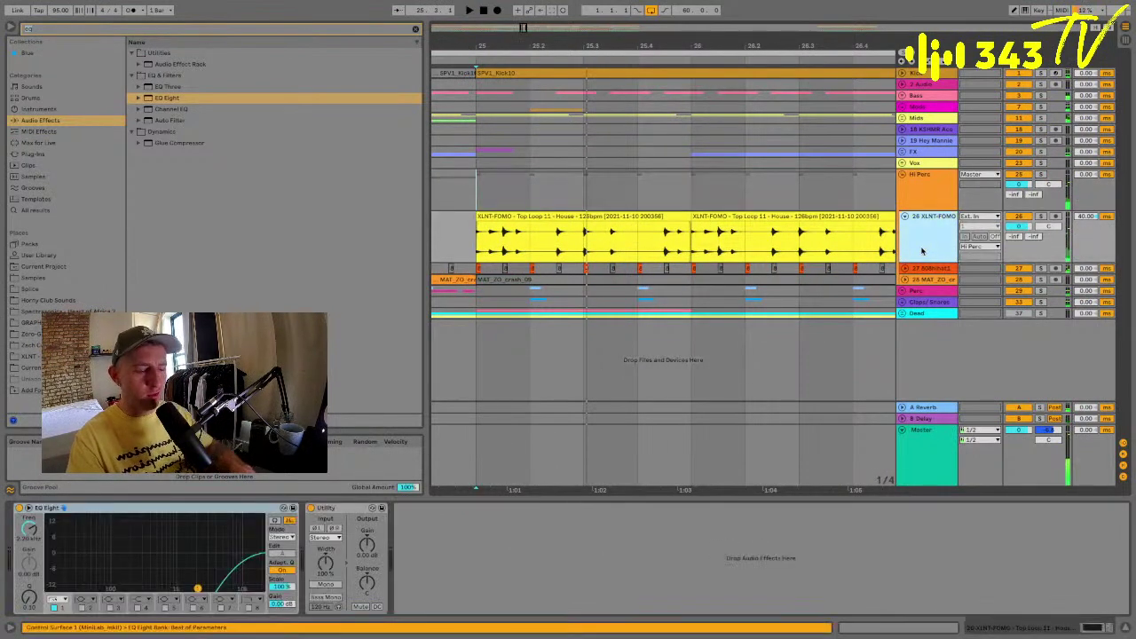
key("ctrl+t")
left_click(565, 215)
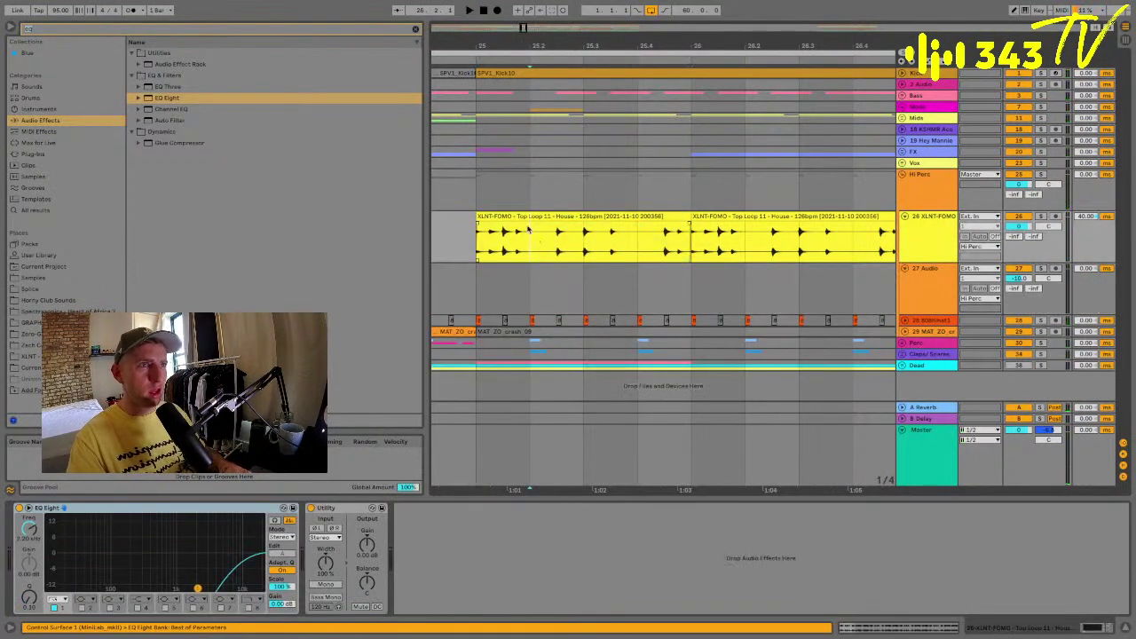
Search all browser content for "hat" and preview two of the hat samples.
left_click(306, 29)
type("eq")
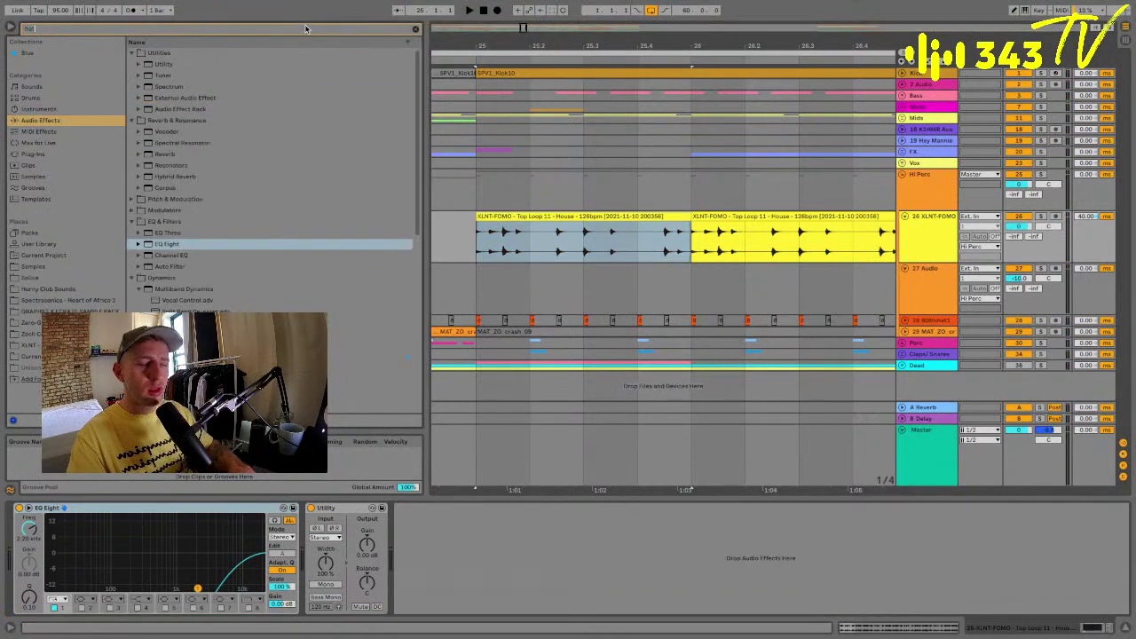
left_click(36, 209)
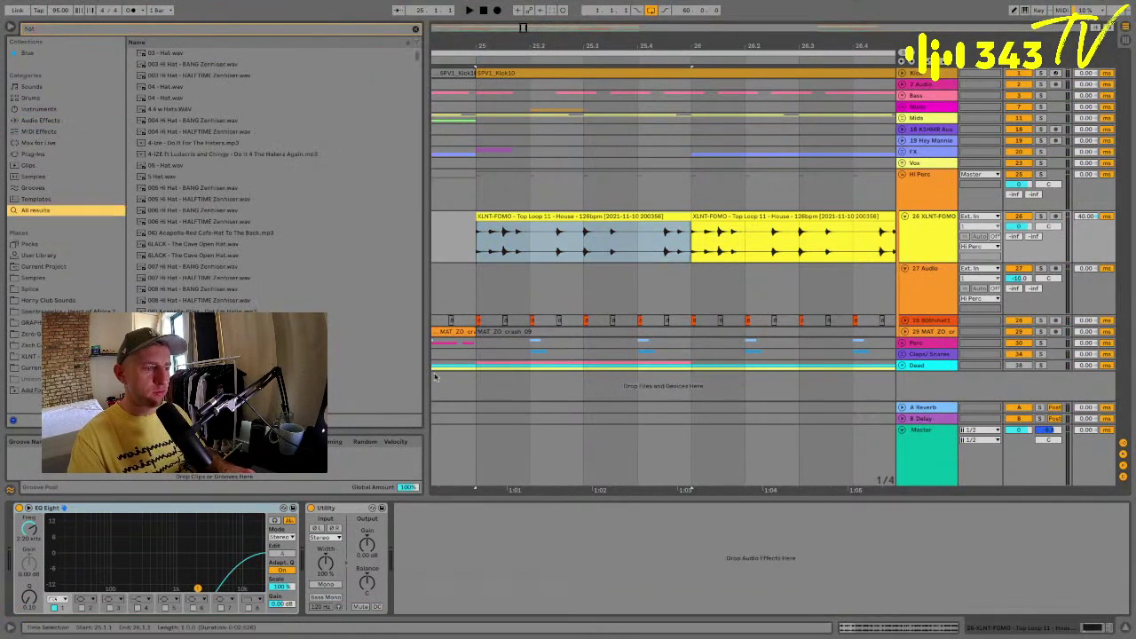
left_click(231, 356)
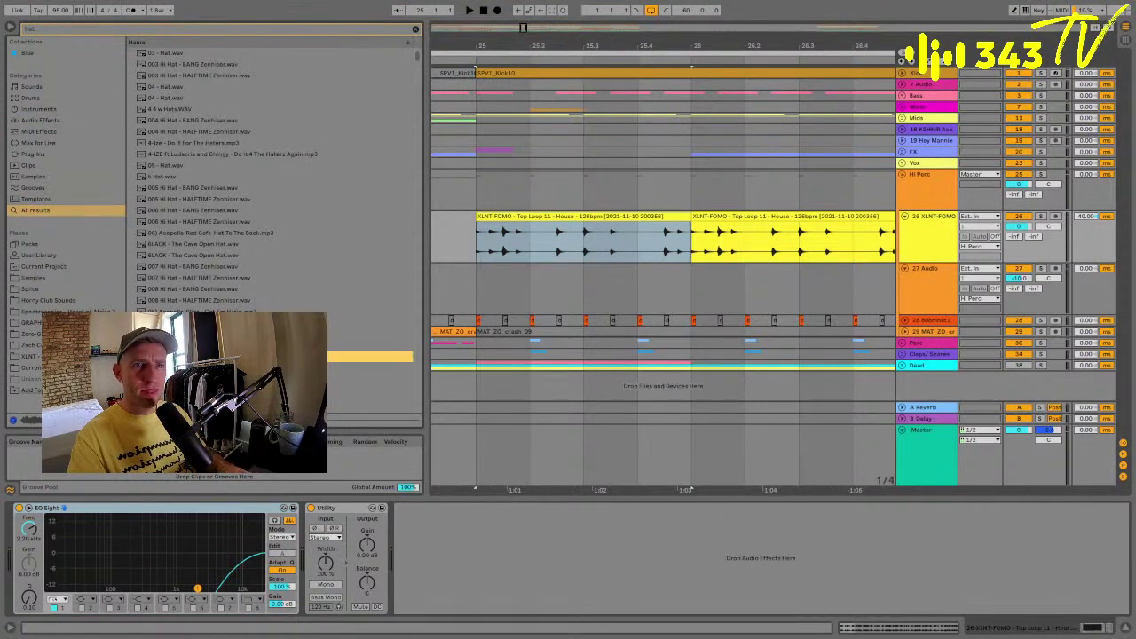
left_click(231, 345)
Deactivate the XLNT-FOMO top loop from beat 25.2 to 25.3.
left_click(499, 286)
key("space")
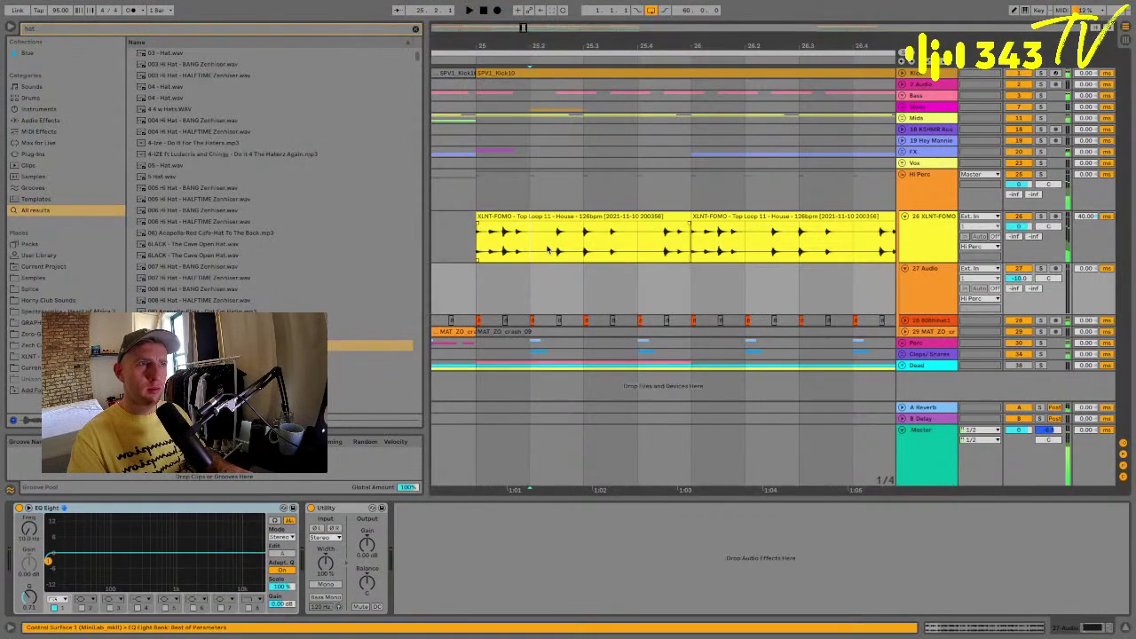
left_click_drag(529, 251, 581, 251)
key("0")
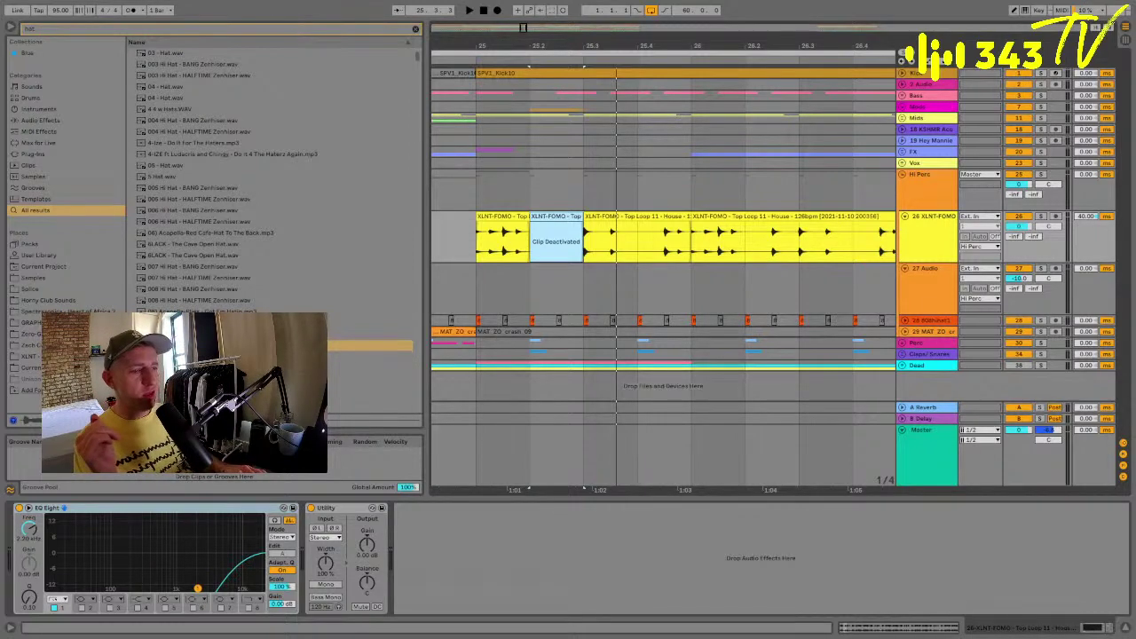
Play the arrangement from bar 25 to hear the gap in the top loop.
left_click(485, 289)
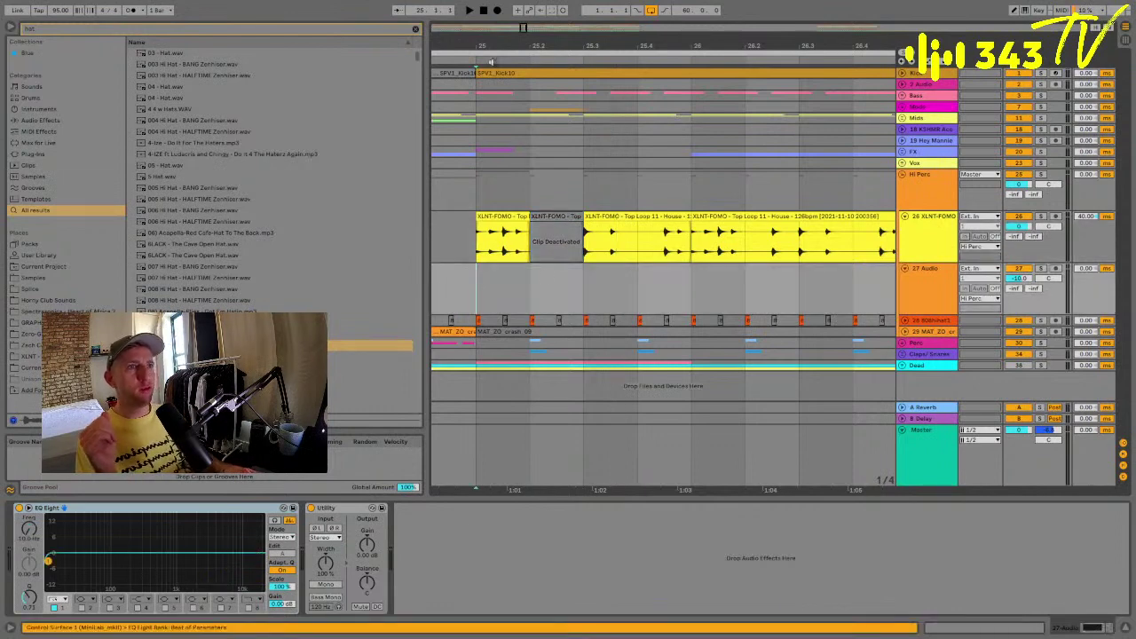
scroll(497, 256, "up", 2)
left_click(491, 217)
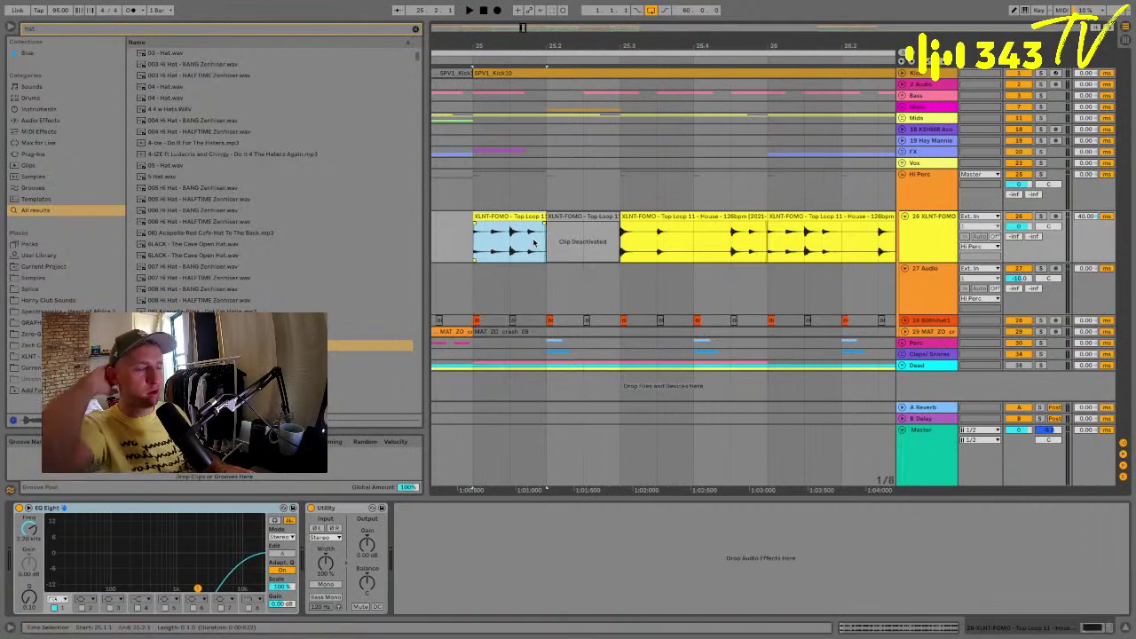
left_click(484, 288)
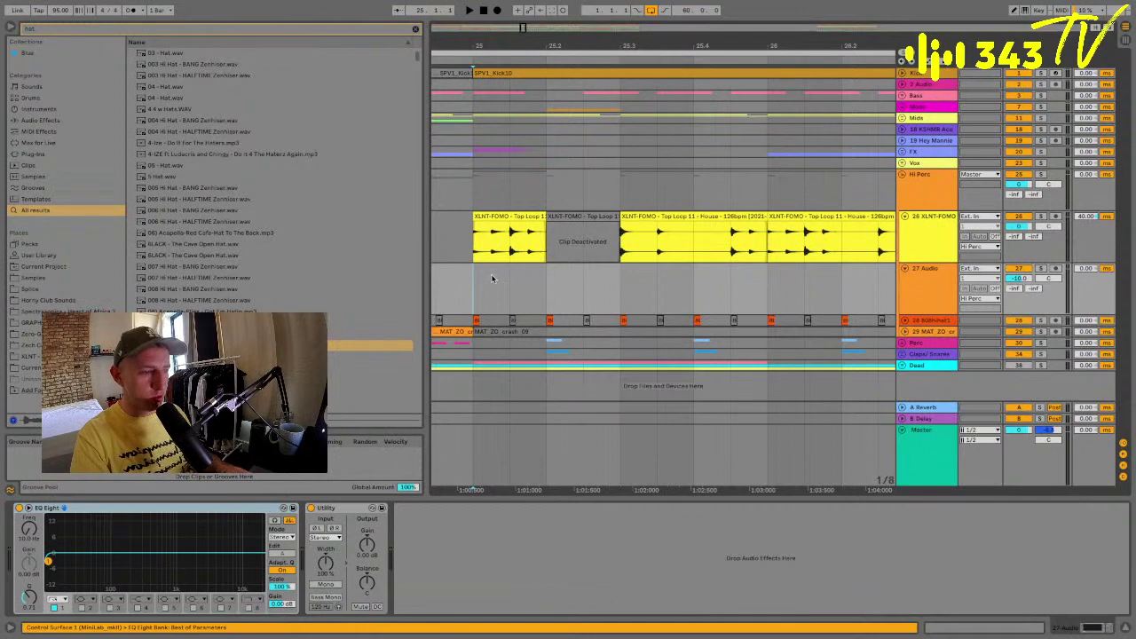
key("space")
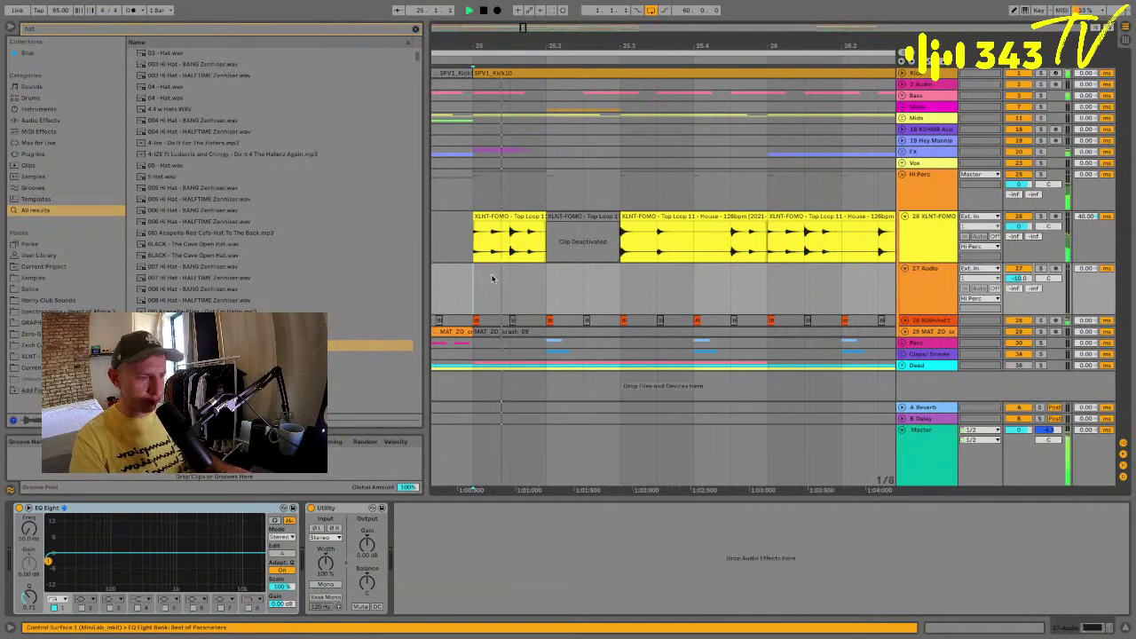
left_click(524, 216)
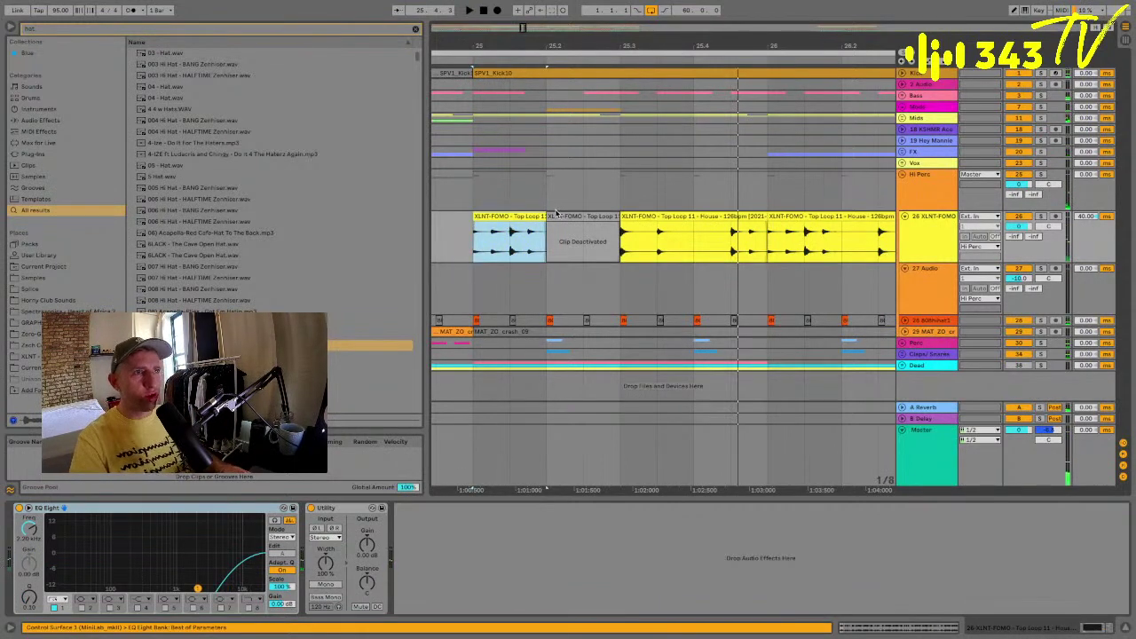
Narrow the browser to widen the arrangement view, and play from the first XLNT-FOMO clip at bar 25.
scroll(605, 210, "right", 1)
left_click_drag(559, 37, 560, 9)
left_click_drag(426, 233, 388, 234)
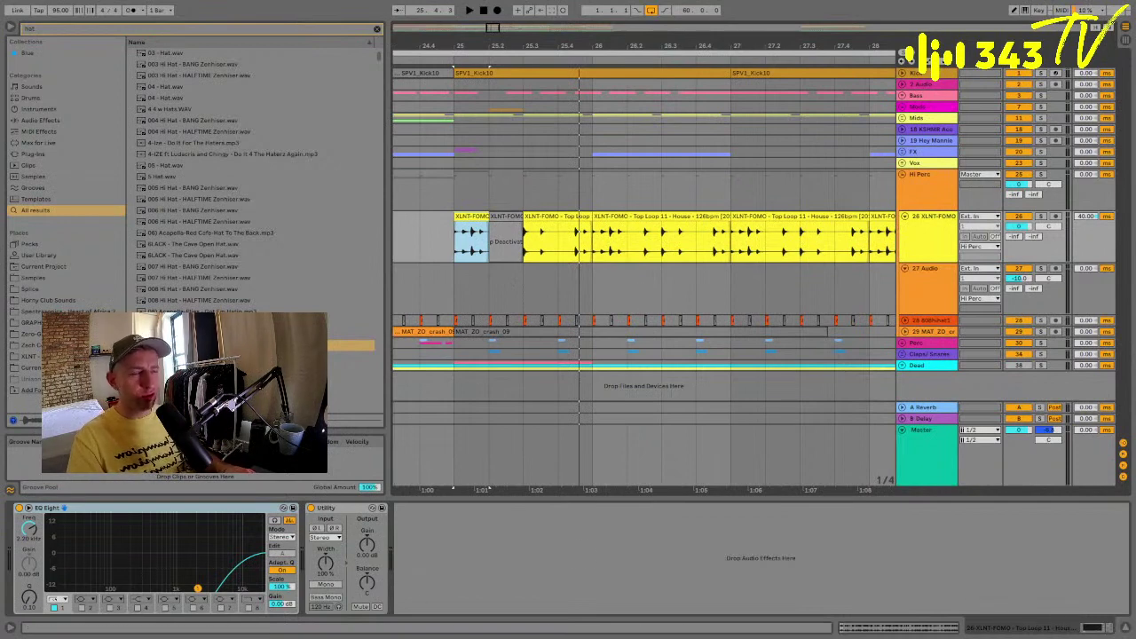
left_click(456, 288)
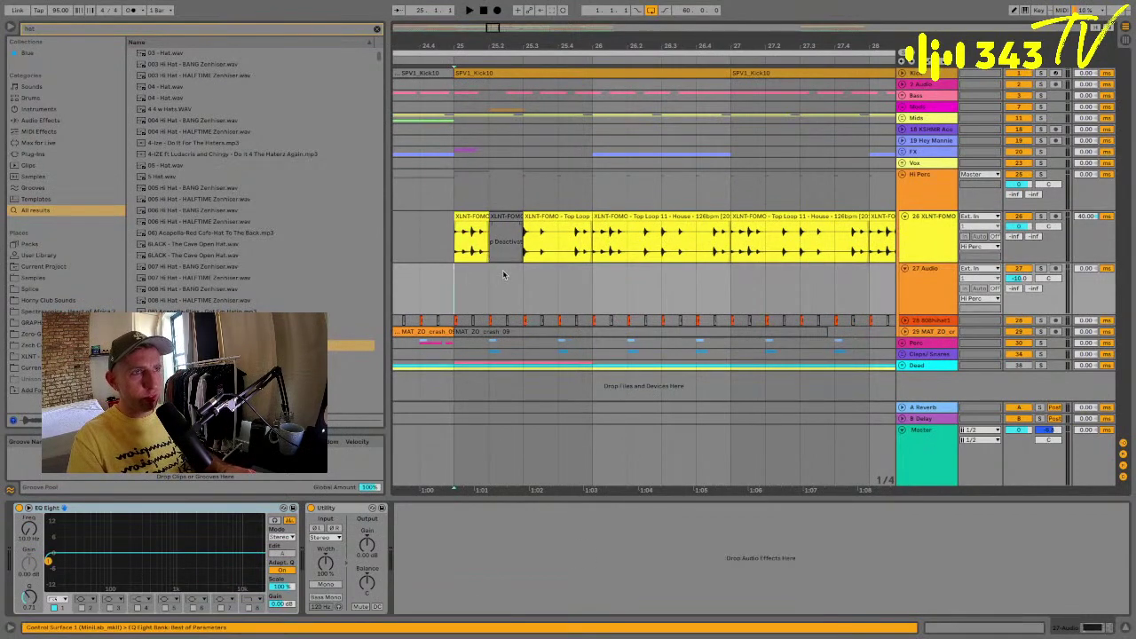
left_click(480, 214)
scroll(562, 236, "right", 1)
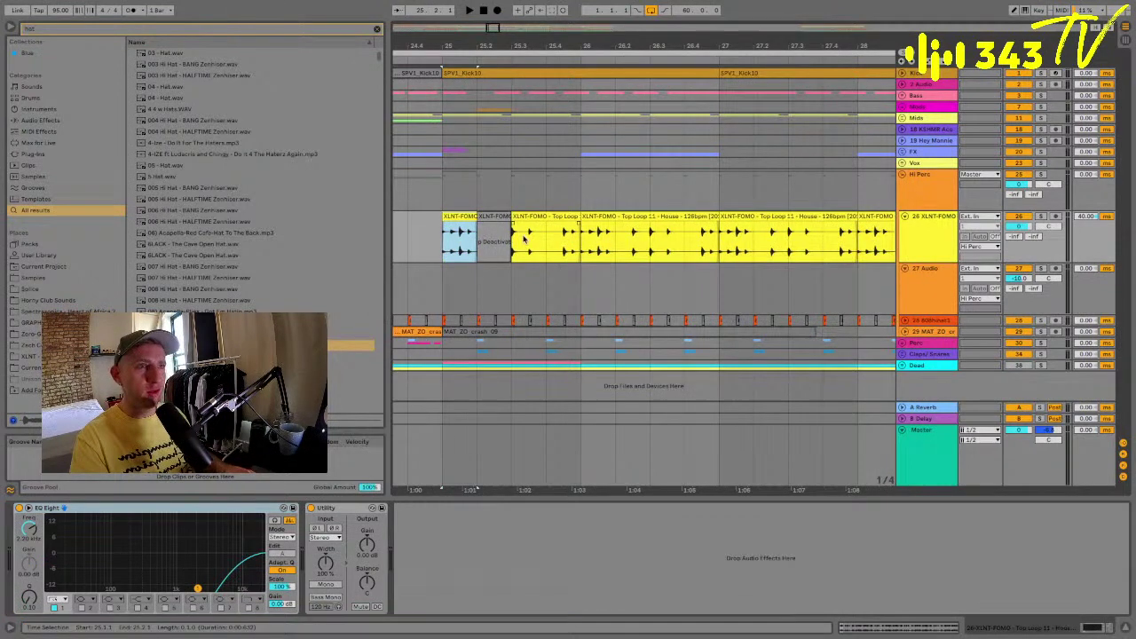
key("space")
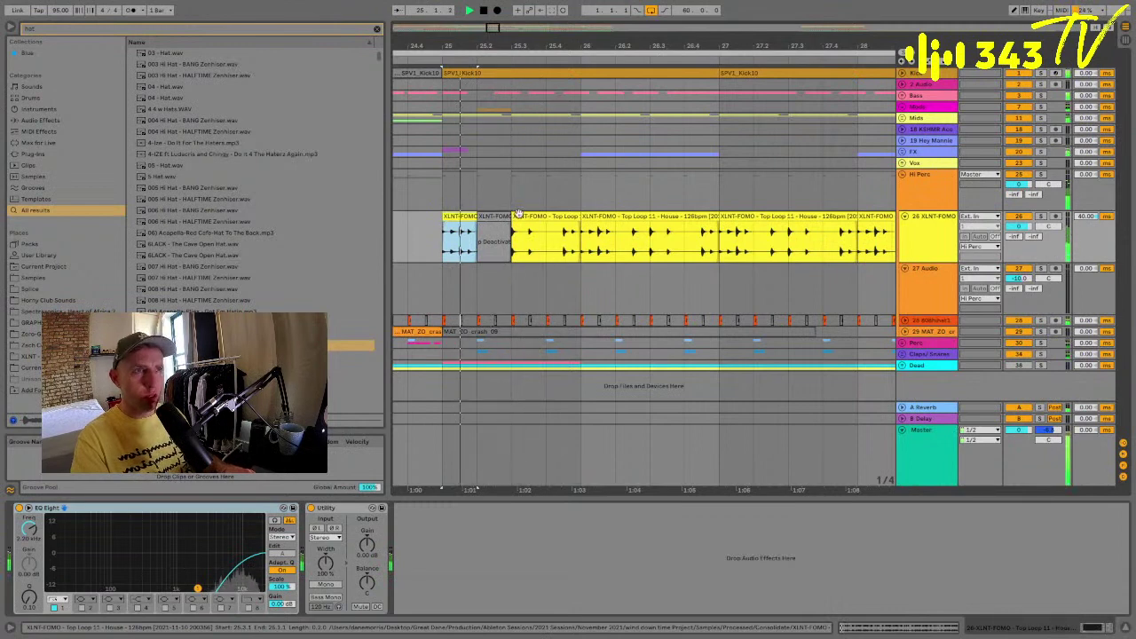
Trim the start of the XLNT-FOMO clip after the deactivated section to 25.4, and replay from bar 25.
left_click_drag(512, 217, 541, 216)
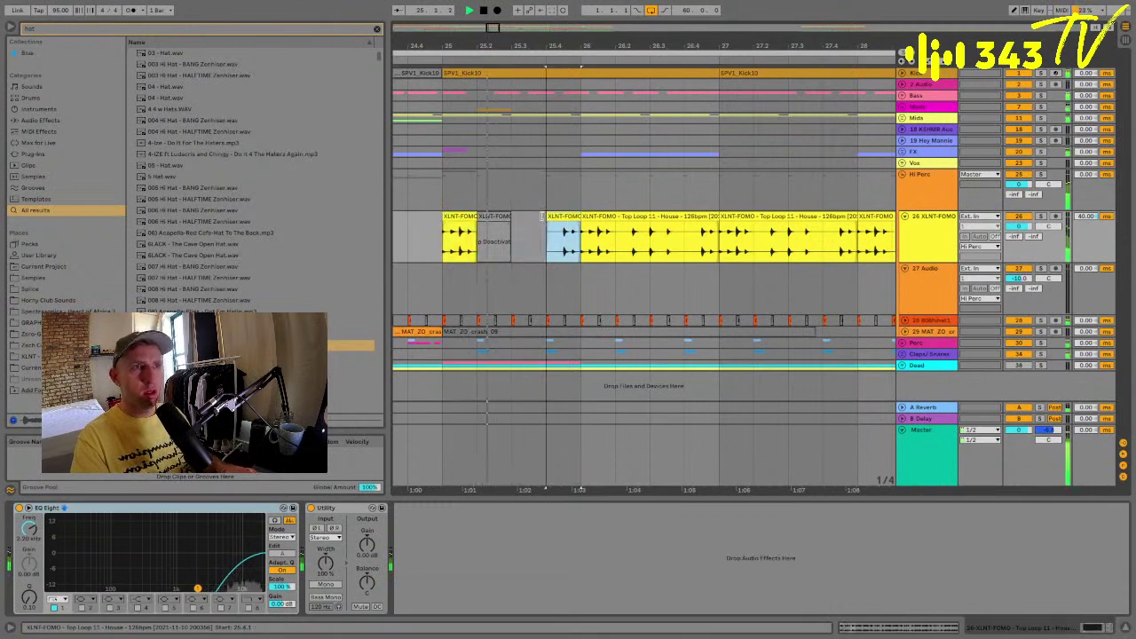
left_click(459, 217)
key("space")
key("space")
Highlight the hi-hat hits at beat 25.3 on the 808 hi-hat track and replay the section from bar 25.
left_click_drag(512, 324, 535, 325)
key("space")
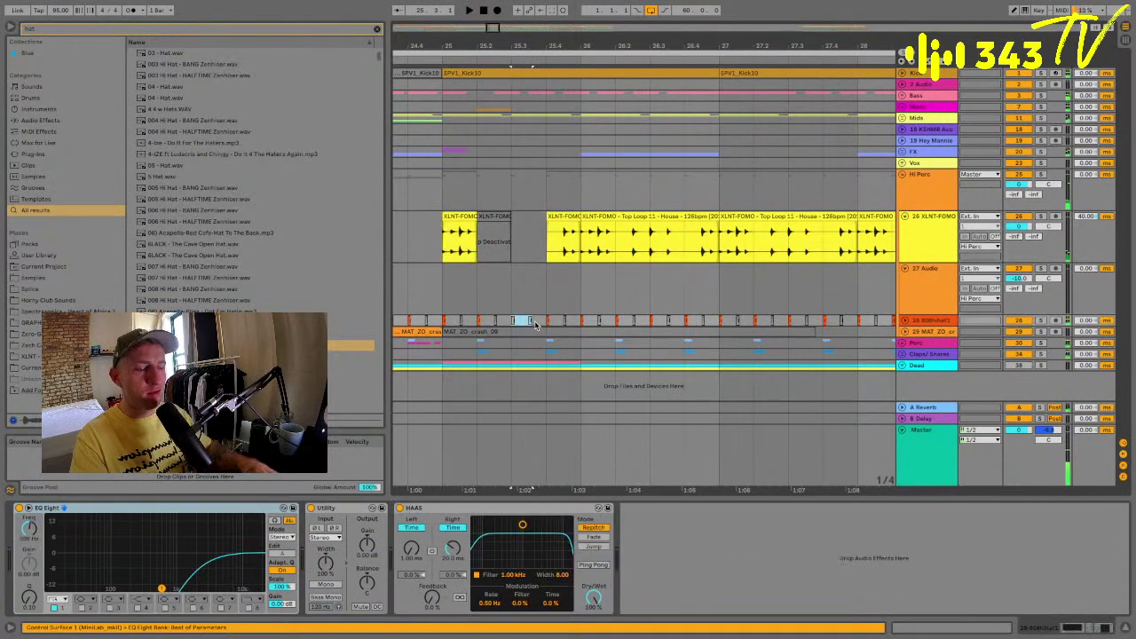
left_click(535, 282)
key("space")
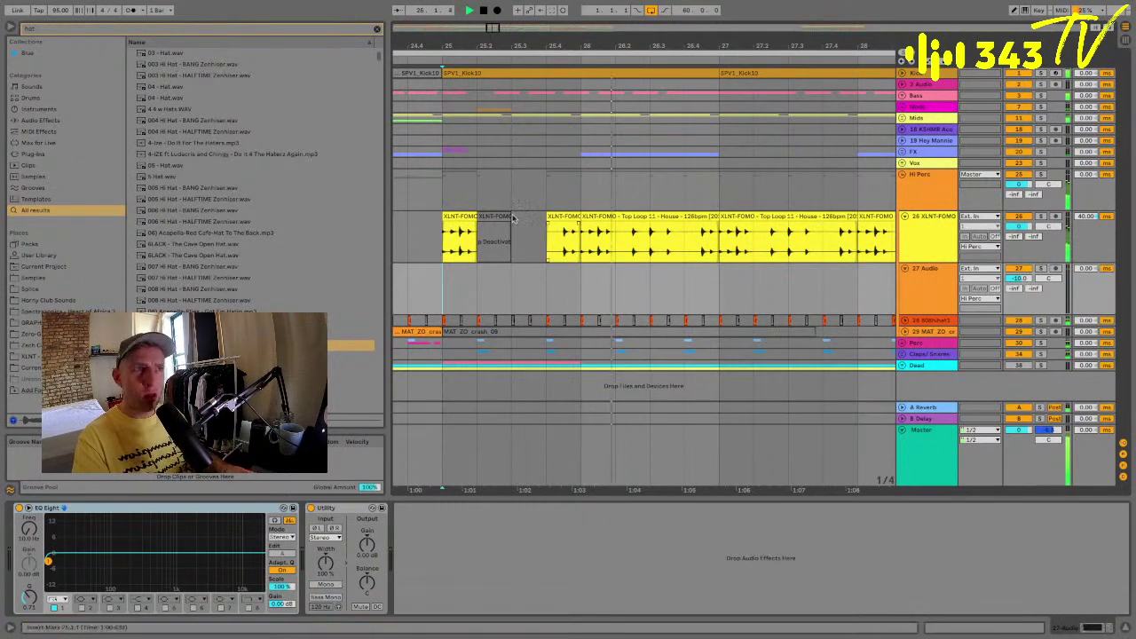
Trim the start of the bar 27 XLNT-FOMO loop clip to 27.3 and listen from just before bar 27.
left_click(473, 217)
left_click_drag(722, 217, 783, 219)
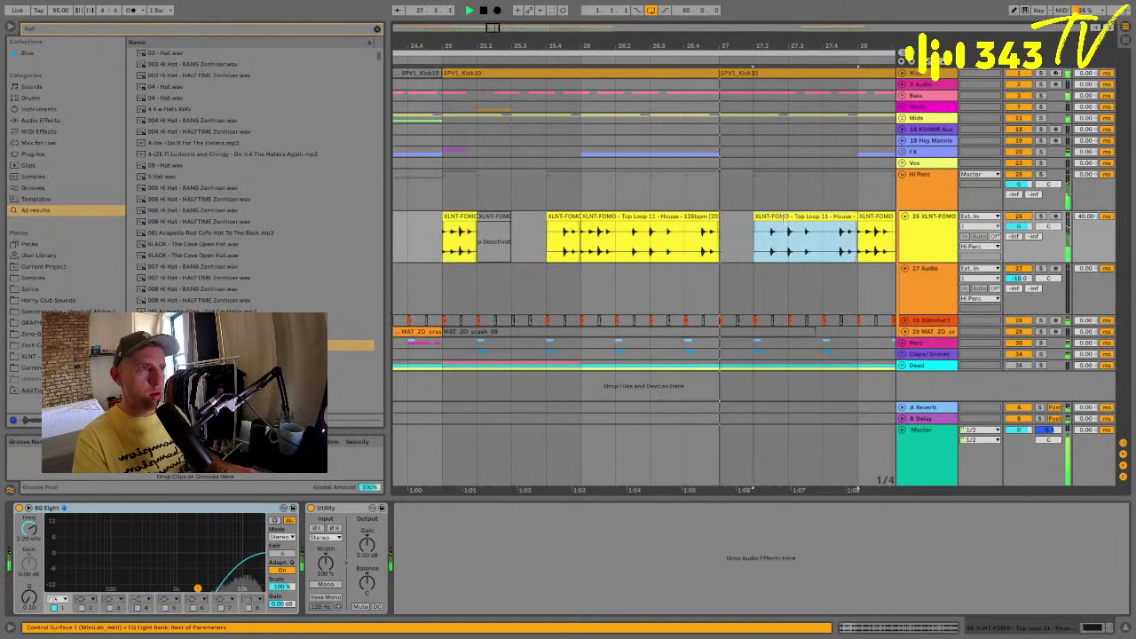
left_click(719, 323)
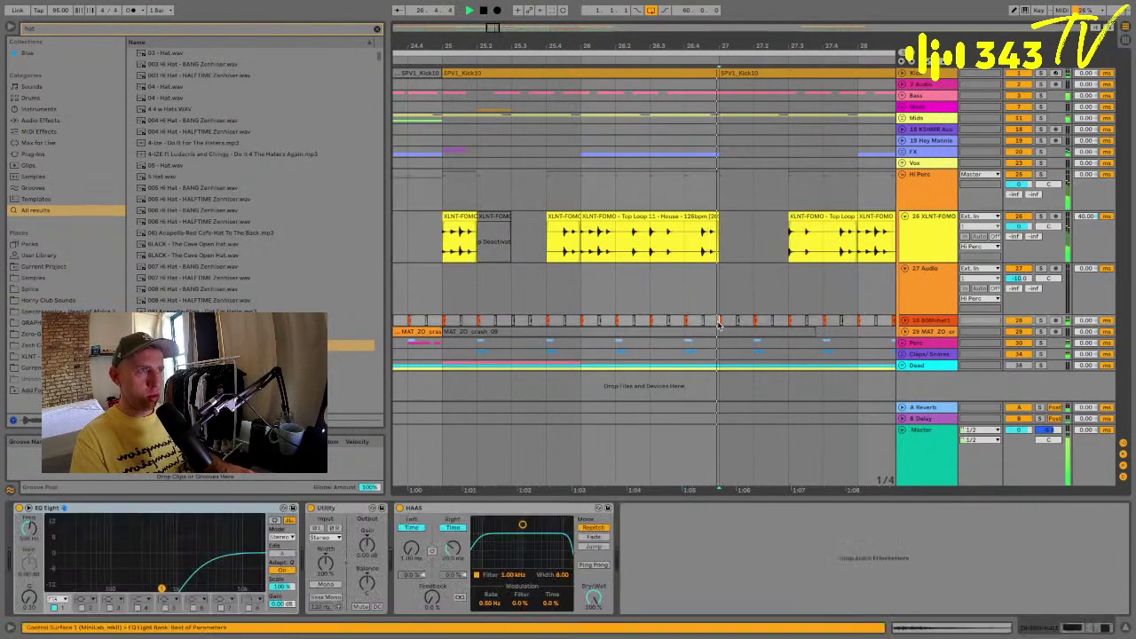
left_click(723, 303)
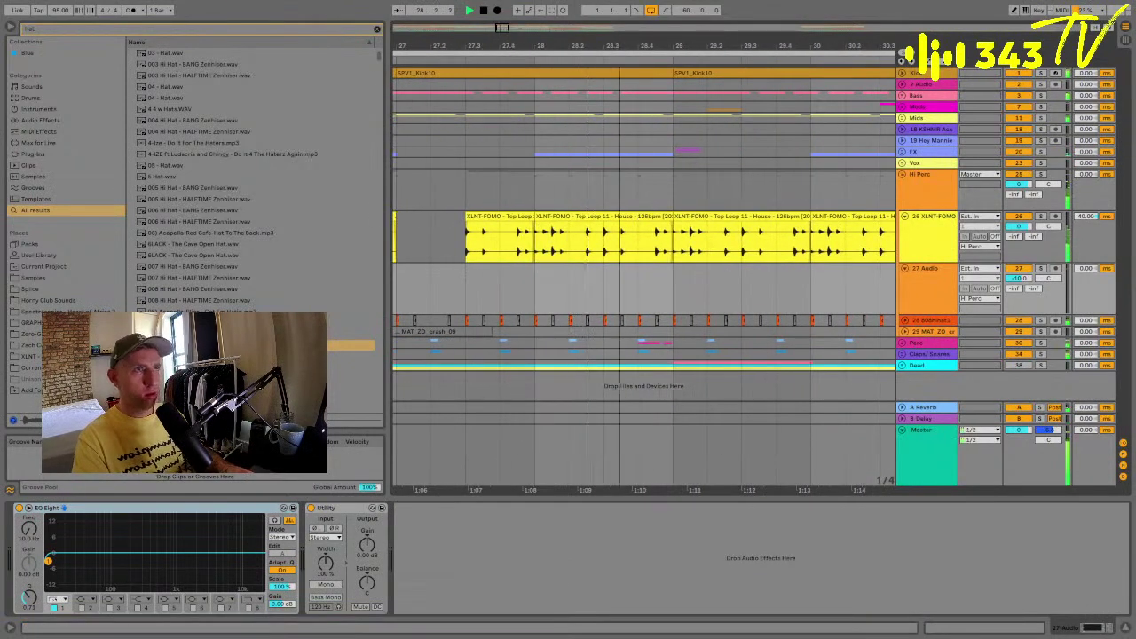
Deactivate the XLNT-FOMO loop section from 29.2 to 29.4 and listen to the result.
left_click_drag(619, 45, 619, 18)
left_click(646, 216)
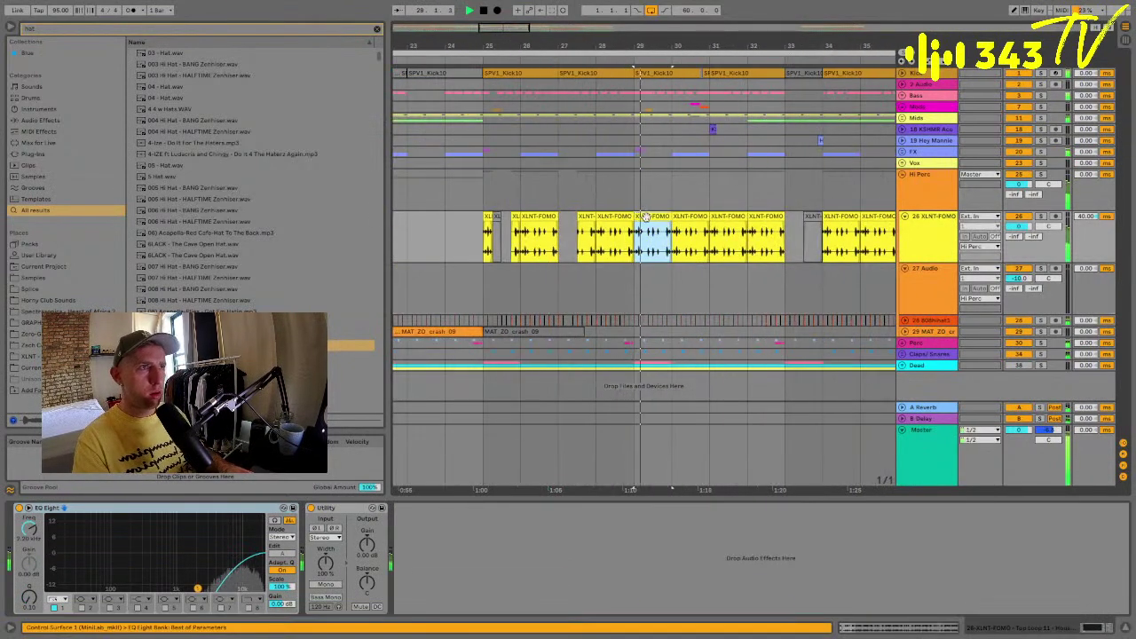
left_click(645, 241)
key("ctrl+1")
key("ctrl+1")
key("space")
key("space")
left_click_drag(645, 240, 658, 240)
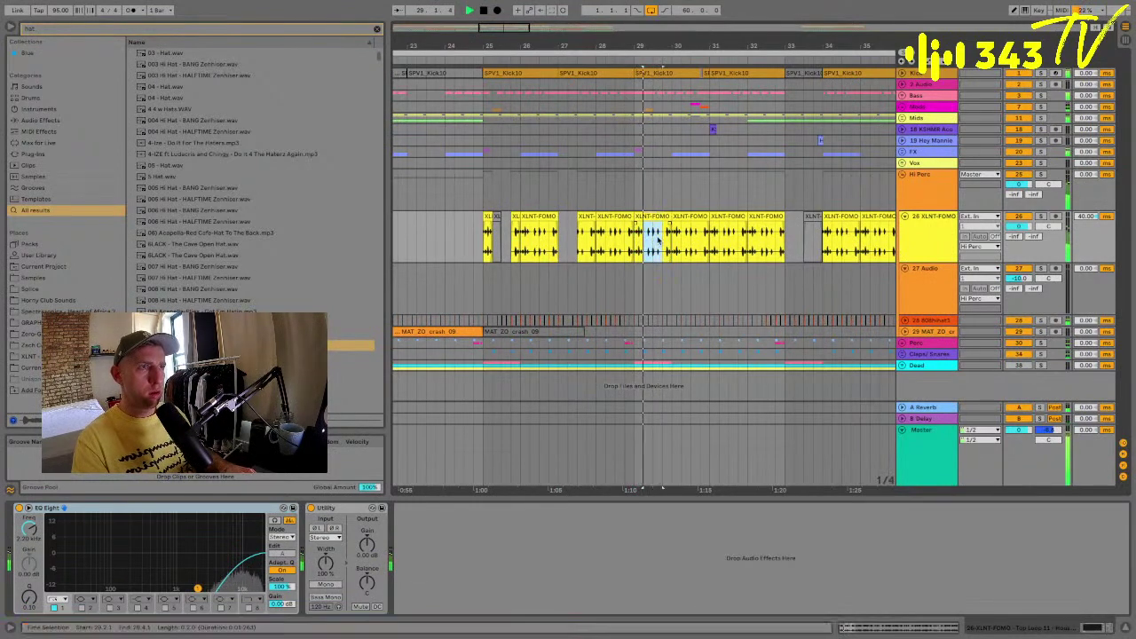
key("0")
left_click(639, 215)
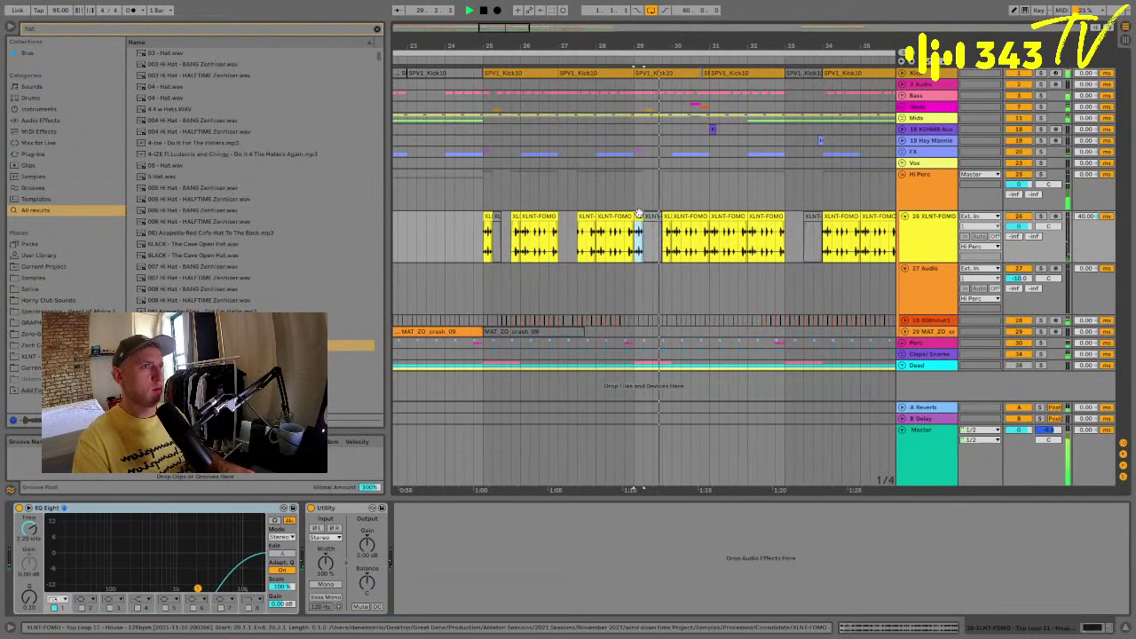
left_click(654, 320)
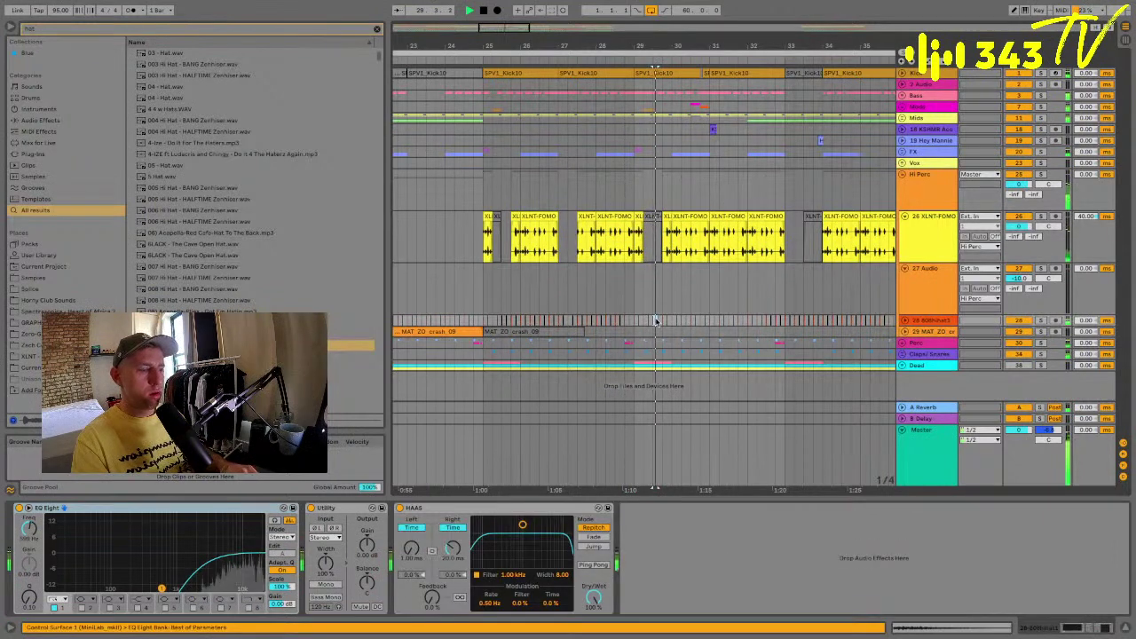
left_click(630, 293)
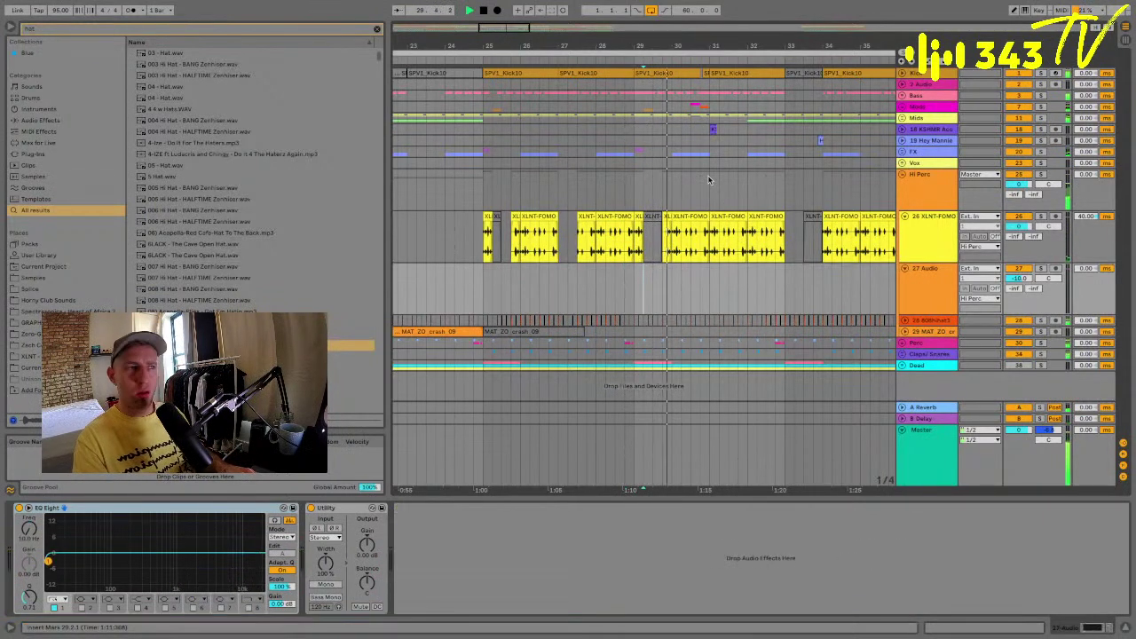
Split the XLNT-FOMO loop in bar 30, deactivate the section from 30.3 to 30.4, and replay from just before it.
left_click(695, 232)
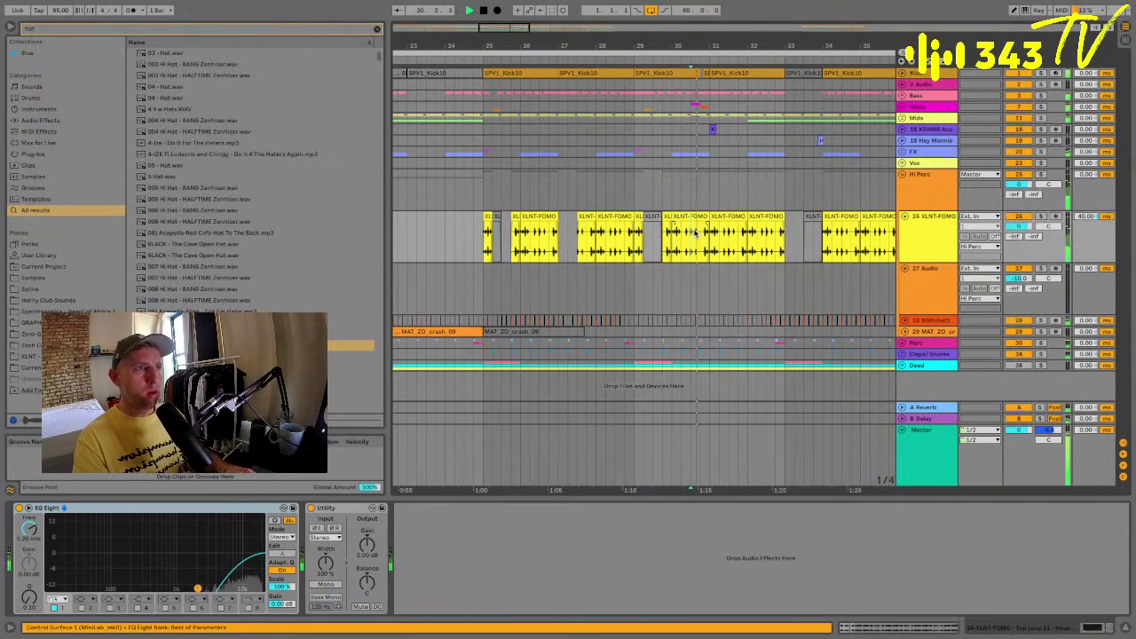
key("space")
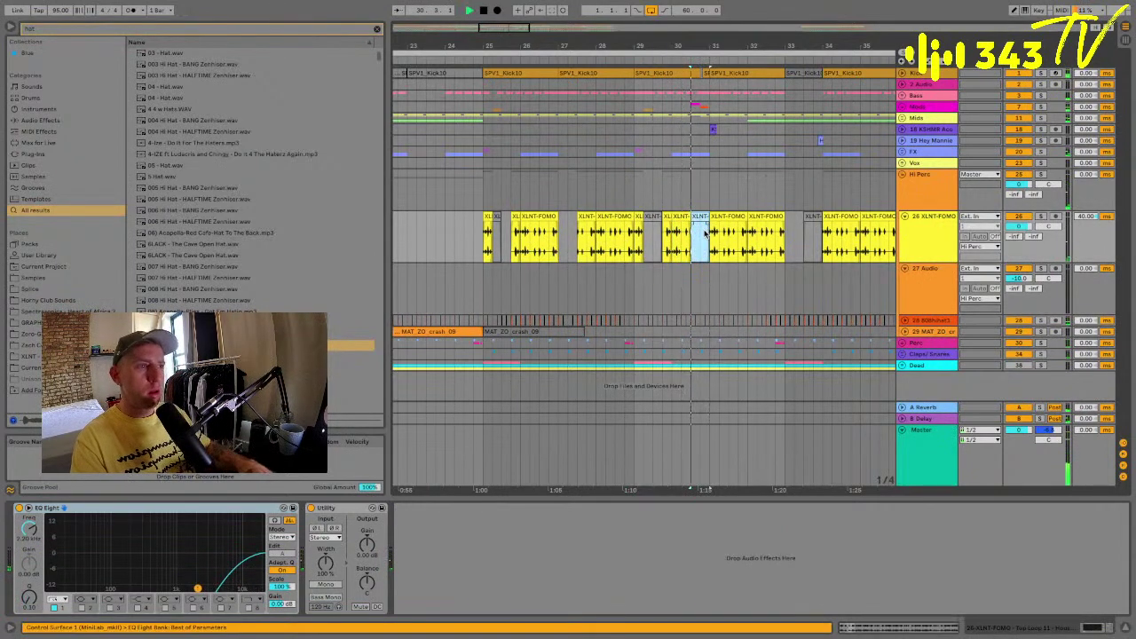
key("space")
left_click(675, 199)
key("space")
left_click_drag(708, 230, 697, 234)
key("ctrl+e")
key("0")
left_click(686, 189)
key("space")
key("space")
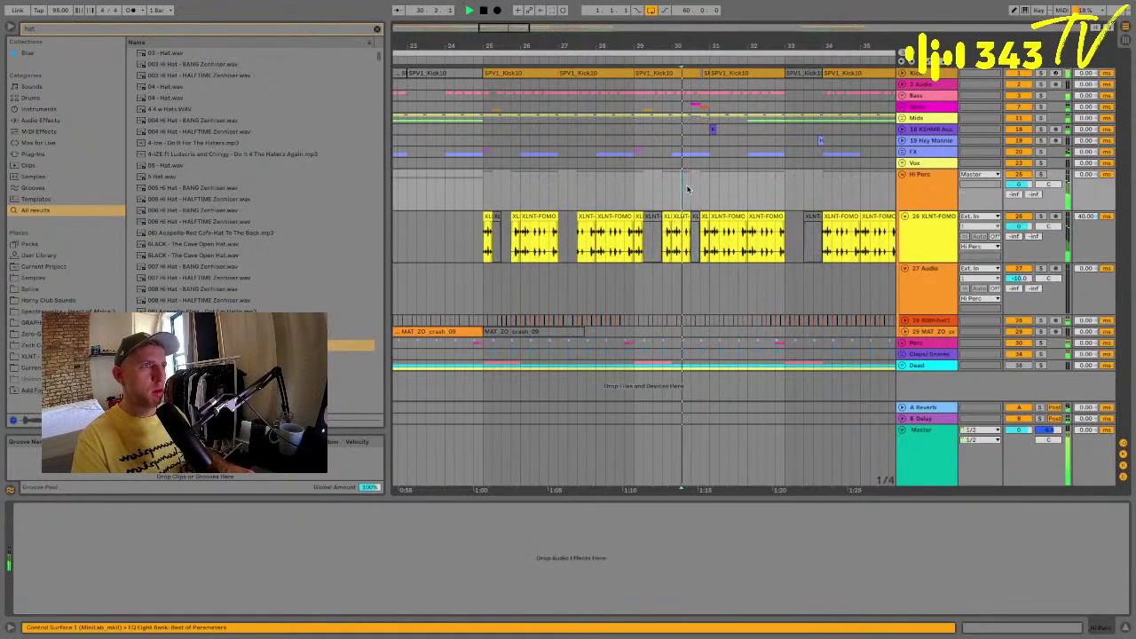
Deactivate the XLNT-FOMO piece from 30.4 to bar 31 and listen from 29.4.
key("plus")
left_click(735, 235)
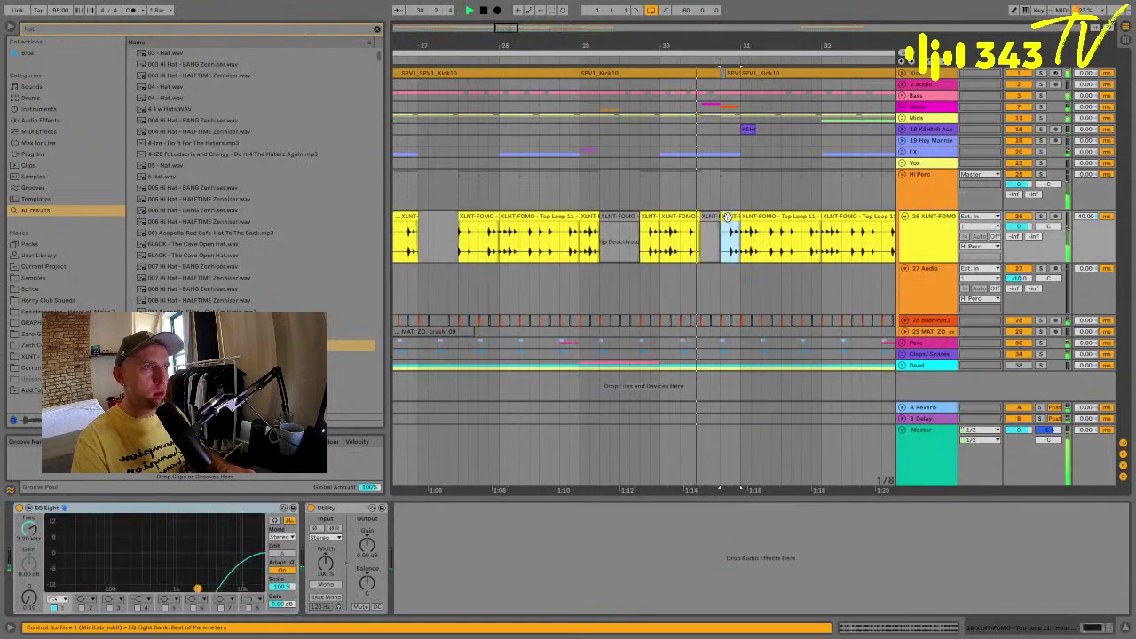
left_click(653, 173)
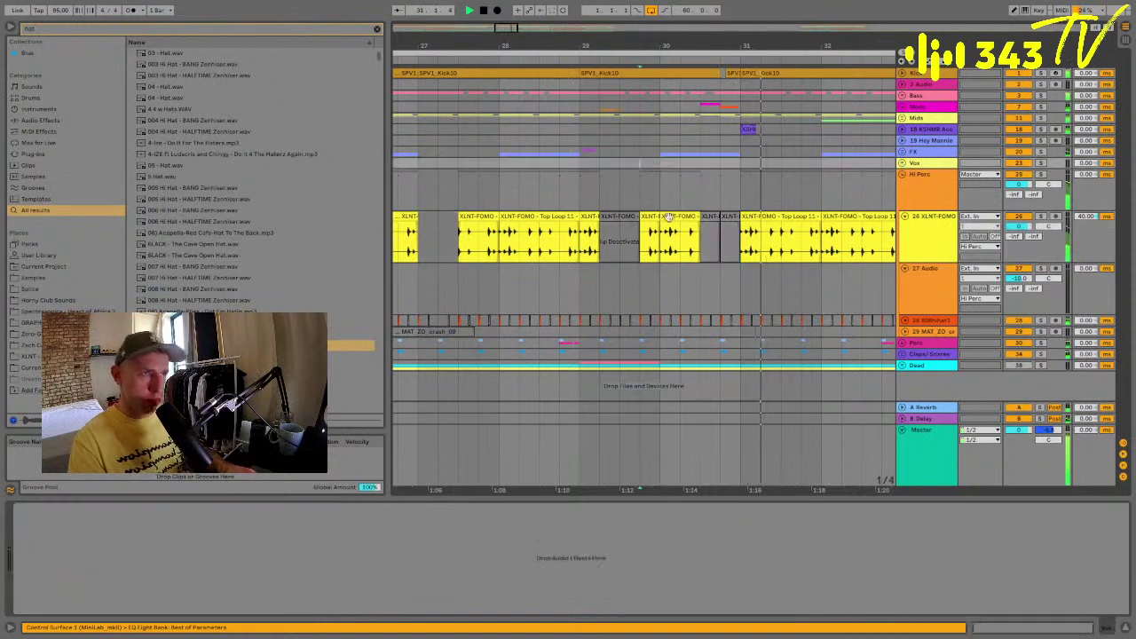
key("minus")
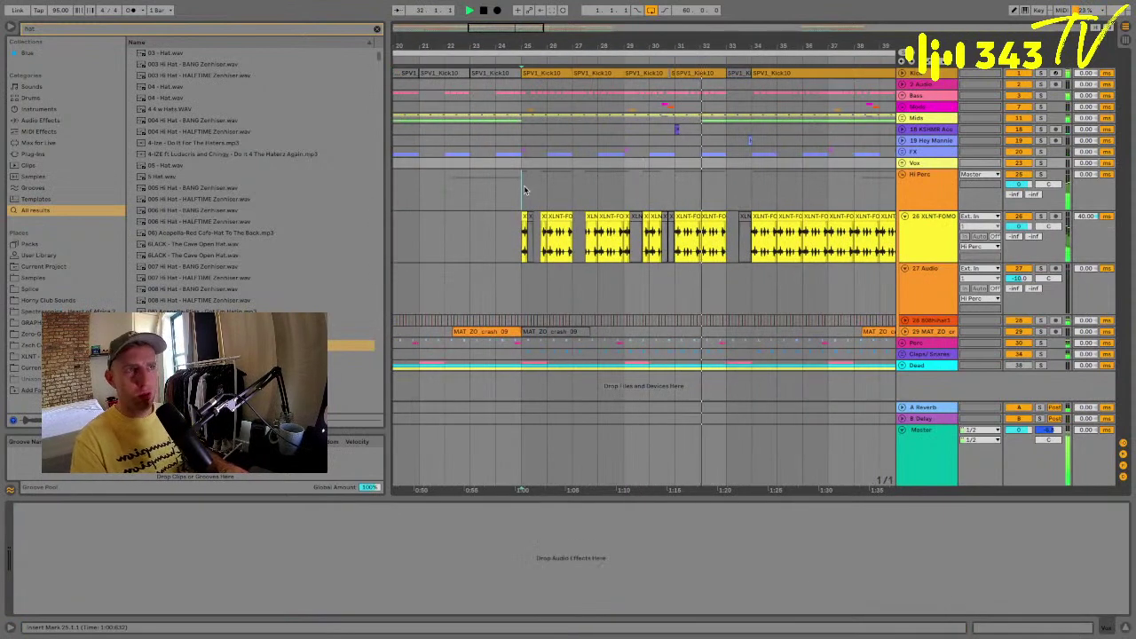
left_click(639, 216)
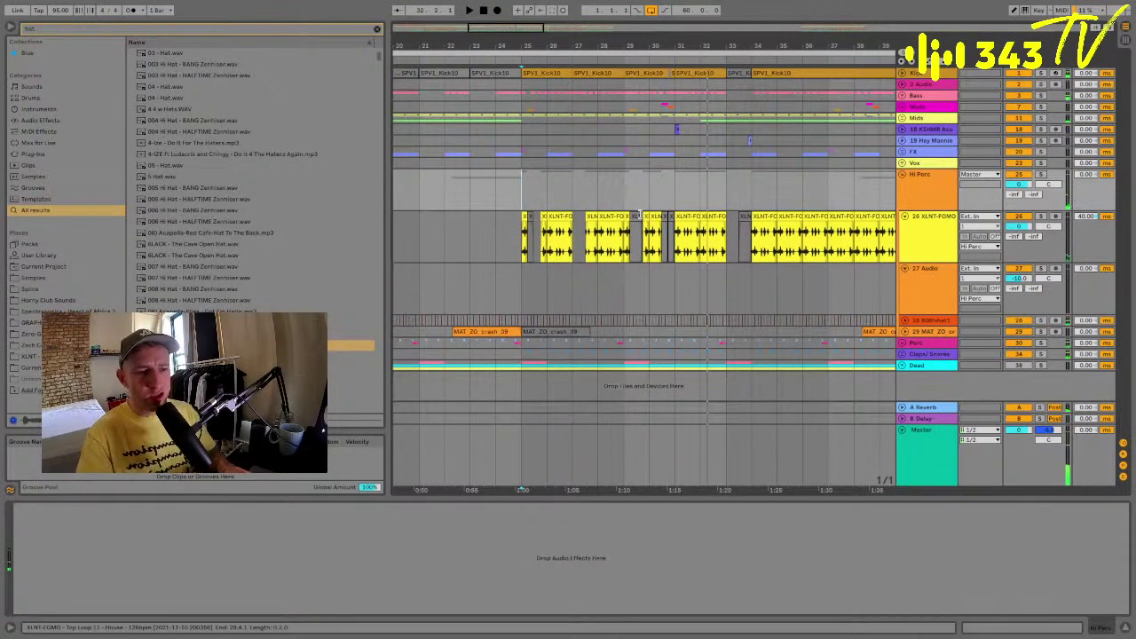
Save the set and play the arrangement from bar 25.
key("ctrl+s")
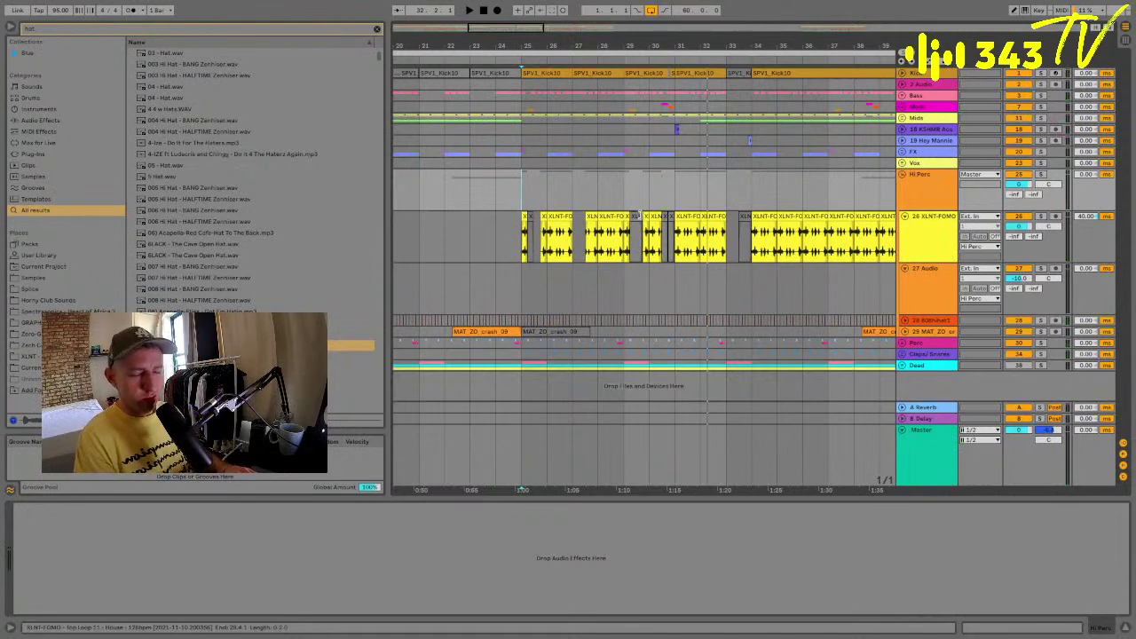
left_click(523, 197)
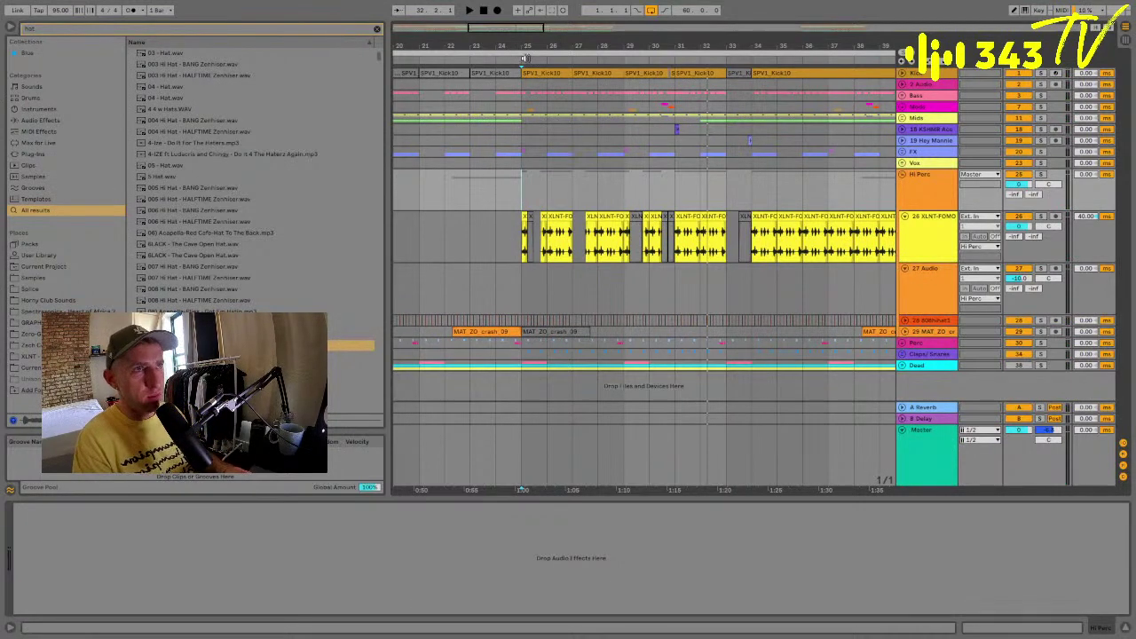
left_click_drag(521, 46, 520, 45)
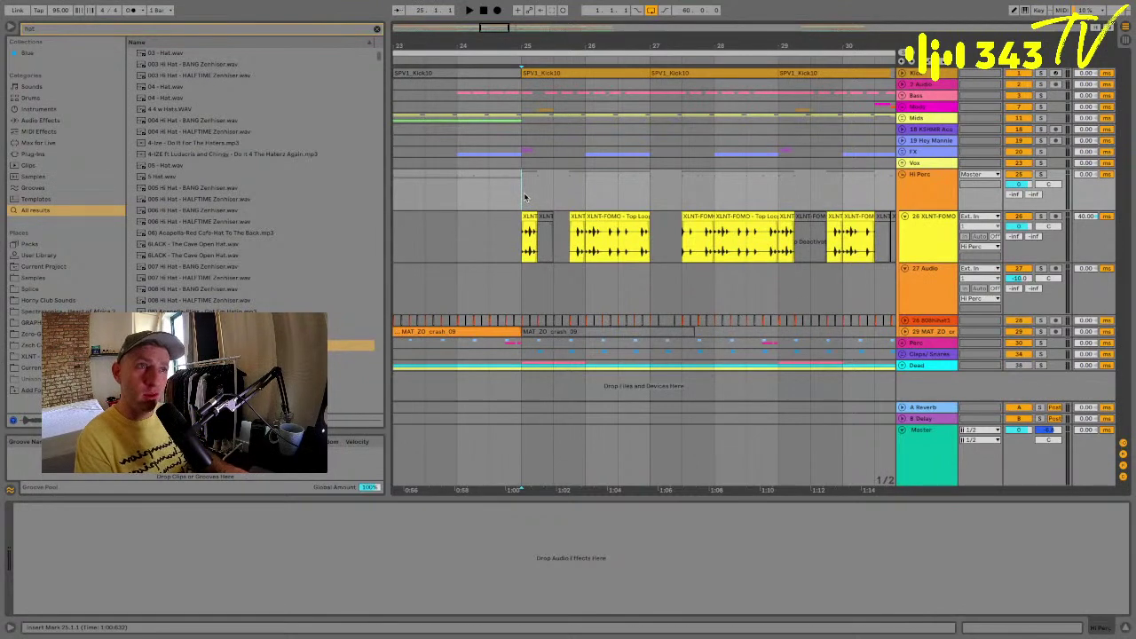
key("space")
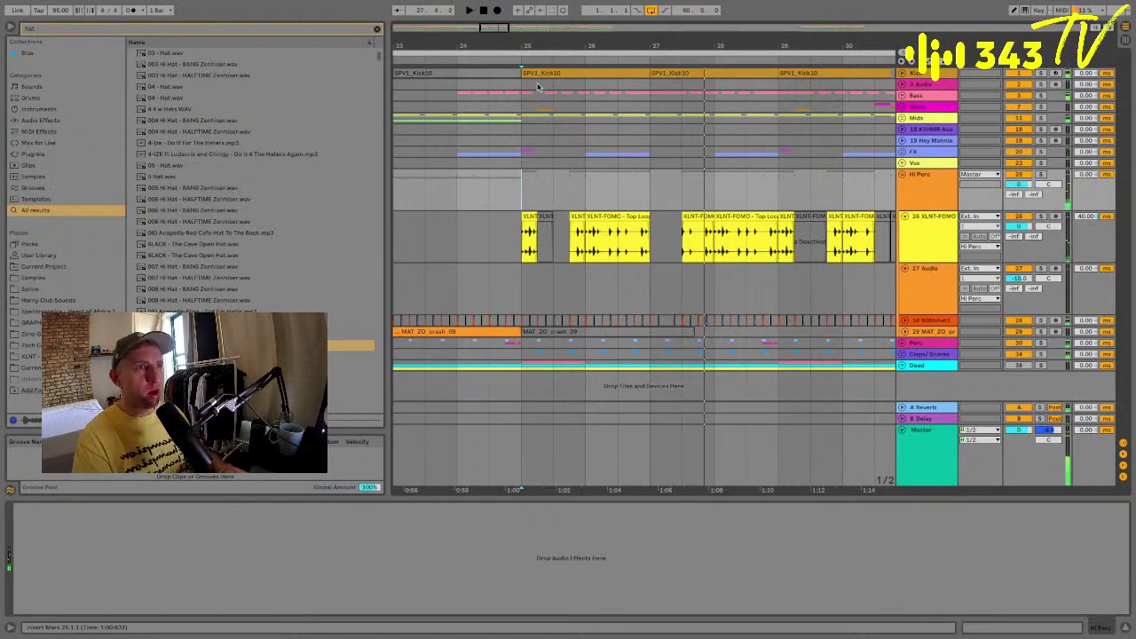
Examine the gap after the deactivated XLNT-FOMO clip in bar 25 and replay it with the empty audio track 27 selected.
left_click_drag(537, 39, 537, 85)
scroll(528, 236, "right", 2)
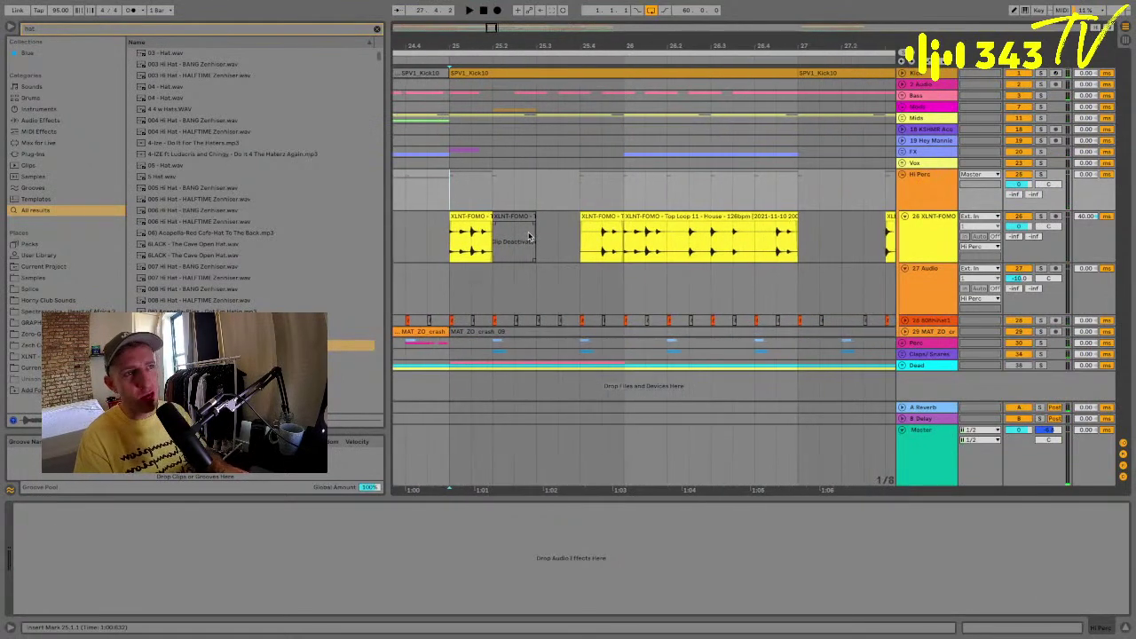
left_click(915, 255)
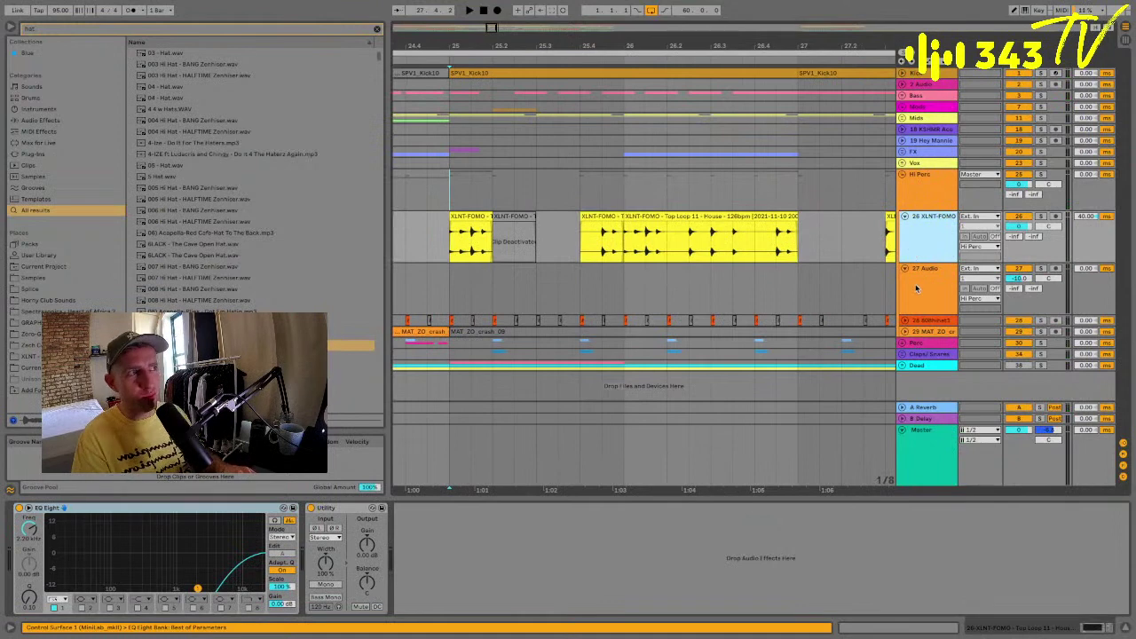
mouse_move(674, 46)
left_mouse_down()
mouse_move(670, 3)
mouse_move(666, 43)
left_mouse_up()
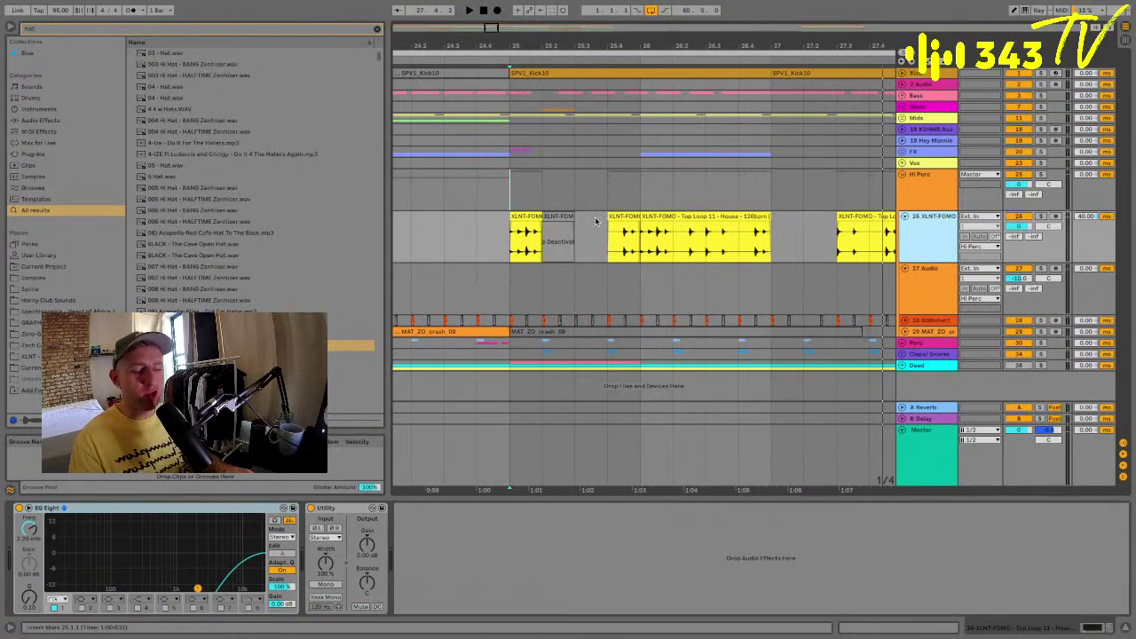
scroll(576, 222, "right", 1)
left_click(491, 270)
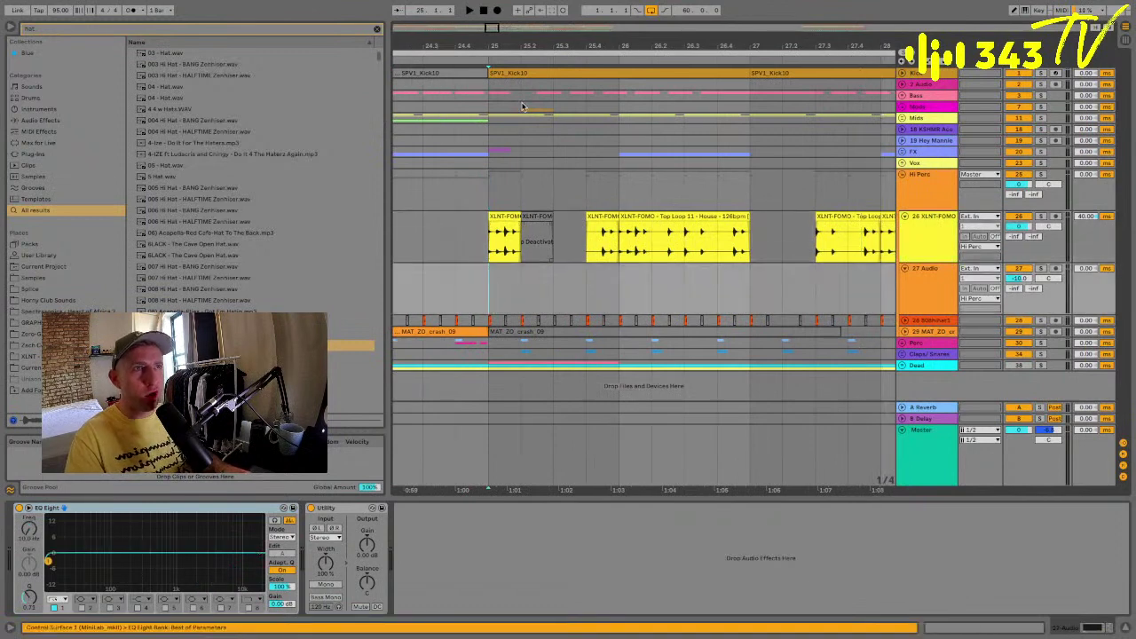
left_click_drag(516, 43, 516, 44)
key("plus")
key("space")
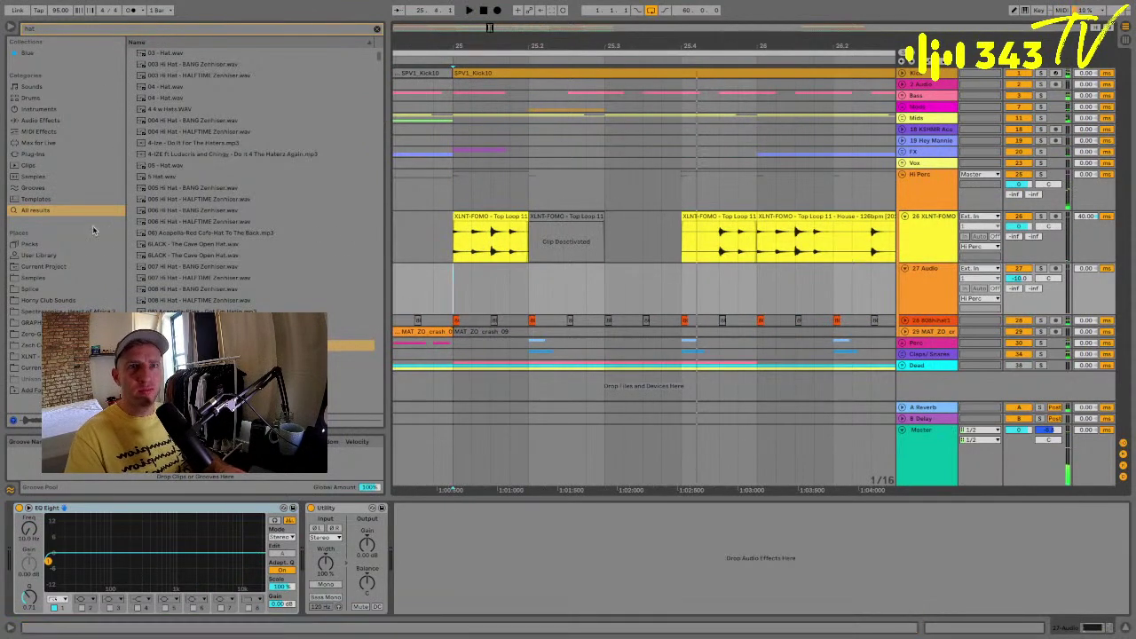
Switch the browser to the GRAPHYT sample pack, clear the hat search, and look through the FX folder's samples.
left_click(69, 312)
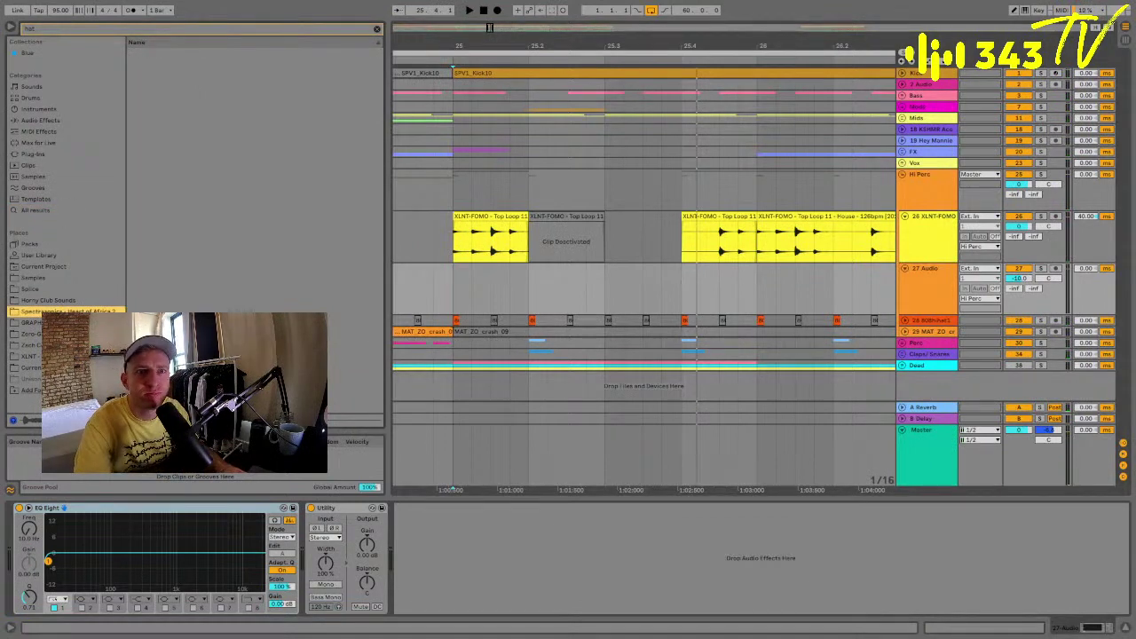
key("Down")
key("BackSpace")
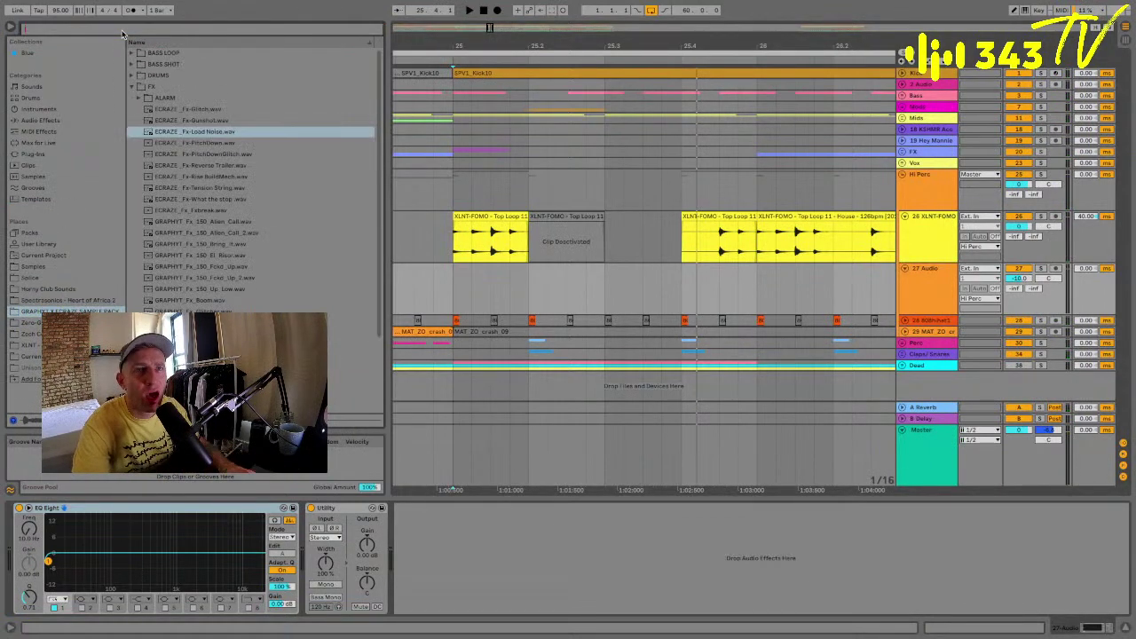
scroll(196, 186, "down", 2)
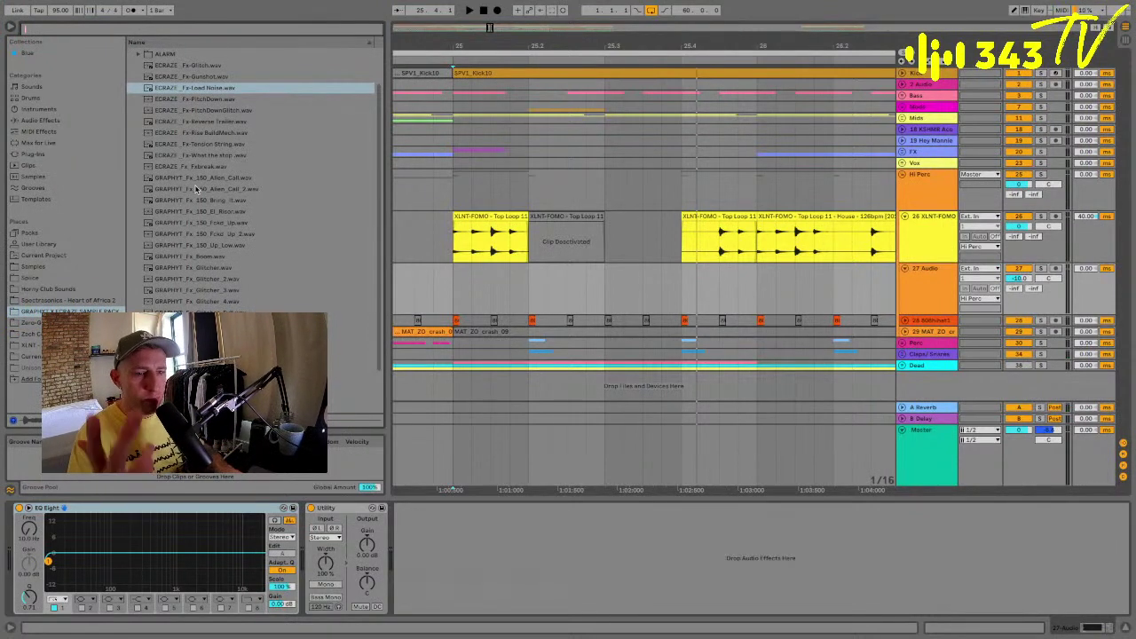
scroll(236, 89, "down", 2)
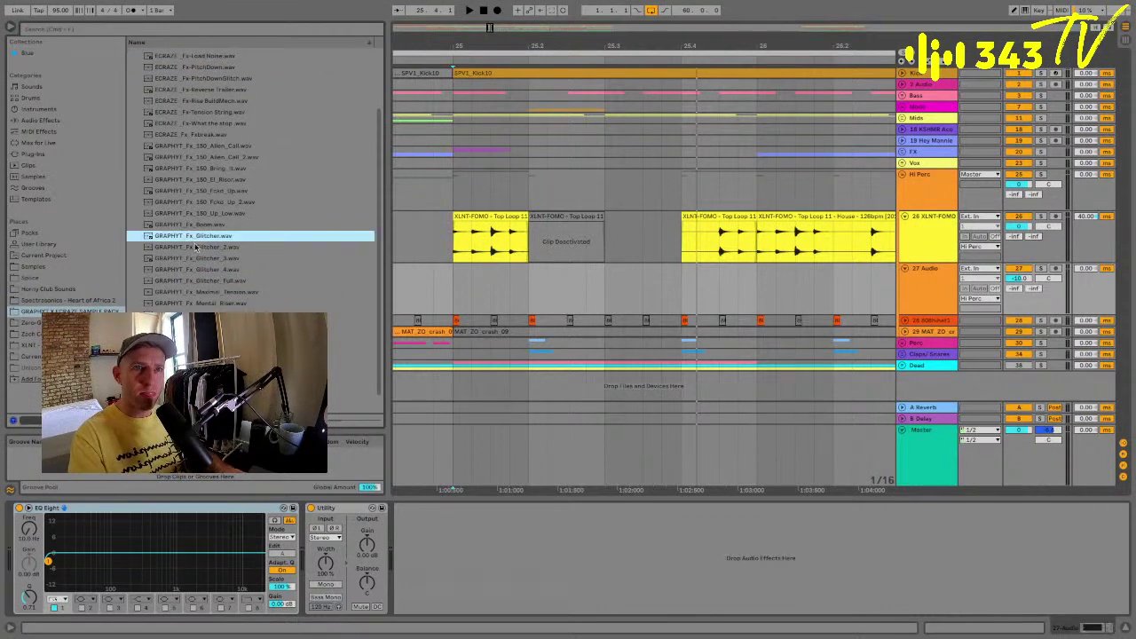
Lower the cue volume on the Master track and audition further GRAPHYT FX samples, including GRAPHYT_Fx_Maximal_Tension.wav.
left_click(206, 291)
left_click_drag(1050, 430, 1049, 436)
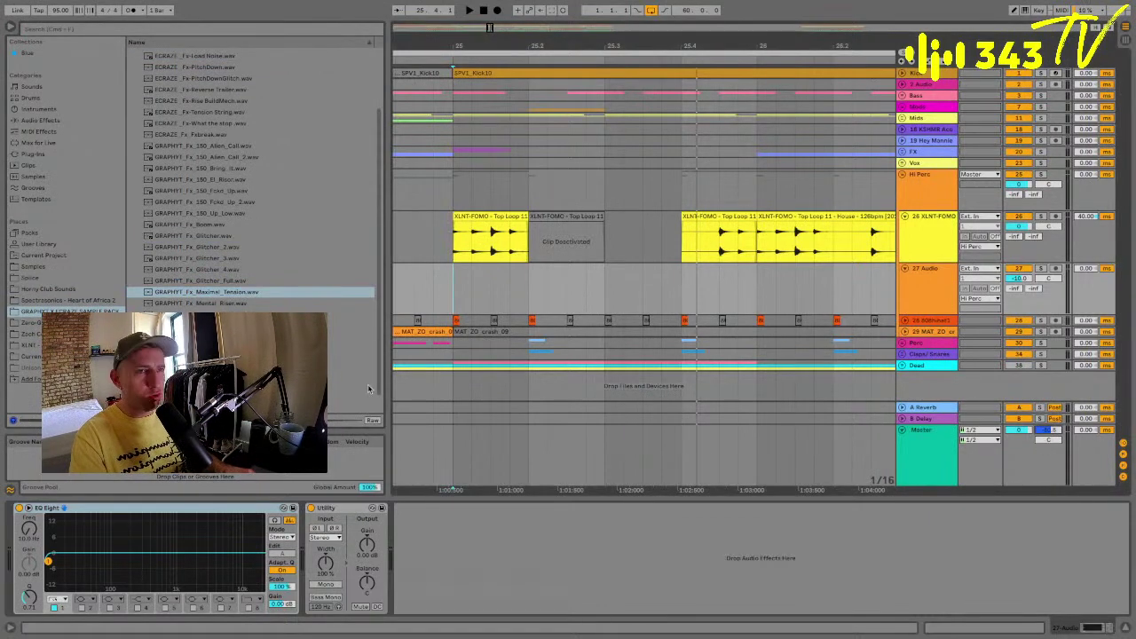
scroll(369, 388, "down", 1)
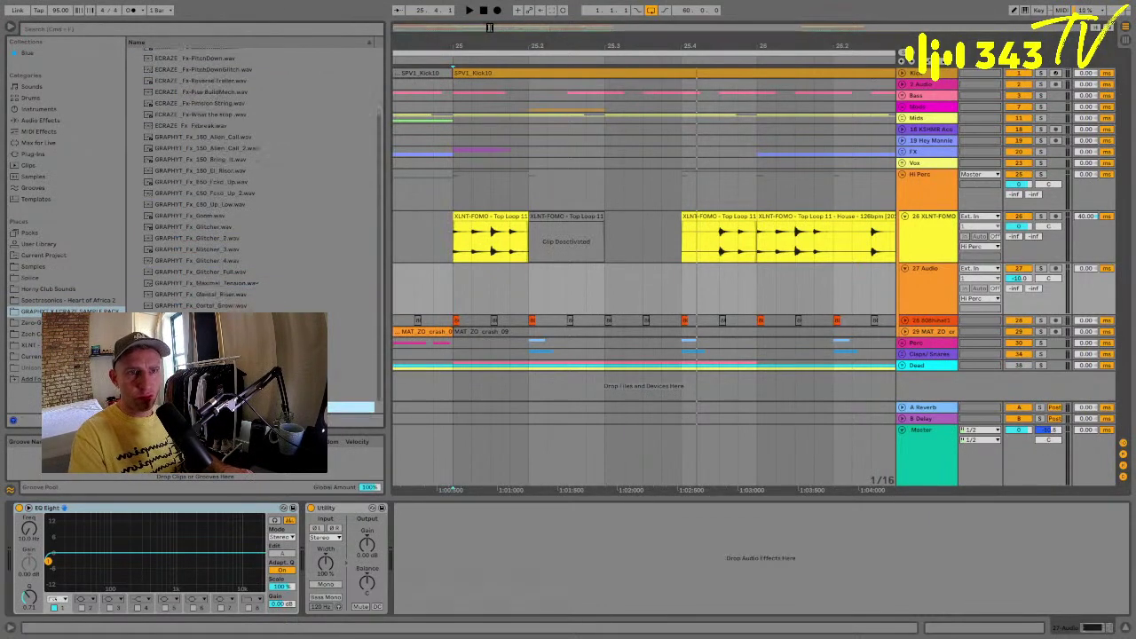
key("Up")
key("Up")
key("Down")
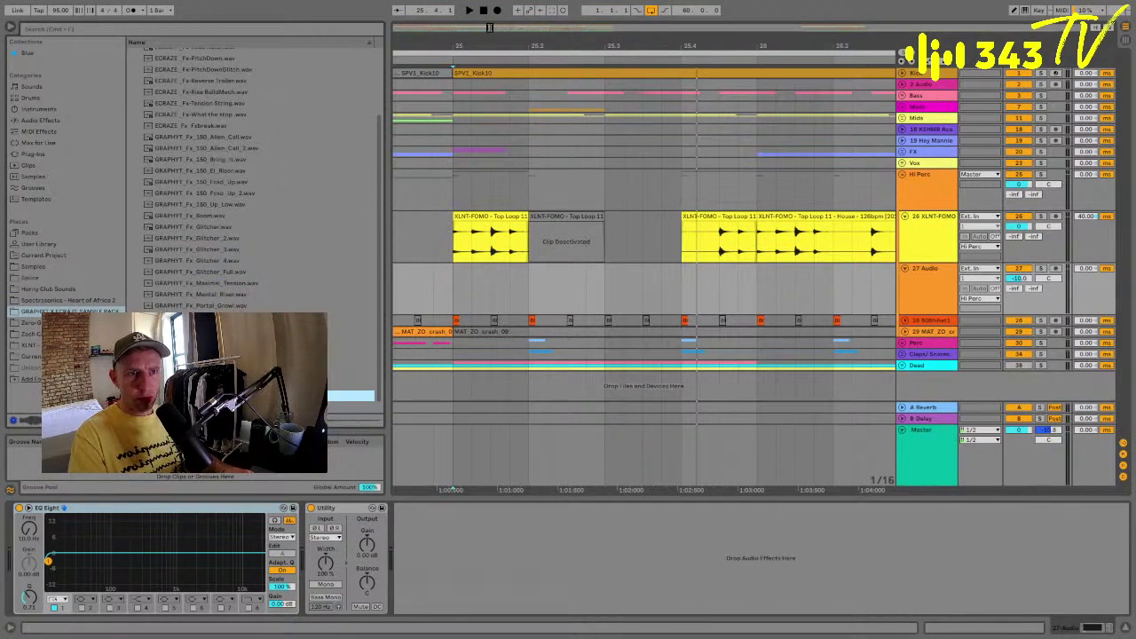
Add GRAPHYT_Fx_Glitcher_3.wav to audio track 27 at 25.2.3 and turn off its warping.
left_click(200, 251)
left_click_drag(200, 251, 550, 266)
double_click(575, 283)
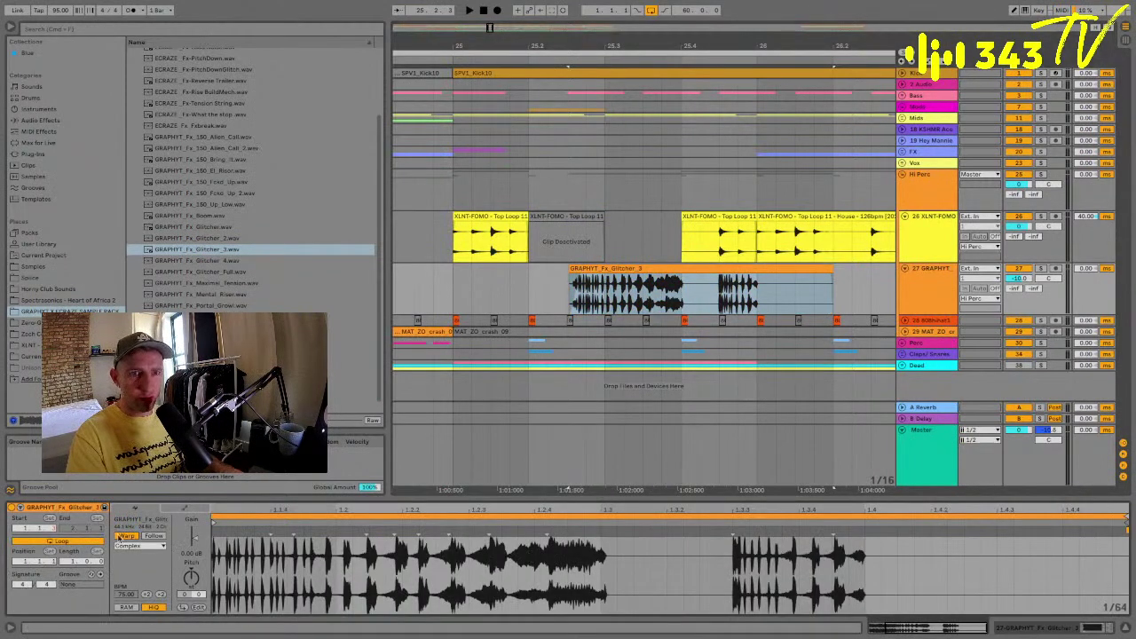
left_click(120, 538)
Shift the Glitcher_3 clip to start at 25.3.3 and delete its section from 25.4 to 26.1.3 while replaying from bar 25.
left_click(586, 272)
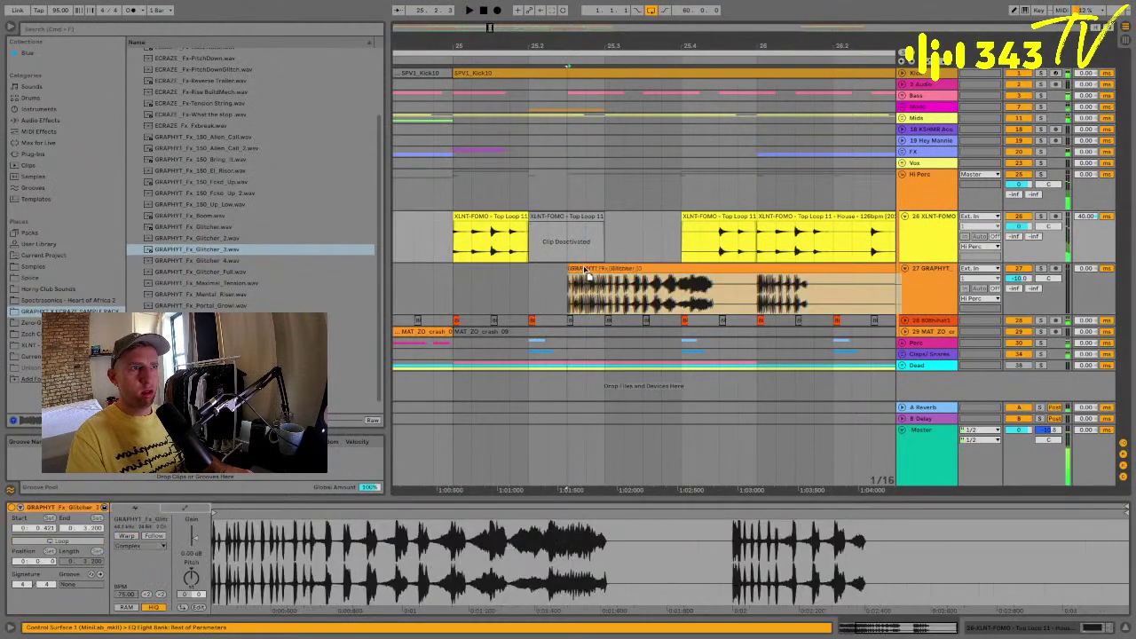
left_click_drag(586, 271, 783, 282)
key("space")
left_click(446, 287)
key("space")
key("space")
key("Delete")
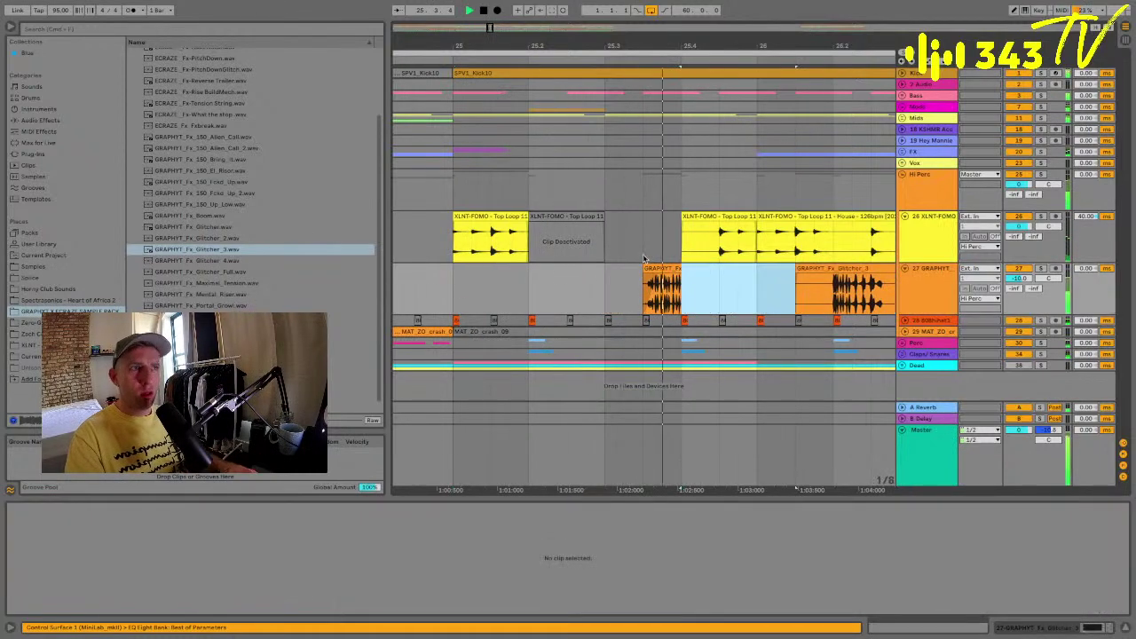
Move the short Glitcher_3 piece to 25.3 and replay from bar 25.
left_click(442, 272)
key("space")
key("space")
left_click_drag(663, 268, 624, 280)
left_click(451, 276)
key("space")
key("space")
Lower the Glitcher_3 track's volume to -23.4 dB and replay from bar 25.
left_click(661, 273)
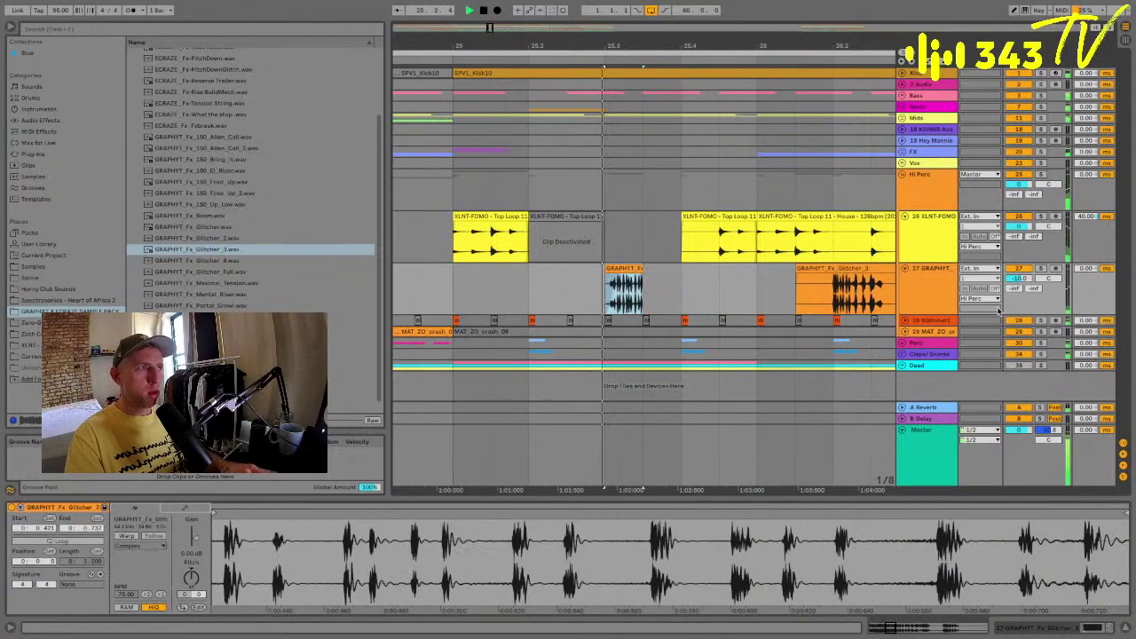
left_click(449, 284)
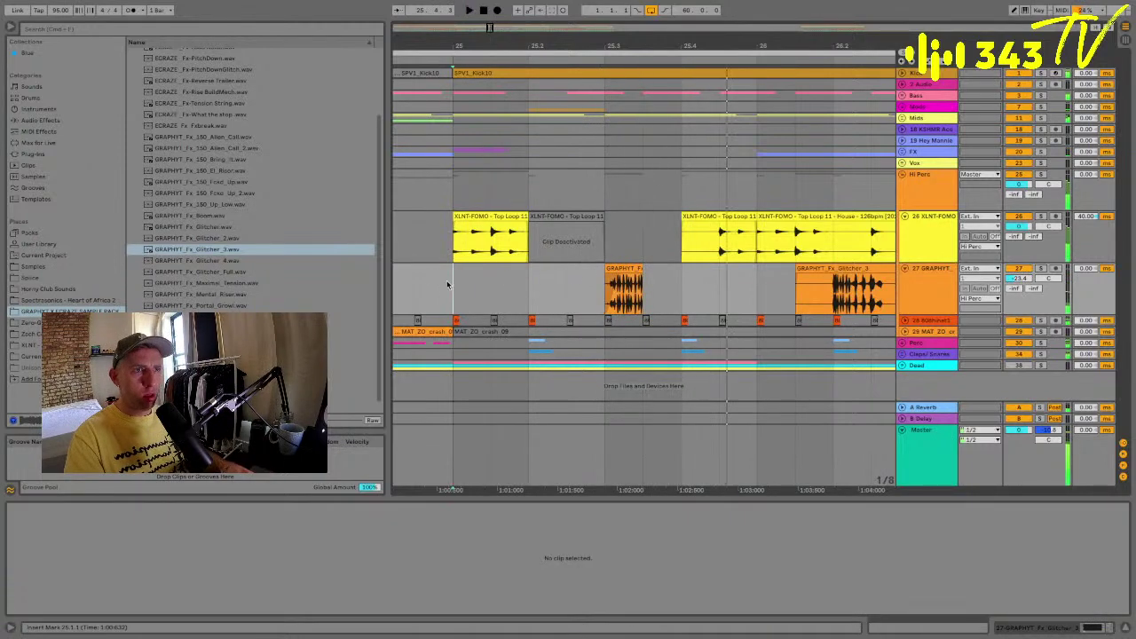
key("space")
key("space")
Transpose the short Glitcher_3 clip at 25.3 to -9 semitones and listen back.
left_click(635, 268)
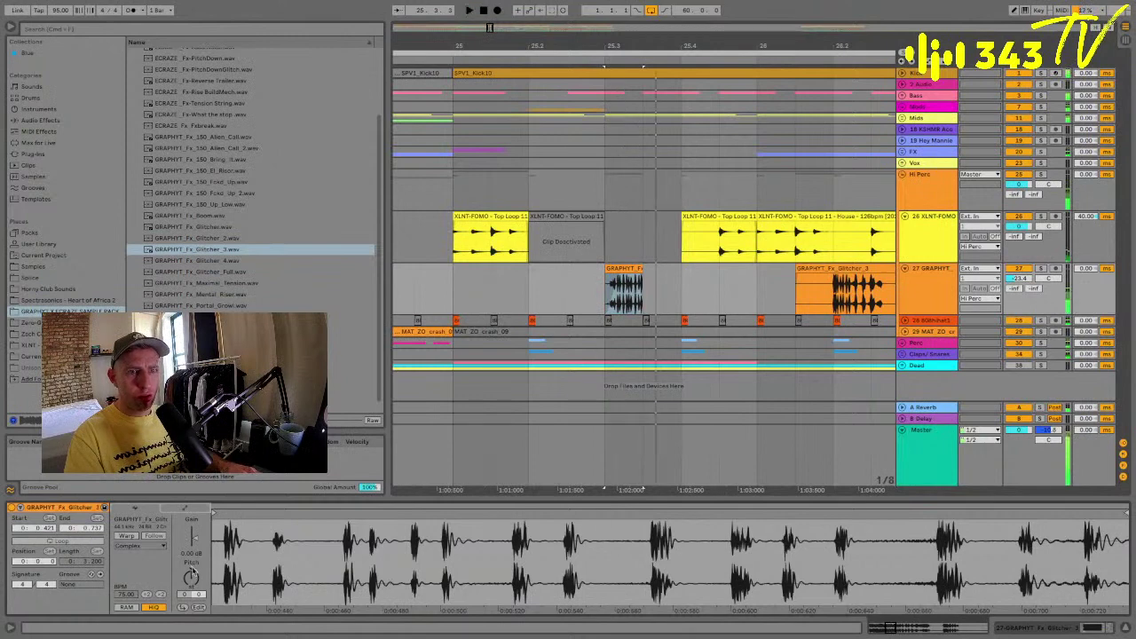
key("space")
mouse_move(192, 571)
left_mouse_down()
mouse_move(198, 559)
mouse_move(194, 575)
left_mouse_up()
key("space")
key("space")
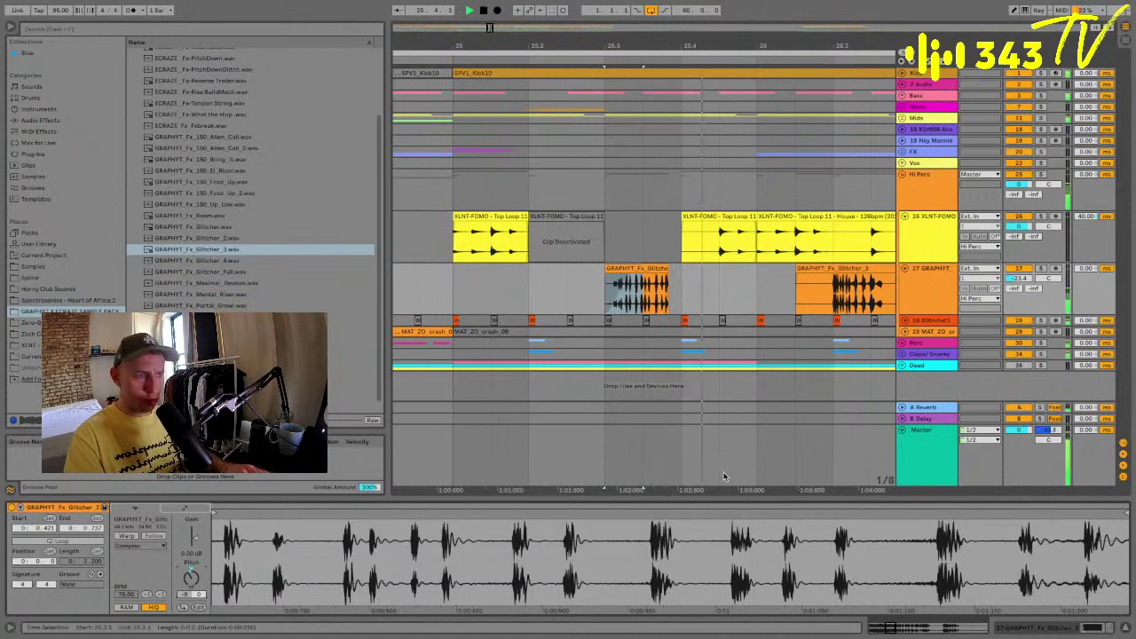
Lengthen the short Glitcher_3 clip at 25.3, shift it to start at 25.3.3 and cut it off at 25.4.
left_click_drag(669, 276, 680, 276)
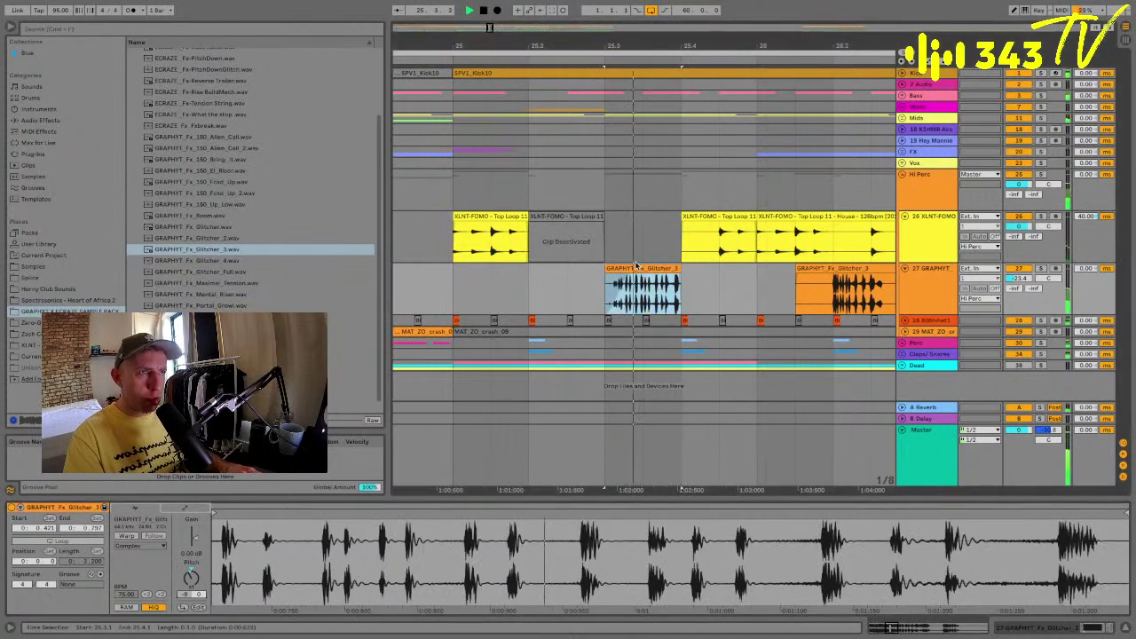
left_click(419, 280)
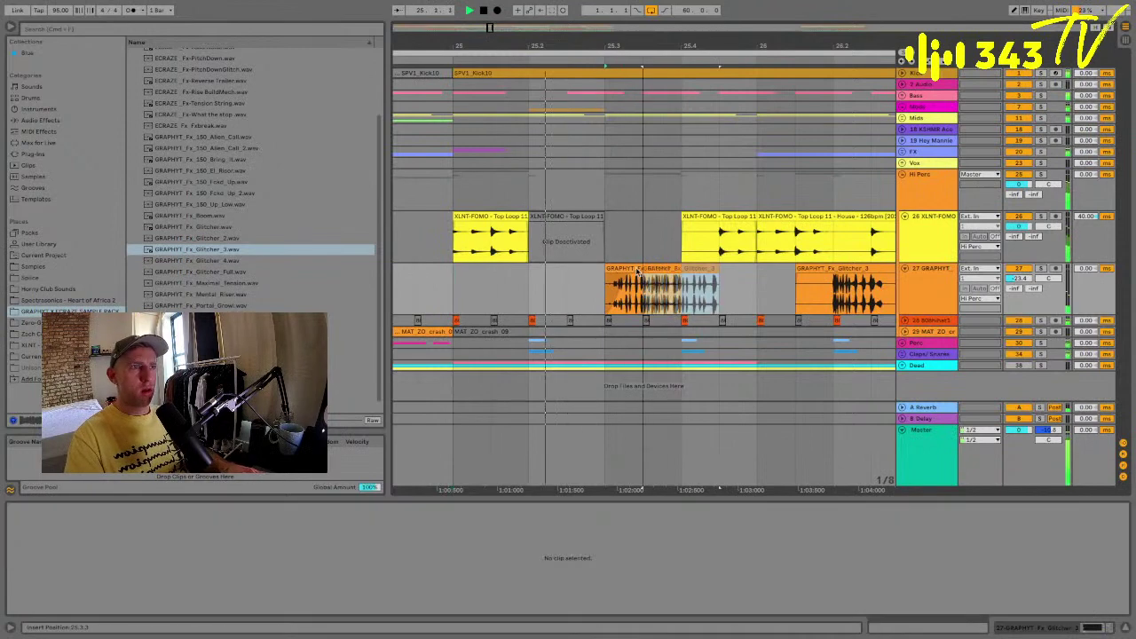
left_click_drag(653, 291, 744, 284)
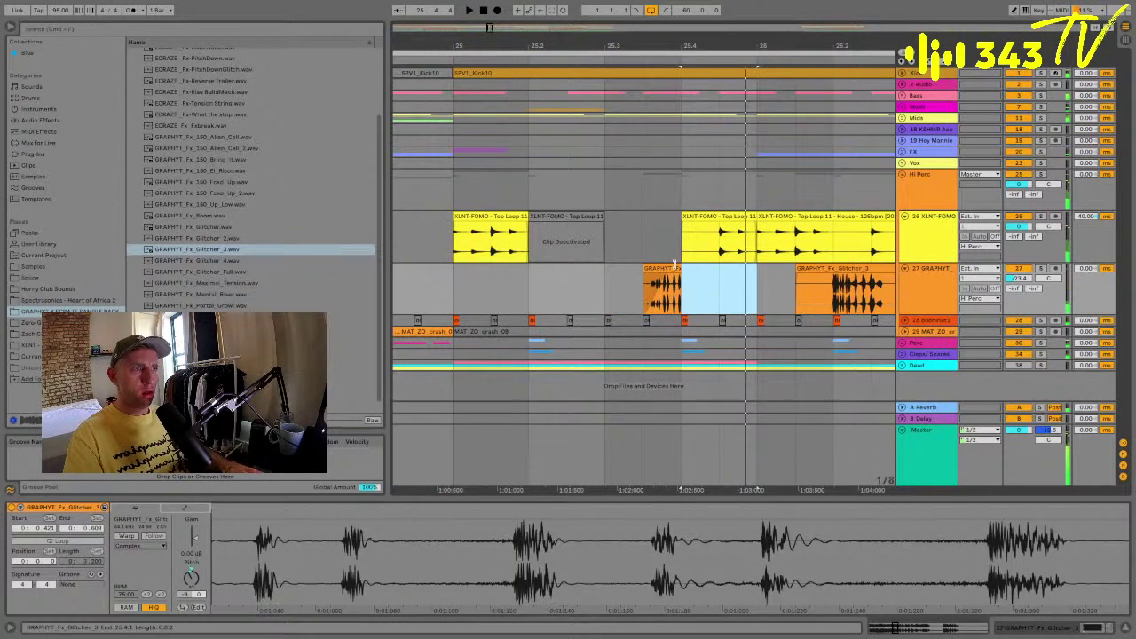
key("Delete")
Set the Glitcher_3 track's volume to -20.0 dB and insert a new audio track below it.
left_click(605, 288)
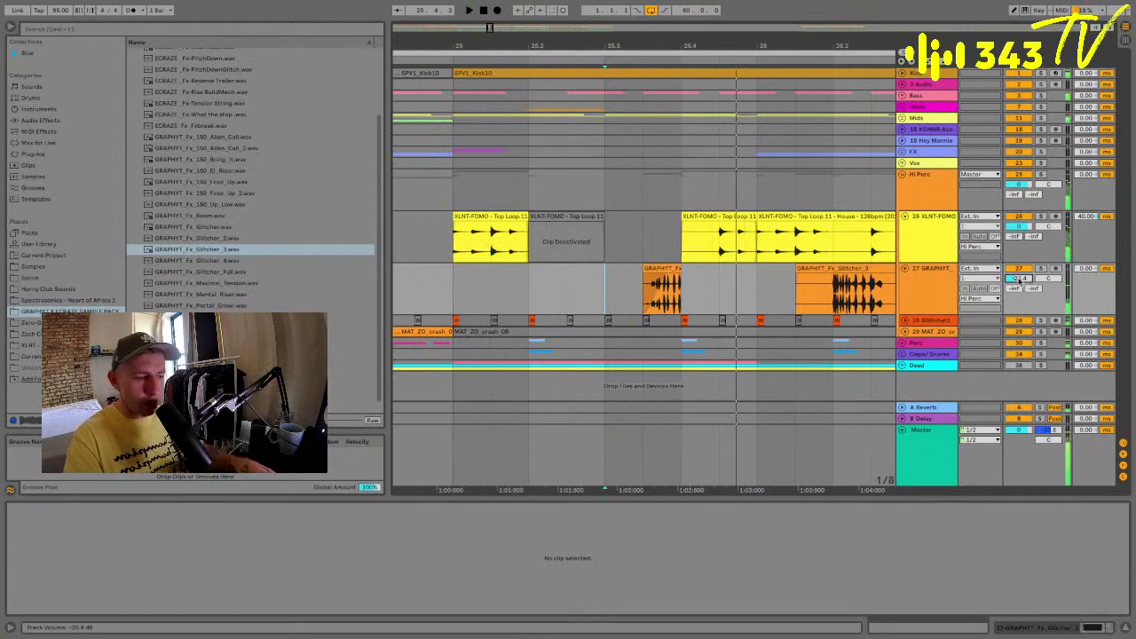
key("space")
left_click(938, 288)
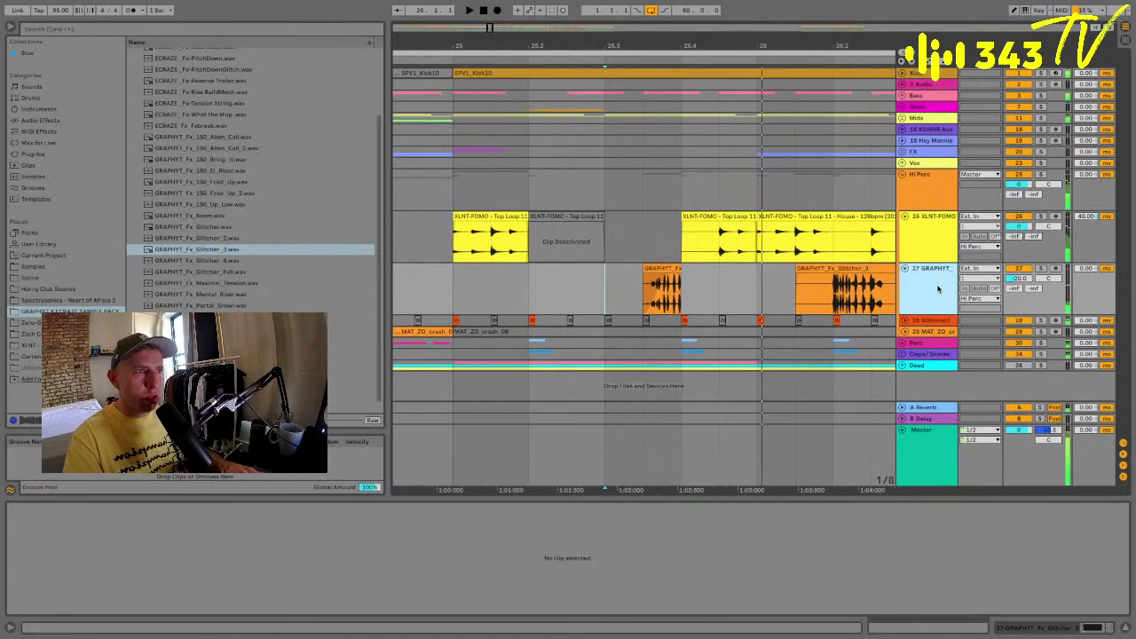
key("super+t")
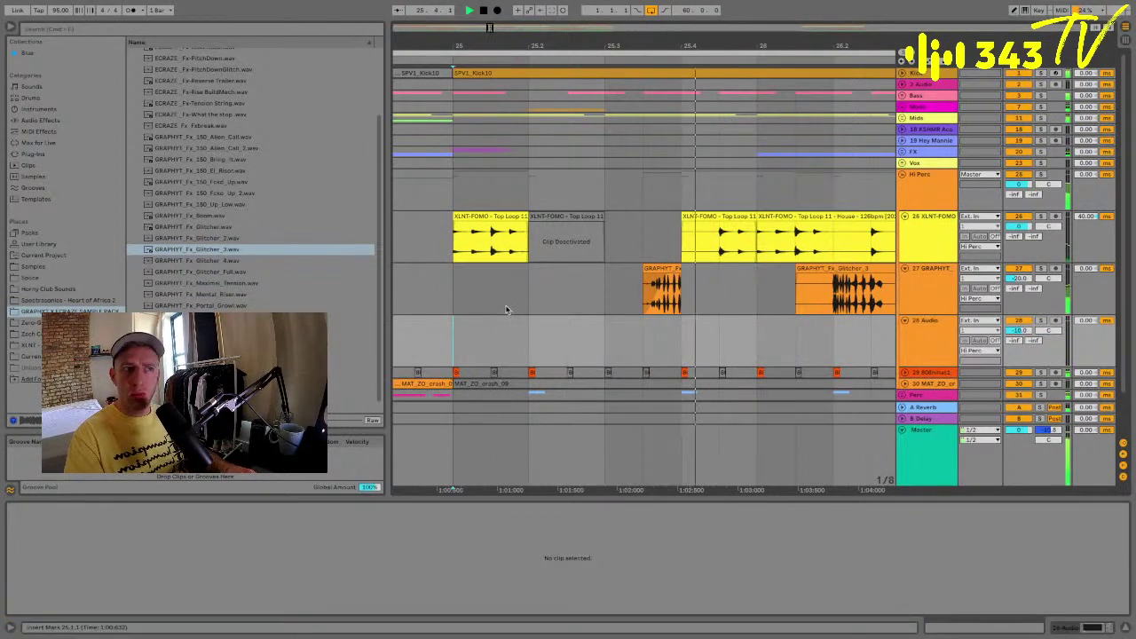
Search the sample folder for "perc".
left_click(189, 30)
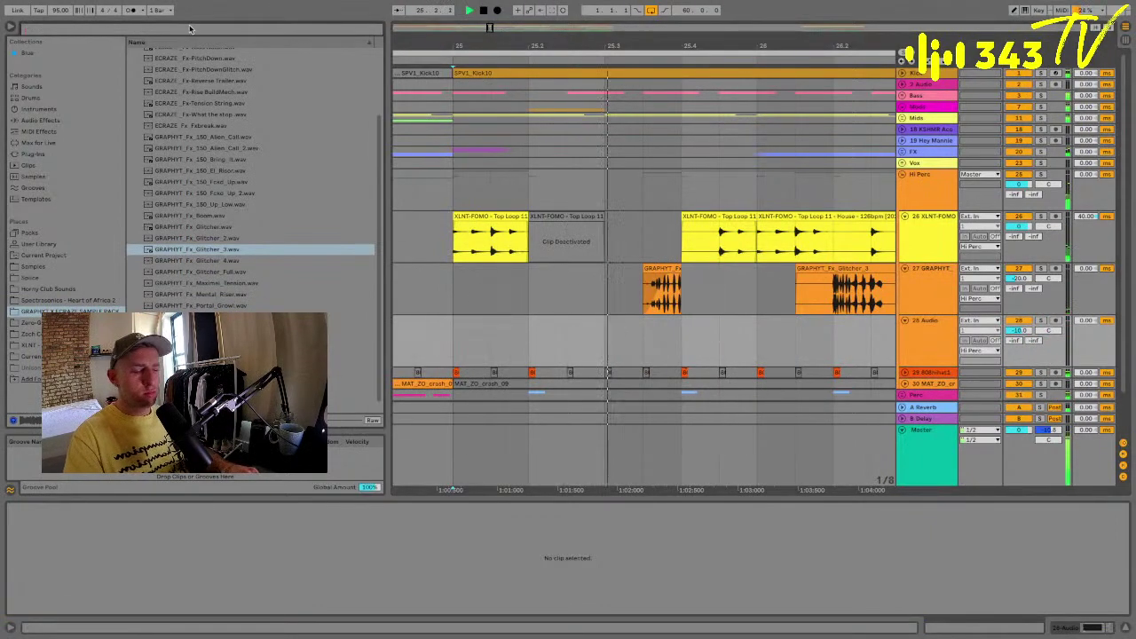
type("perc")
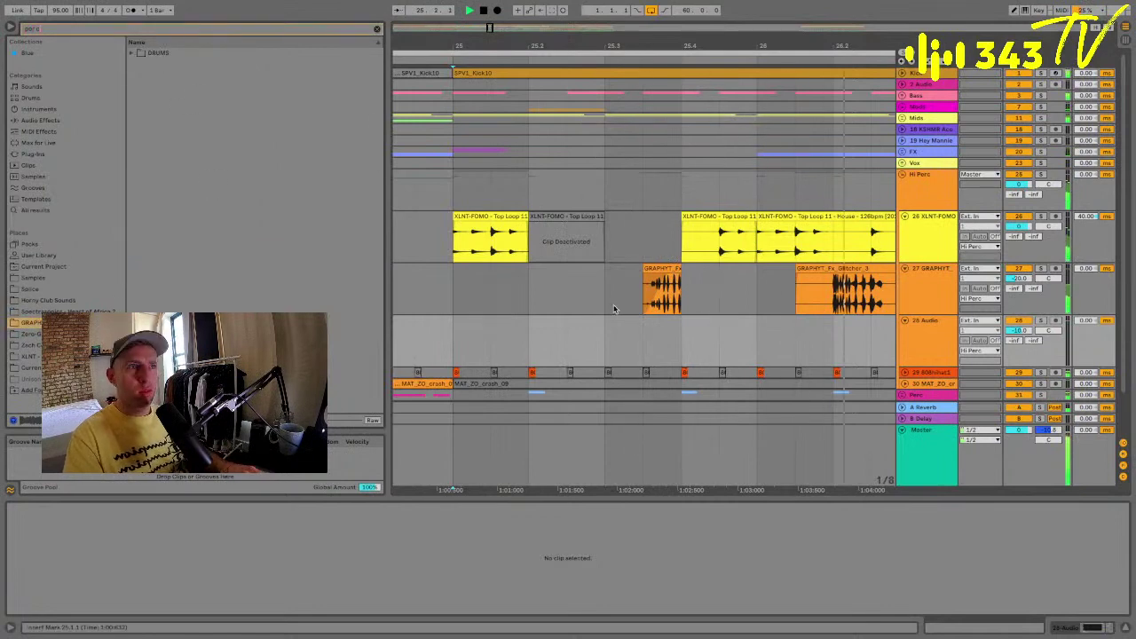
left_click(605, 307)
Trim the start of the second Glitcher_3 clip to 26.2 and listen back.
left_click_drag(797, 269, 858, 271)
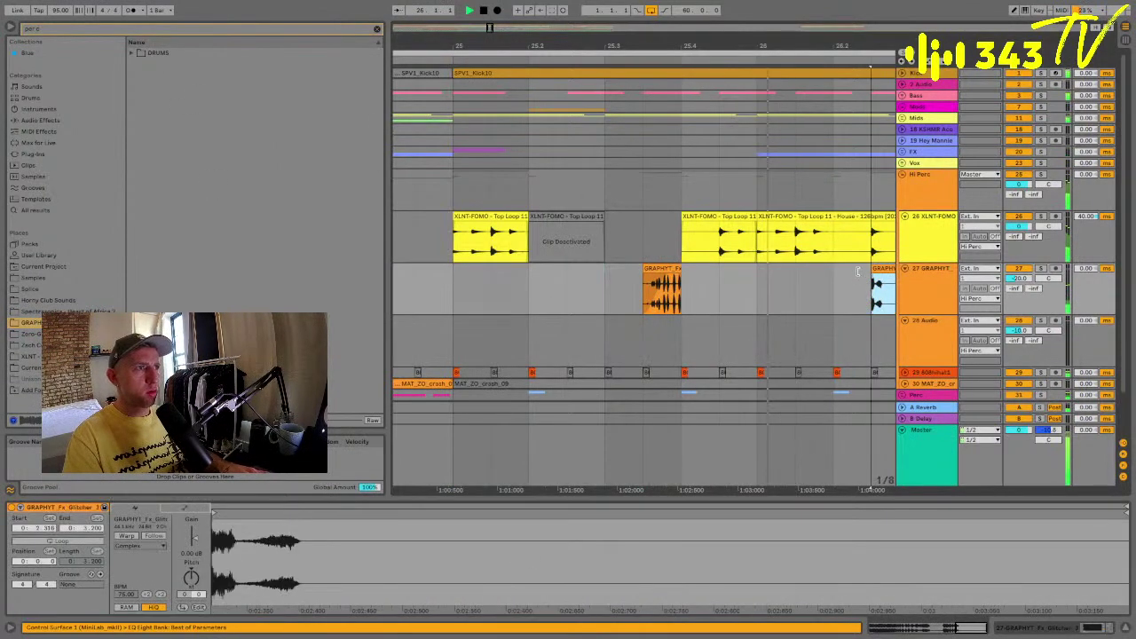
key("super+z")
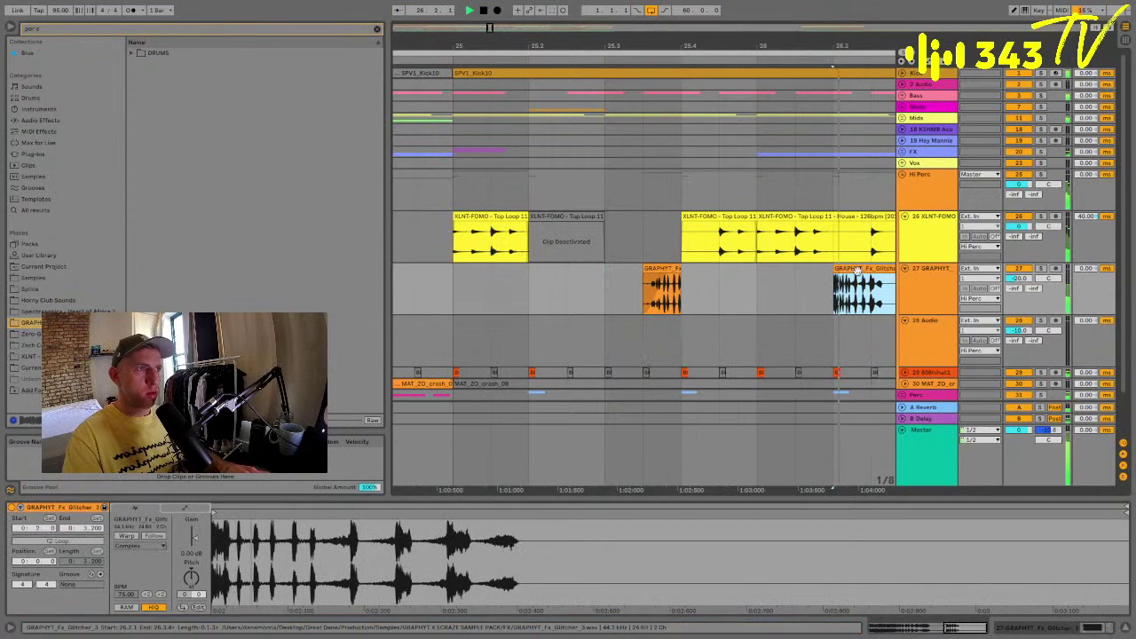
key("super+z")
key("super+shift+z")
key("super+shift+z")
key("super+z")
key("space")
key("space")
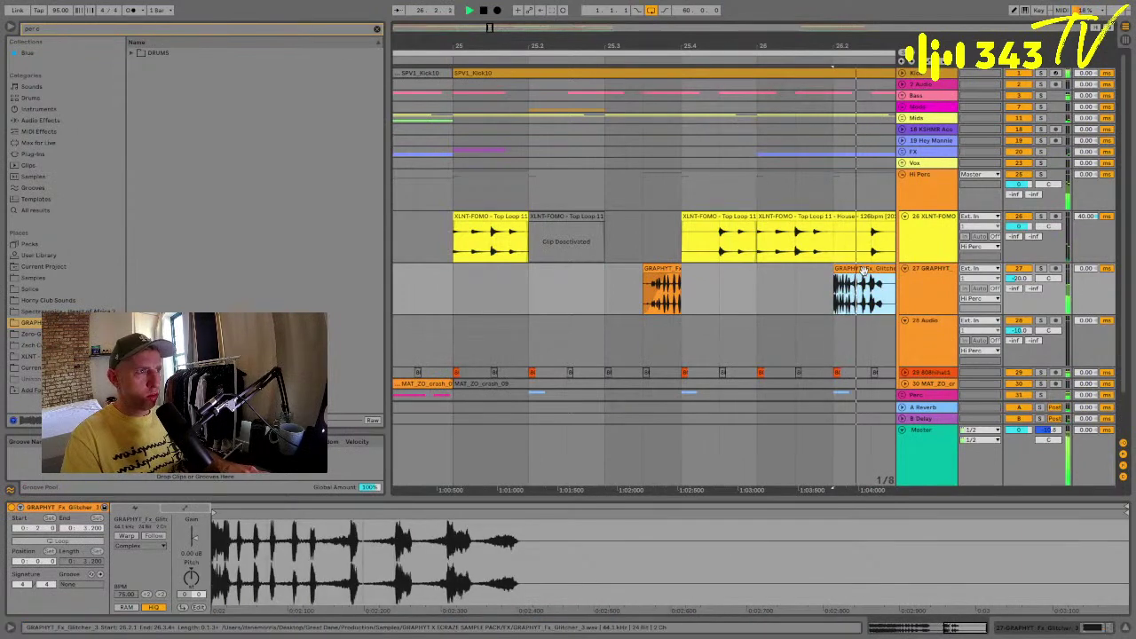
Shift the second Glitcher_3 clip slightly earlier, split it at 26.2 and delete the part before the split.
left_click_drag(864, 270, 846, 271)
left_click(833, 286)
key("space")
key("space")
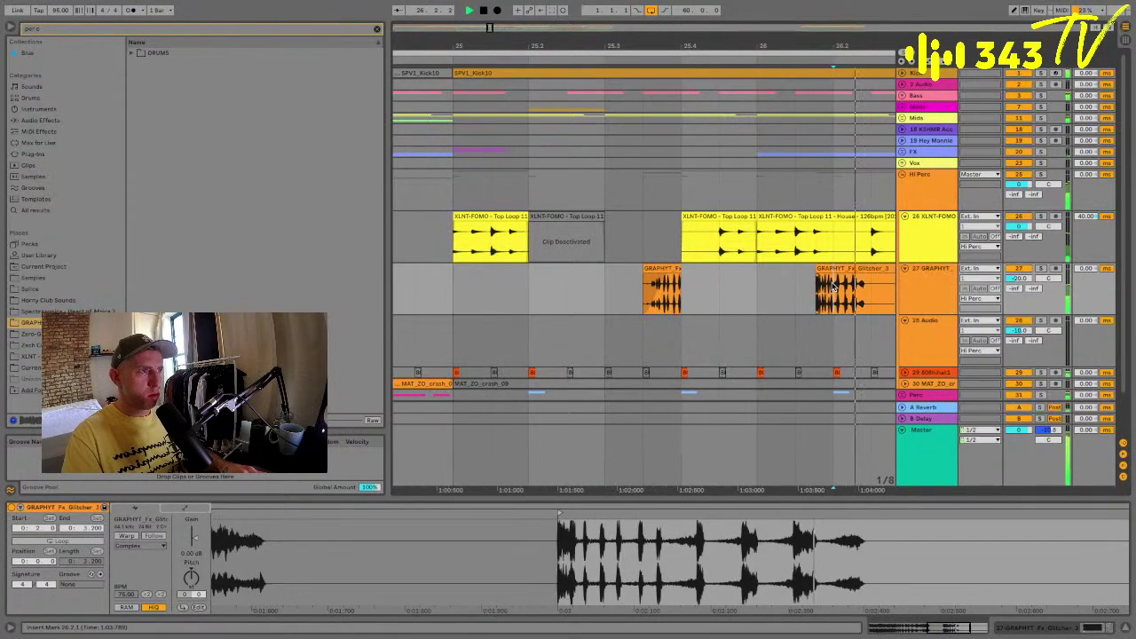
key("super+e")
left_click(824, 269)
key("Delete")
left_click(845, 268)
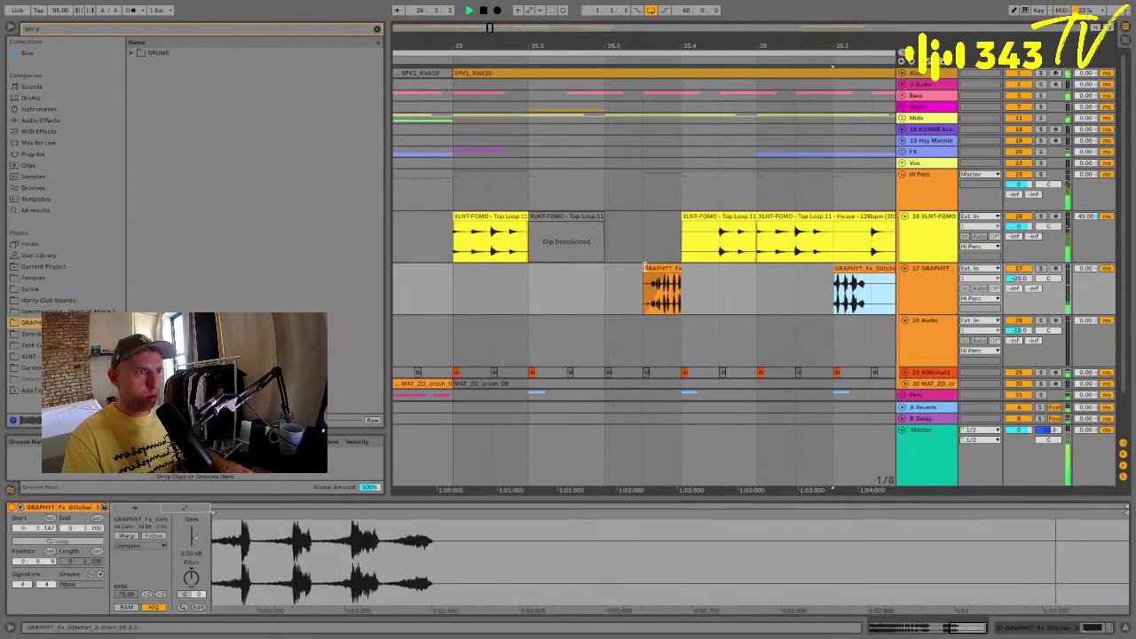
Replay the arrangement from 25.3 to hear both Glitcher_3 clips in context.
left_click(646, 268)
key("space")
key("space")
left_click(598, 270)
key("space")
key("space")
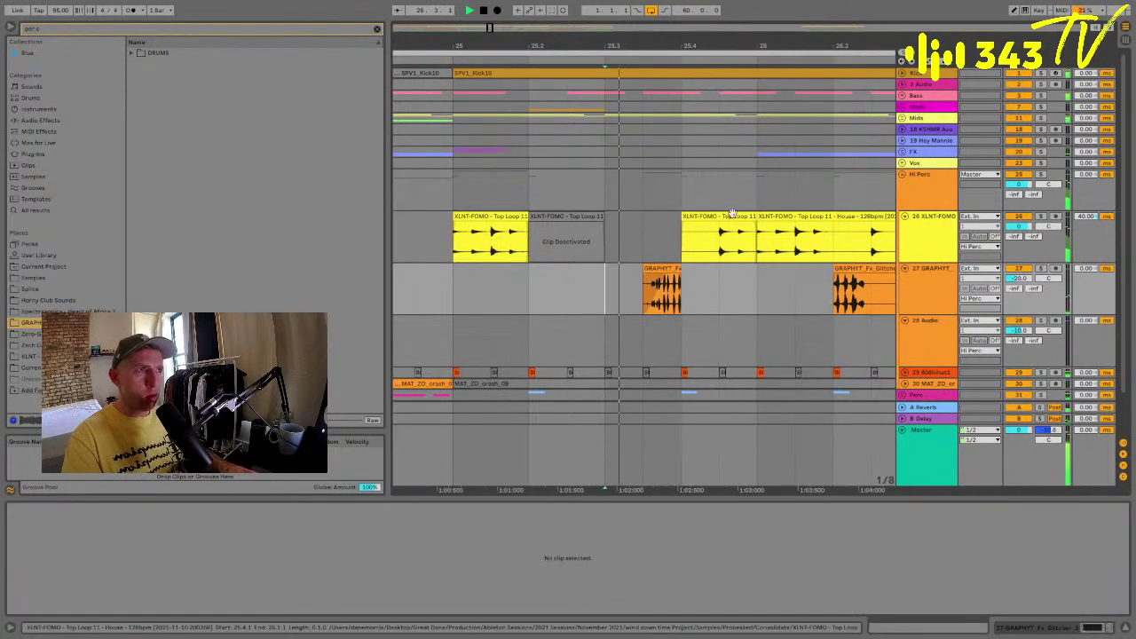
Try moving the start of the XLNT-FOMO Top Loop 11 clip at bar 26 later, undo it and replay from 25.3.3.
left_click_drag(757, 217, 777, 217)
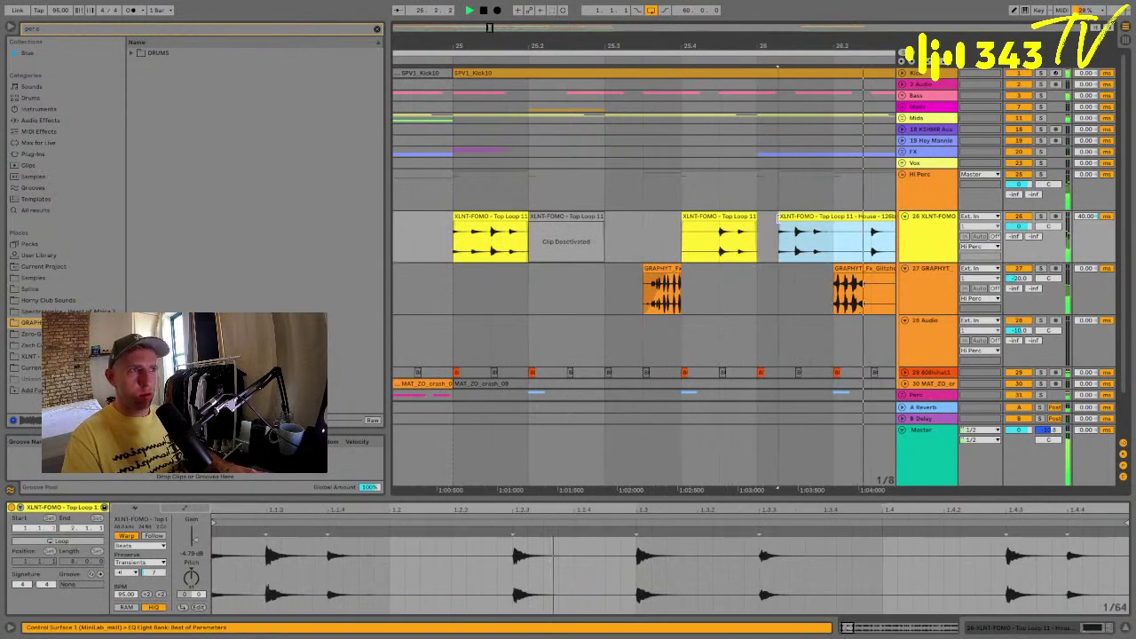
key("super+z")
left_click(721, 218)
key("space")
key("space")
left_click(653, 254)
key("space")
key("space")
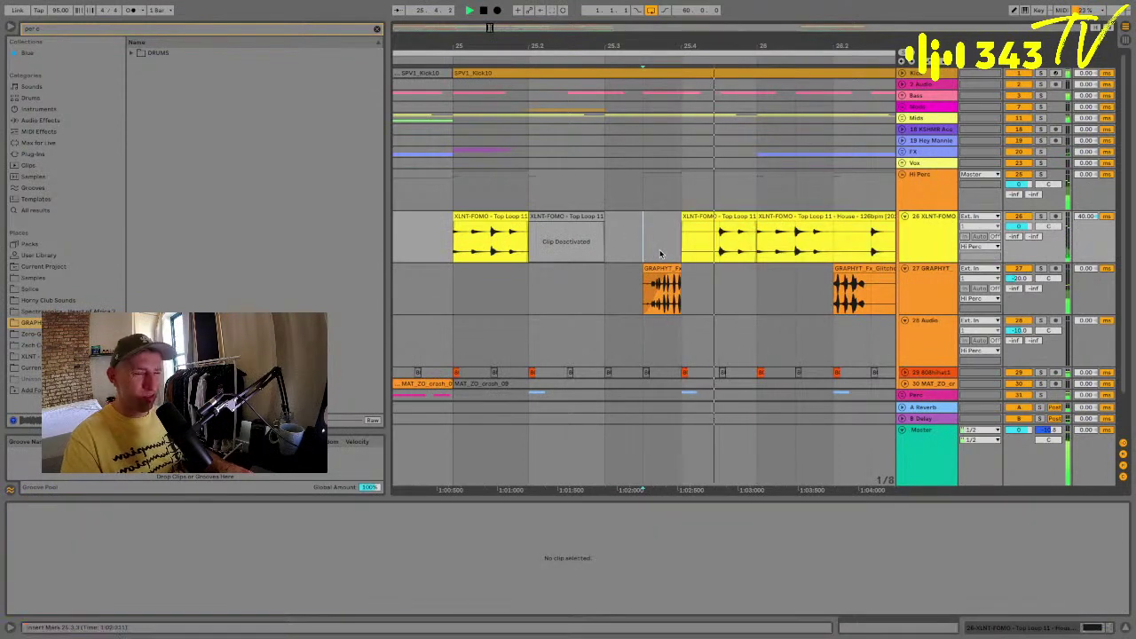
Play the arrangement from bar 25 with the bars up to 29 in view.
left_click(503, 217)
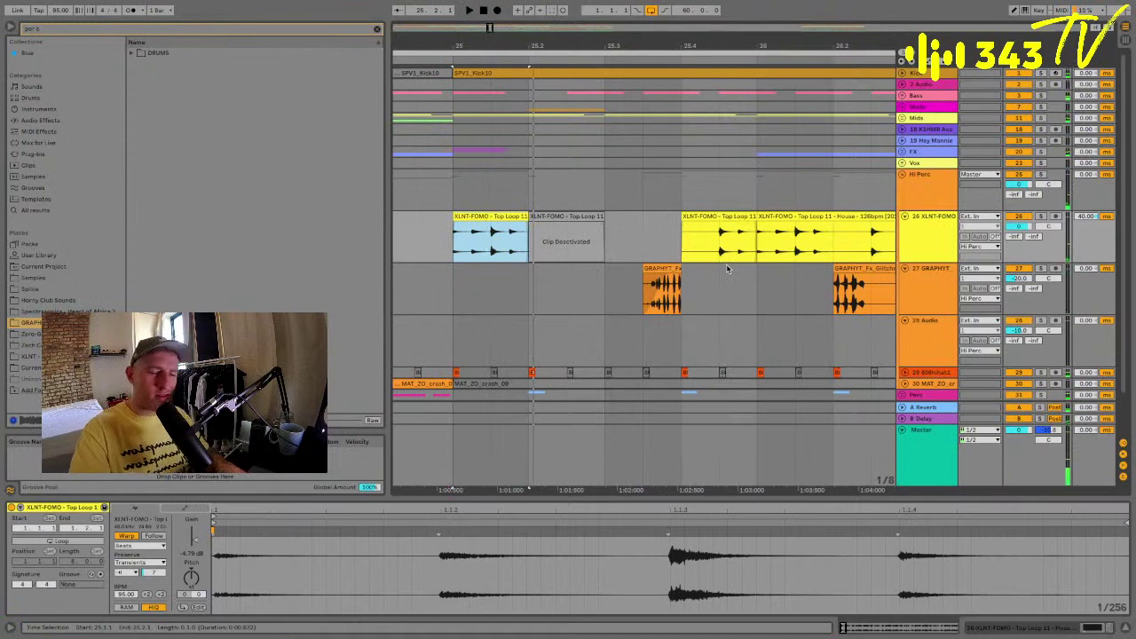
left_click(455, 288)
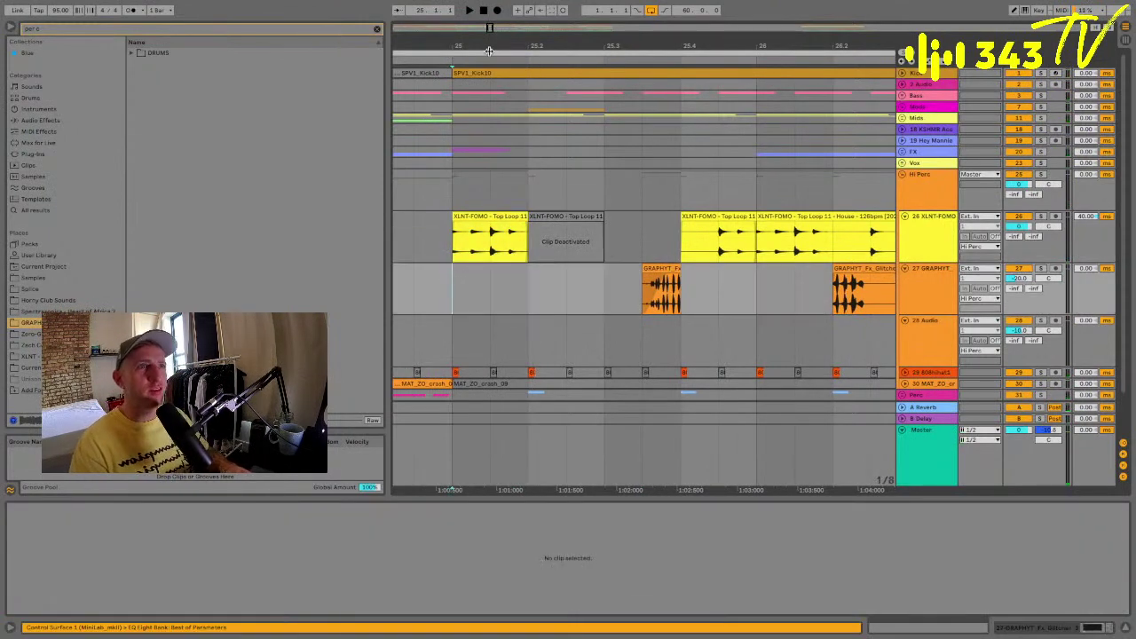
left_click_drag(488, 50, 487, 48)
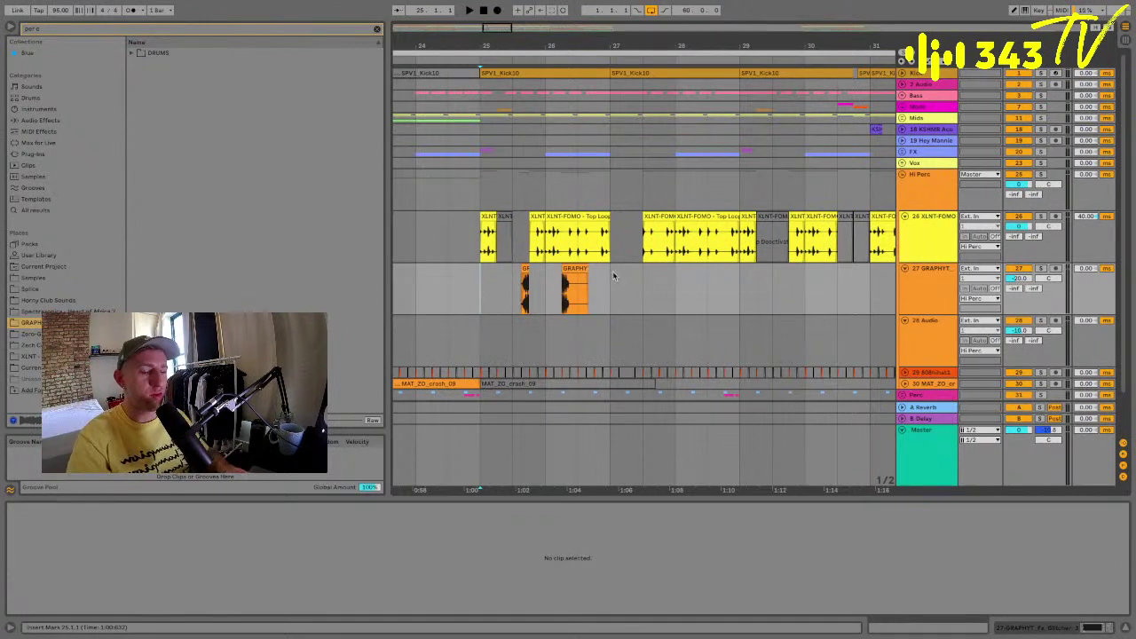
key("plus")
key("space")
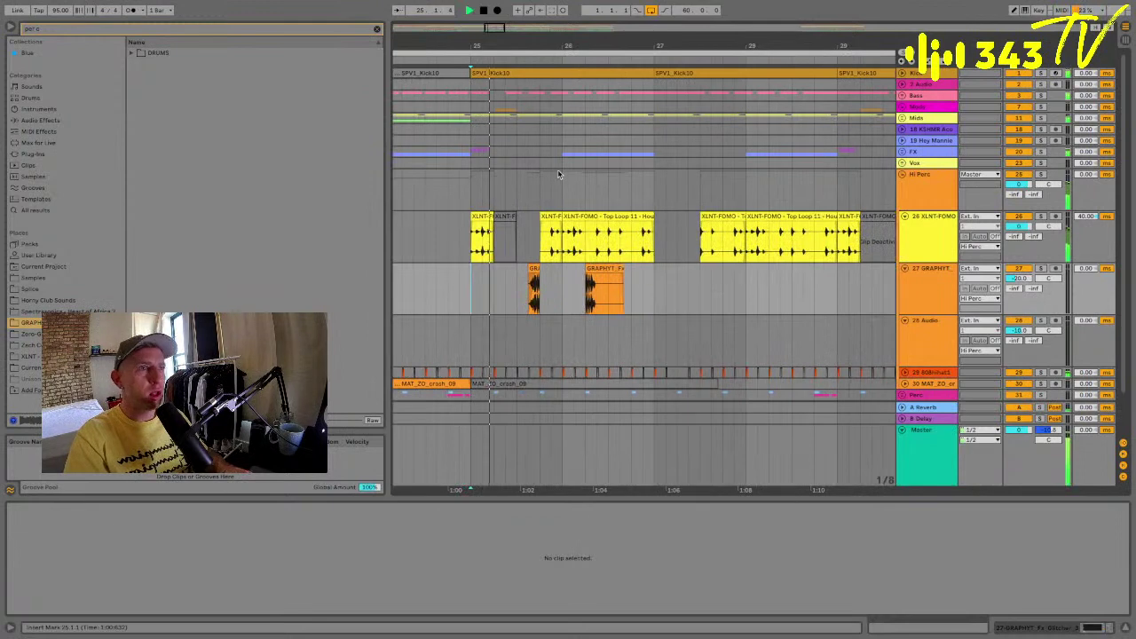
Delete the short Glitcher_3 clip in bar 25 and move the one at 26.2 to 27.2.
left_click(477, 295)
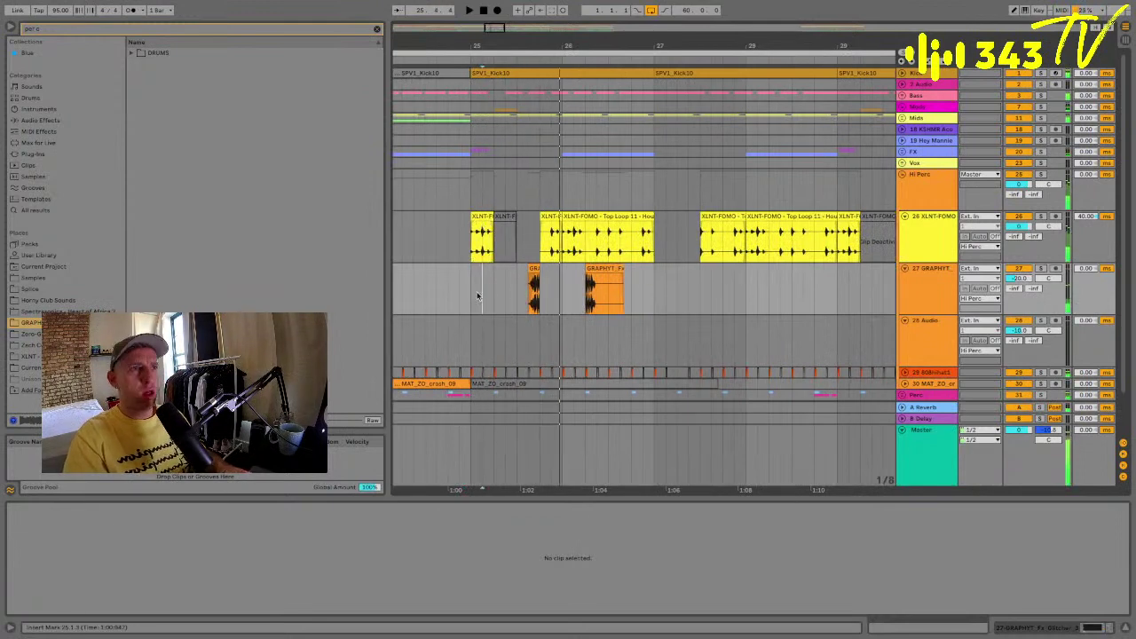
left_click_drag(494, 280, 571, 281)
key("Delete")
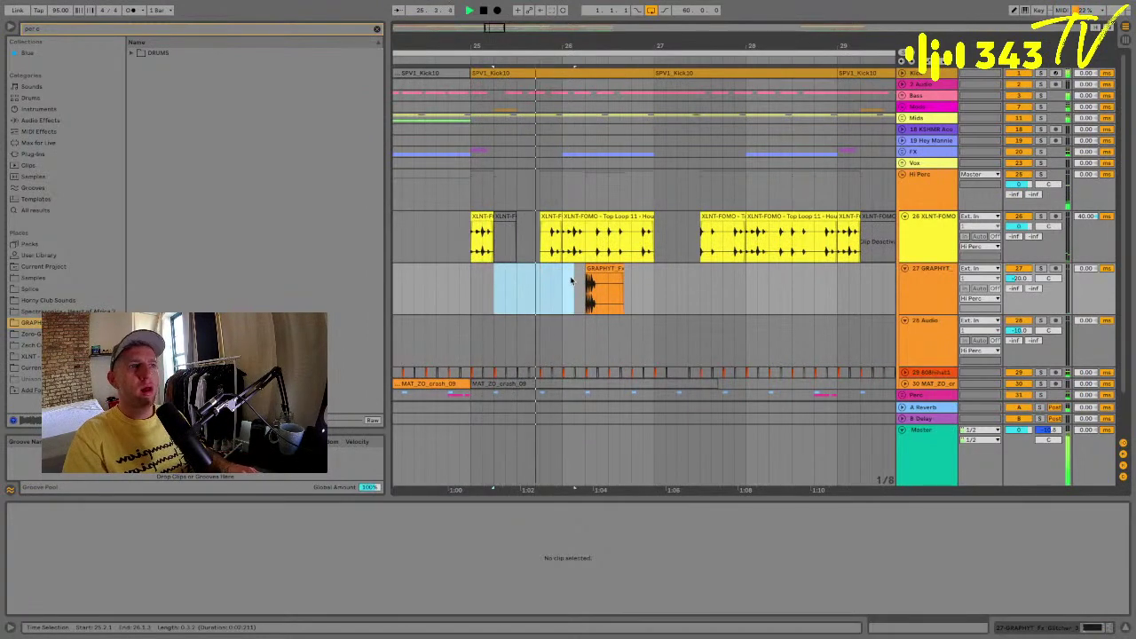
left_click(594, 273)
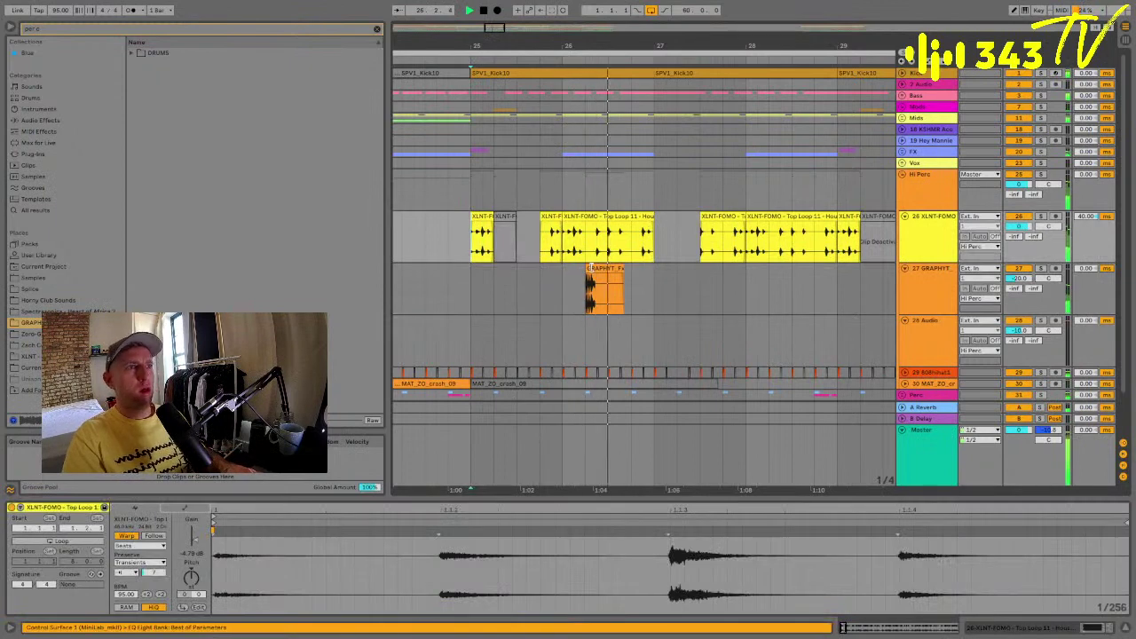
left_click_drag(595, 271, 699, 267)
Set the Glitcher_3 track's volume to -25.0 dB and move the track out of the Hi Perc group to directly above it.
left_click(654, 274)
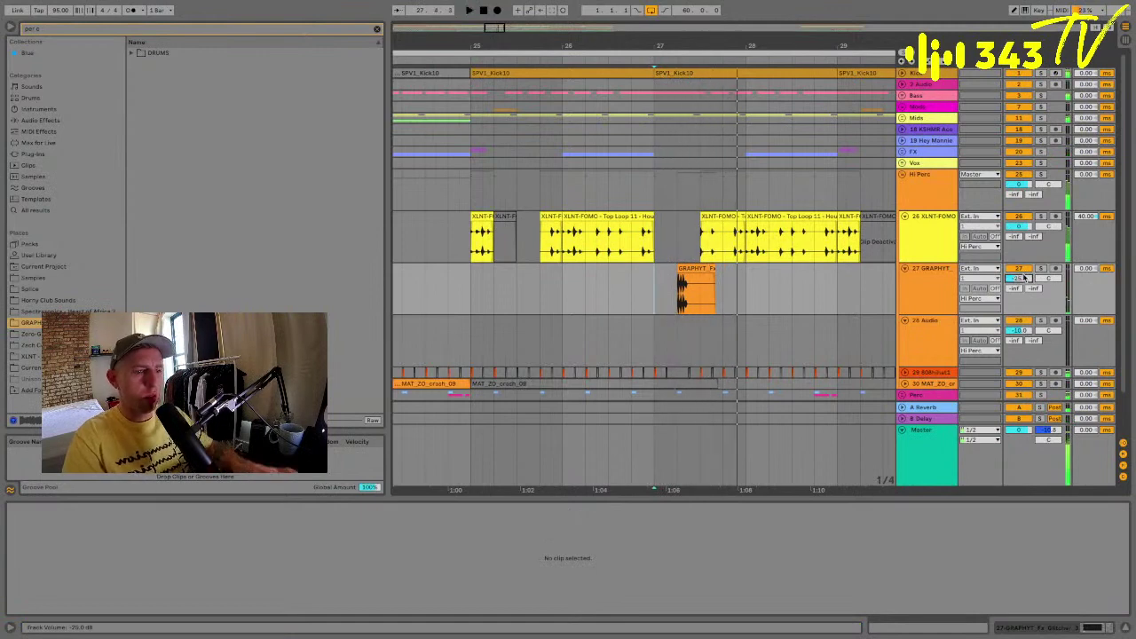
key("space")
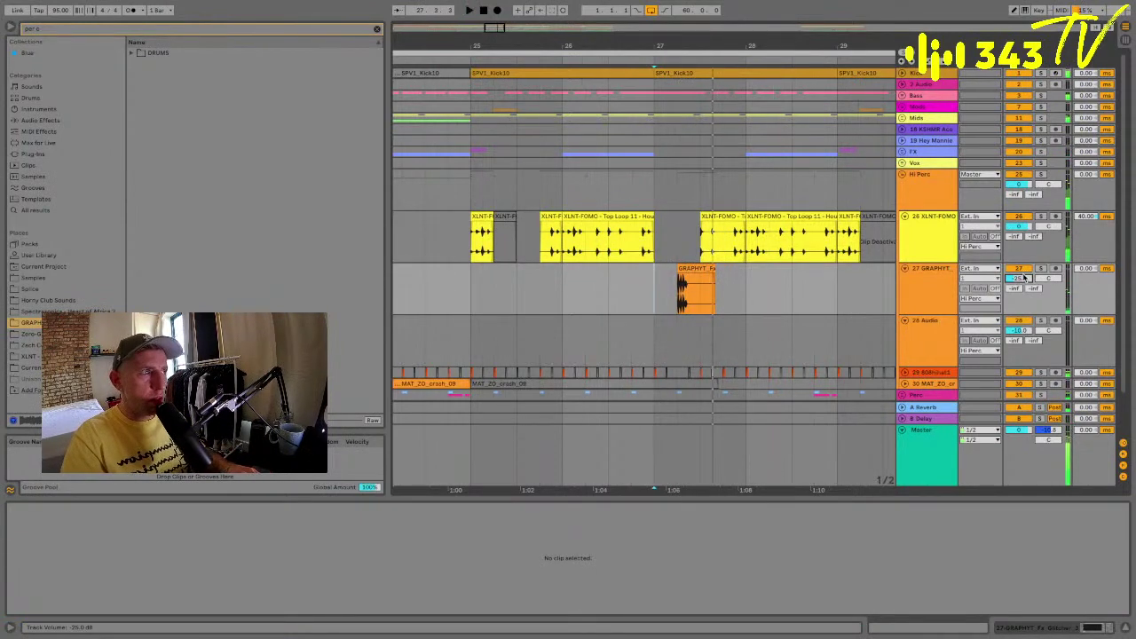
left_click(936, 307)
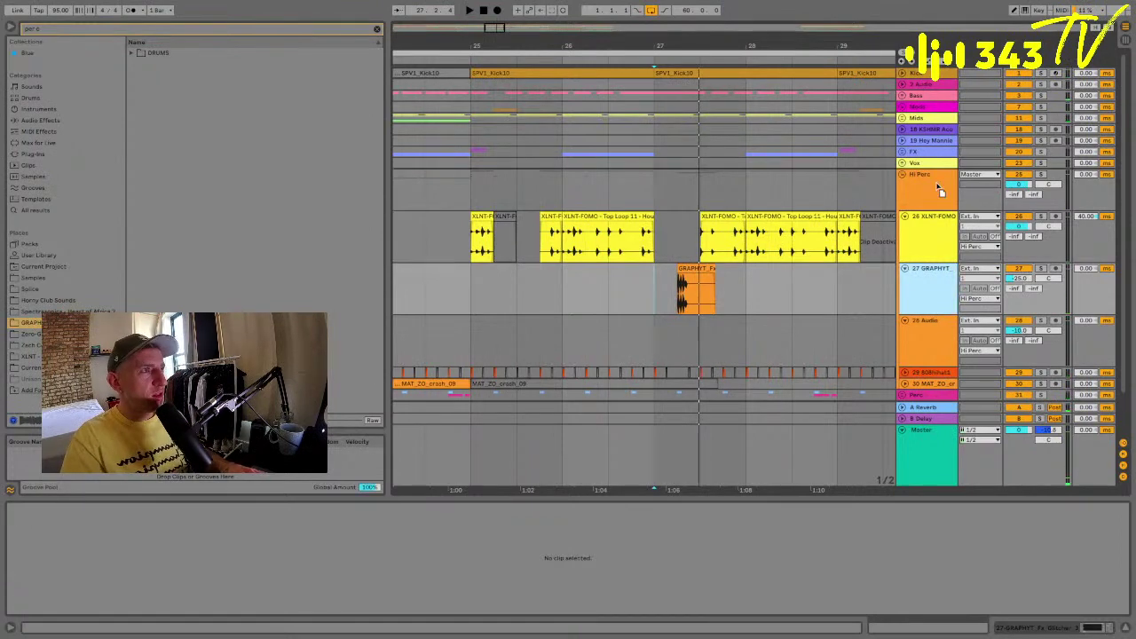
left_click_drag(937, 185, 936, 187)
left_click(691, 177)
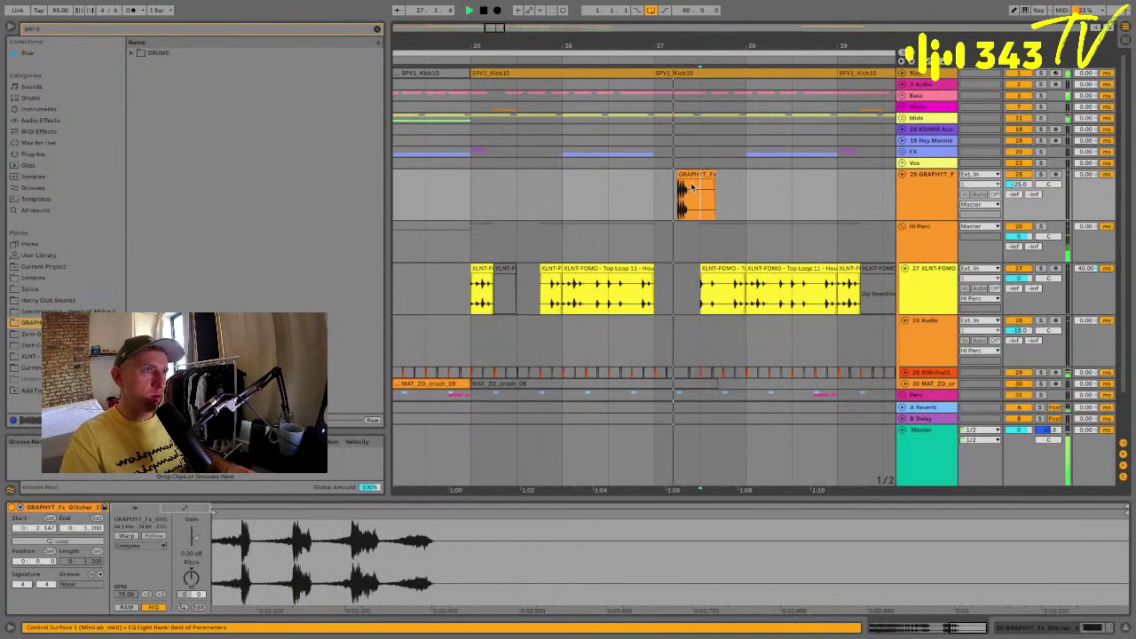
left_click(647, 183)
key("space")
key("space")
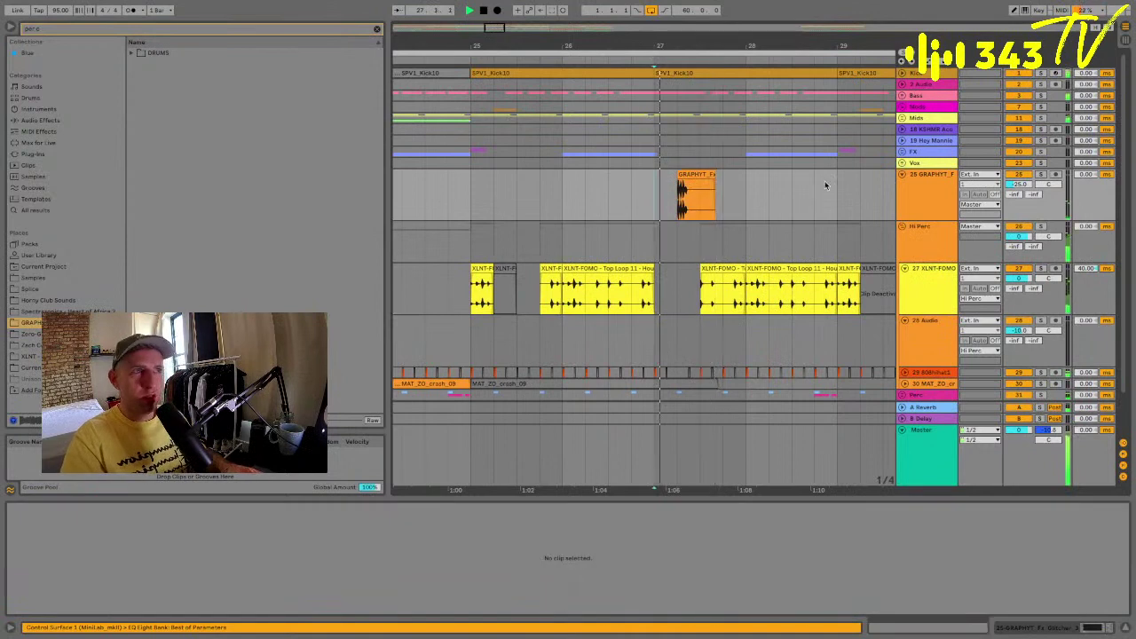
Narrow the grid, shorten the end of the Glitcher_3 clip at 27.2 and replay from bar 27.
key("super+1")
left_click(707, 175)
key("space")
key("space")
left_click_drag(714, 175, 692, 175)
left_click(655, 181)
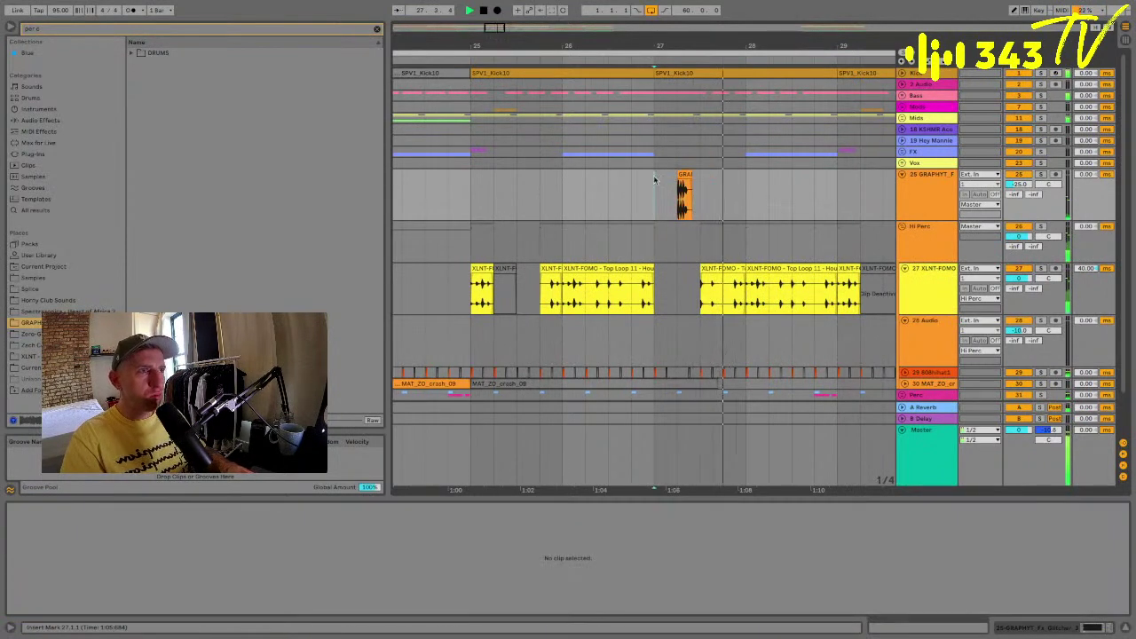
key("space")
key("space")
Insert a new audio track below the Glitcher_3 track and replay from shortly before bar 25.
left_click(927, 204)
key("ctrl+t")
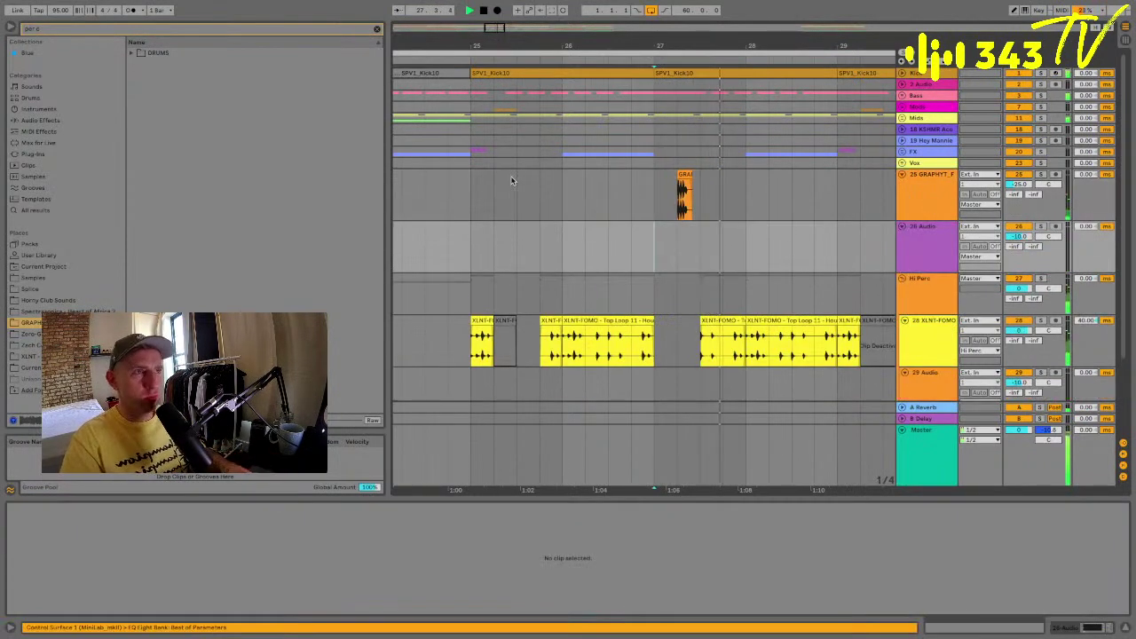
left_click(448, 191)
left_click_drag(448, 43, 448, 9)
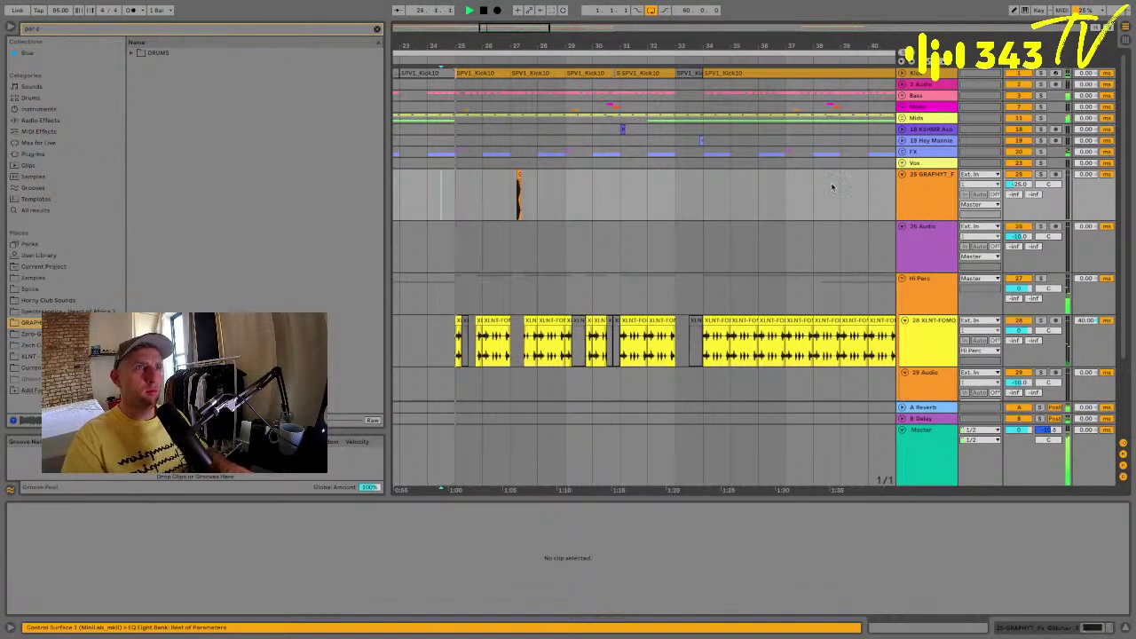
Unfold the Vox group and listen to the ZULU CALLS vocal clip at bar 17.
left_click(914, 152)
left_click(902, 164)
scroll(639, 56, "down", 8)
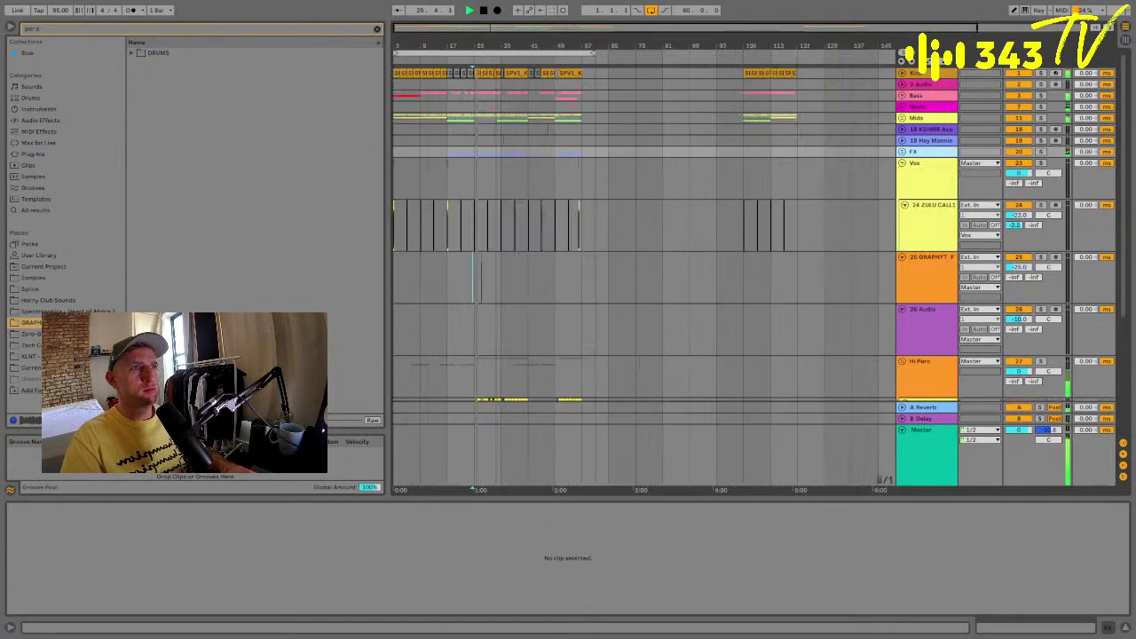
key("space")
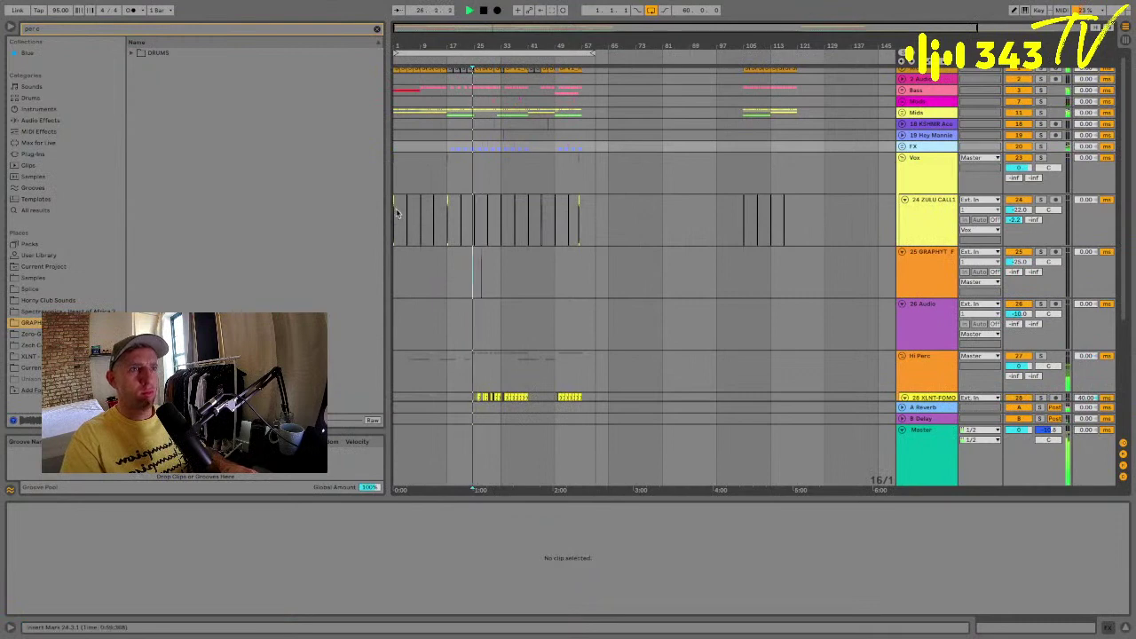
left_click(395, 213)
left_click(445, 216)
key("space")
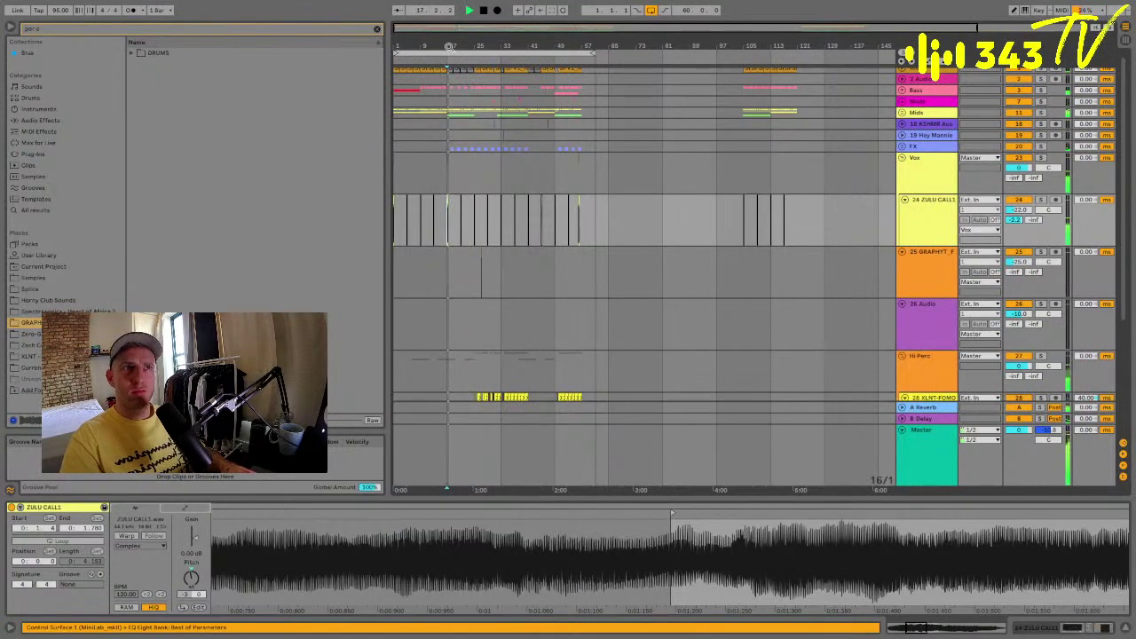
left_click_drag(448, 47, 462, 177)
scroll(753, 281, "down", 4)
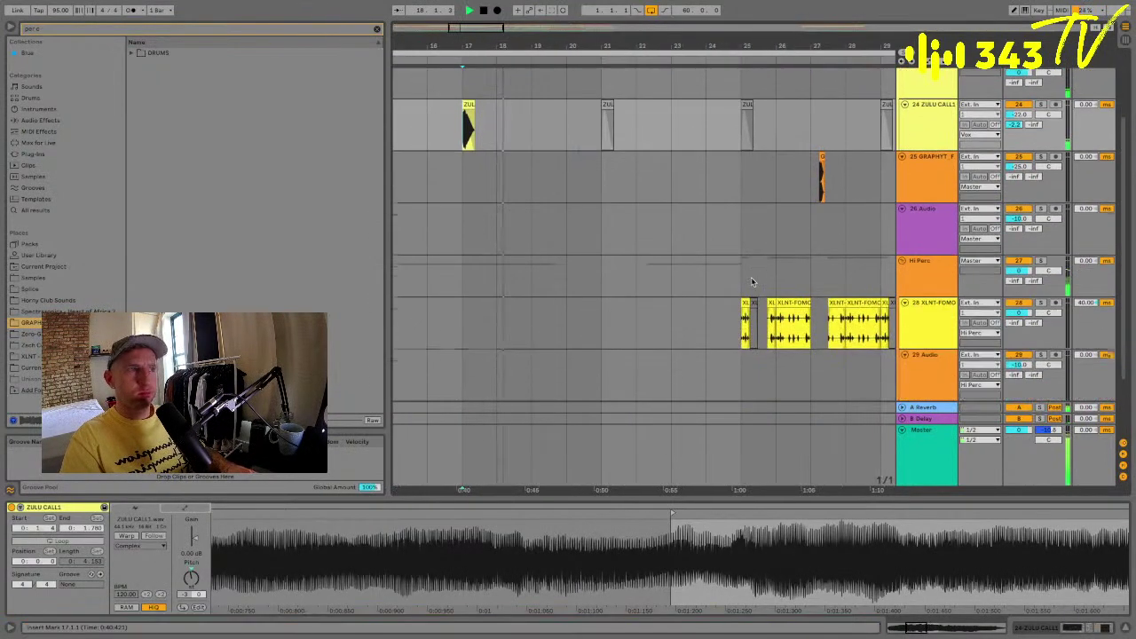
Unfold the Perc group and check its 06 ROLL track while replaying from shortly before bar 21 and from bar 25.
scroll(677, 285, "down", 1)
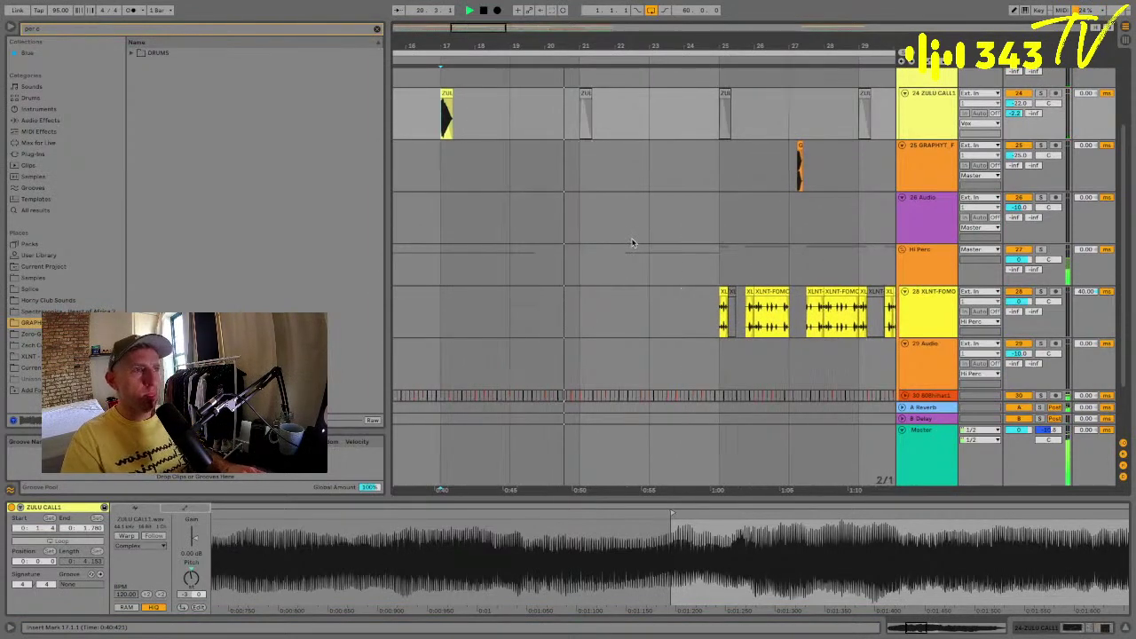
scroll(577, 293, "down", 3)
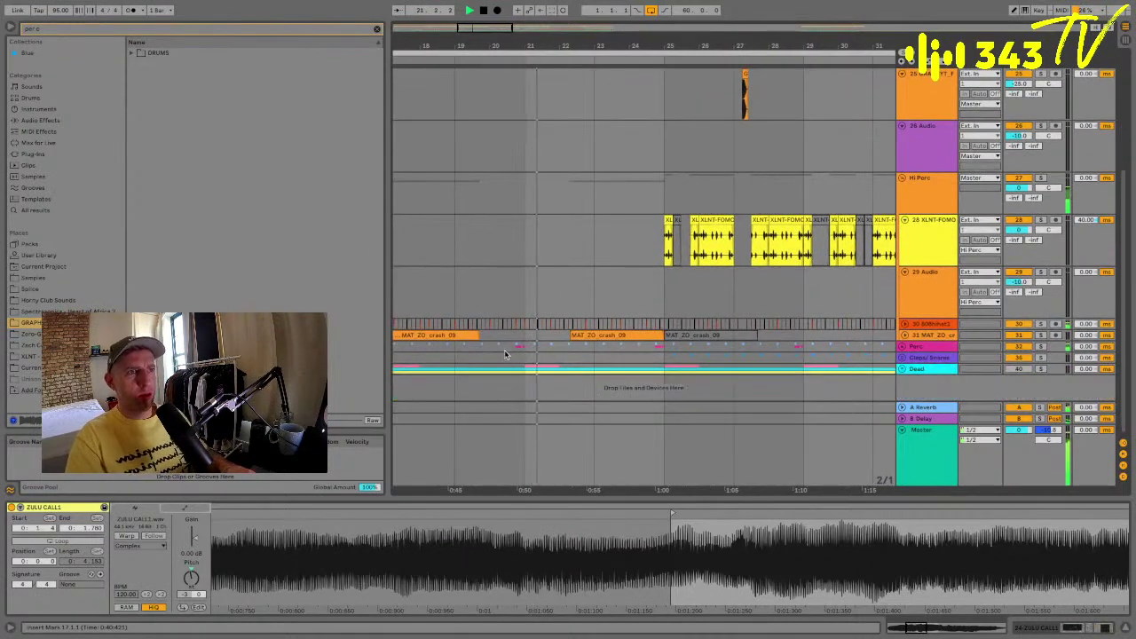
left_click(902, 346)
scroll(901, 352, "down", 5)
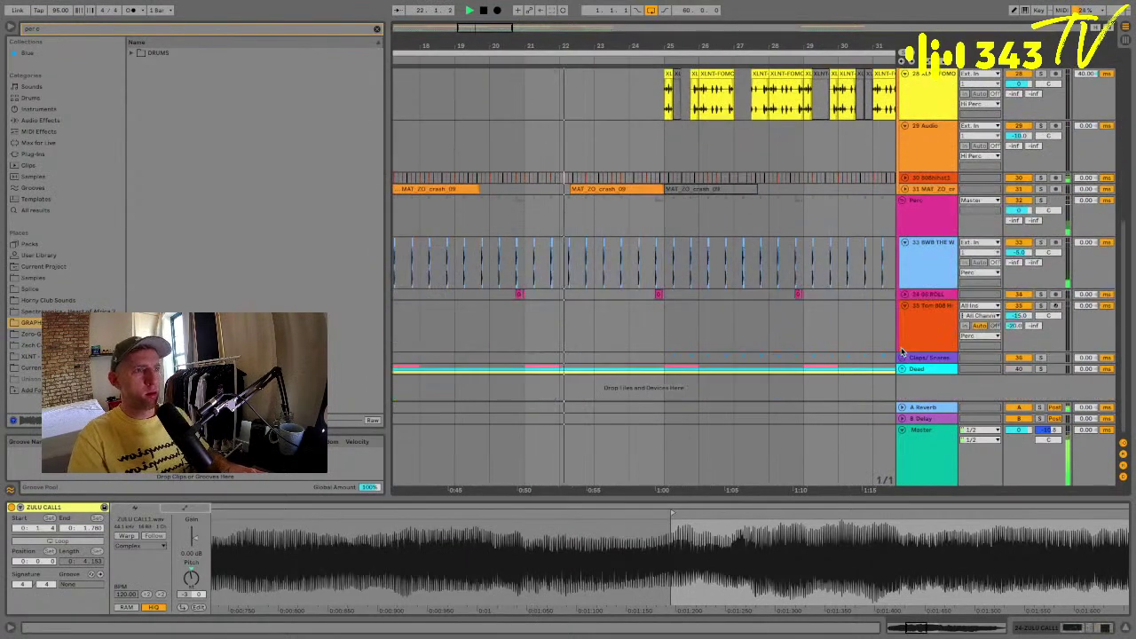
left_click(915, 295)
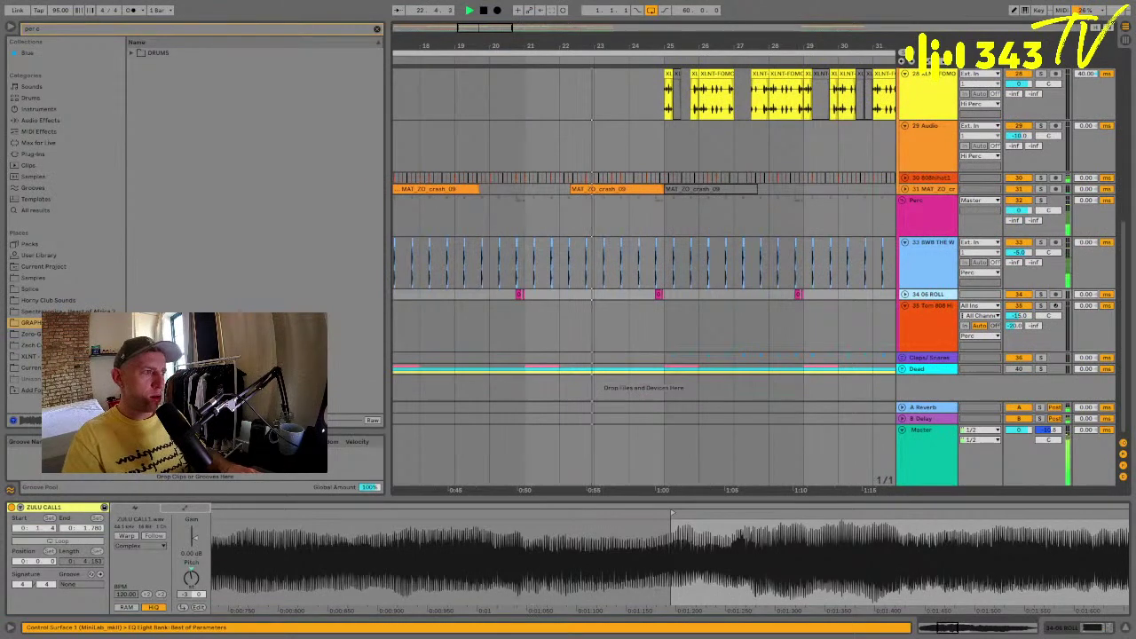
left_click(1091, 627)
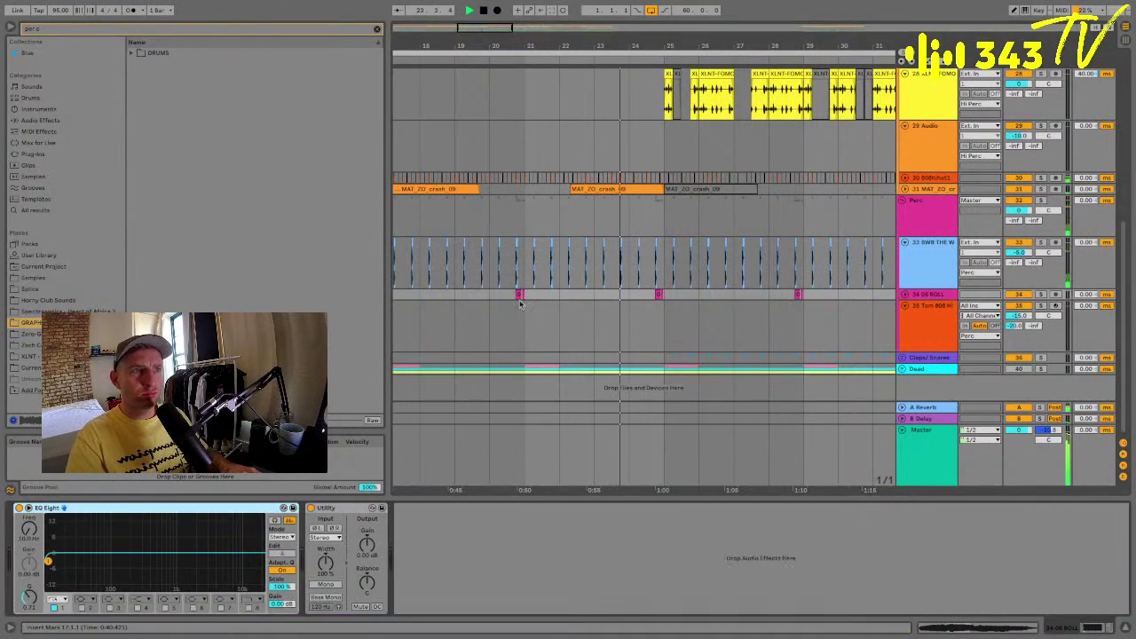
left_click(919, 210)
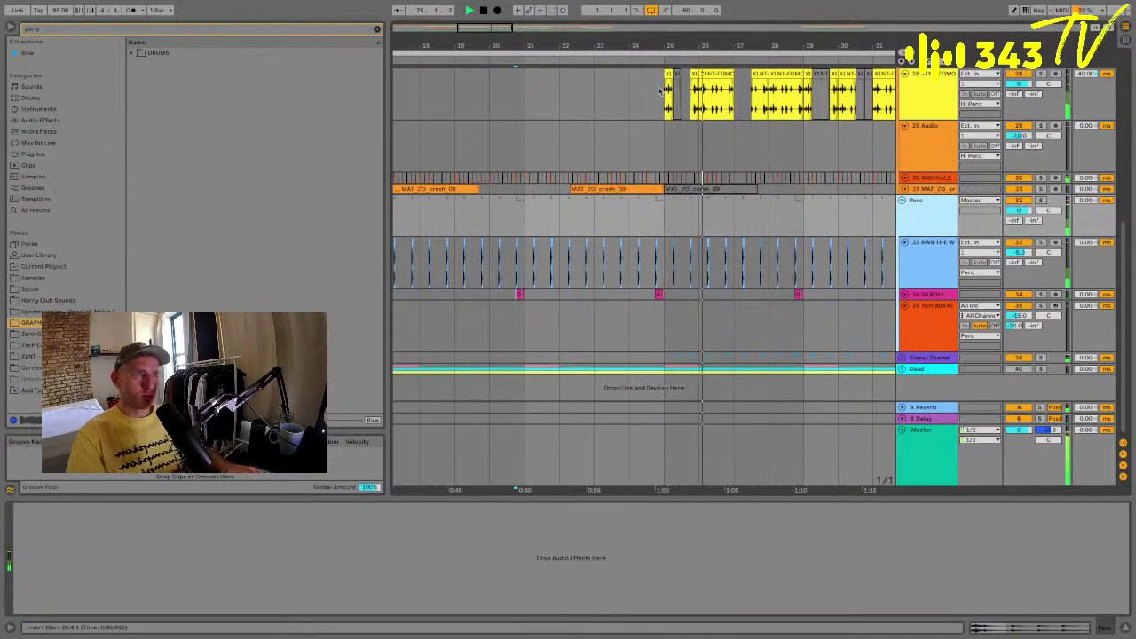
left_click(670, 212)
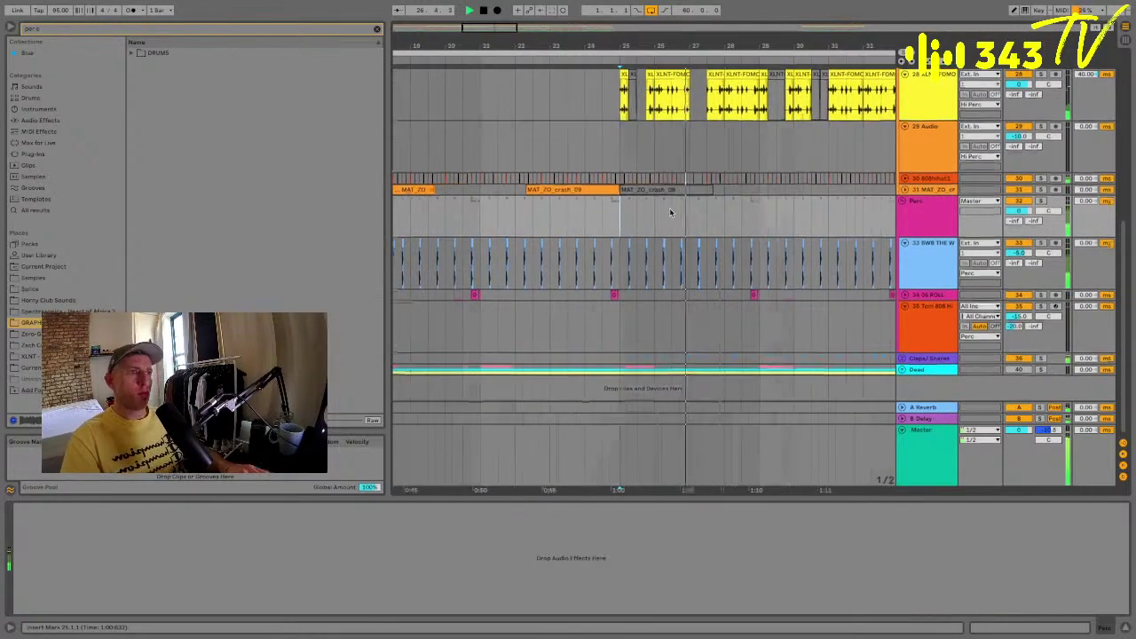
Place the insert marker at bar 27 on the Glitcher_3 track and insert a new audio track directly below it.
scroll(670, 211, "right", 3)
scroll(626, 167, "up", 5)
left_click(565, 223)
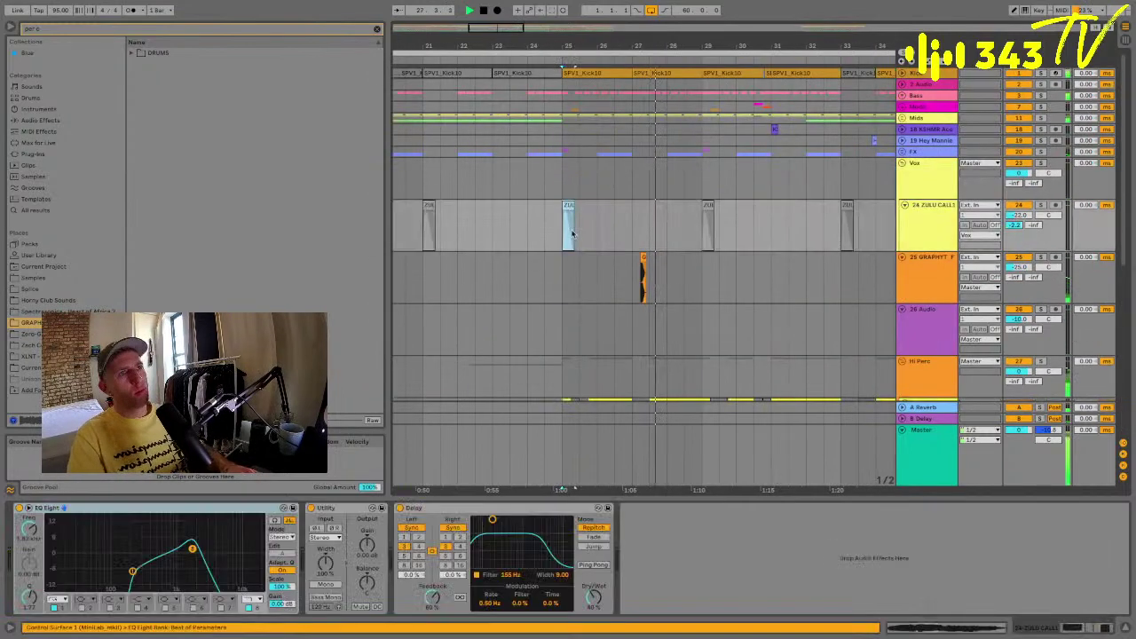
left_click(636, 275)
left_click_drag(641, 44, 641, 106)
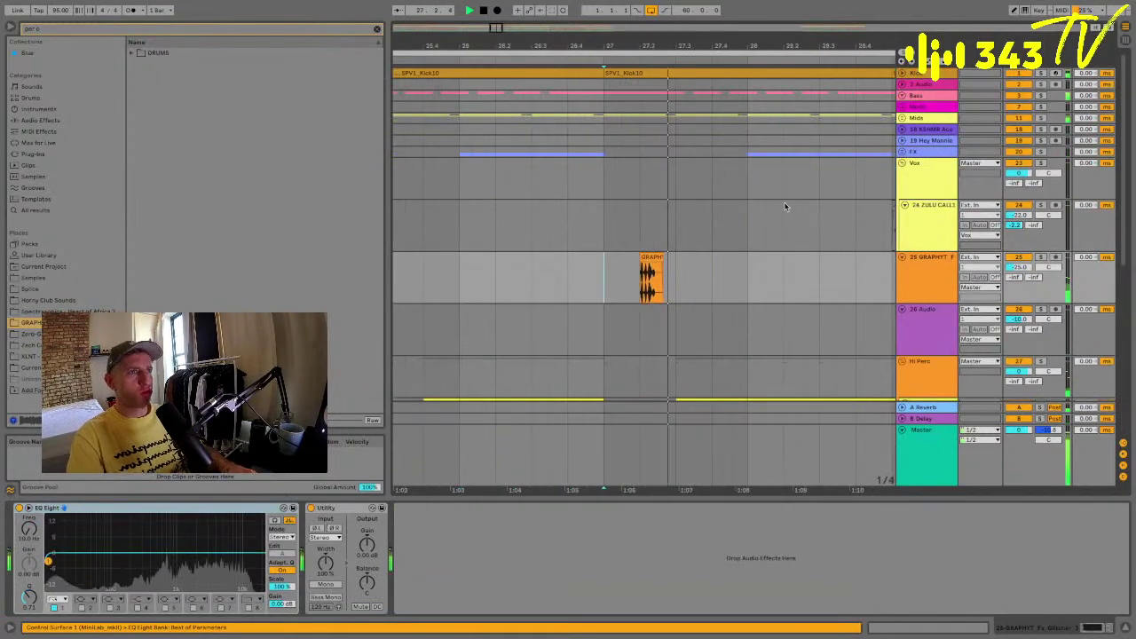
key("ctrl+t")
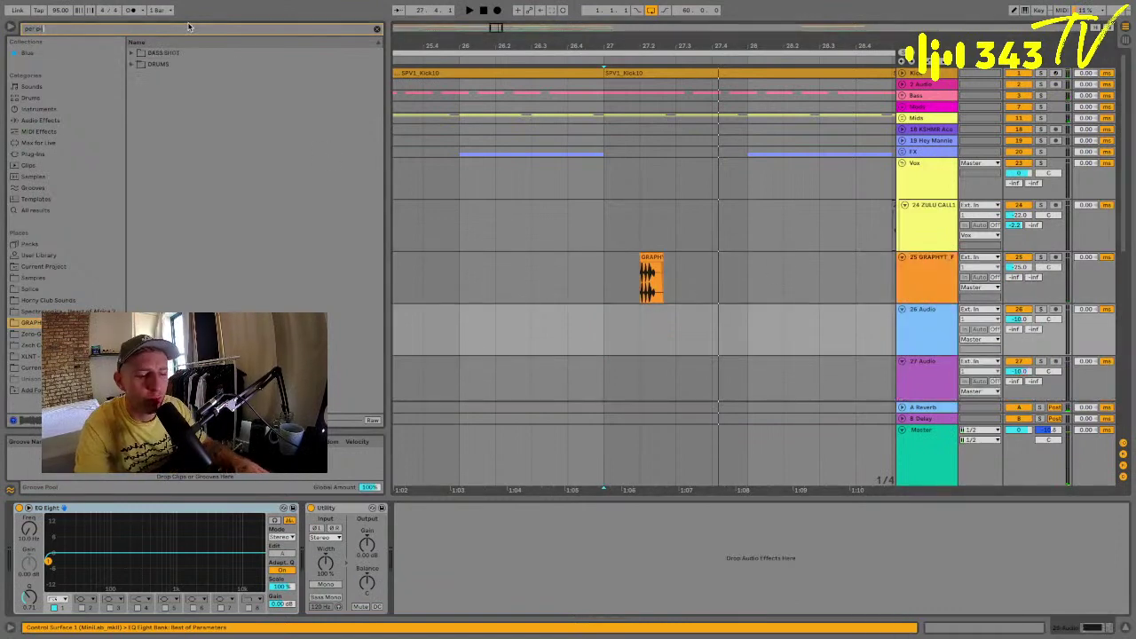
Search all library results for "per perc" and audition the Zenhiser percussion one-shots.
left_click(35, 211)
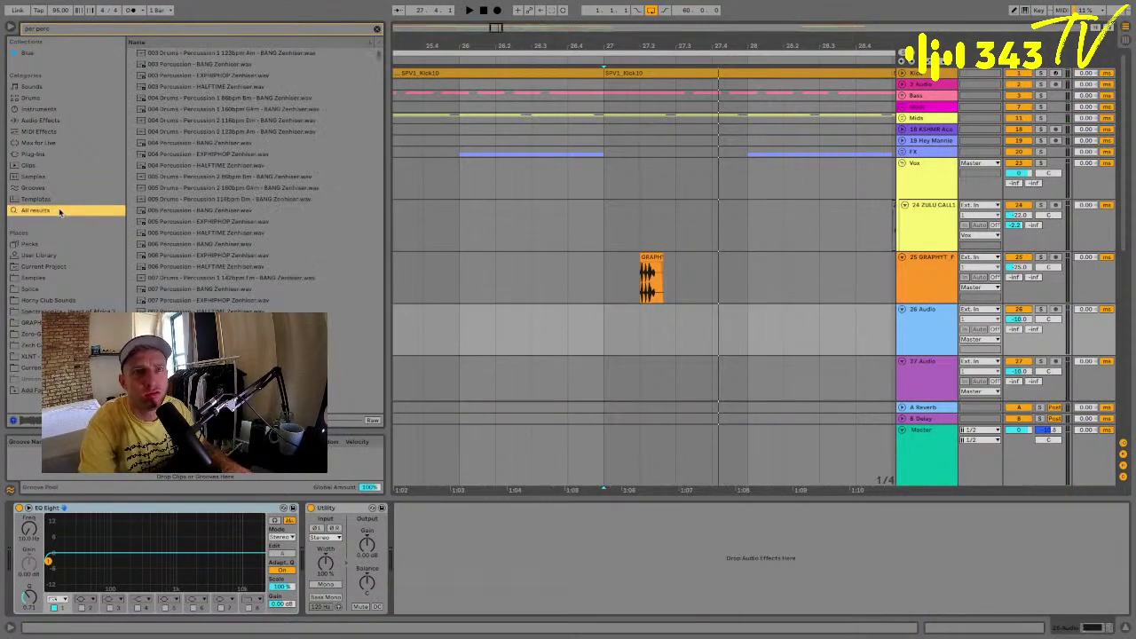
left_click(221, 235)
key("Down")
key("Down")
key("Down")
key("Down")
key("Down")
key("Down")
key("Down")
key("Down")
key("Down")
key("Down")
key("Down")
key("Down")
key("Down")
key("Down")
key("Down")
key("Down")
key("Down")
key("Down")
key("Down")
key("Down")
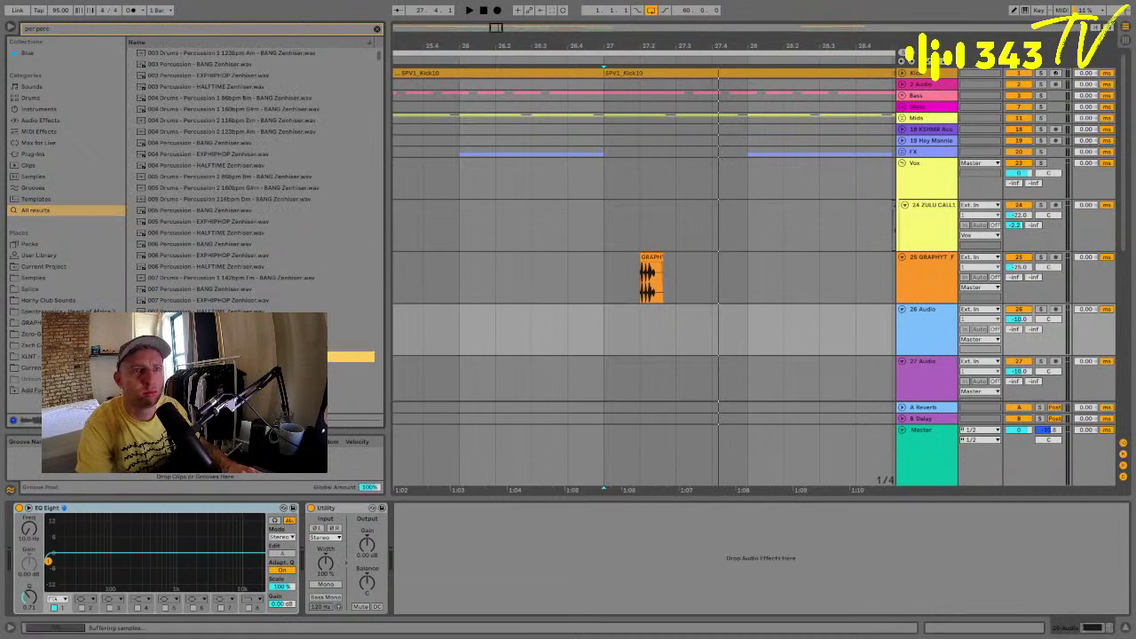
left_click(218, 200)
left_click(215, 244)
left_click(211, 267)
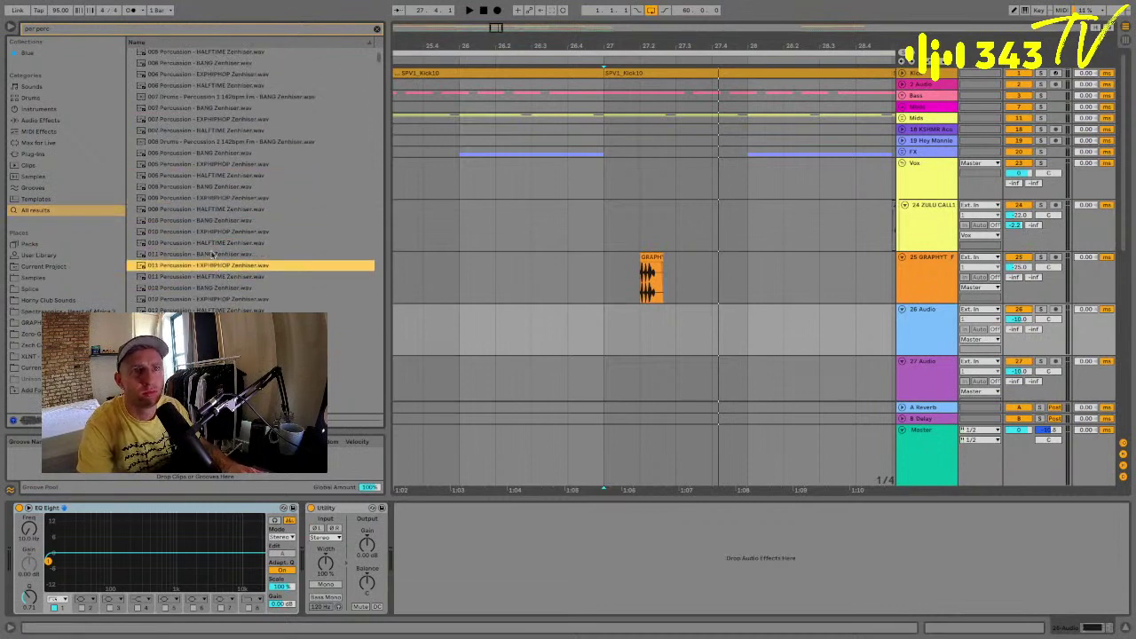
Place the 010 Percussion - HALFTIME Zenhiser sample at 27.2.3 on the new audio track and set its volume to -14.0 dB.
left_click(205, 245)
mouse_move(205, 244)
left_mouse_down()
mouse_move(679, 331)
mouse_move(661, 312)
left_mouse_up()
left_click(608, 332)
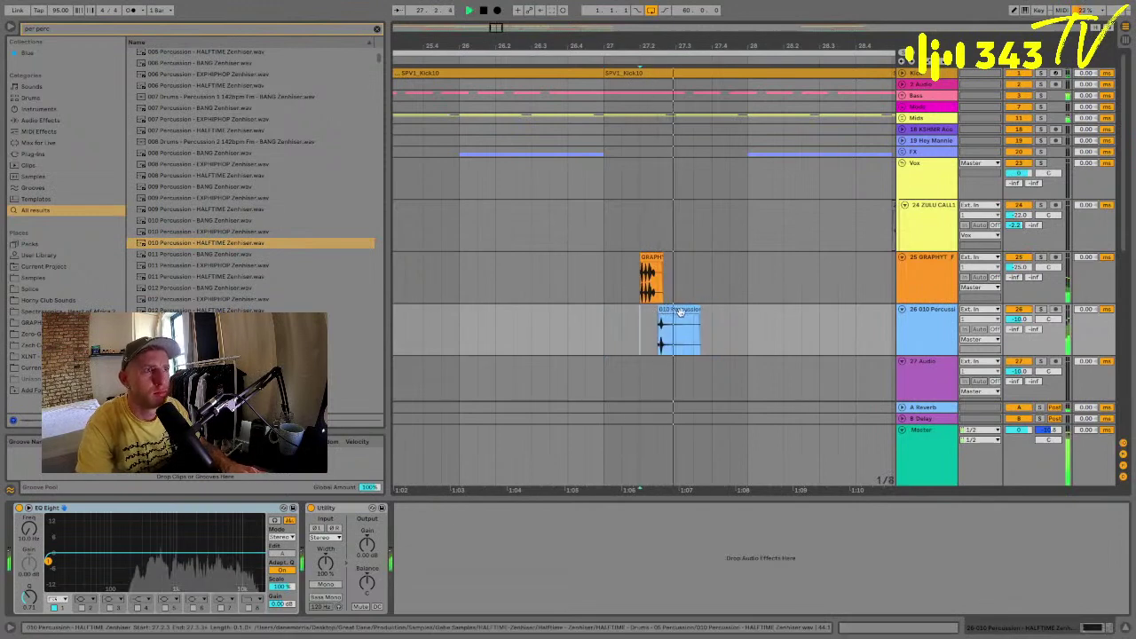
left_click(615, 322)
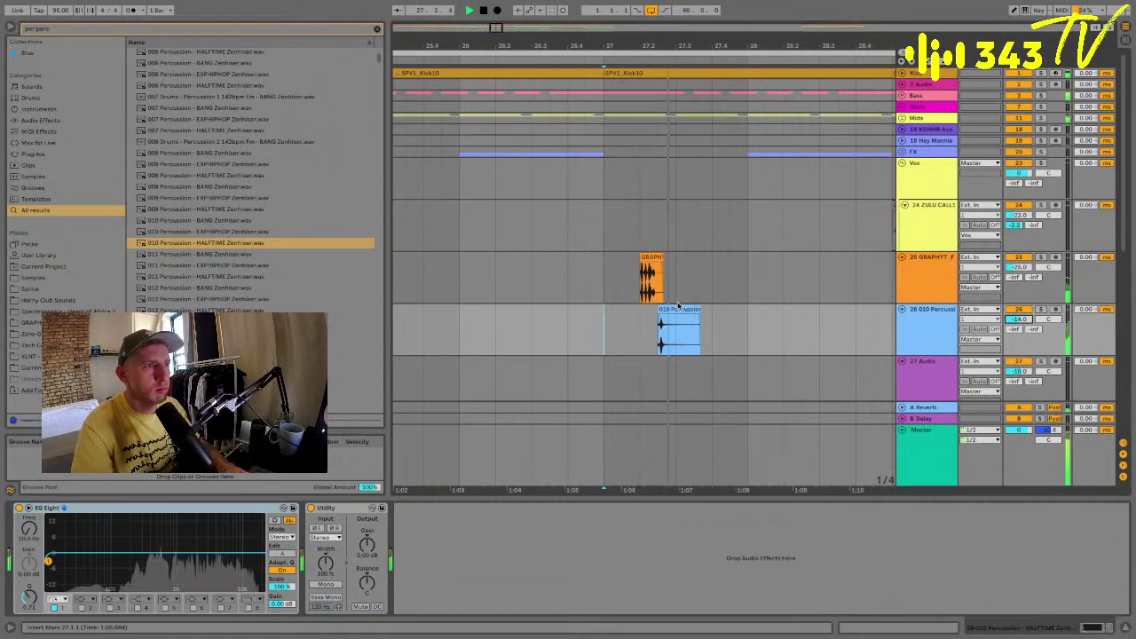
Shorten the percussion clip so it ends at 27.3 and replay from 27.2.
left_click(677, 309)
left_click_drag(699, 309, 676, 310)
left_click(638, 315)
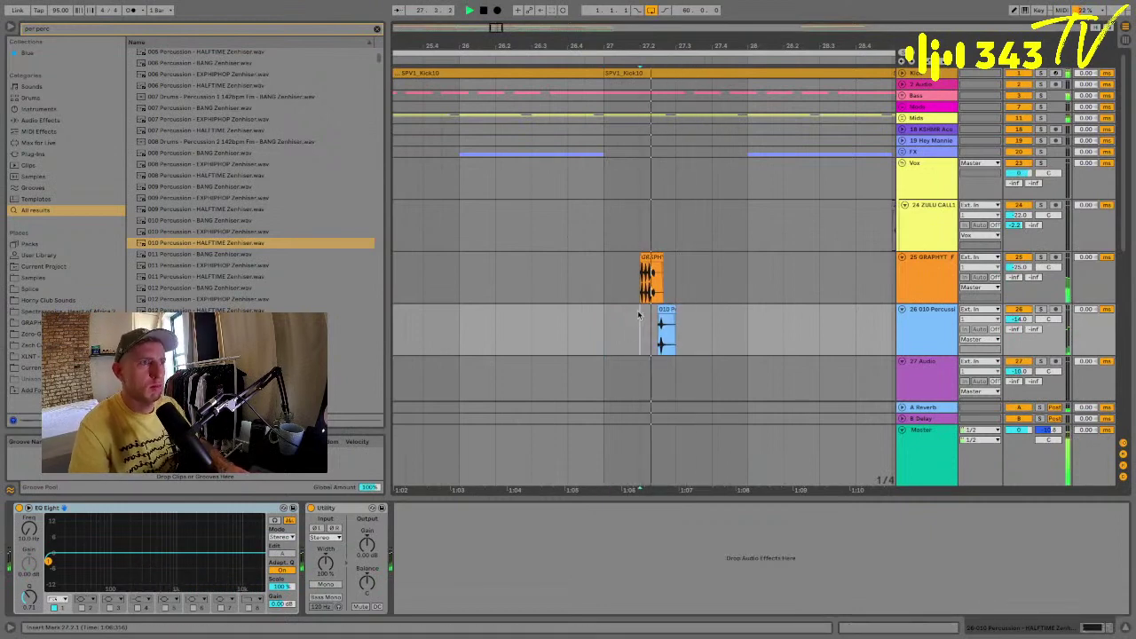
Duplicate the shortened percussion clip five times at one-beat intervals and replay from bar 27.
left_click(667, 312)
key("ctrl+d")
key("ctrl+d")
key("ctrl+d")
key("ctrl+d")
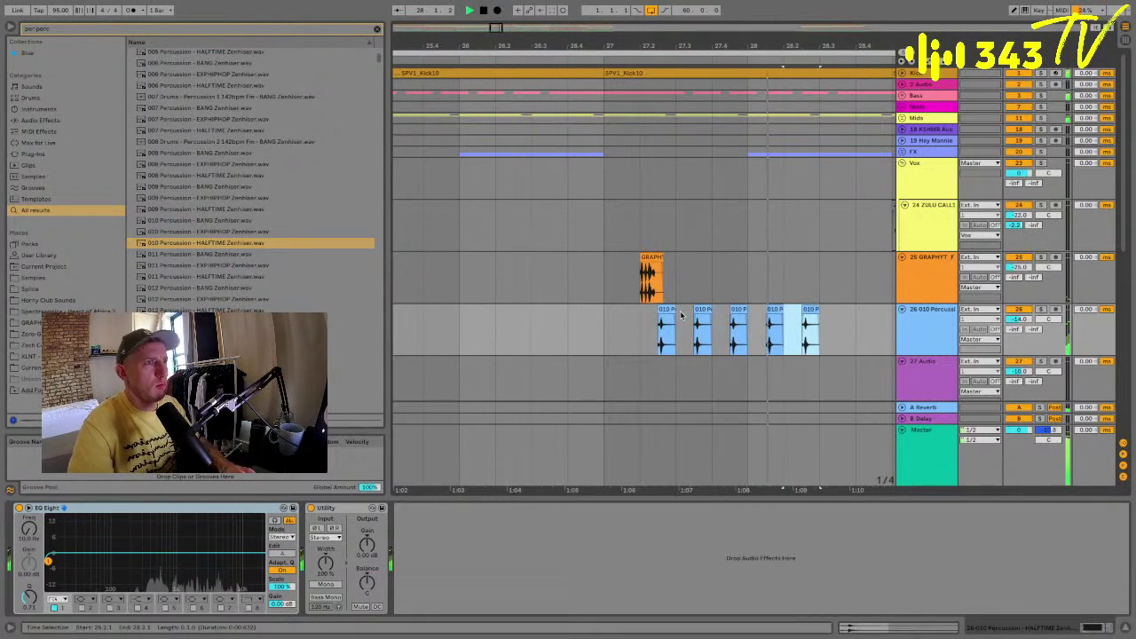
key("ctrl+d")
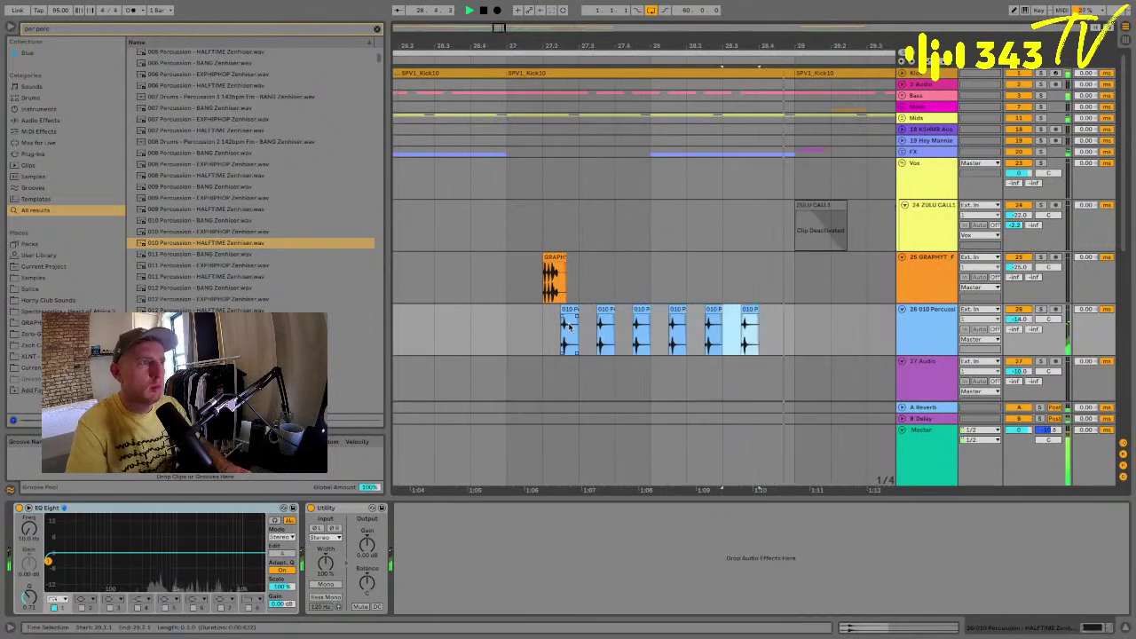
left_click(514, 326)
Deactivate the second and fifth of the six percussion clips and replay from bar 27.
left_click(607, 315)
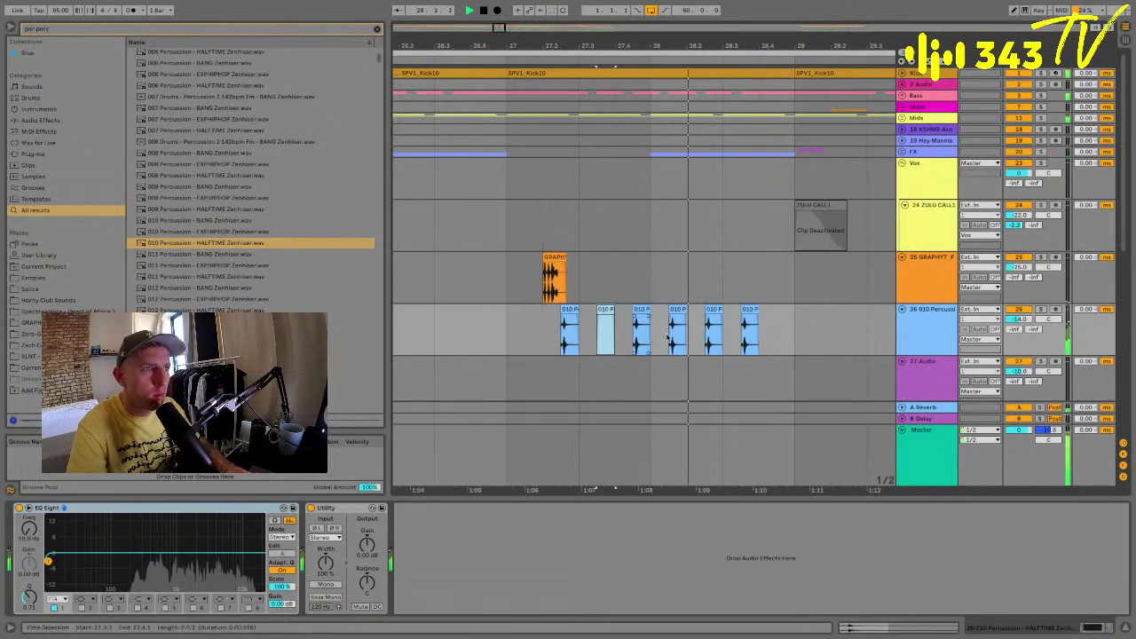
key("0")
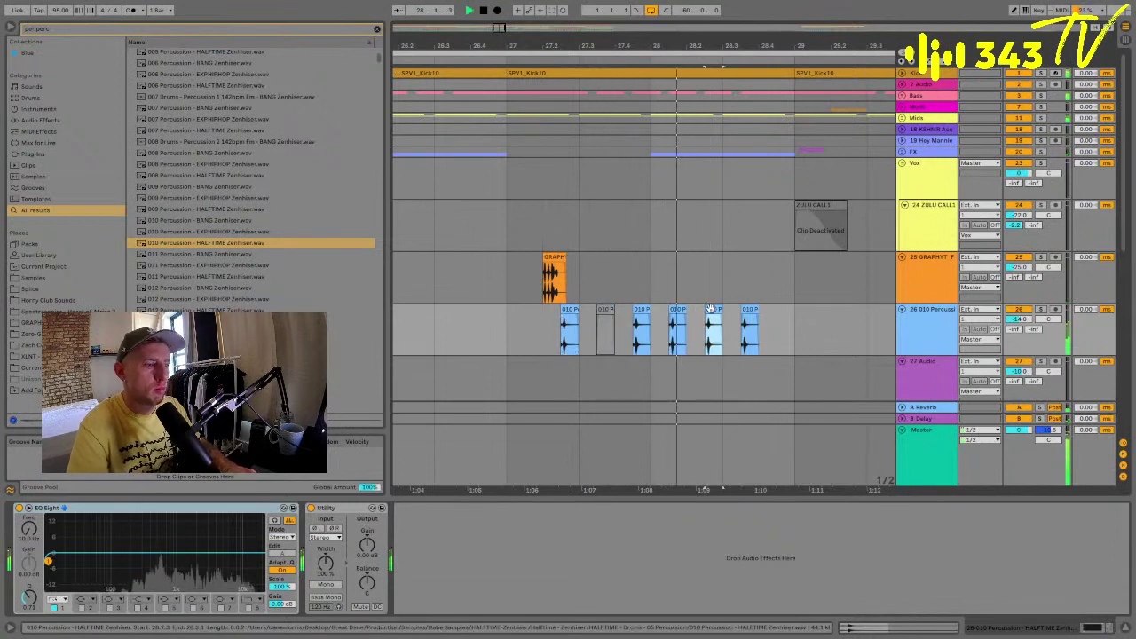
left_click(712, 312)
key("0")
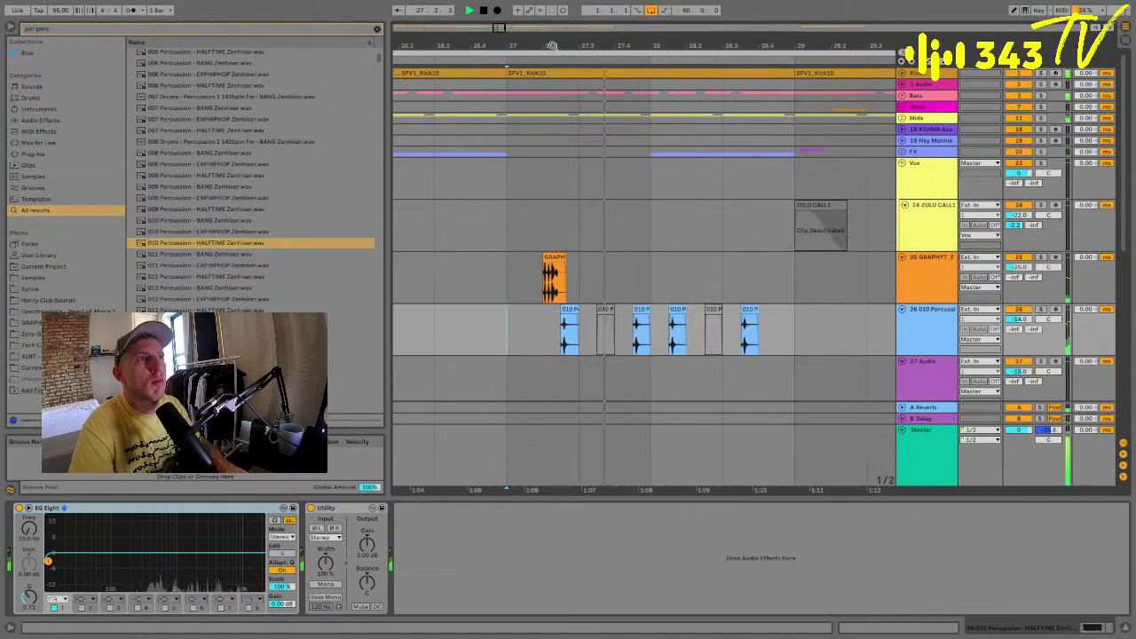
left_click_drag(552, 46, 552, 19)
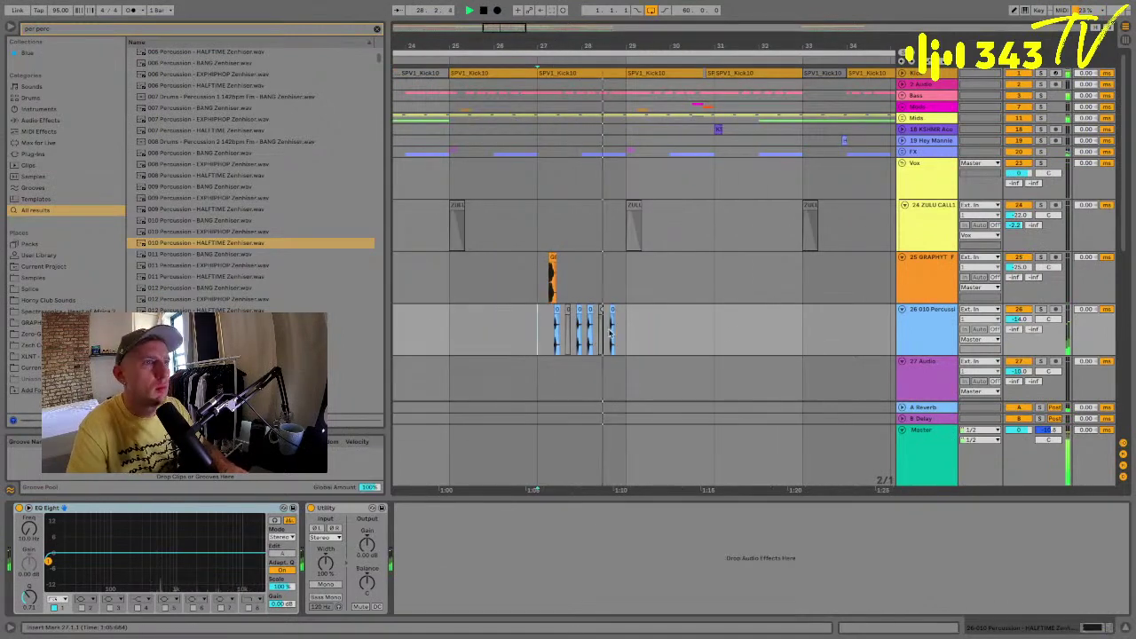
key("space")
key("space")
left_click(923, 326)
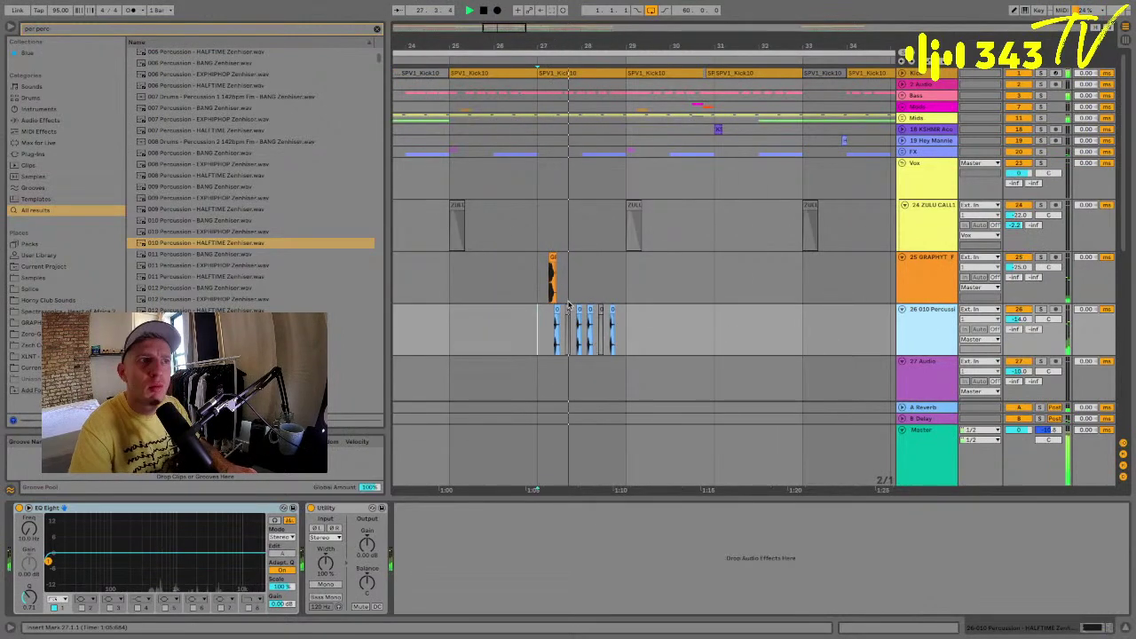
key("space")
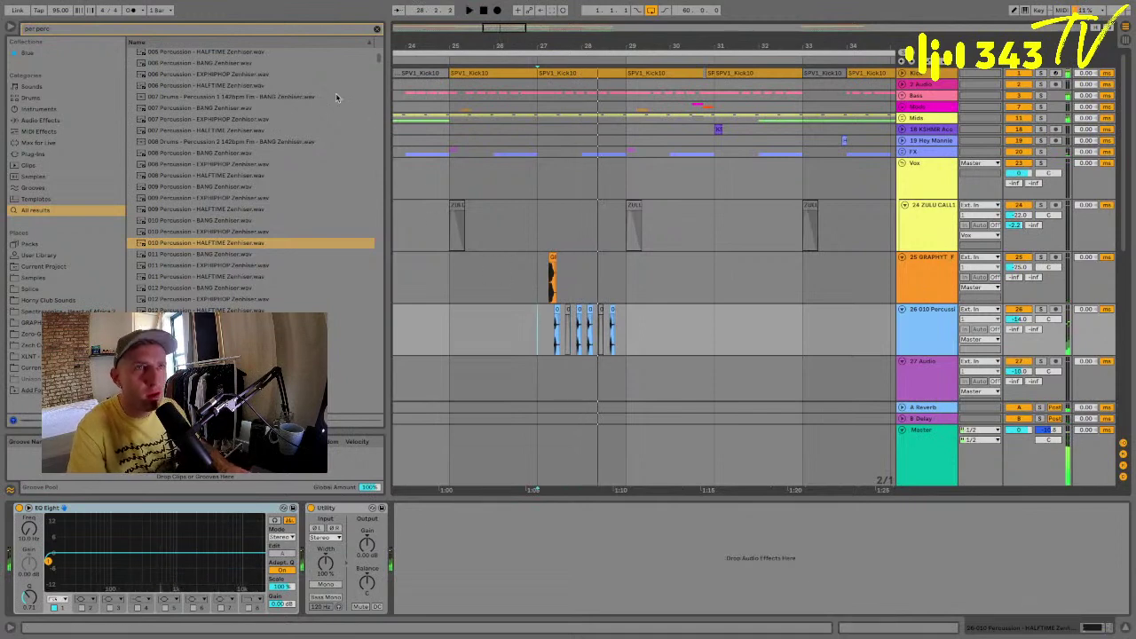
Search the library for "haas" and add the HAAS.adv delay preset after Utility on the 010 Percussion track.
left_click(187, 32)
type("haas")
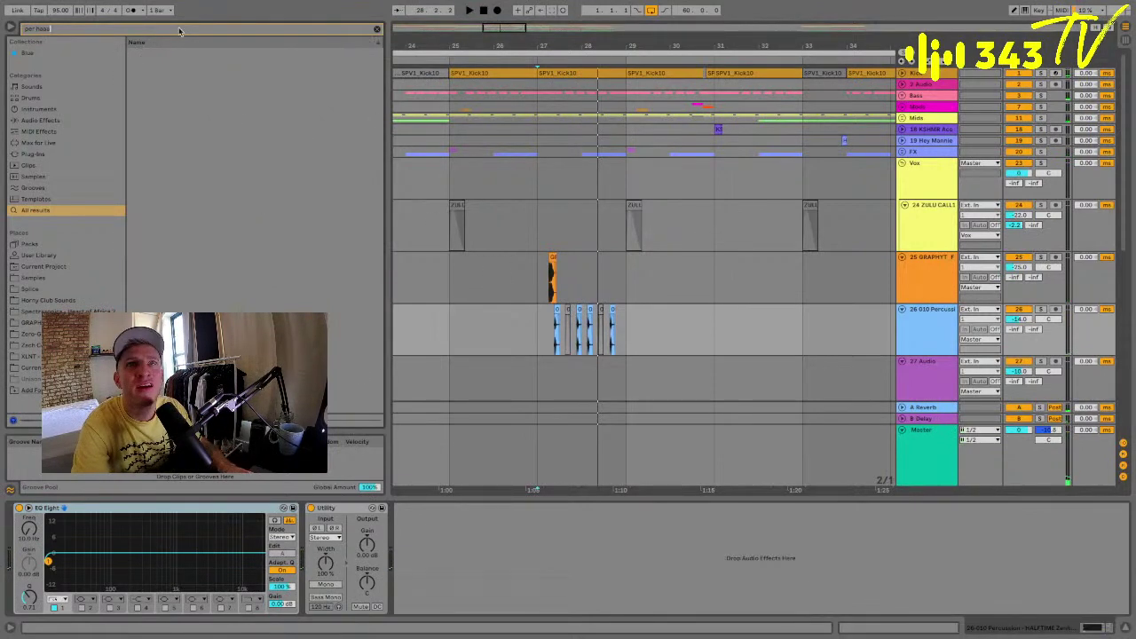
type("haas")
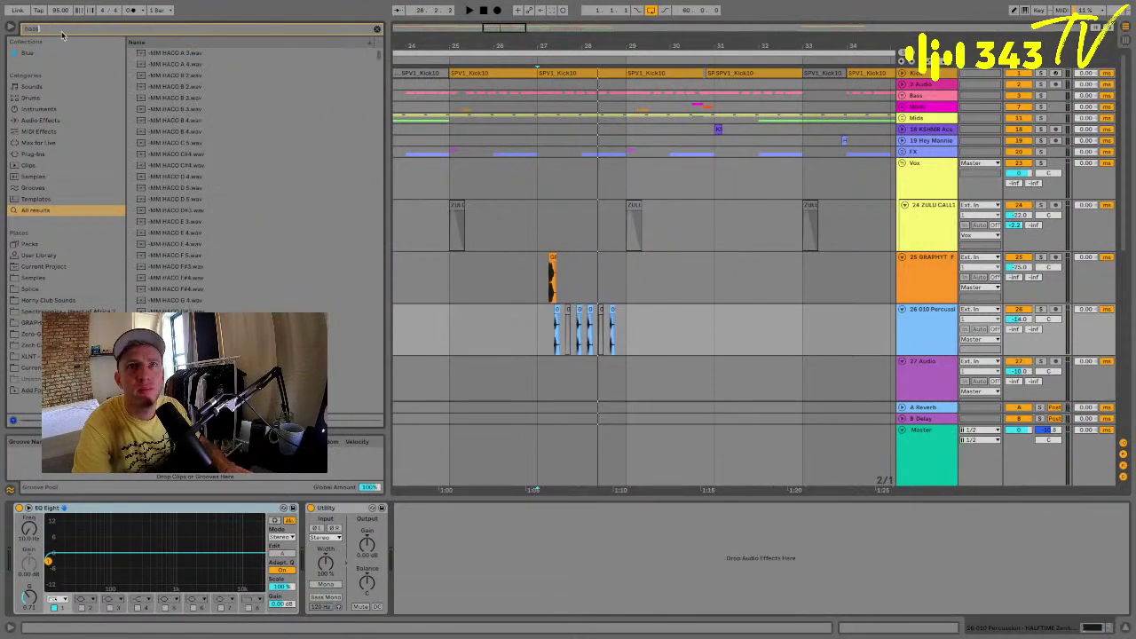
left_click(942, 337)
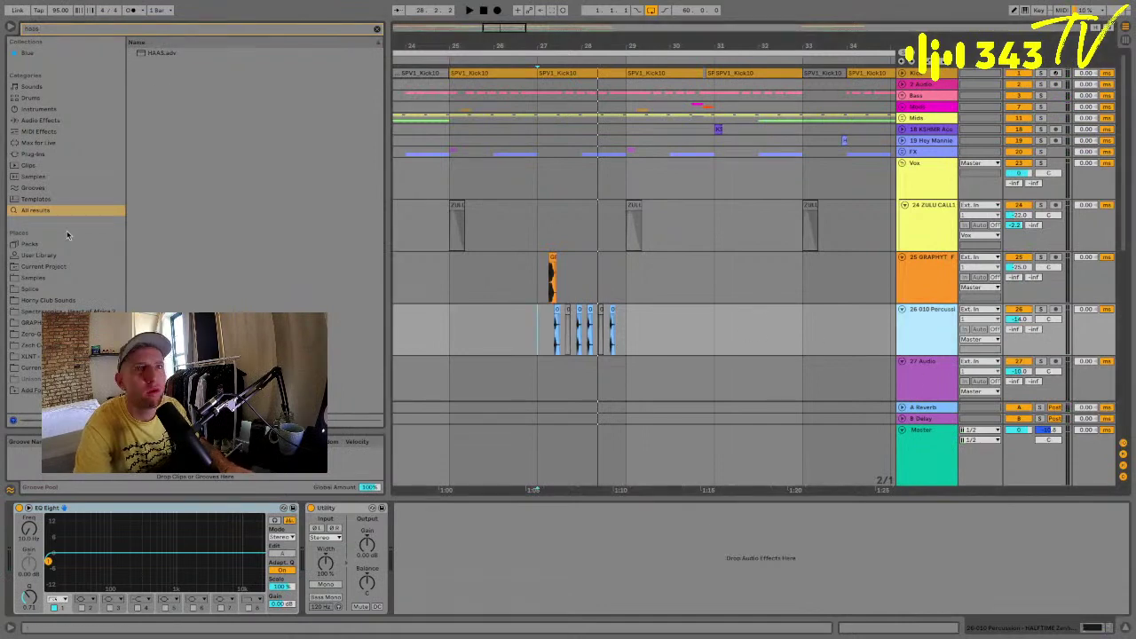
left_click_drag(151, 55, 540, 537)
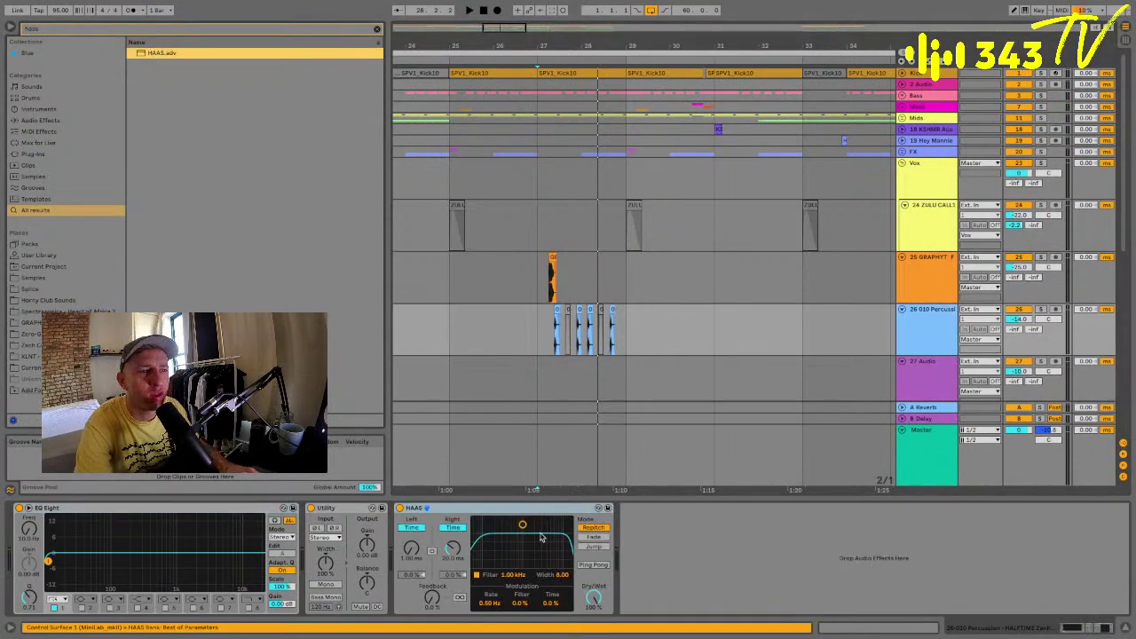
Set the 010 Percussion track's volume to -11.0 dB and its A Reverb send to -20.0 dB while replaying from bar 27.
left_click(533, 306)
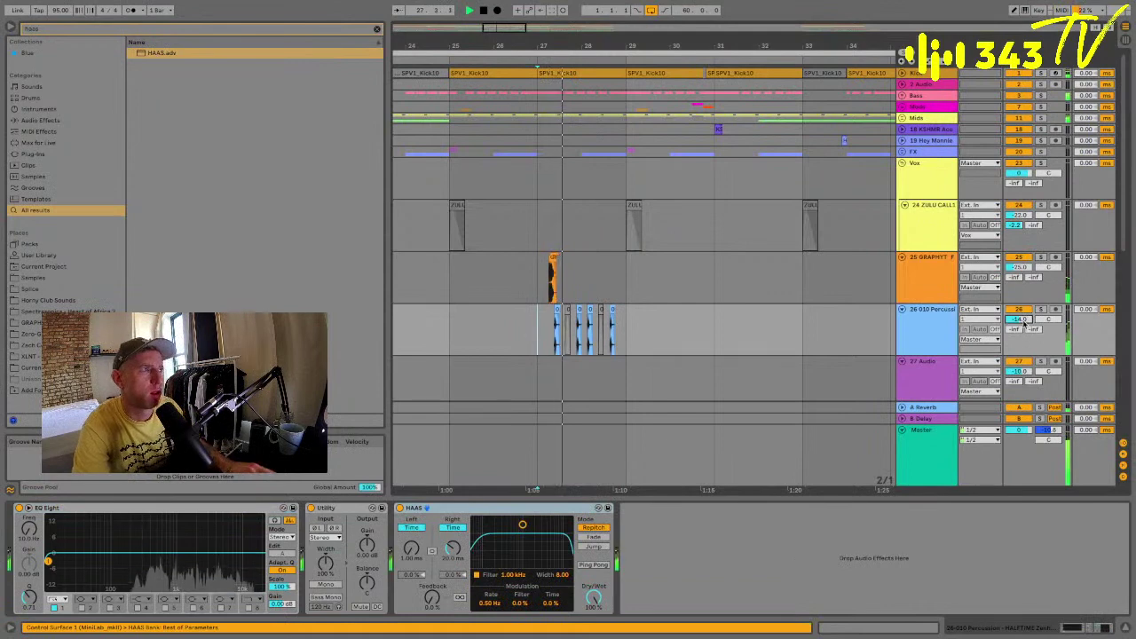
left_click_drag(1015, 330, 1014, 266)
key("space")
key("space")
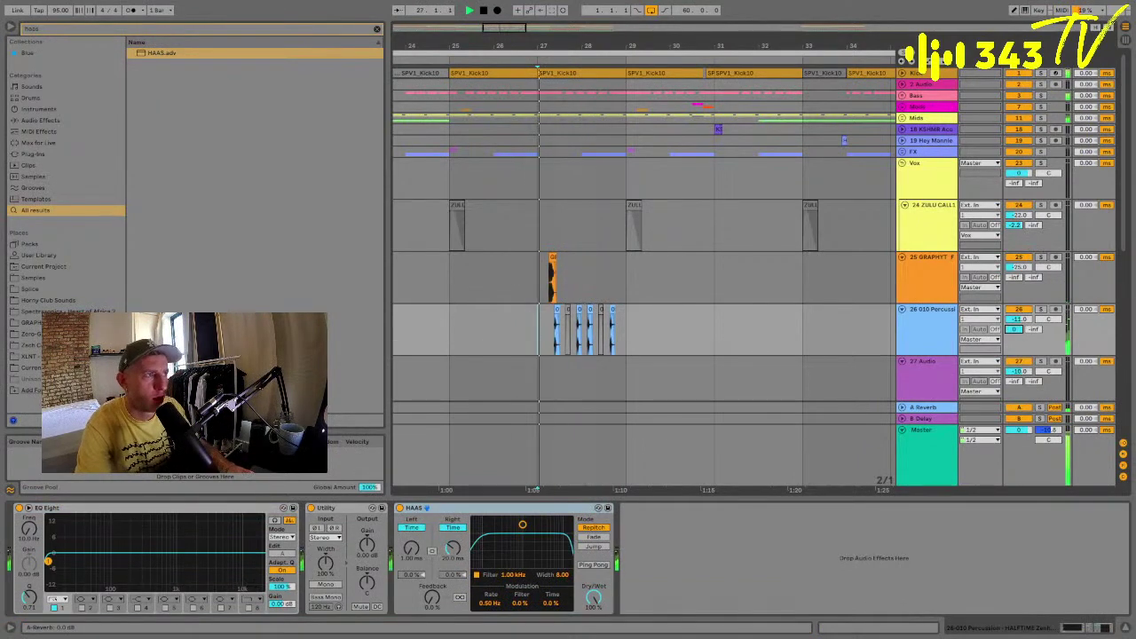
left_click_drag(1014, 329, 1015, 338)
key("space")
key("space")
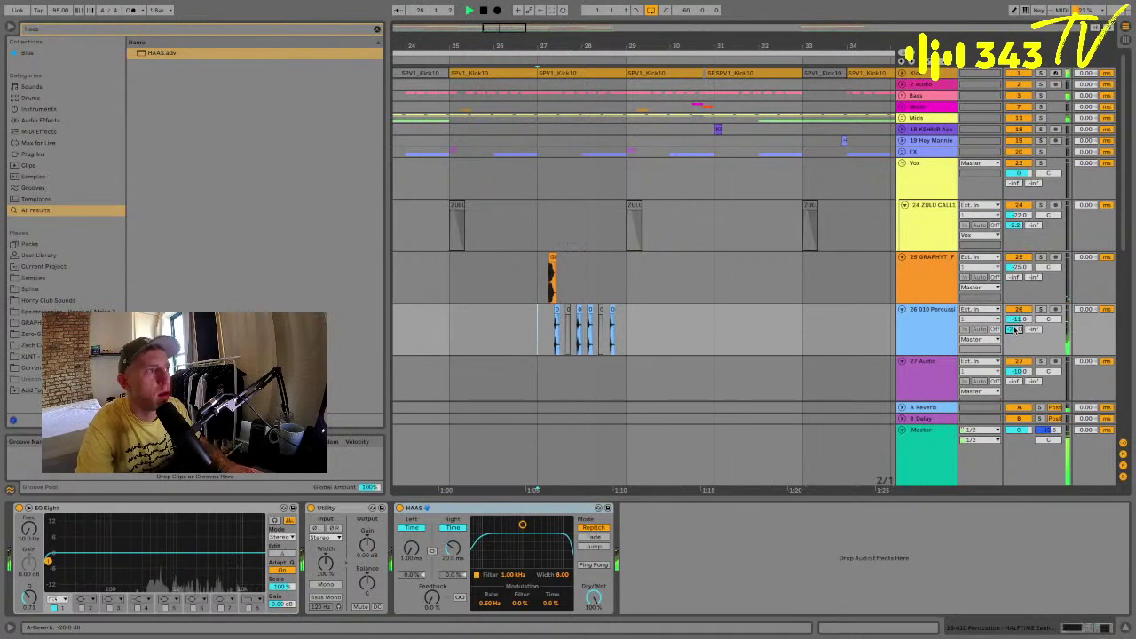
Deactivate the sixth percussion clip and replay from bar 27.
key("space")
key("space")
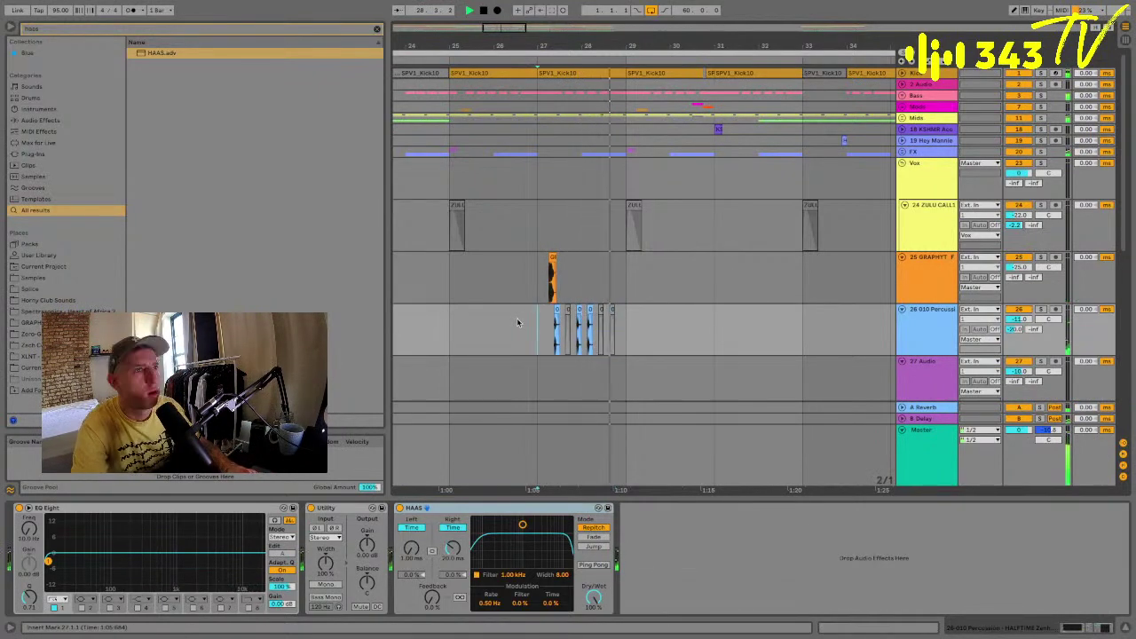
key("space")
Insert a new audio track directly below the 010 Percussion track.
left_click(943, 340)
key("super+t")
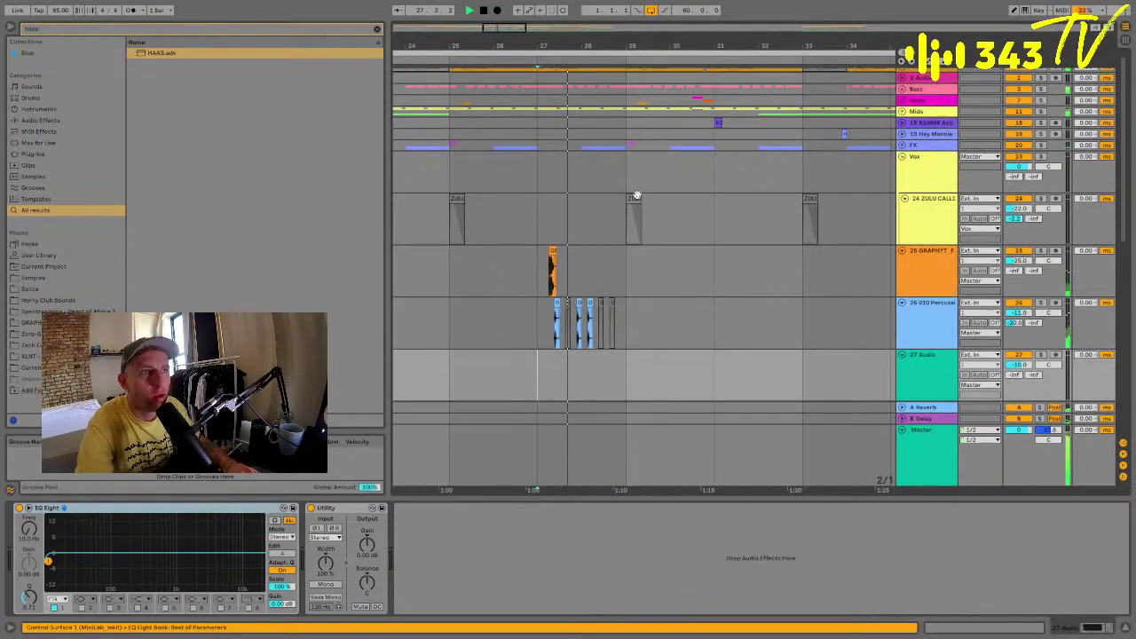
left_click_drag(536, 45, 536, 80)
Search the library for "vox" and audition the AB_Drill_Trap one-shot vocal samples.
key("space")
left_click(228, 30)
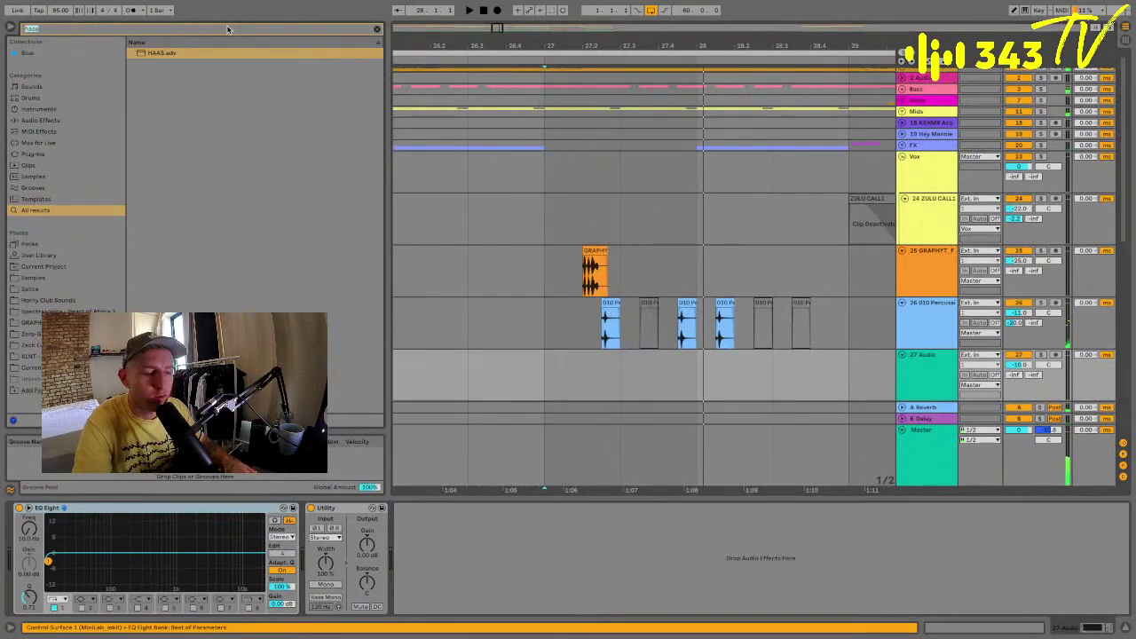
type("vox")
left_click(215, 133)
left_click(212, 200)
left_click(213, 167)
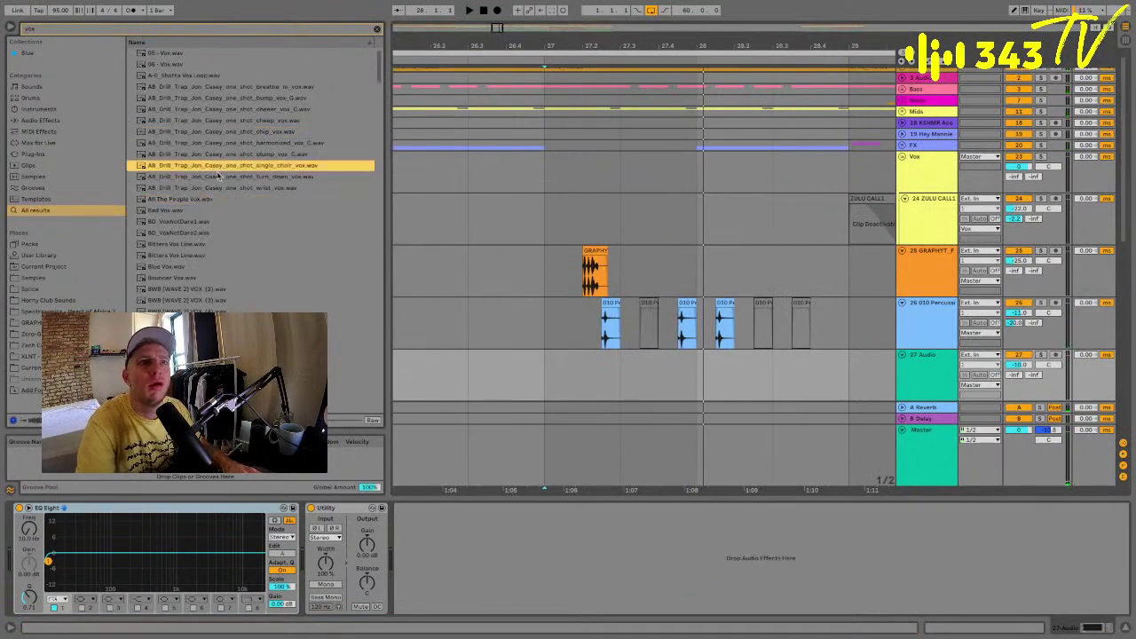
left_click(216, 154)
left_click(214, 132)
left_click(210, 121)
left_click(206, 108)
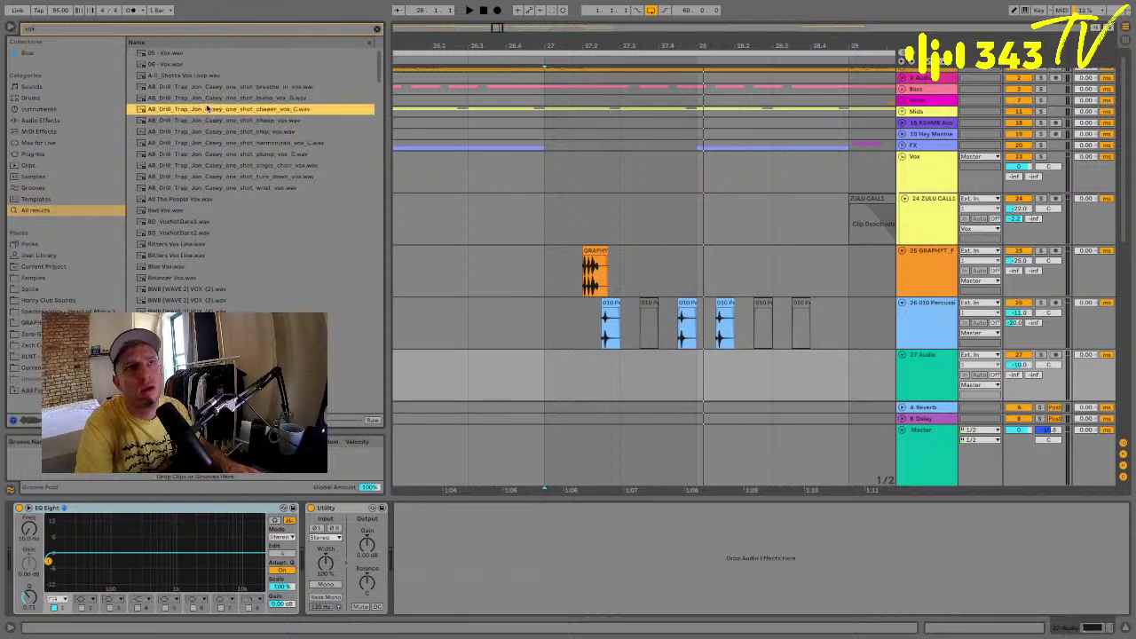
left_click(218, 98)
left_click(216, 86)
left_click(221, 176)
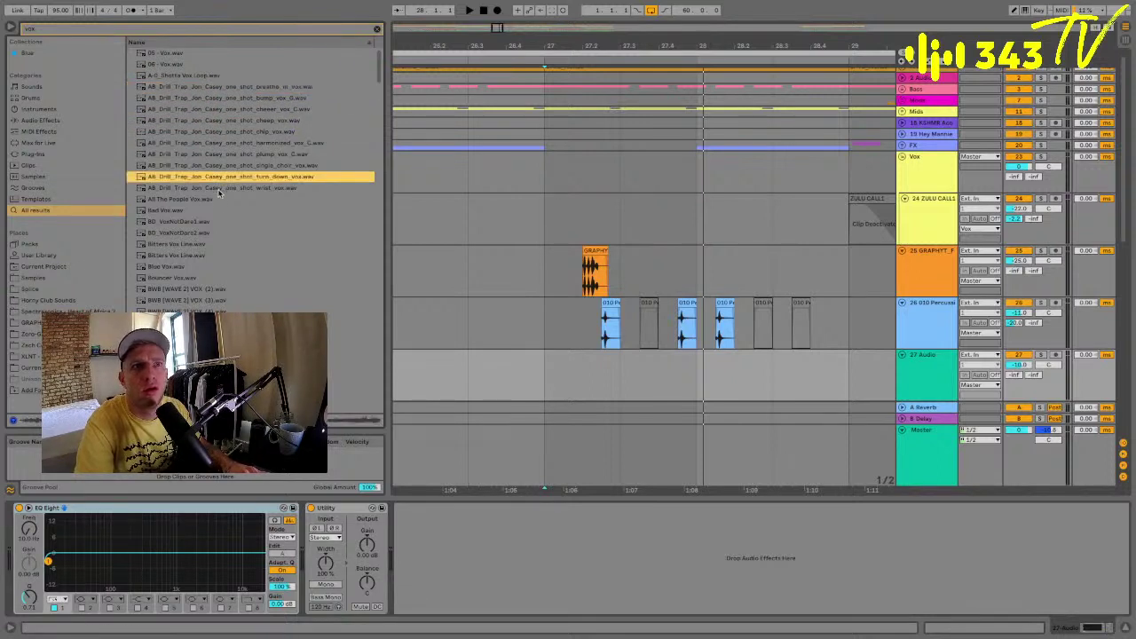
left_click(220, 188)
left_click(206, 176)
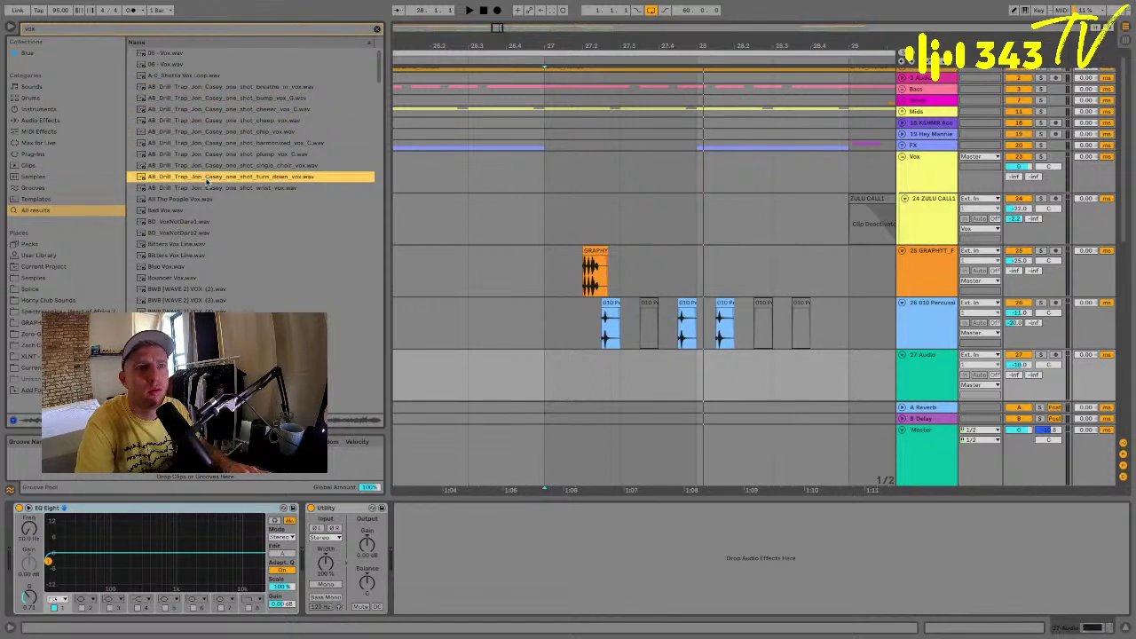
Audition the following vox results one by one, continuing past the BWB [WAVE 2] VOX samples.
key("Down")
key("Down")
key("Down")
key("Down")
key("Down")
key("Down")
key("Down")
key("Down")
key("Down")
key("Down")
key("Down")
key("Down")
key("Down")
key("Down")
key("Down")
key("Down")
key("Down")
key("Down")
key("Down")
key("Down")
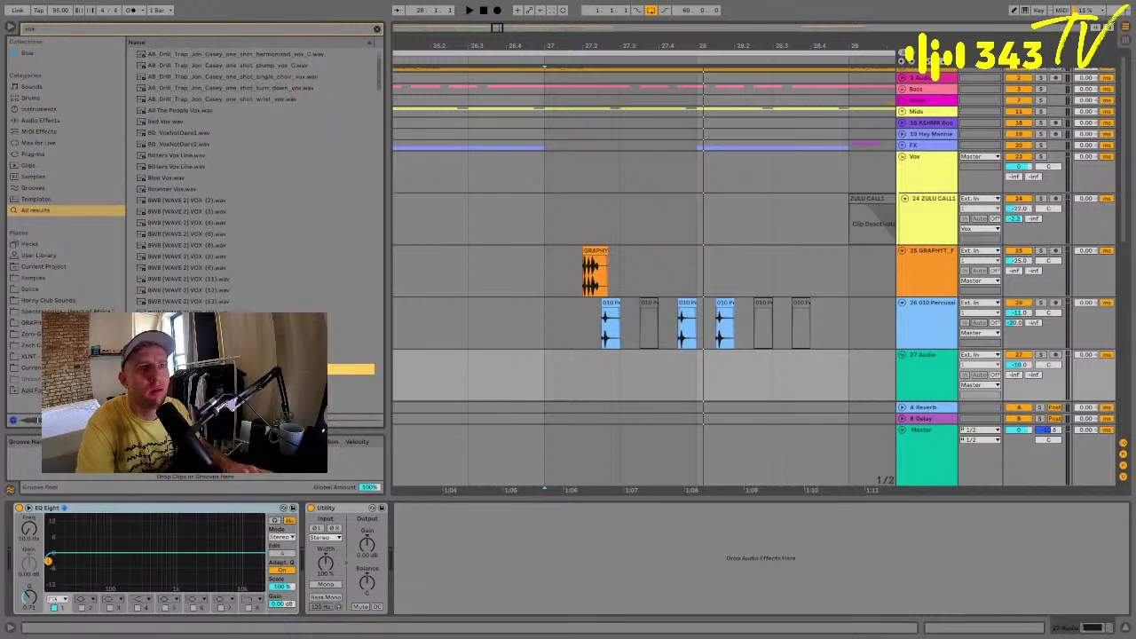
Audition the ghost vox, fem-vox and EQ-eFx samples and place EQ-eFx 137 VoxStop.wav on the new audio track at 27.3.
scroll(210, 300, "down", 10)
left_click(210, 301)
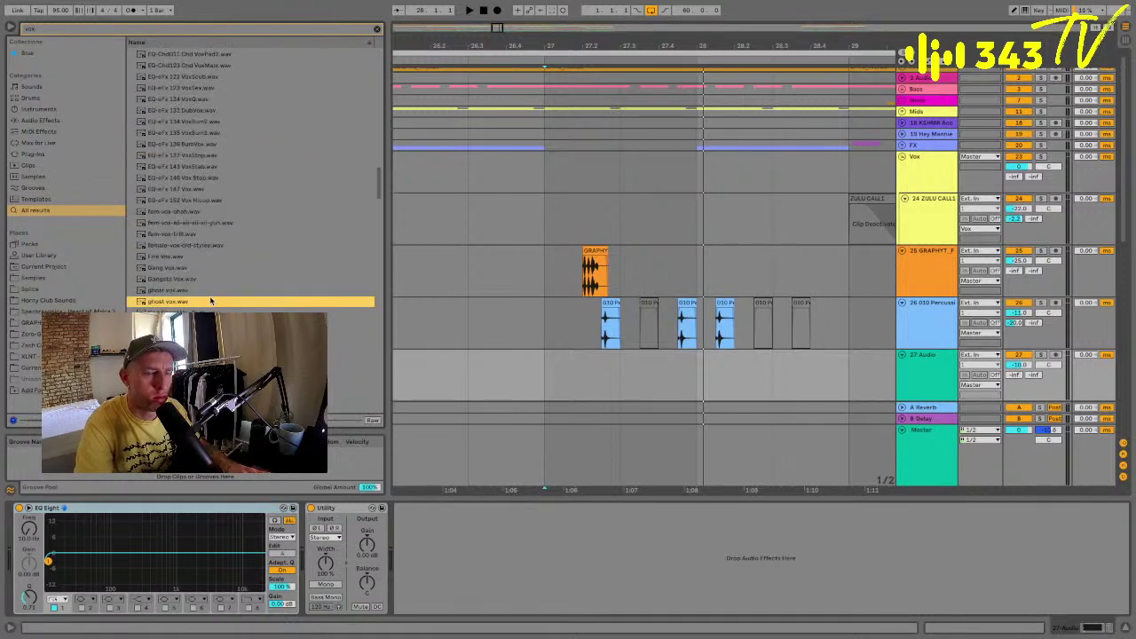
left_click(201, 226)
left_click(205, 158)
scroll(204, 158, "up", 1)
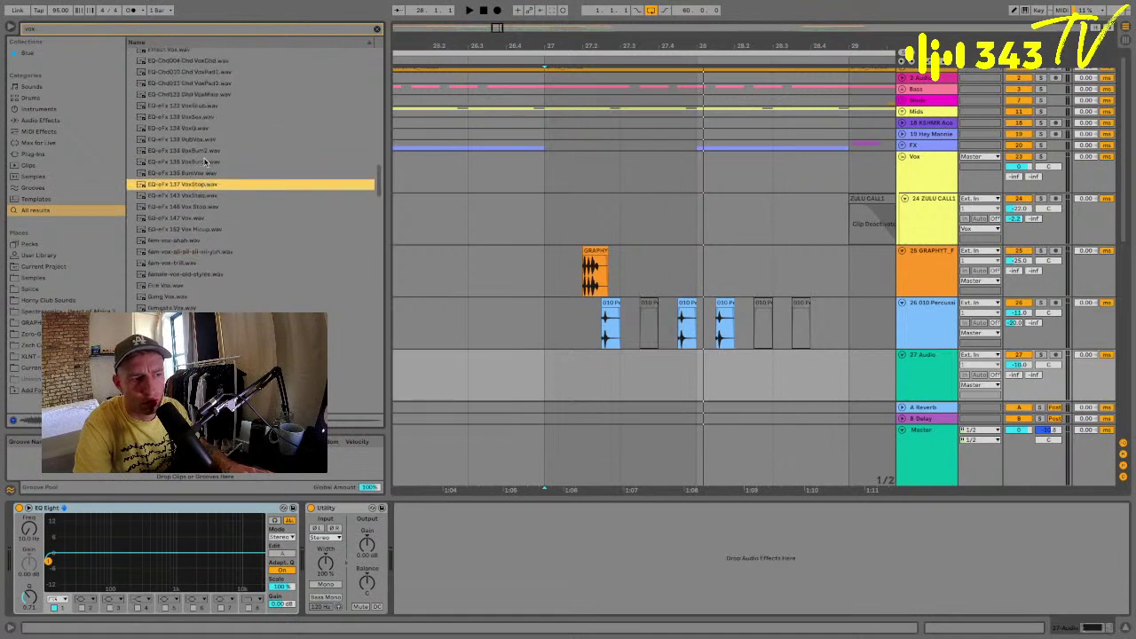
left_click(204, 157)
left_click(195, 196)
left_click(190, 186)
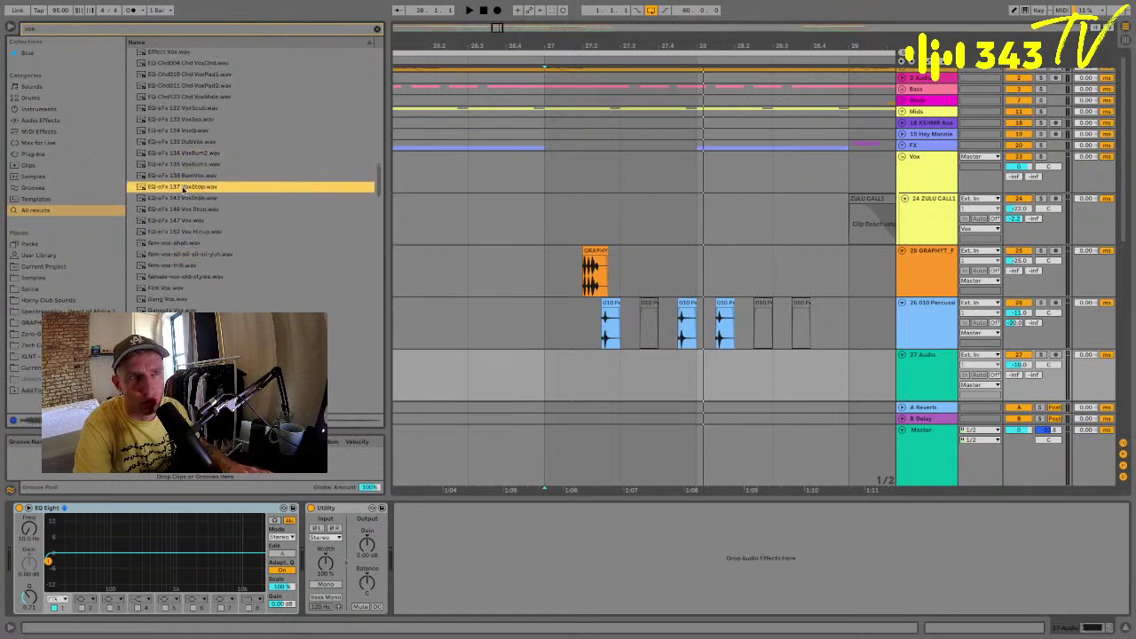
left_click_drag(184, 189, 637, 356)
Lower the VoxStop track's volume to -19.0 dB and replay from bar 27.
key("space")
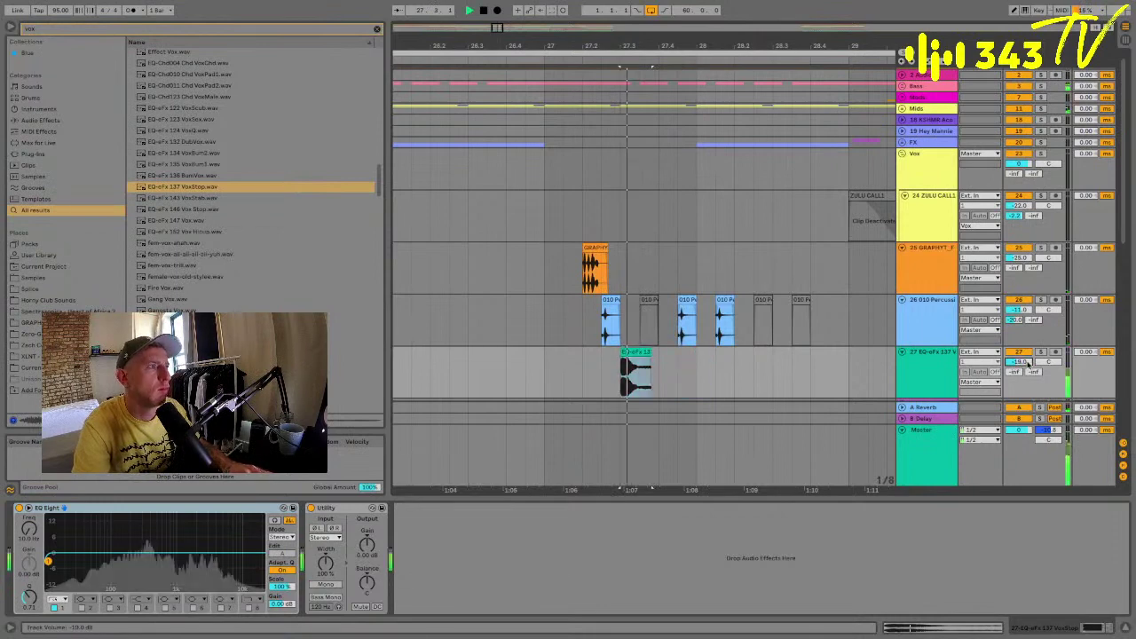
left_click(544, 368)
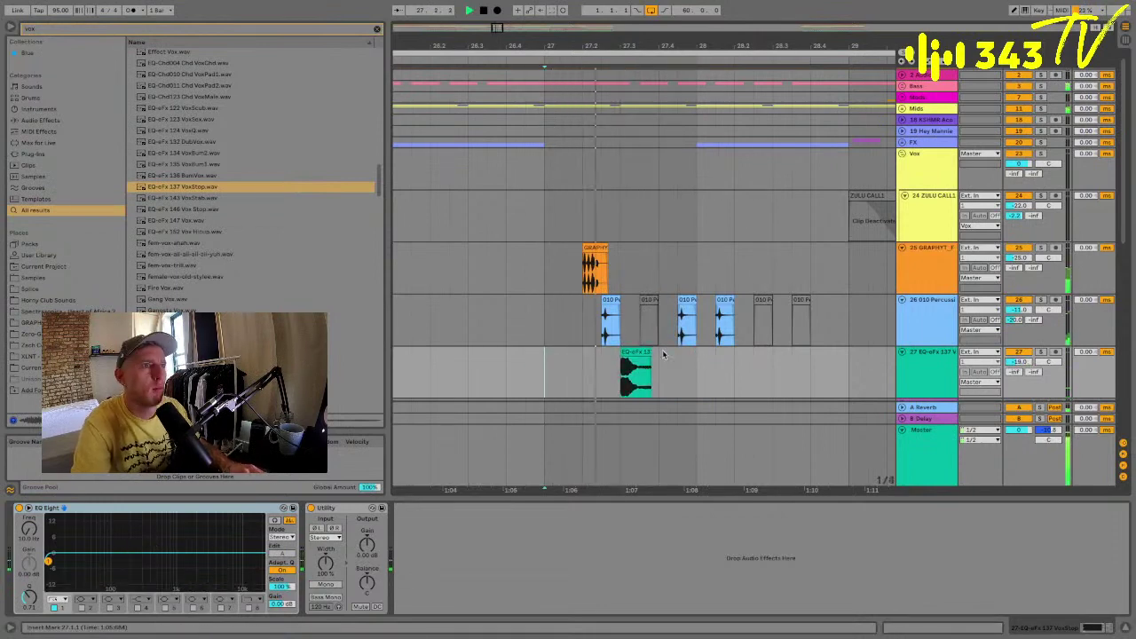
key("space")
key("space")
Move the VoxStop clip one beat later to 27.4 and replay from 27.2.3.
left_click(635, 352, "shift")
key("super+1")
left_click_drag(636, 352, 671, 353)
left_click(652, 353)
key("super+1")
key("super+2")
left_click(600, 365)
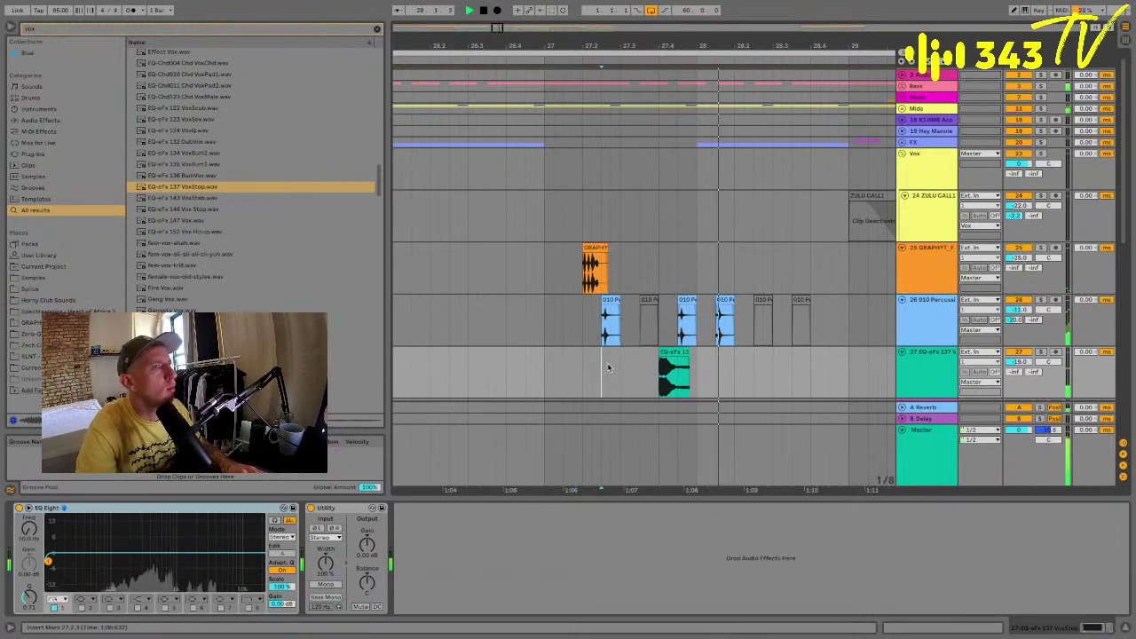
Set the VoxStop track's A Reverb send to -20.0 dB and its volume to -17.0 dB while replaying the section.
left_click_drag(1026, 365, 1014, 380)
key("space")
key("space")
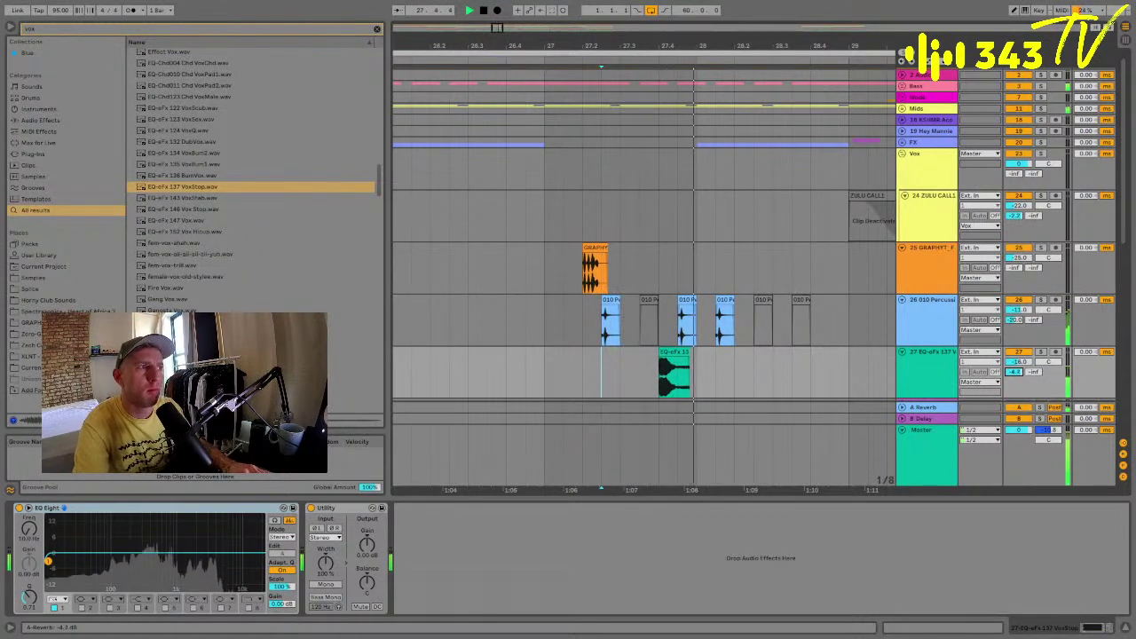
key("space")
key("space")
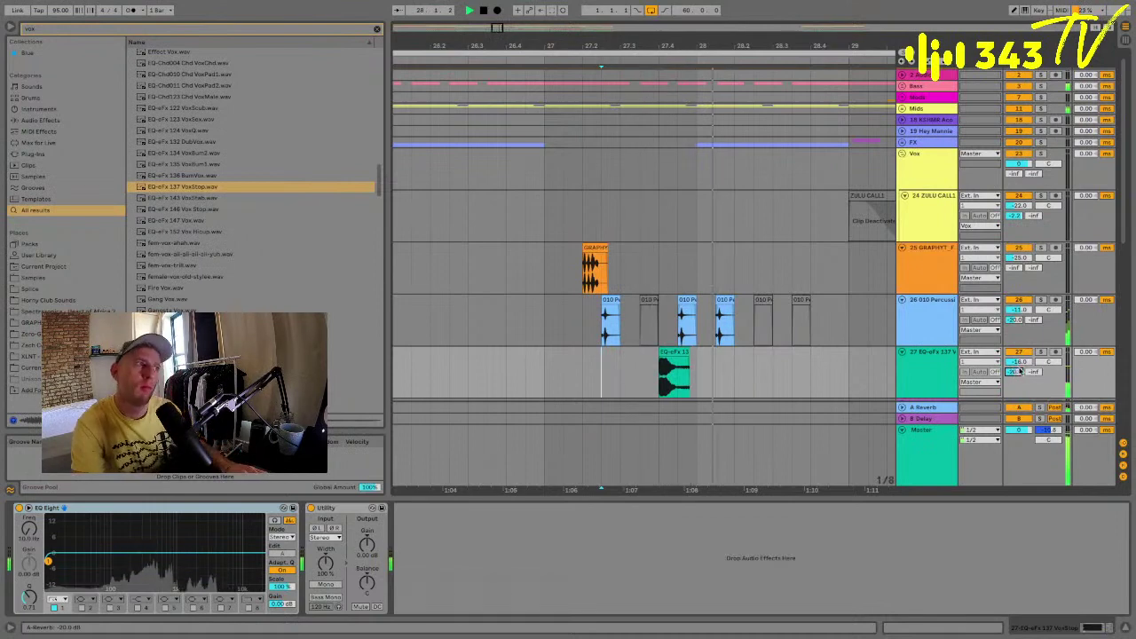
key("space")
key("space")
left_click_drag(1022, 364, 1022, 366)
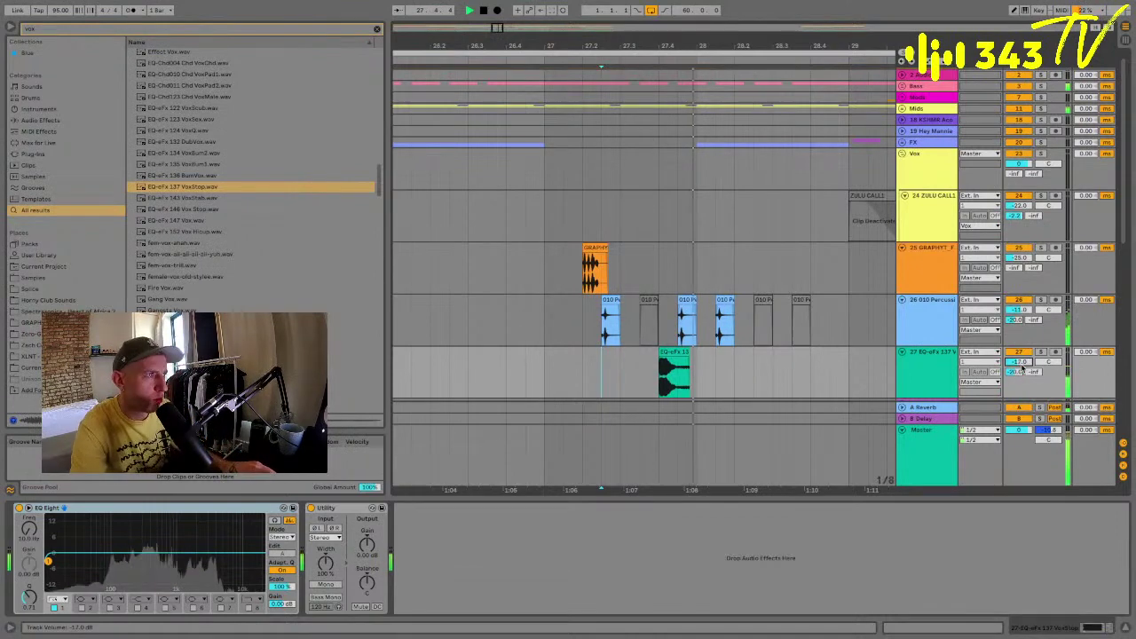
left_click(888, 365)
left_click(581, 263)
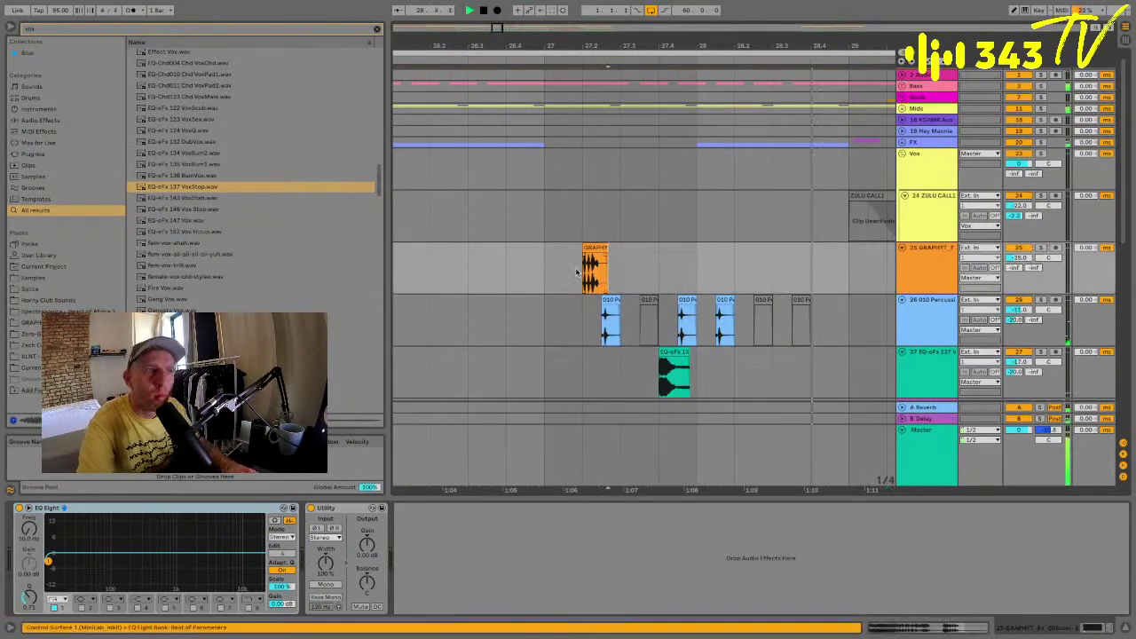
double_click(692, 27)
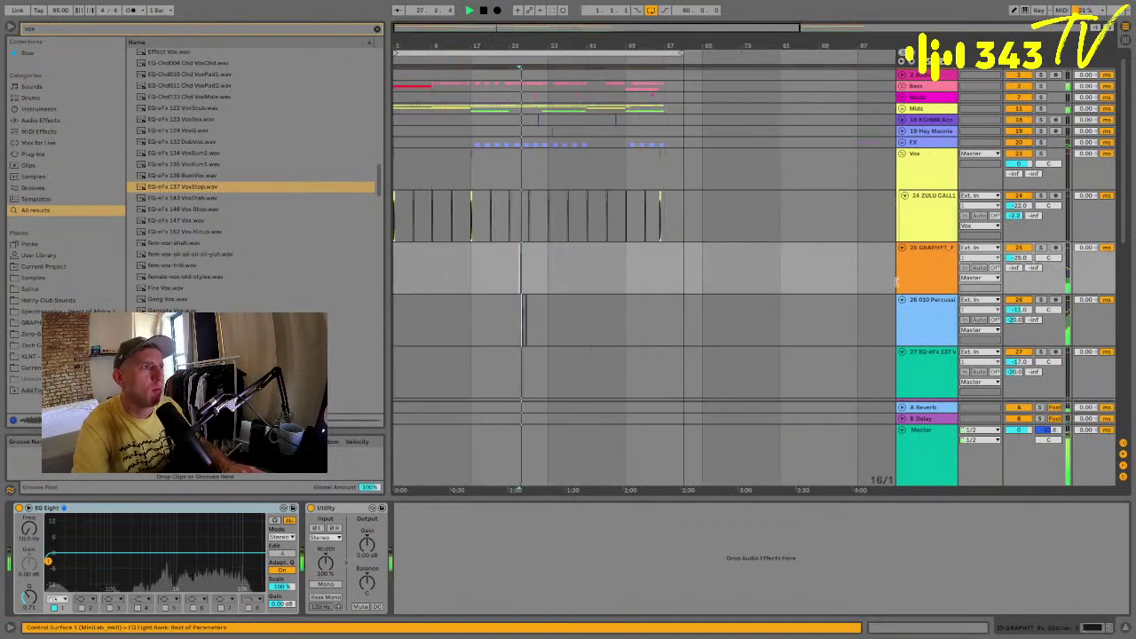
left_click(926, 267)
left_click(923, 322, "shift")
scroll(925, 322, "down", 1)
left_click(922, 350, "shift")
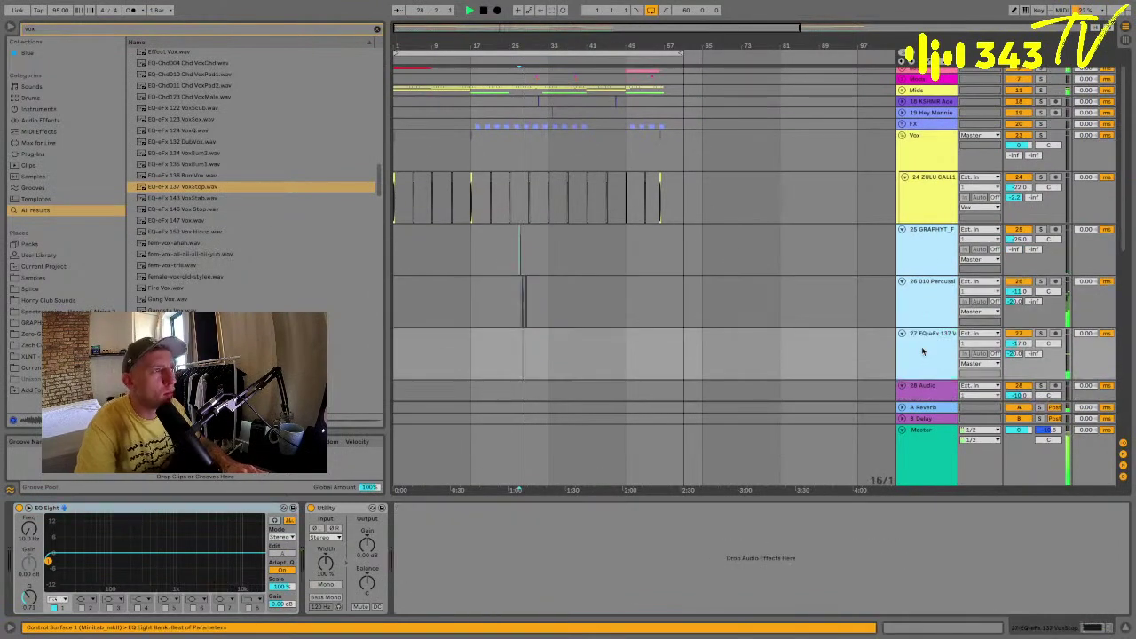
Delete the empty 28 Audio track between the VoxStop track and the Hi Perc group.
scroll(922, 352, "down", 2)
left_click(912, 372)
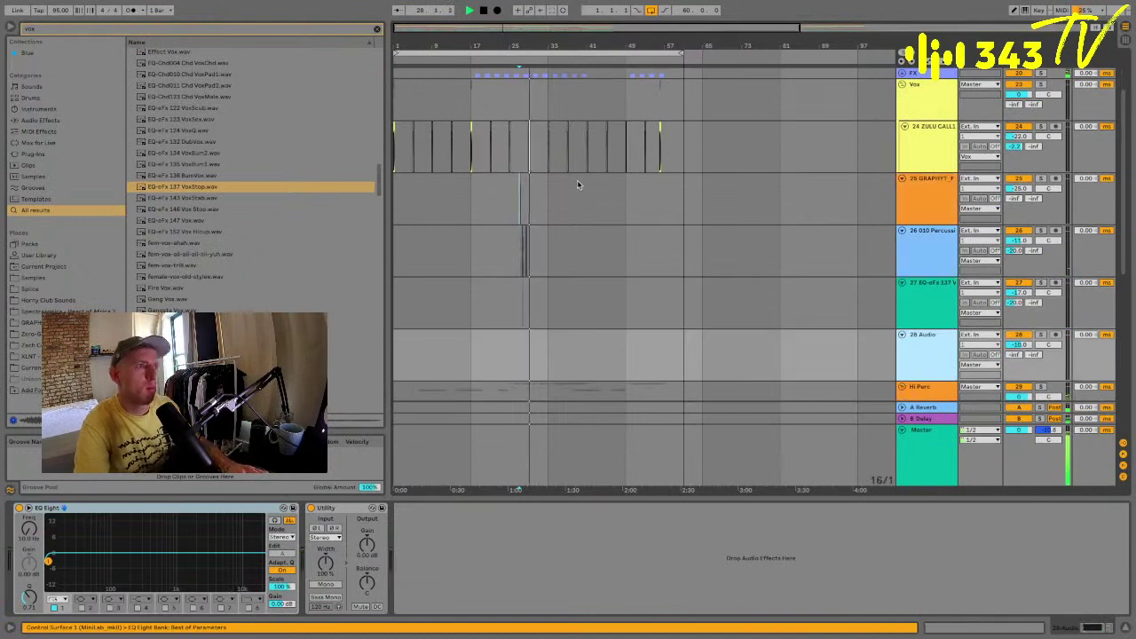
left_click_drag(504, 47, 502, 27)
scroll(940, 190, "down", 5)
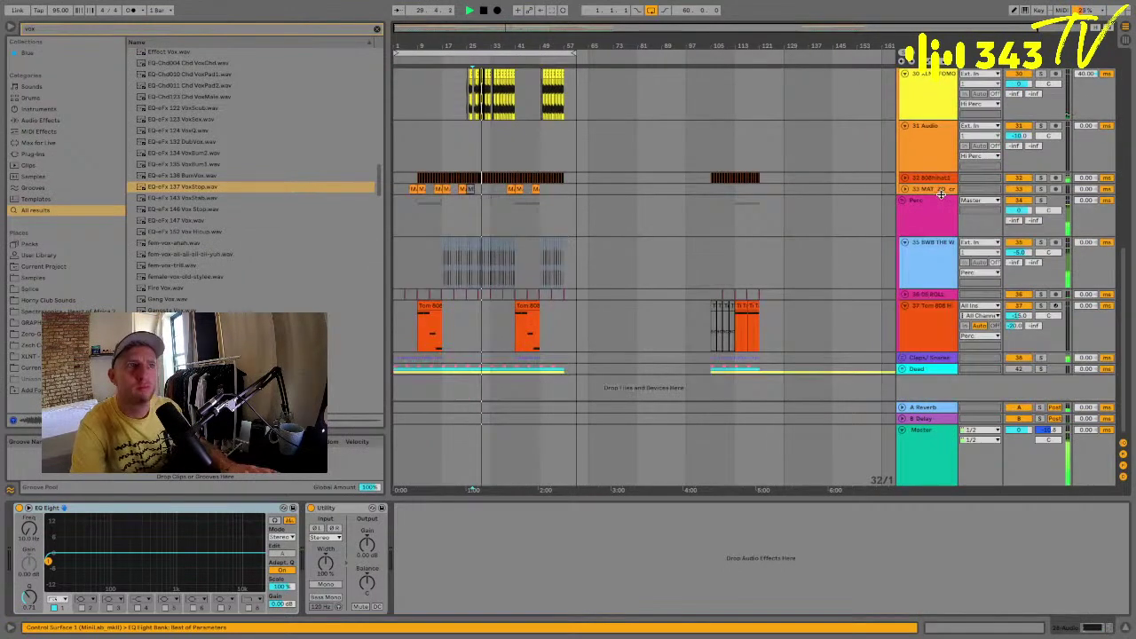
scroll(943, 197, "up", 3)
key("Delete")
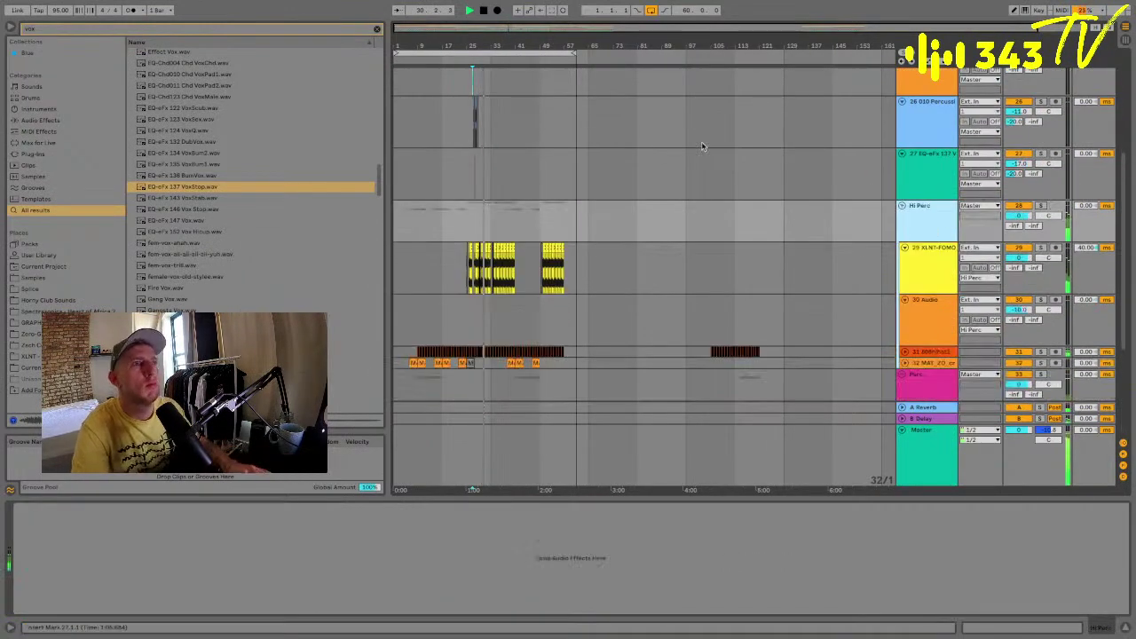
Replay from bar 25 and fold all tracks in the arrangement.
mouse_move(465, 34)
left_mouse_down()
mouse_move(464, 104)
mouse_move(488, 124)
left_mouse_up()
key("space")
left_click(459, 162)
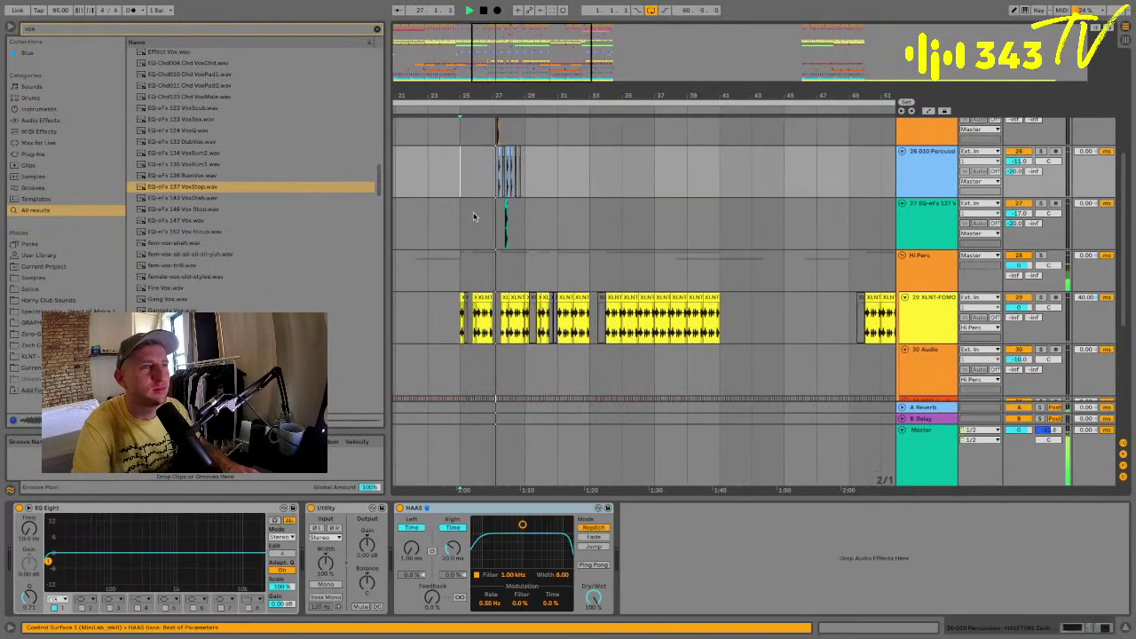
scroll(827, 187, "up", 2)
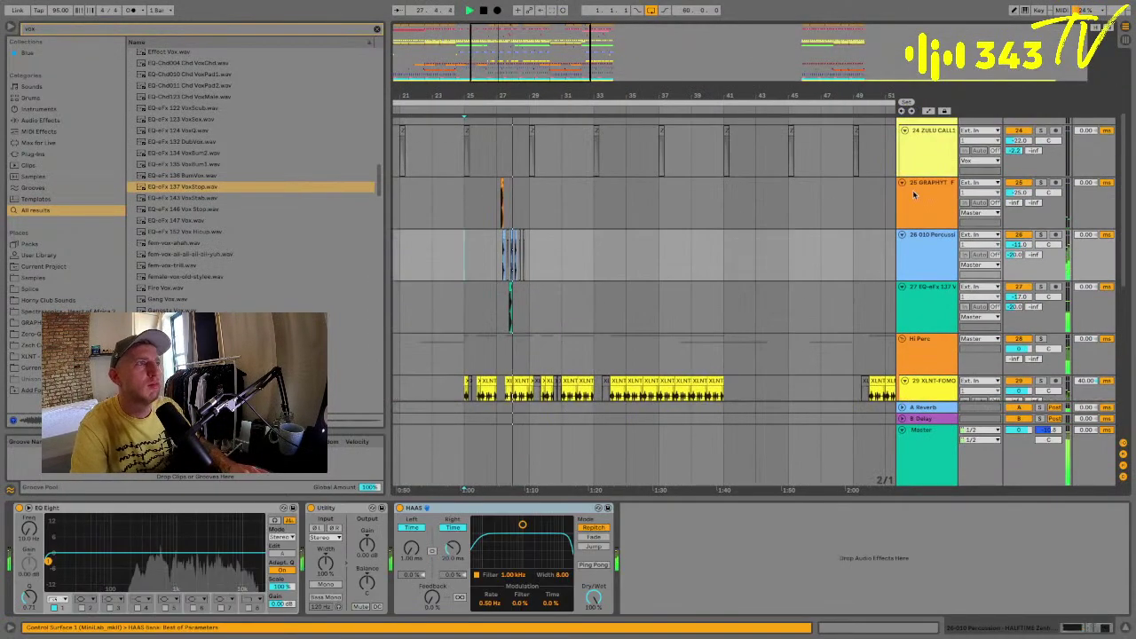
left_click(903, 182, "alt")
left_click_drag(462, 235, 531, 236)
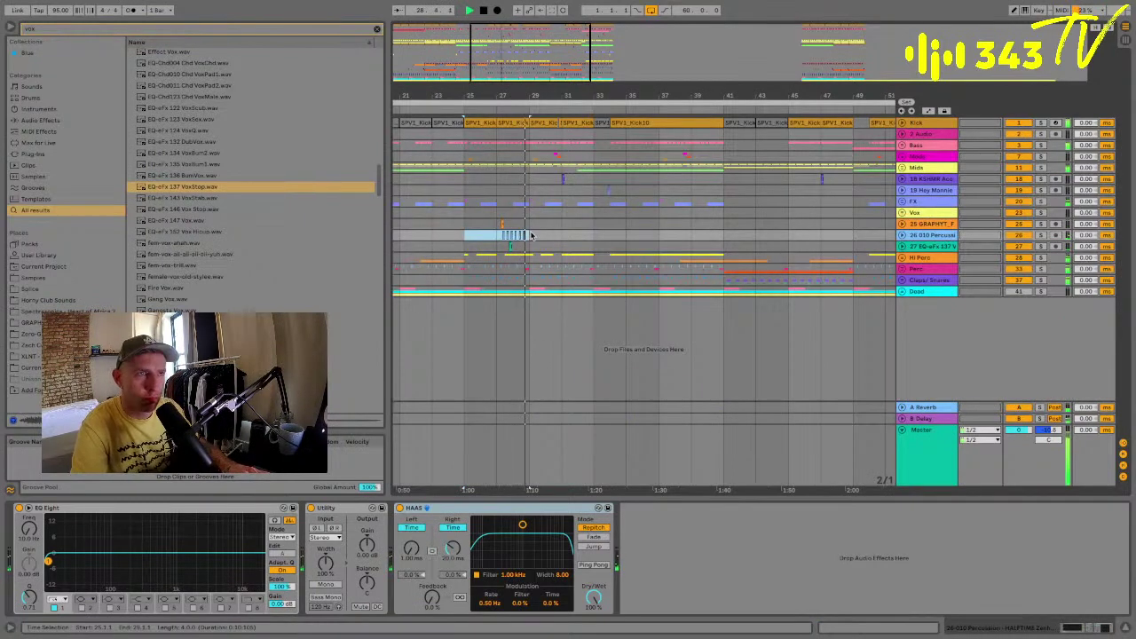
Reactivate the sixth clip on the 010 Percussion track and replay the section.
left_click(514, 234)
key("space")
key("space")
scroll(514, 234, "up", 5)
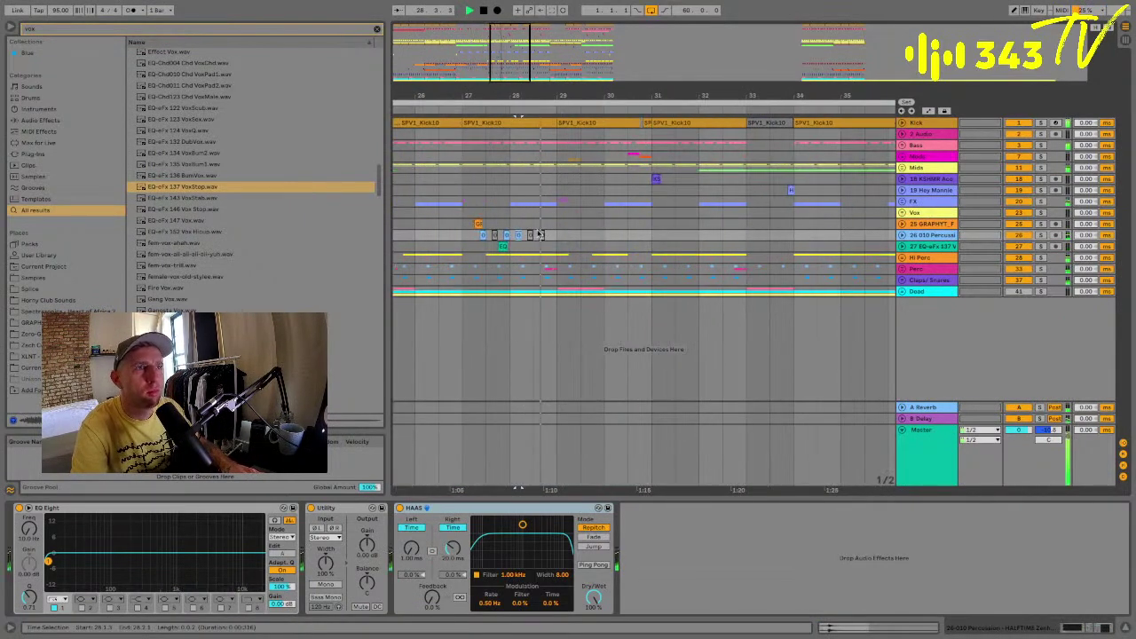
left_click(542, 234)
key("space")
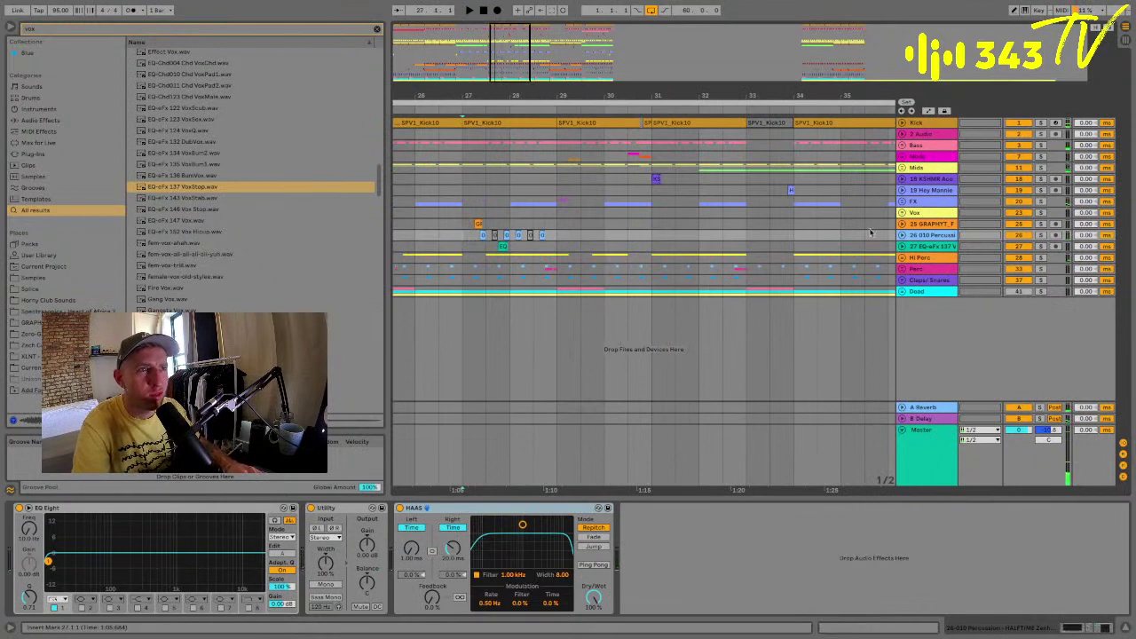
Solo the 010 Percussion track, raise its EQ Eight low cut with Q at 0.17, and replay unsoloed from bar 27.
left_click(1042, 235)
key("space")
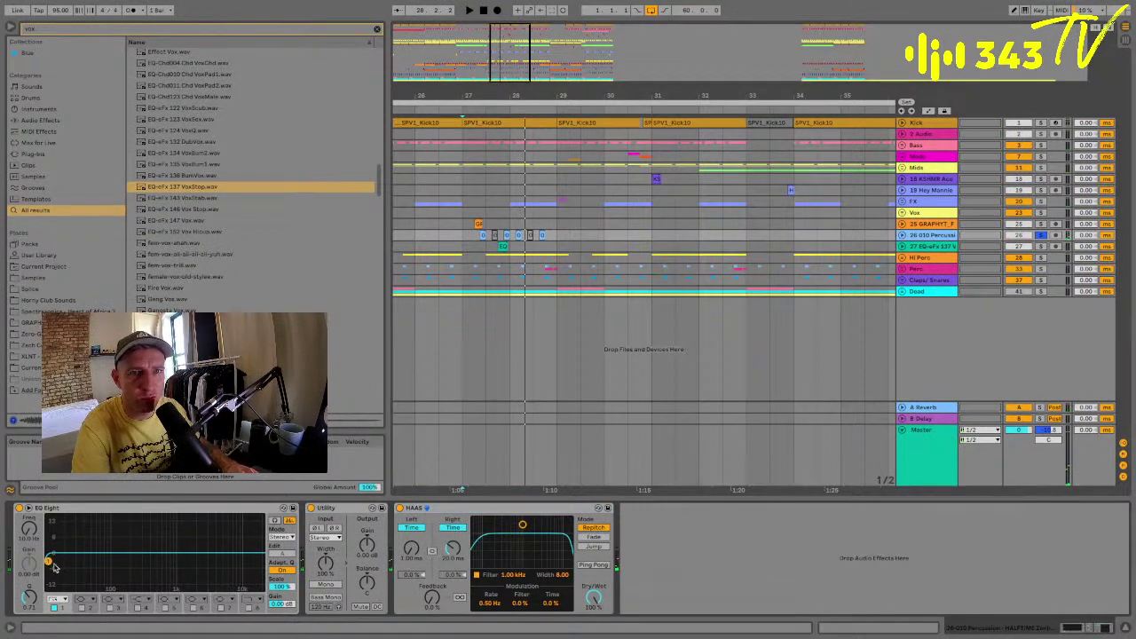
key("space")
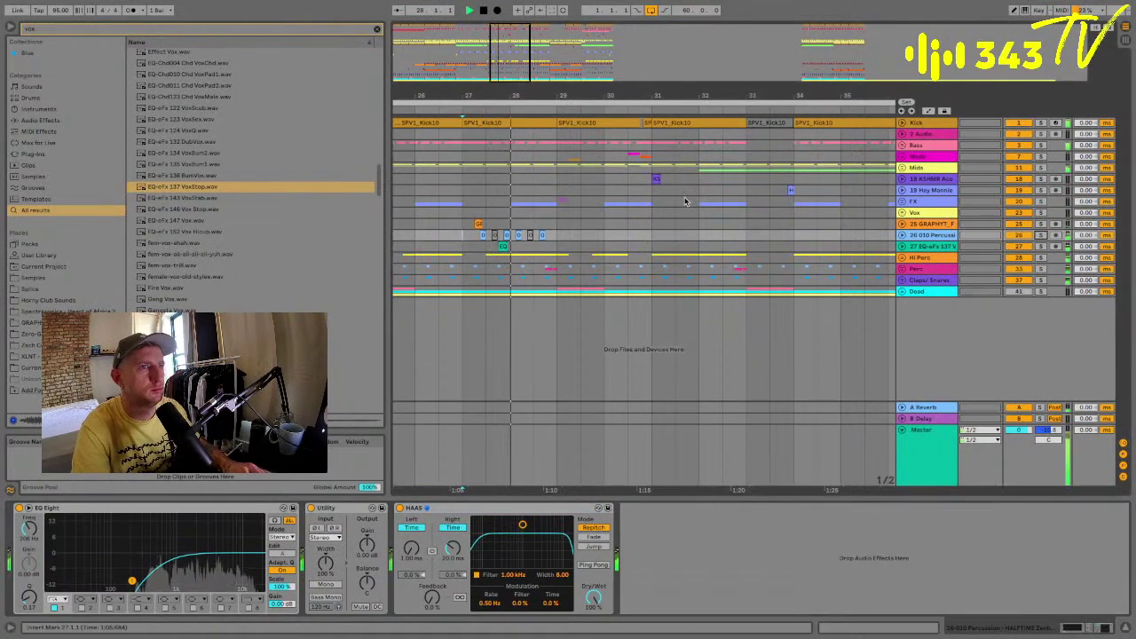
left_click(499, 235)
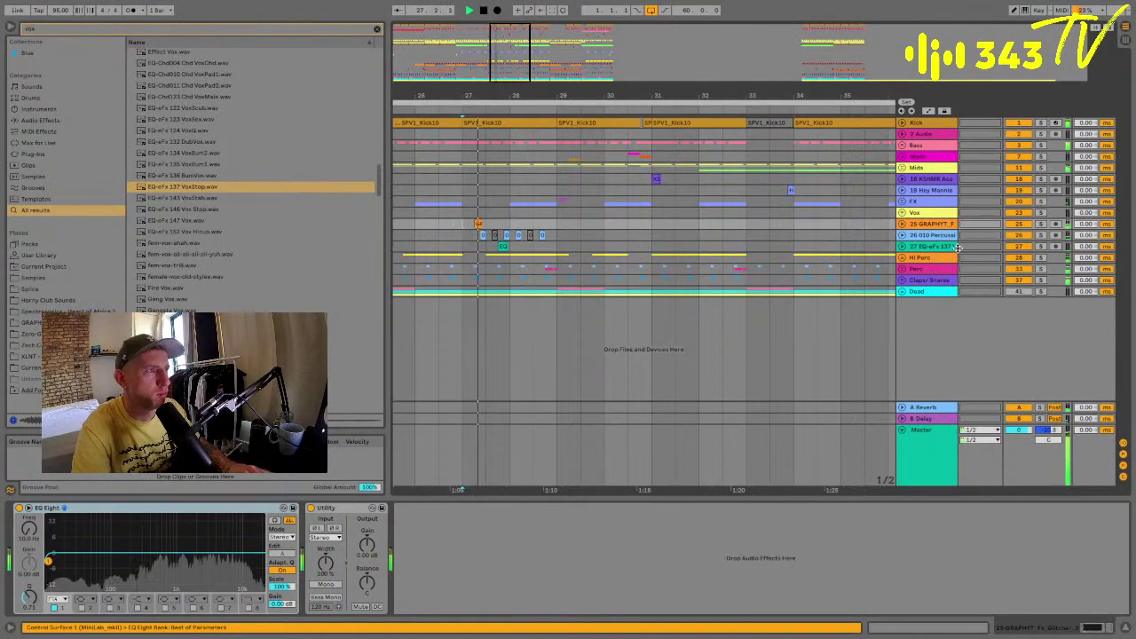
Group the GRAPHYT, 010 Percussion and VoxStop tracks, name the group MODS 2 and fold it.
left_click(930, 225)
left_click(924, 236, "super")
left_click(919, 248, "super")
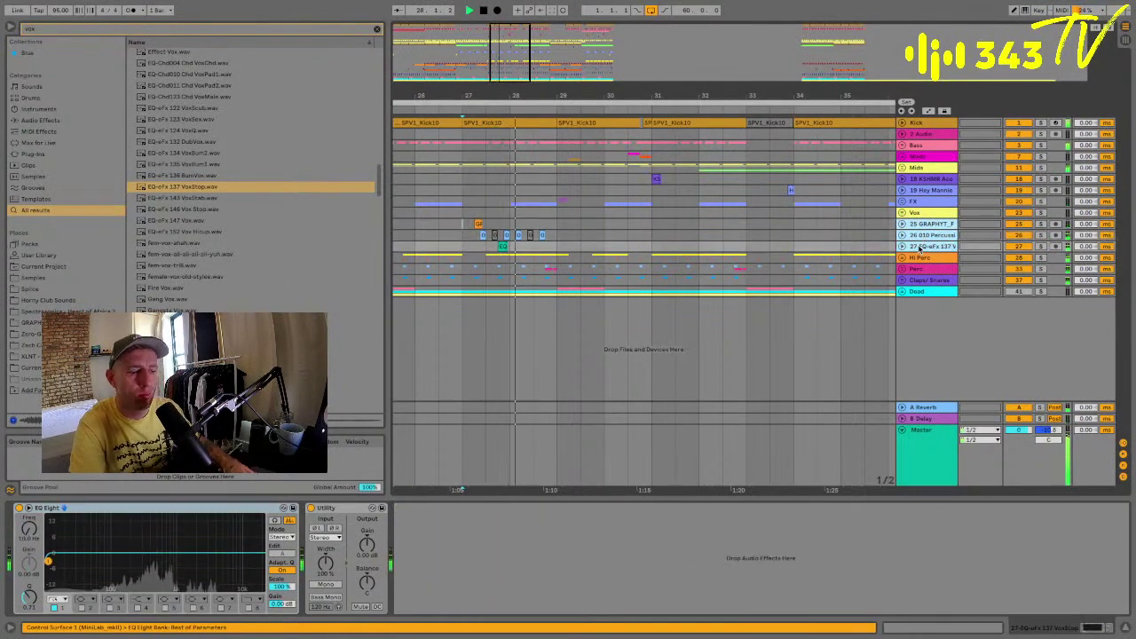
key("super+g")
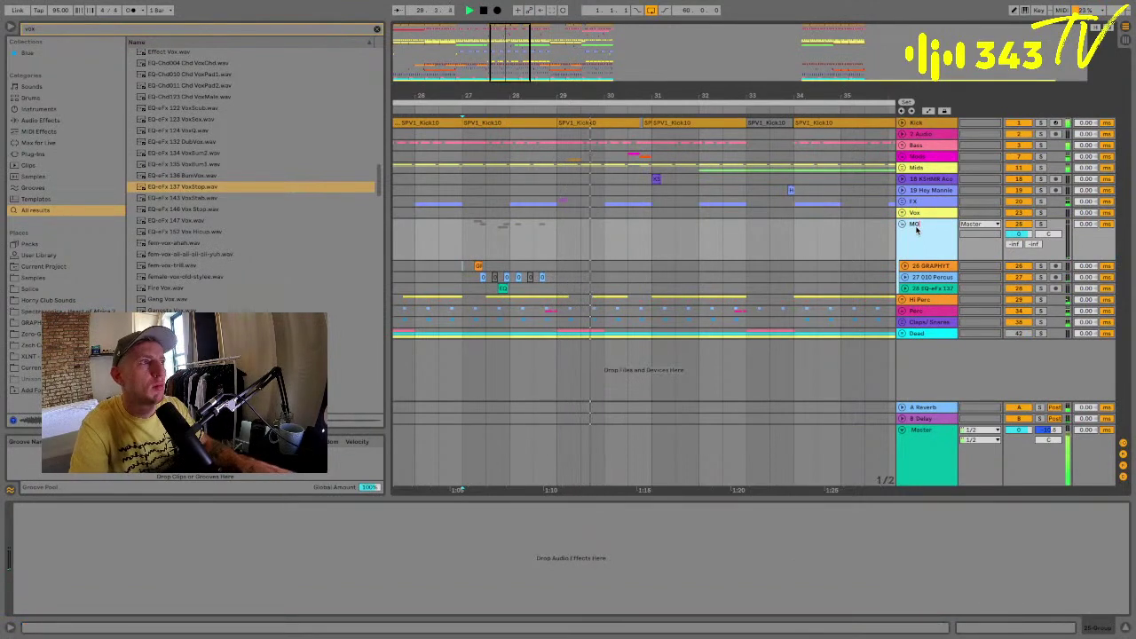
left_click(917, 229)
type("MODS 2")
key("Return")
left_click(901, 224)
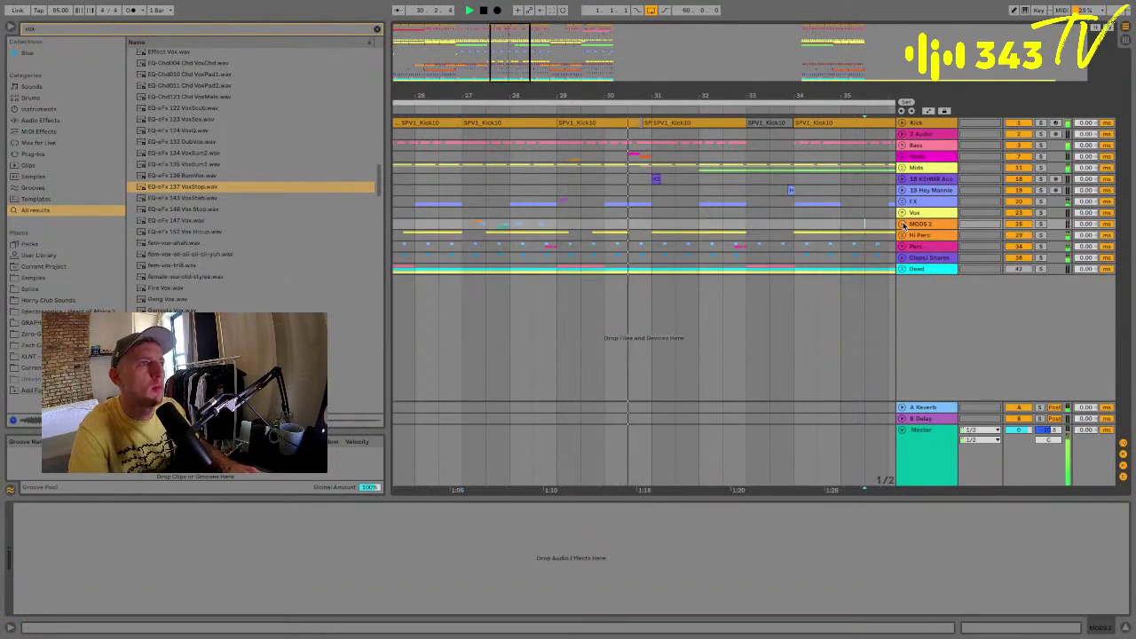
Replay from bar 27 and duplicate bars 25 to 29 of the MODS 2 group into bars 29 to 33.
left_click_drag(468, 229, 538, 224)
key("space")
key("space")
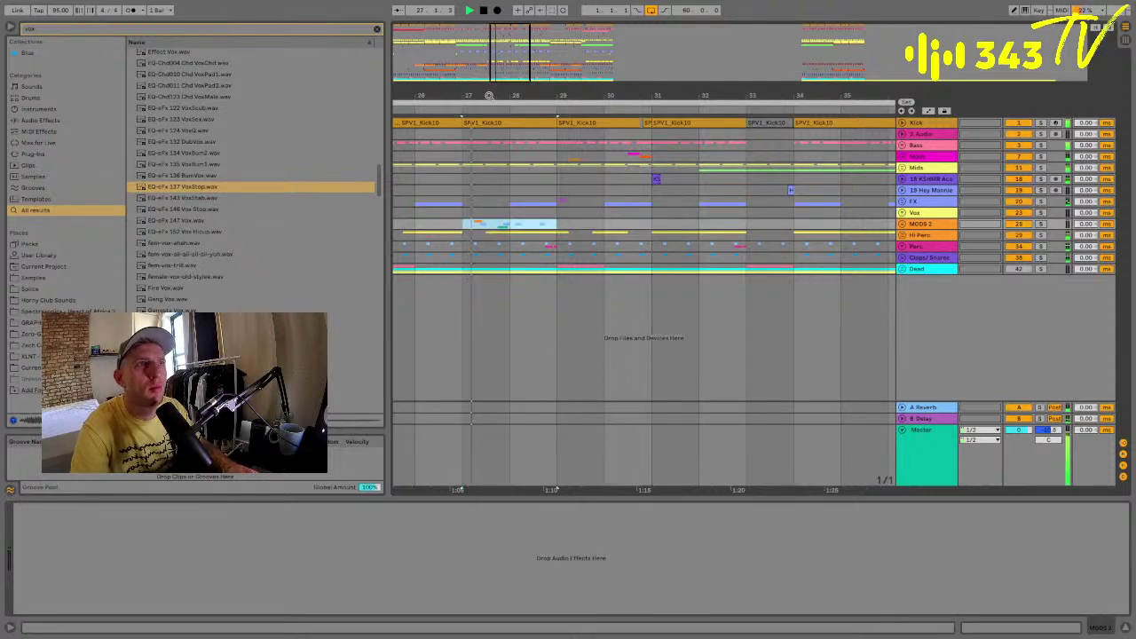
left_click(493, 102)
left_click_drag(494, 92, 495, 88)
scroll(447, 234, "left", 3)
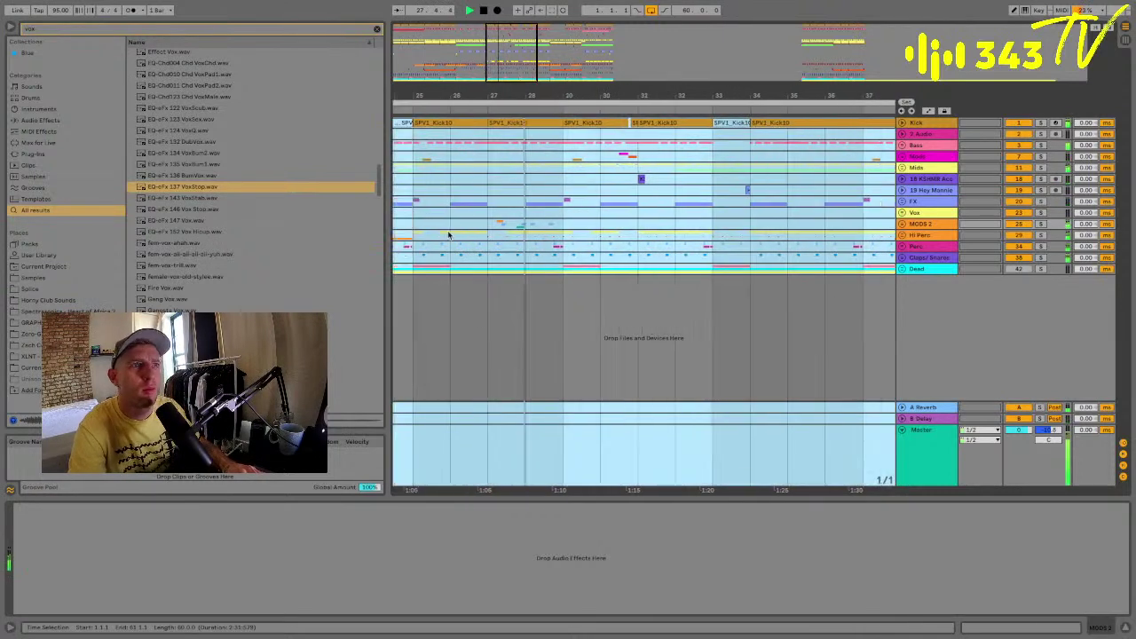
left_click(472, 230)
mouse_move(477, 229)
left_mouse_down()
mouse_move(618, 217)
mouse_move(484, 221)
left_mouse_up()
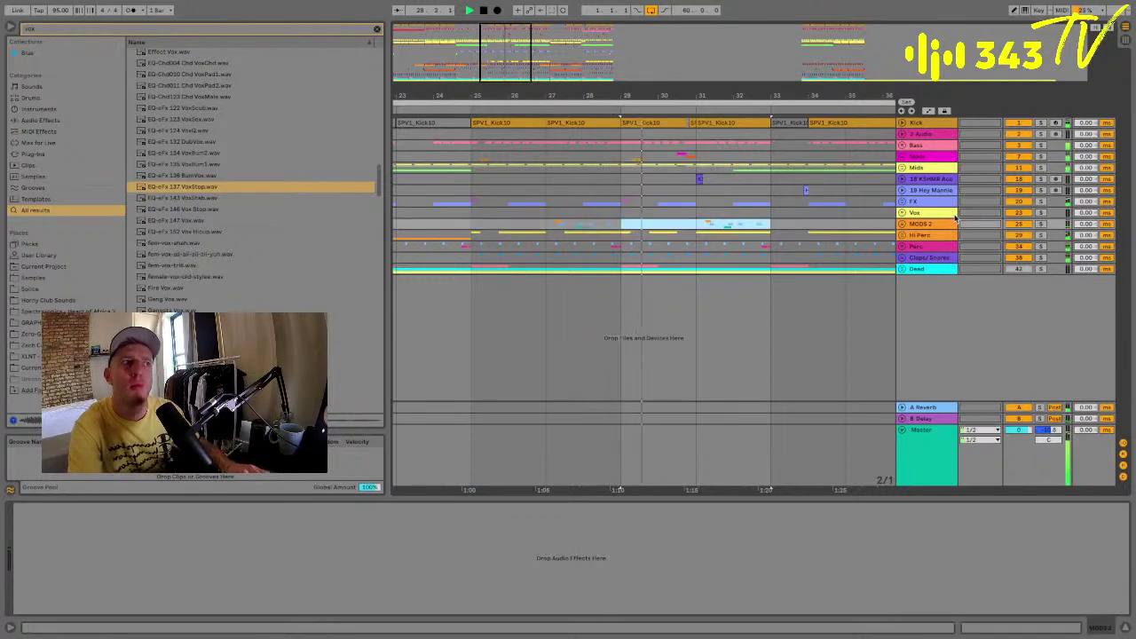
Save the set and duplicate bars 25 to 33 of the MODS 2 group into bars 33 to 41.
key("ctrl+d")
key("ctrl+s")
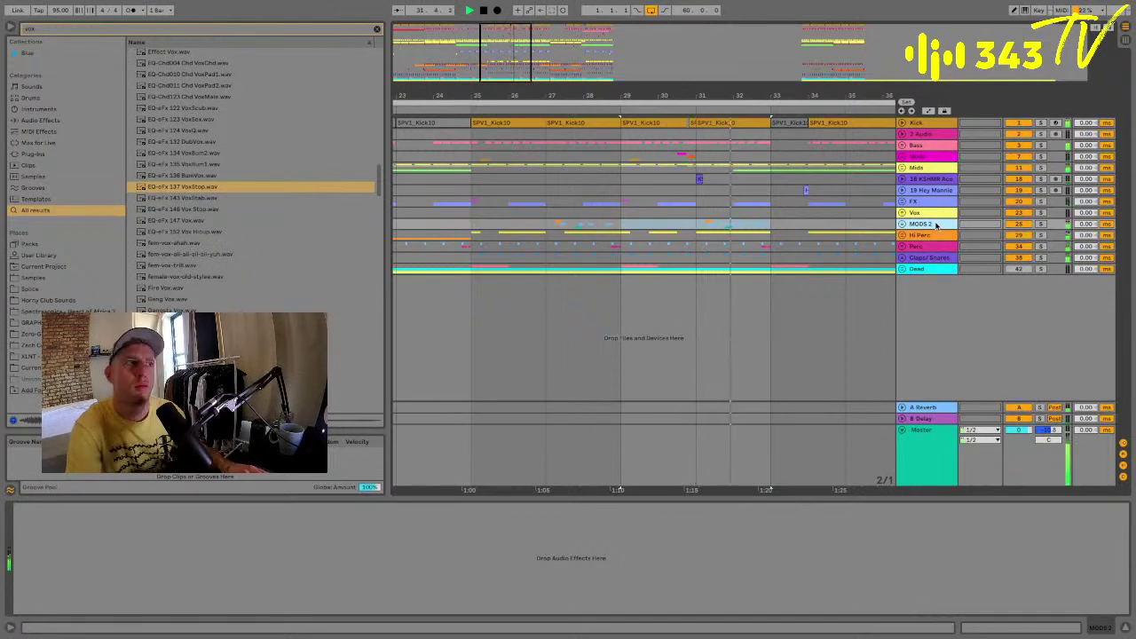
left_click_drag(574, 99, 574, 81)
left_click(619, 207)
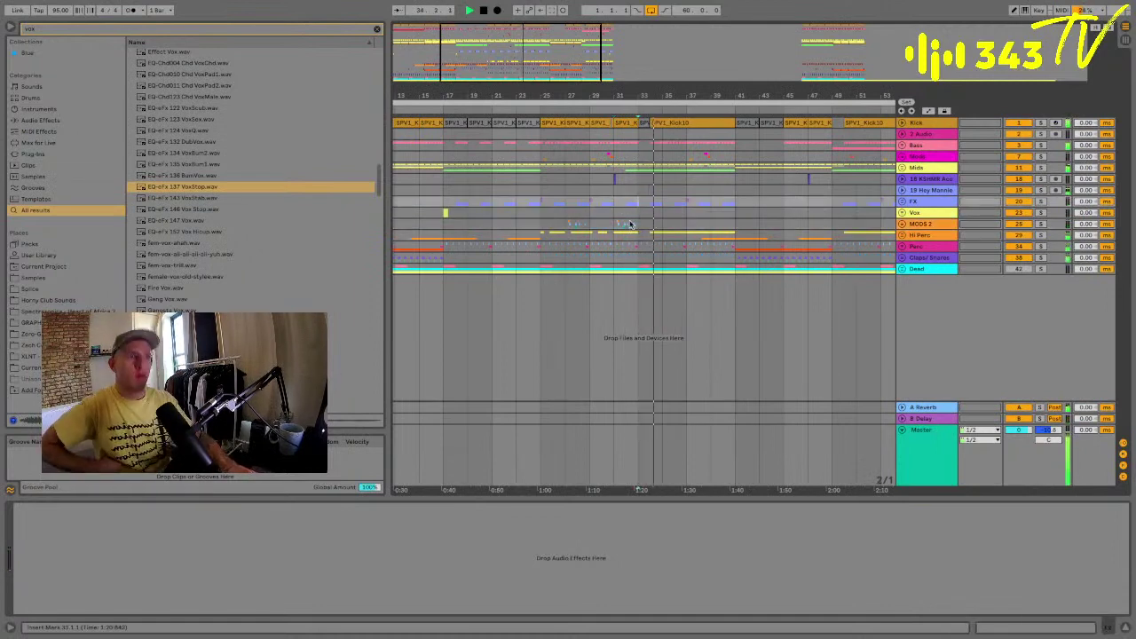
left_click_drag(541, 223, 647, 225)
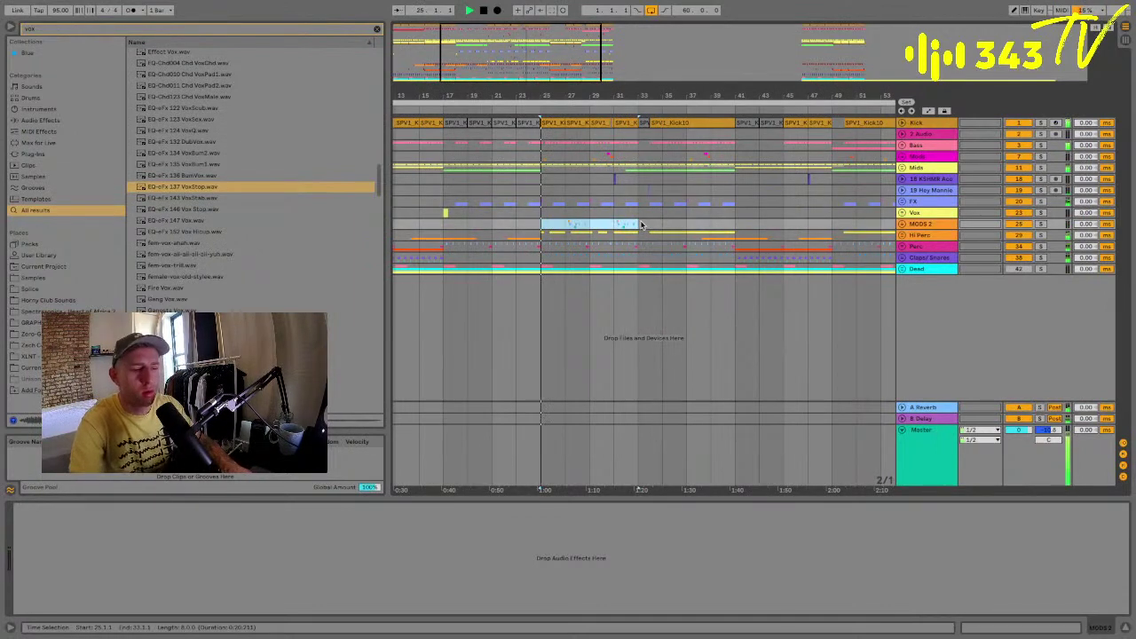
left_click(640, 225)
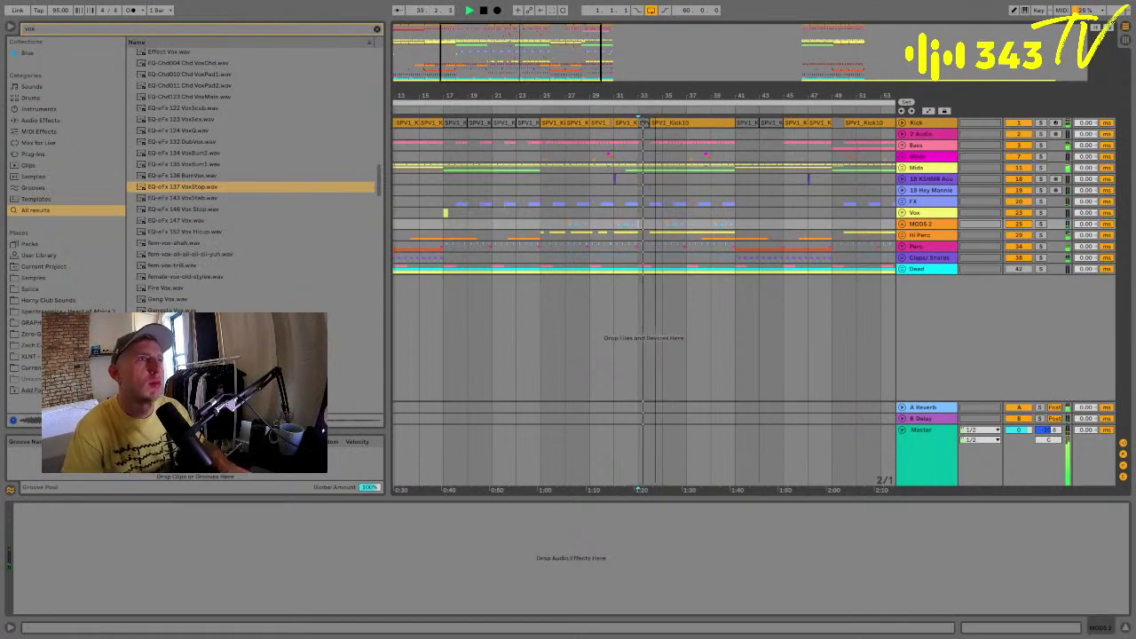
Unfold the MODS 2 and Mids groups and the 17 Serum track, and play the Serum 2 part around bar 33.
scroll(678, 122, "up", 4)
left_click(902, 225)
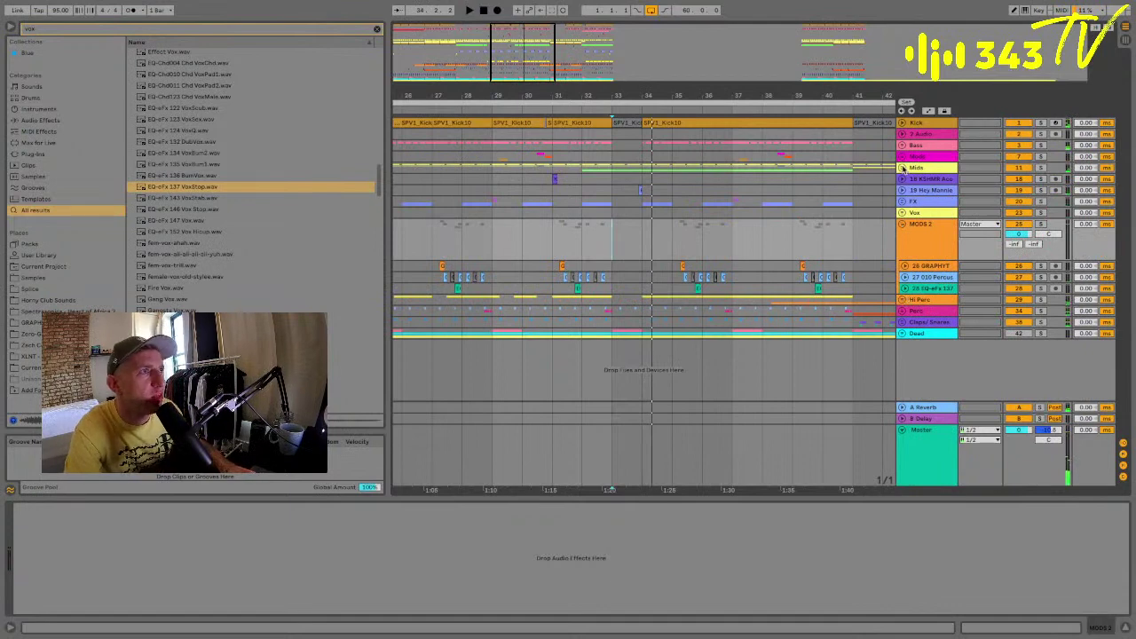
left_click(902, 168)
left_click(904, 205)
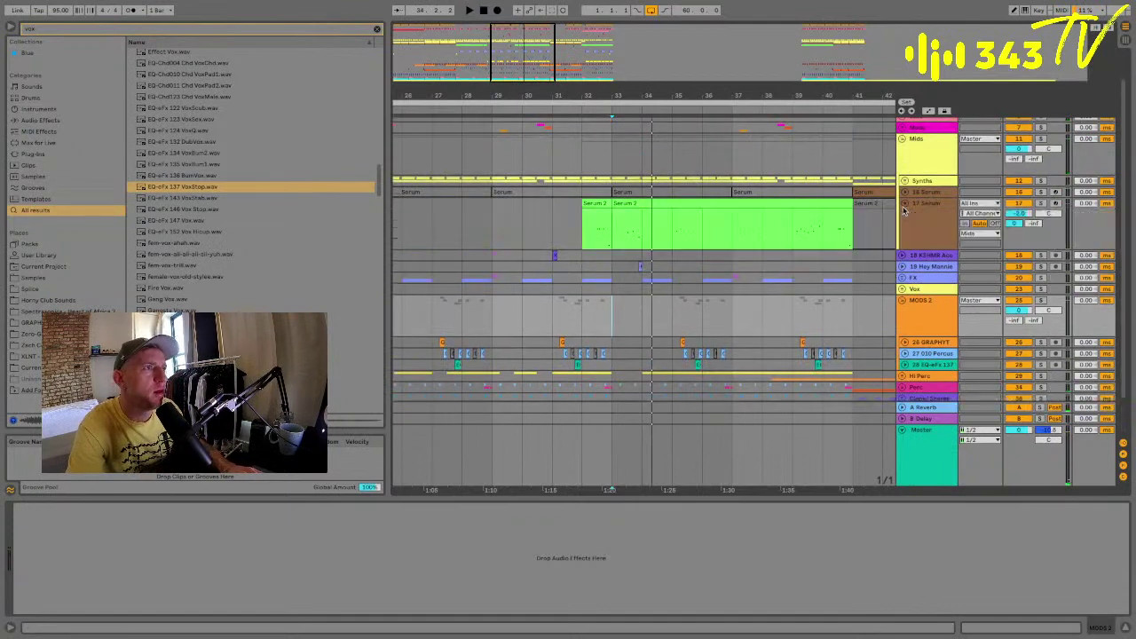
left_click(603, 213)
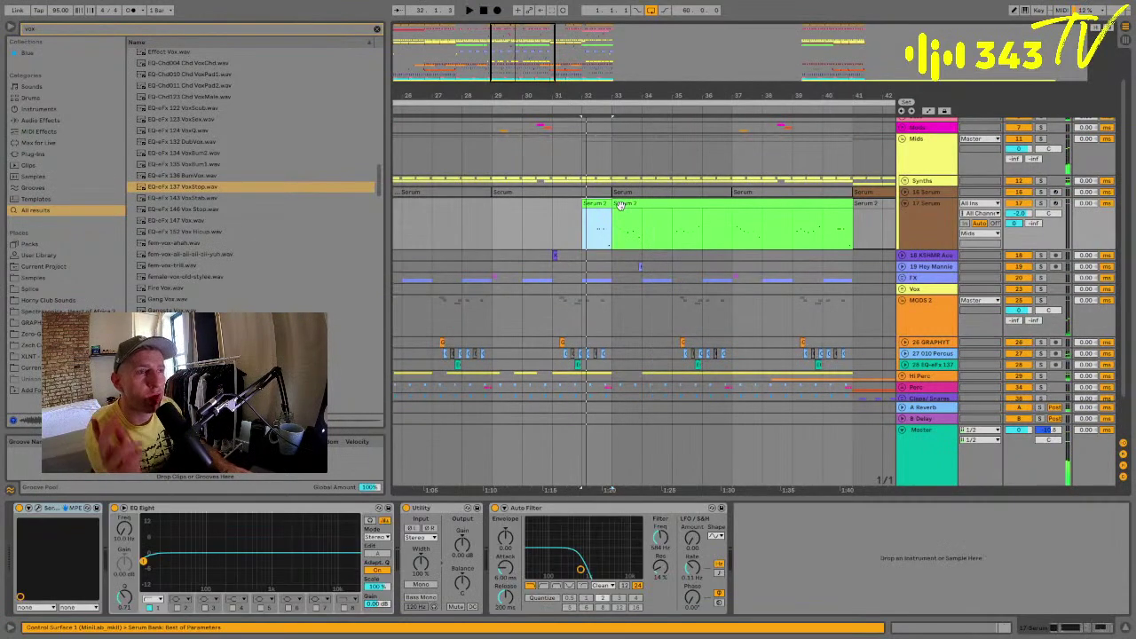
key("space")
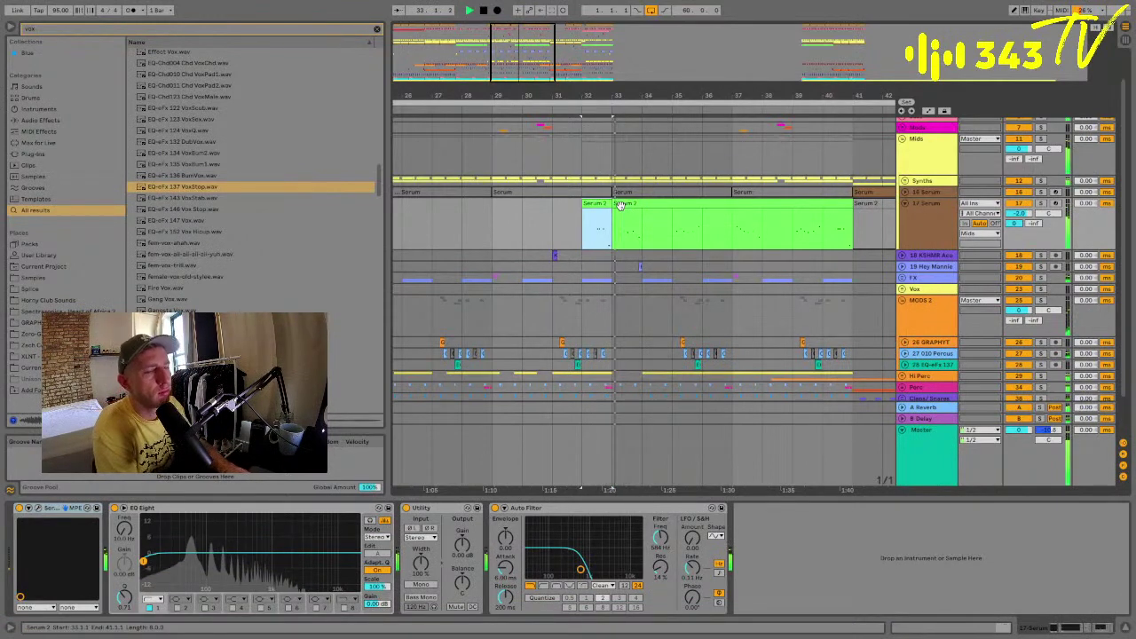
Split the long Serum 2 clip on the 17 Serum track at bar 34 and deactivate the part after it.
left_click(646, 228)
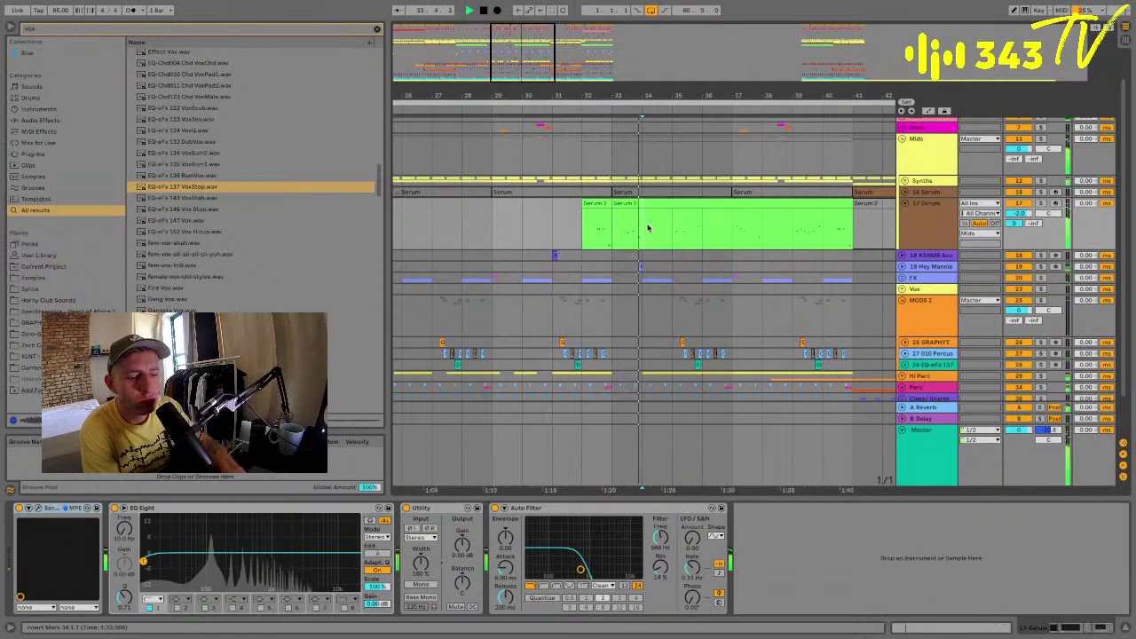
left_click(659, 210)
key("0")
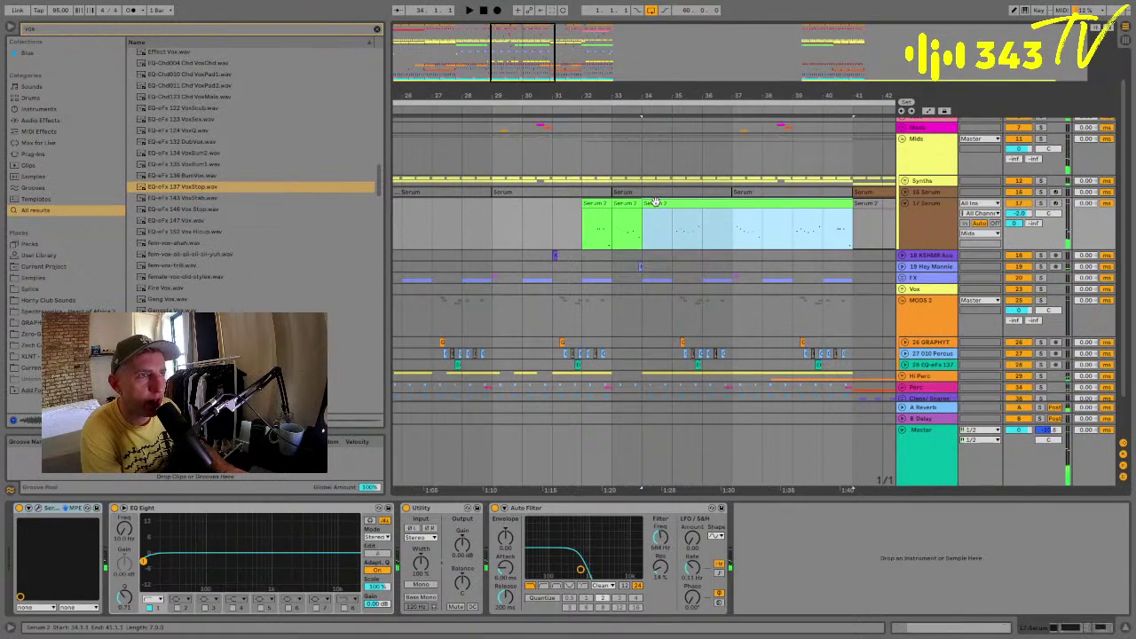
Deactivate the last note inside the Serum 2 clip at bar 33 and shrink the note editor away.
double_click(633, 203)
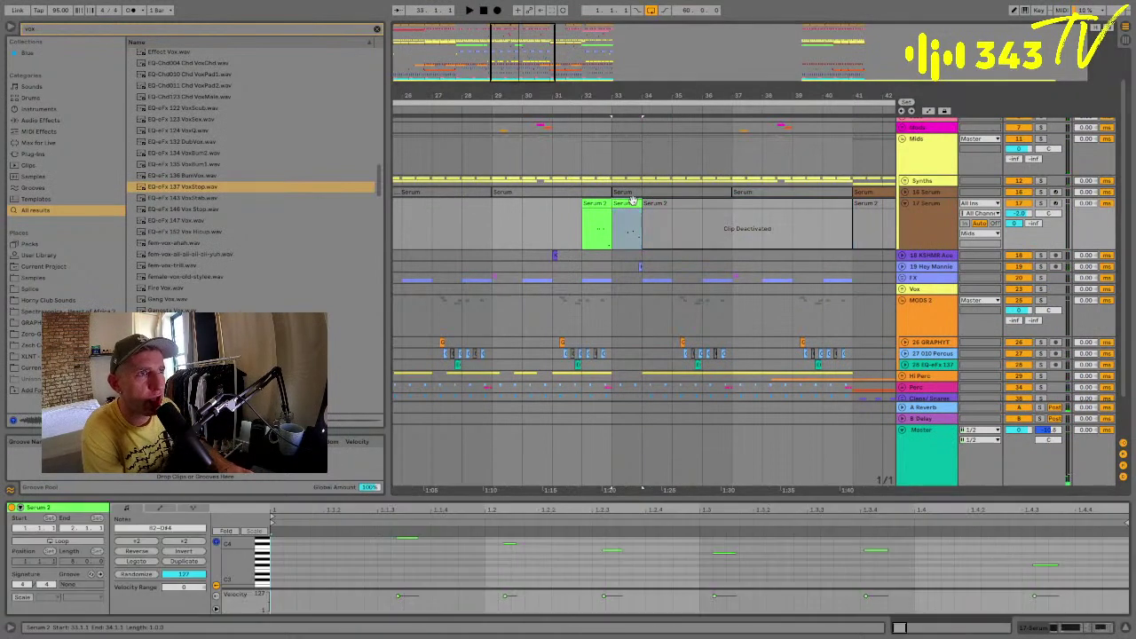
left_click_drag(636, 495, 377, 283)
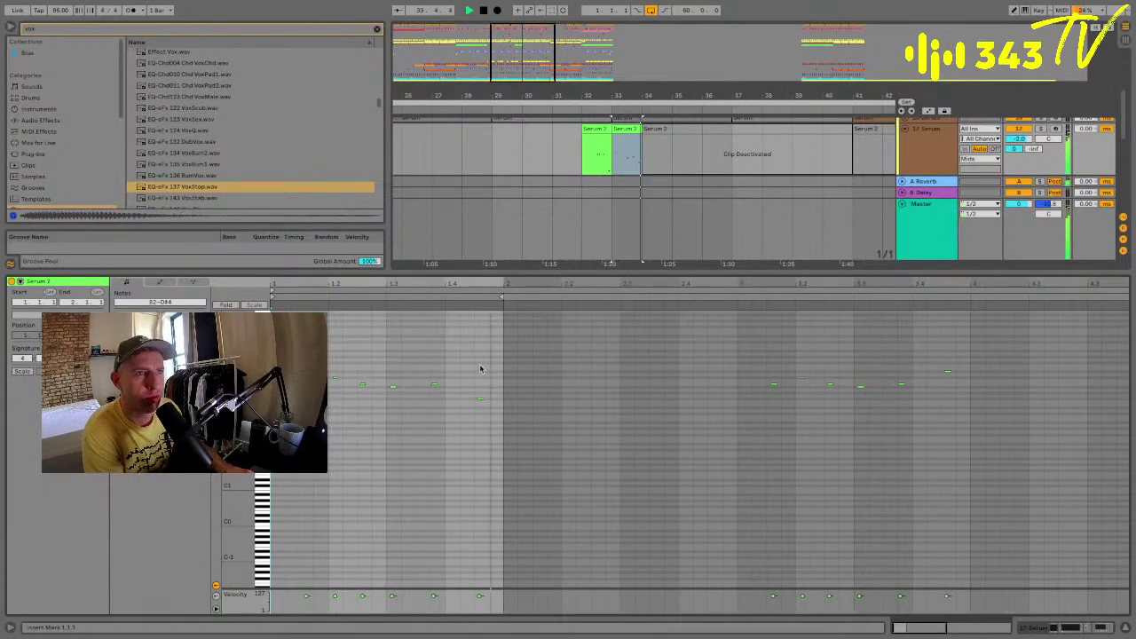
left_click(510, 441)
left_click(497, 445)
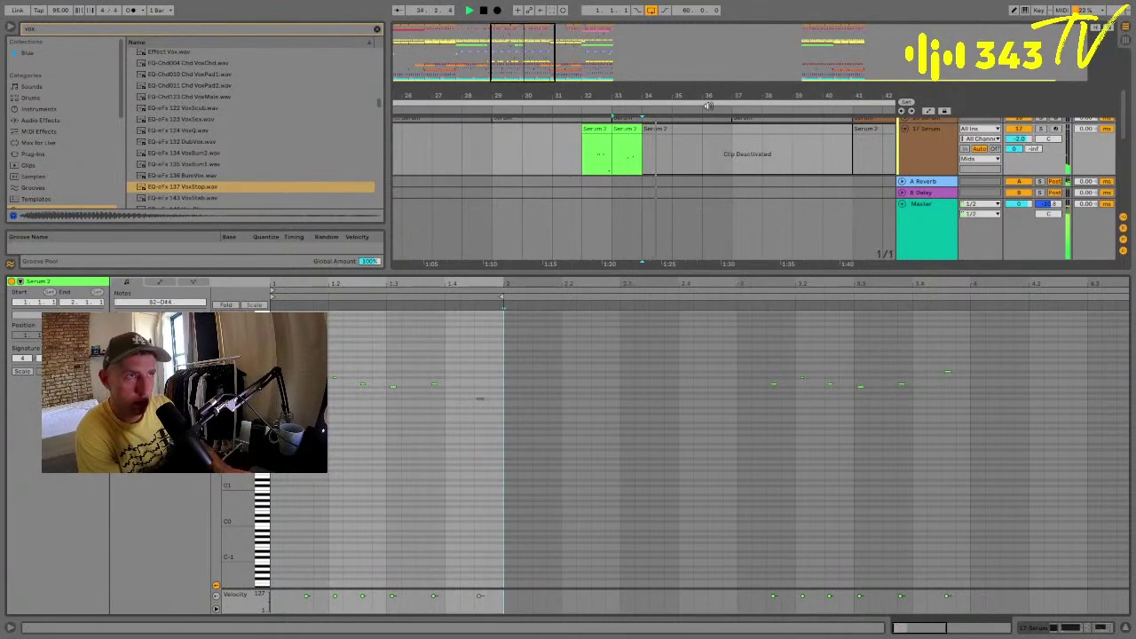
left_click(626, 130)
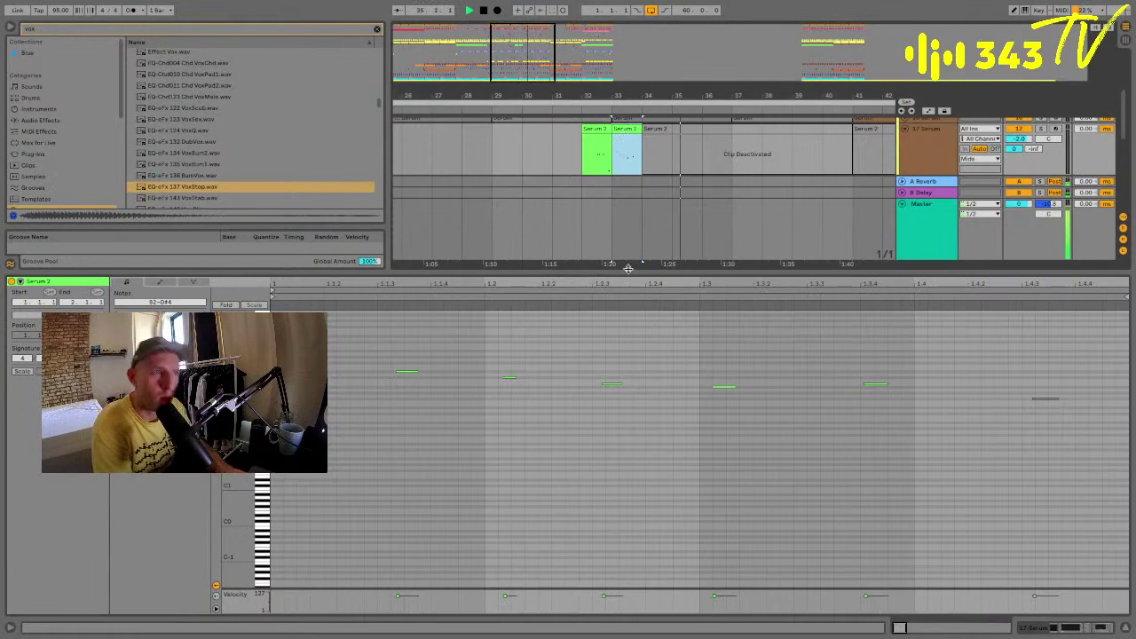
left_click_drag(629, 269, 632, 612)
Fold all the tracks and groups, and save the set.
left_click(914, 191)
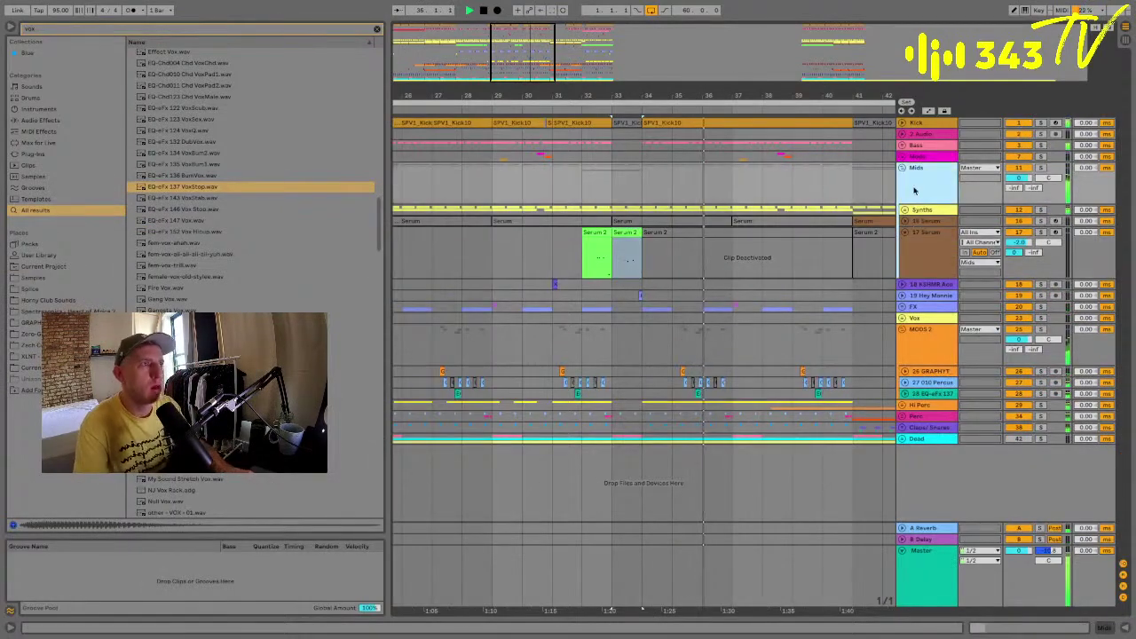
key("alt+u")
key("super+s")
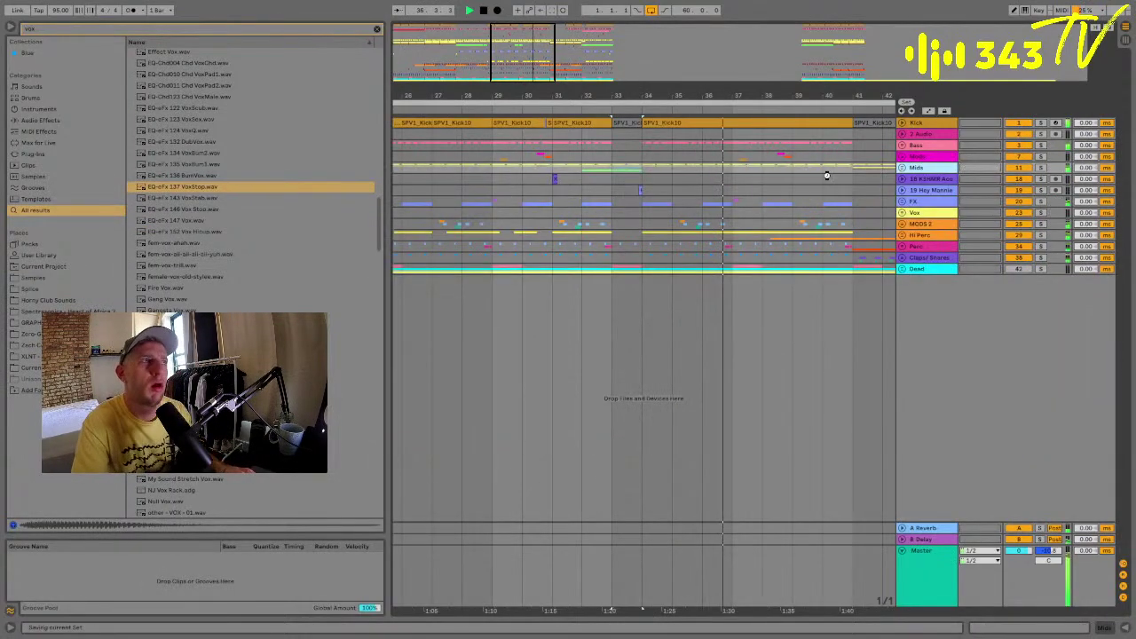
Unfold the MODS 2 group and its EQ-eFx 137 VoxStop track, audition that track soloed from bar 28, and show its devices.
scroll(683, 95, "down", 3)
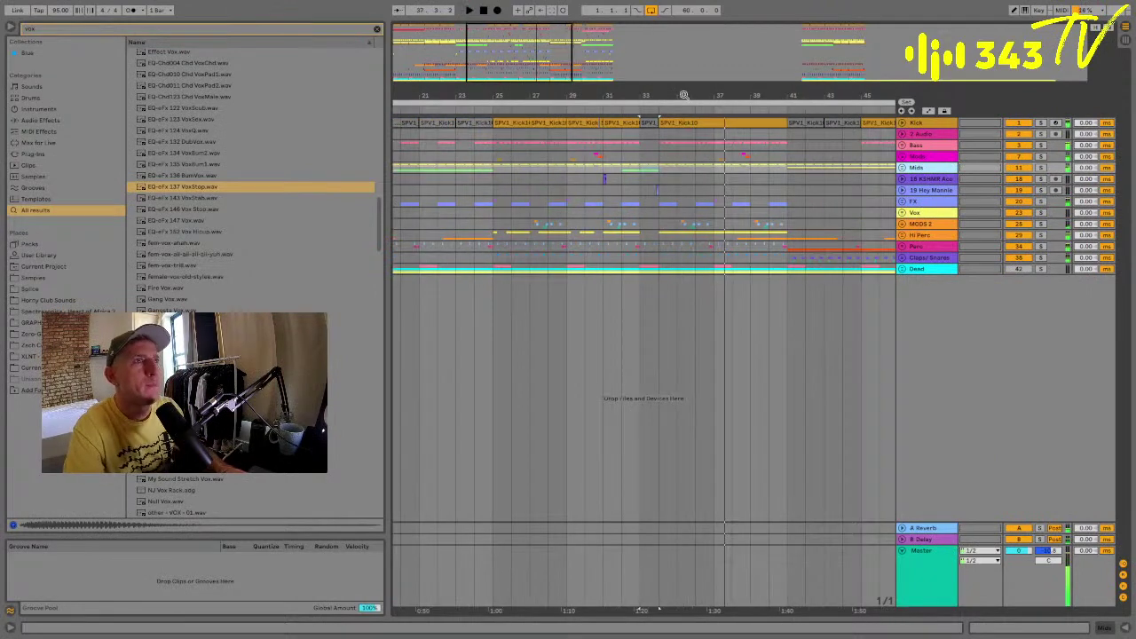
left_click(902, 227)
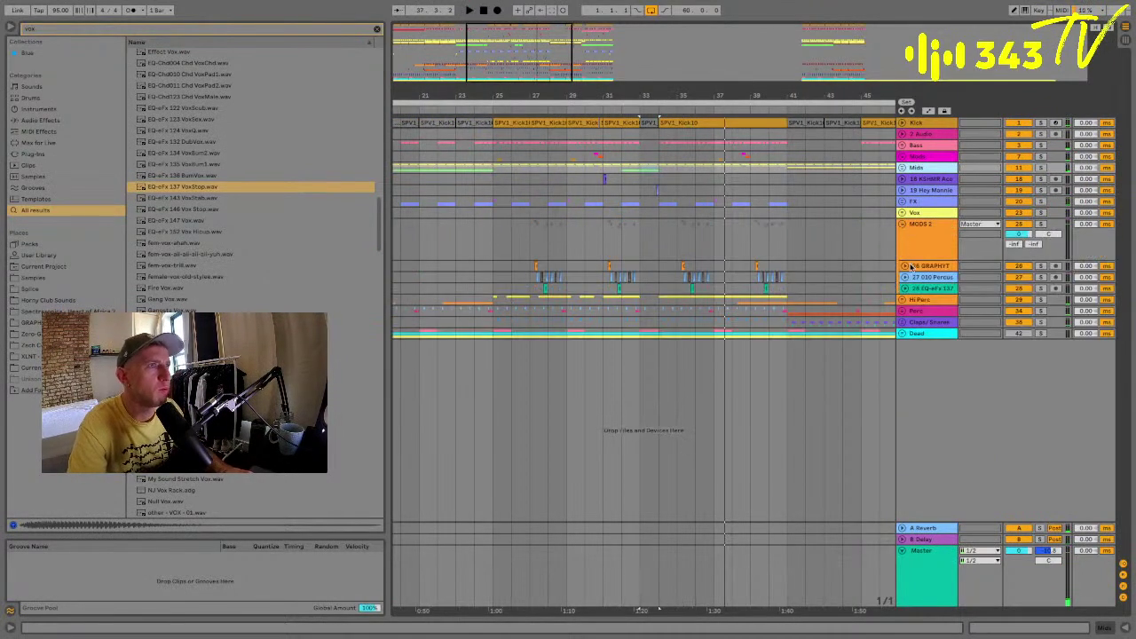
left_click(911, 278)
left_click(904, 267)
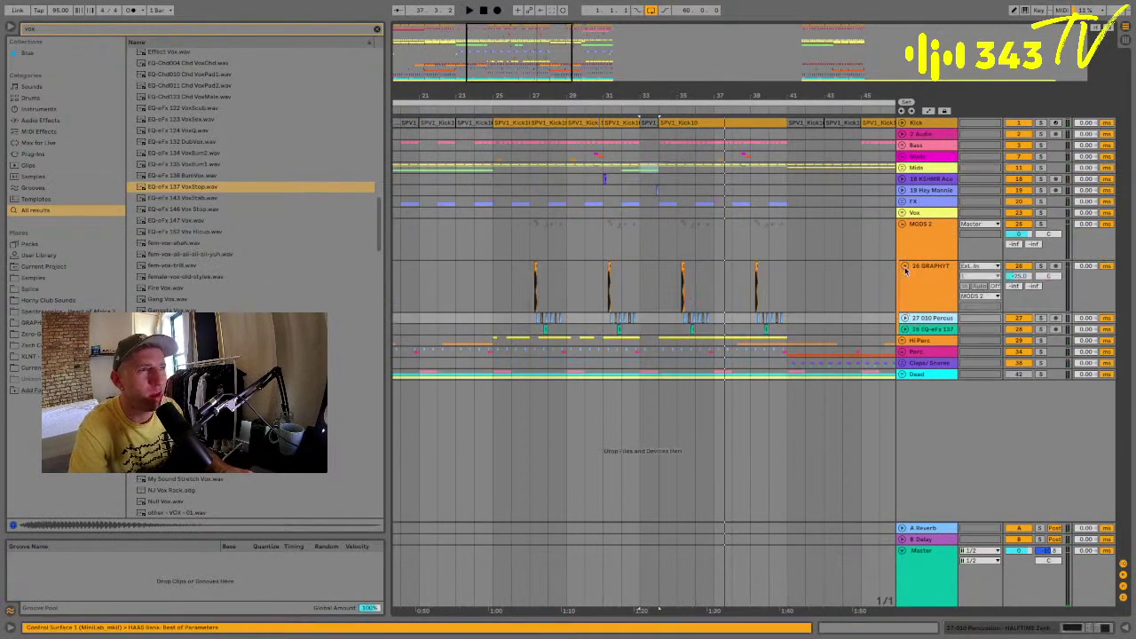
left_click(904, 267)
left_click(916, 286)
left_click(905, 288)
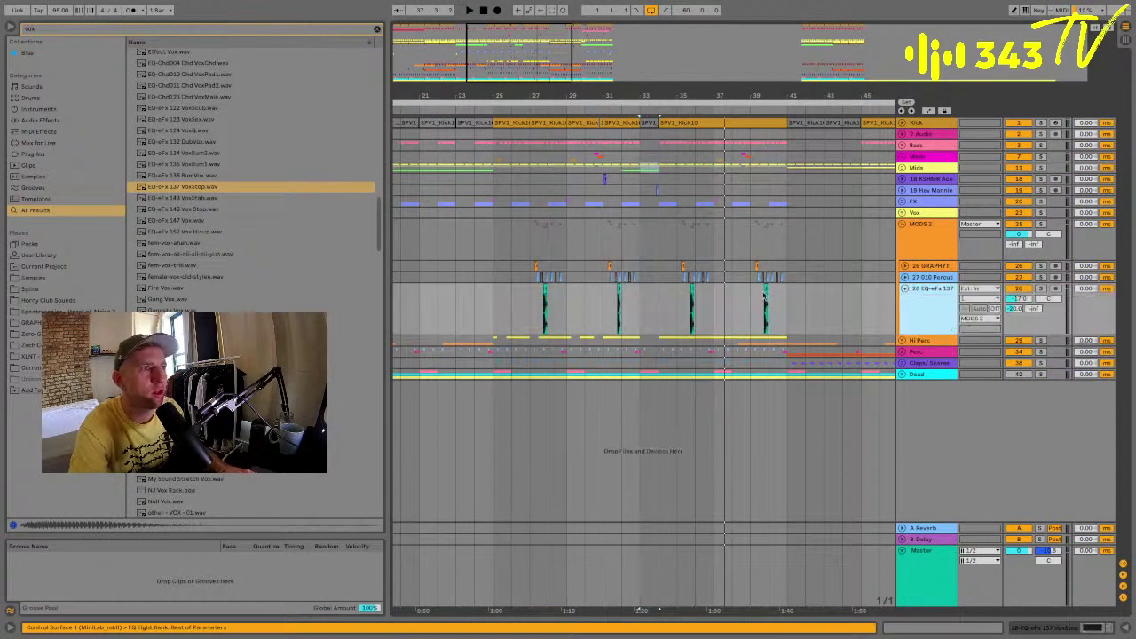
left_click(543, 293)
key("space")
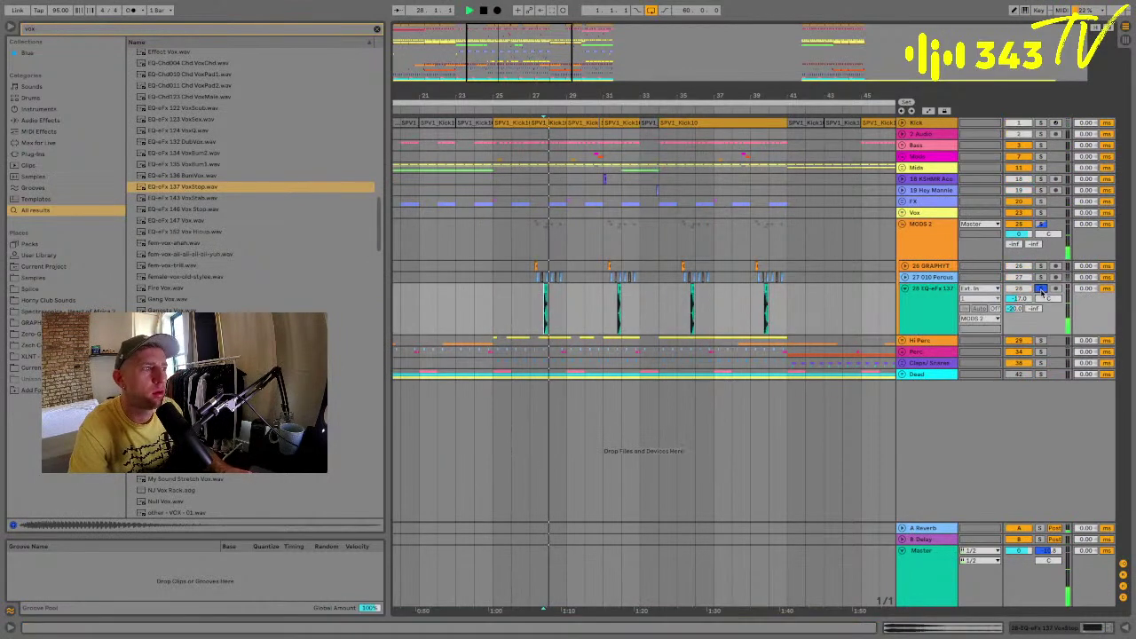
left_click(1053, 628)
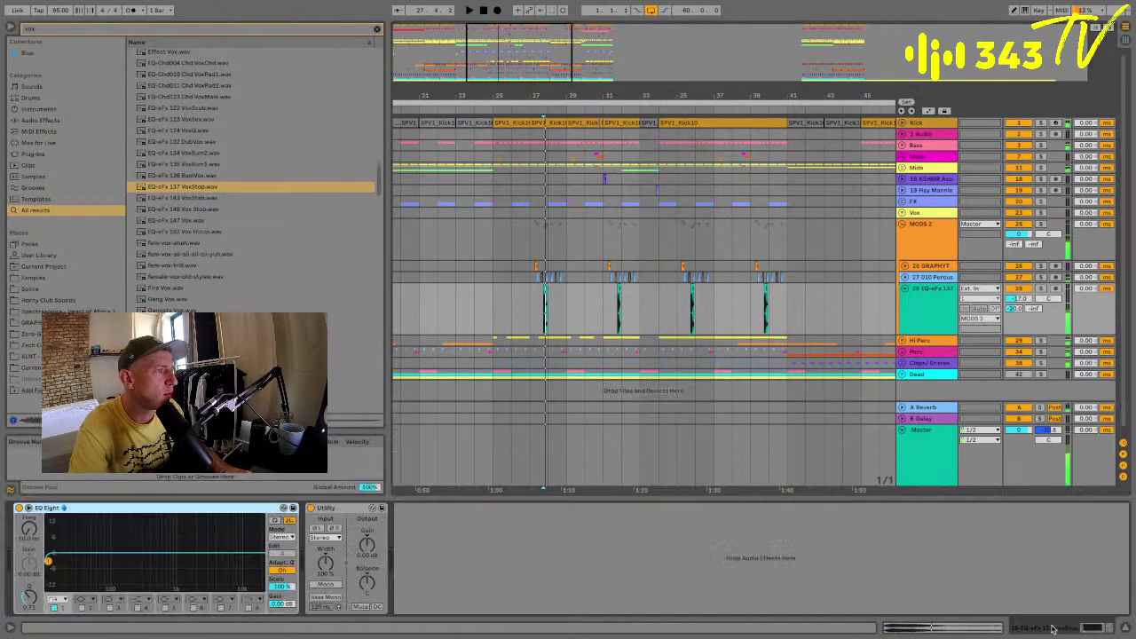
Transpose the second VoxStop clip, late in bar 31, and replay it.
left_click(618, 292)
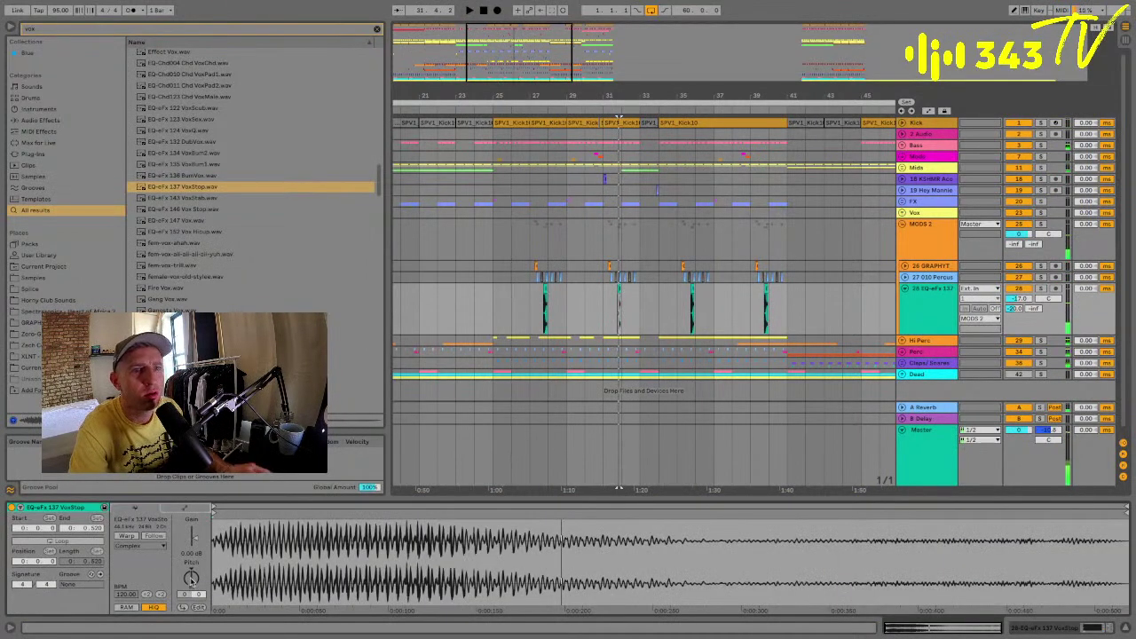
key("space")
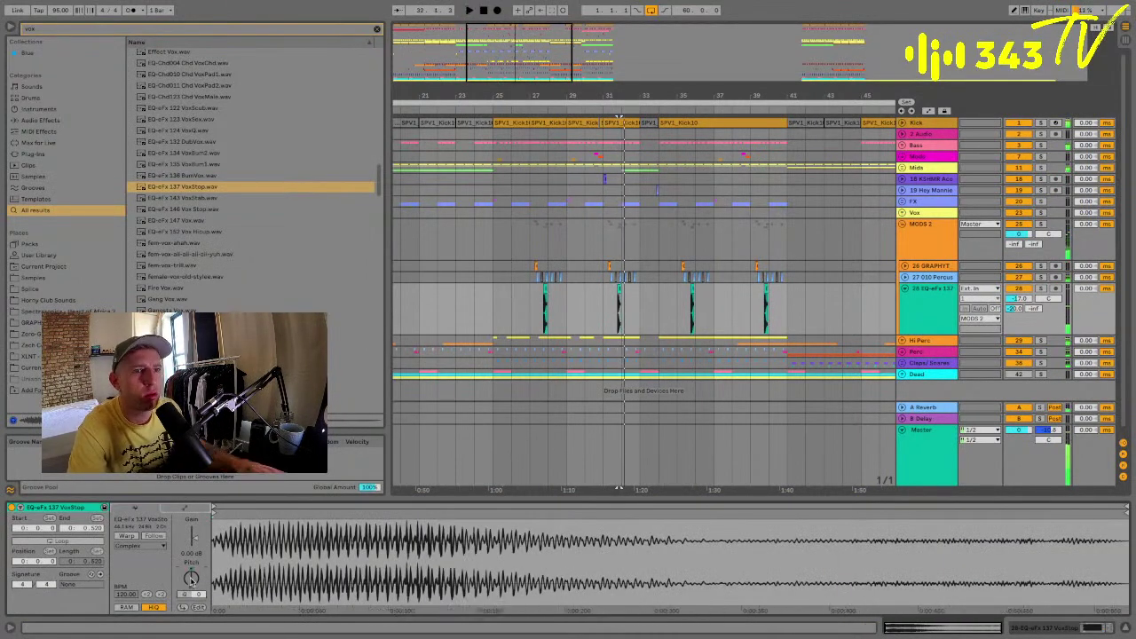
key("space")
Search the browser for delay and add the Delay device after Utility on the EQ-eFx 137 VoxStop track.
left_click(692, 321)
left_click(928, 309)
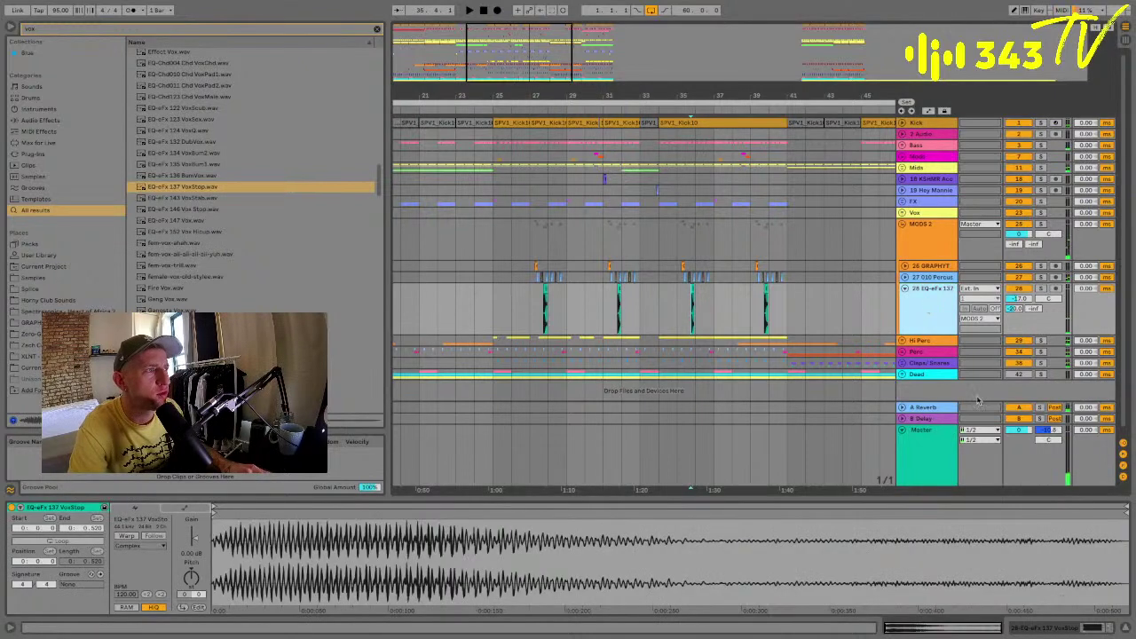
key("shift+Tab")
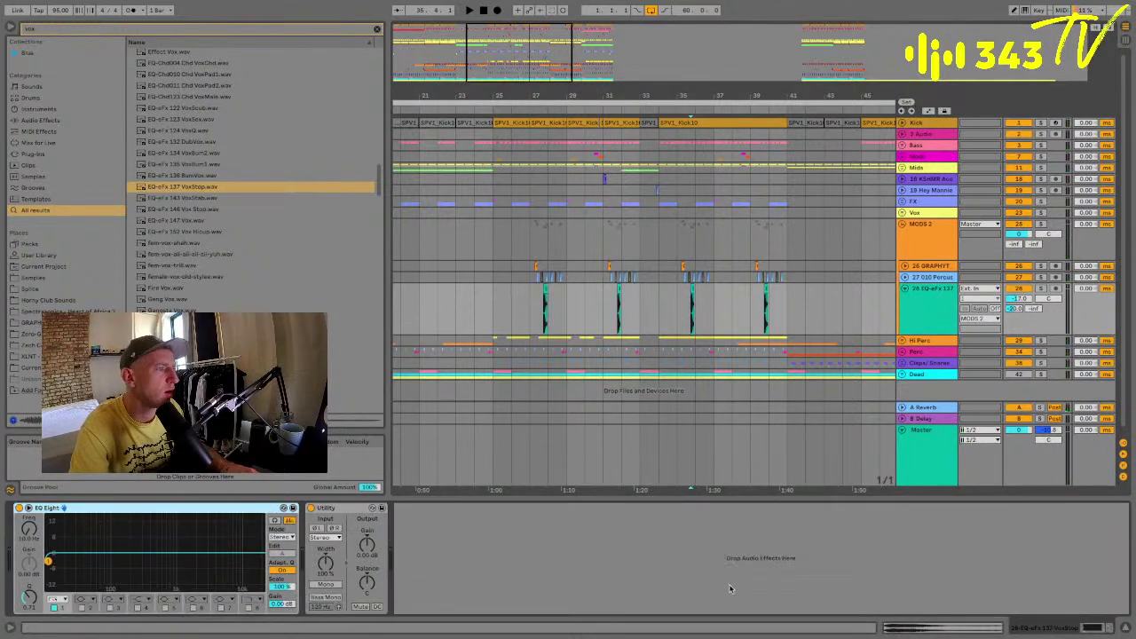
left_click(50, 28)
type("delay")
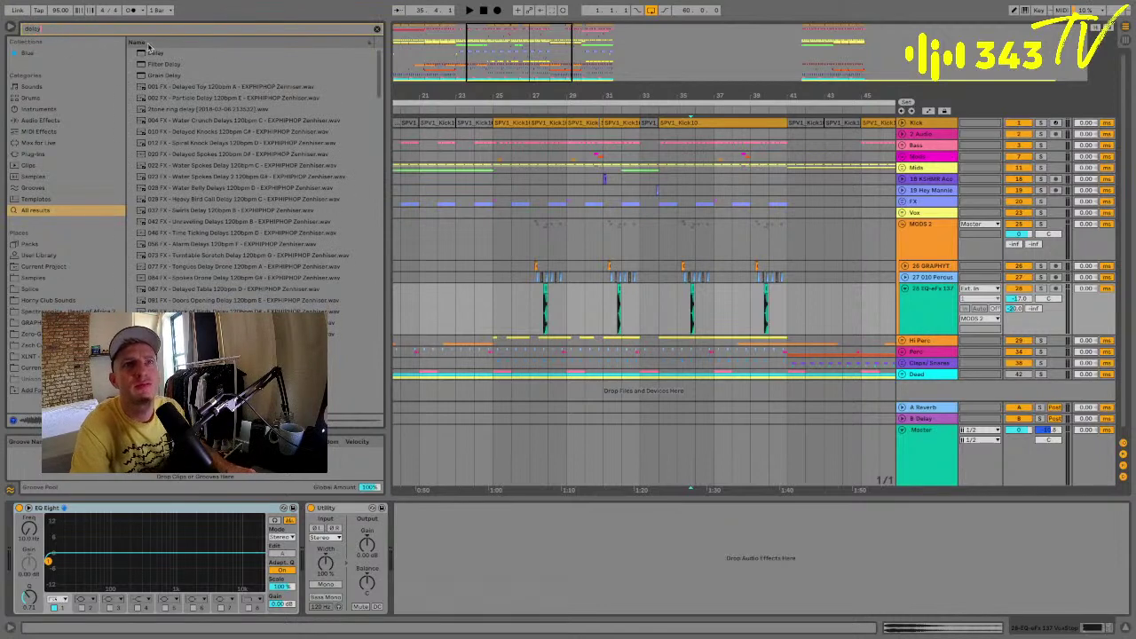
double_click(152, 52)
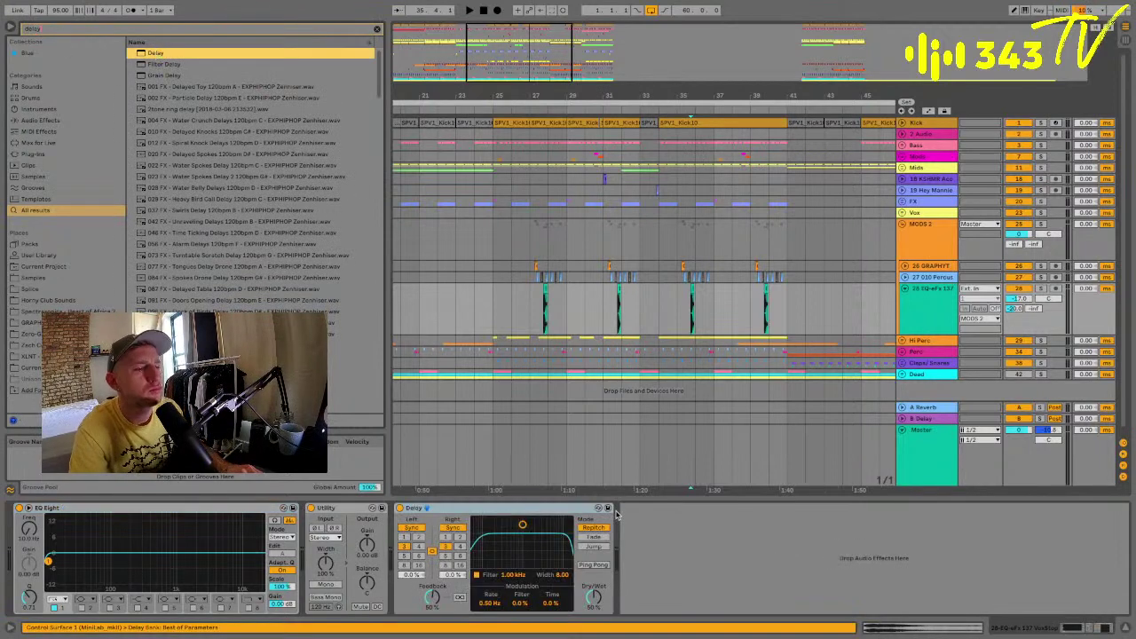
During playback, set the Delay's filter to 3.00 kHz, both delay times to one sixteenth, and feedback to 71%.
key("space")
left_click_drag(523, 527, 541, 527)
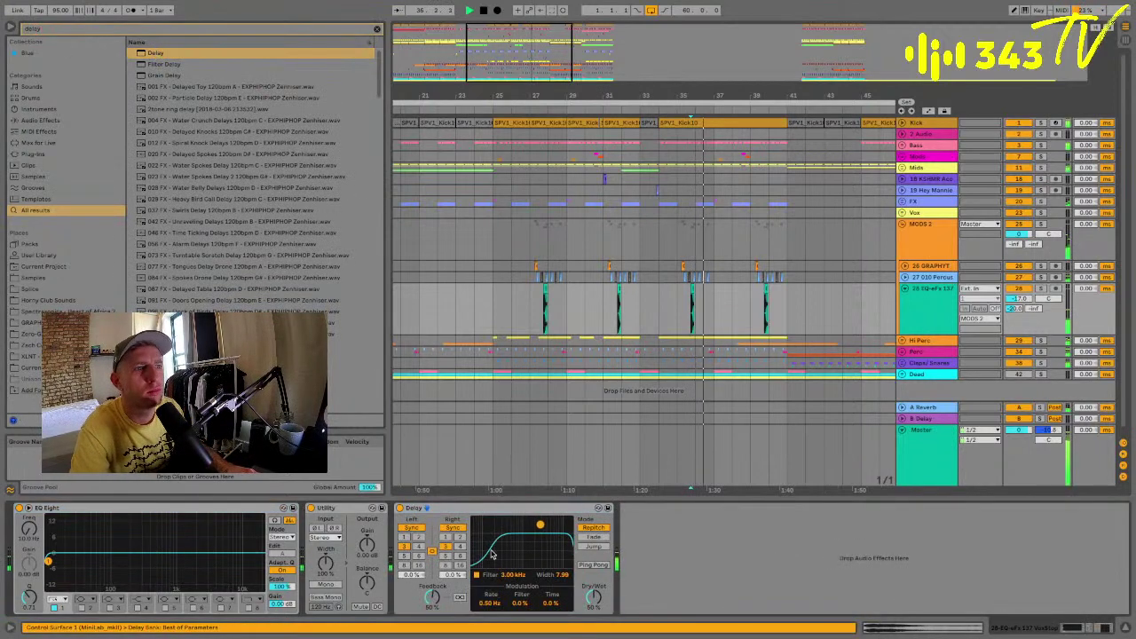
left_click(445, 538)
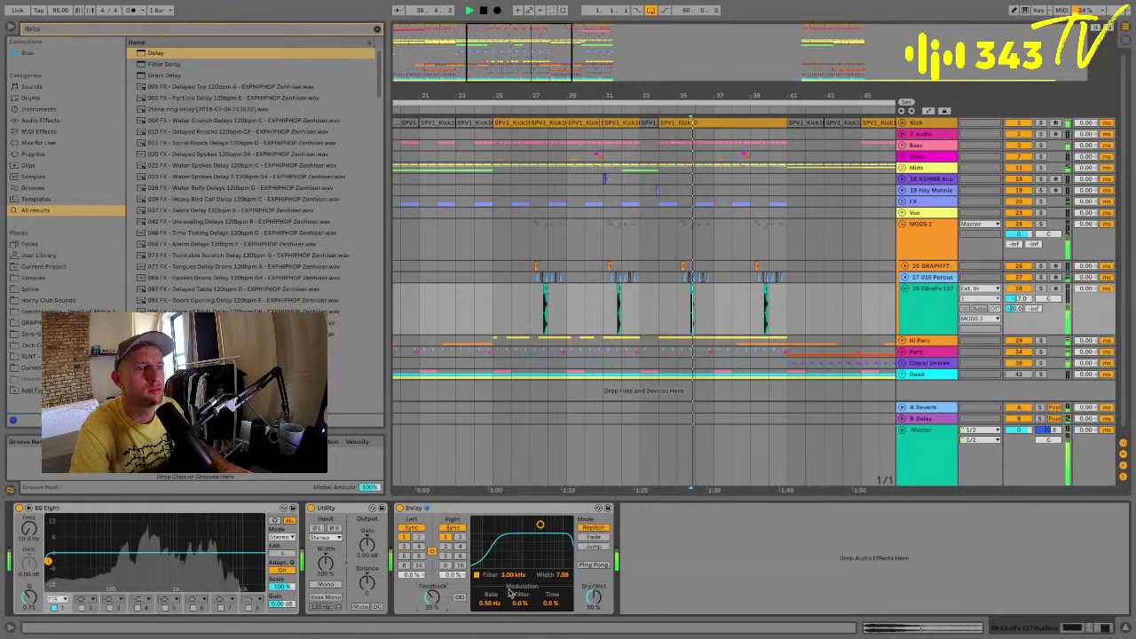
left_click_drag(430, 609, 430, 587)
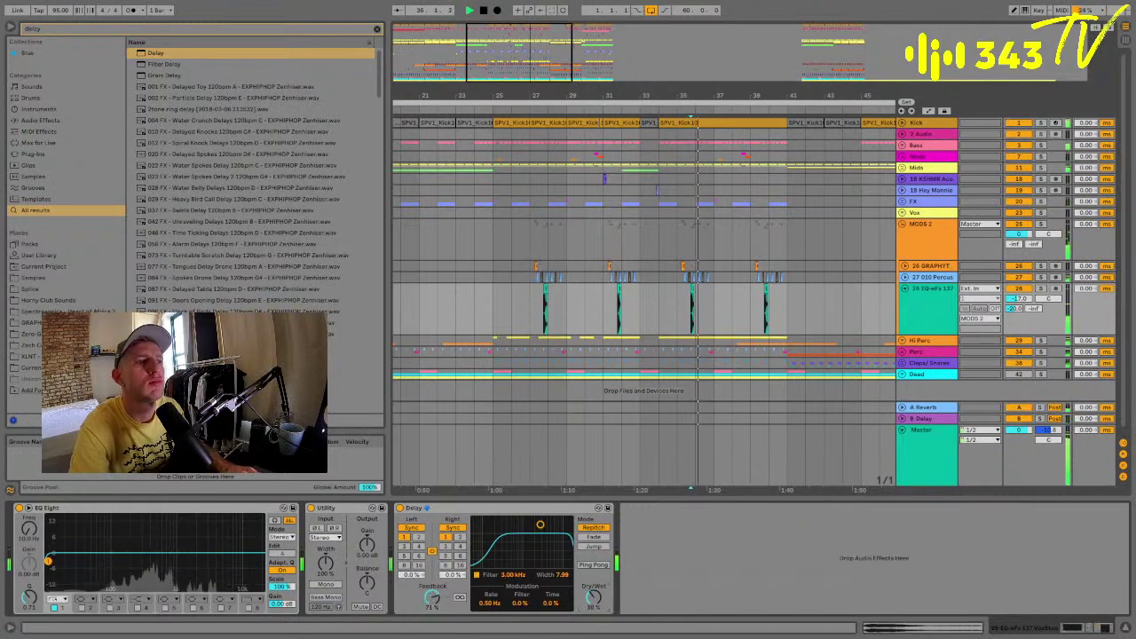
Set the Delay's filter frequency to 805 Hz and its Dry/Wet to about 45%.
left_click_drag(556, 568, 511, 568)
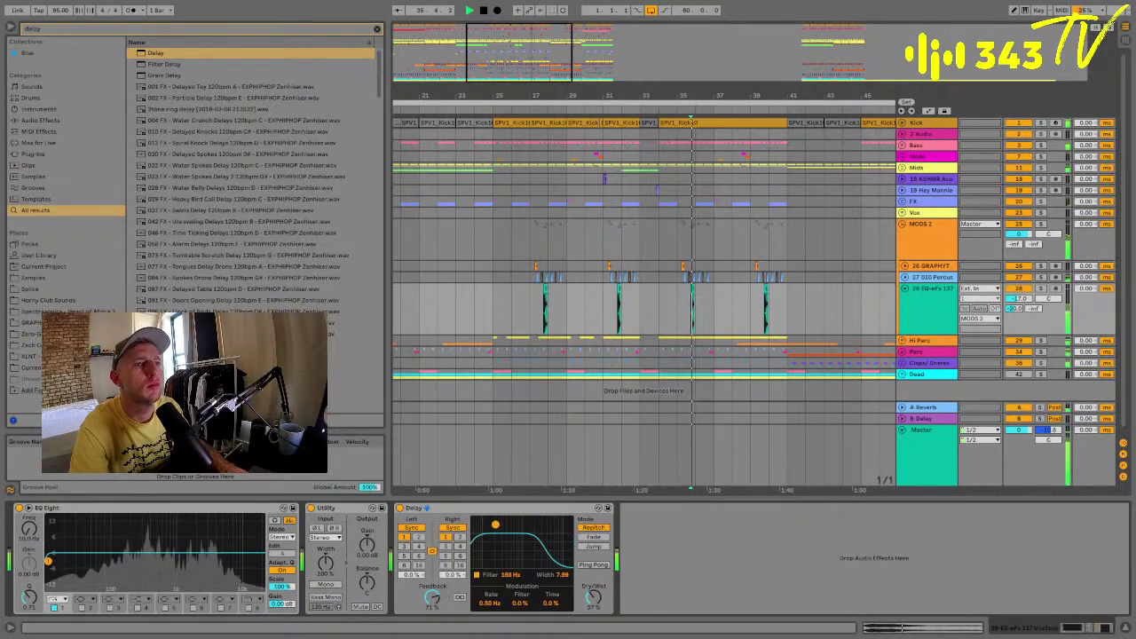
left_click_drag(494, 525, 519, 525)
left_click(601, 602)
mouse_move(601, 602)
left_mouse_down()
mouse_move(600, 589)
mouse_move(600, 605)
left_mouse_up()
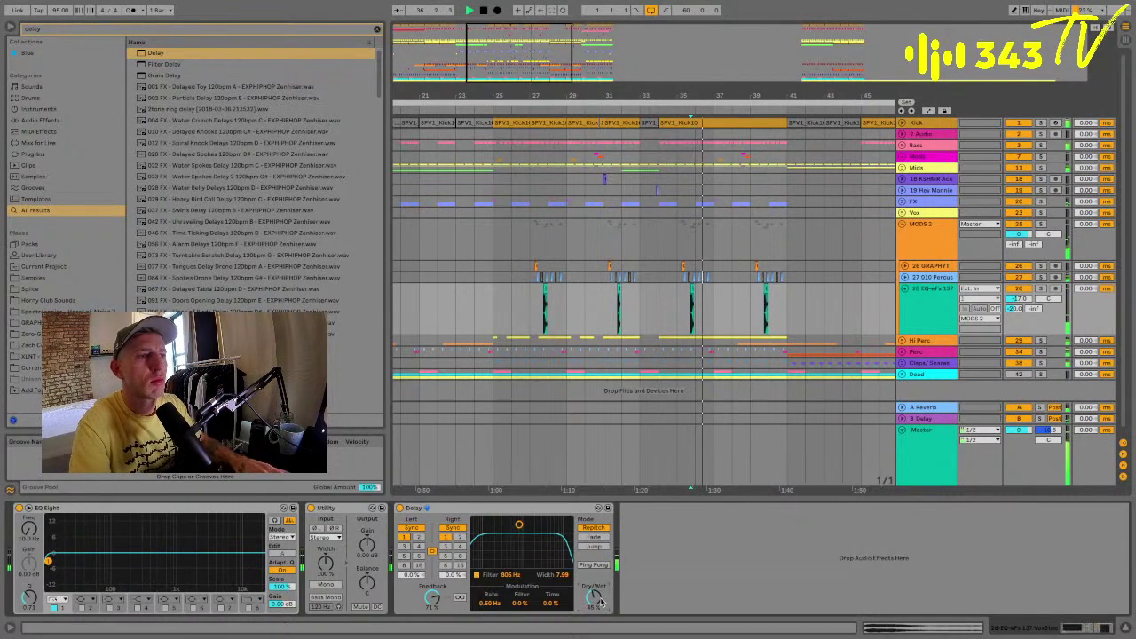
Set the Delay's feedback to 75% and replay the VoxStop hit near bar 36.
key("space")
key("space")
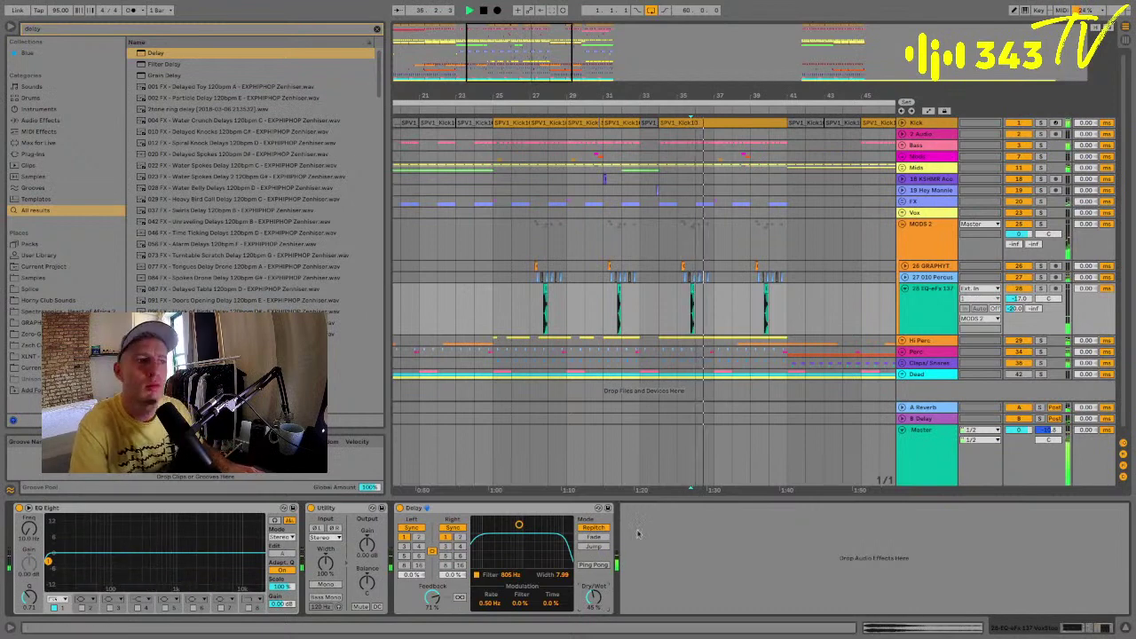
type("75")
key("Return")
key("space")
key("space")
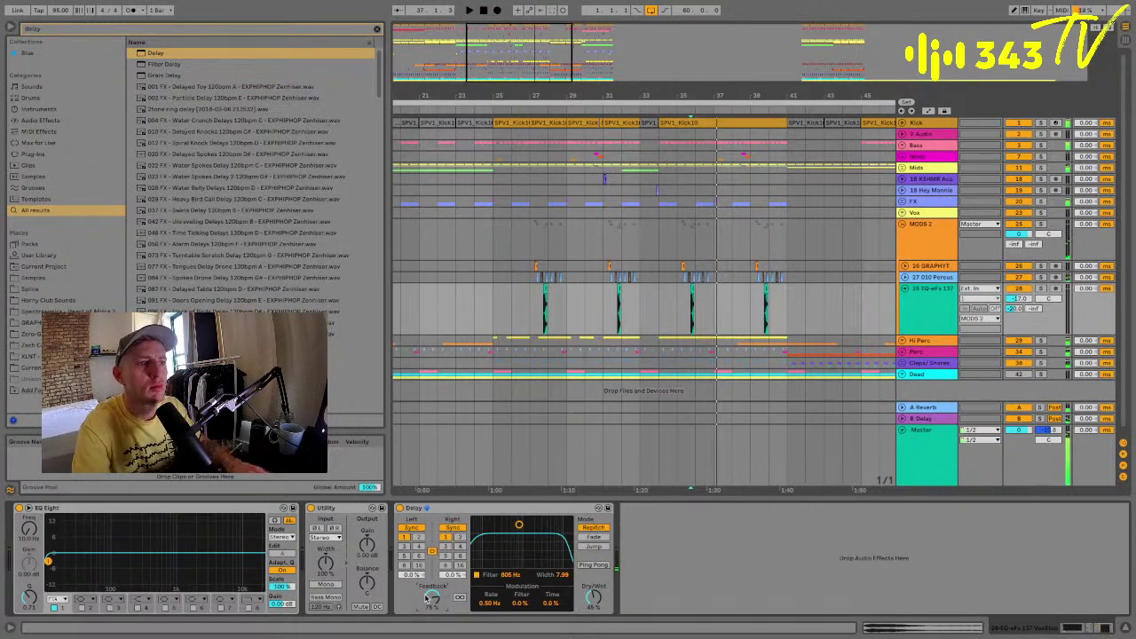
Set the Delay's Dry/Wet to 30% while replaying the VoxStop hit near bar 36.
key("a")
key("a")
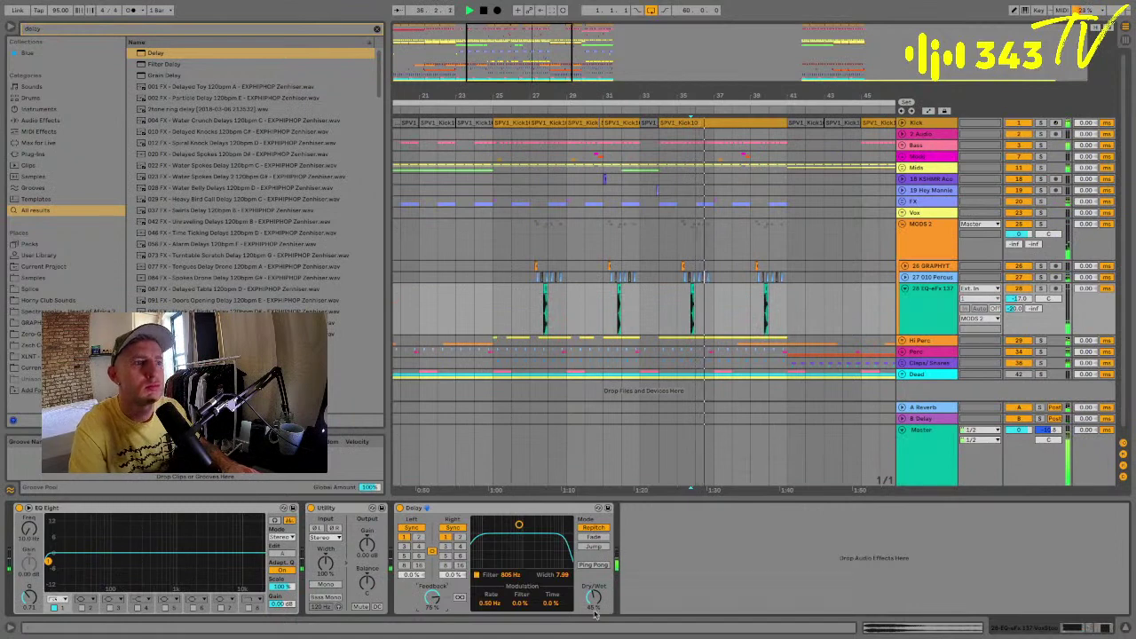
key("space")
key("space")
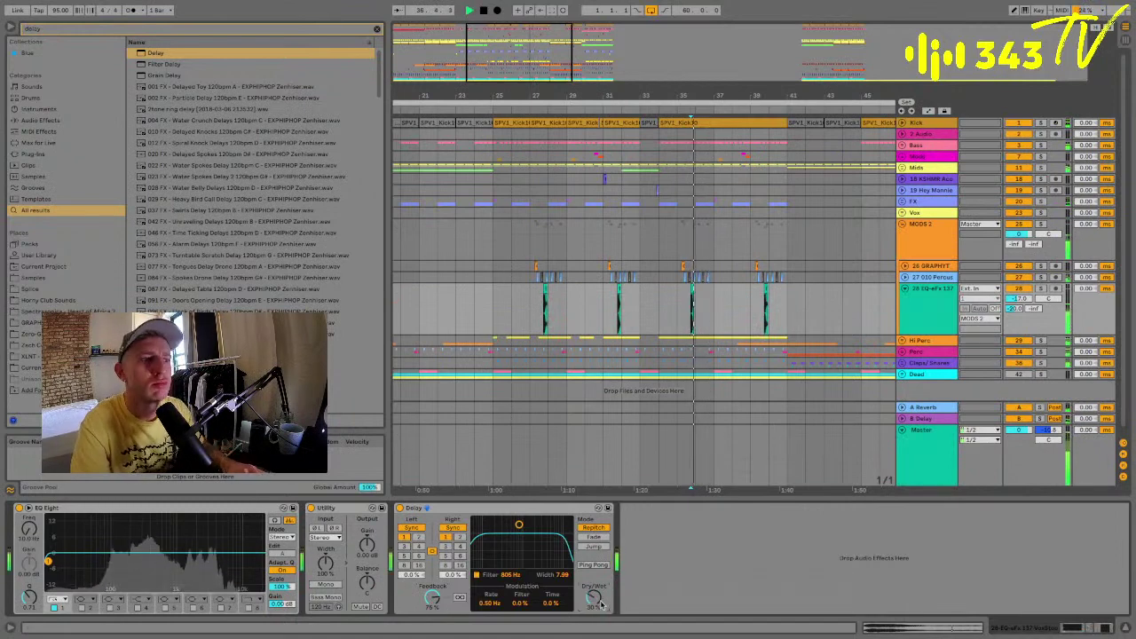
key("a")
key("a")
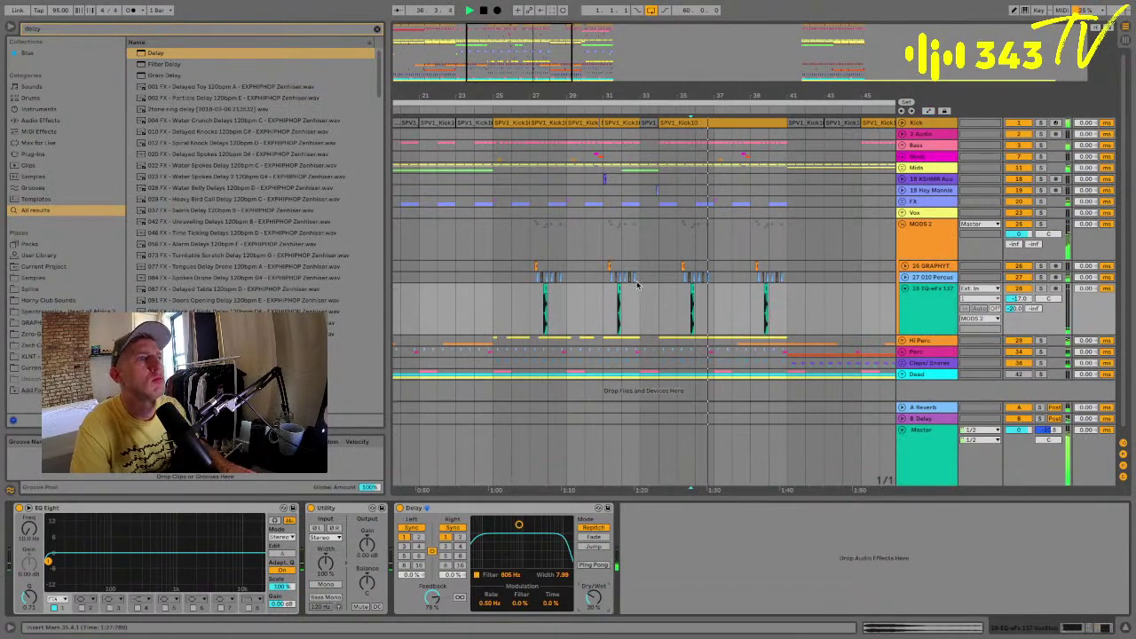
Lower the pitch of the last VoxStop clip, near bar 39, while listening to it.
left_click(754, 313)
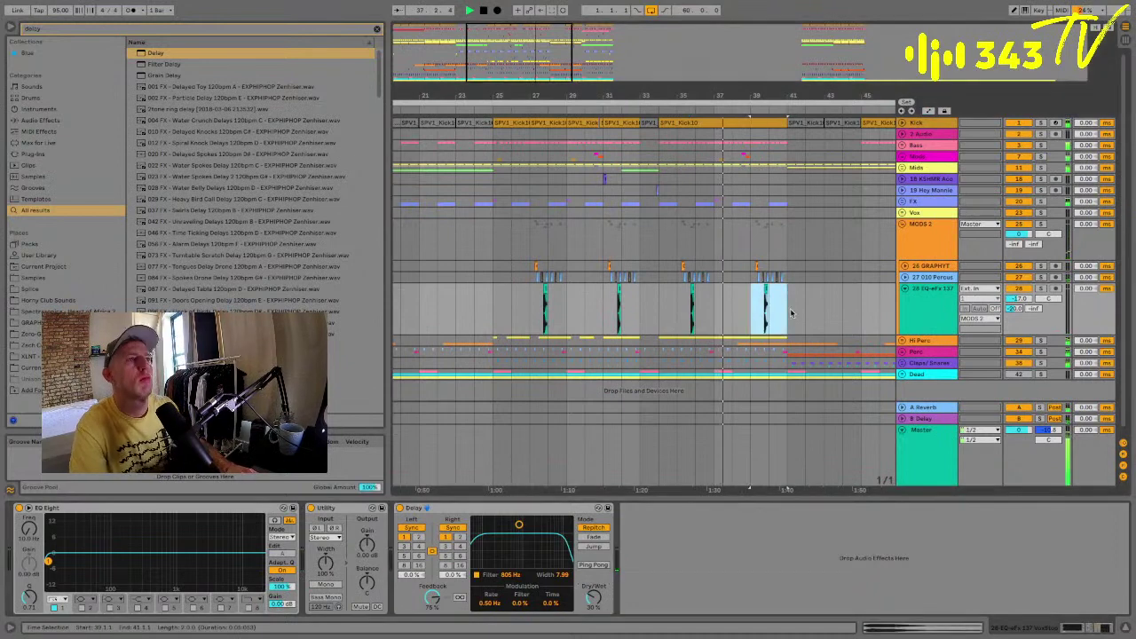
double_click(770, 290)
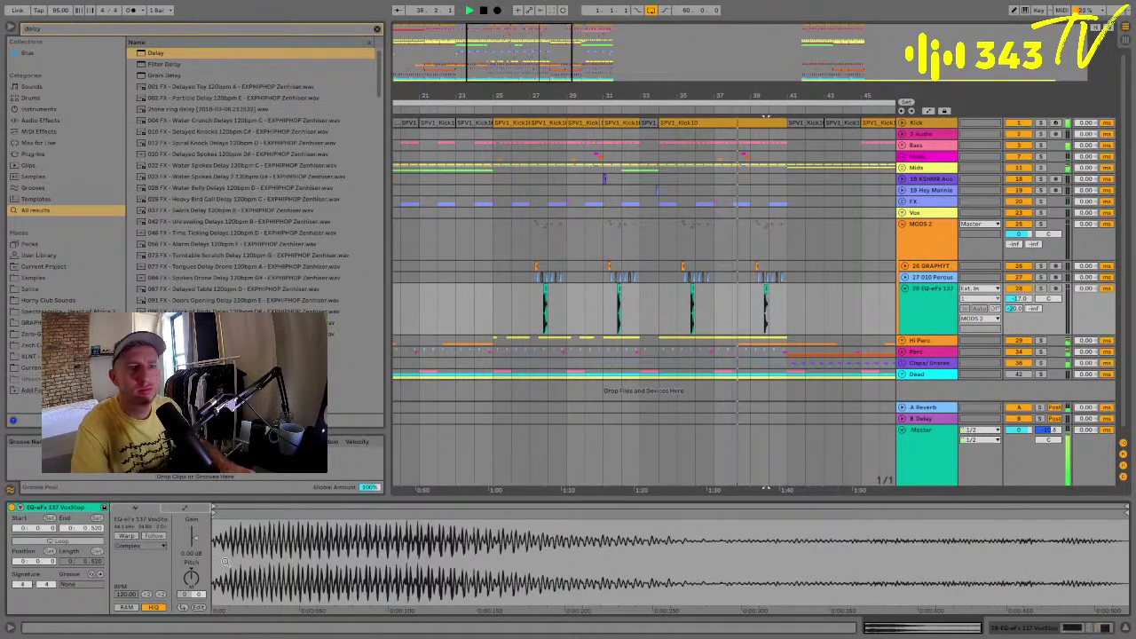
left_click_drag(195, 579, 195, 577)
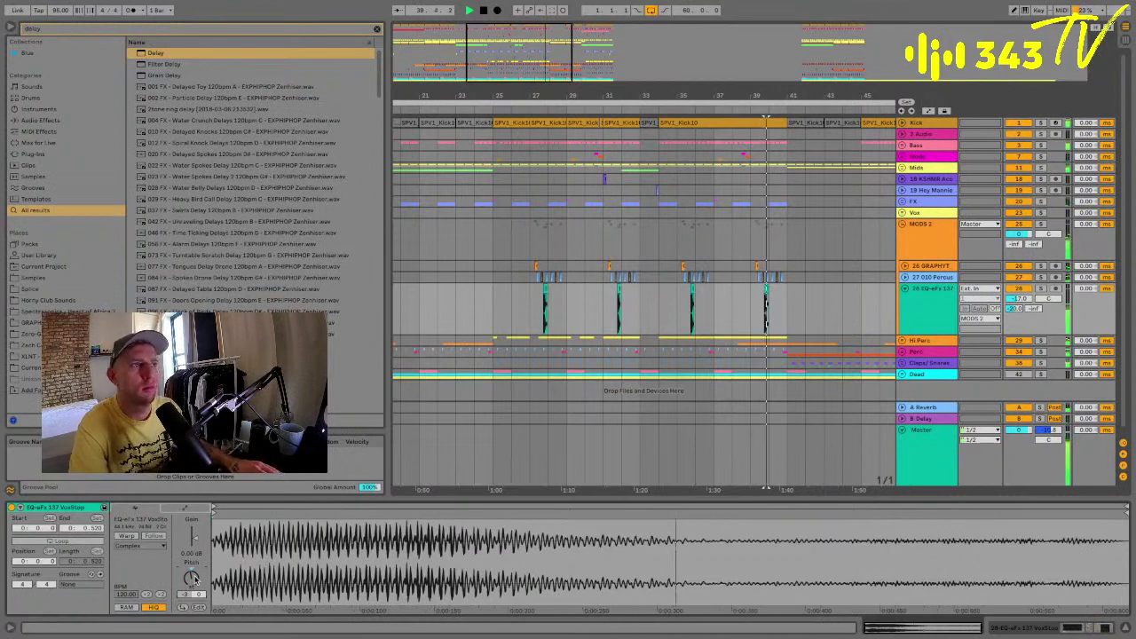
left_click(660, 306)
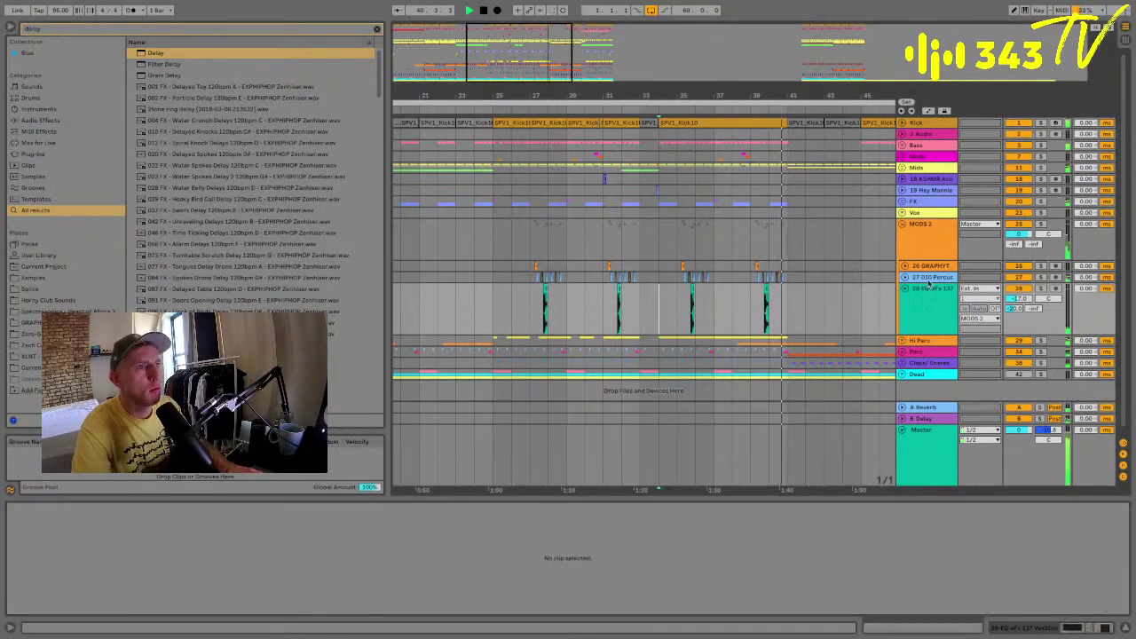
Copy the one-bar Serum 2 clip from bar 32 to bar 40 on the 17 Serum track and play the transition into bar 41.
key("space")
left_click(900, 166)
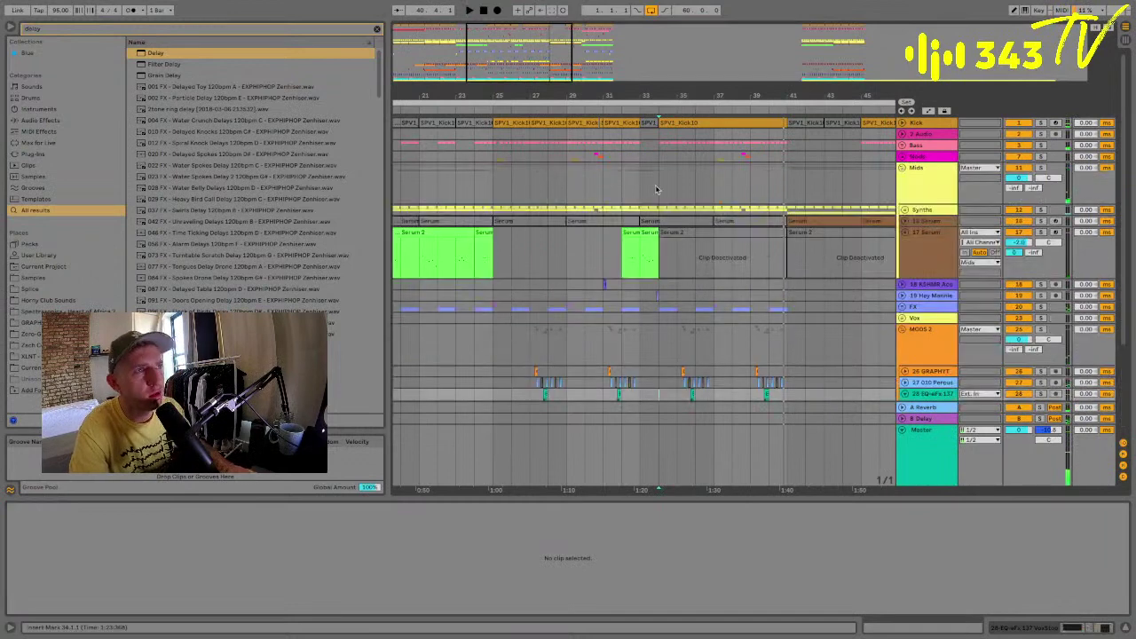
left_click(629, 232)
left_click_drag(629, 232, 776, 244)
key("space")
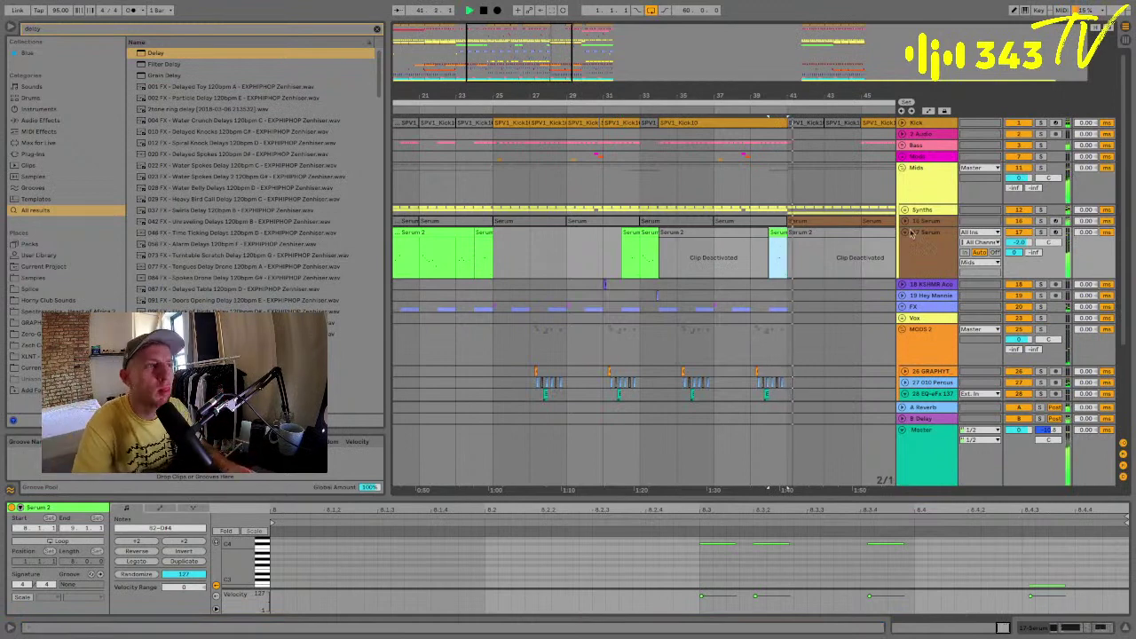
left_click(902, 167, "alt")
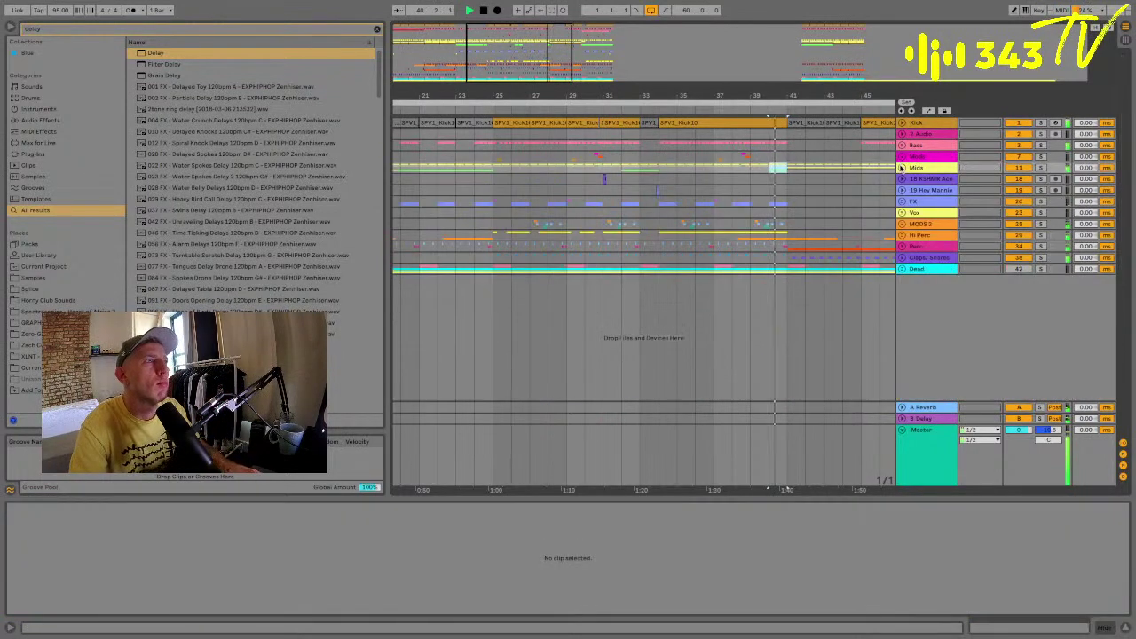
key("ctrl+s")
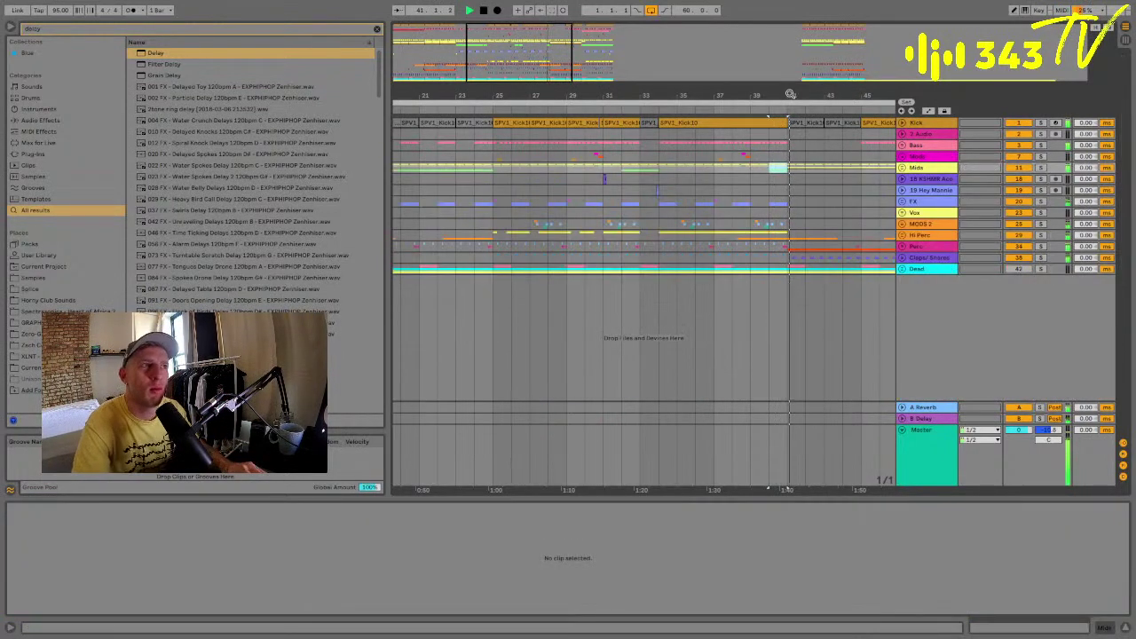
Expand the 16 Serum track inside the Mids group, listen to it soloed from bar 41, and save the Set.
left_click_drag(787, 93, 694, 115)
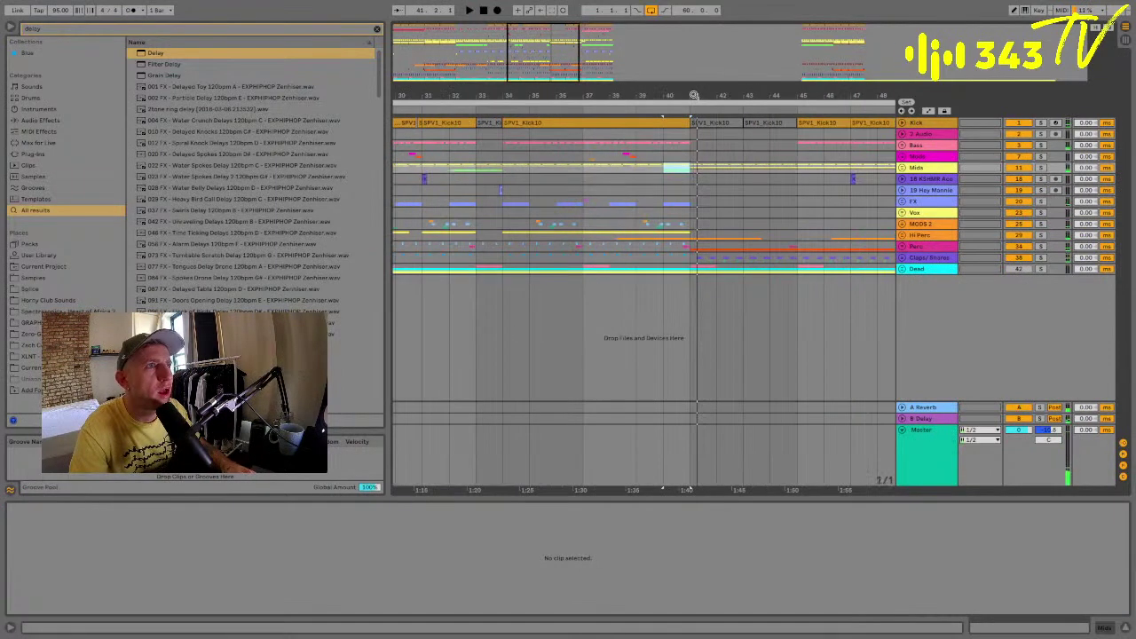
left_click(903, 169)
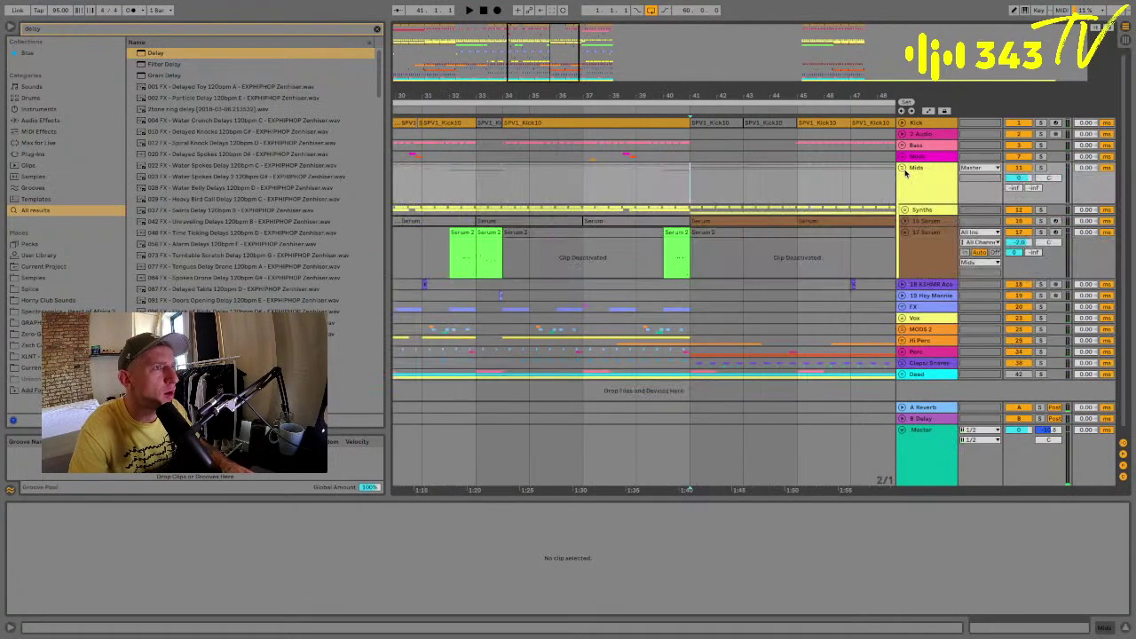
left_click(905, 221)
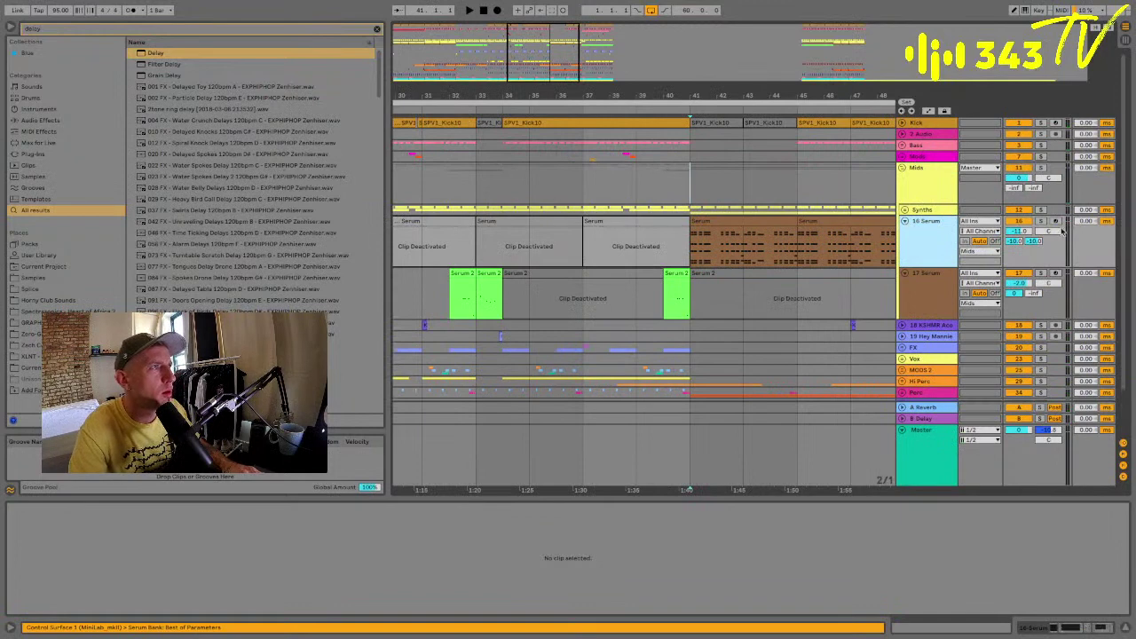
key("space")
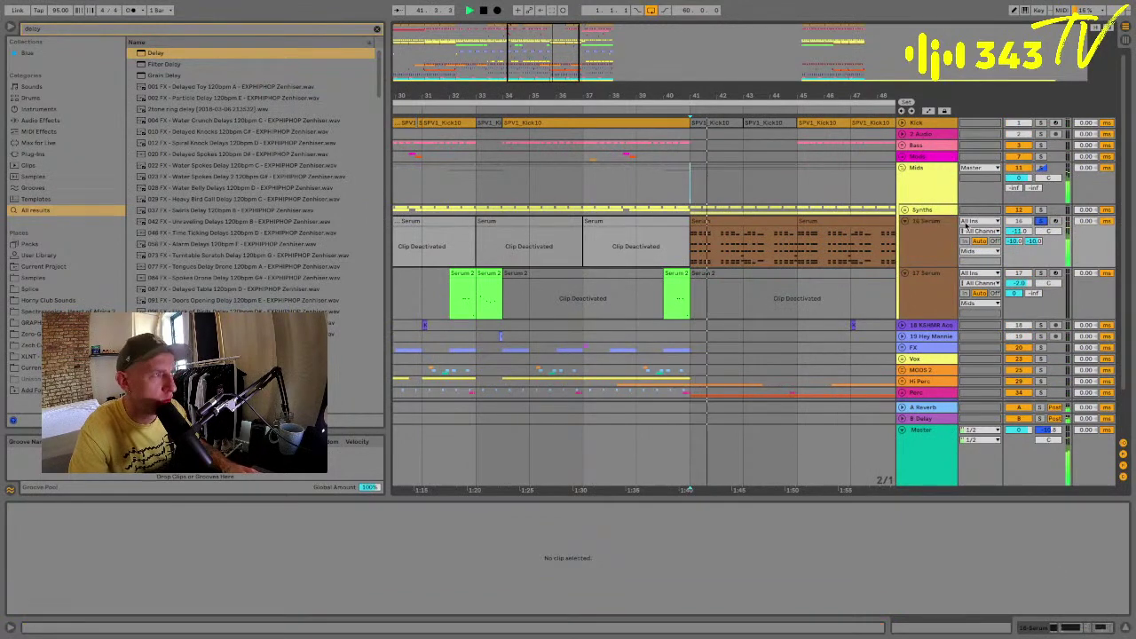
left_click(953, 221)
key("ctrl+s")
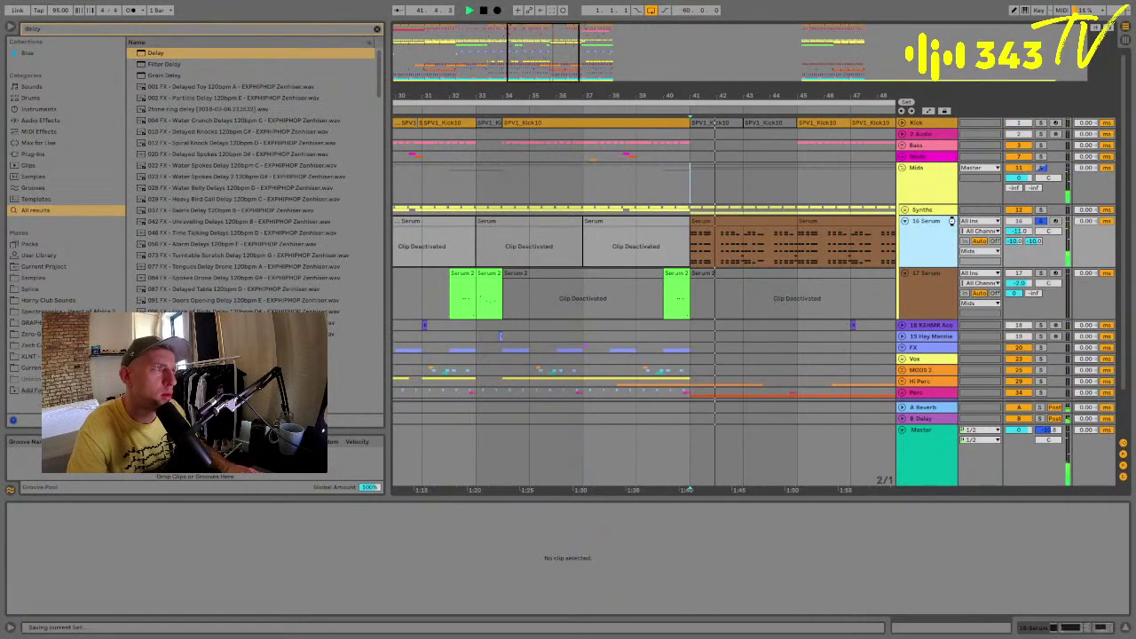
key("space")
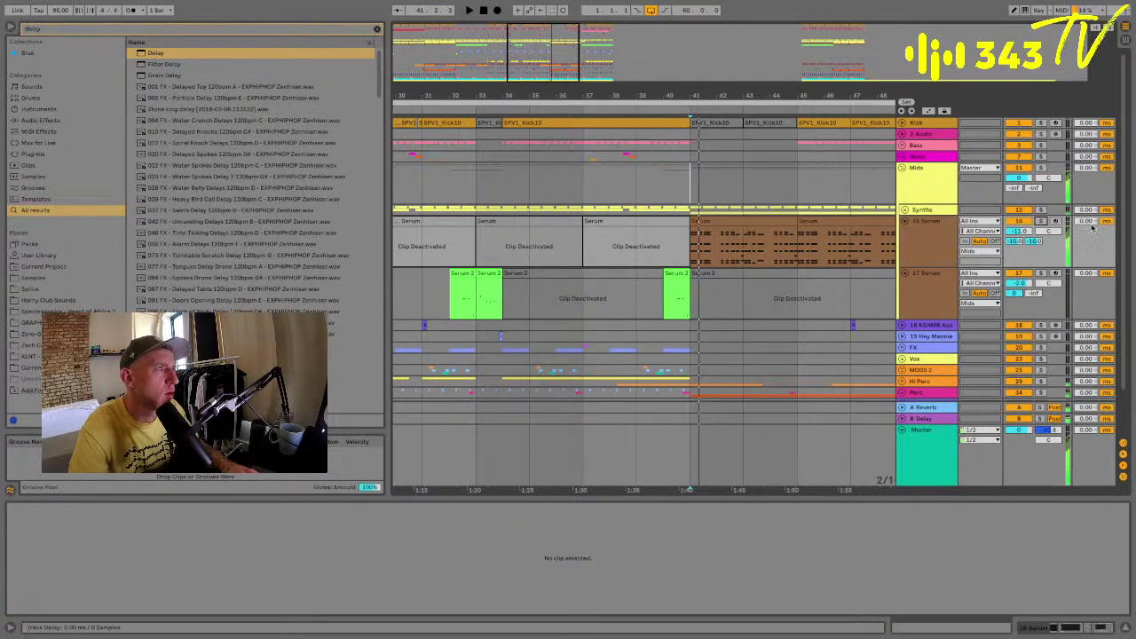
Audition a 20 ms track delay on the 16 Serum track from bar 41, and set the delay to 25 ms.
key("space")
left_click(1085, 222)
type("20")
key("Return")
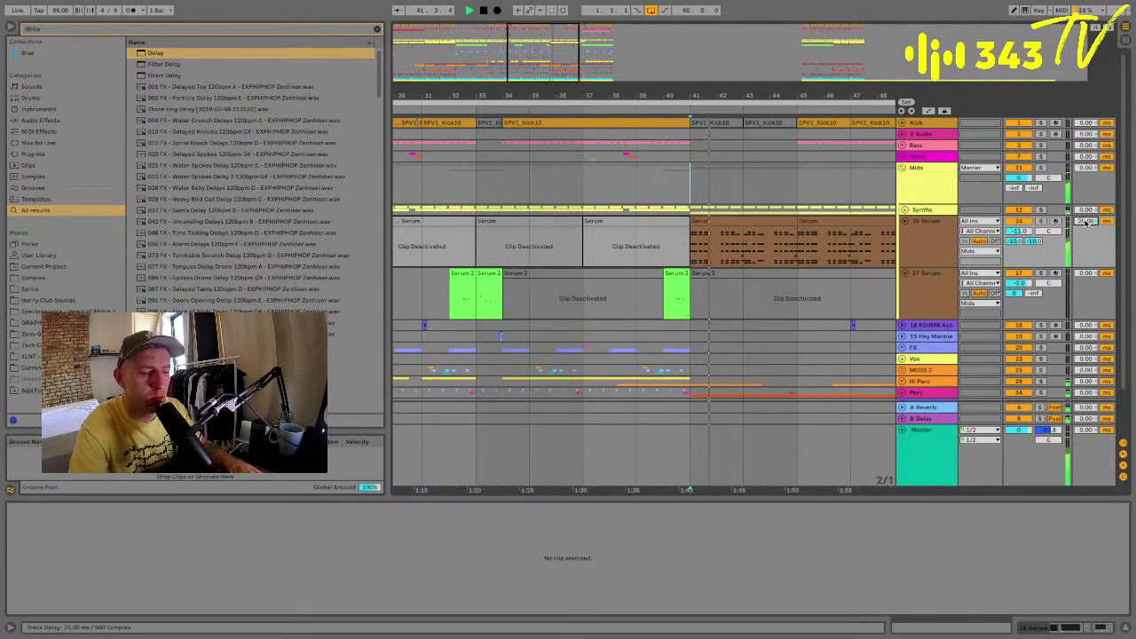
type("25")
key("Return")
key("space")
key("space")
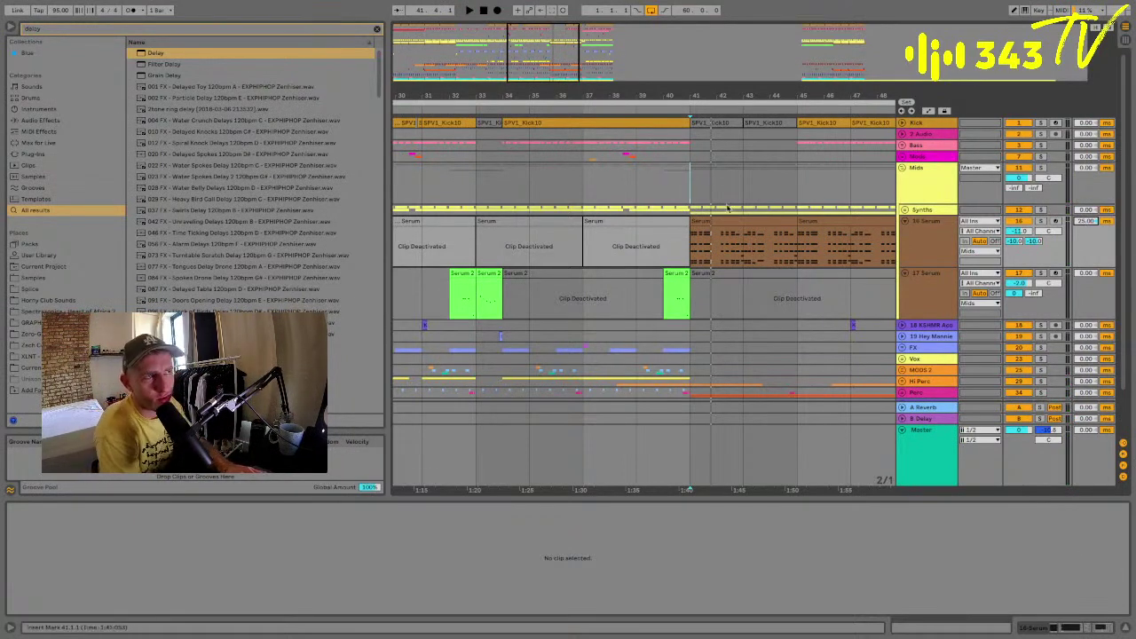
Examine the start of the Serum clip at bar 41 on the 16 Serum track.
scroll(706, 93, "up", 2)
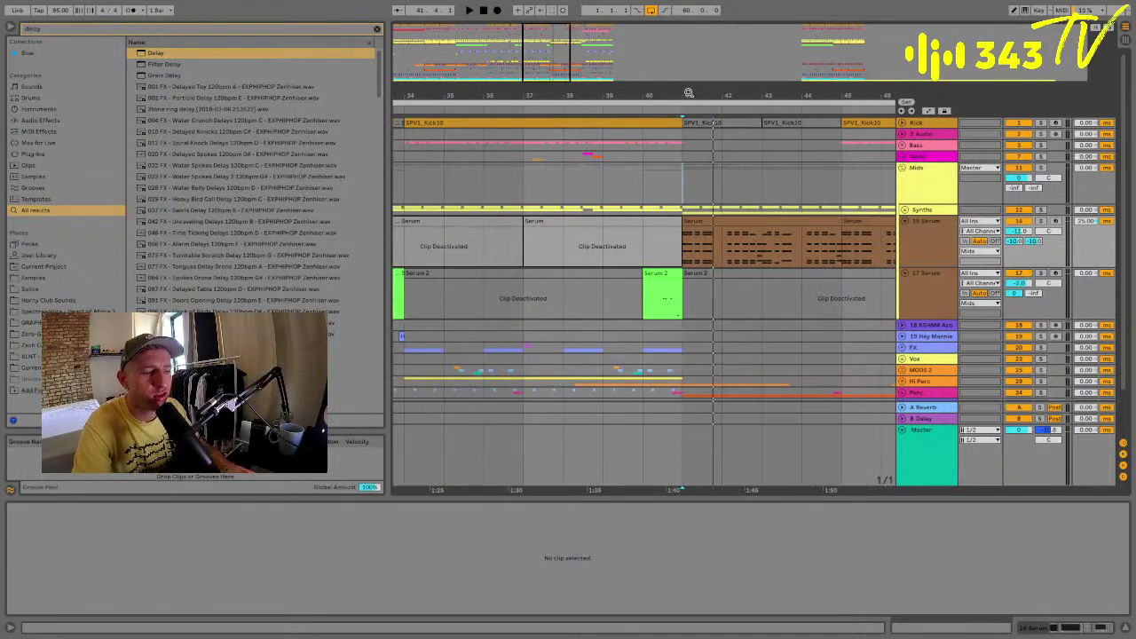
left_click_drag(688, 92, 682, 222)
left_click(686, 220)
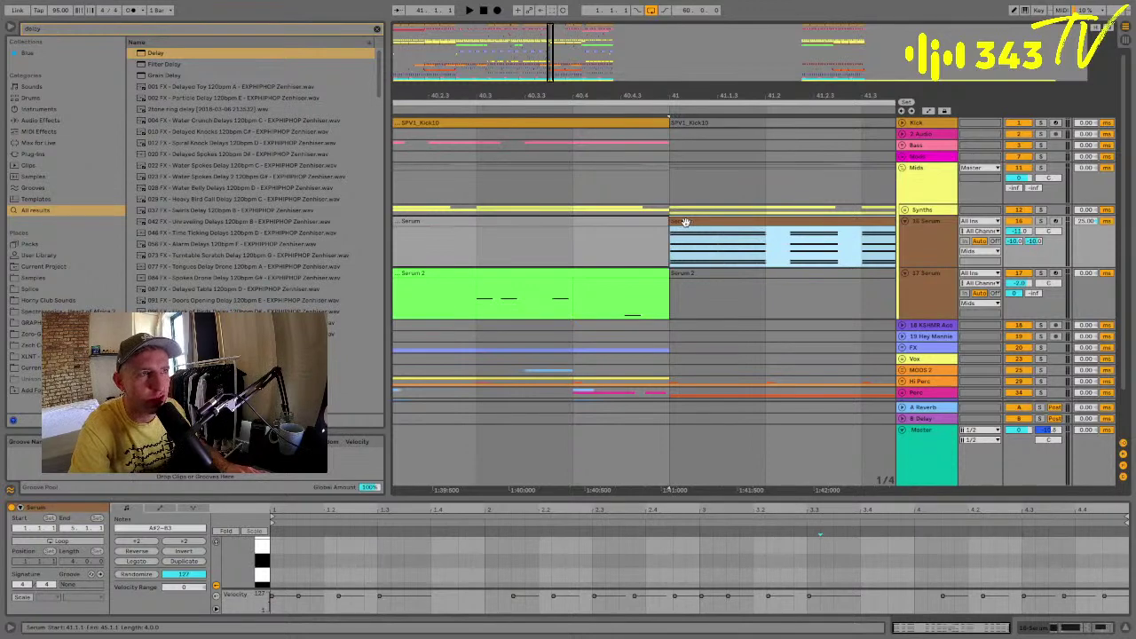
left_click_drag(618, 94, 613, 94)
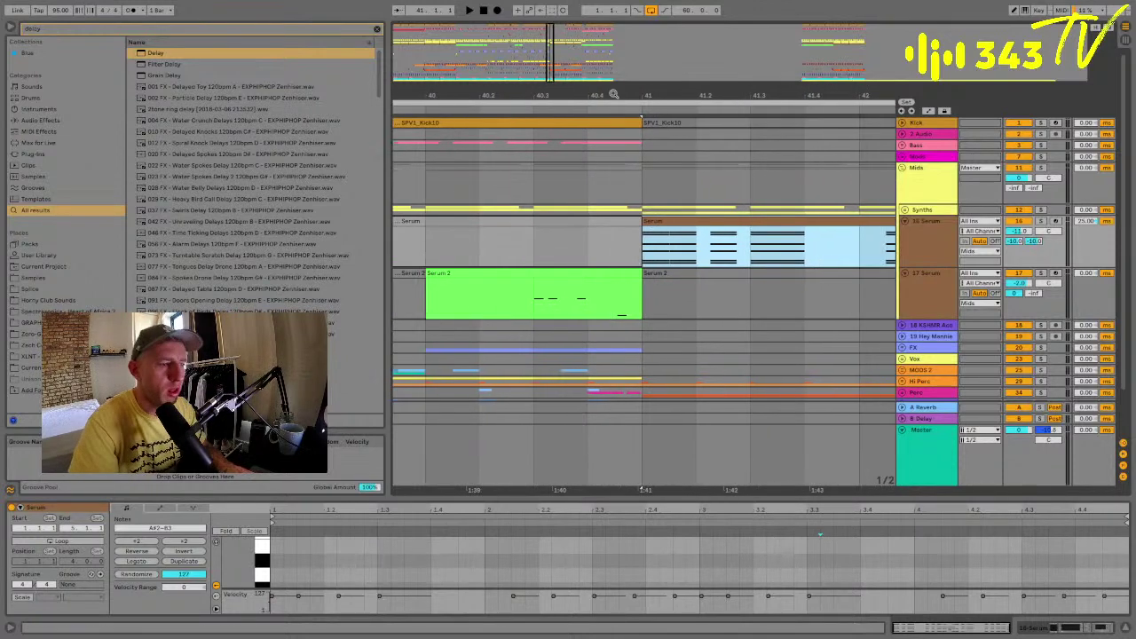
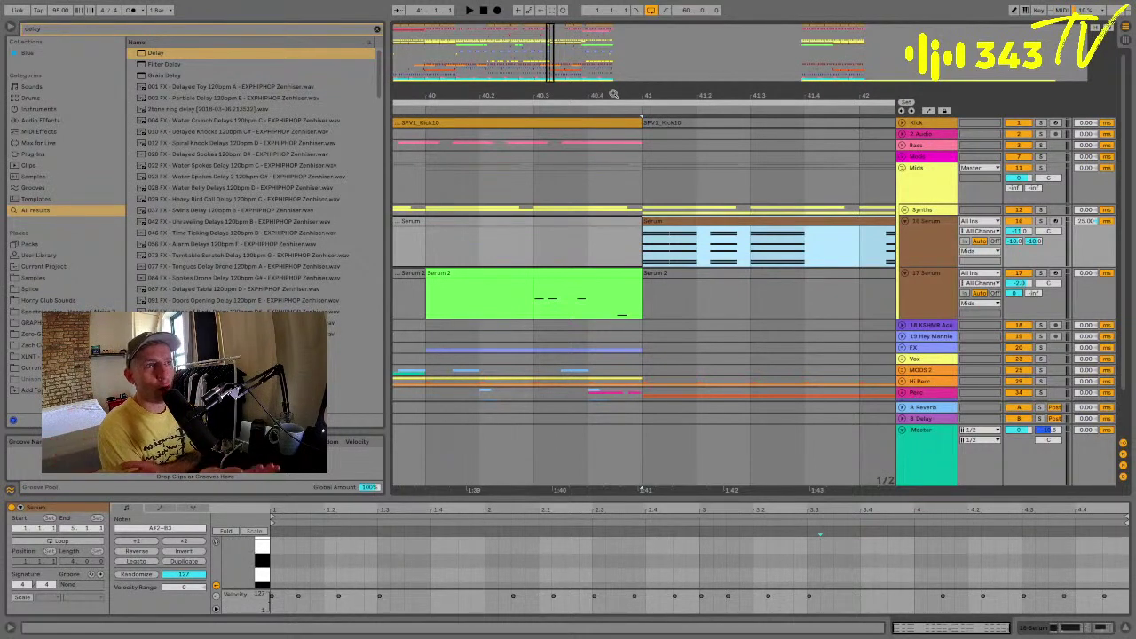
Collapse the Mids group and review the arrangement's sections from bar 17 onwards.
left_click_drag(613, 94, 614, 18)
left_click(940, 184)
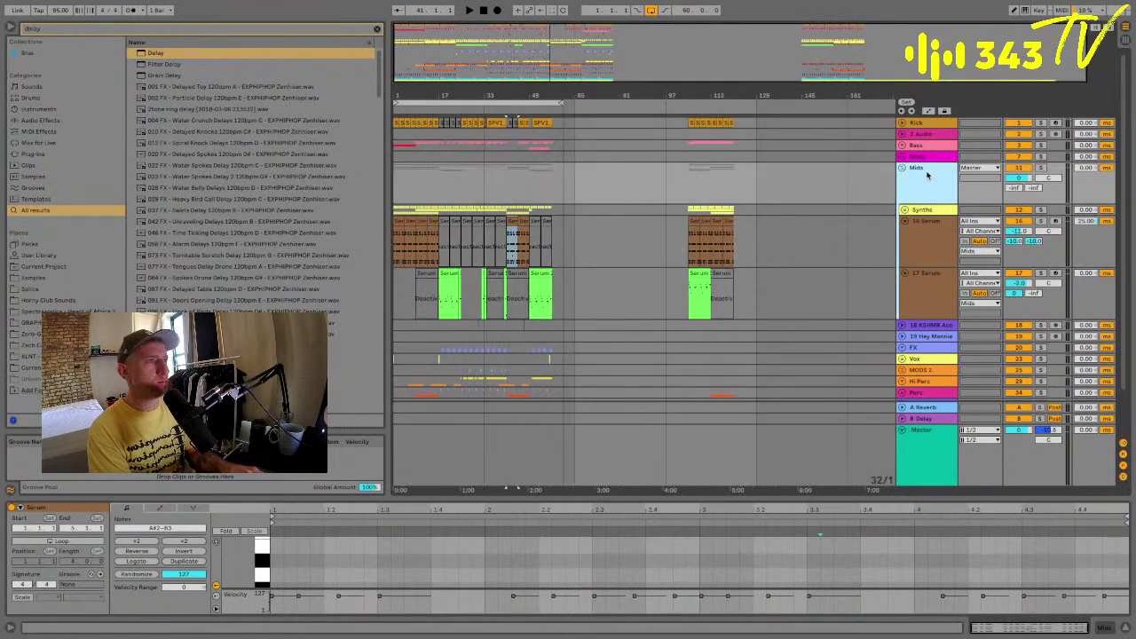
left_click(902, 168)
left_click_drag(527, 97, 535, 188)
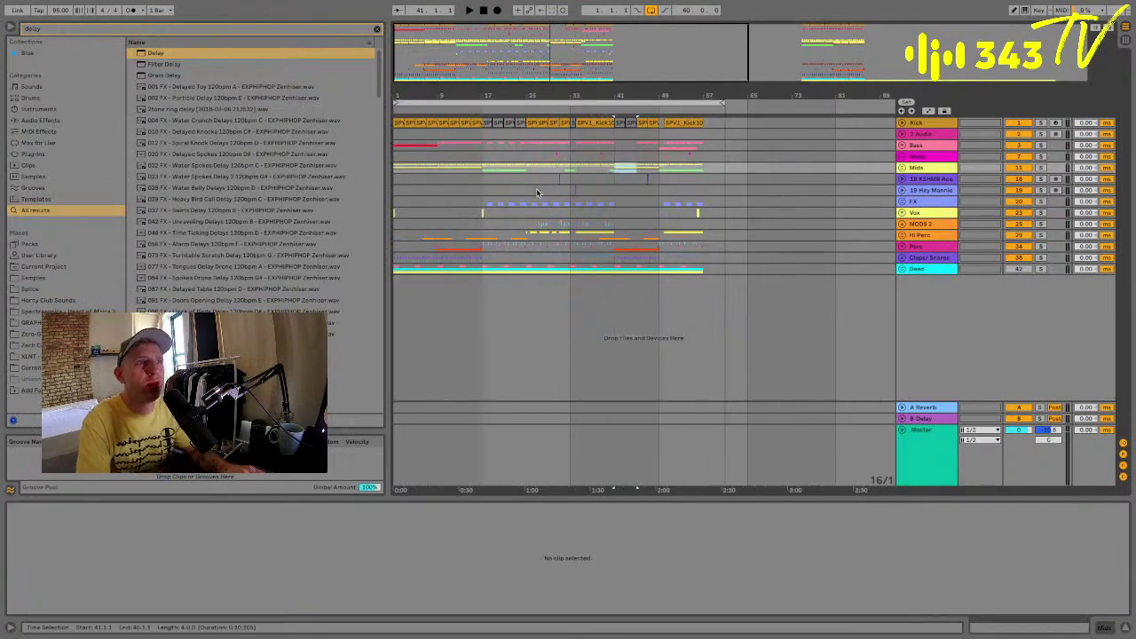
left_click(486, 171)
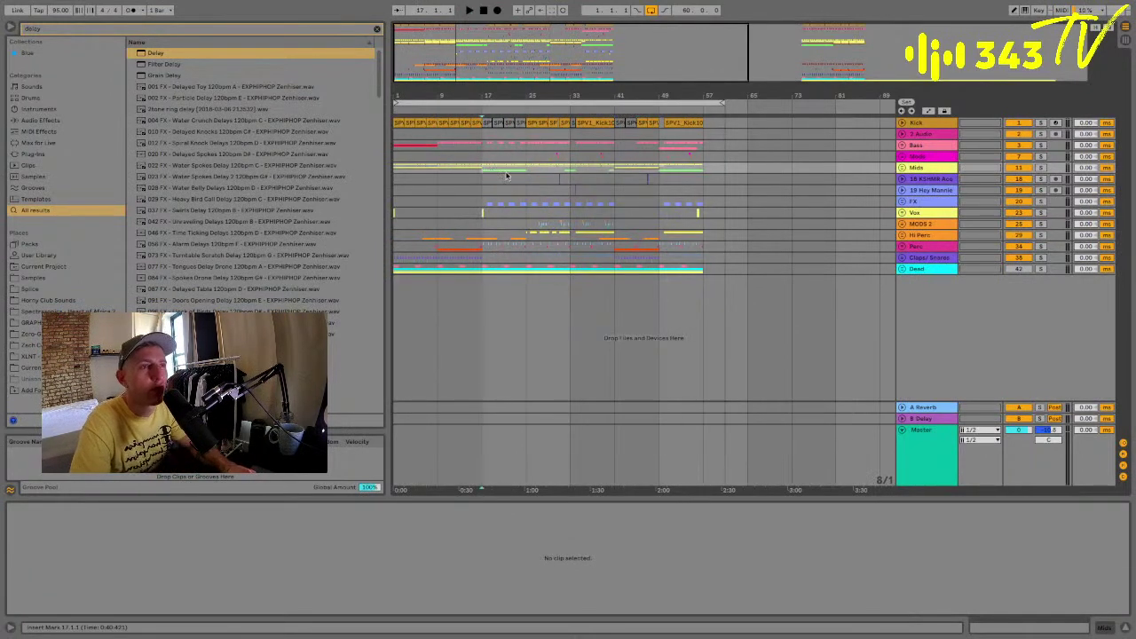
left_click_drag(493, 92, 459, 95)
left_click(510, 248)
left_click(529, 238)
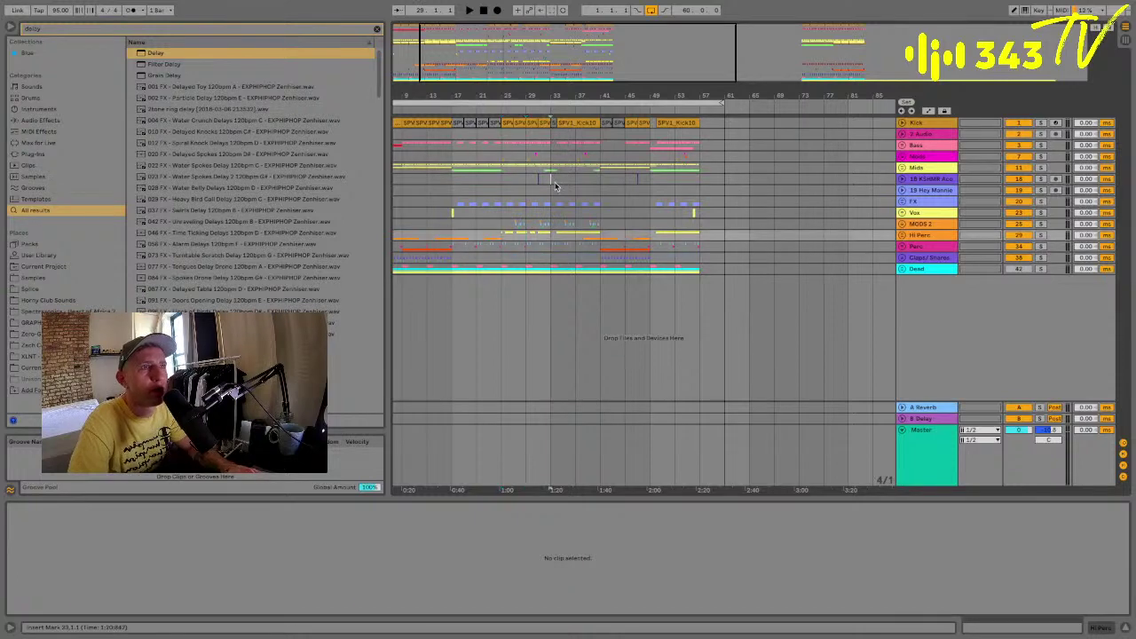
left_click_drag(562, 91, 568, 115)
Expand the Mids group again and play the 16 Serum track's clip from bar 41.
left_click(901, 169)
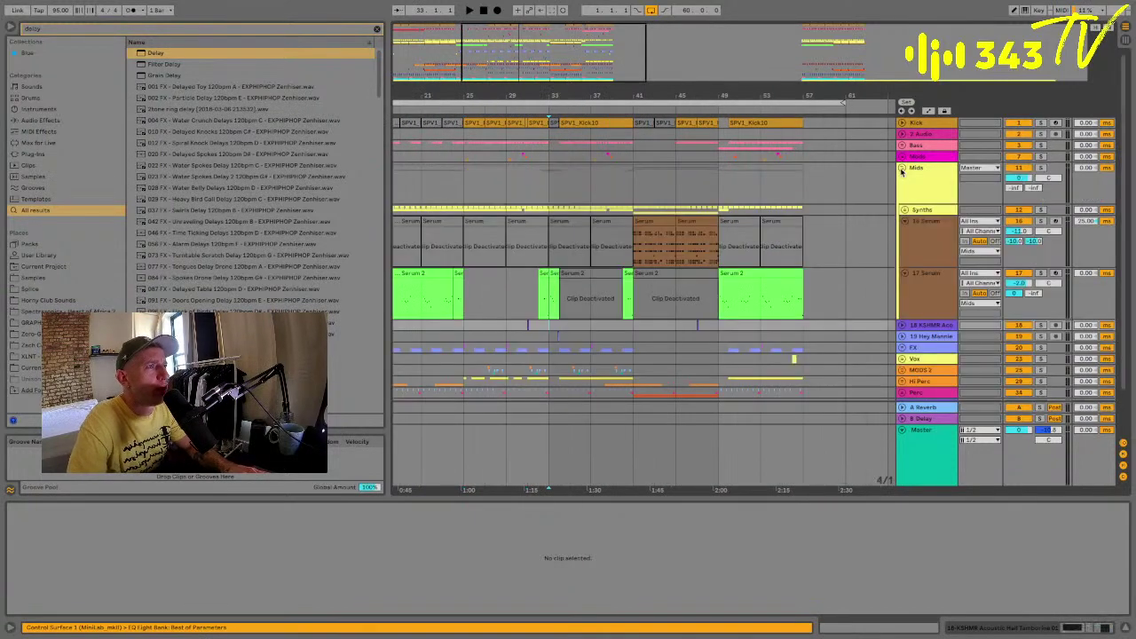
left_click(650, 225)
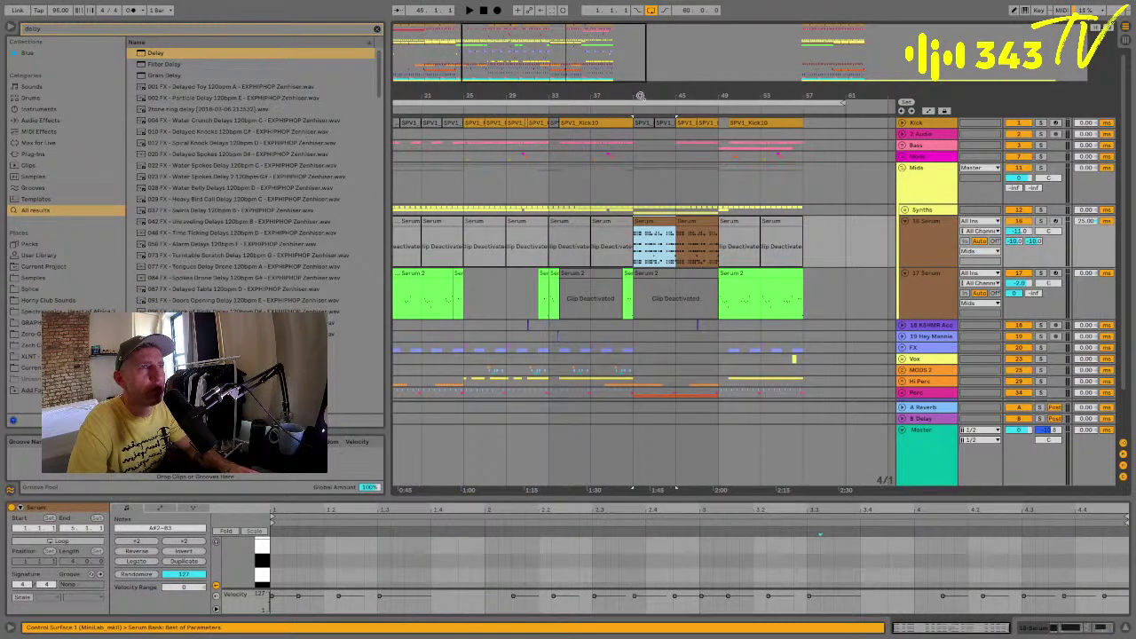
mouse_move(640, 95)
left_mouse_down()
mouse_move(641, 120)
mouse_move(609, 96)
mouse_move(611, 111)
left_mouse_up()
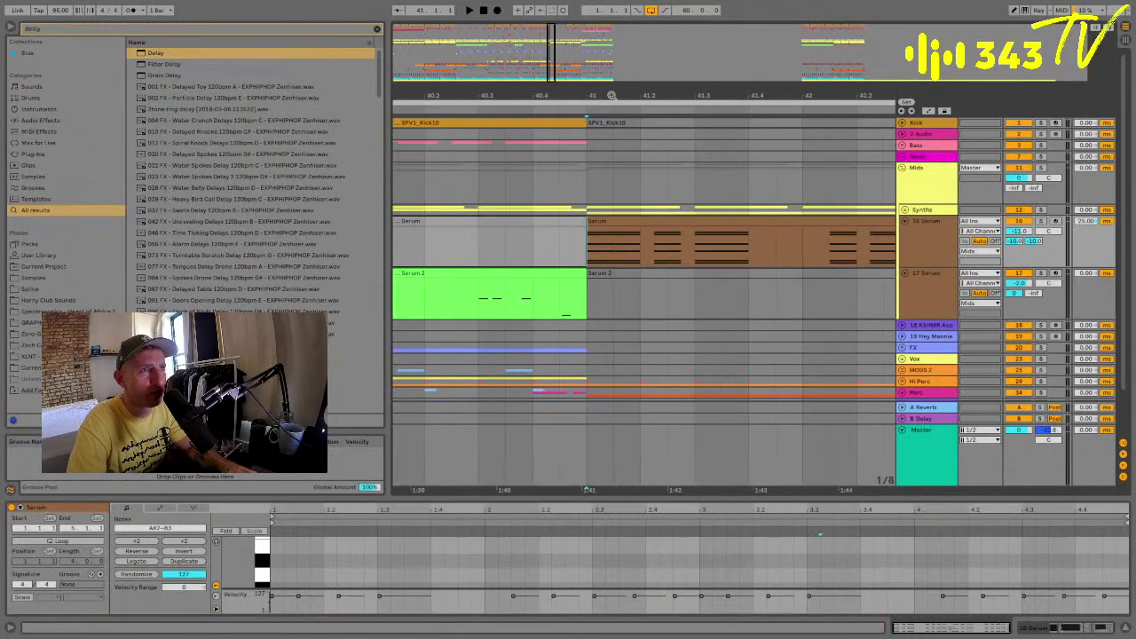
left_click(618, 239)
left_click(623, 223)
key("space")
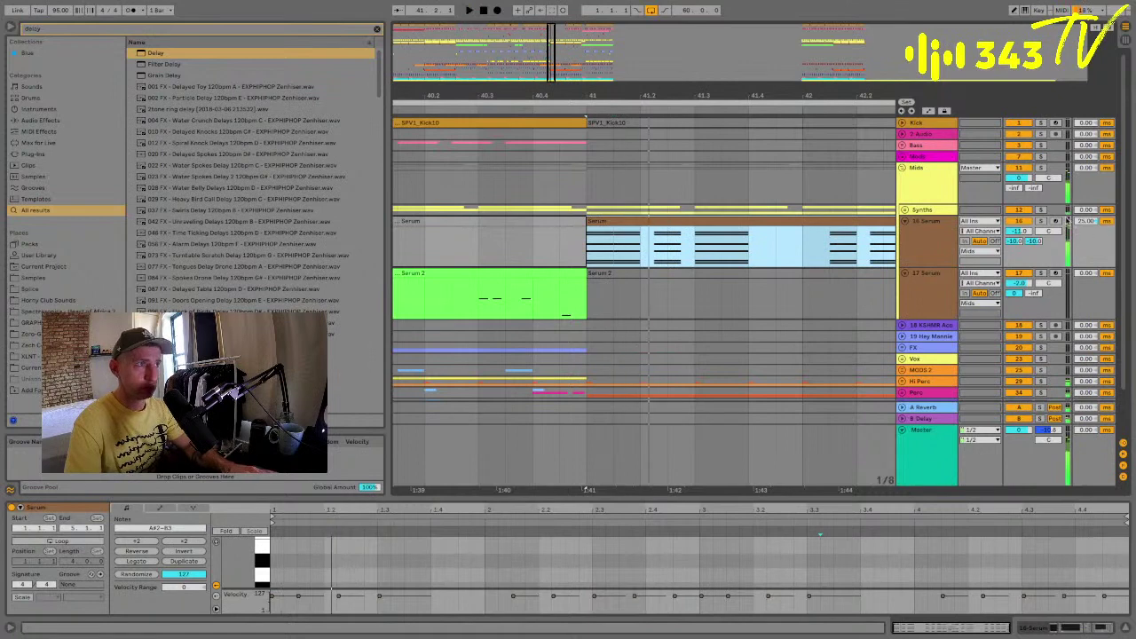
Insert a new audio track below 16 Serum, and select the Serum clip at bar 41 during playback.
left_click(924, 243)
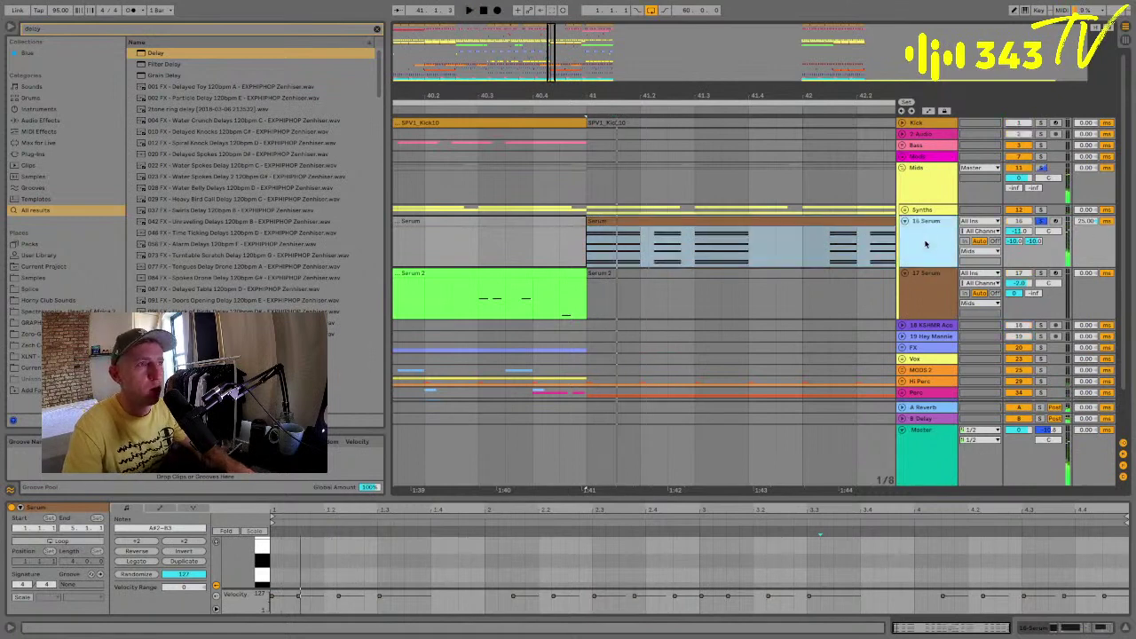
key("ctrl+t")
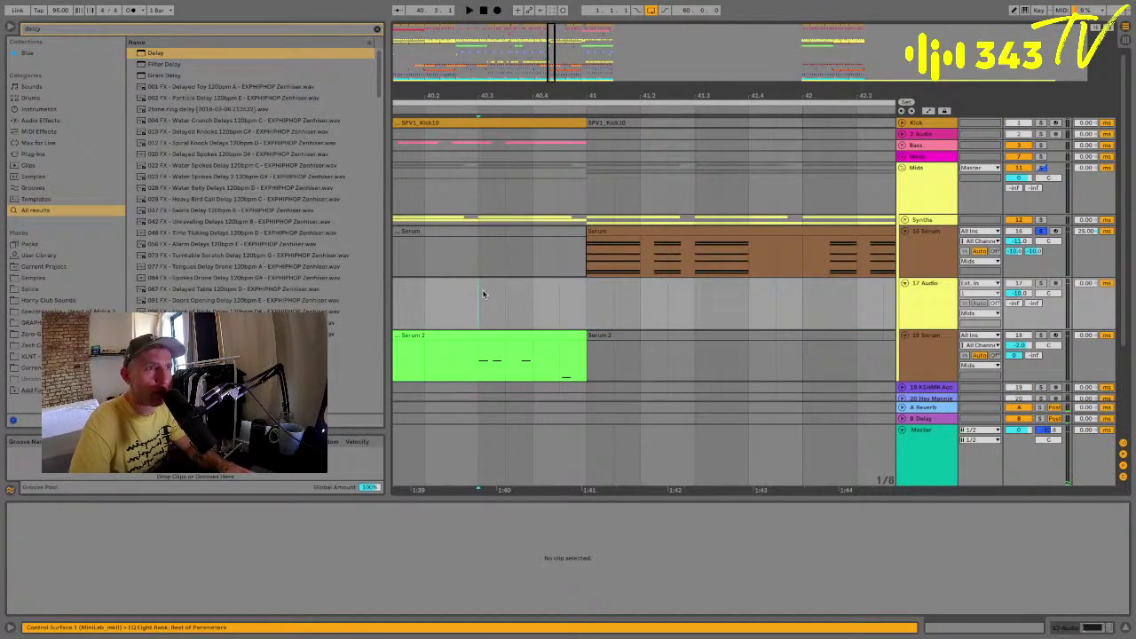
key("space")
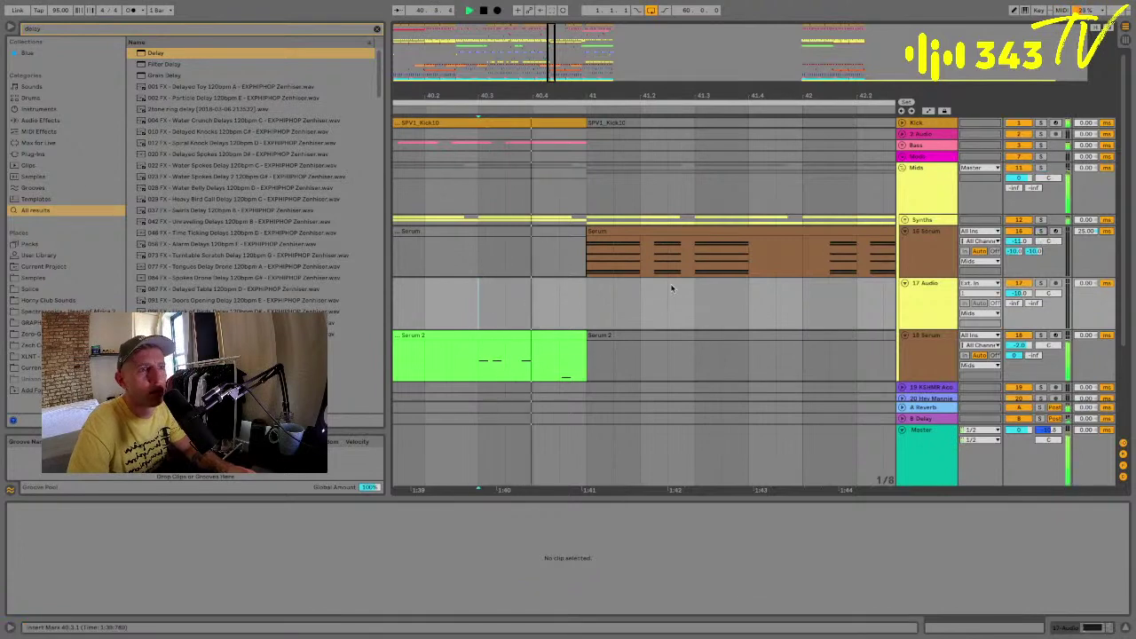
left_click(596, 228)
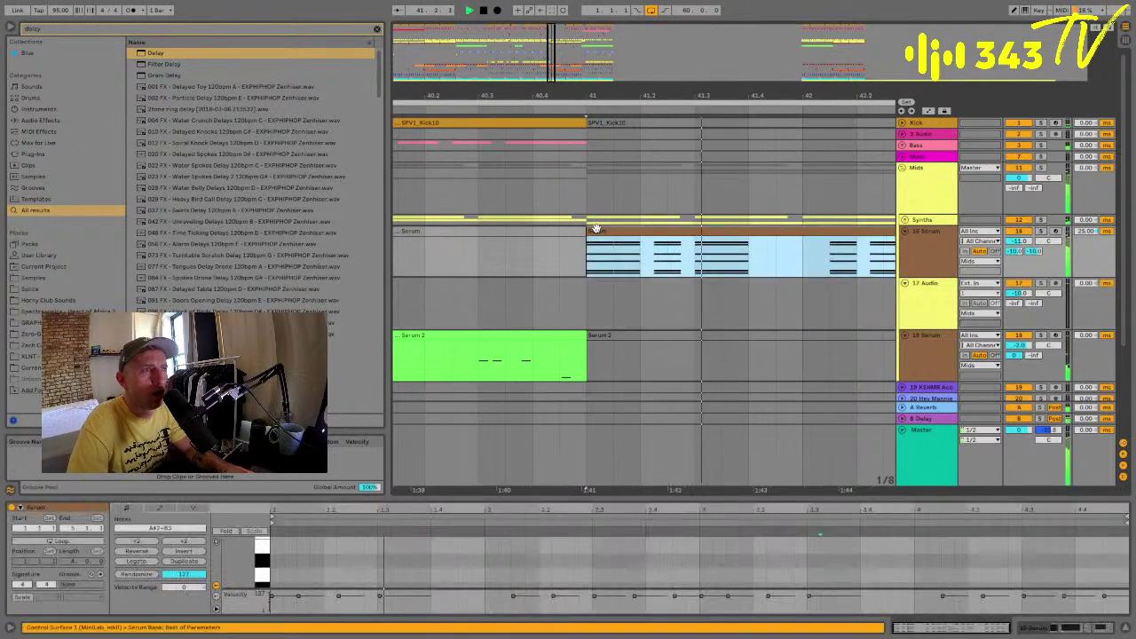
Split the Serum clip at bar 41 on 16 Serum and deactivate everything after its first short chord.
left_click(491, 308)
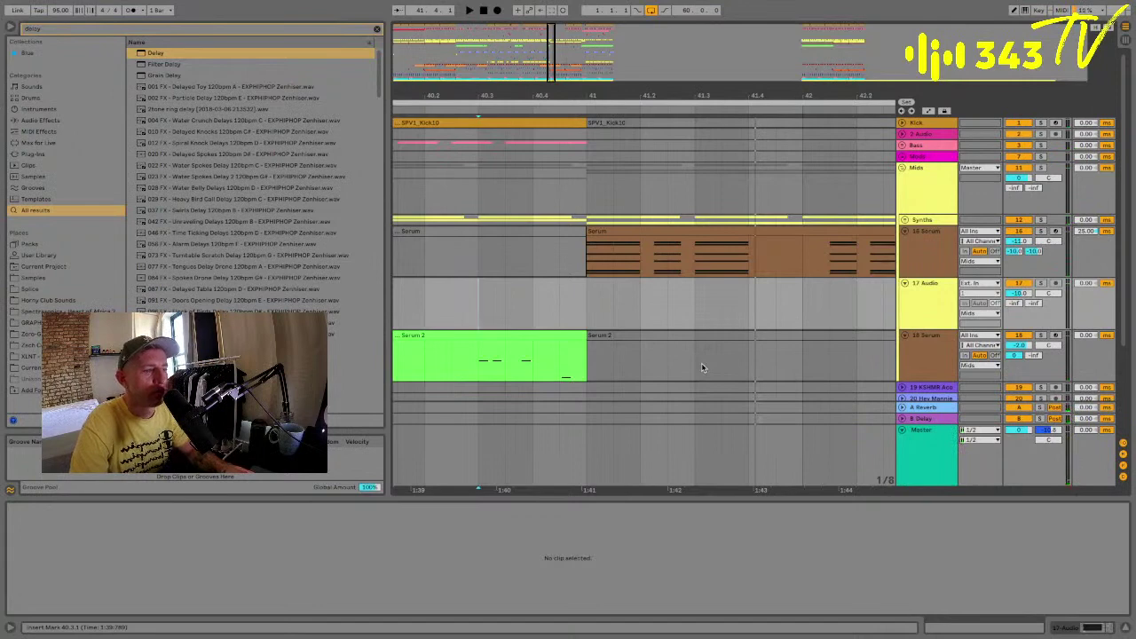
left_click(929, 256)
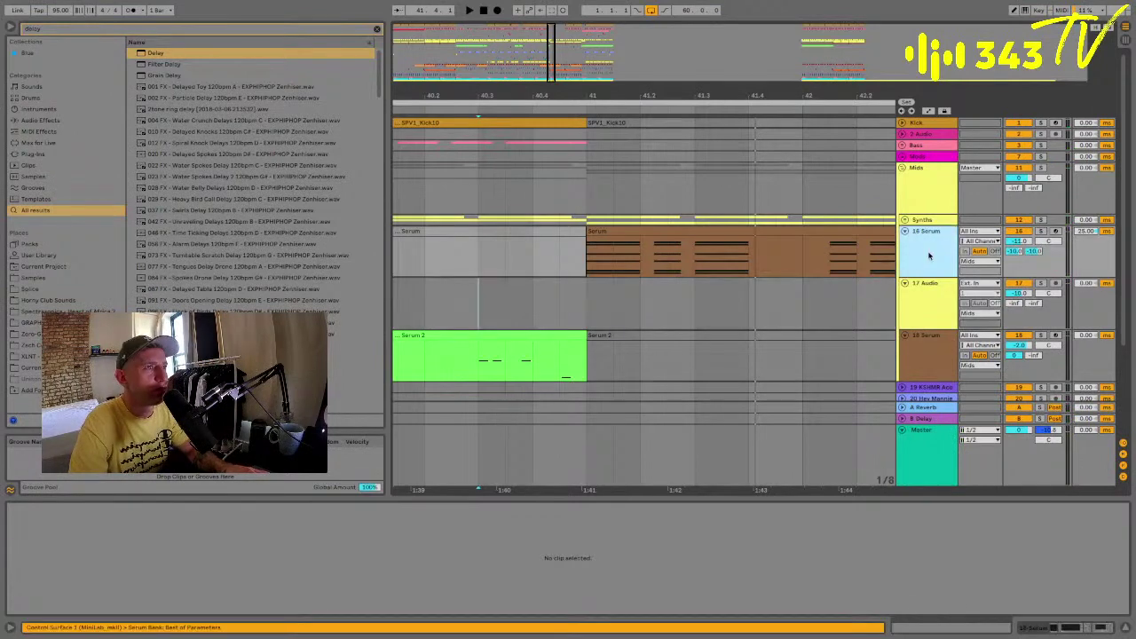
left_click_drag(619, 253, 645, 251)
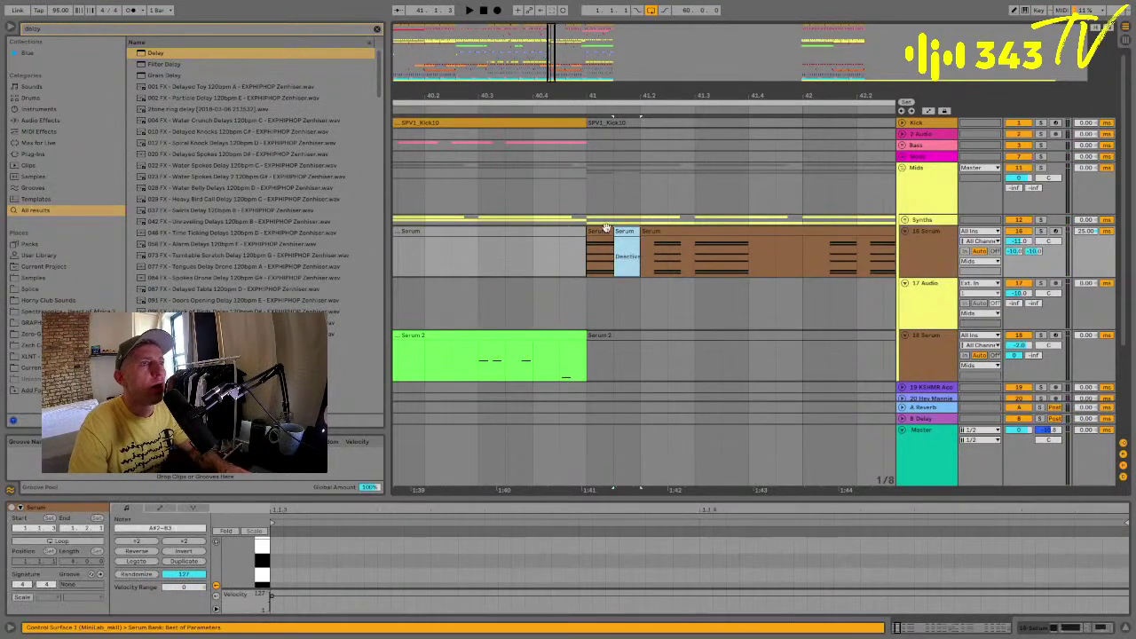
left_click(606, 228)
left_click(625, 230)
left_click(647, 231)
key("0")
left_click(611, 241)
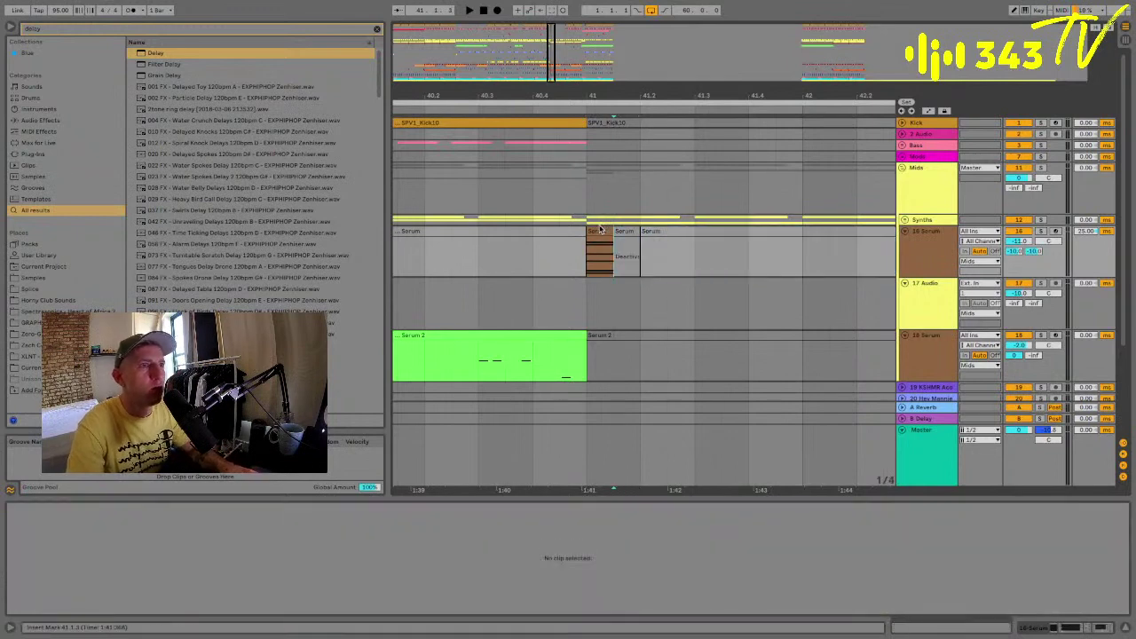
left_click(600, 228)
Find the Reverb effect in the browser and add it after Auto Filter on the 16 Serum track.
left_click(942, 268)
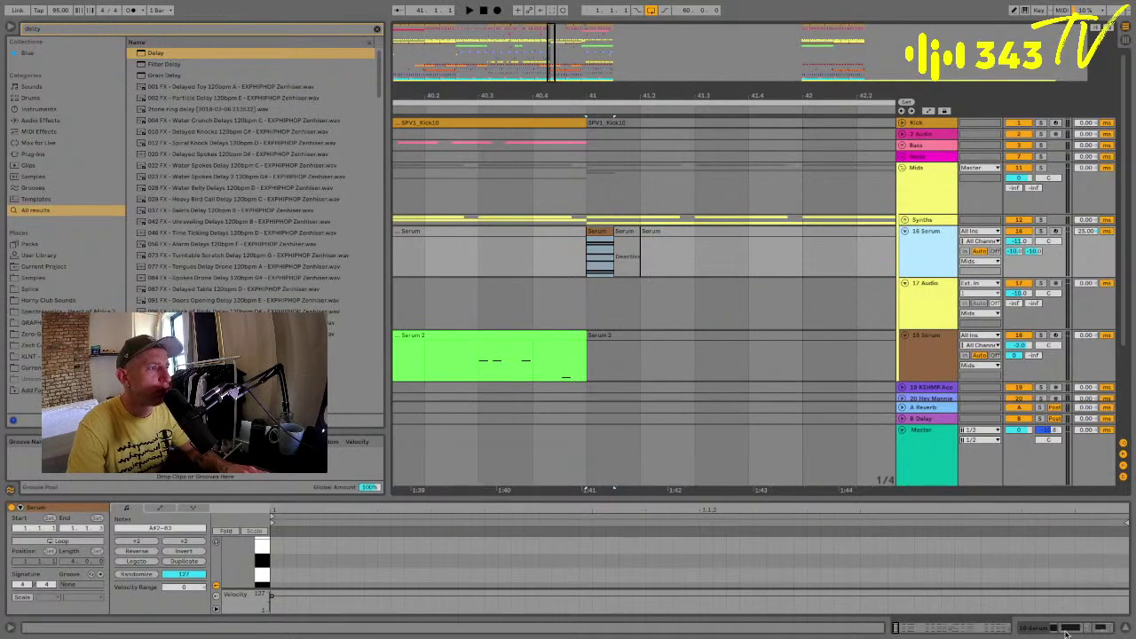
left_click(521, 418)
left_click(66, 31)
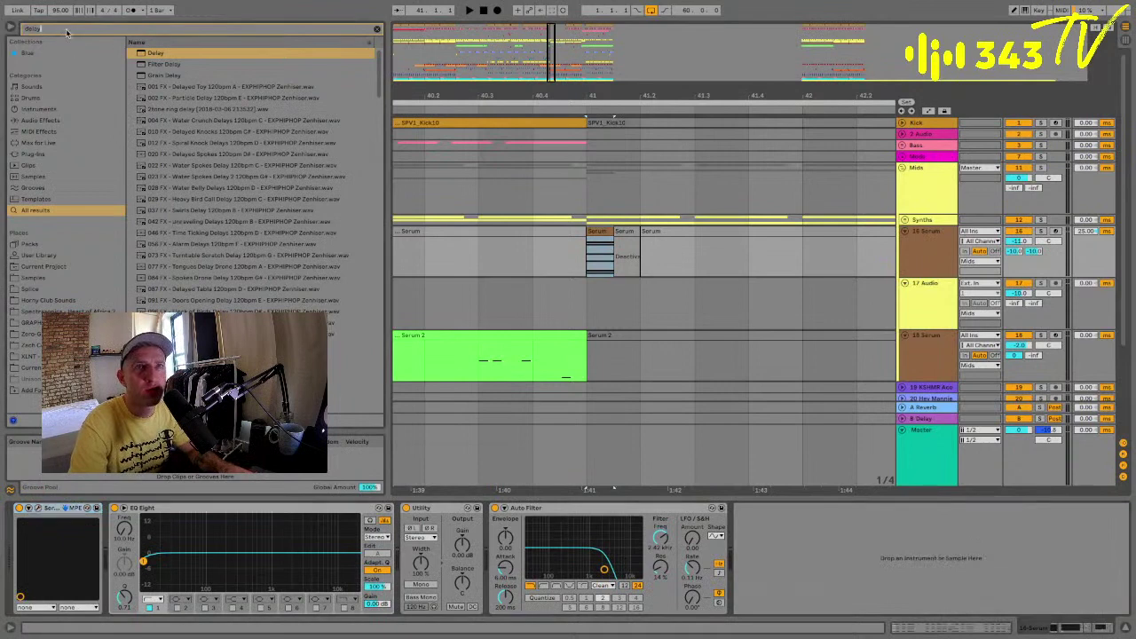
type("reverb")
left_click_drag(150, 64, 661, 260)
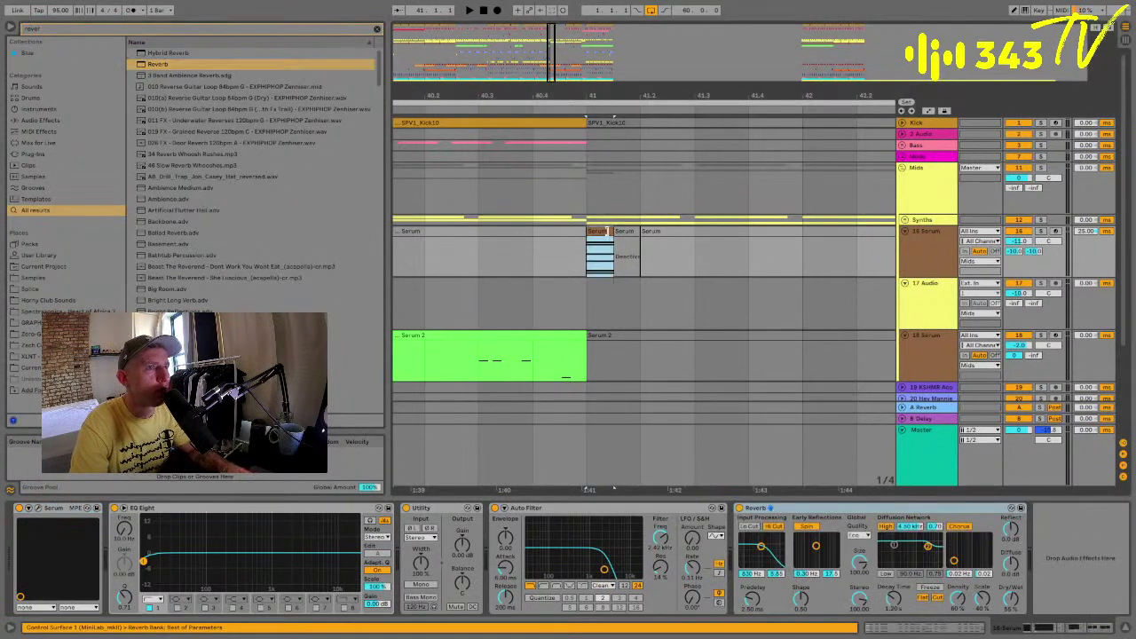
Solo the 16 Serum track and play the isolated chord from bar 41 to hear it with the reverb.
left_click(925, 268)
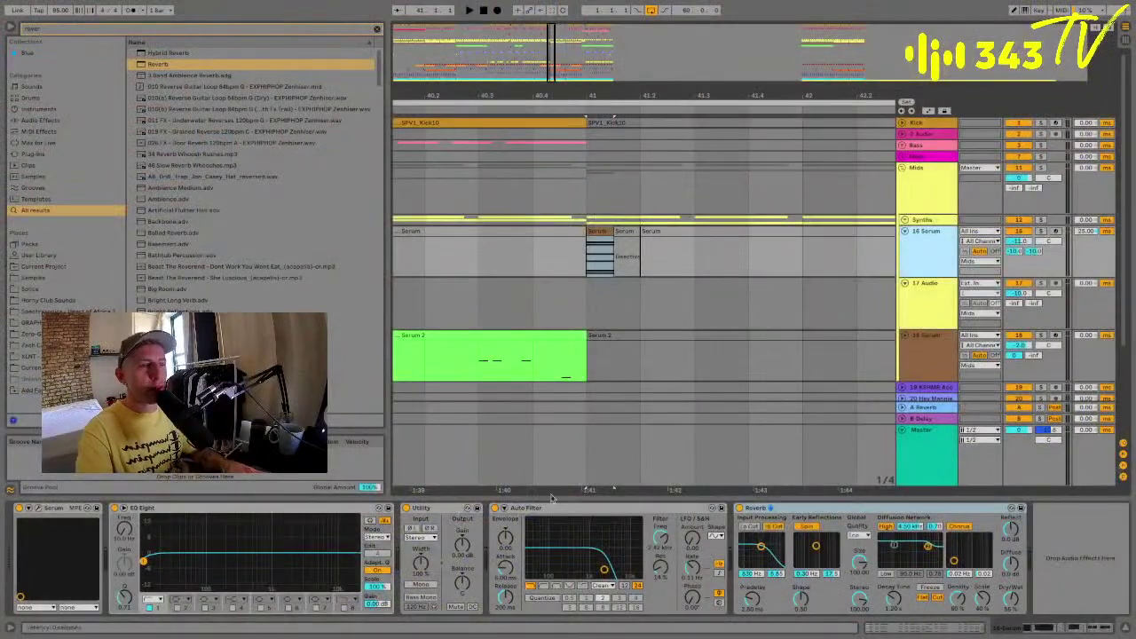
left_click(602, 233)
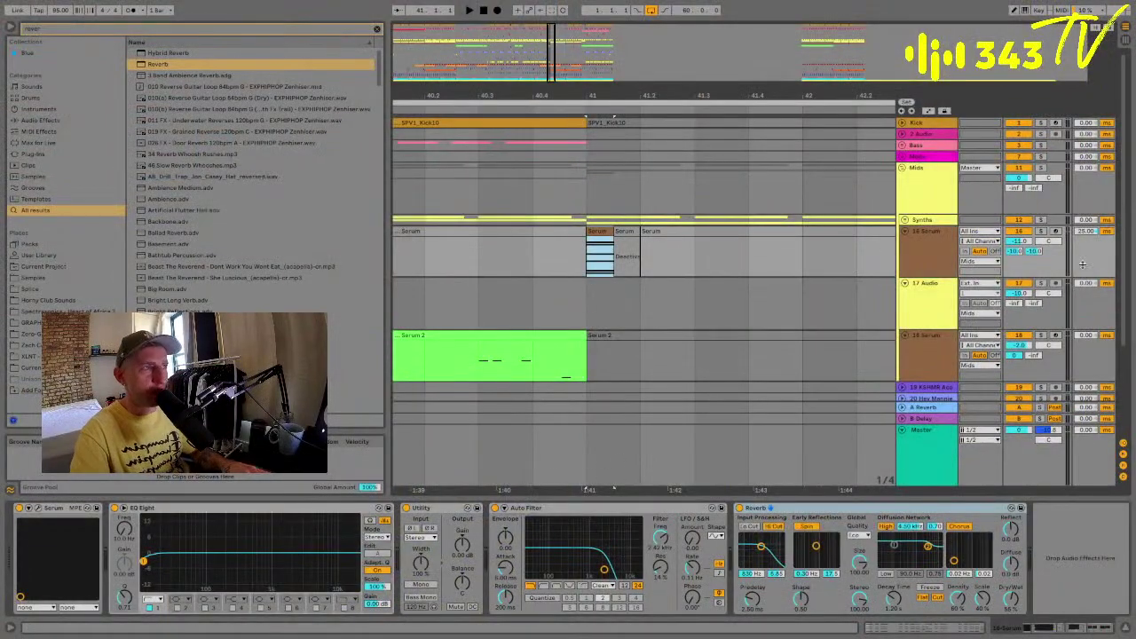
key("space")
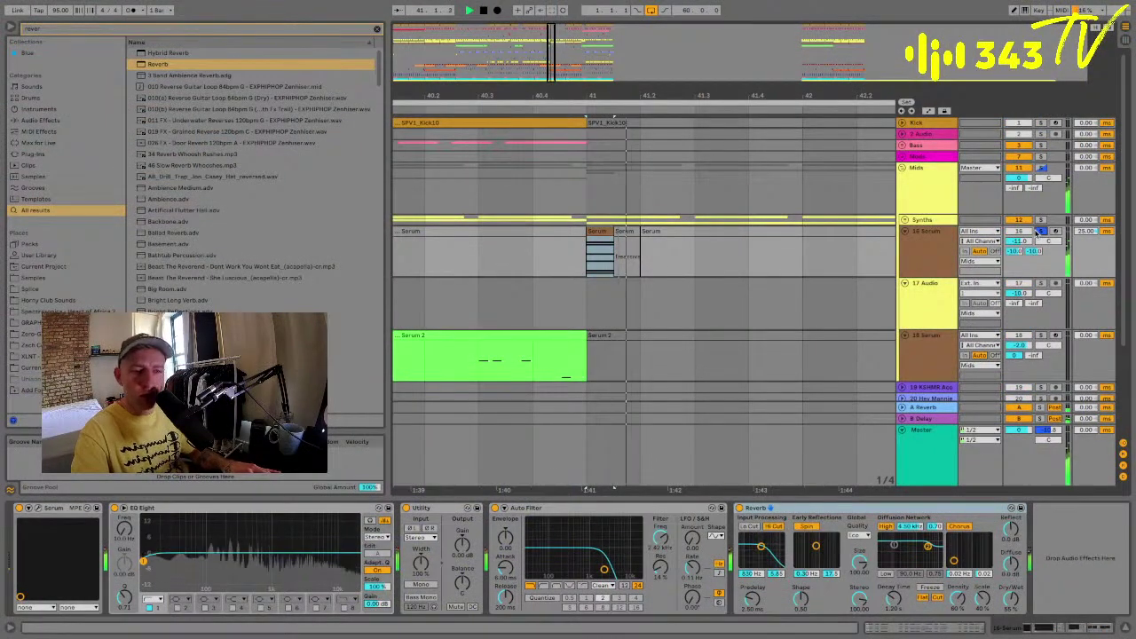
key("space")
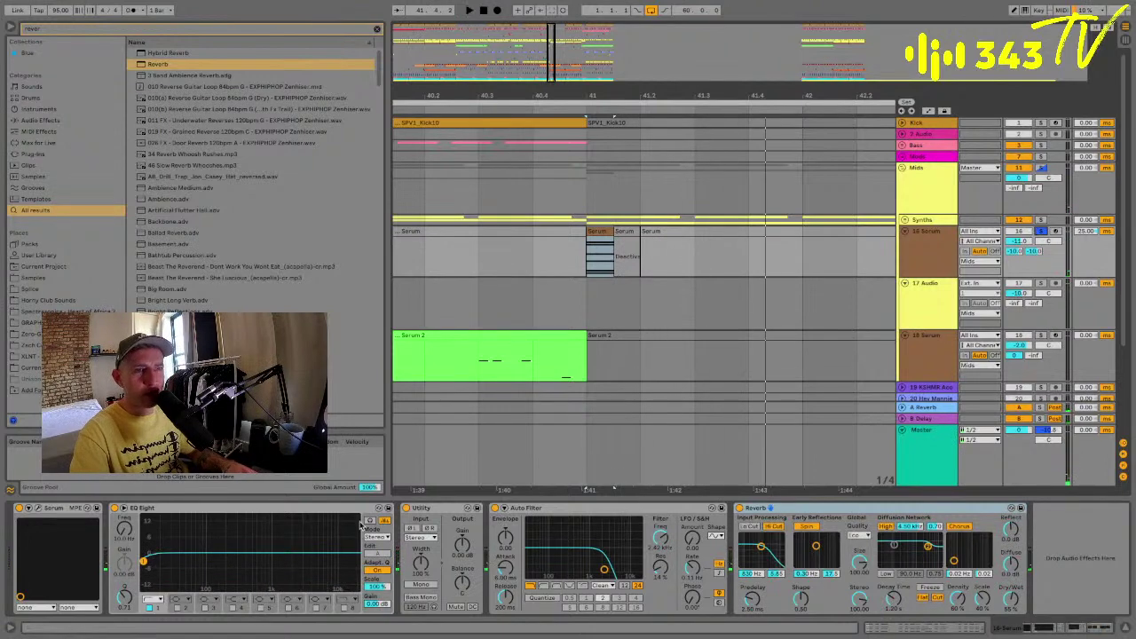
left_click(916, 195)
key("space")
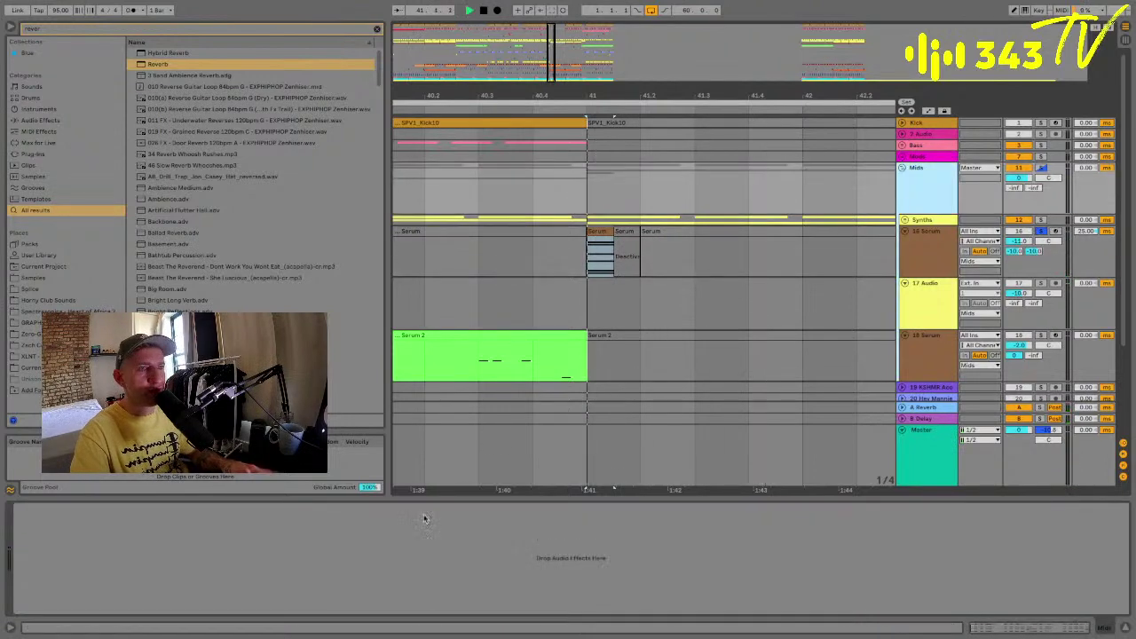
left_click(927, 248)
key("space")
key("space")
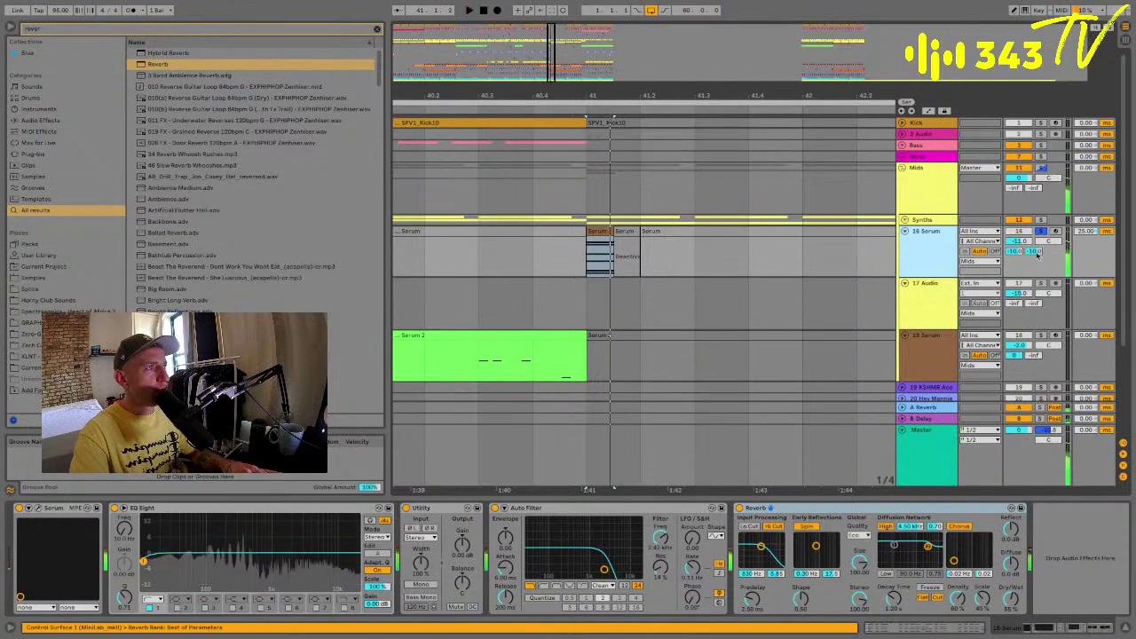
Set the 16 Serum track's delay send to -inf while the chord plays.
left_click(1035, 252)
key("Delete")
key("space")
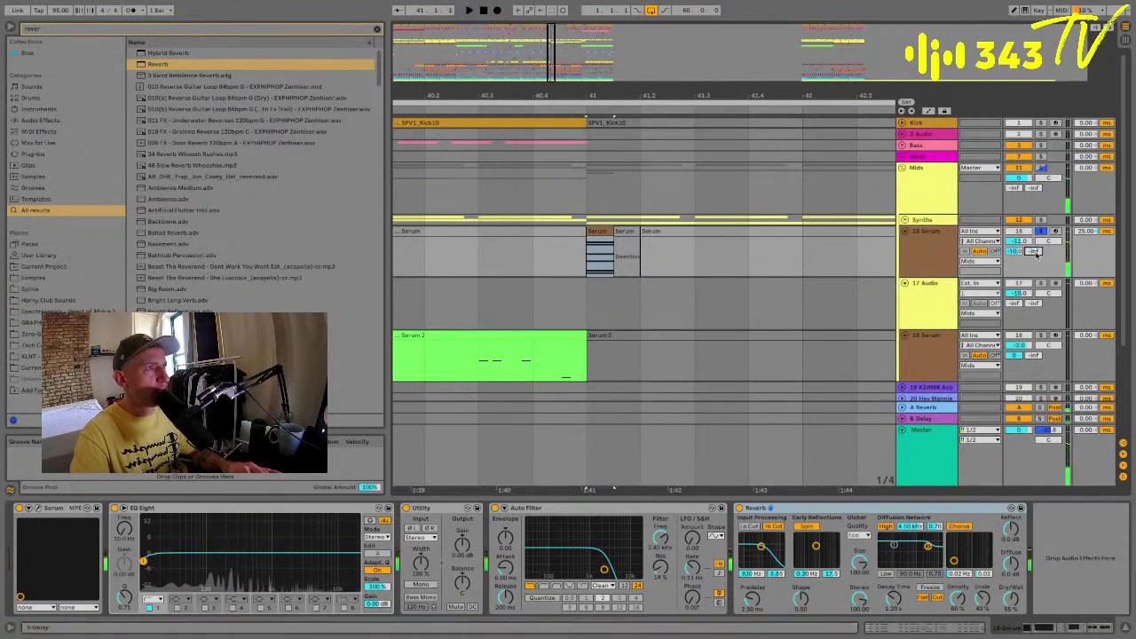
Set the Reverb's decay time to 21.2 s and its dry/wet to 78% on 16 Serum, and audition the tail.
left_click(918, 245)
key("space")
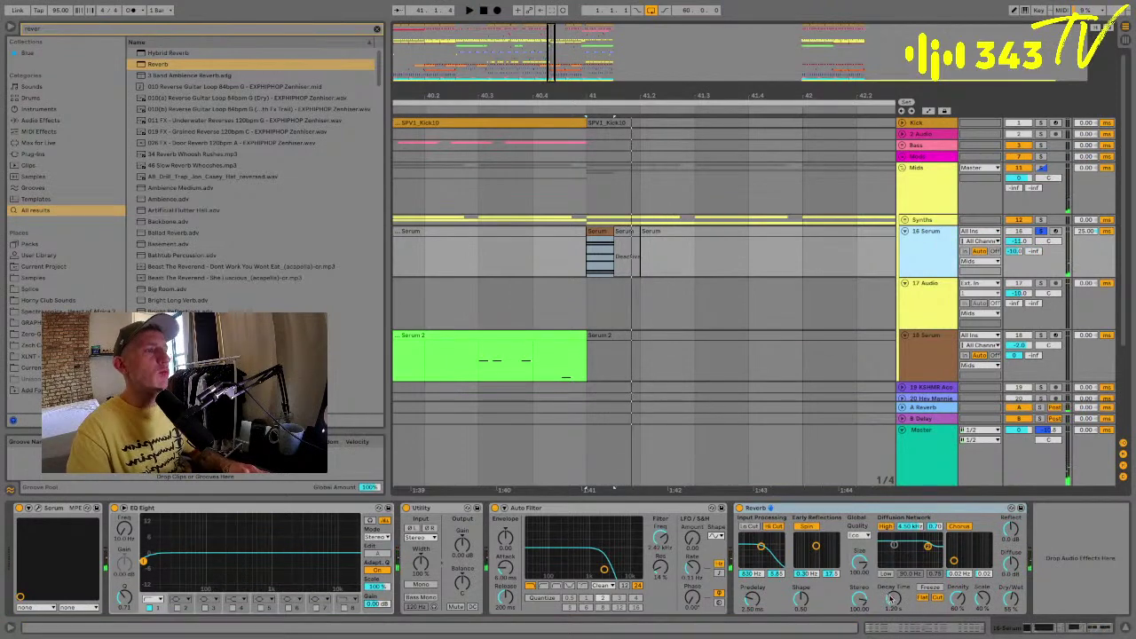
left_click_drag(892, 598, 892, 555)
key("space")
left_click_drag(1010, 599, 1010, 592)
key("space")
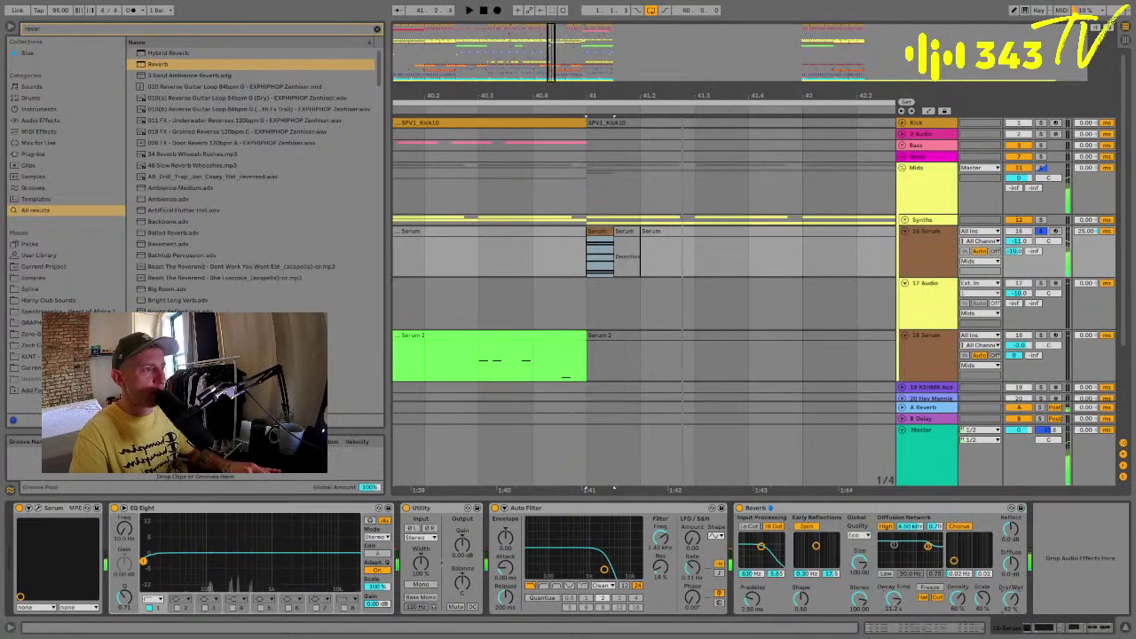
Insert another audio track below 17 Audio, then set 17 Audio's input to Resampling and arm it for recording.
left_click(928, 242)
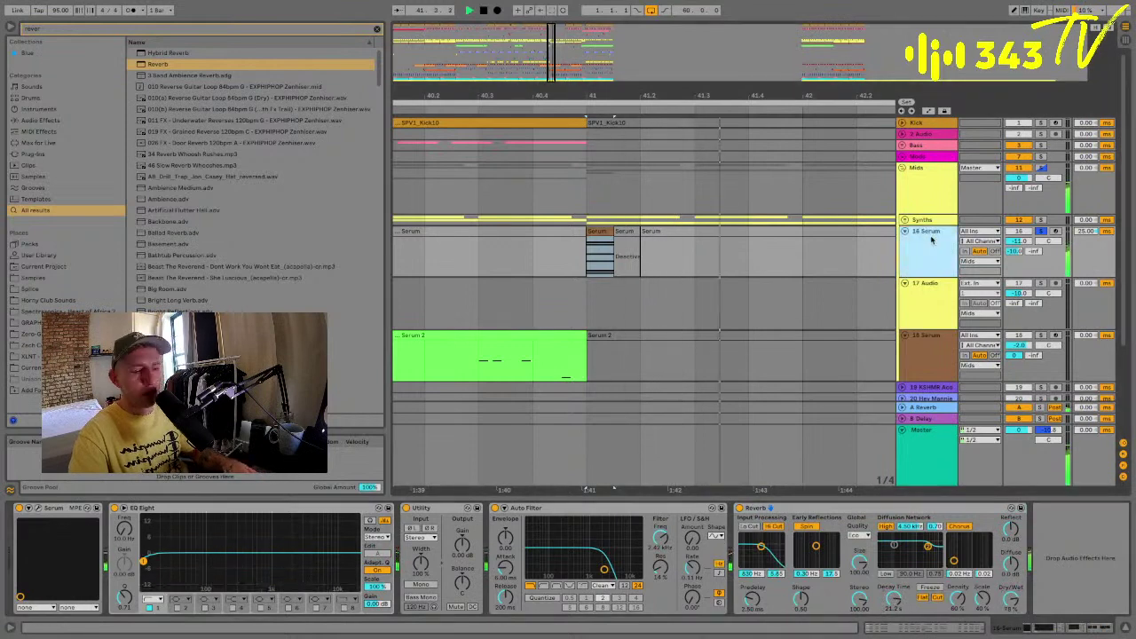
left_click(927, 298)
left_click(983, 282)
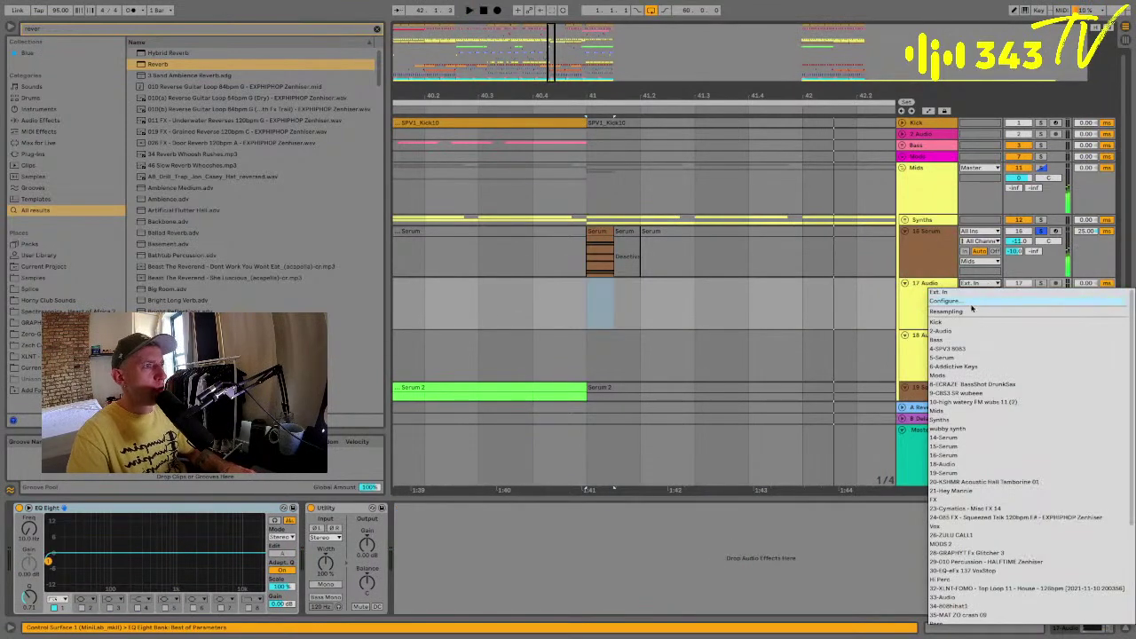
left_click(970, 312)
left_click(1055, 283)
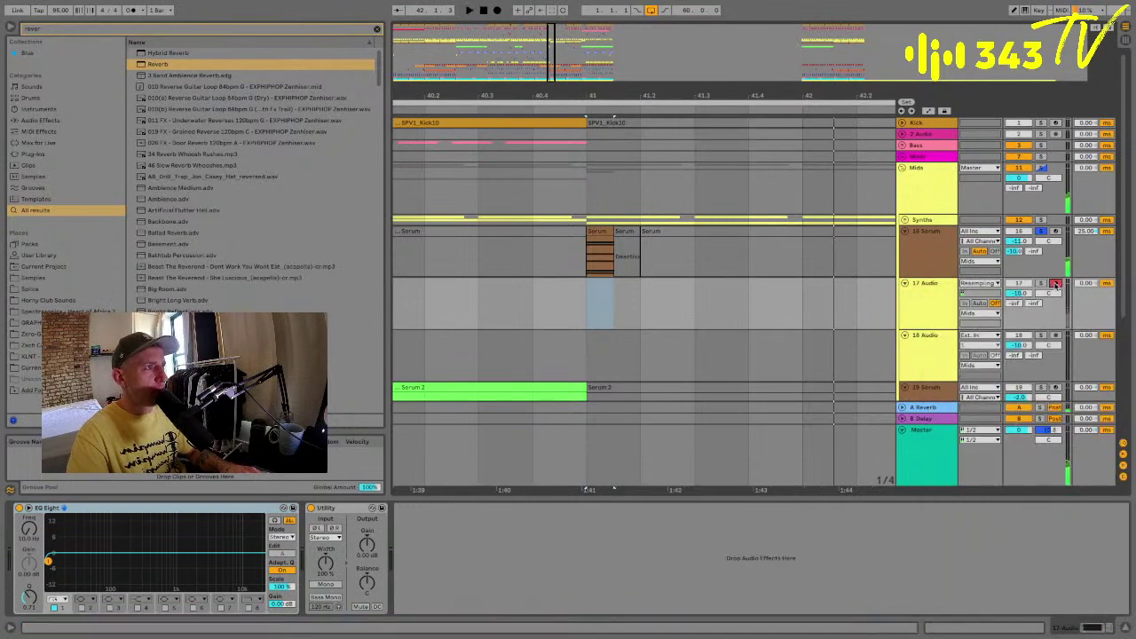
Compare the Reverb on 16 Serum without its Hi Cut, then re-enable the filter with its frequency at about 5.65 kHz.
left_click(919, 264)
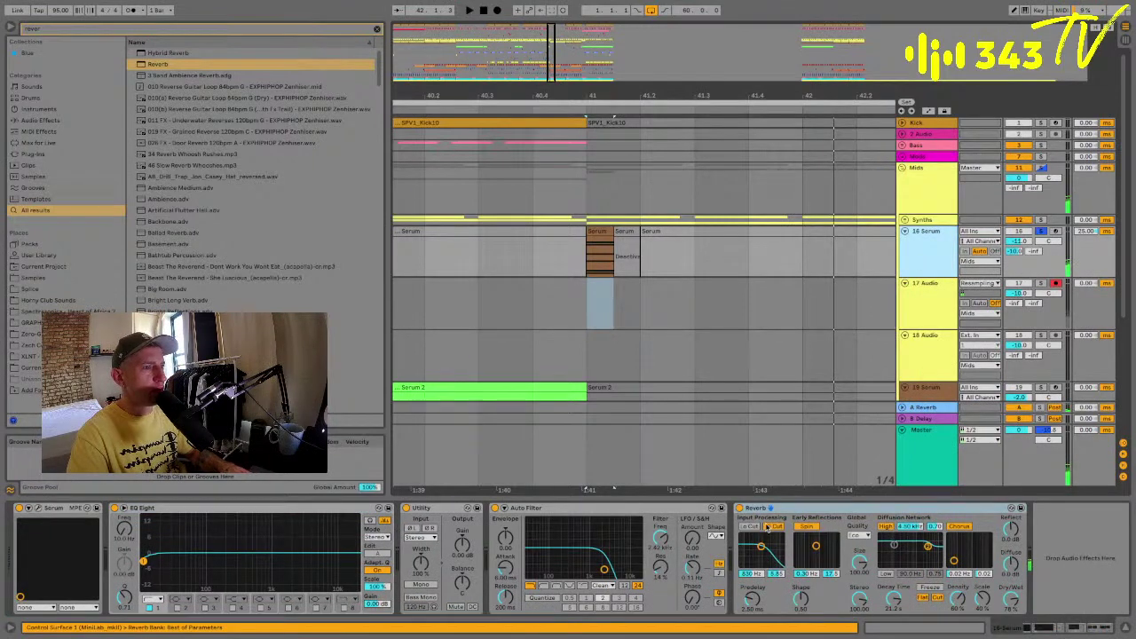
left_click(768, 526)
key("space")
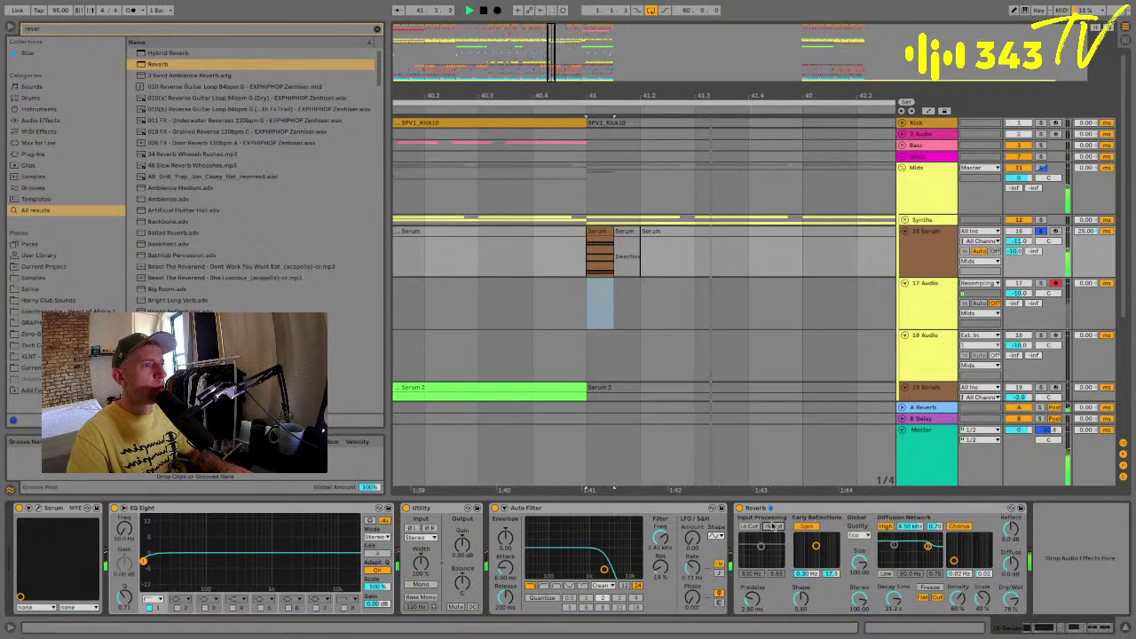
left_click(774, 526)
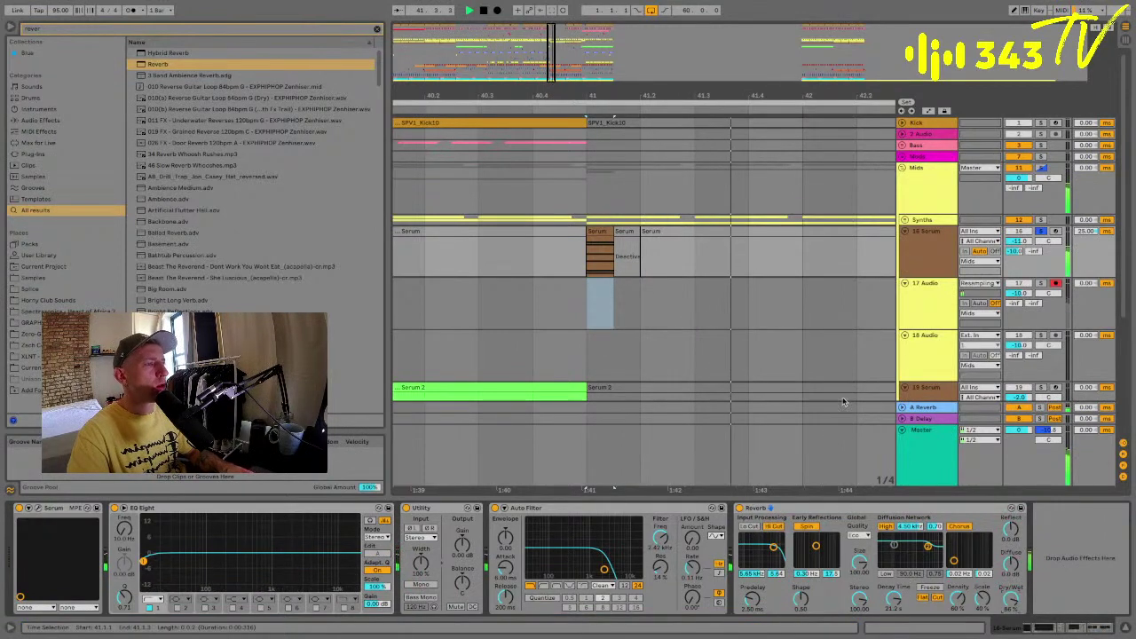
Shorten the Reverb's decay time to about 8.4 s, set dry/wet to 81%, and audition the chord from bar 41.
left_click(592, 306)
left_click(928, 239)
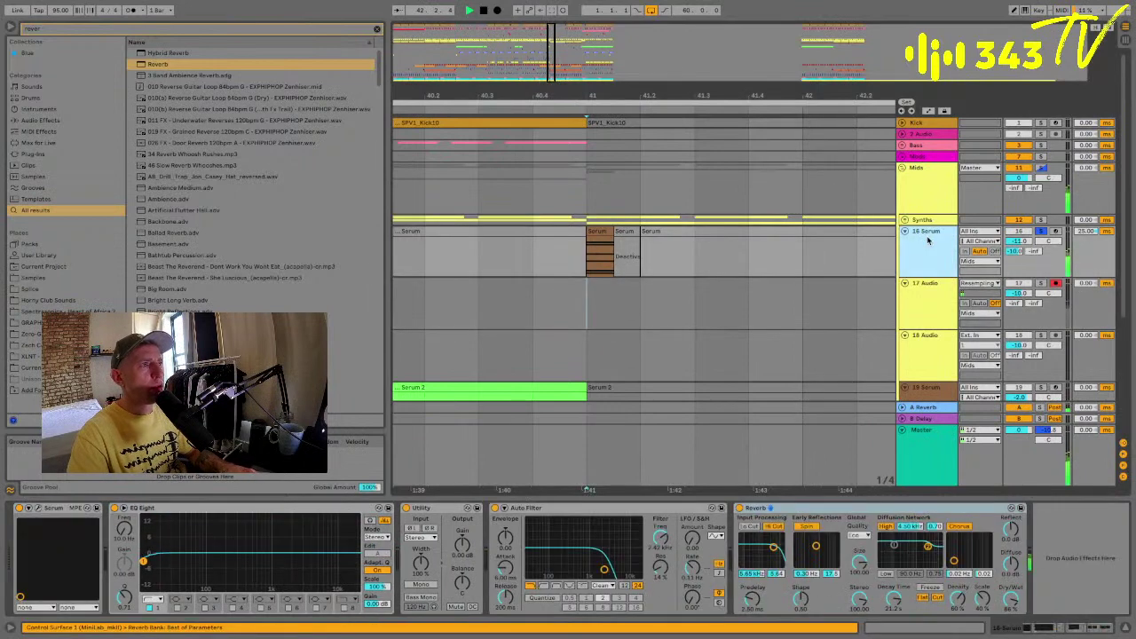
left_click_drag(895, 599, 900, 609)
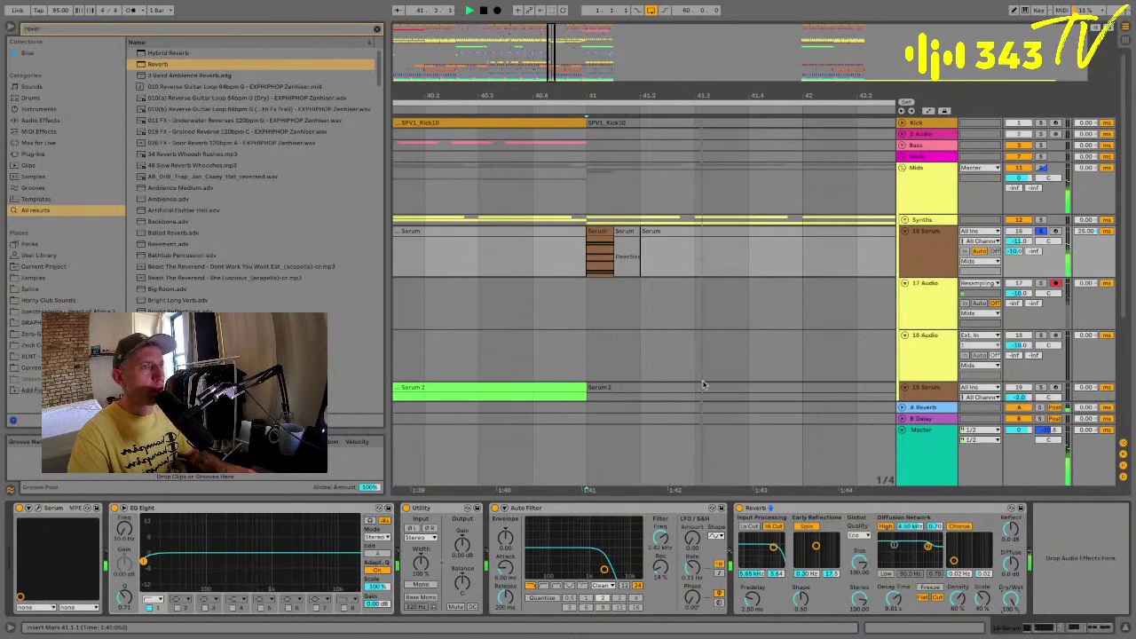
key("space")
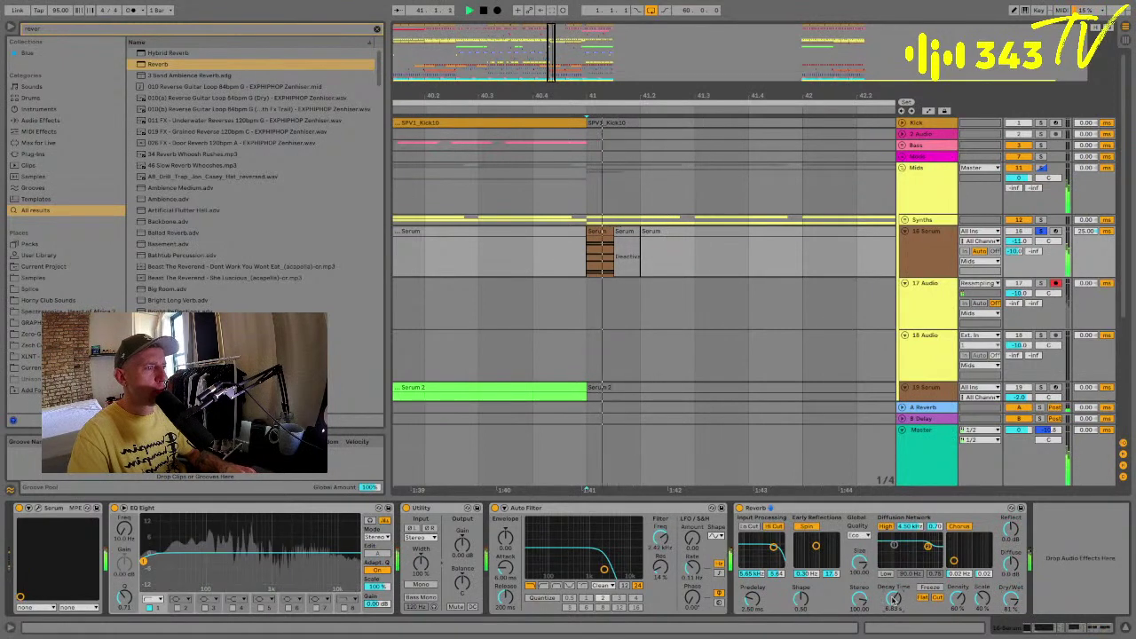
Record the reverberated Serum chord onto 17 Audio from bar 41 until its tail fades past bar 43.
left_click(938, 317)
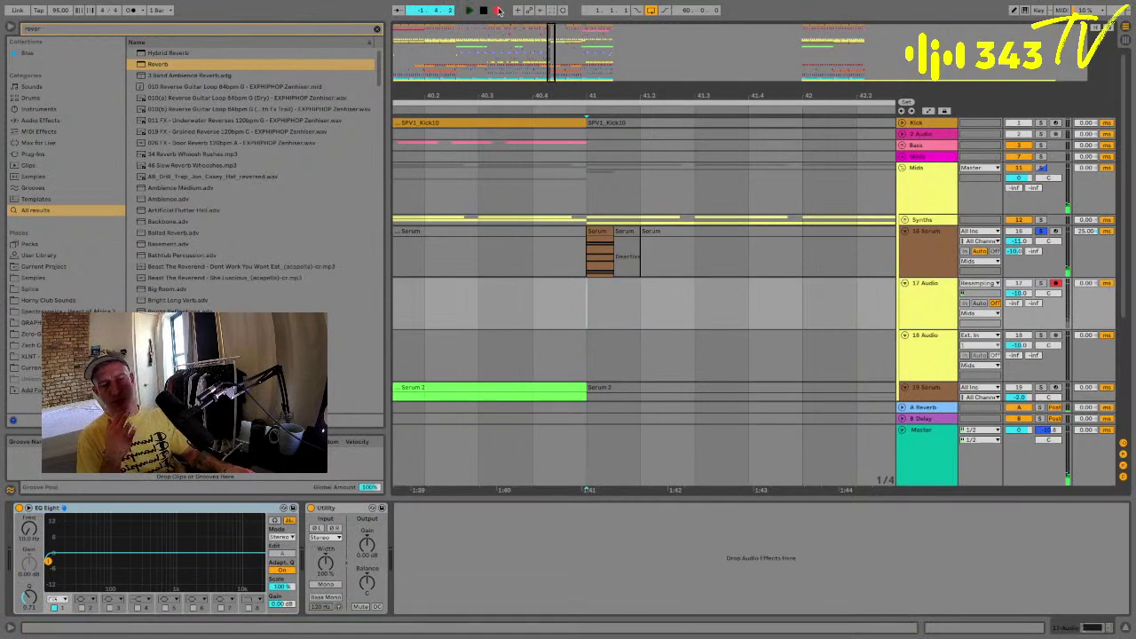
left_click(499, 10)
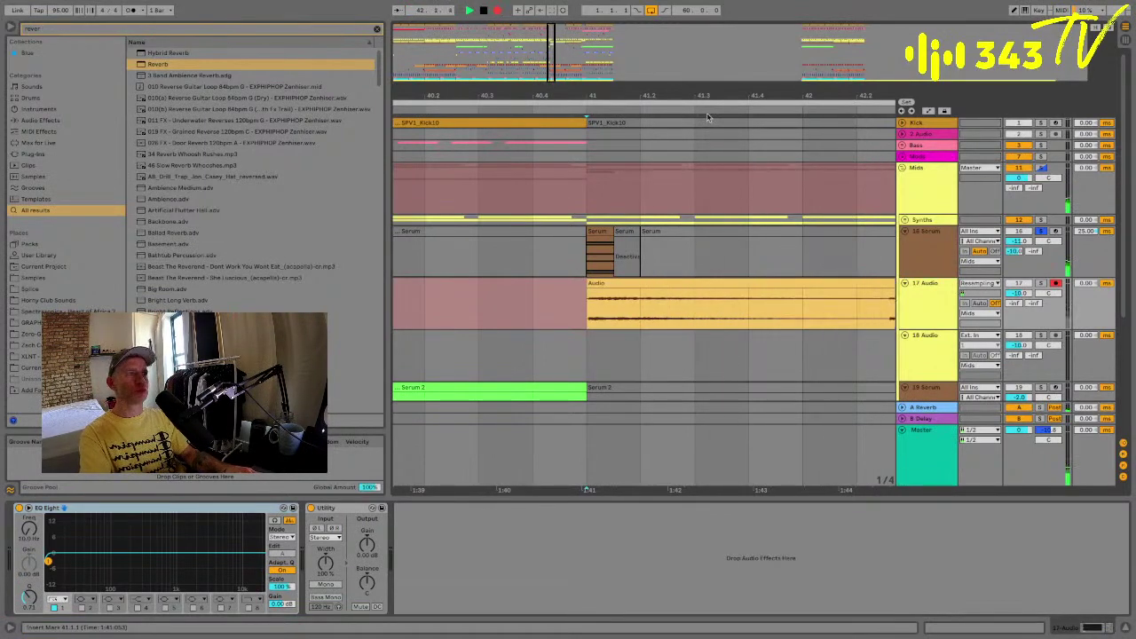
left_click_drag(678, 92, 679, 52)
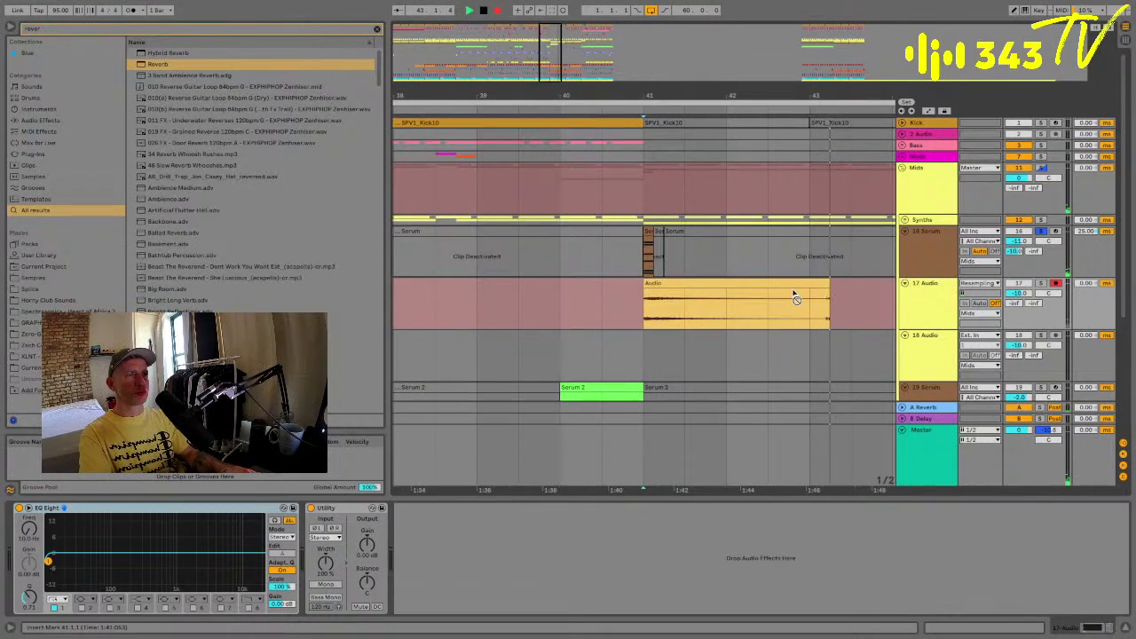
key("space")
left_click(793, 286)
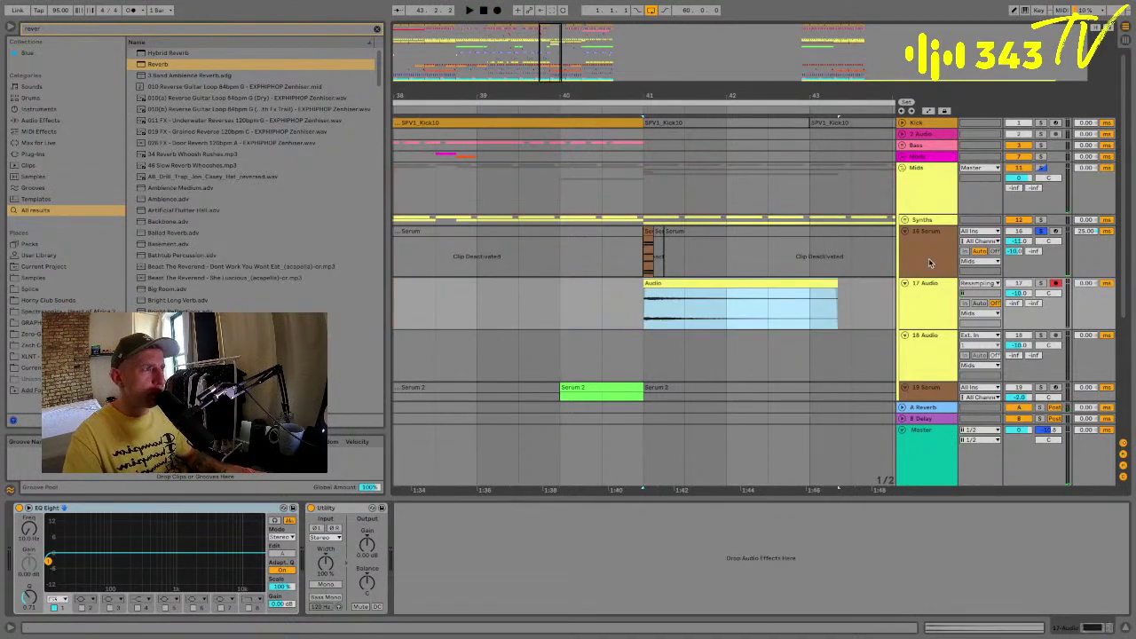
Delete the recorded take from 17 Audio and raise the 16 Serum track's volume to -4 dB.
left_click(929, 263)
left_click(773, 294)
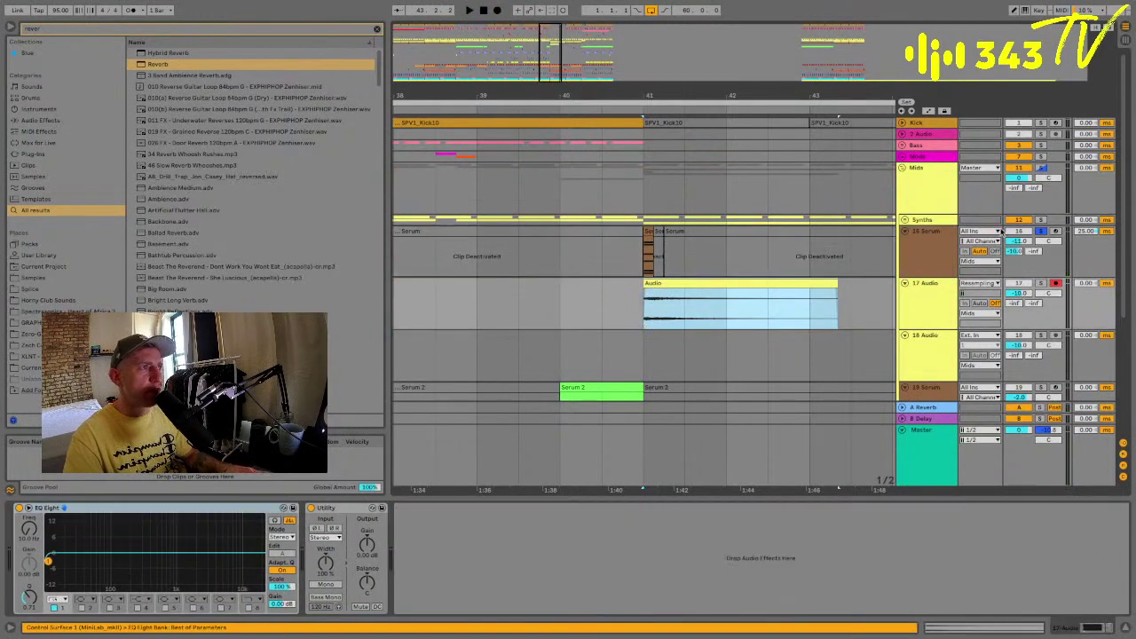
left_click(1041, 231)
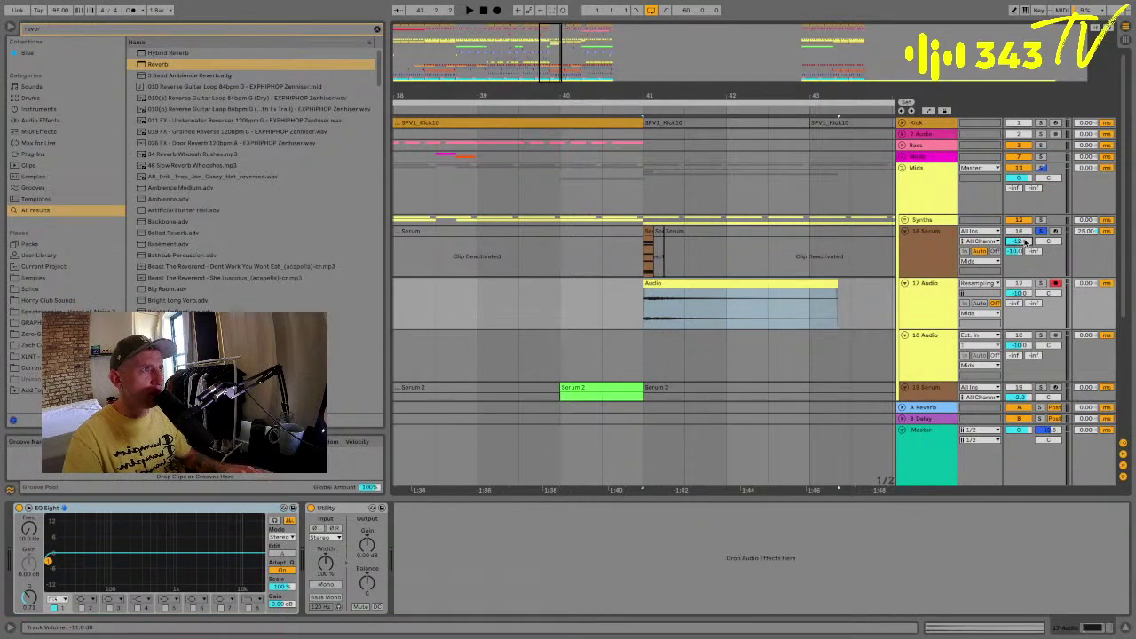
key("Delete")
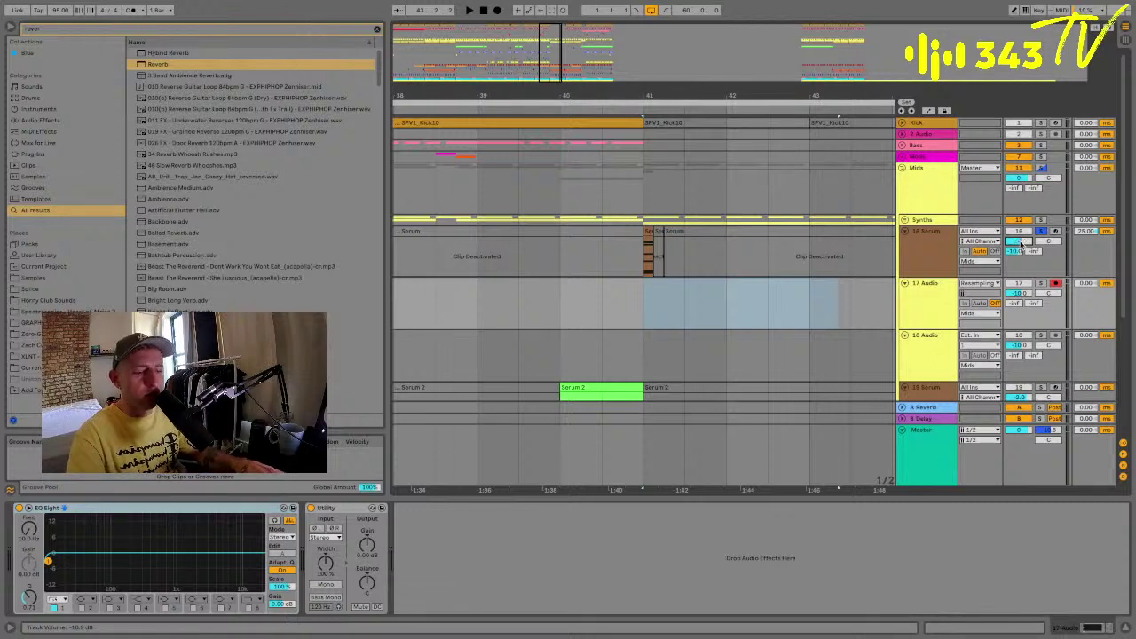
Record the louder Serum chord and its reverb tail onto 17 Audio from bar 41 to just before bar 44.
key("space")
left_click(931, 299)
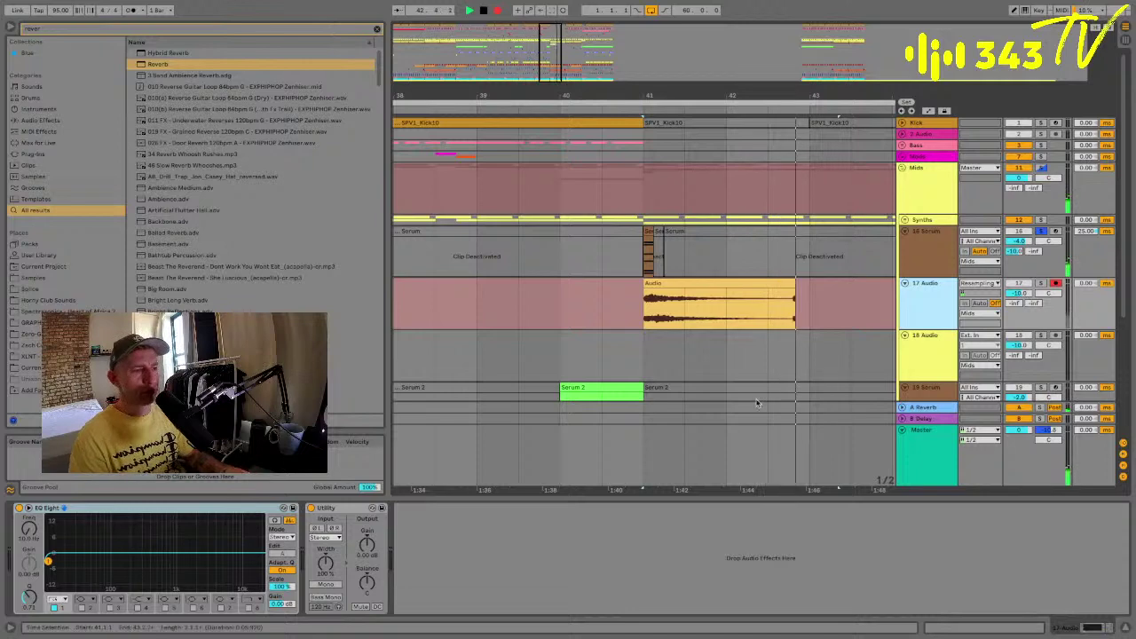
left_click(655, 264)
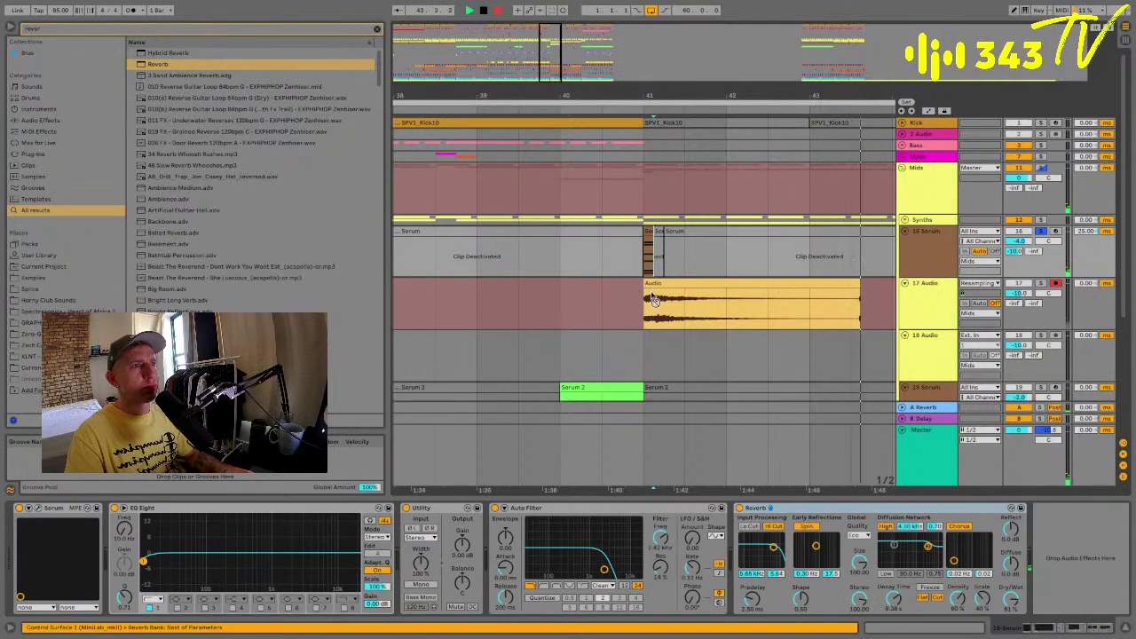
key("space")
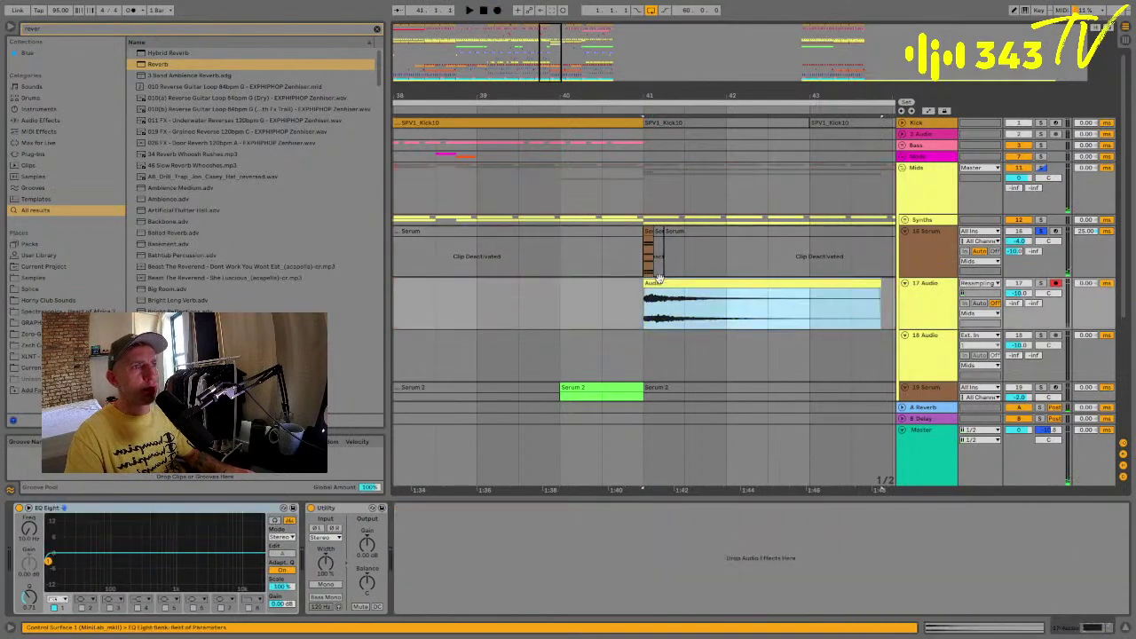
Unsolo 16 Serum, return its volume to -11 dB and reactivate its chord clips from bar 41.
left_click(1044, 233)
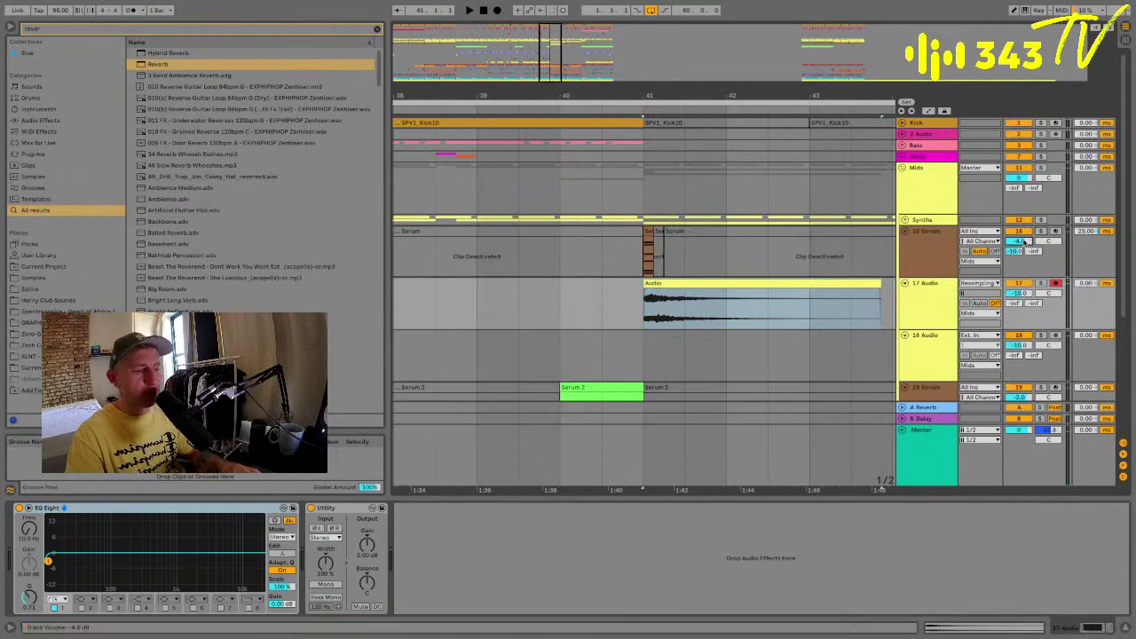
left_click(669, 231)
key("0")
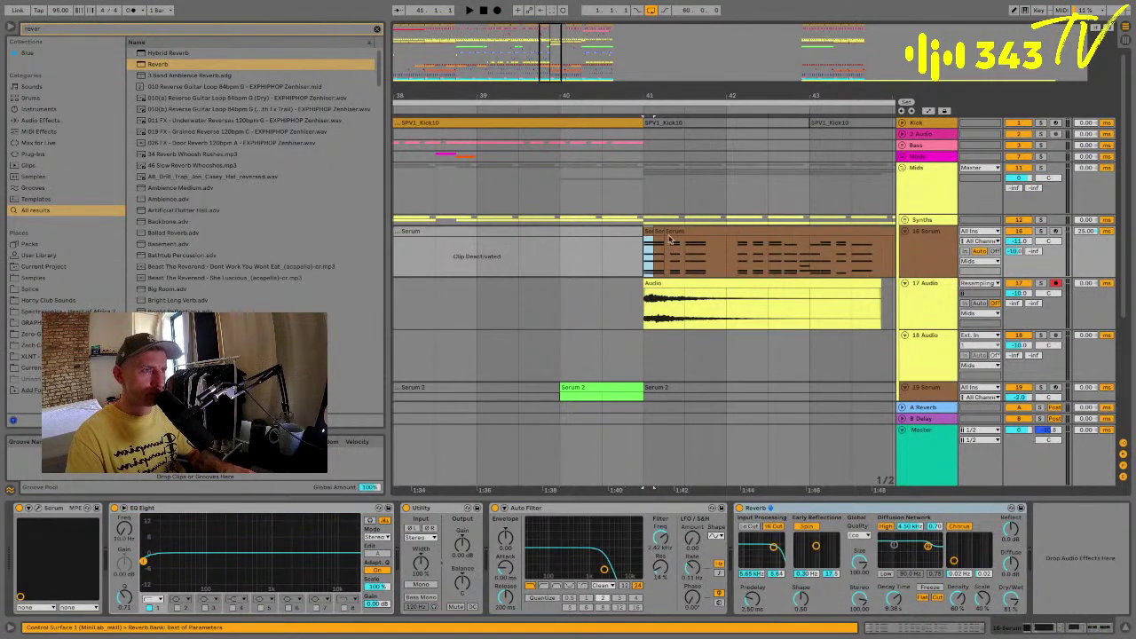
Split the recorded 17 Audio clip at bar 42, delete the remainder and move the one-bar section to bar 40.
left_click(728, 305)
key("ctrl+e")
left_click(745, 284)
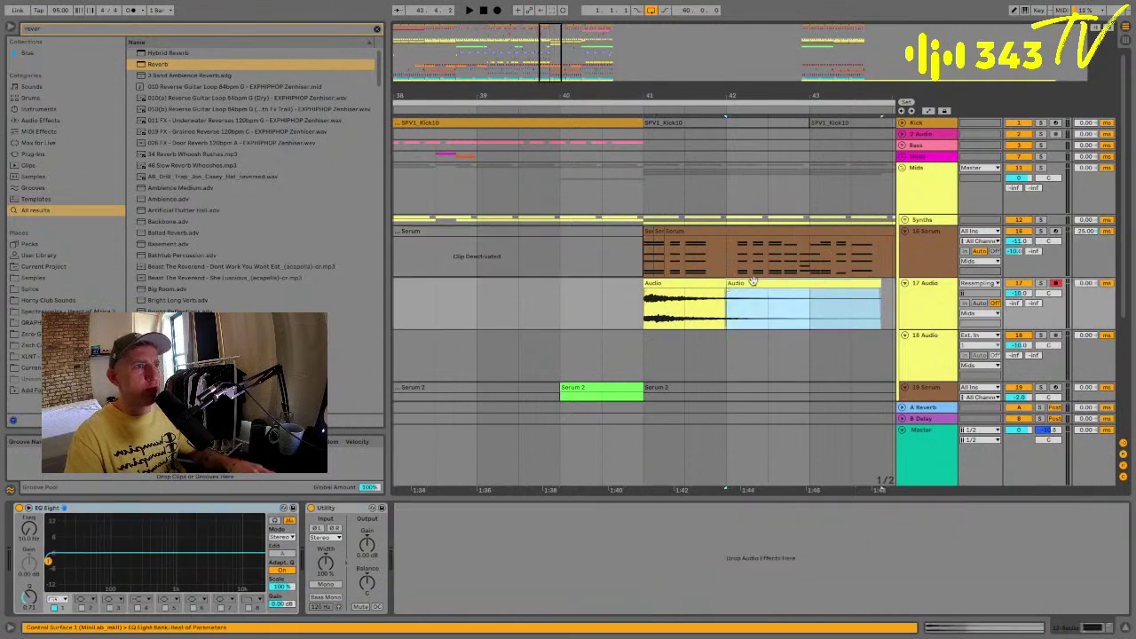
key("Delete")
left_click_drag(709, 282, 610, 281)
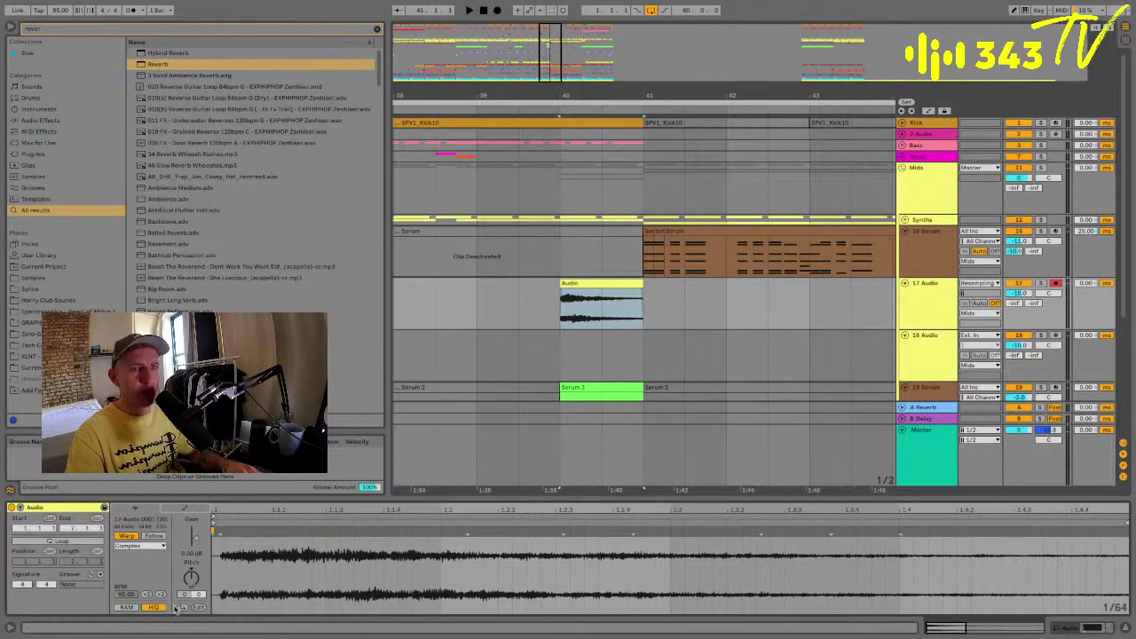
Turn off warping for the one-bar clip, reverse it and give it a long fade-in.
left_click(126, 536)
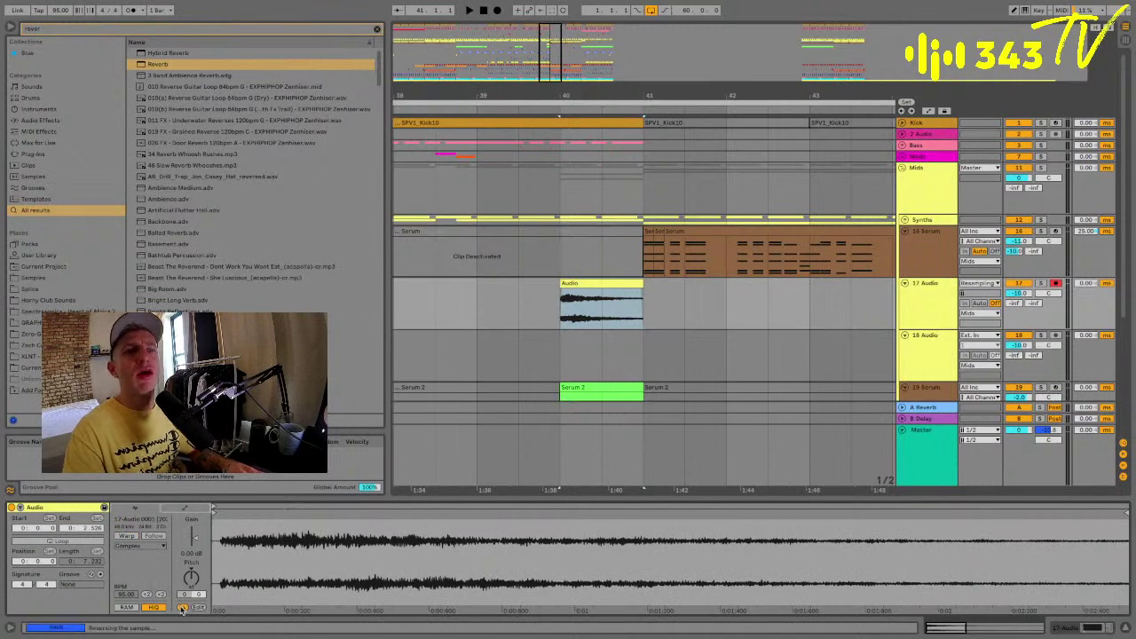
left_click_drag(561, 291, 665, 293)
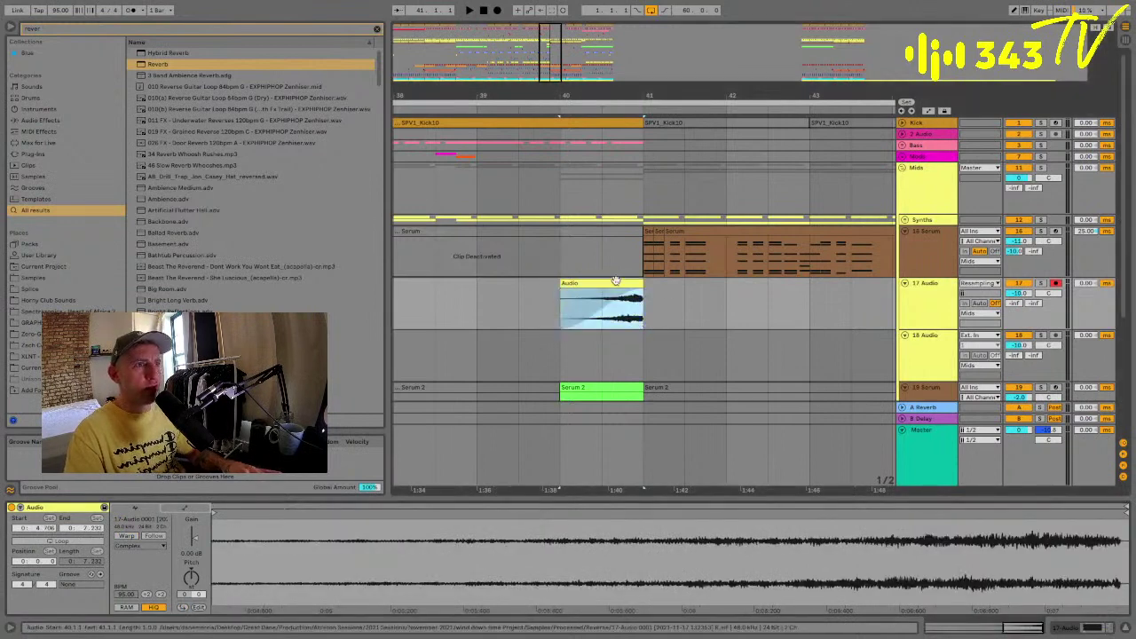
Close the gap at the reversed clip's end so it meets bar 41, and extend its start back to bar 40.
left_click_drag(622, 90, 623, 100)
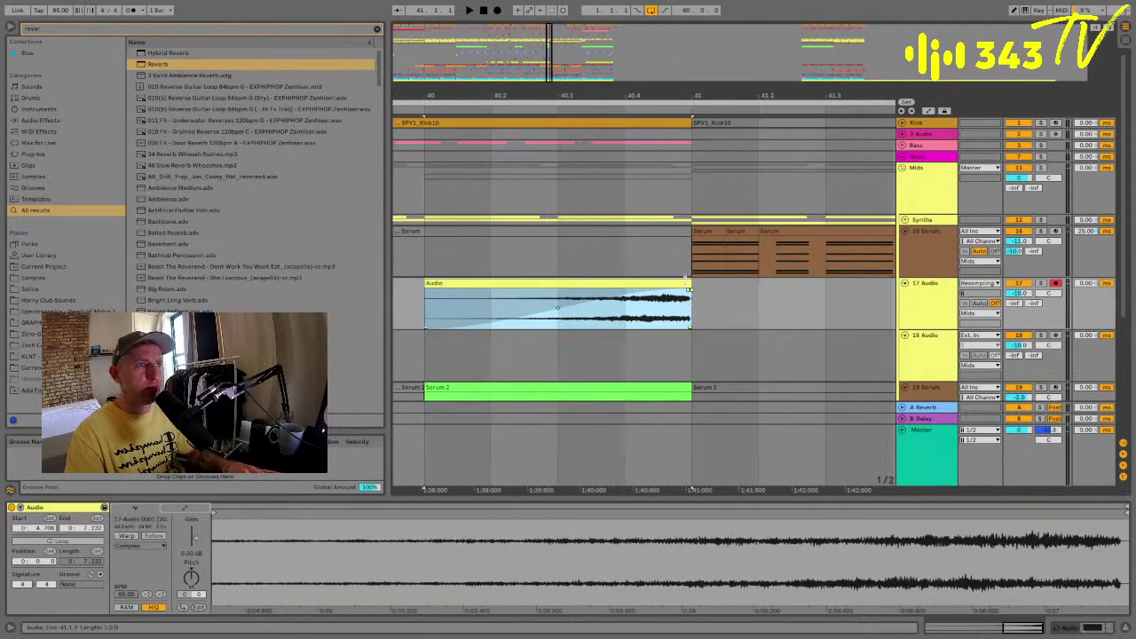
mouse_move(689, 283)
left_mouse_down()
mouse_move(663, 286)
mouse_move(691, 290)
left_mouse_up()
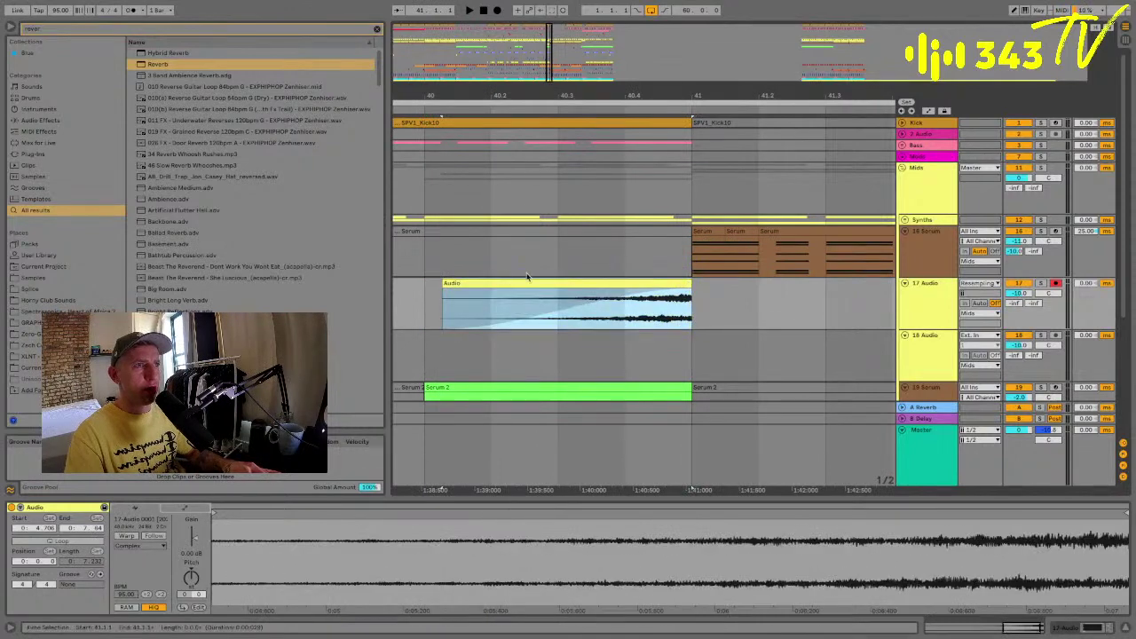
mouse_move(444, 283)
left_mouse_down()
mouse_move(425, 283)
mouse_move(477, 286)
mouse_move(452, 289)
left_mouse_up()
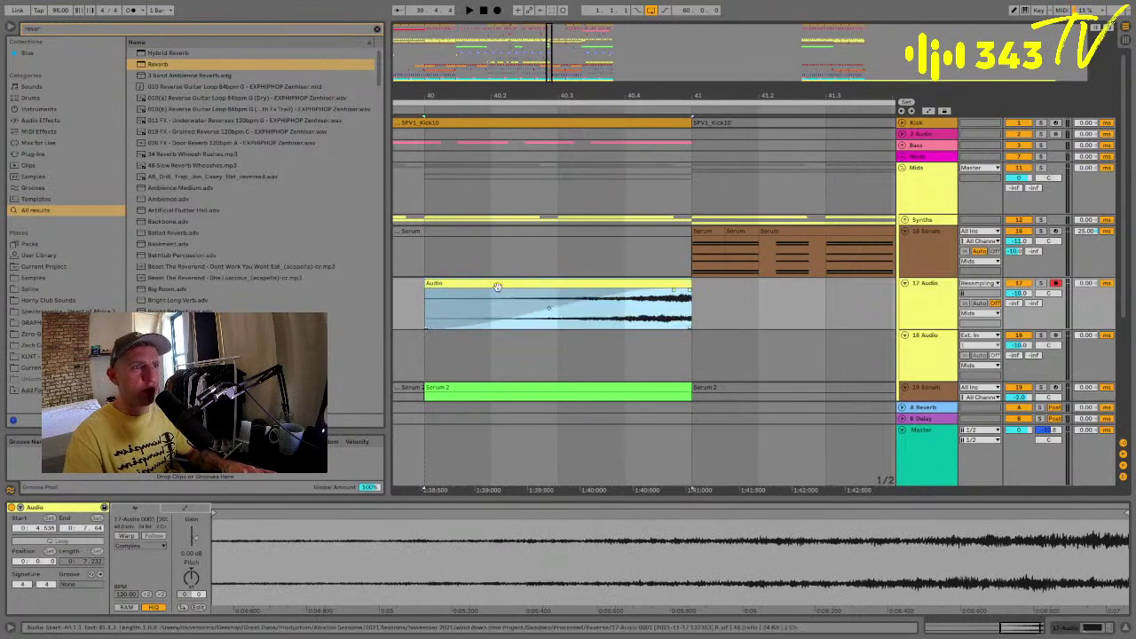
Adjust the length and curve of the reversed clip's fade-in while auditioning 17 Audio in solo.
left_click(1029, 295)
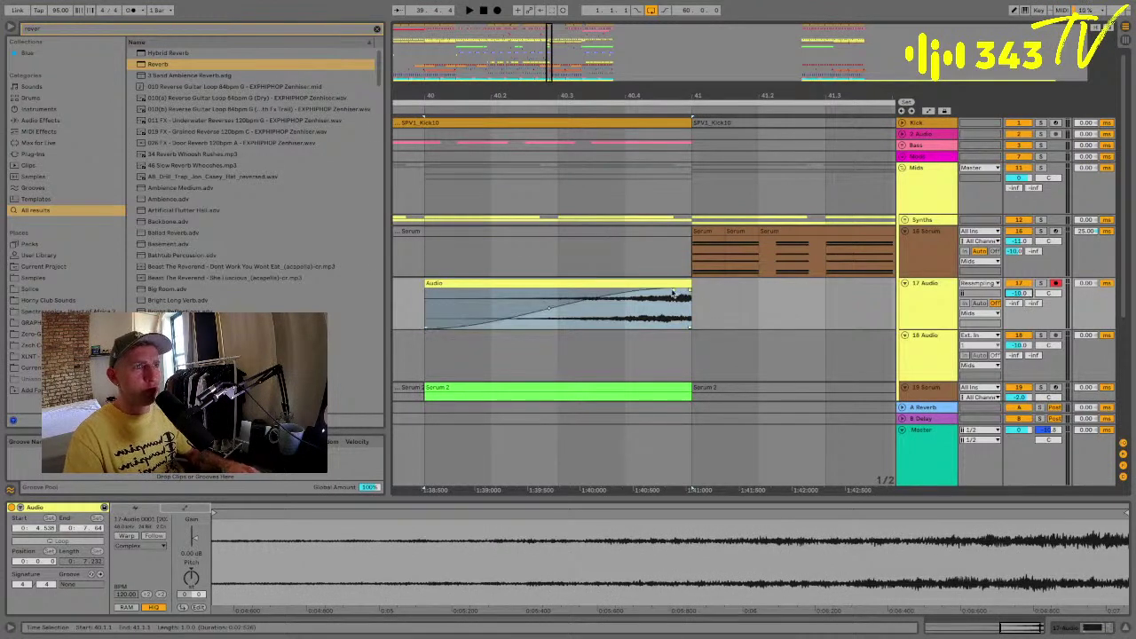
left_click_drag(674, 291, 673, 293)
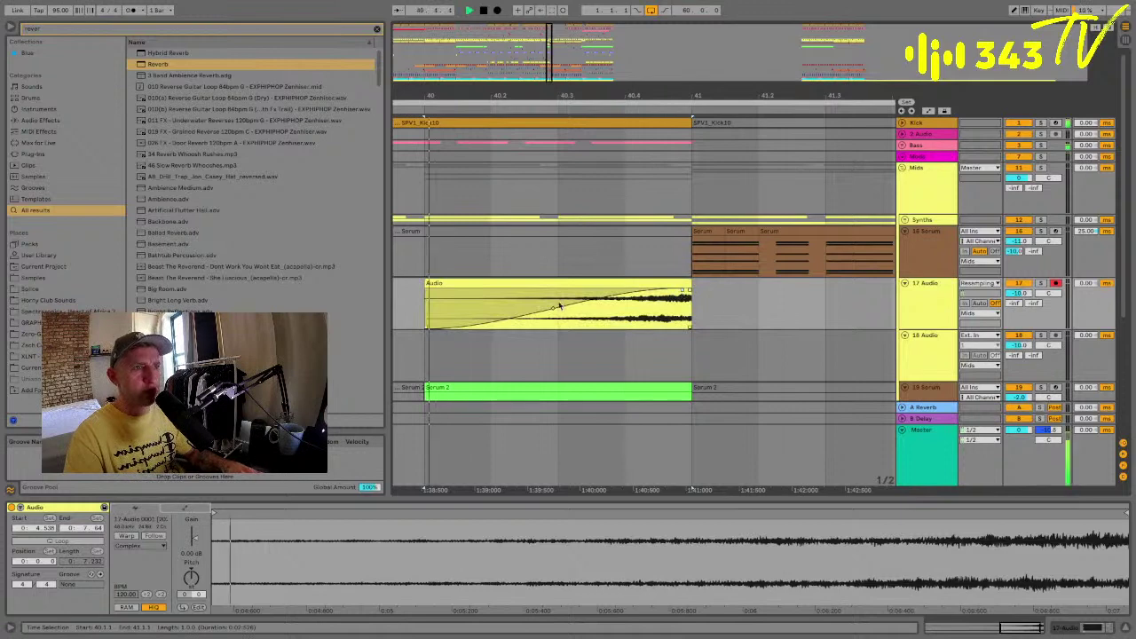
left_click_drag(559, 306, 552, 312)
left_click(1042, 283)
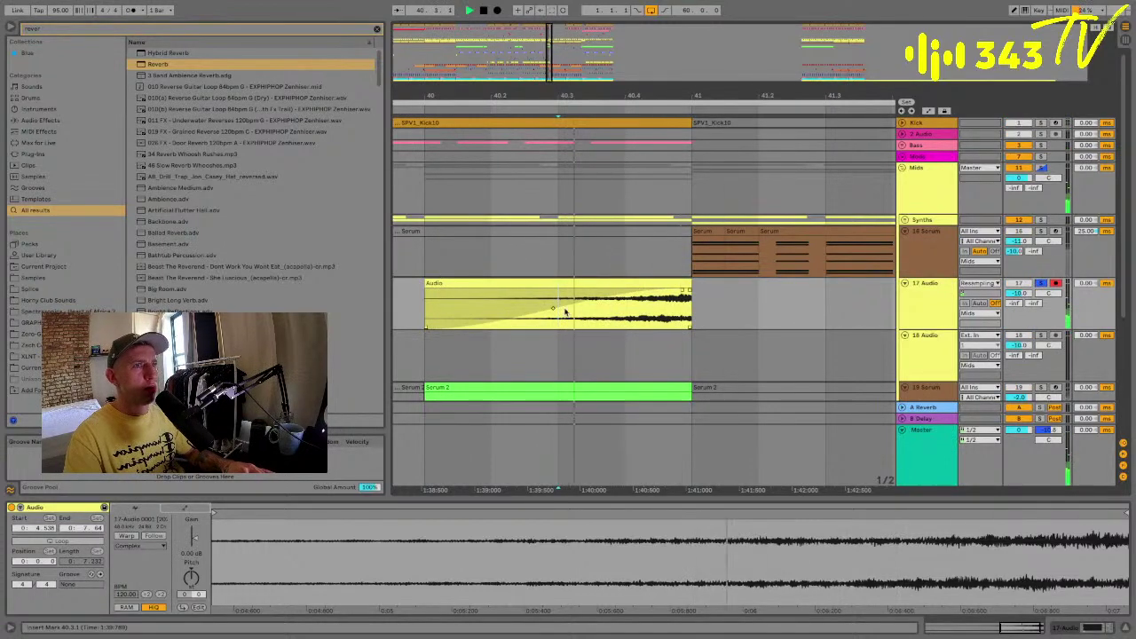
left_click_drag(564, 312, 581, 318)
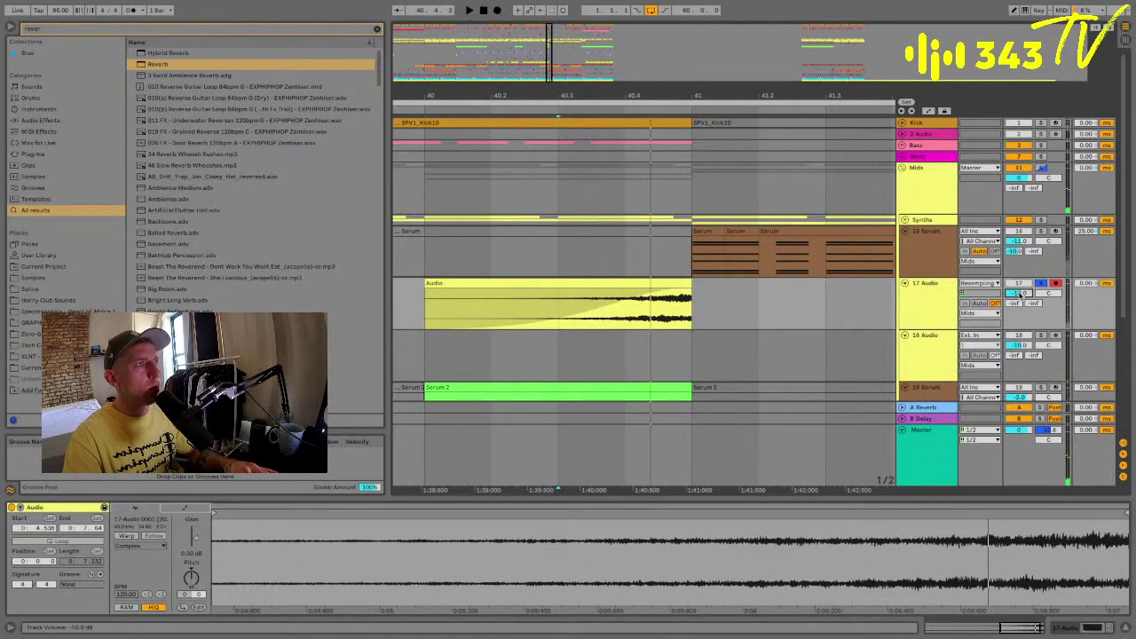
Set 17 Audio's volume to 0 dB and send A to -7 dB, and low-cut it at about 57.4 Hz with EQ Eight.
key("space")
mouse_move(1020, 295)
left_mouse_down()
mouse_move(1016, 271)
mouse_move(1020, 294)
left_mouse_up()
key("shift+Tab")
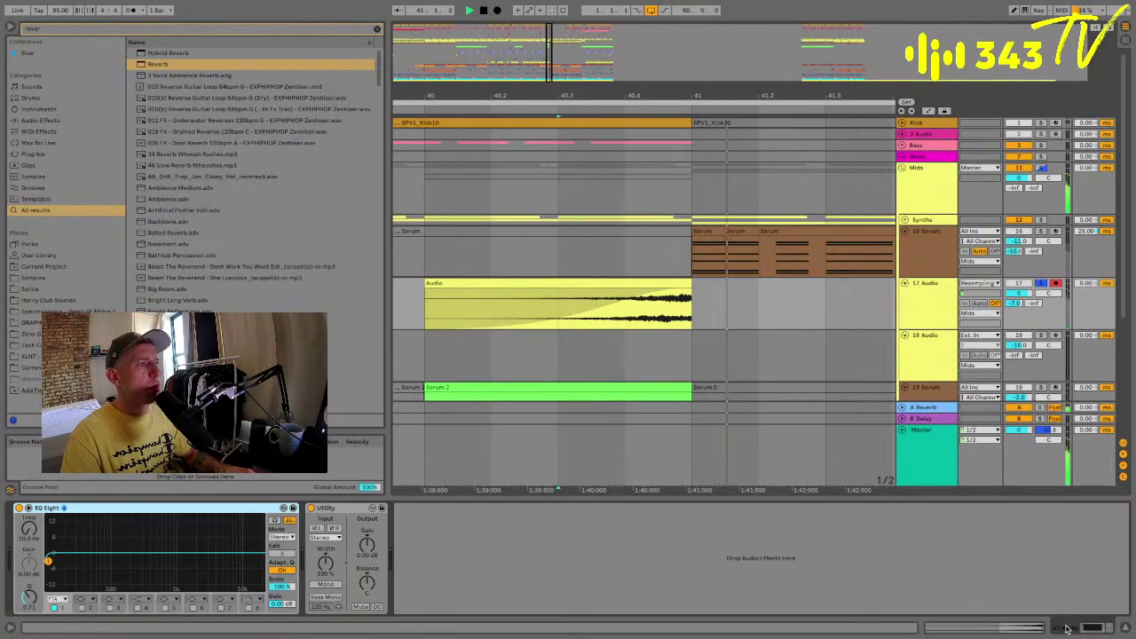
key("space")
key("space")
left_click_drag(48, 561, 96, 588)
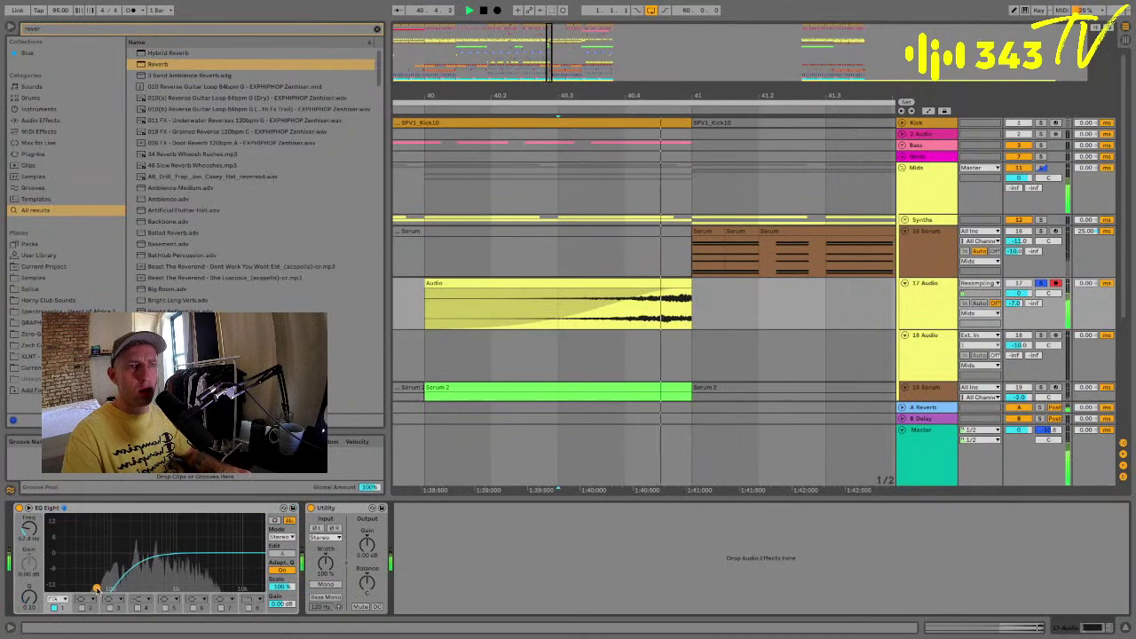
Check the reversed swell in the full mix and delete the Reverb device from 16 Serum.
left_click(1041, 283)
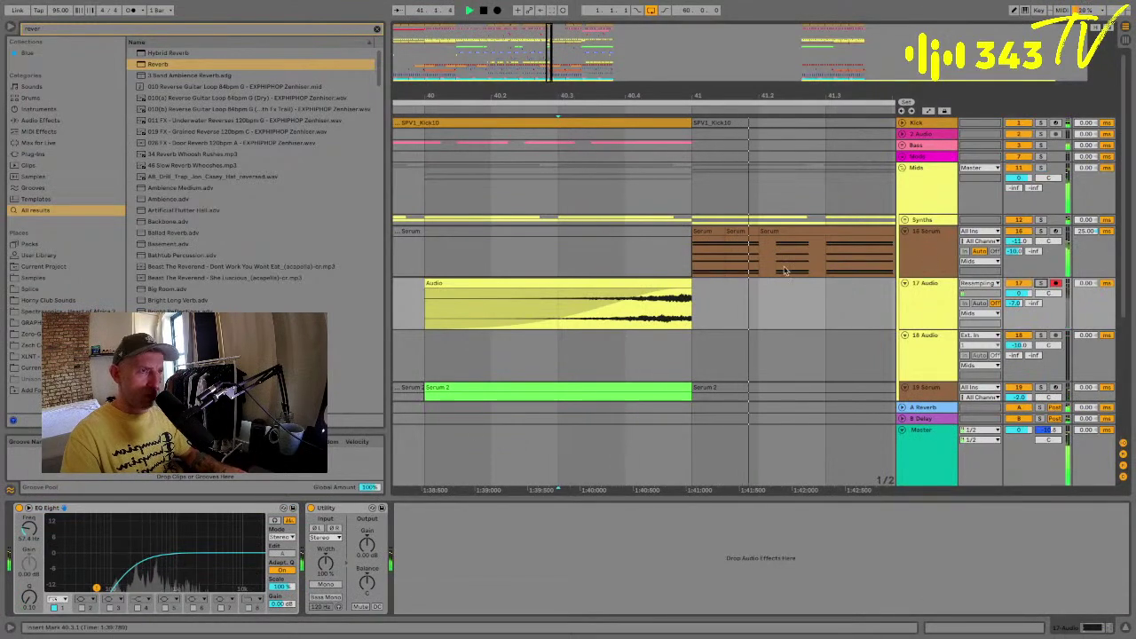
left_click(1041, 284)
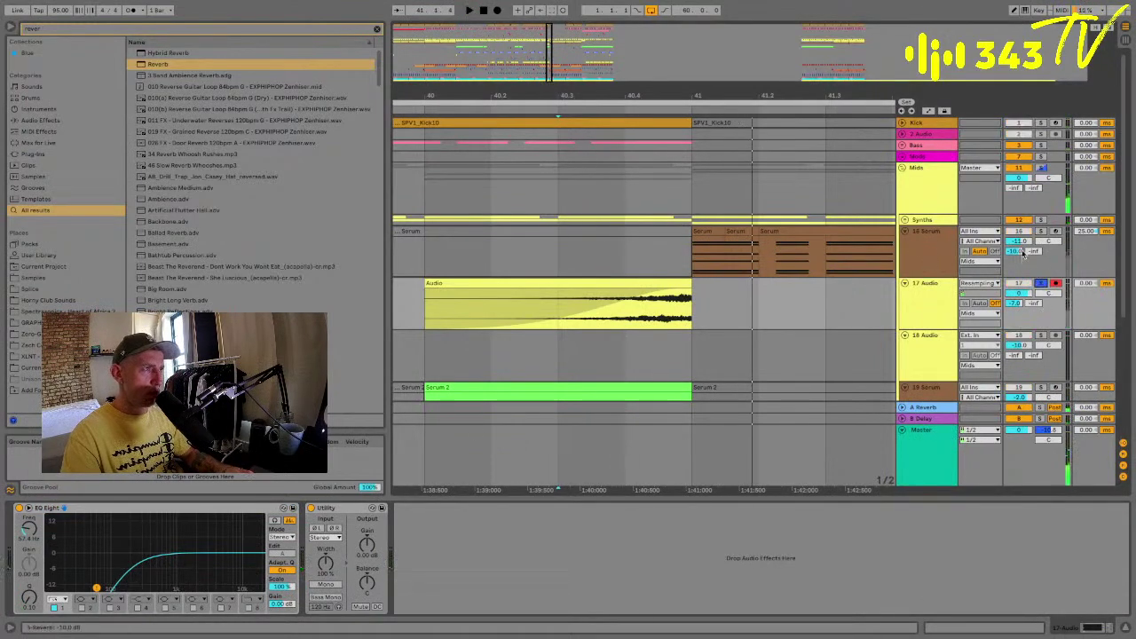
left_click(944, 244)
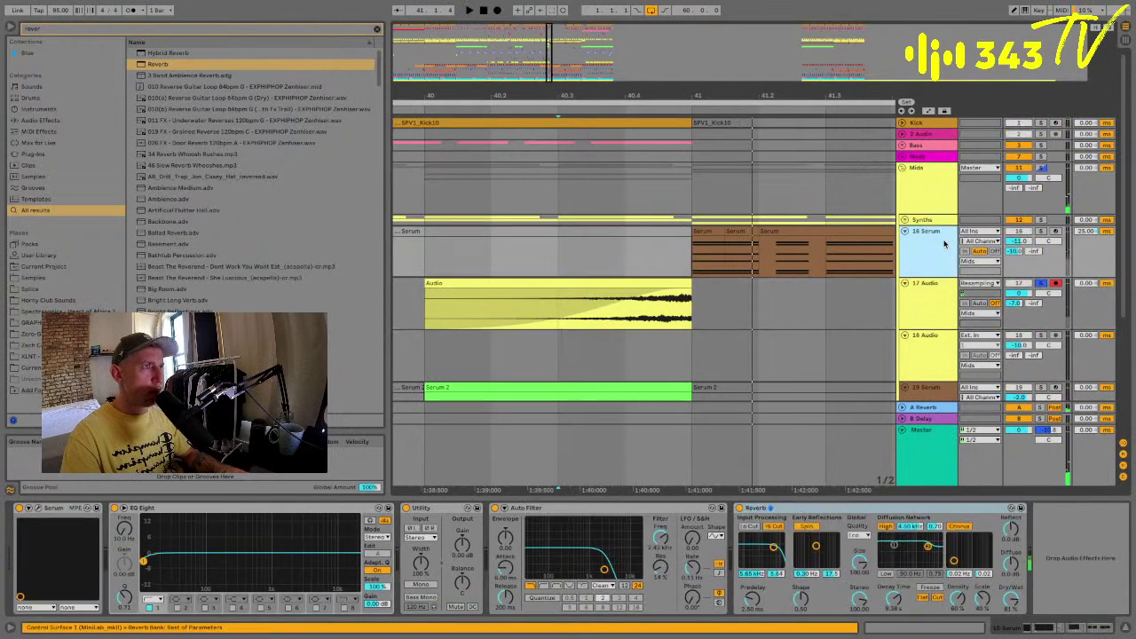
left_click(783, 516)
key("Delete")
Lower 17 Audio's send A to -10 dB, unsolo the track and play the transition in the full mix.
key("space")
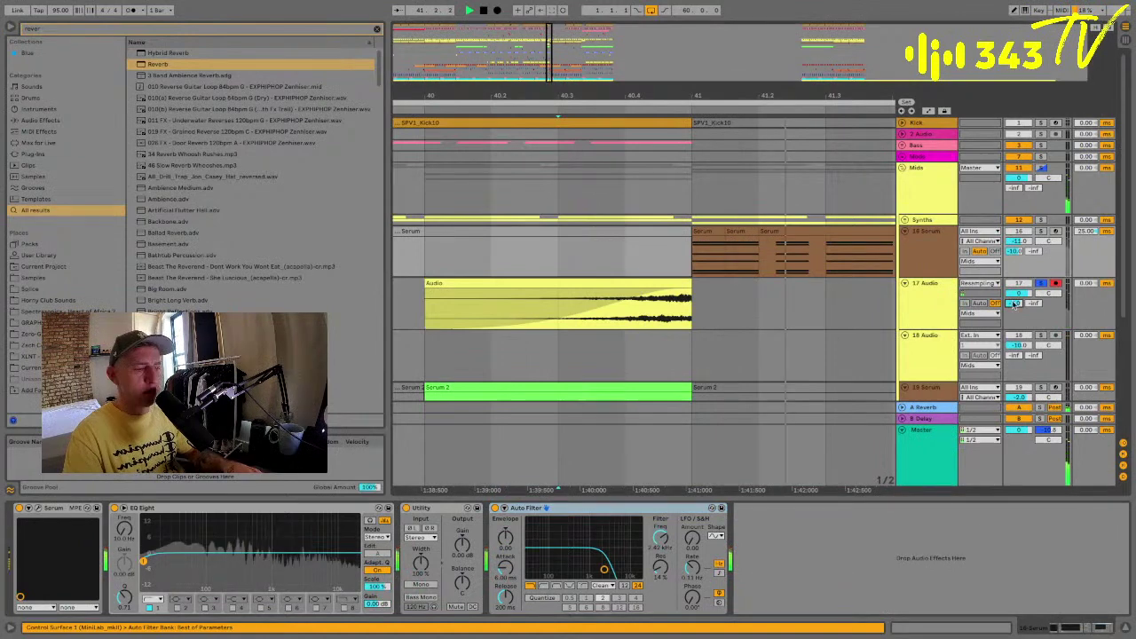
left_click(1041, 283)
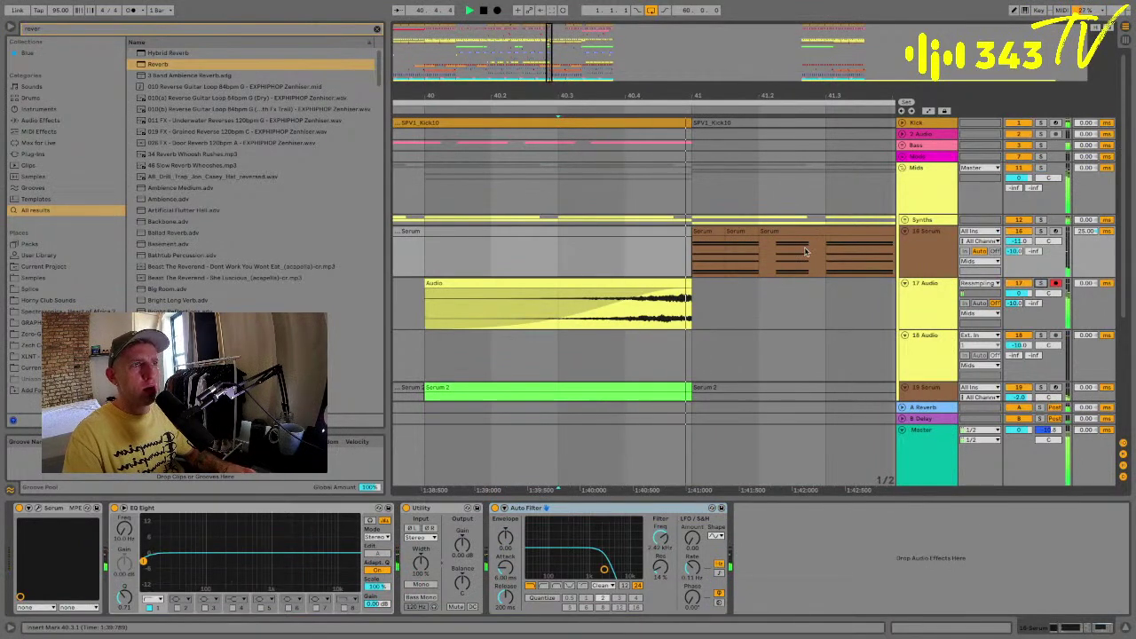
left_click_drag(596, 102, 596, 95)
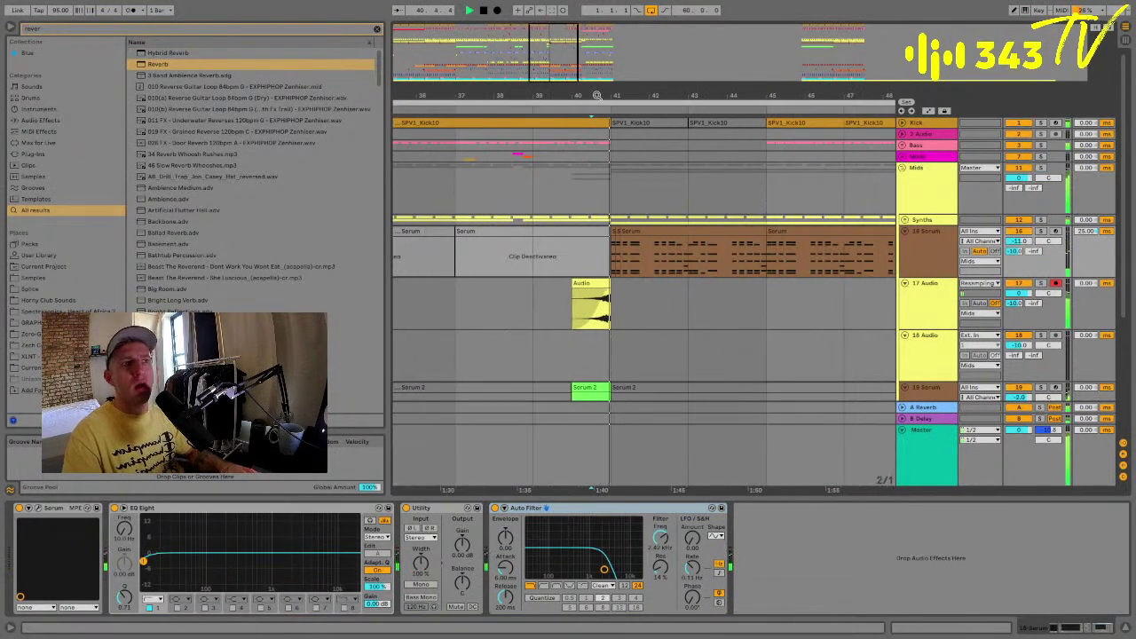
left_click(534, 304)
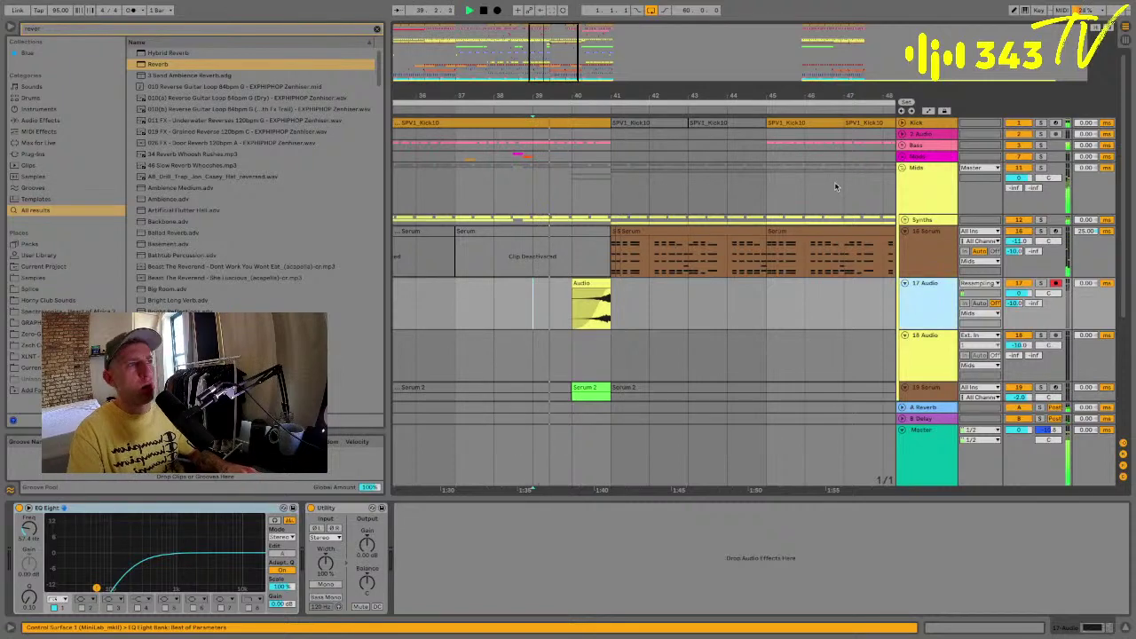
Collapse the Mids group and listen to the transition at bar 41 with the whole arrangement in view.
left_click(923, 177)
left_click(902, 167)
left_click_drag(626, 81, 594, 94)
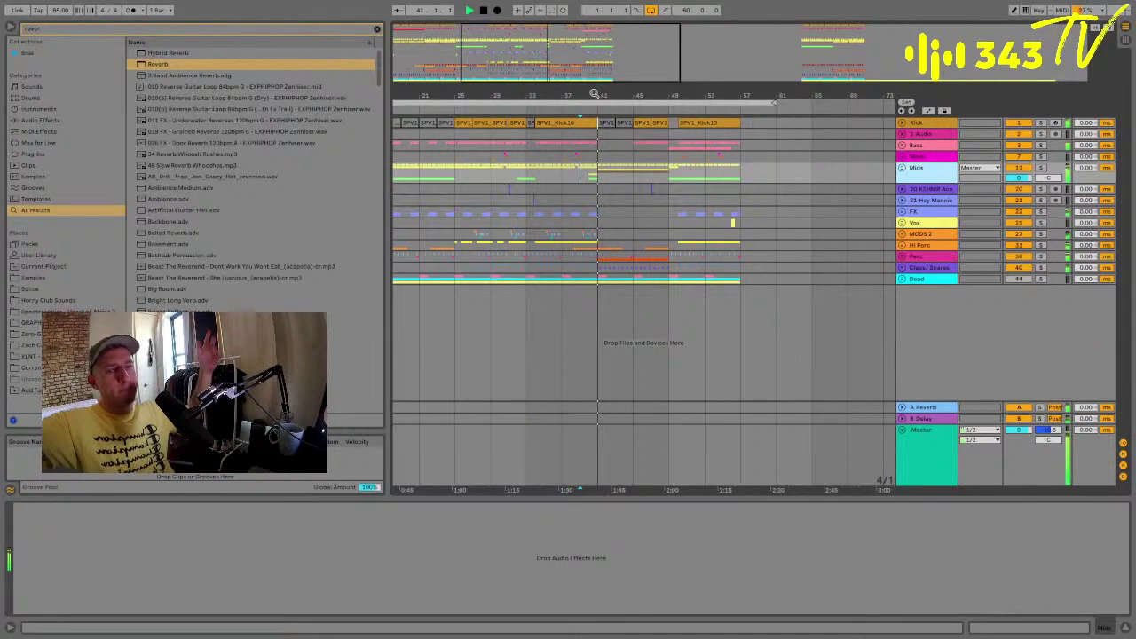
key("space")
left_click_drag(640, 81, 699, 184)
key("space")
Expand the Mids group, lower 17 Audio's volume to -4 dB with less send A, and collapse all track lanes.
left_click(902, 168)
left_click(911, 288)
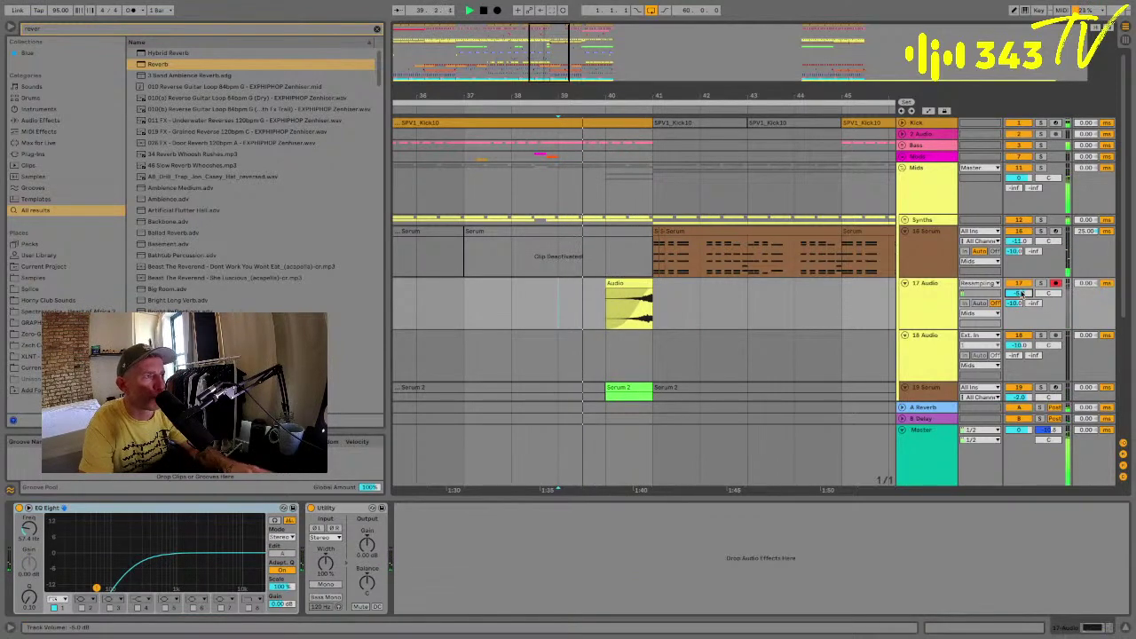
left_click_drag(1018, 303, 1017, 309)
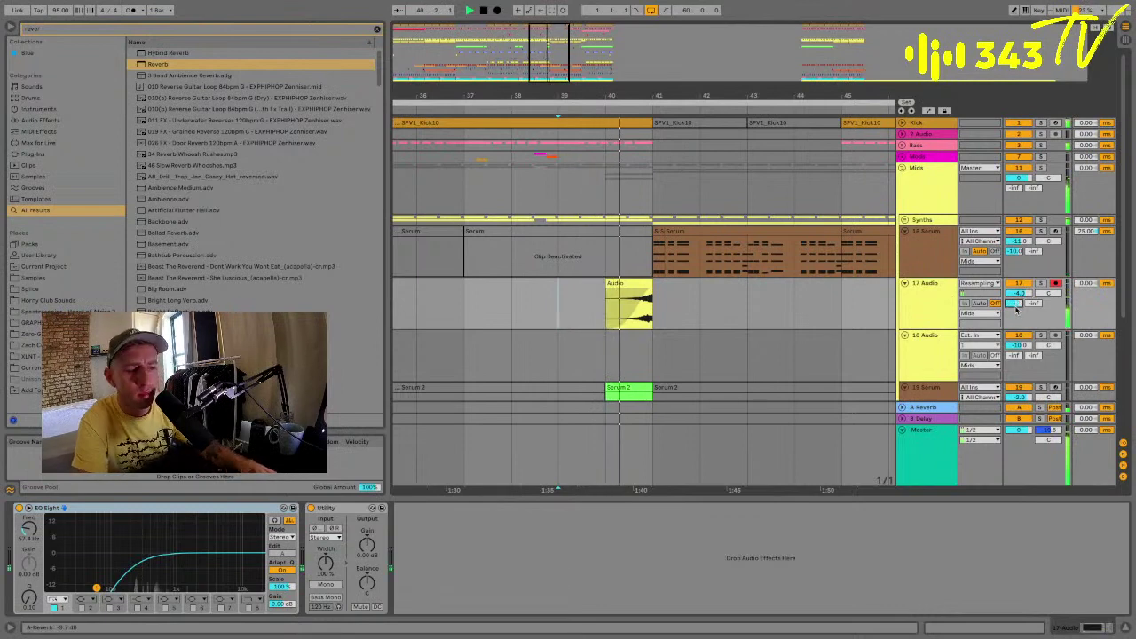
left_click(786, 297)
key("alt+u")
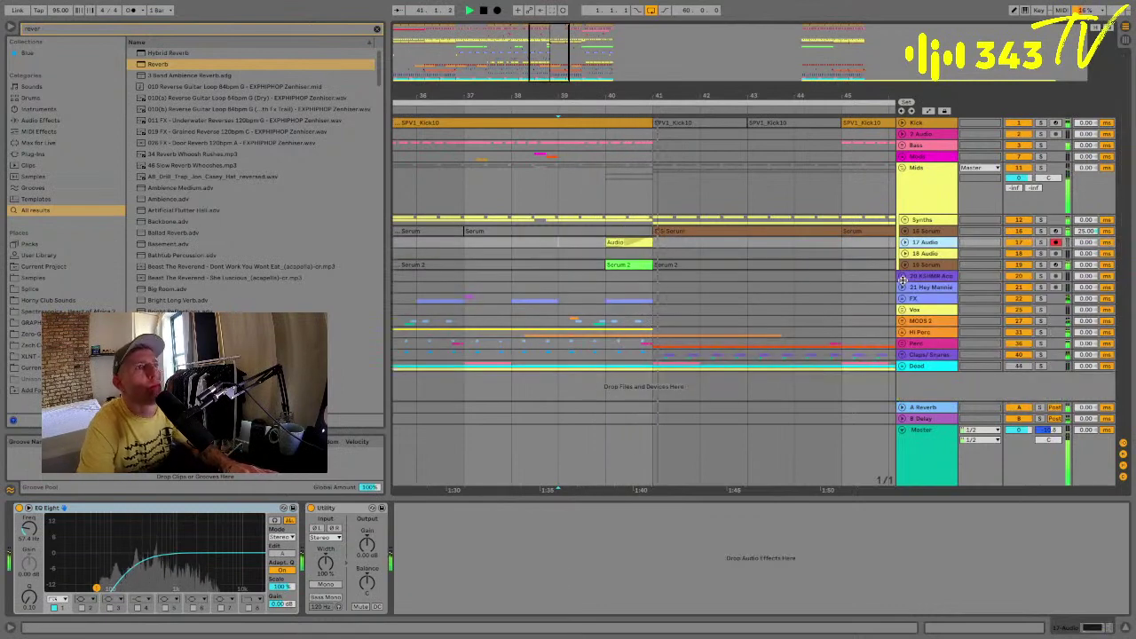
Replay the reversed clip from bar 40 and set 17 Audio's volume to 0 dB with send A fully off.
left_click(625, 242)
key("space")
key("space")
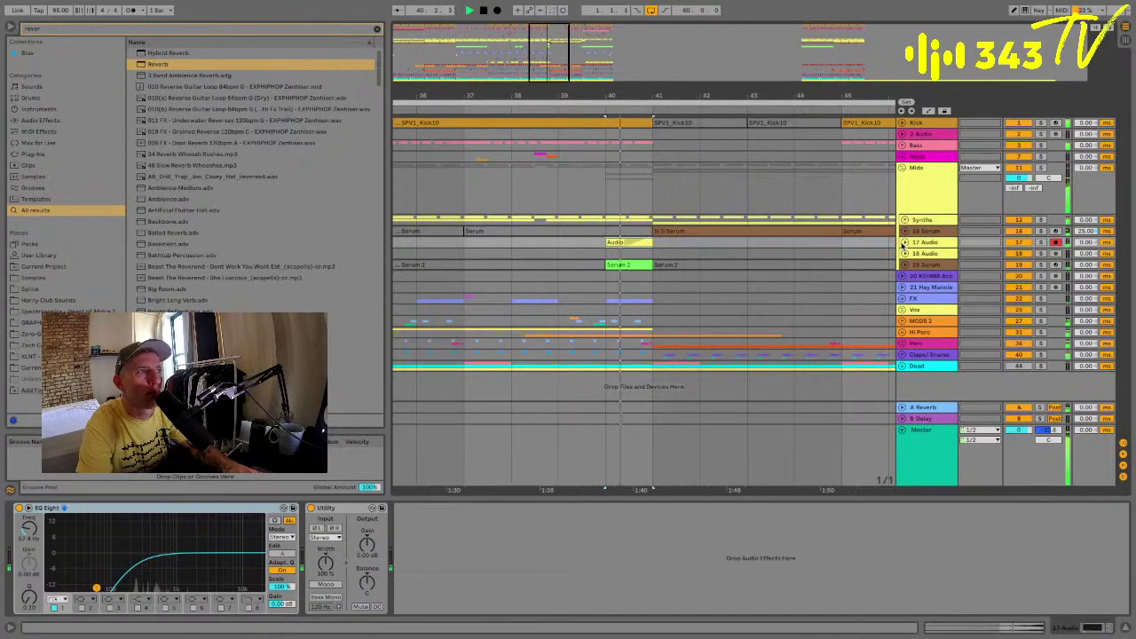
key("u")
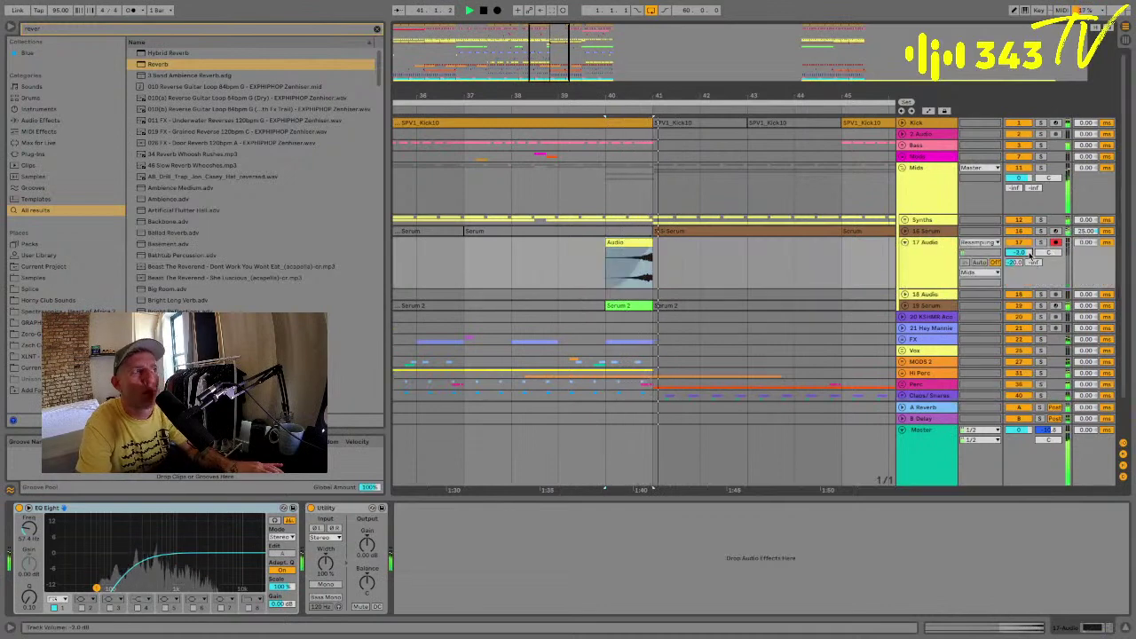
left_click_drag(1026, 254, 1030, 256)
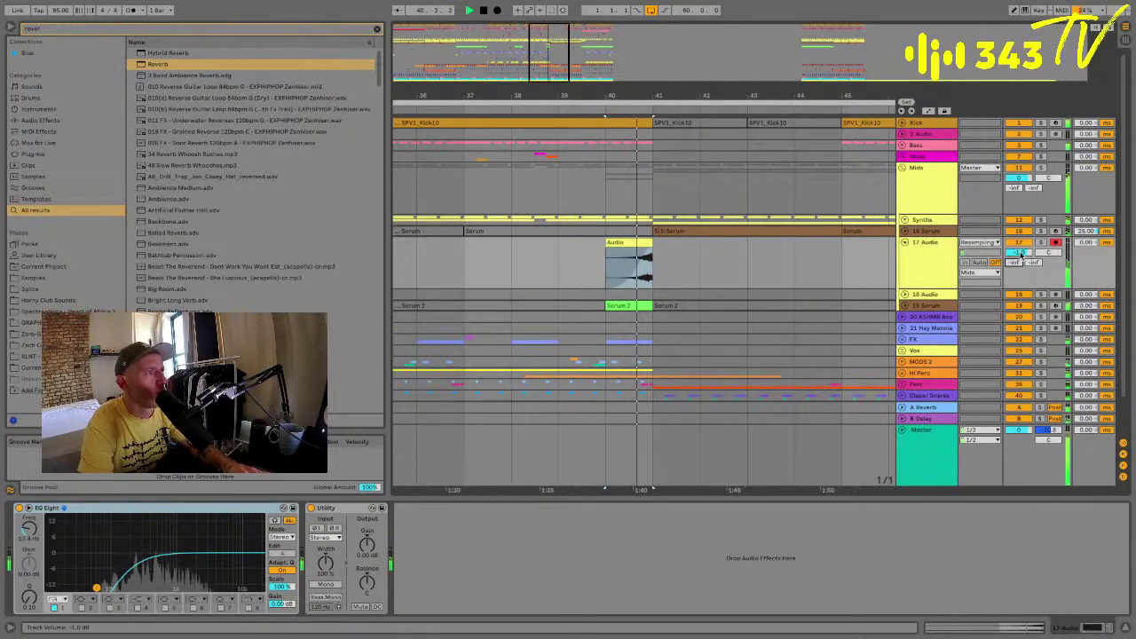
left_click(646, 254)
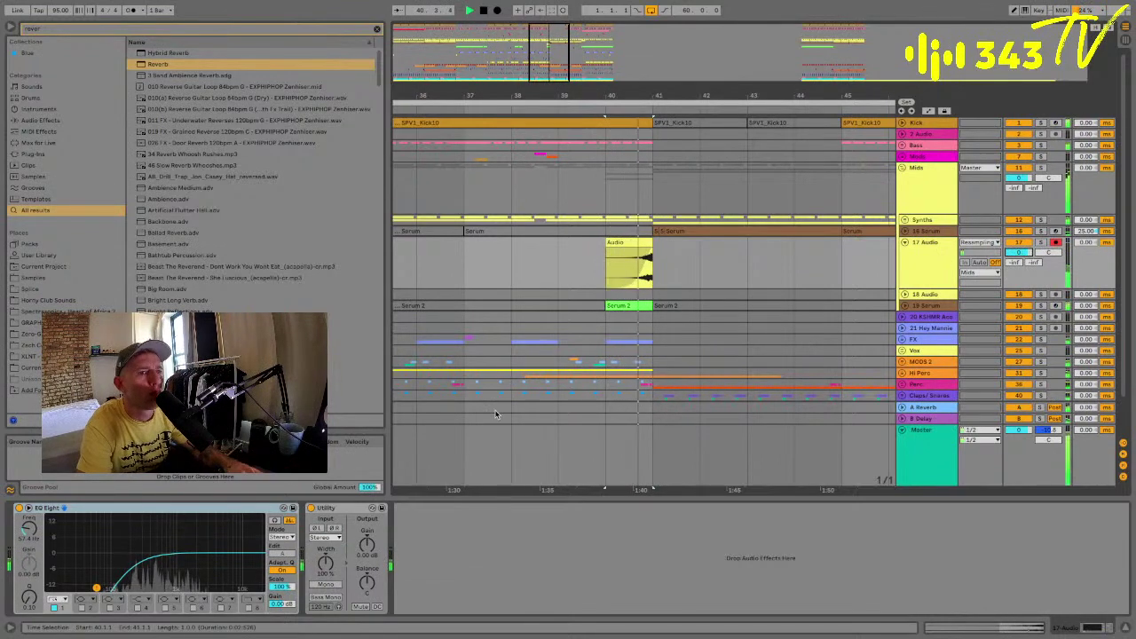
left_click(154, 31)
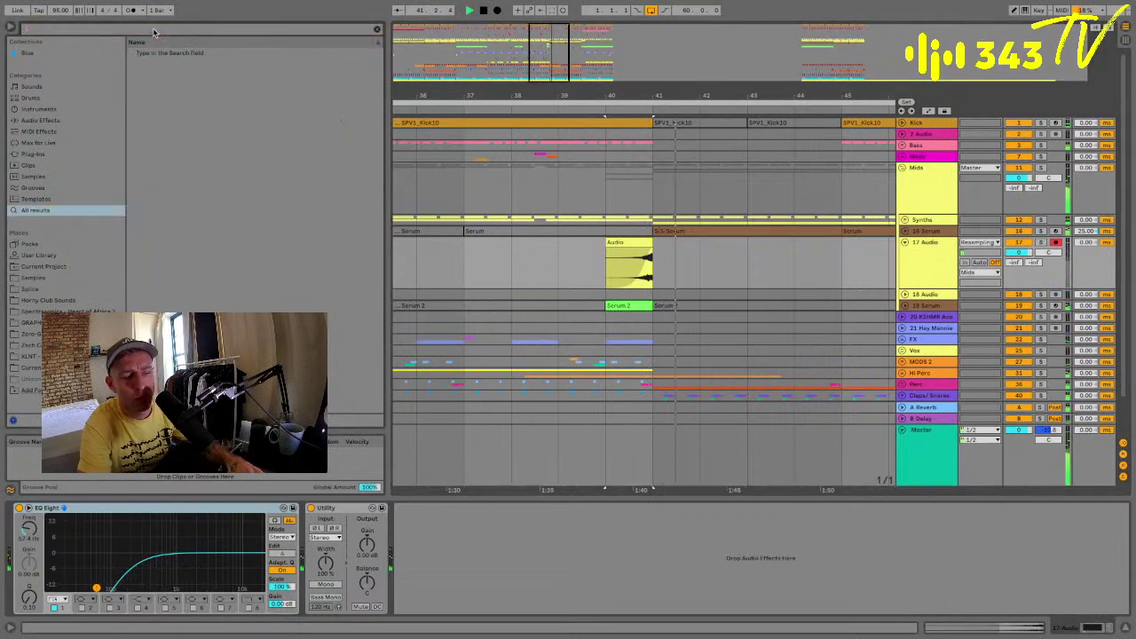
type("sat")
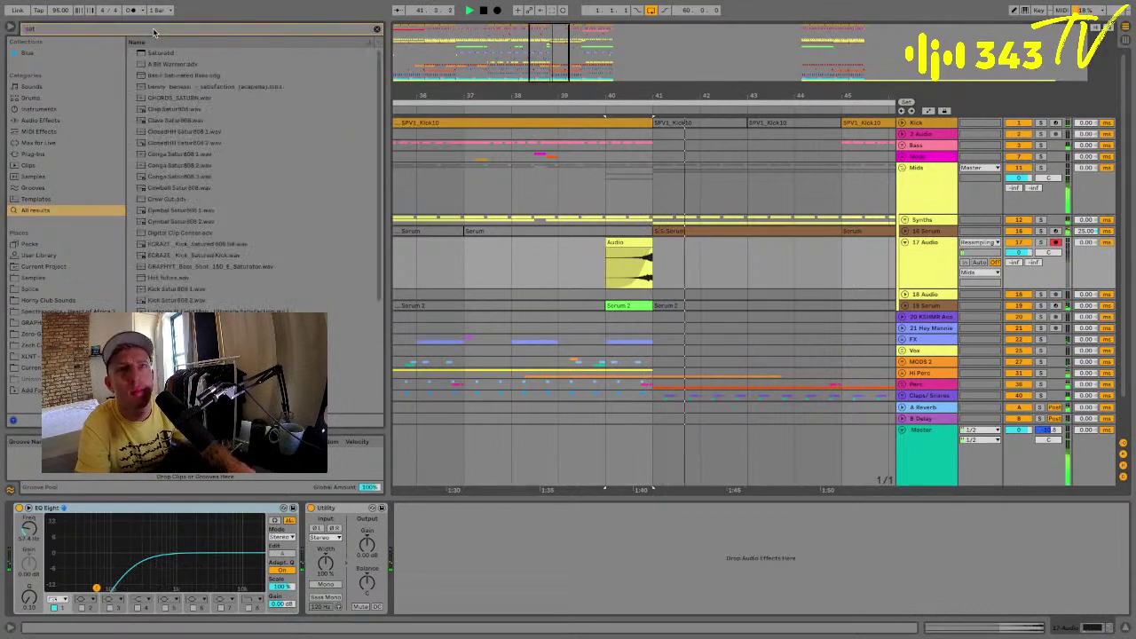
left_click(633, 242)
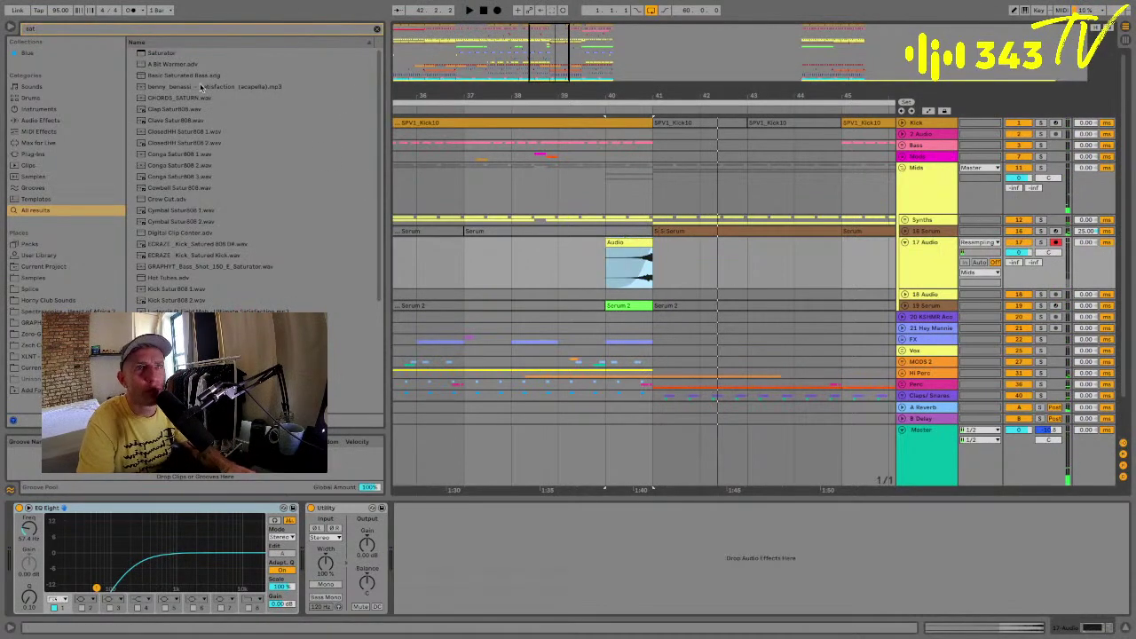
Find the Auto Pan effect in the browser and load it onto 17 Audio.
left_click(129, 31)
type("auto pan")
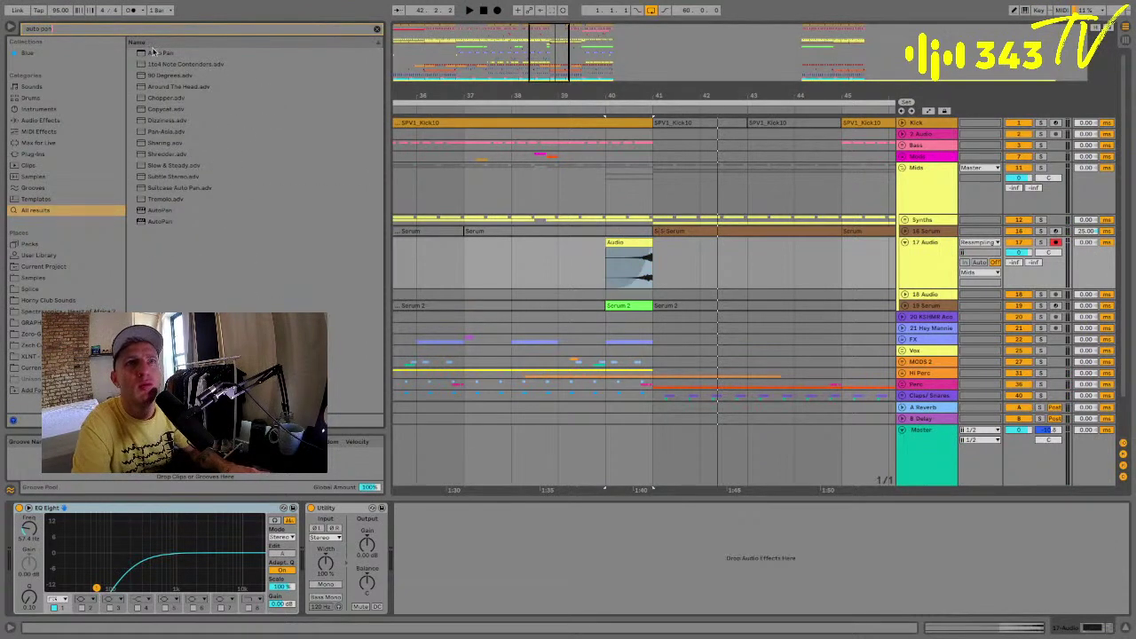
double_click(152, 51)
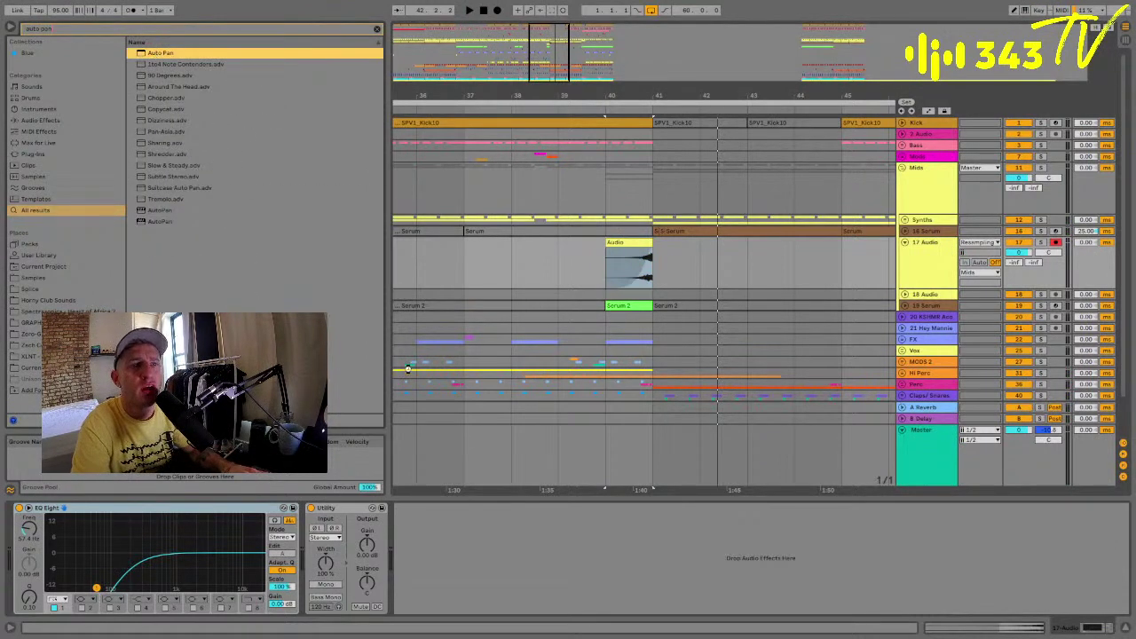
Solo 17 Audio and raise the Auto Pan rate to about 10 Hz while replaying the reversed clip.
key("space")
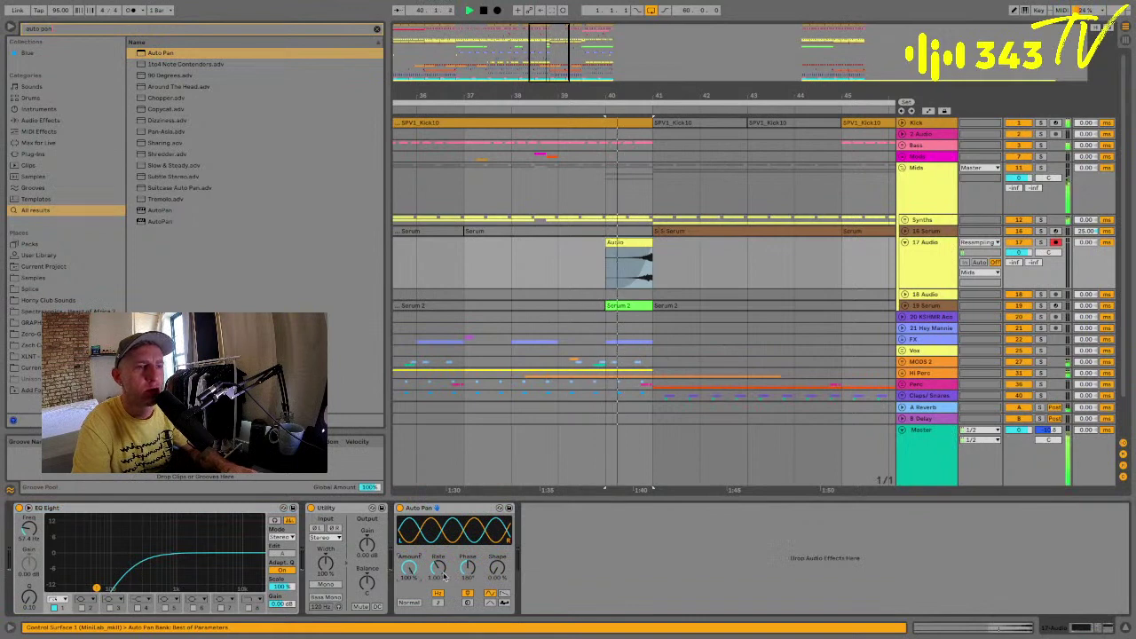
left_click(1040, 241)
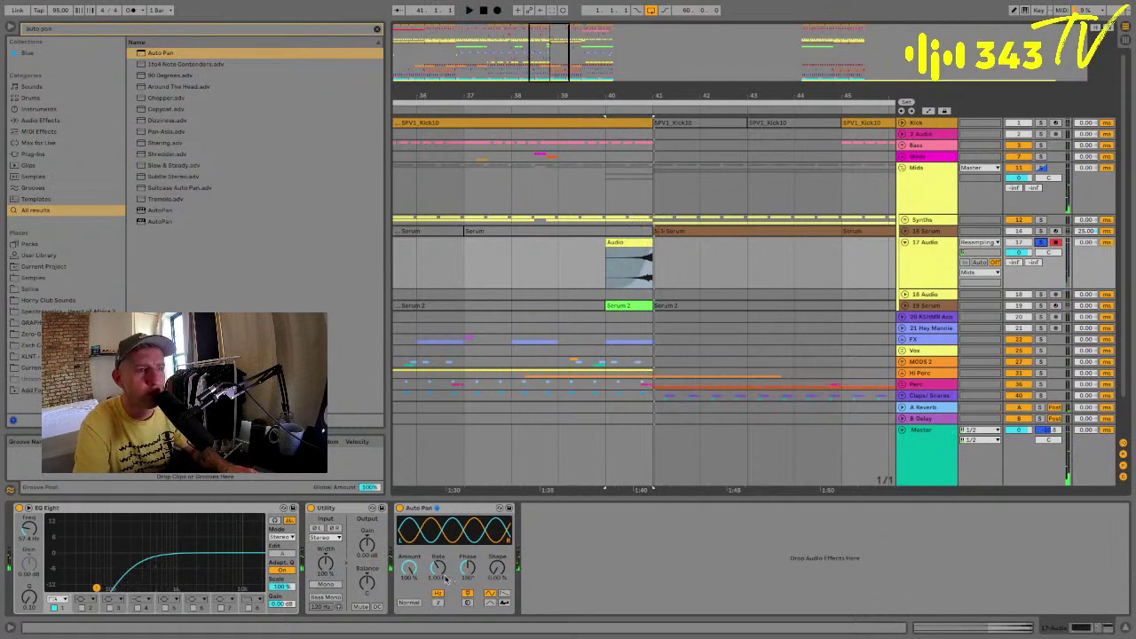
left_click_drag(442, 572, 441, 532)
key("space")
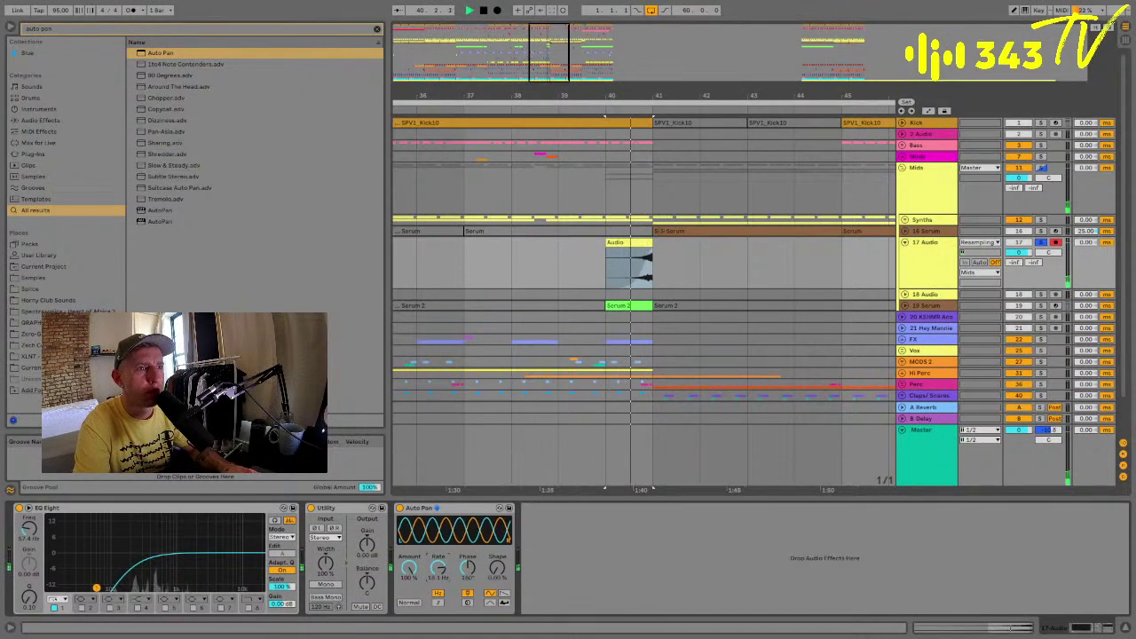
Try a falling Auto Pan frequency ramp over the reversed clip, ending at about 0.14 Hz at bar 41.
key("a")
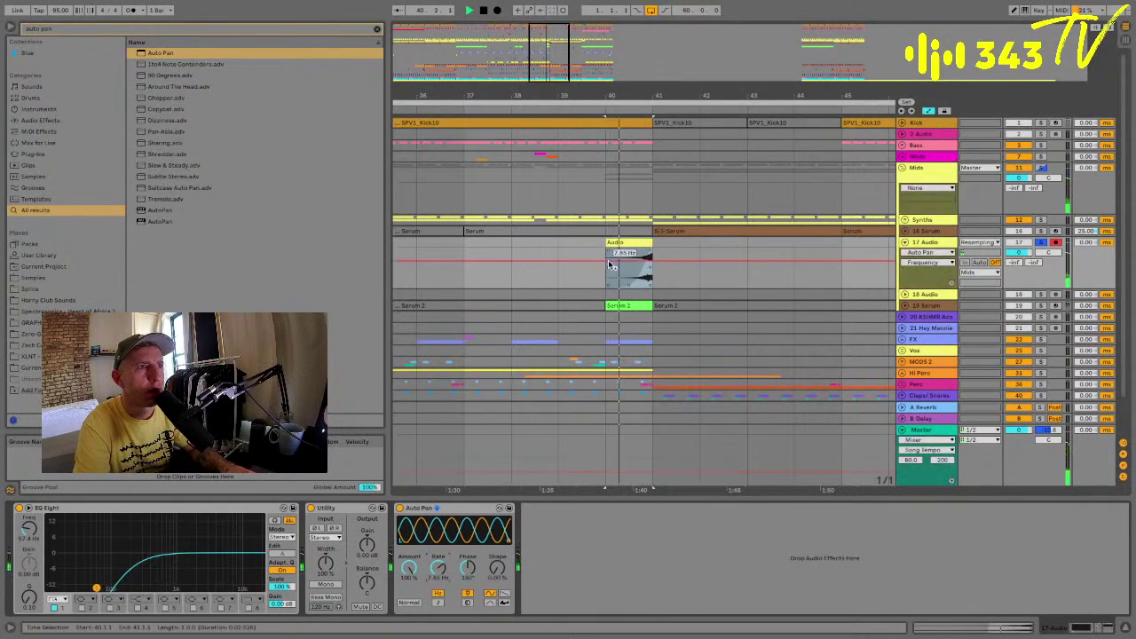
left_click_drag(610, 265, 652, 283)
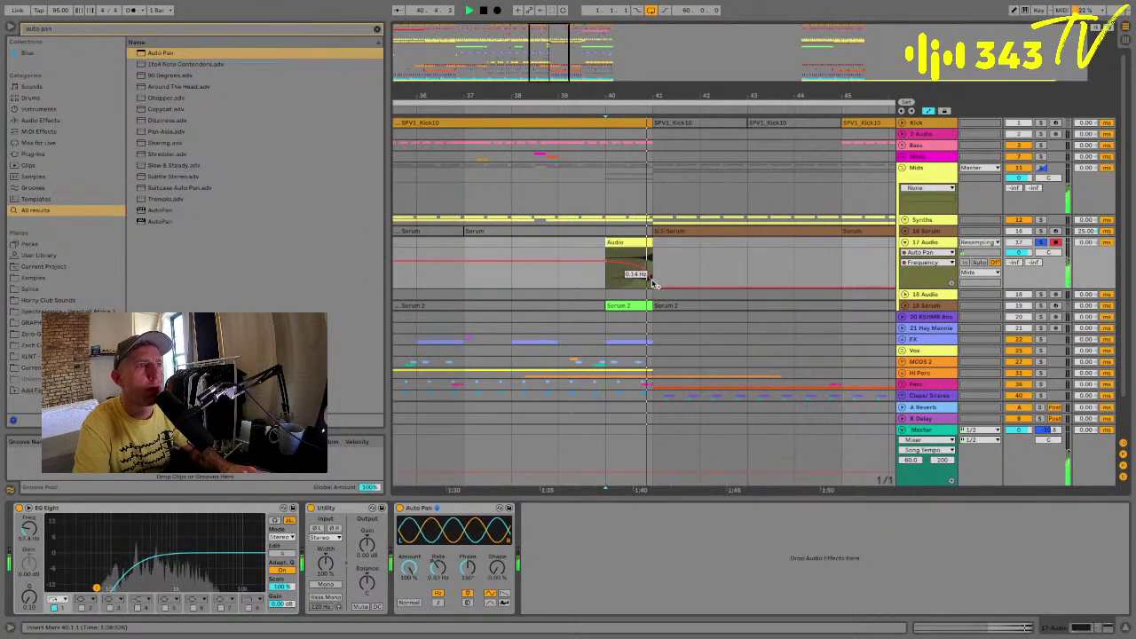
key("space")
left_click(653, 288)
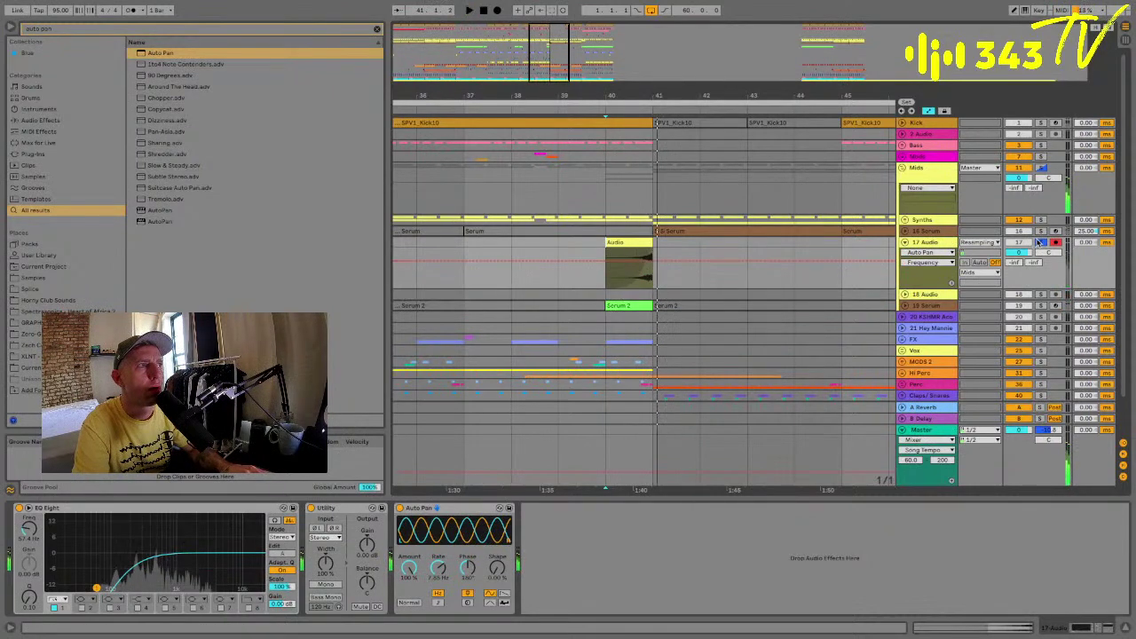
key("a")
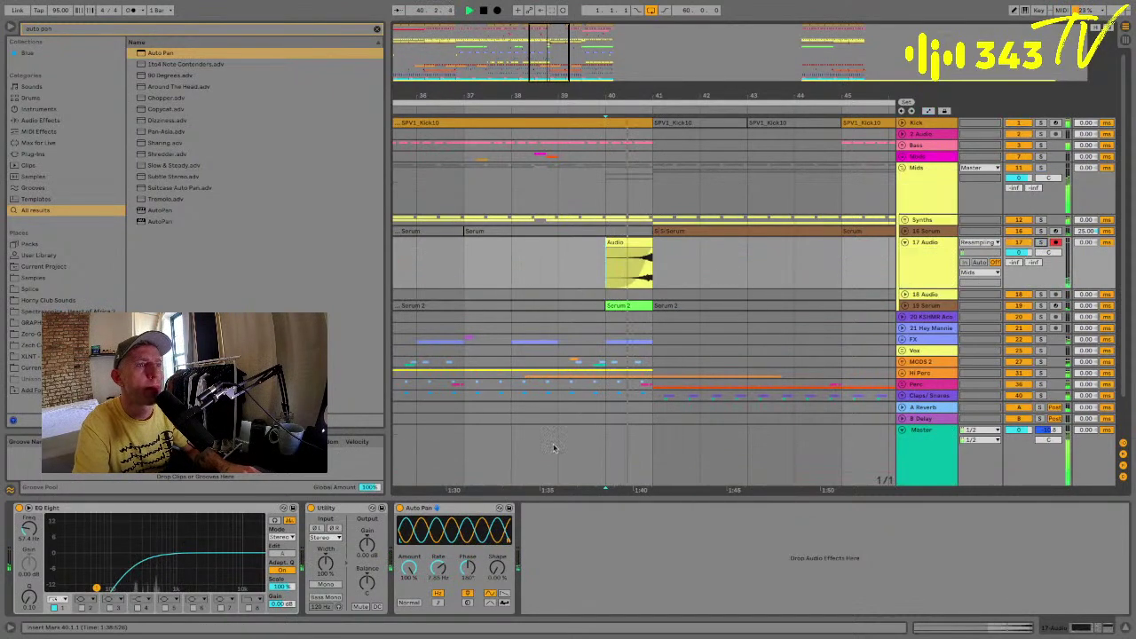
Automate Auto Pan's frequency to rise across the reversed clip from a slow rate at bar 40 to about 11 Hz at bar 41.
key("space")
key("space")
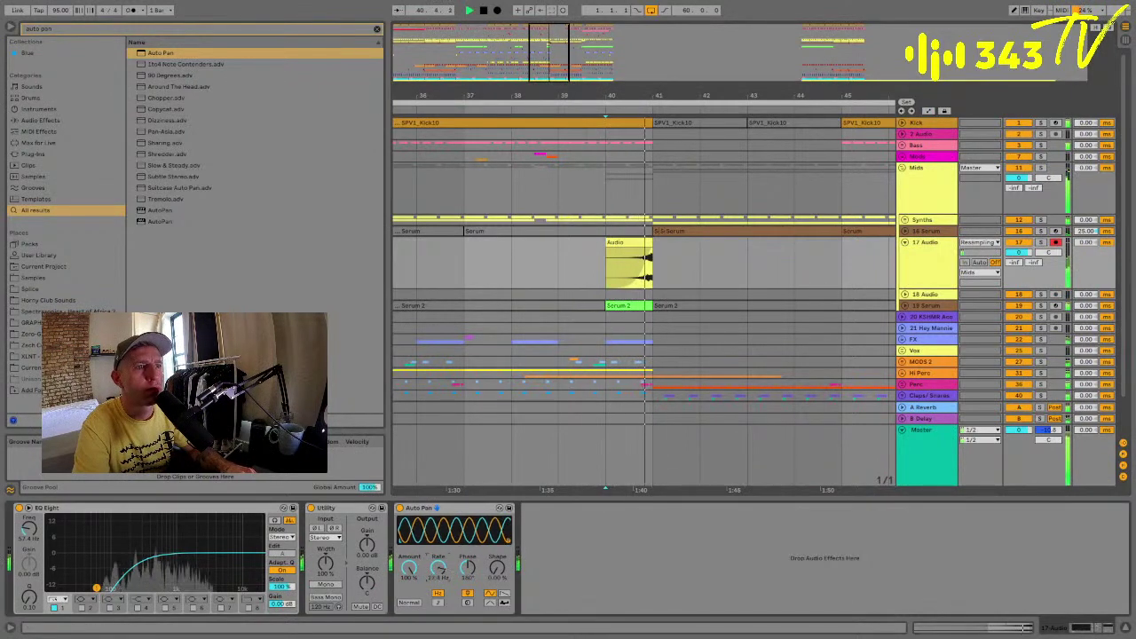
key("space")
key("a")
left_click_drag(608, 257, 607, 259)
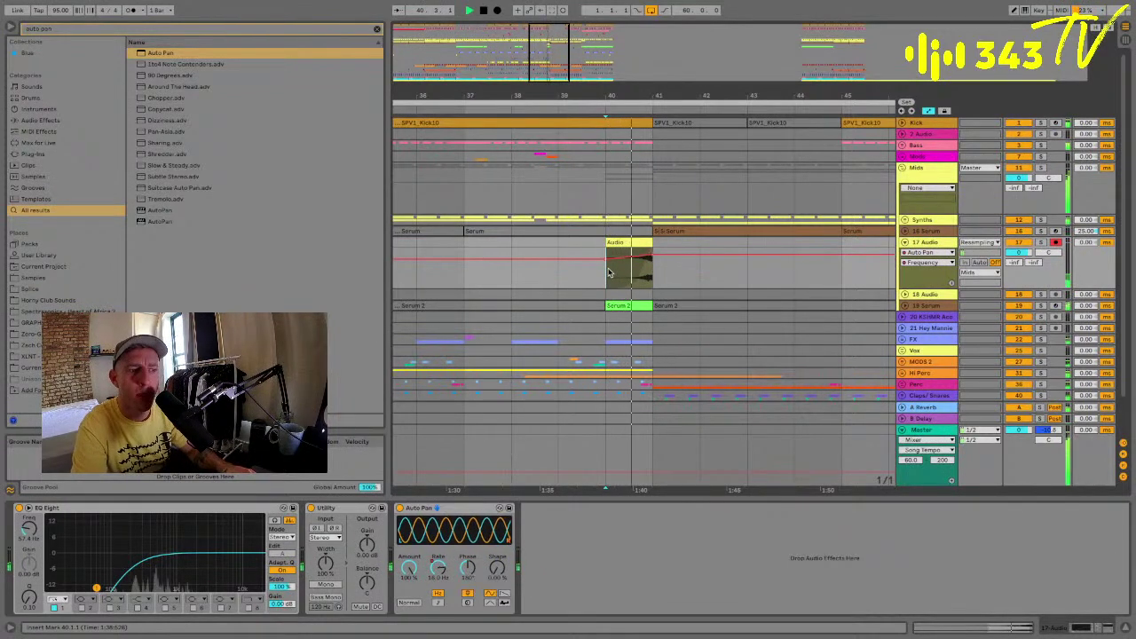
key("space")
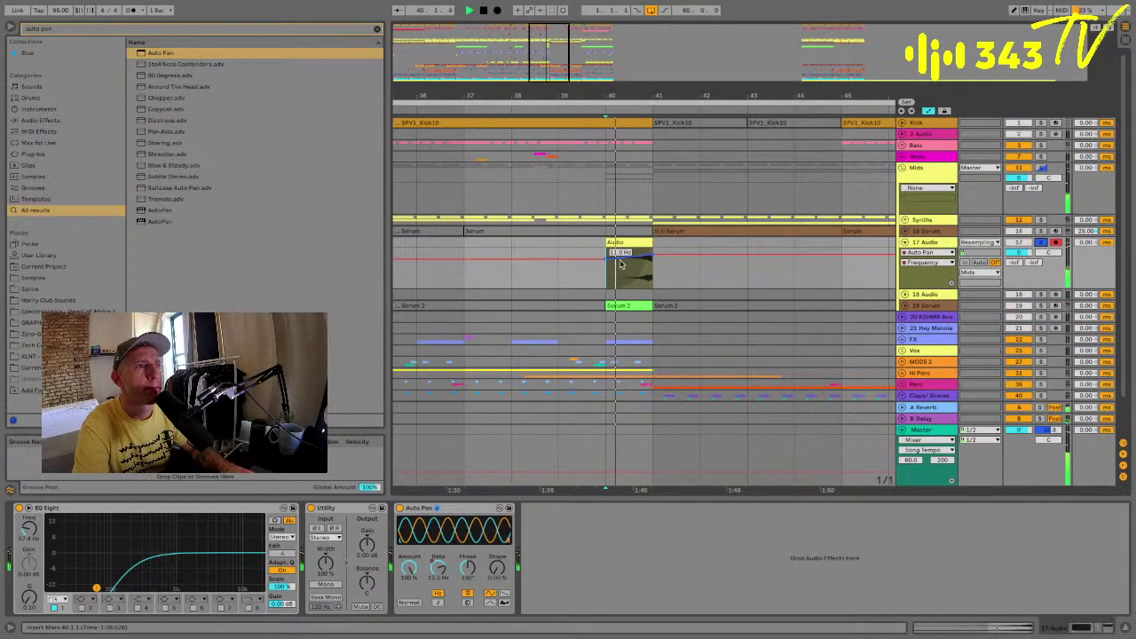
left_click_drag(605, 262, 647, 259)
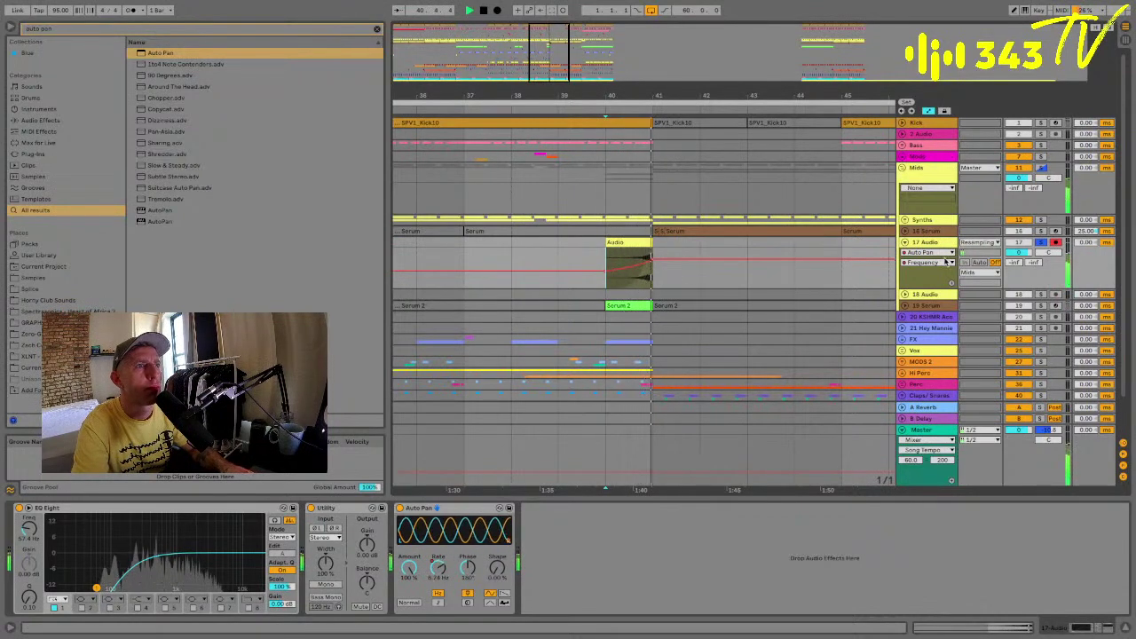
Raise 17 Audio's reverb send to -10 dB and add a Saturator with 10 dB of drive.
left_click_drag(1017, 268, 1019, 259)
double_click(263, 31)
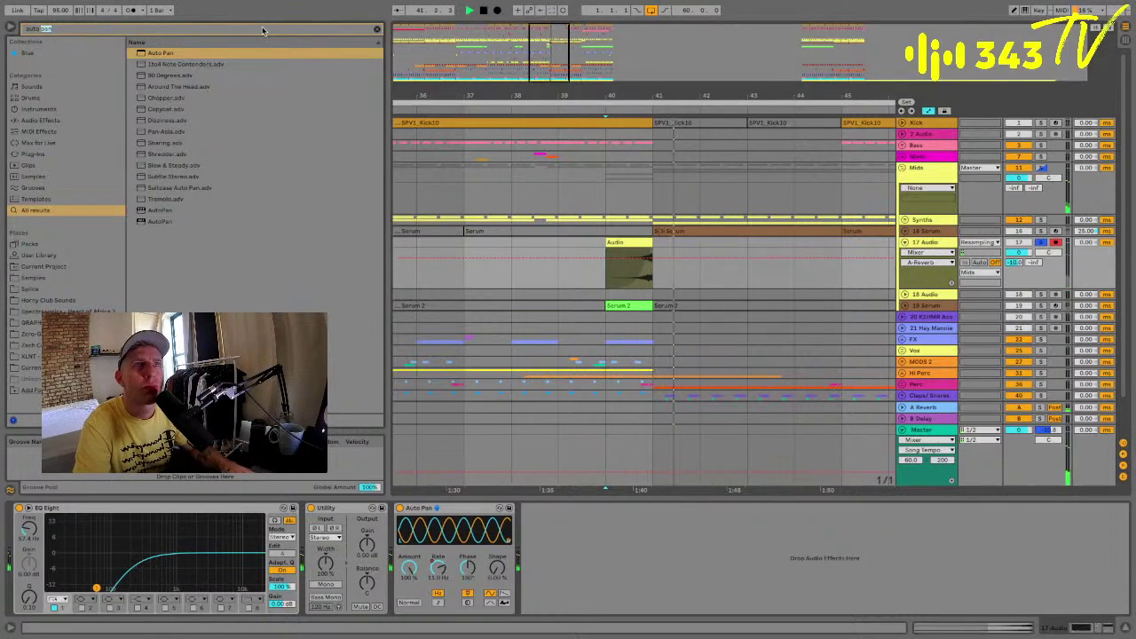
type("sat")
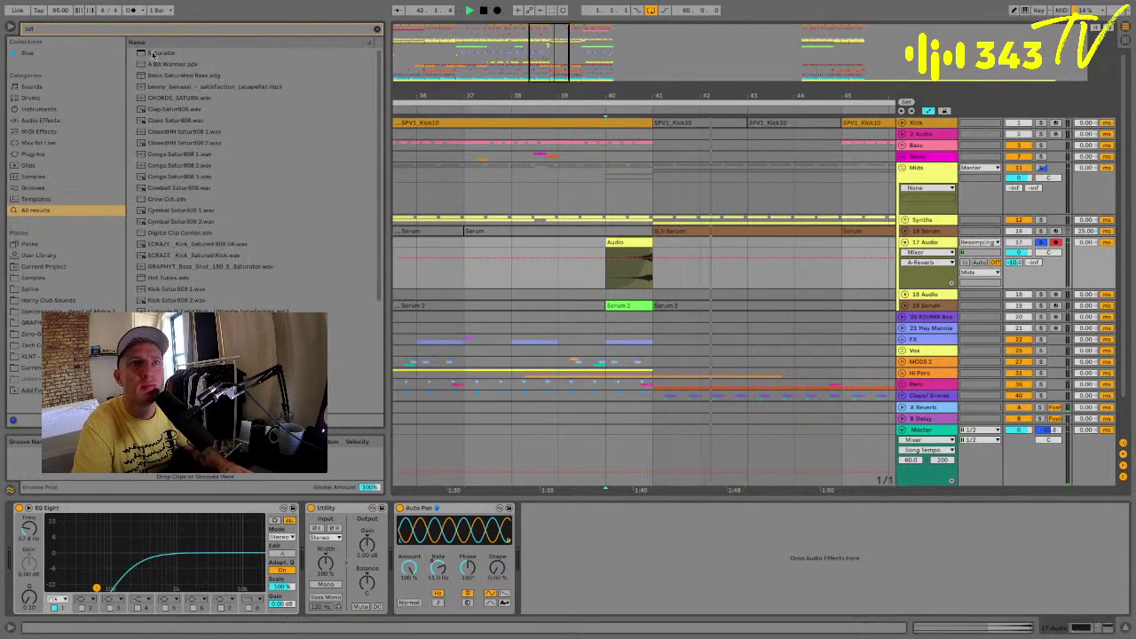
key("Return")
left_click(540, 545)
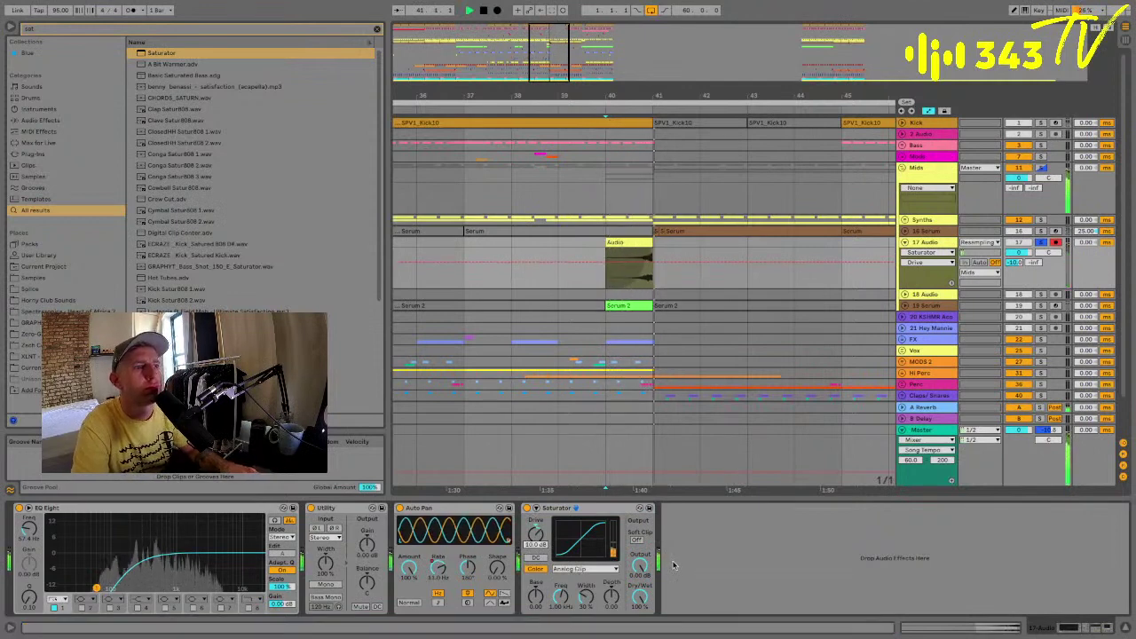
Unsolo 17 Audio, lower its volume to -4 dB and its reverb send to -20 dB, and hide the automation.
left_click(1041, 243)
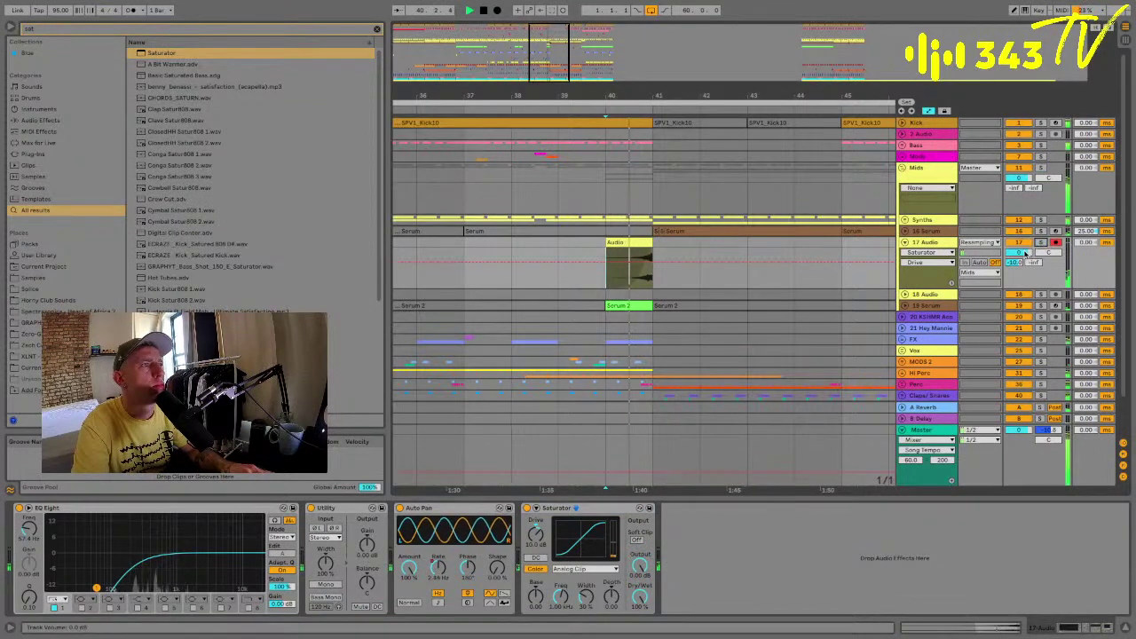
left_click_drag(1024, 252, 1017, 262)
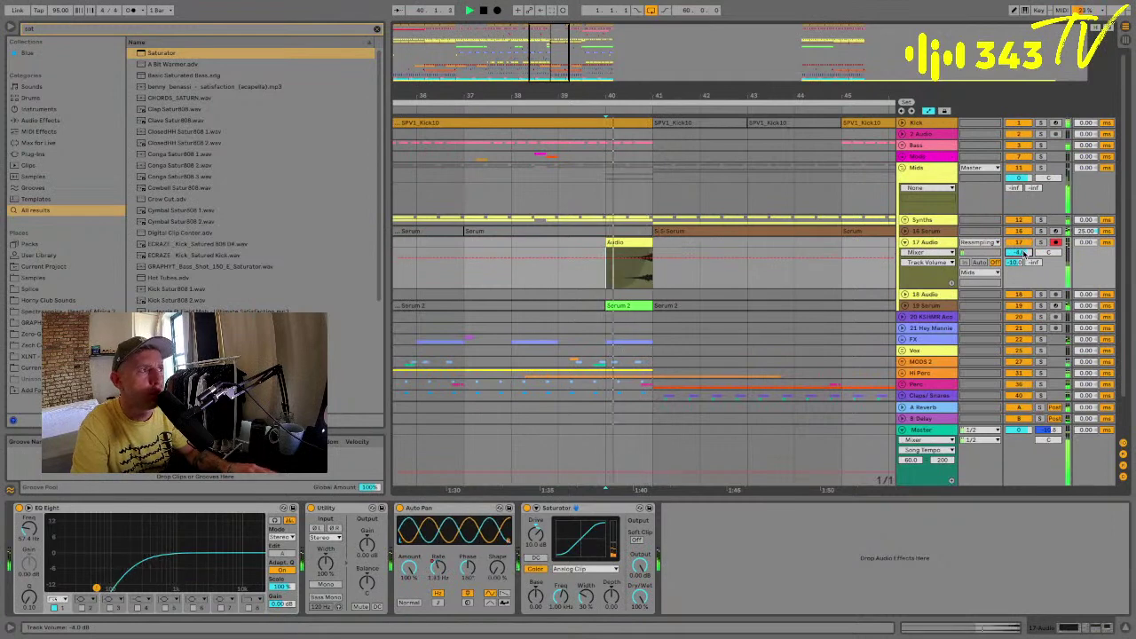
key("a")
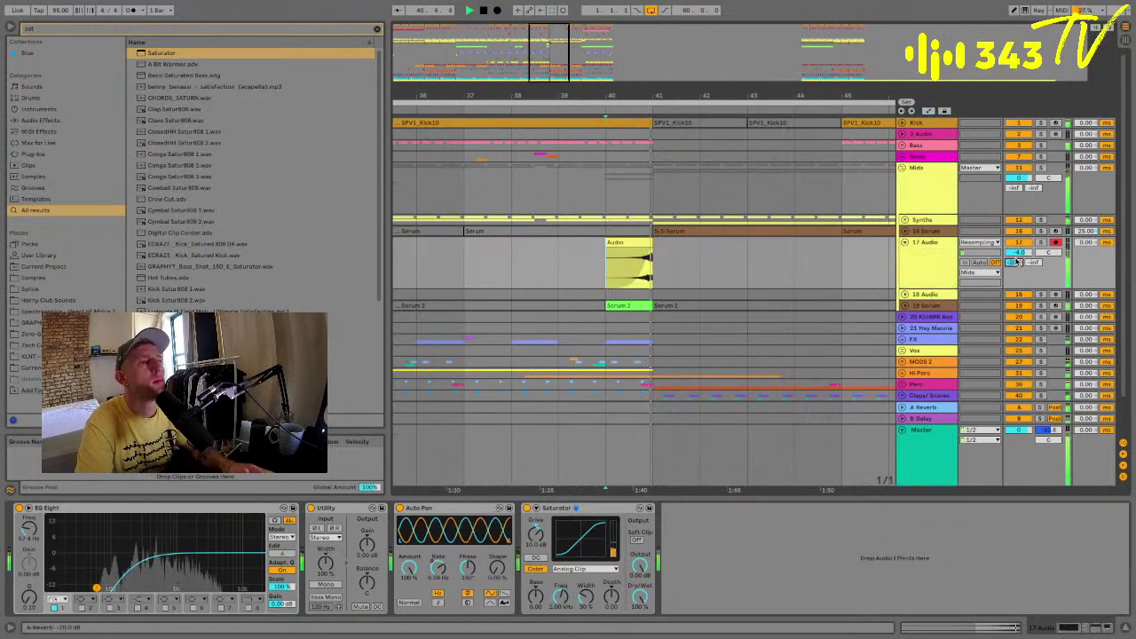
Fold 17 Audio and the Mids group, and move playback to bar 1 of the arrangement.
left_click(904, 246)
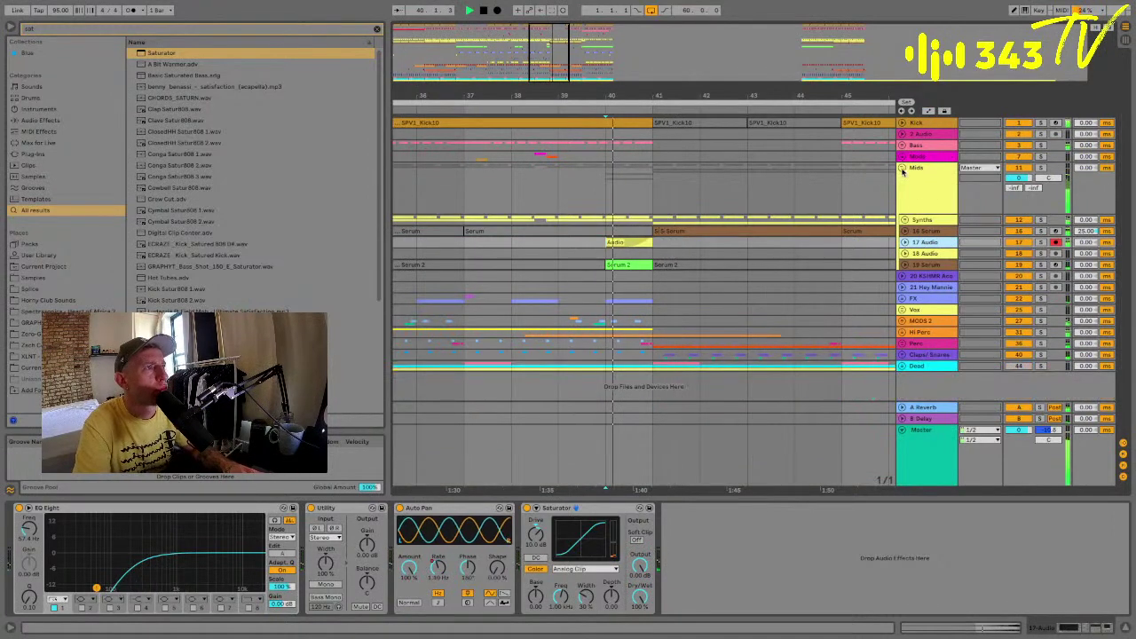
left_click(902, 168)
left_click_drag(850, 101, 515, 92)
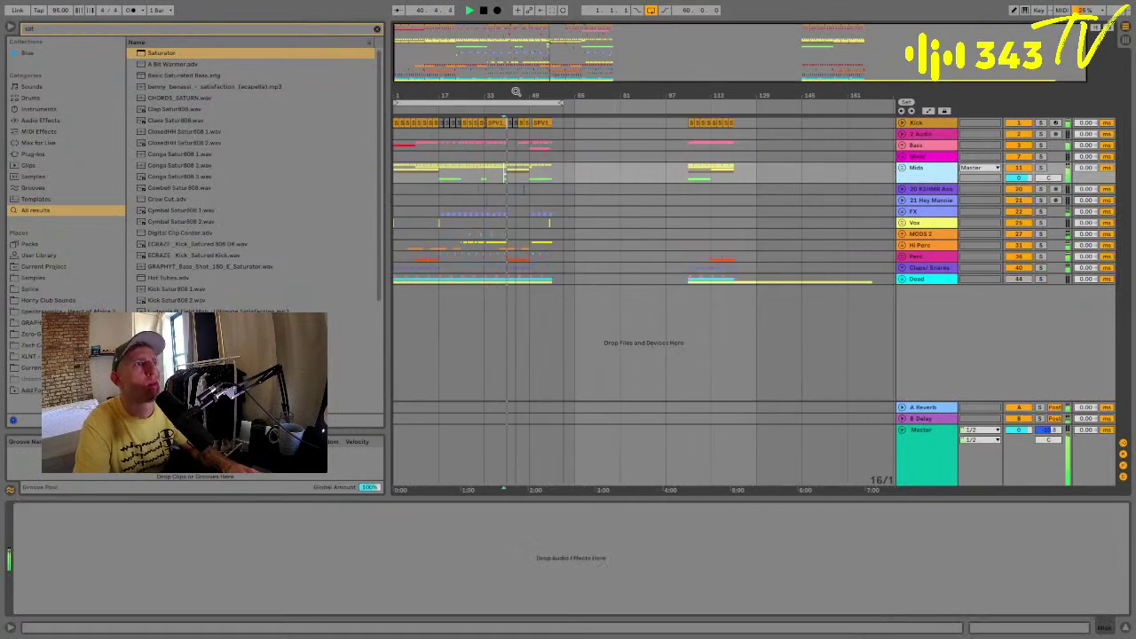
left_click(394, 215)
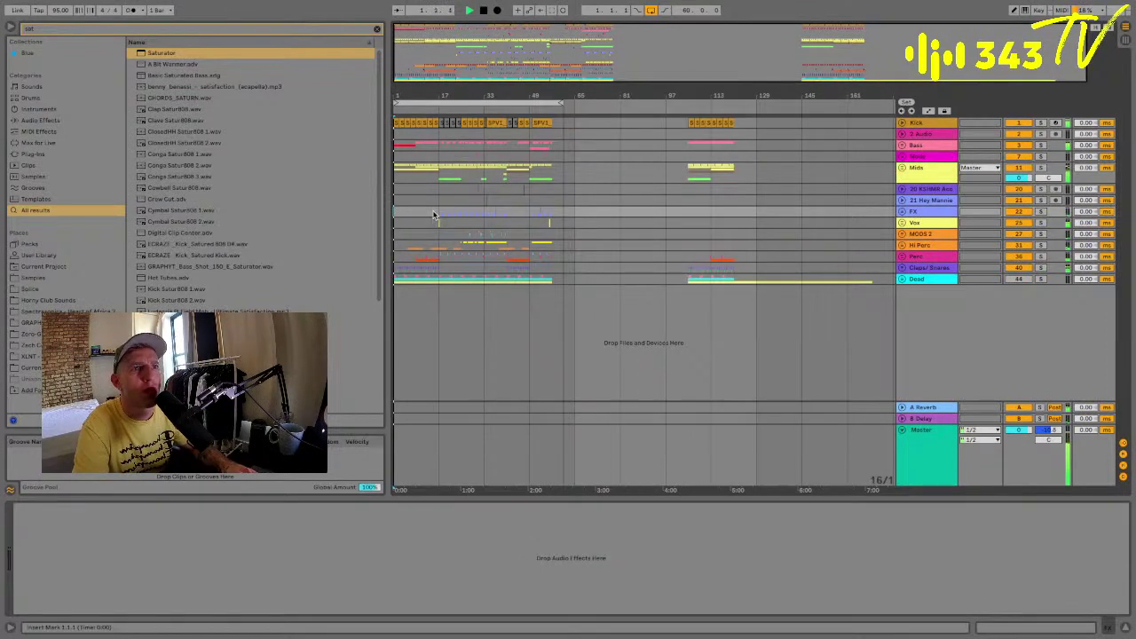
Expand the Bass group and open the opening red Serum clip's notes in an enlarged MIDI editor.
left_click_drag(405, 93, 407, 133)
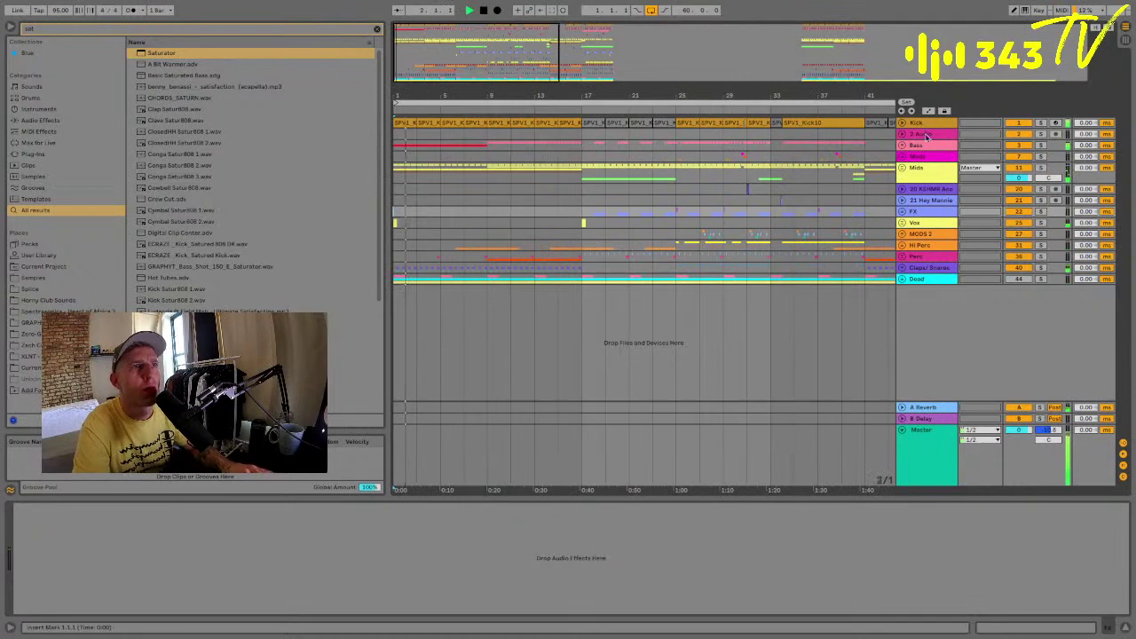
left_click_drag(828, 100, 541, 92)
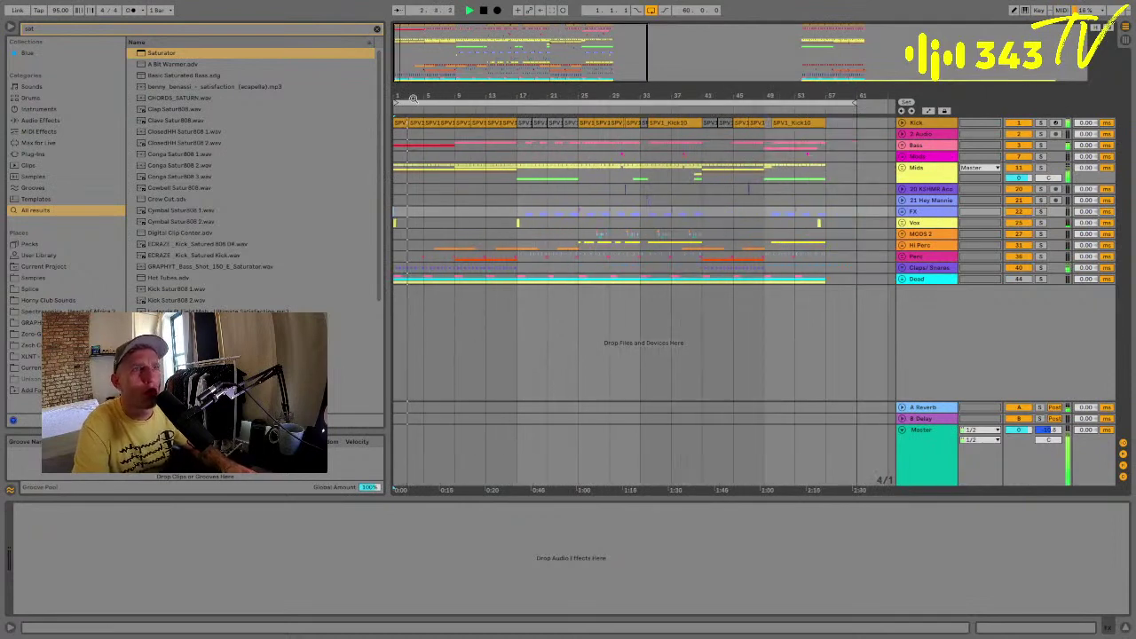
left_click_drag(413, 98, 988, 118)
left_click(903, 144)
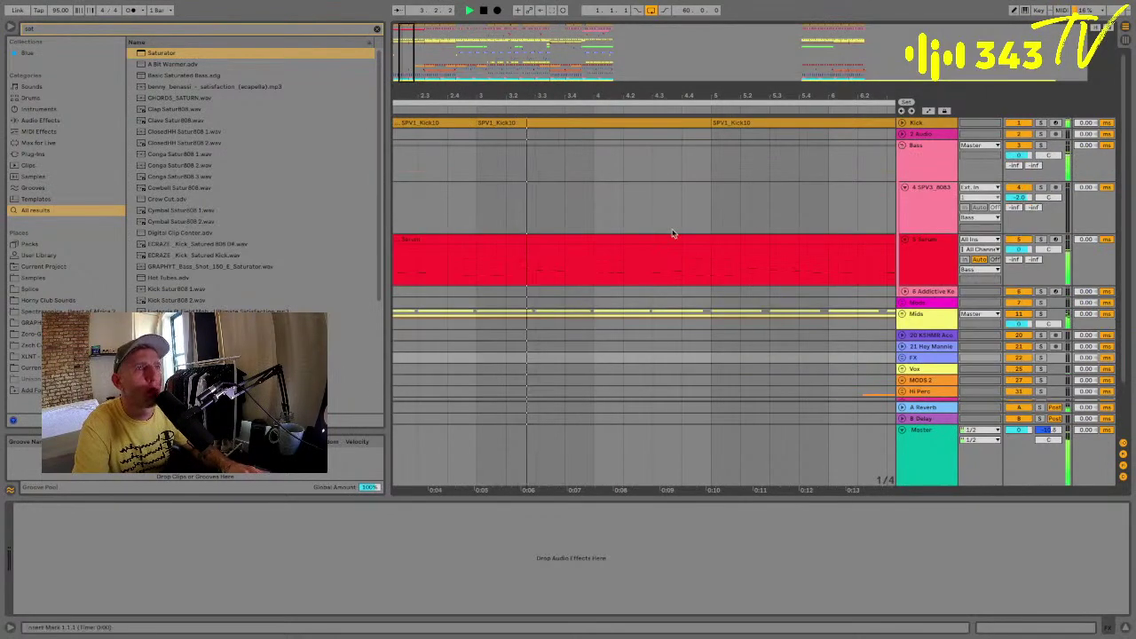
double_click(517, 239)
left_click_drag(504, 497, 512, 298)
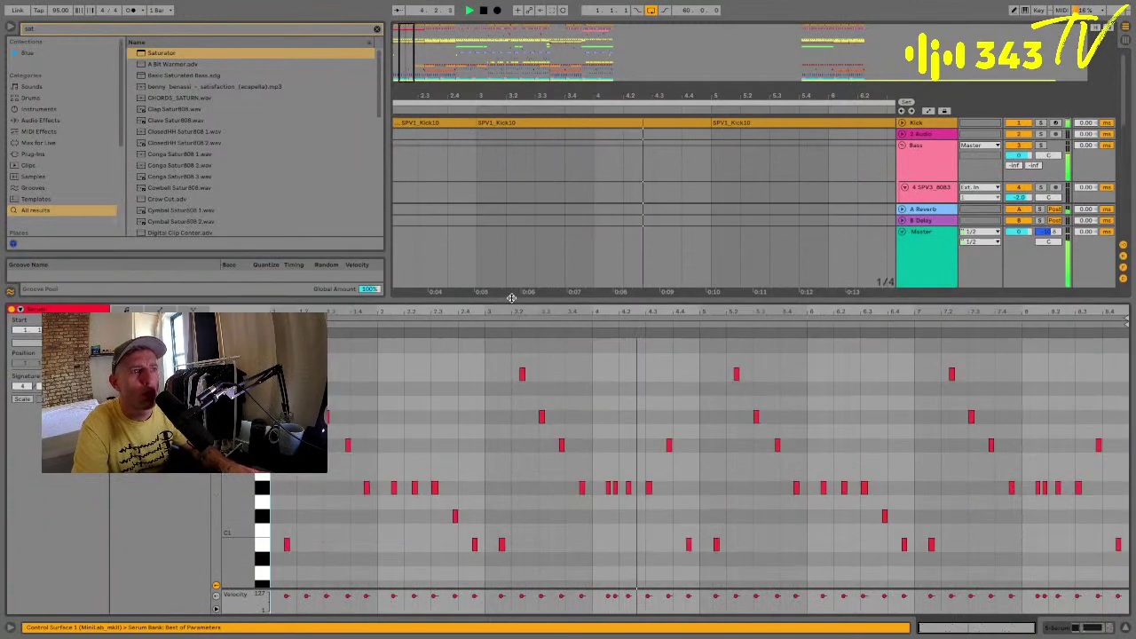
Quantize all notes in the Serum bass clip to 1/16 and bring its track back into view.
left_click(495, 434)
key("ctrl+a")
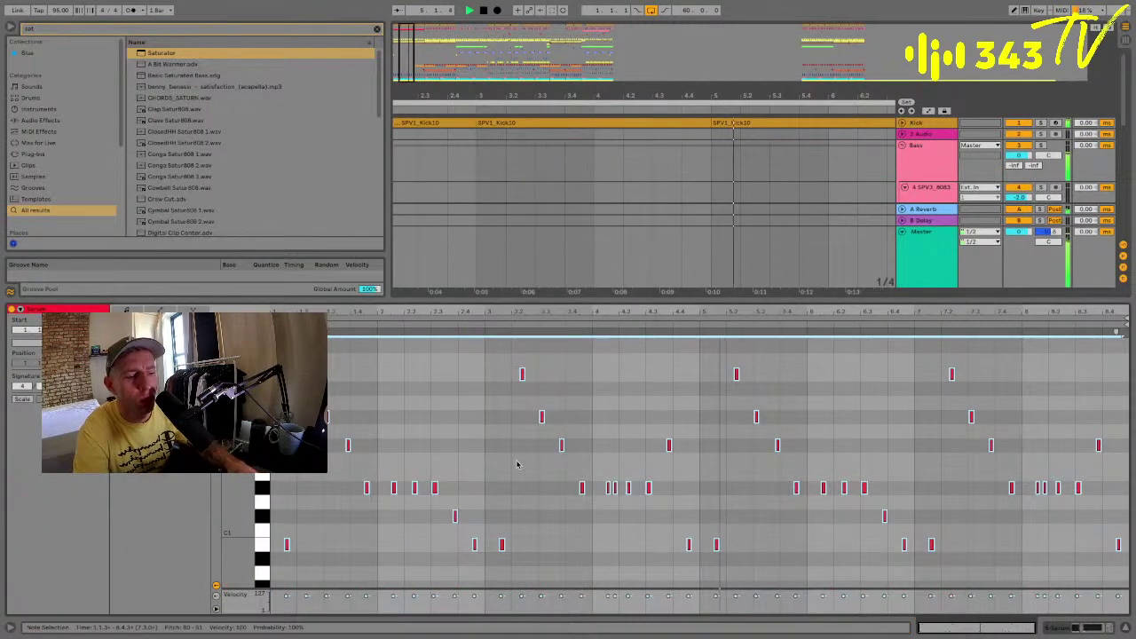
key("ctrl+shift+u")
left_click(600, 299)
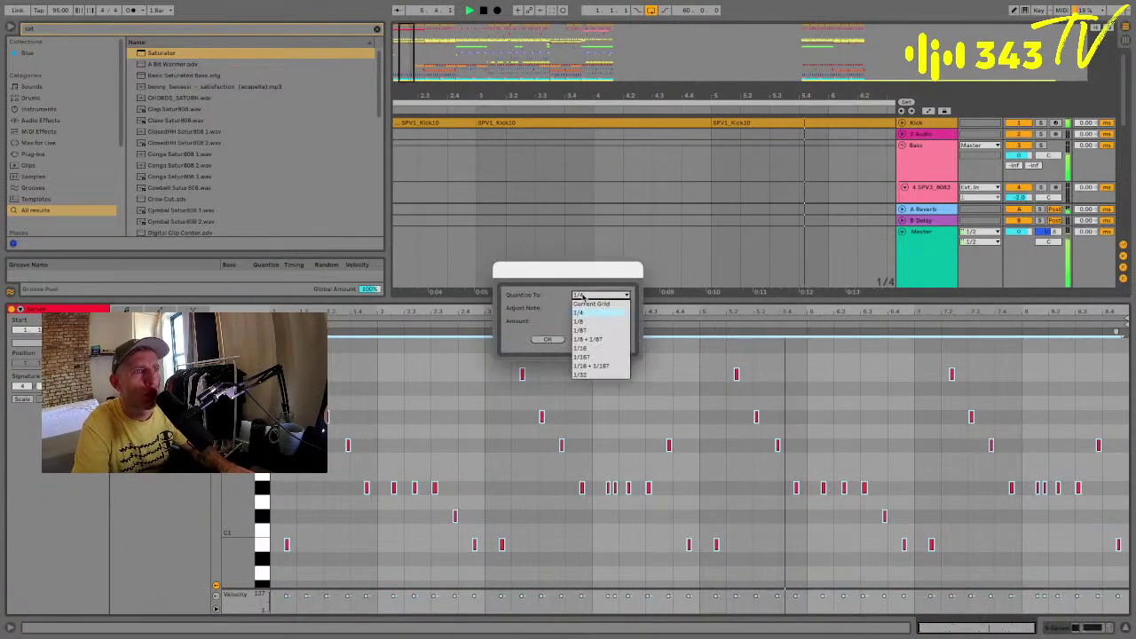
left_click(598, 343)
left_click(548, 339)
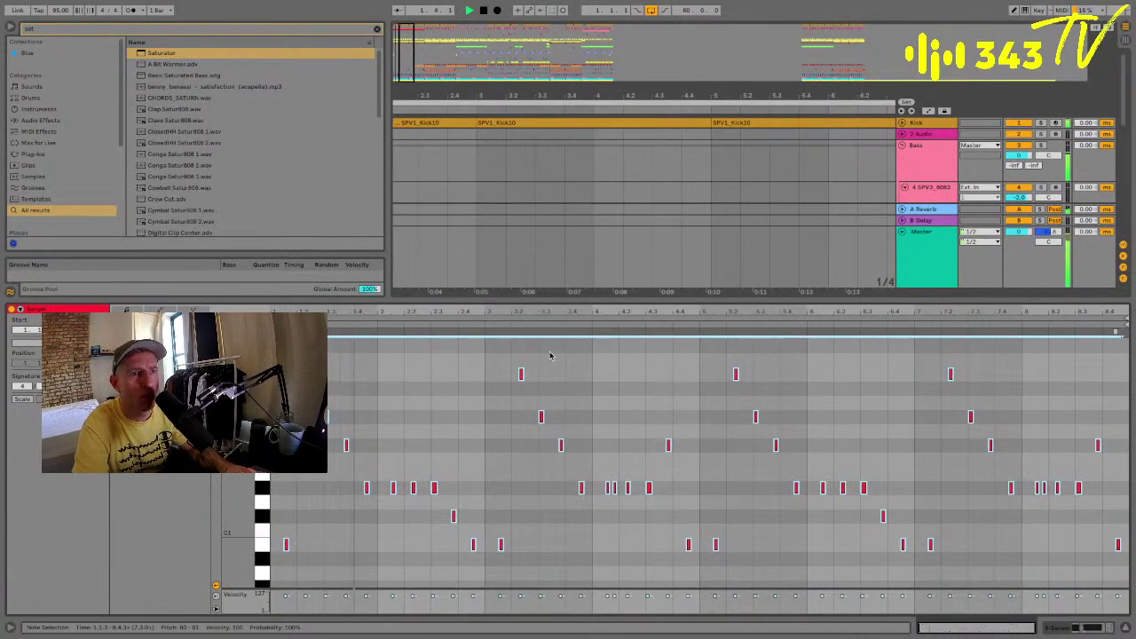
scroll(923, 169, "down", 3)
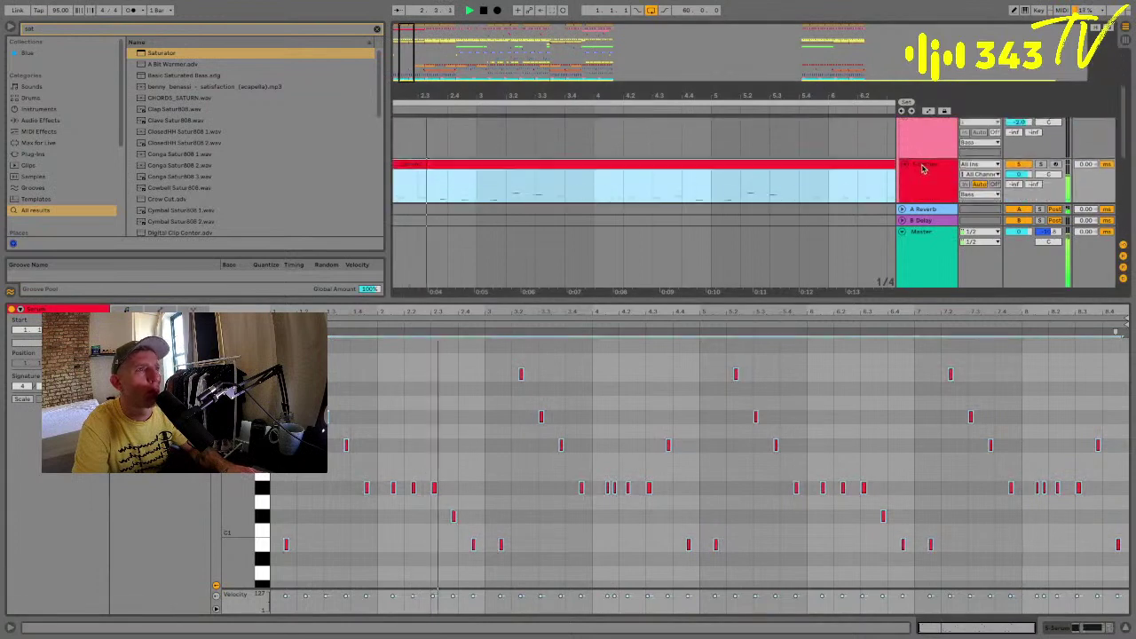
Set the track delay of the bass Serum track to 30 ms.
left_click(923, 169)
left_click(1089, 165)
type("20")
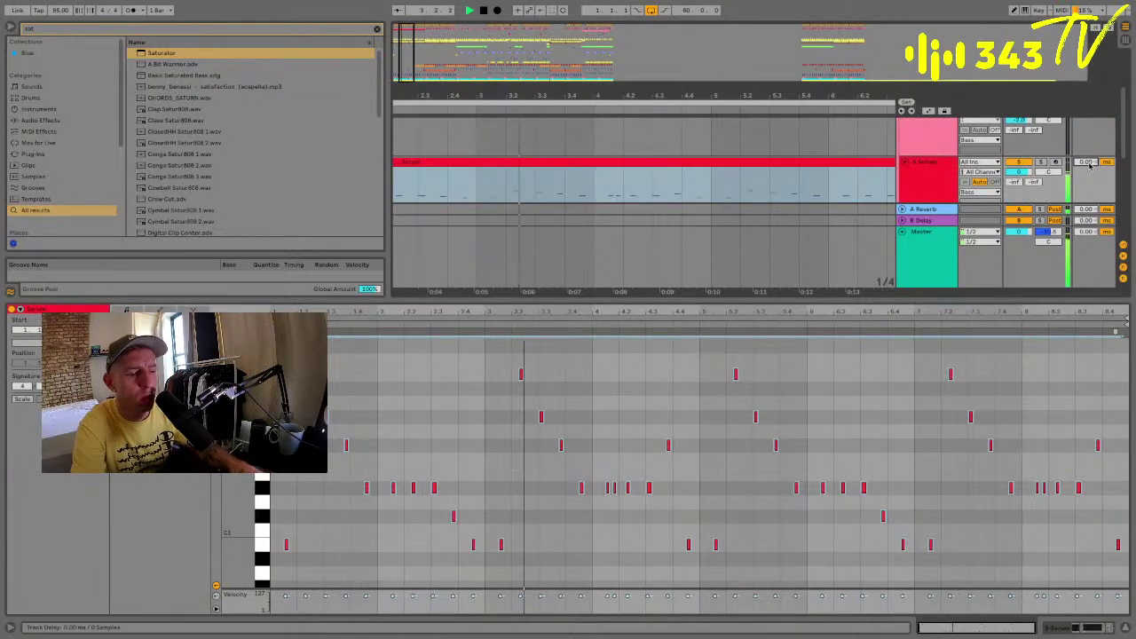
key("Return")
type("30")
key("Return")
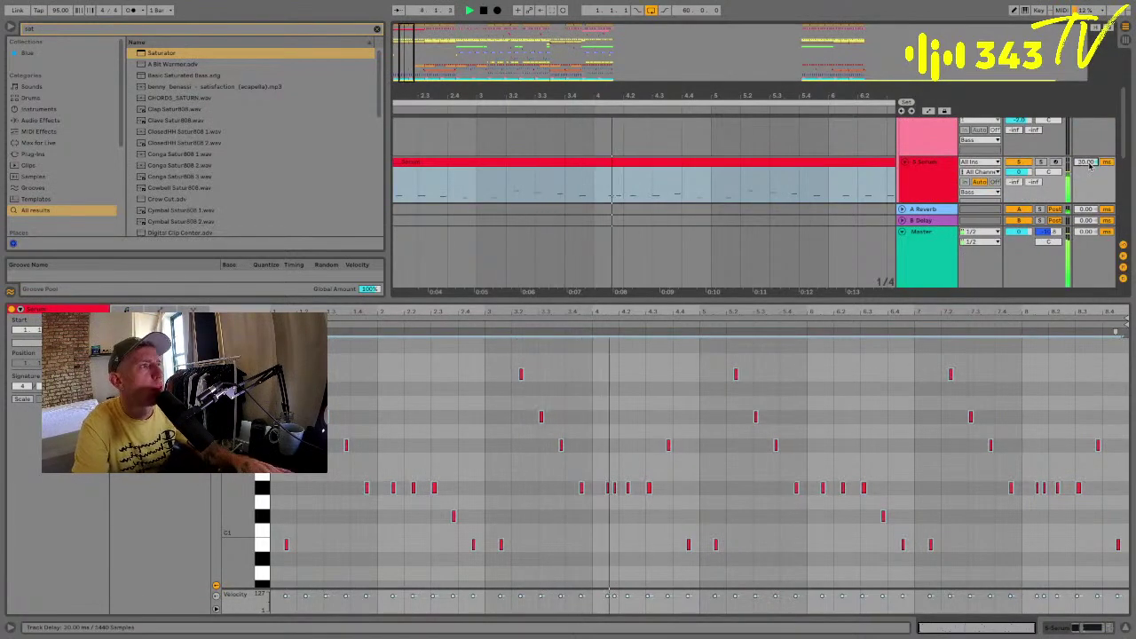
Collapse the arrangement tracks and duplicate the eight-bar bass Serum clip from bar 1 to bar 9.
double_click(654, 92)
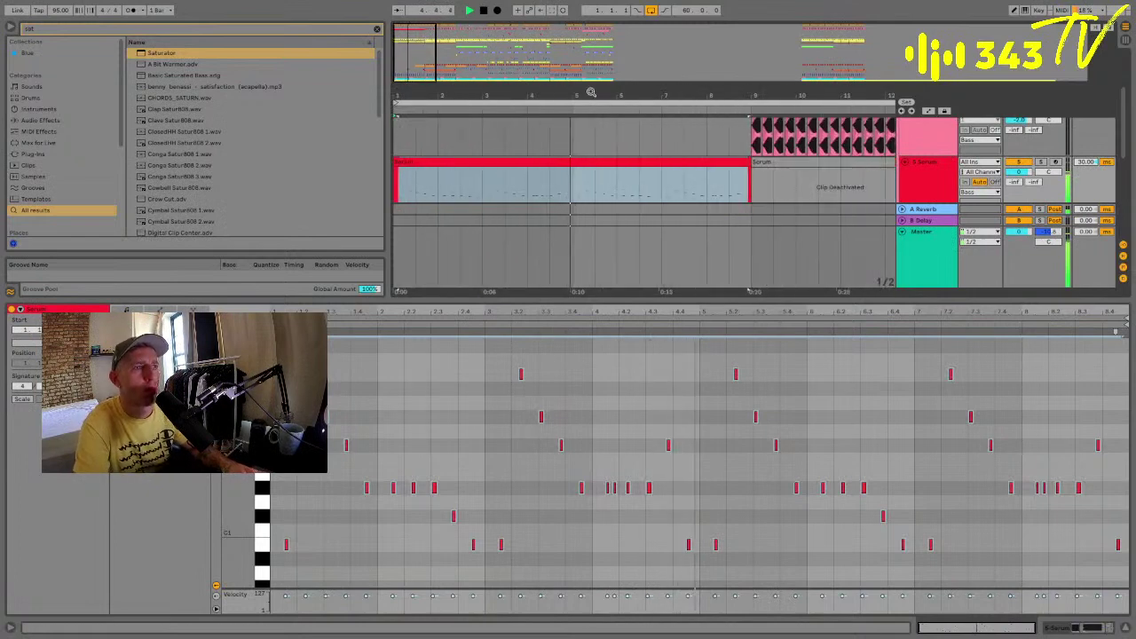
left_click(643, 432)
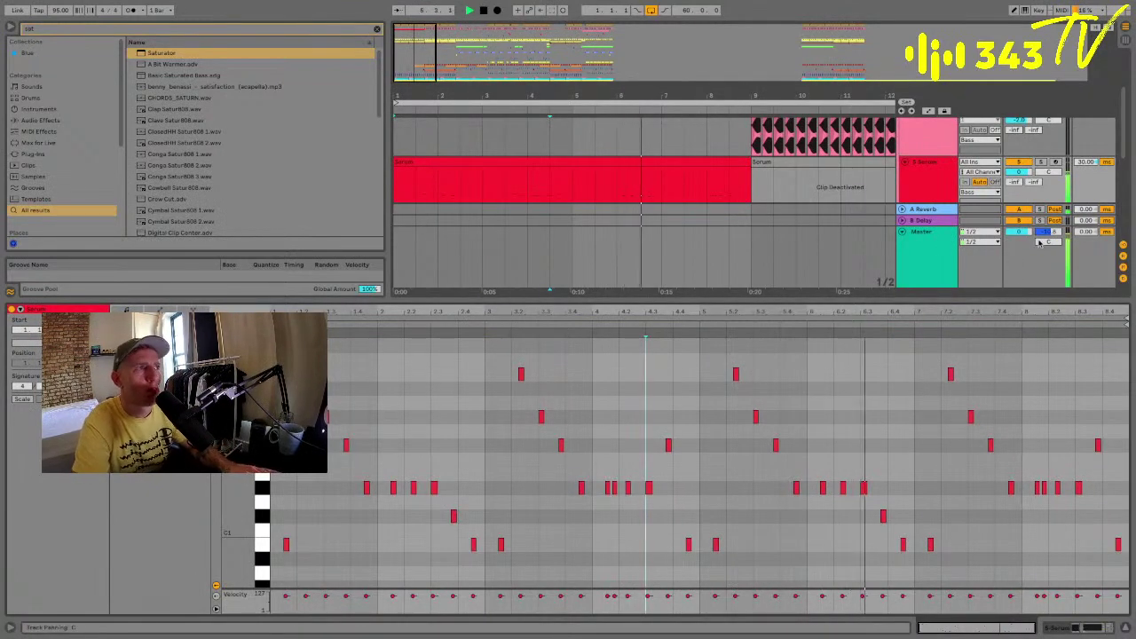
left_click(946, 179)
left_click(905, 162, "alt")
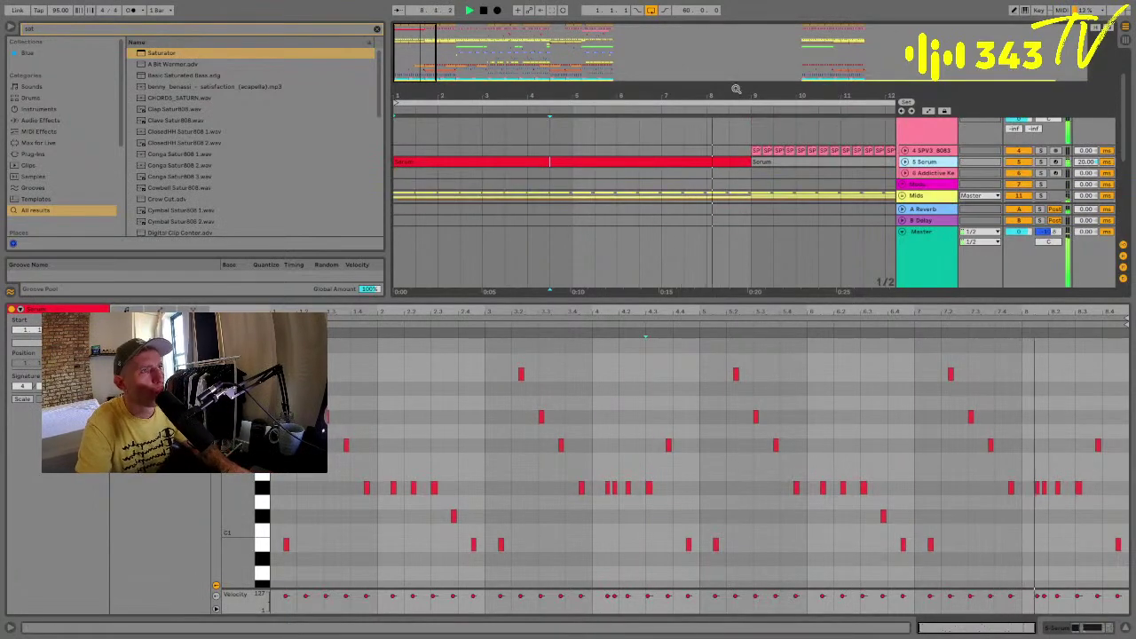
left_click_drag(736, 93, 414, 94)
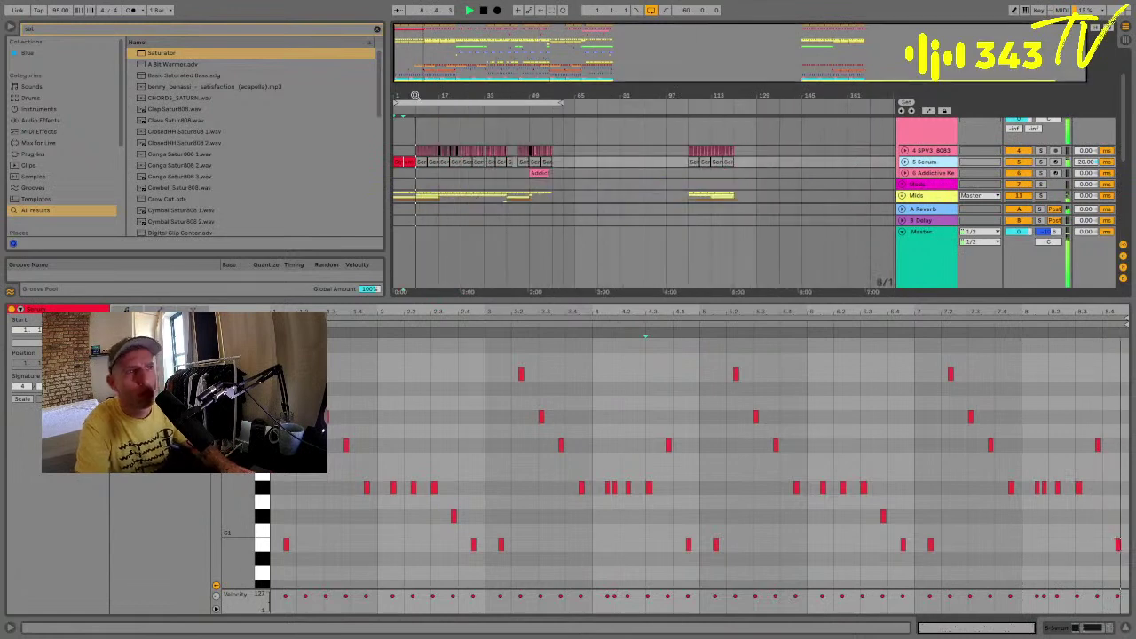
scroll(460, 162, "up", 2)
scroll(444, 165, "down", 3)
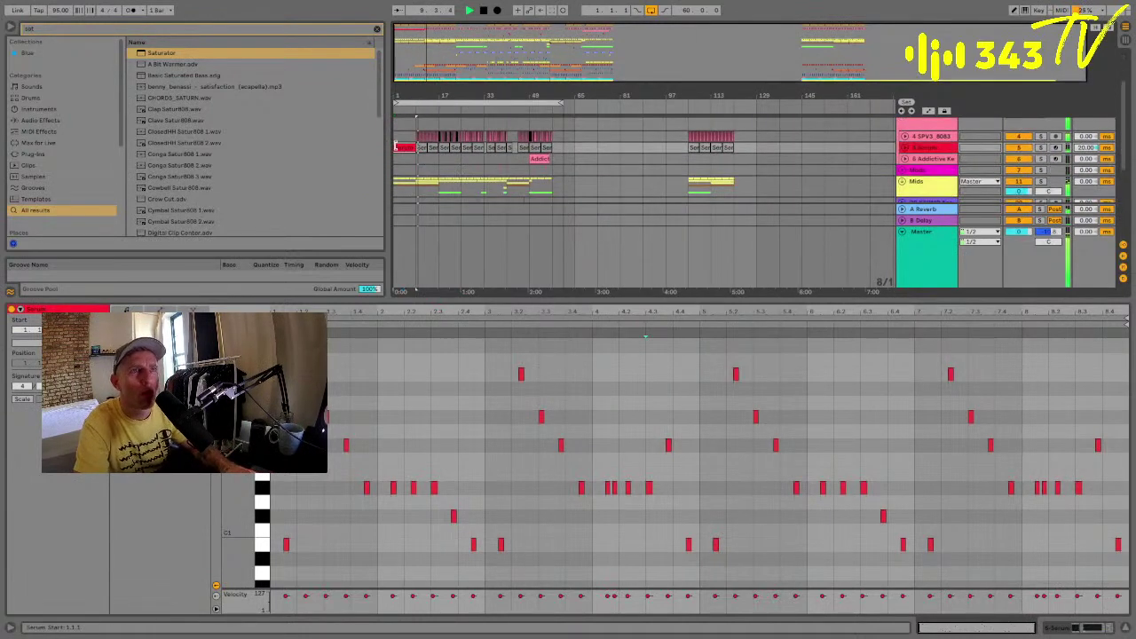
left_click(403, 146)
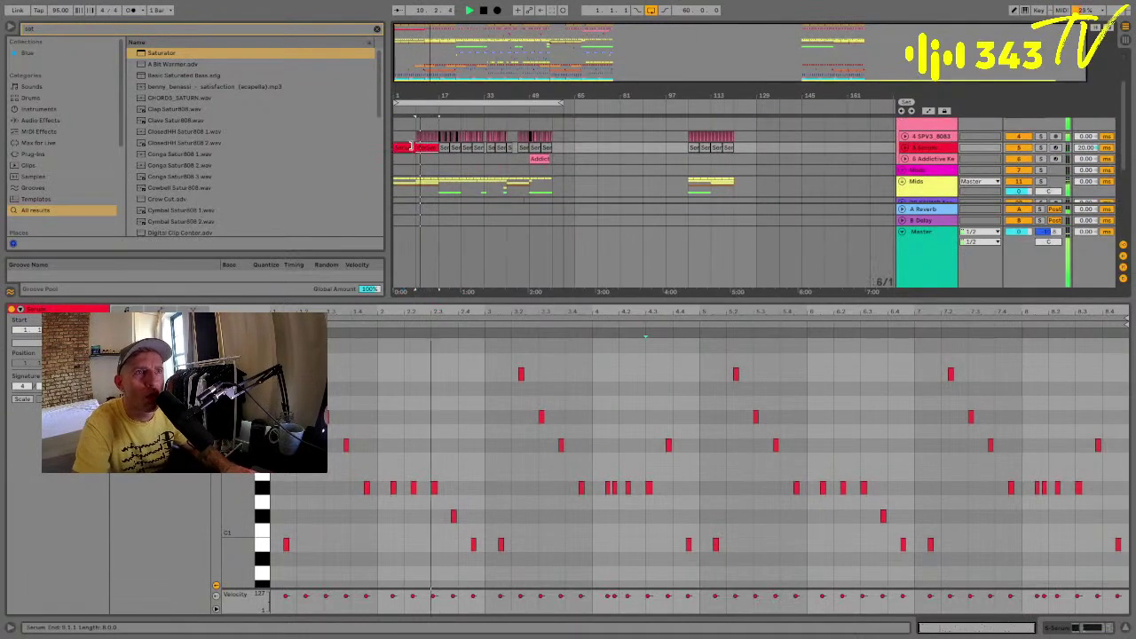
Transpose all notes in the duplicated bass Serum clip at bar 9 up one octave.
left_click(467, 418)
key("super+a")
key("shift+Up")
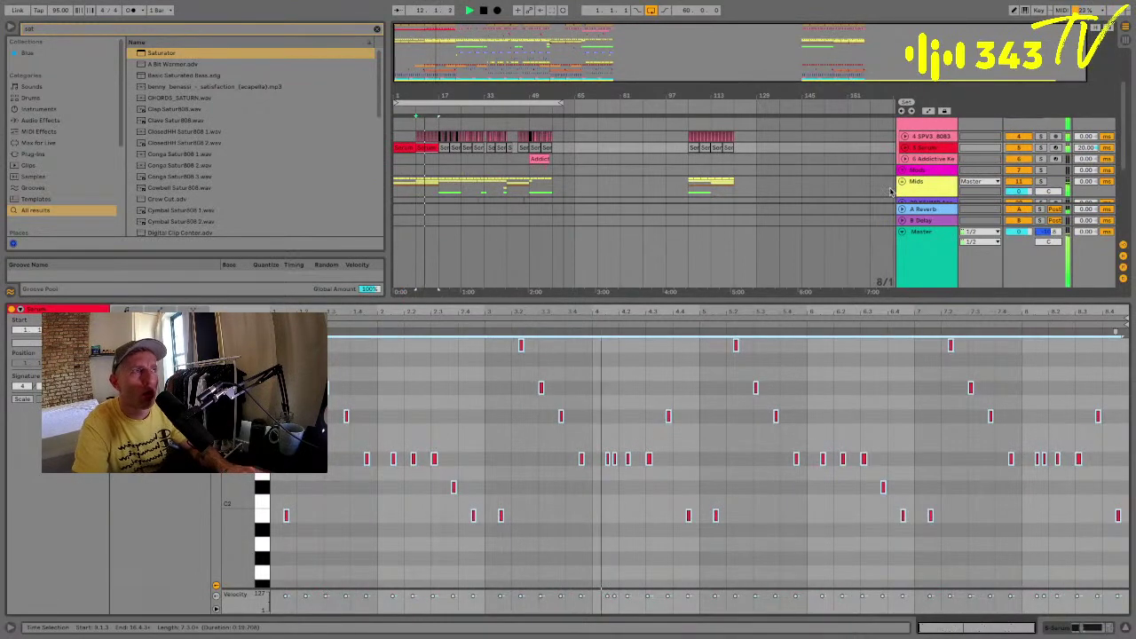
Unfold the bass Serum track and try raising its reverb send to 0 with the delay send at minimum.
left_click(905, 148)
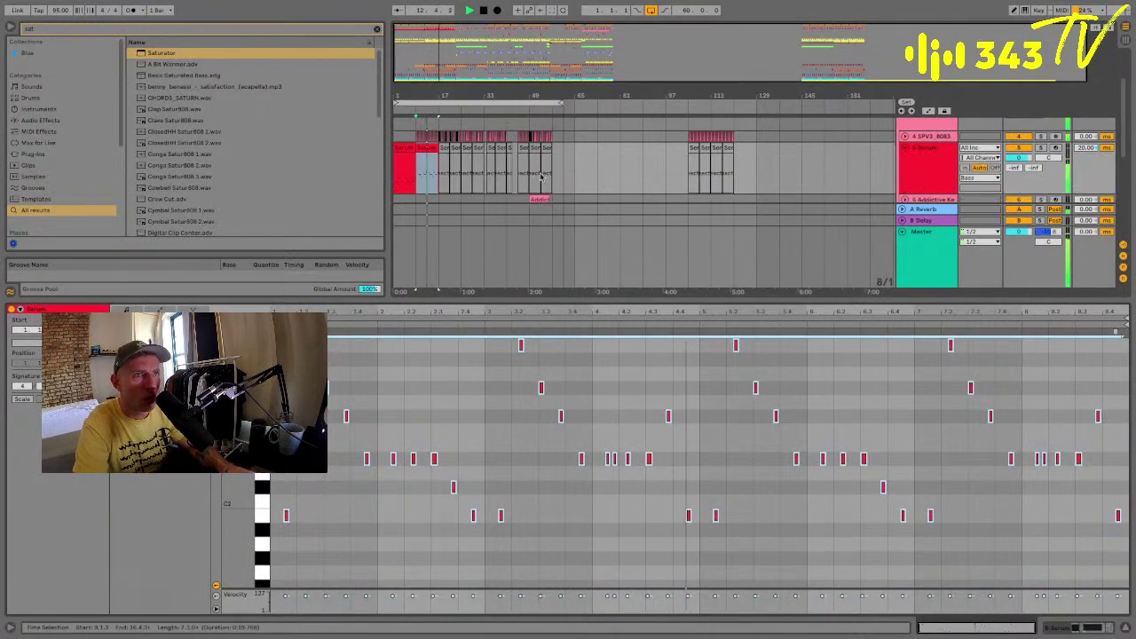
left_click_drag(1016, 170, 1017, 107)
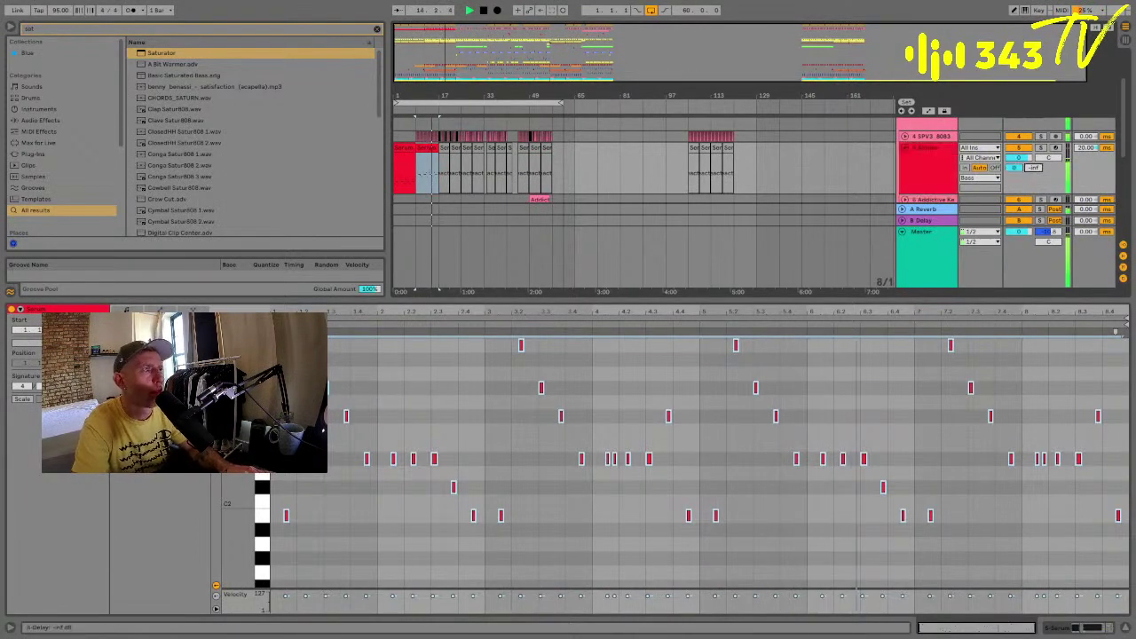
left_click_drag(1027, 167, 1028, 231)
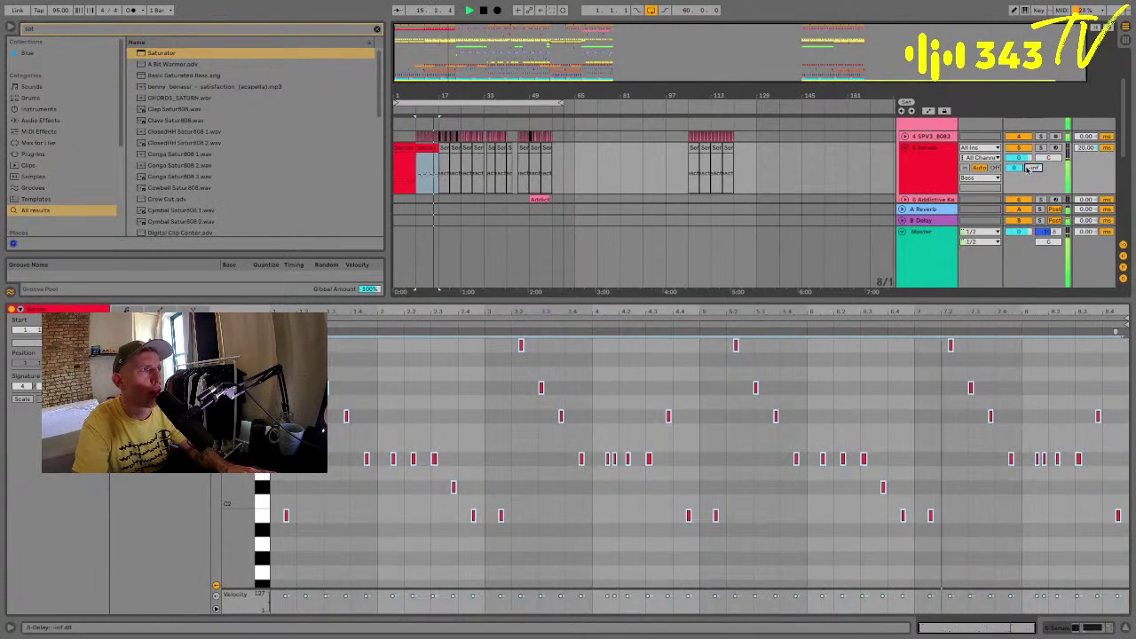
Fold the bass Serum track and hide the clip view to show the full arrangement.
left_click(401, 146)
left_click(927, 163)
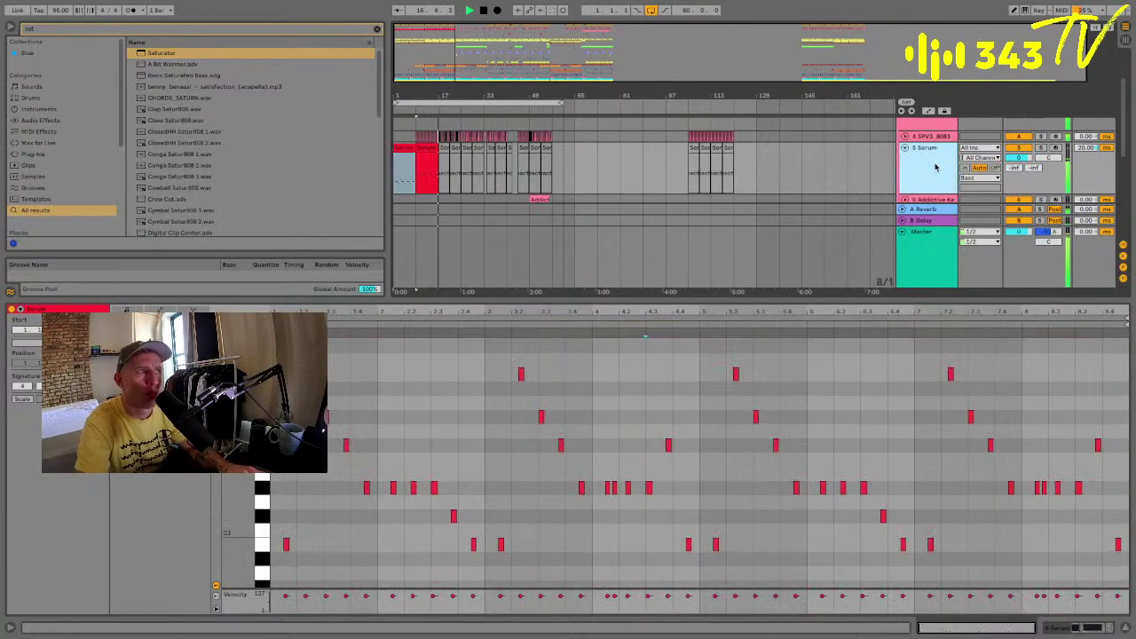
left_click(905, 148)
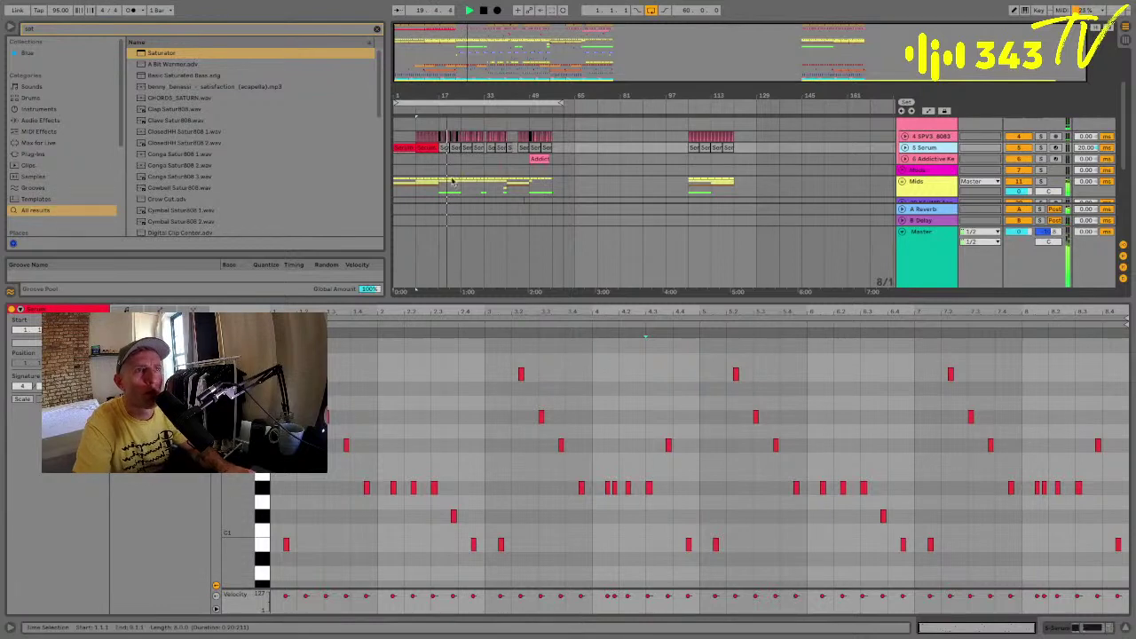
key("ctrl+alt+l")
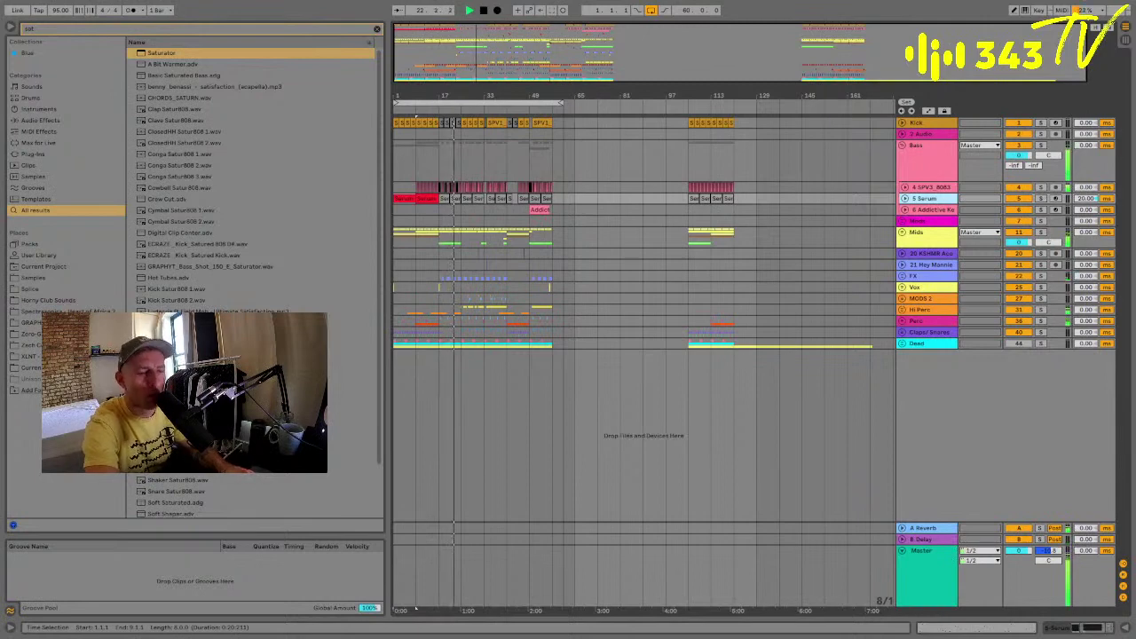
left_click(616, 300)
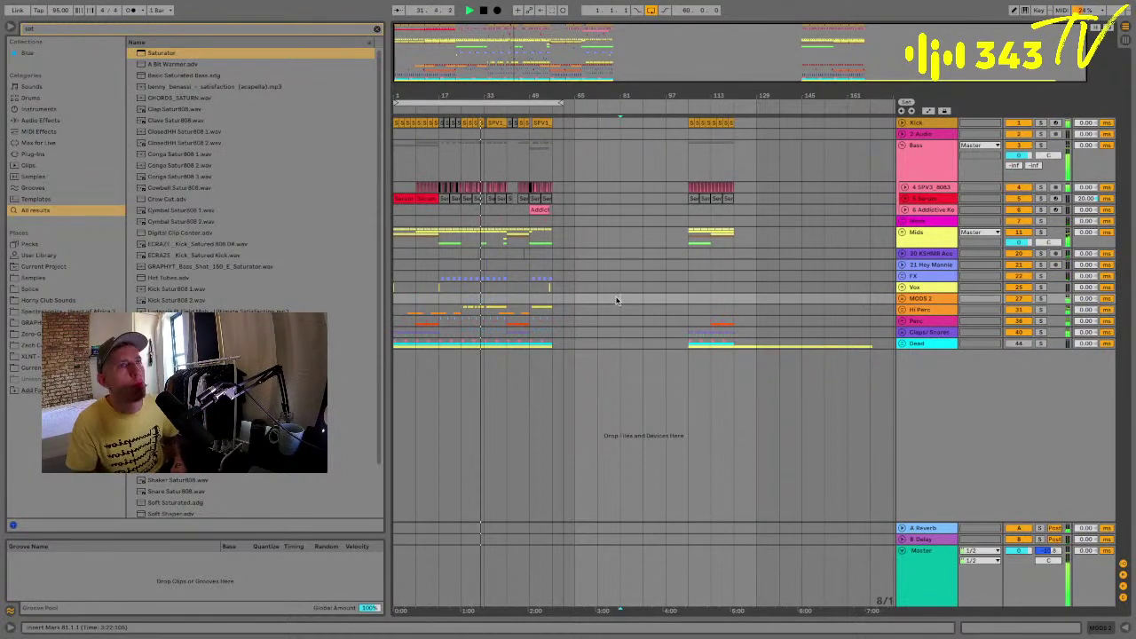
Unfold the Vox and Mids groups to inspect their tracks around bars 27 to 40.
left_click_drag(472, 95, 472, 169)
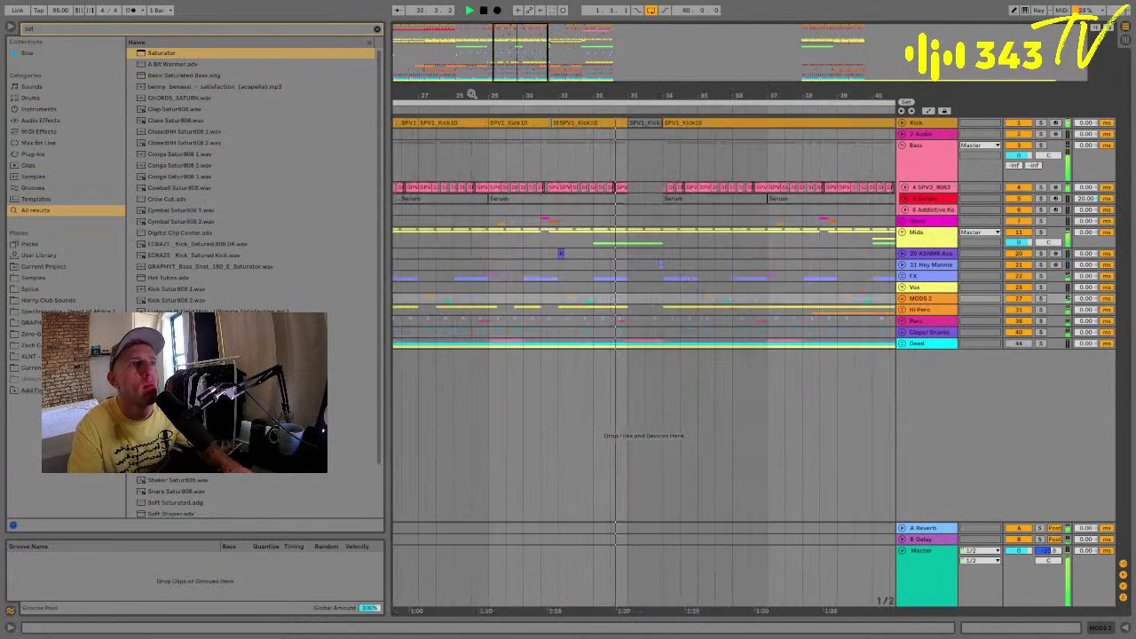
left_click(904, 223)
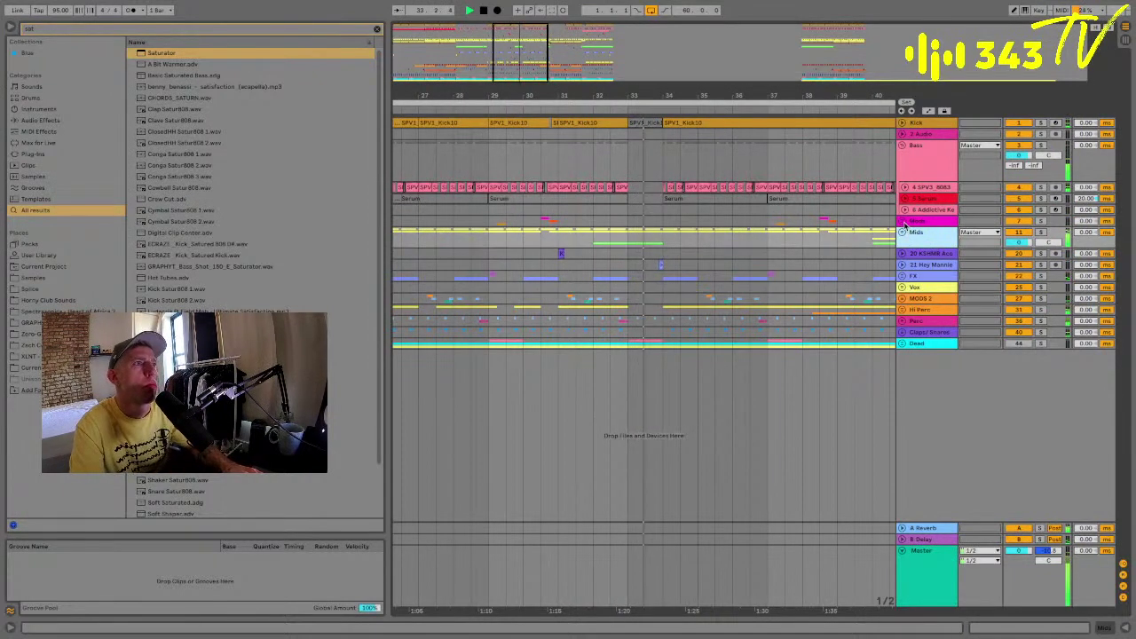
left_click(902, 287)
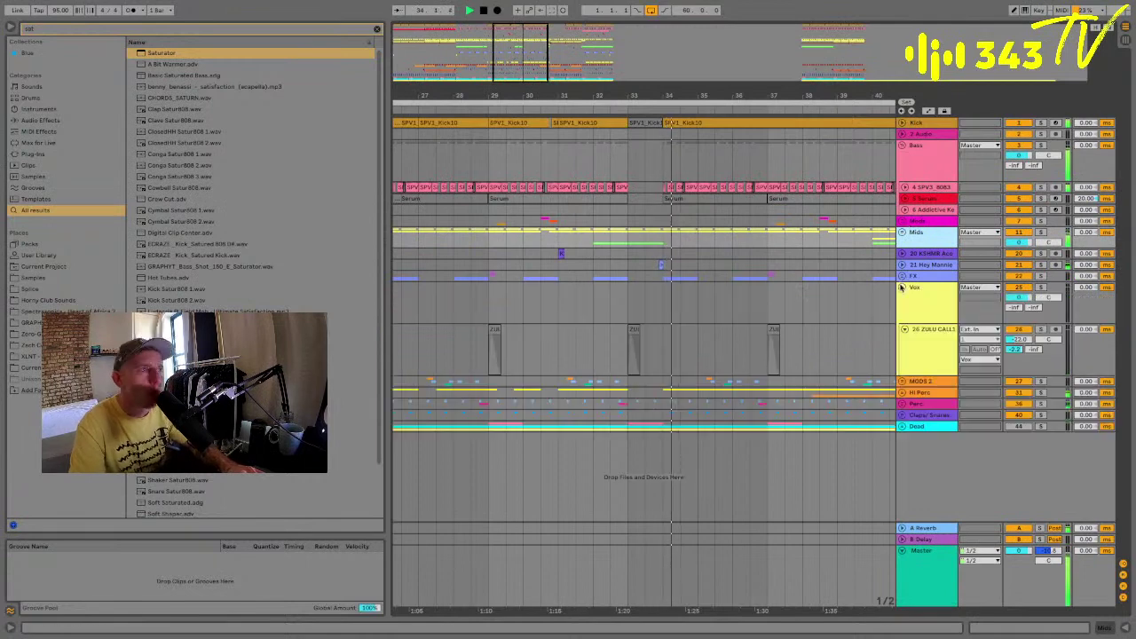
left_click(586, 364)
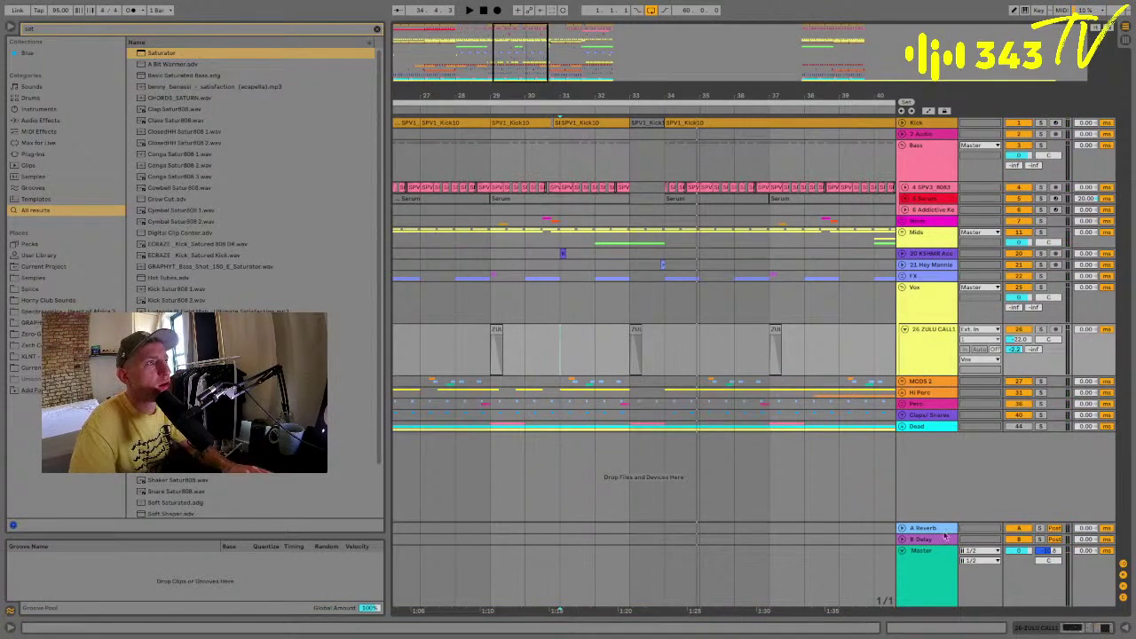
left_click(901, 232)
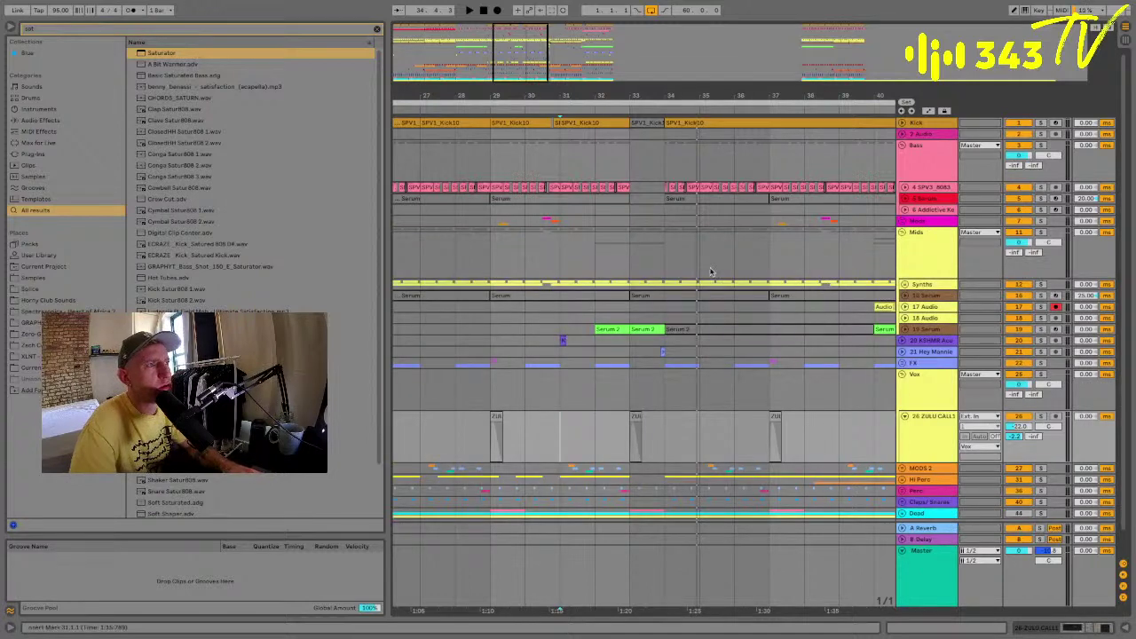
Unfold the Synths group, open the MIDI Tear Lead clip at bar 9 on track 14 Serum, and preview its first G#3 note.
scroll(672, 282, "left", 10)
scroll(928, 368, "down", 1)
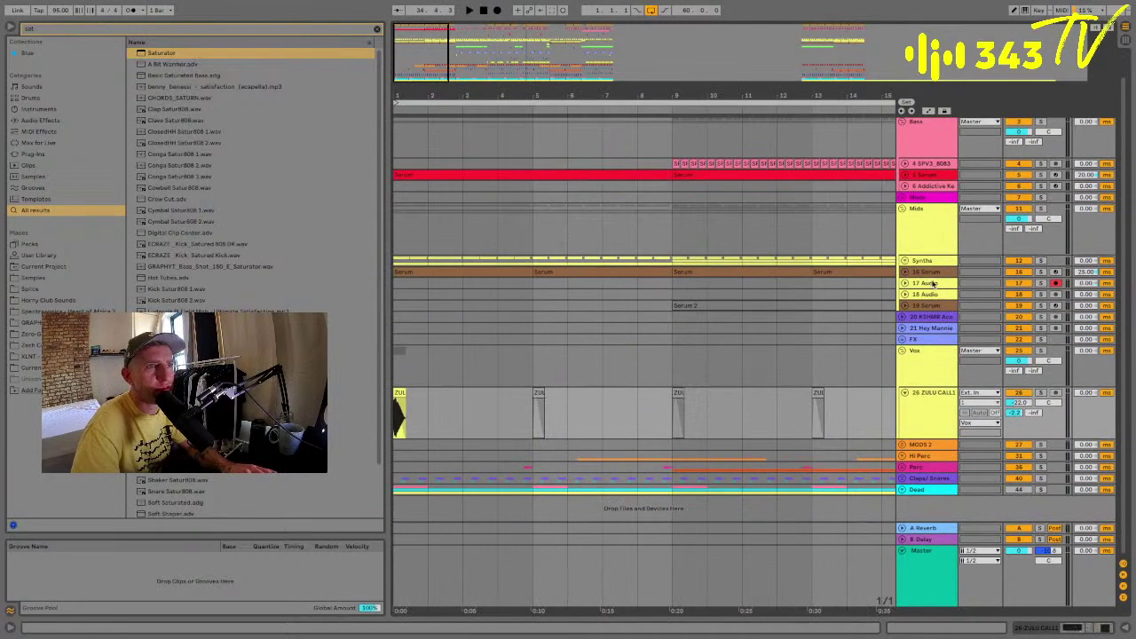
left_click(905, 261)
double_click(701, 313)
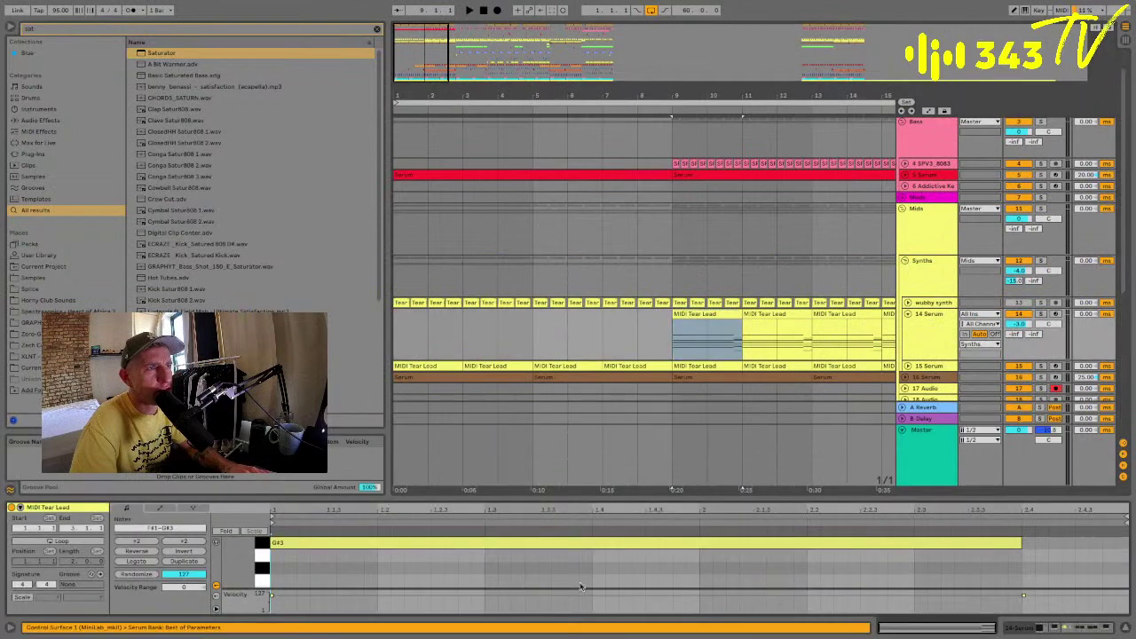
left_click(350, 542)
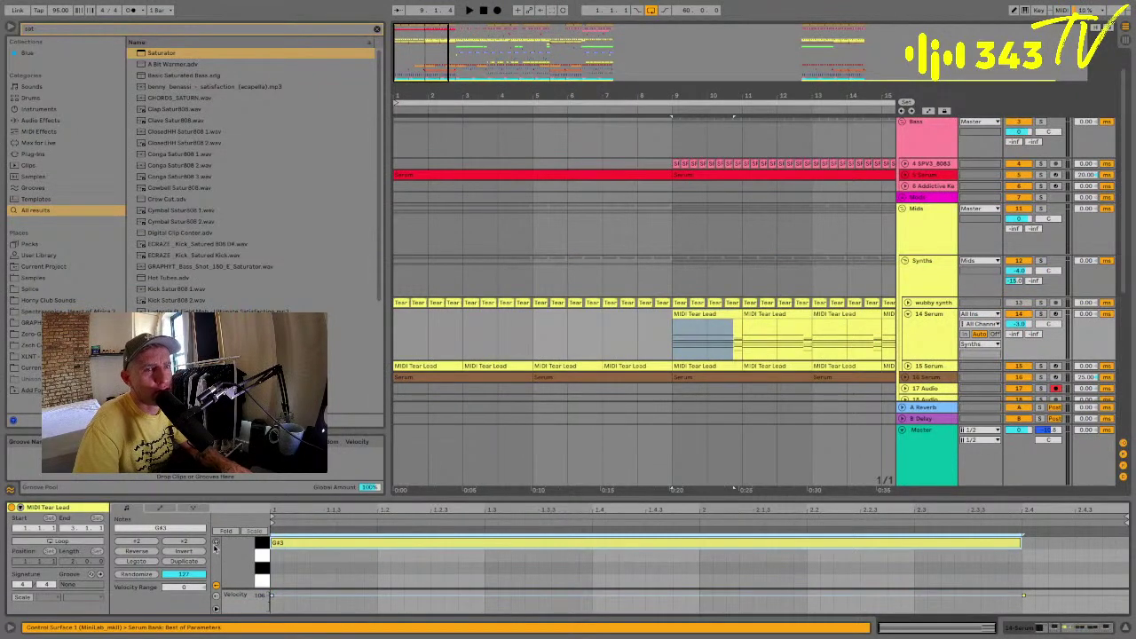
mouse_move(279, 541)
left_mouse_down()
mouse_move(303, 569)
mouse_move(294, 539)
left_mouse_up()
scroll(296, 555, "up", 2)
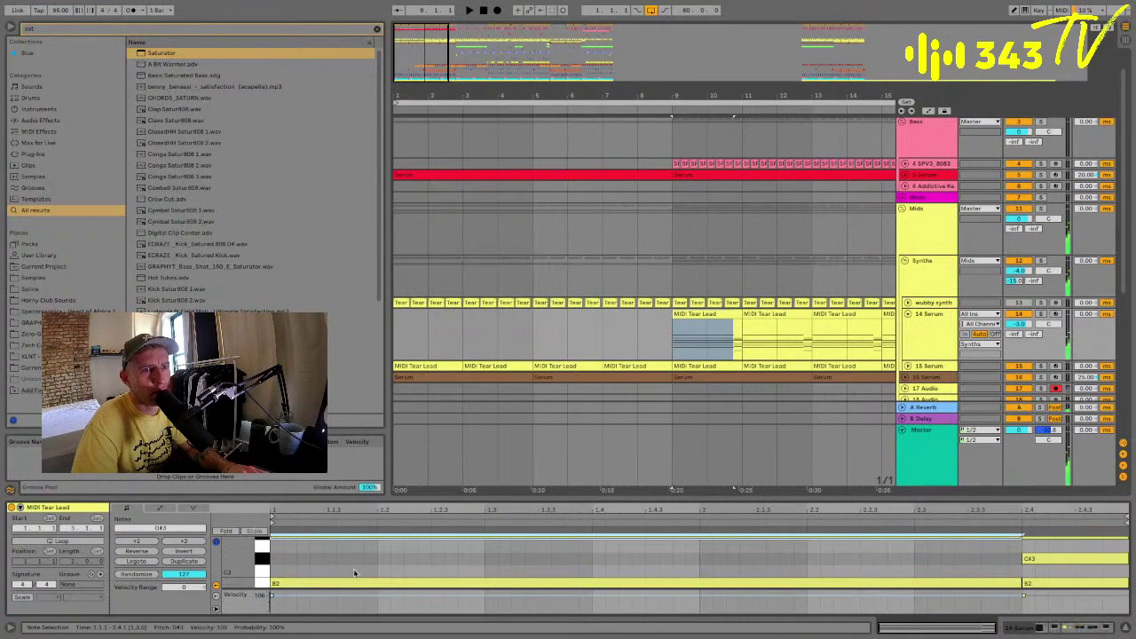
Fold the Mids group and solo it during playback from bar 9.
key("space")
left_click(928, 267)
left_click(914, 235)
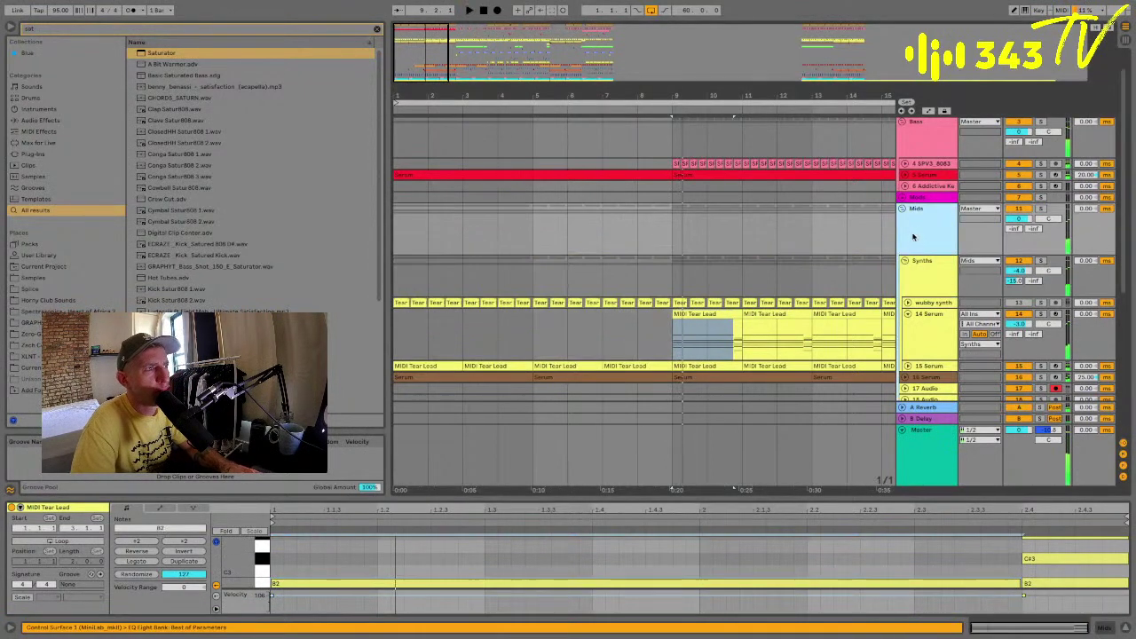
left_click(902, 210)
left_click(1042, 207)
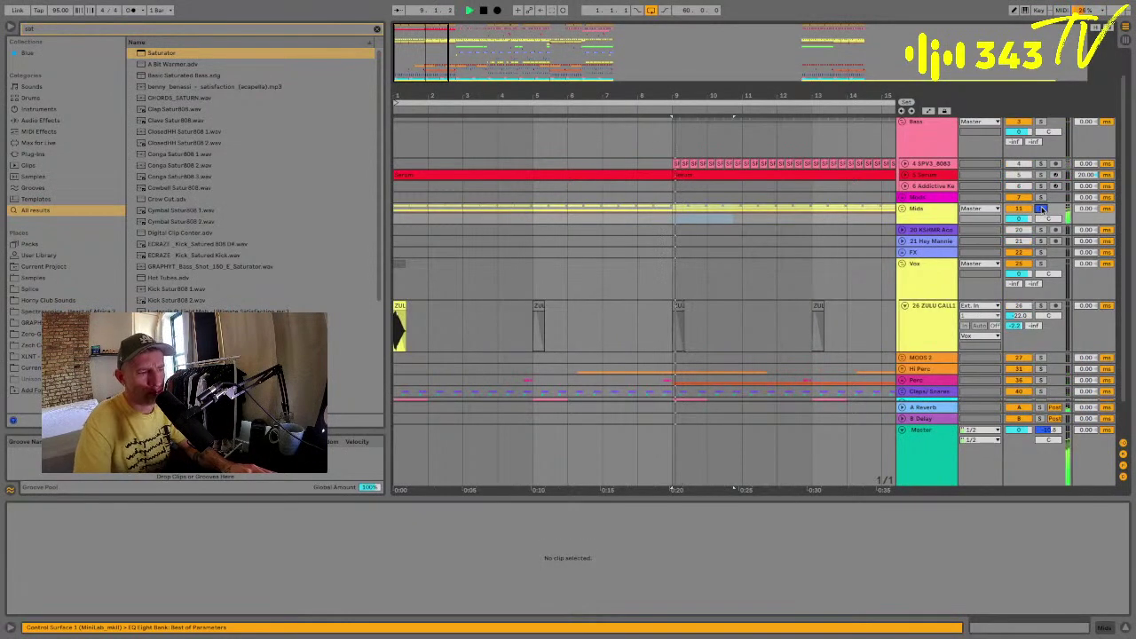
Listen to the soloed Mids group from bars 17 and 25 with its tracks unfolded.
scroll(807, 216, "right", 3)
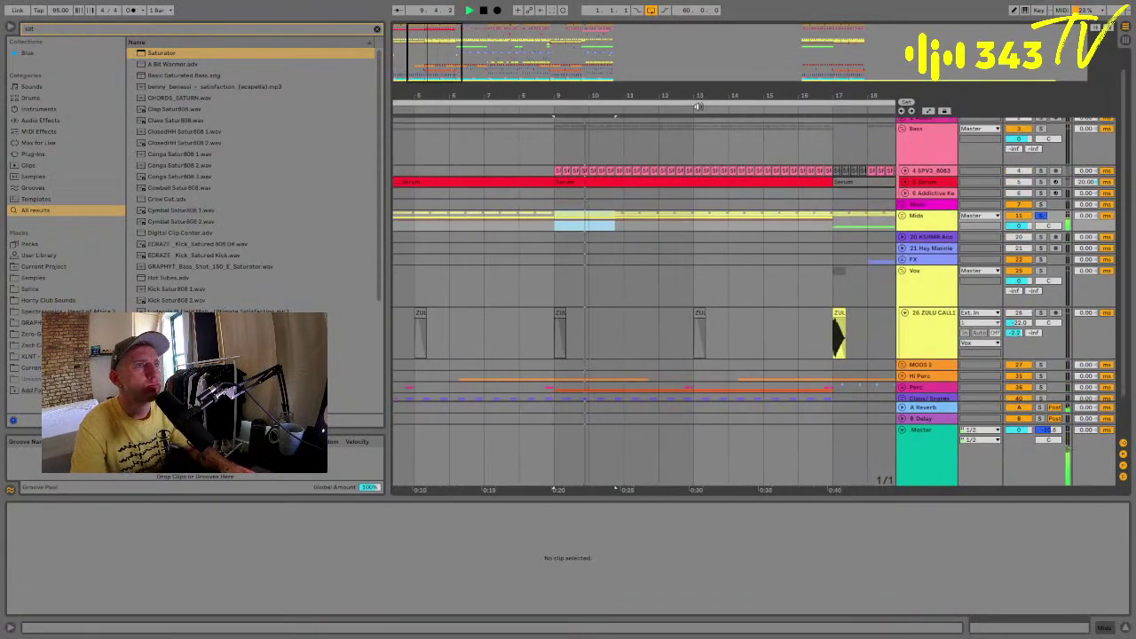
left_click_drag(697, 99, 556, 94)
left_click(607, 216)
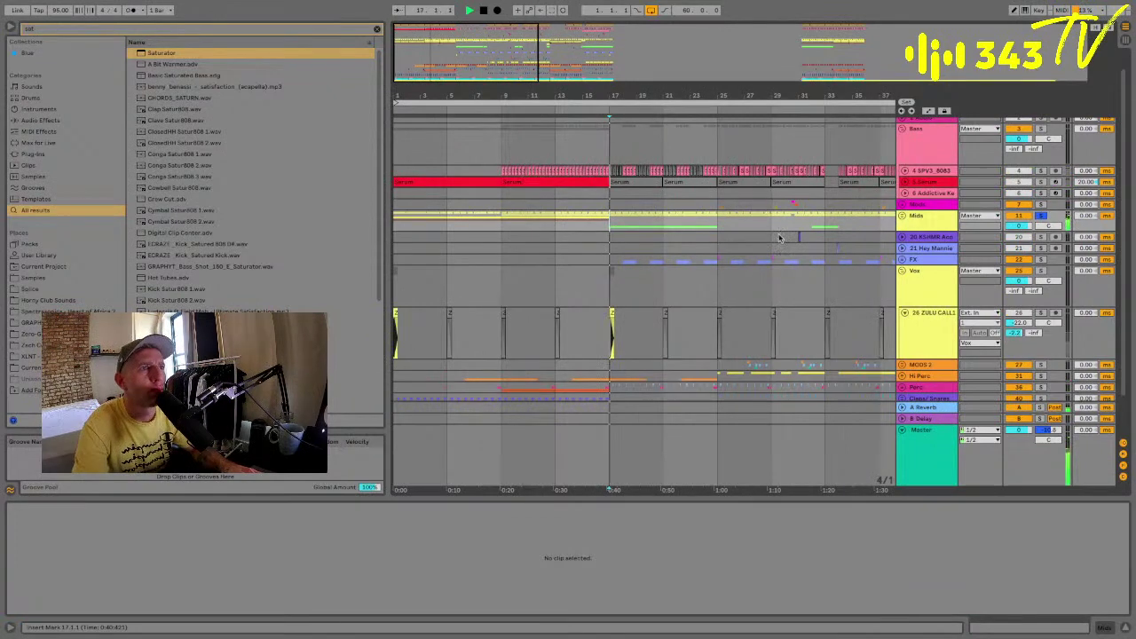
left_click(912, 236)
left_click(902, 216)
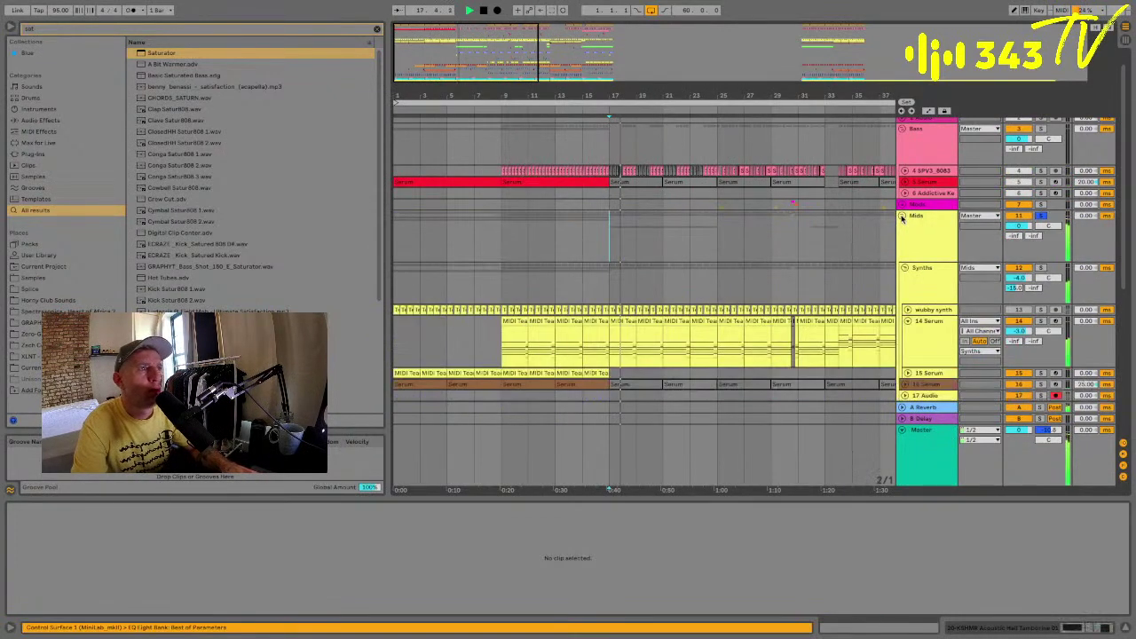
left_click(730, 237)
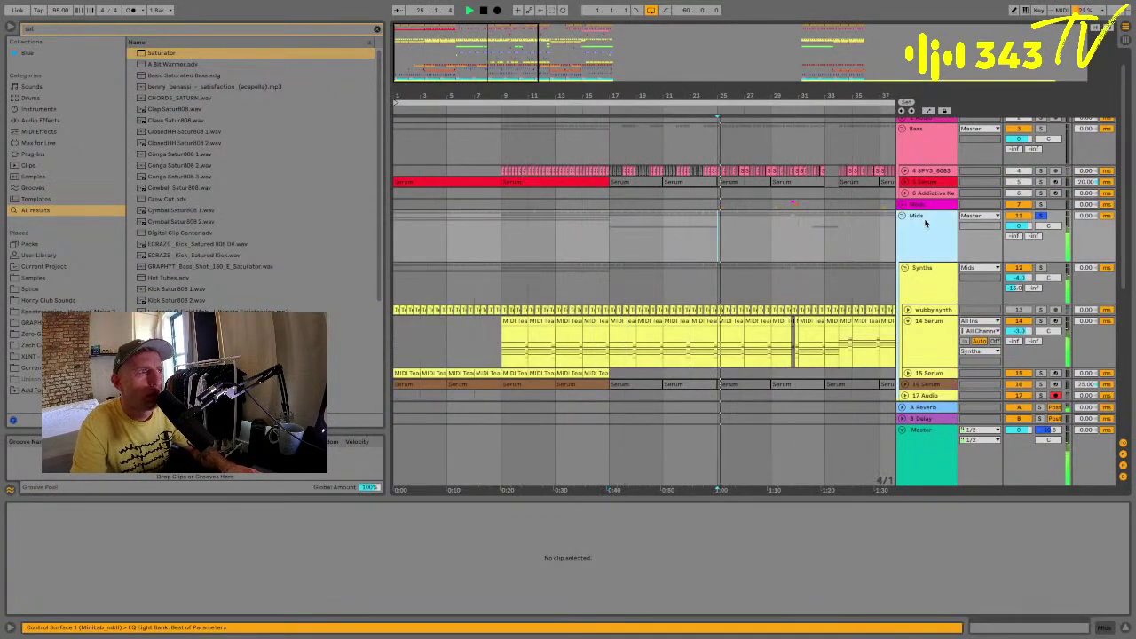
Collapse the Vox tracks, then solo and select track 14 Serum in the Synths group.
left_click(902, 216, "alt")
left_click(902, 168)
left_click(903, 172)
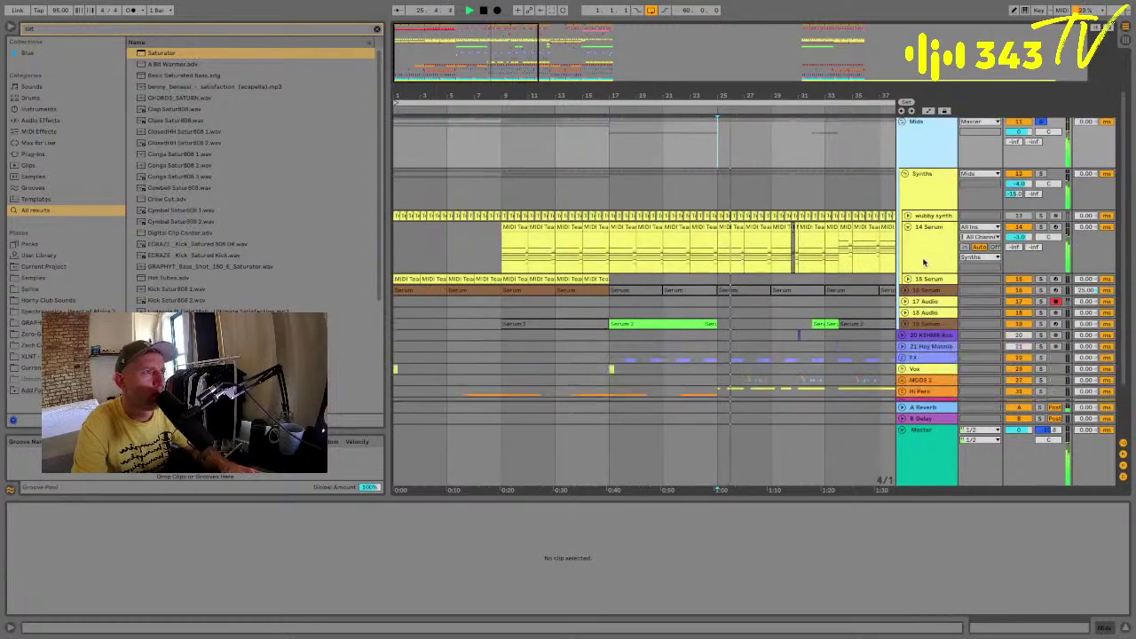
left_click(925, 228)
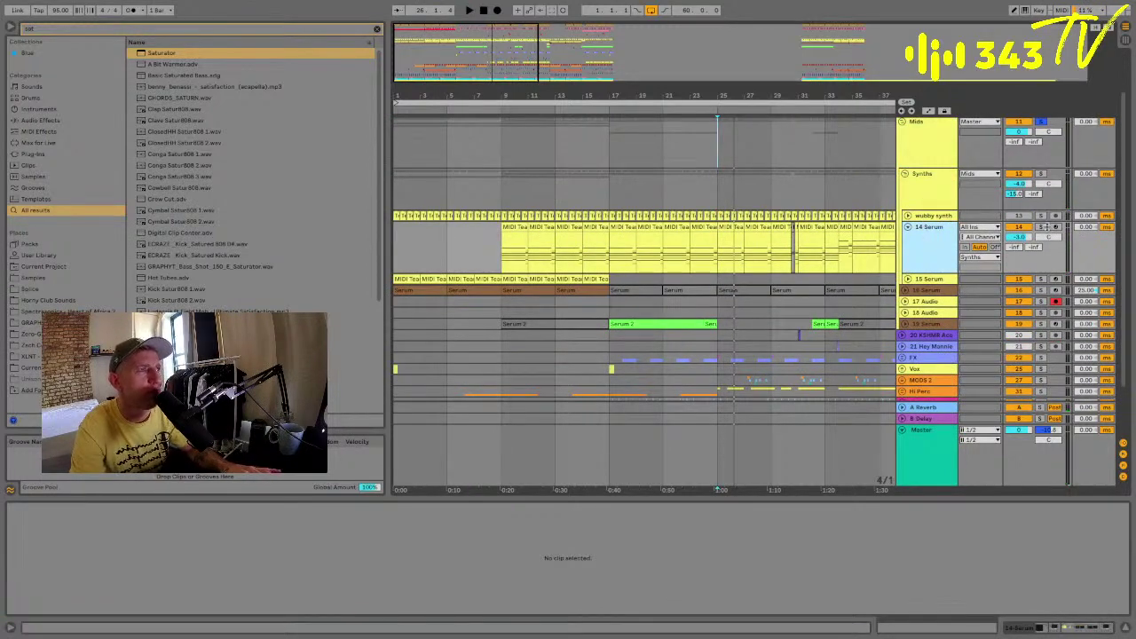
left_click(1041, 227)
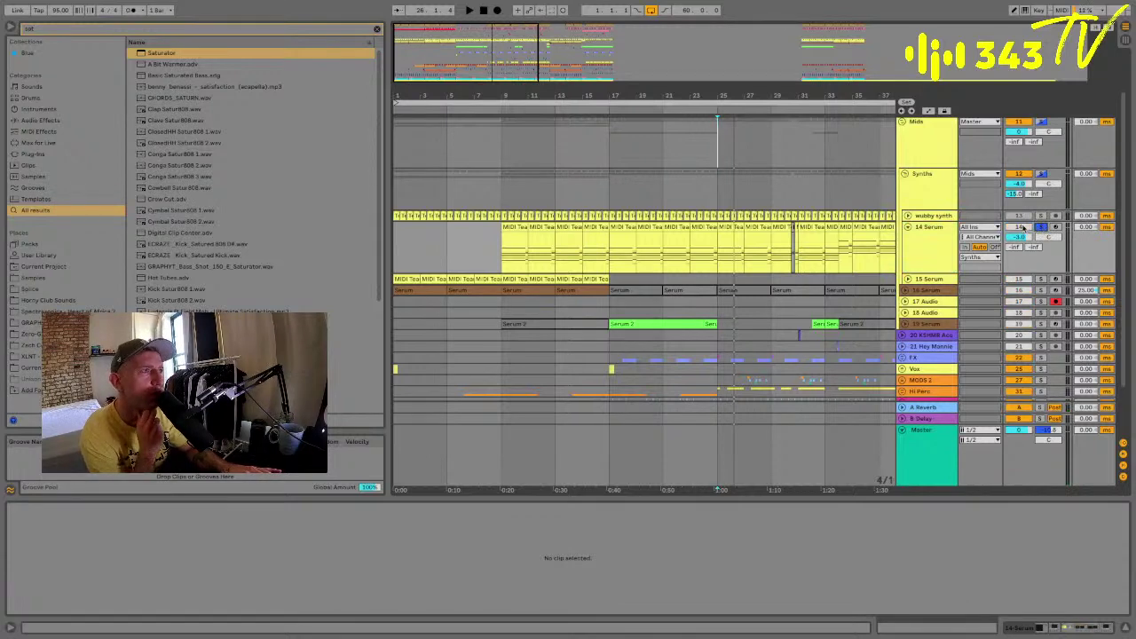
left_click(940, 242)
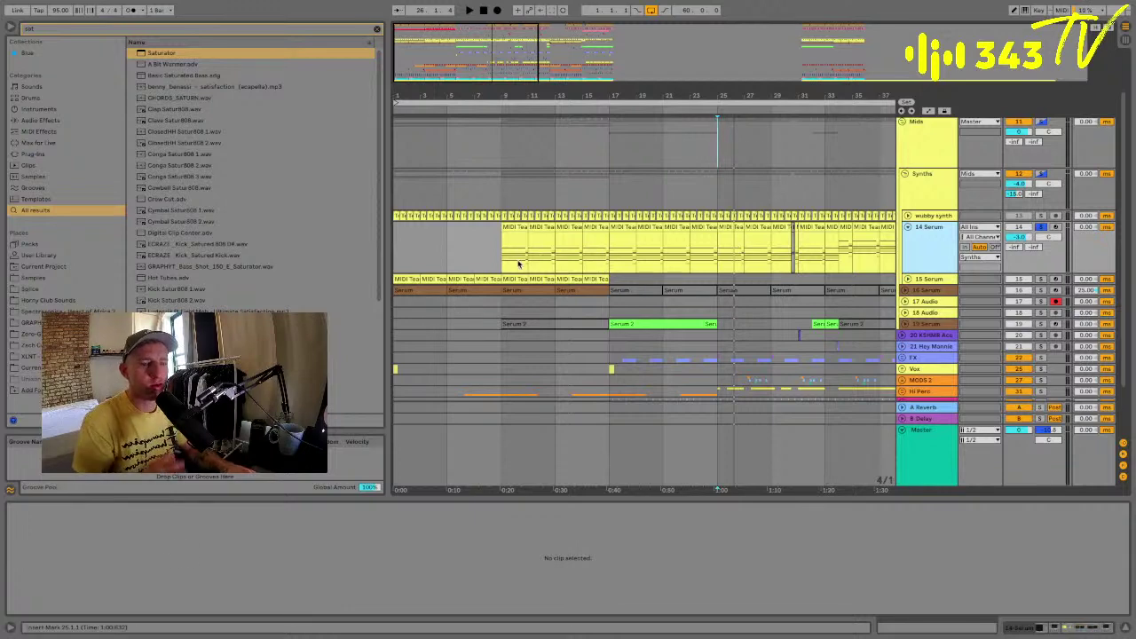
Show track 14 Serum's devices and inspect the reverb chain and first chain of its Audio Effect Rack.
left_click(914, 173)
left_click(933, 255)
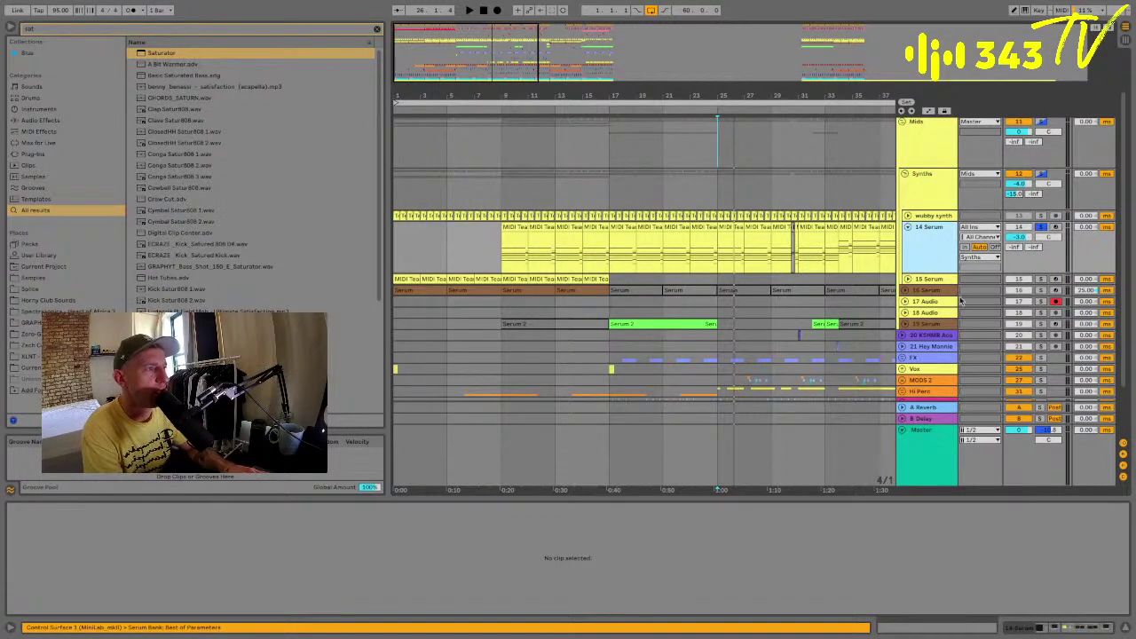
left_click(1065, 630)
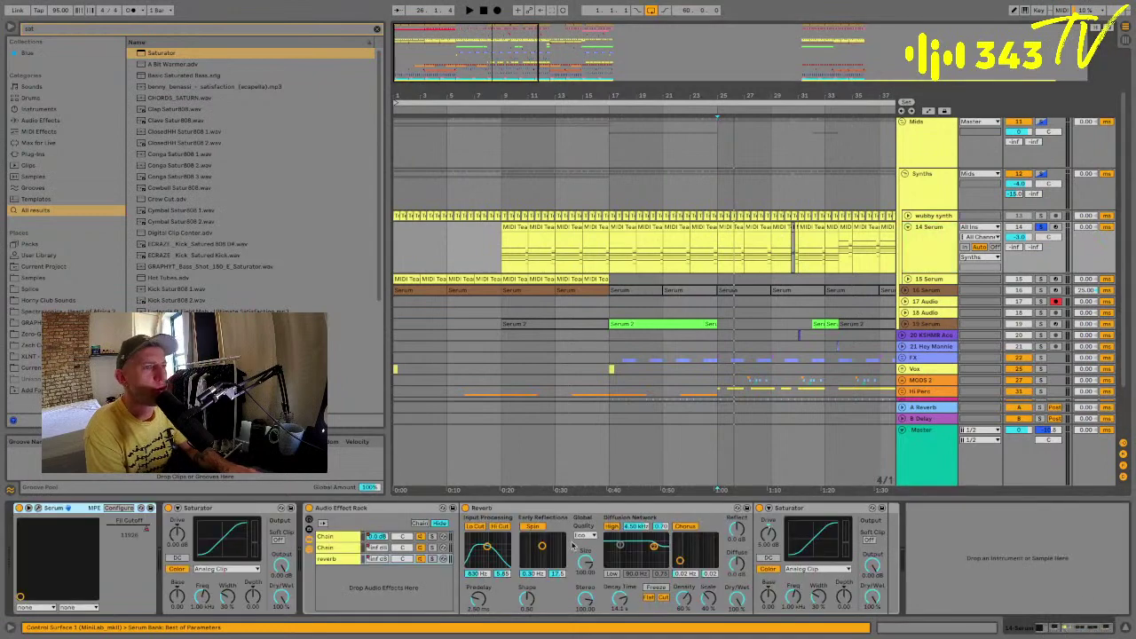
left_click(370, 509)
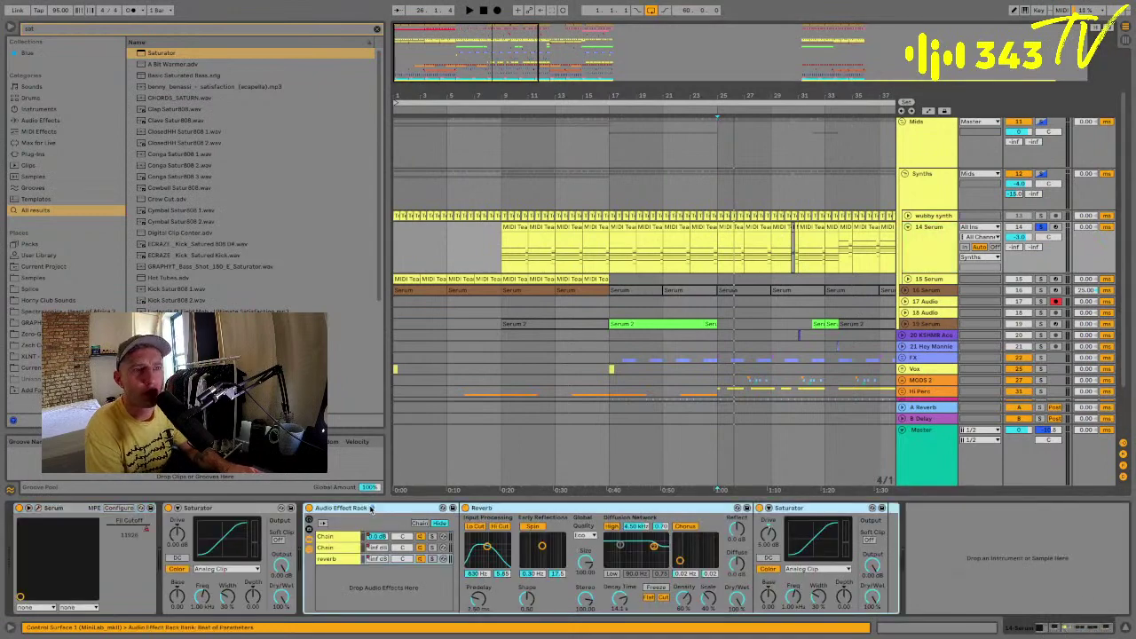
left_click(328, 538)
Play track 14 Serum from bar 15 and display the rack's chain volume automation in an enlarged track lane.
left_click(601, 227)
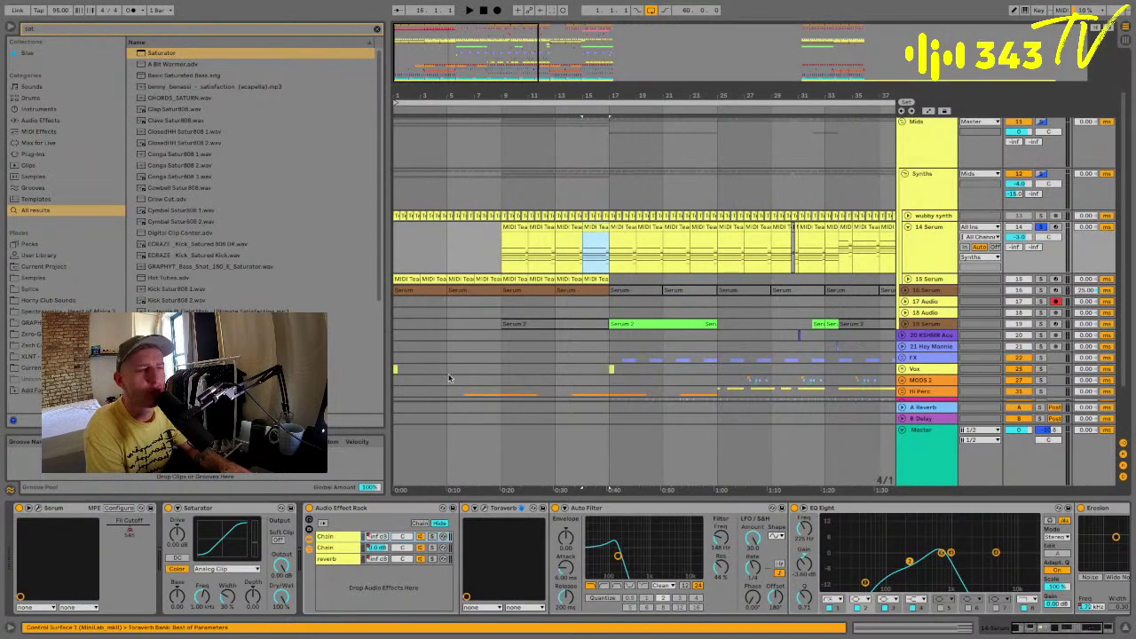
key("space")
left_click(376, 547)
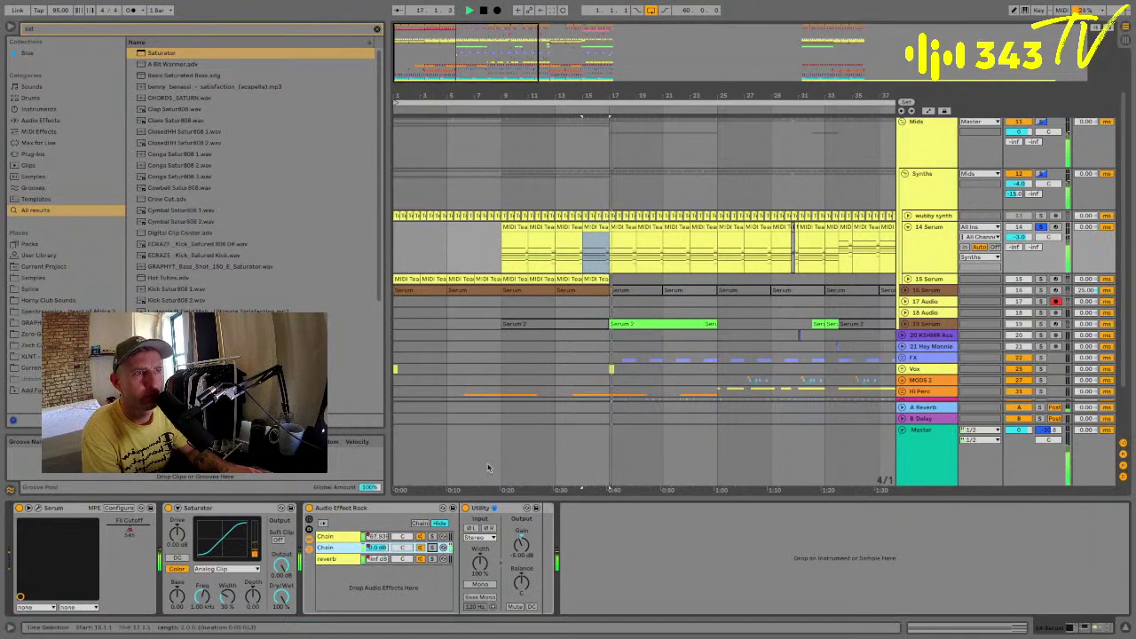
key("a")
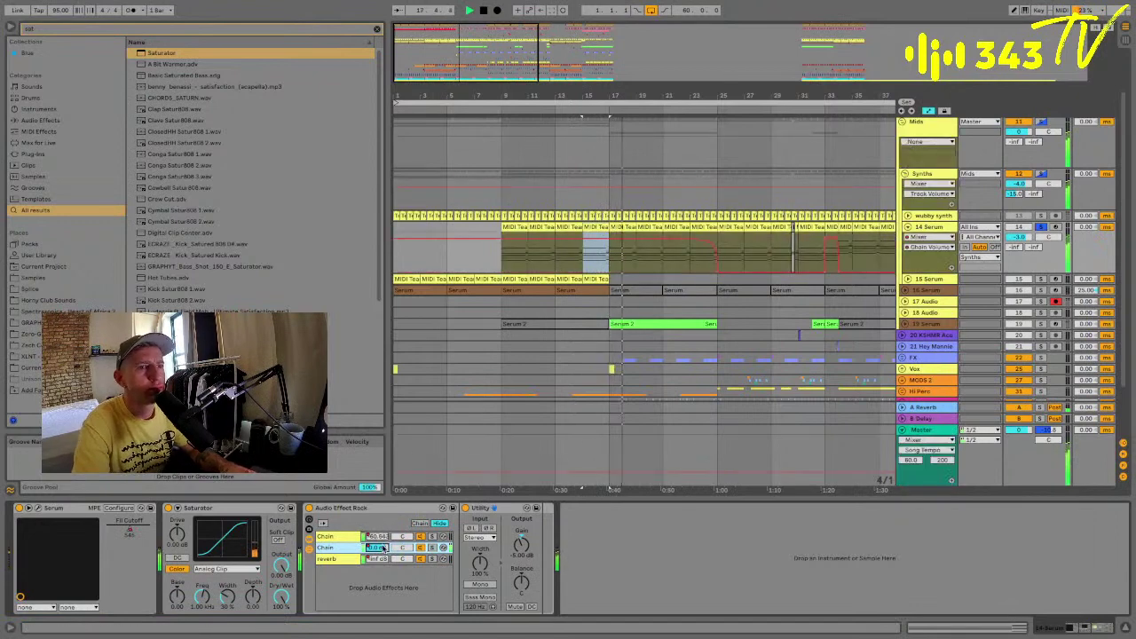
left_click(377, 537)
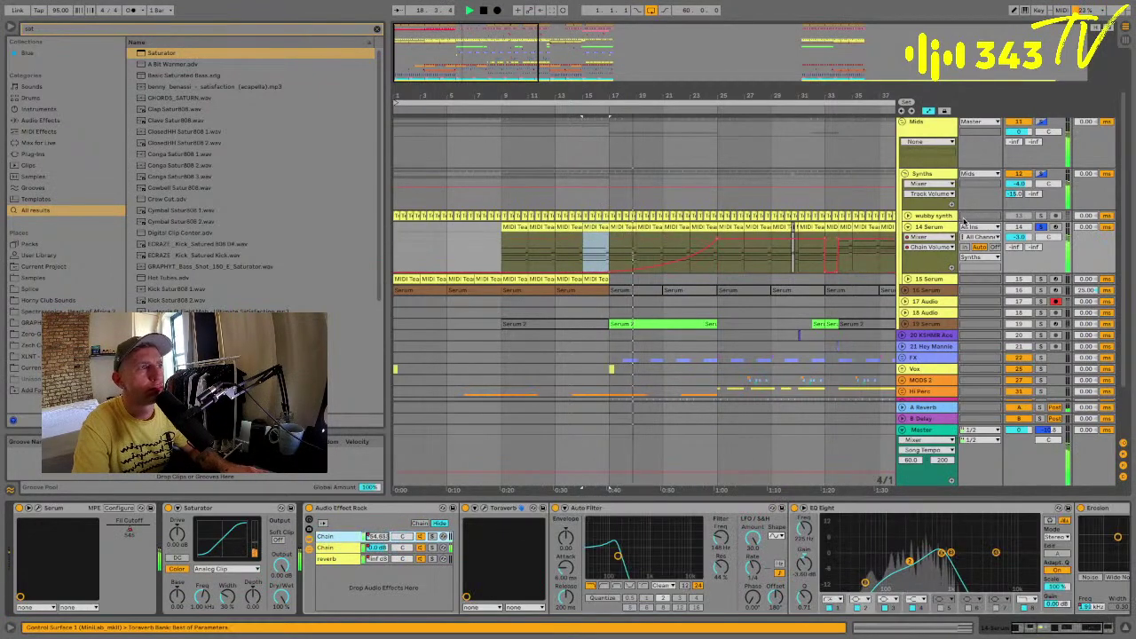
left_click_drag(950, 271, 950, 311)
left_click(378, 548)
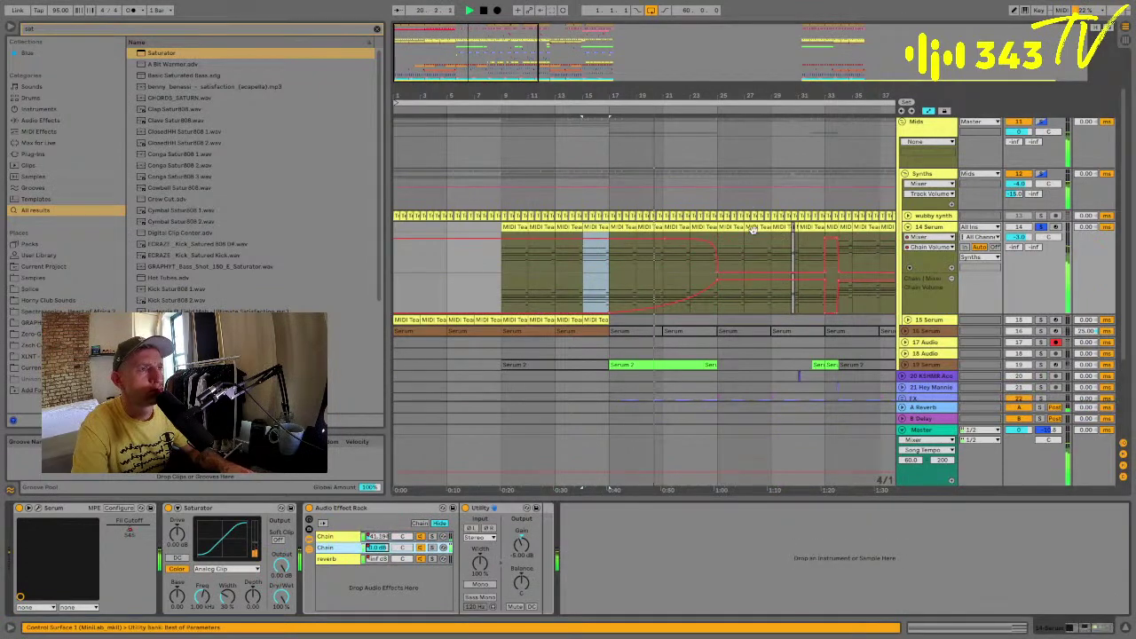
Examine the crossfade between the two chain volumes from bar 17 to 25 during playback, with the first chain's devices shown.
left_click_drag(685, 95, 686, 133)
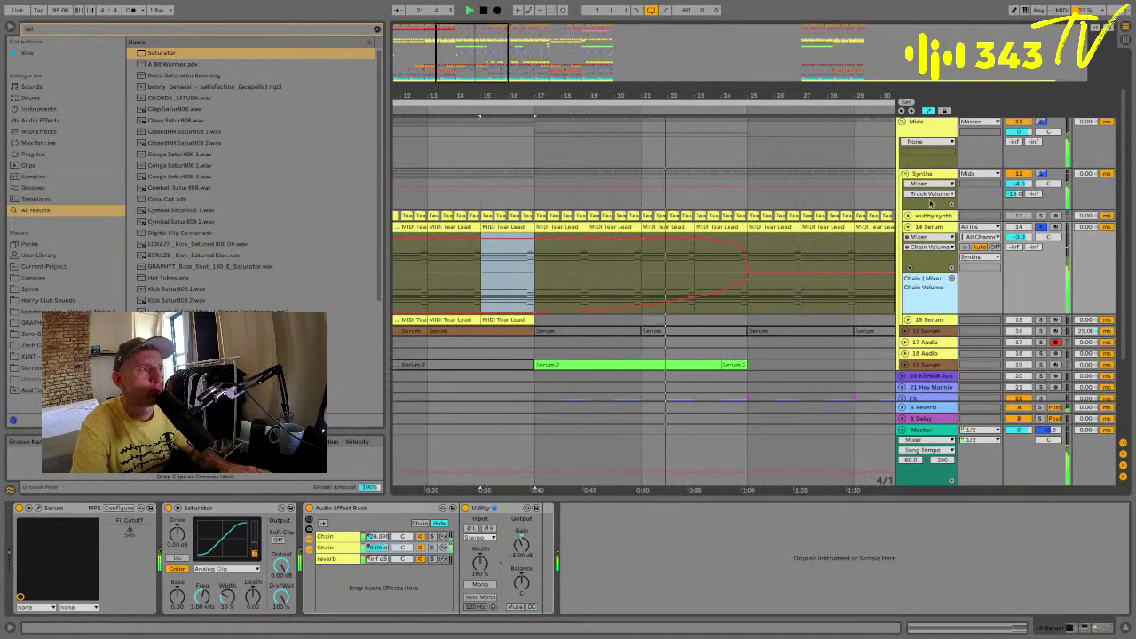
scroll(850, 243, "right", 3)
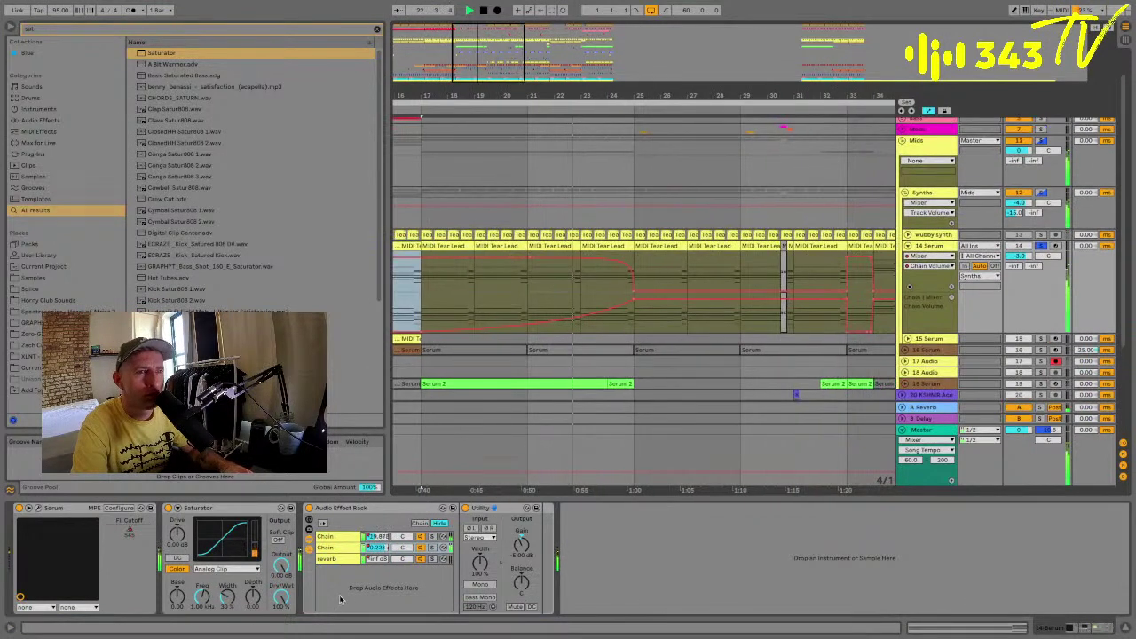
left_click(337, 540)
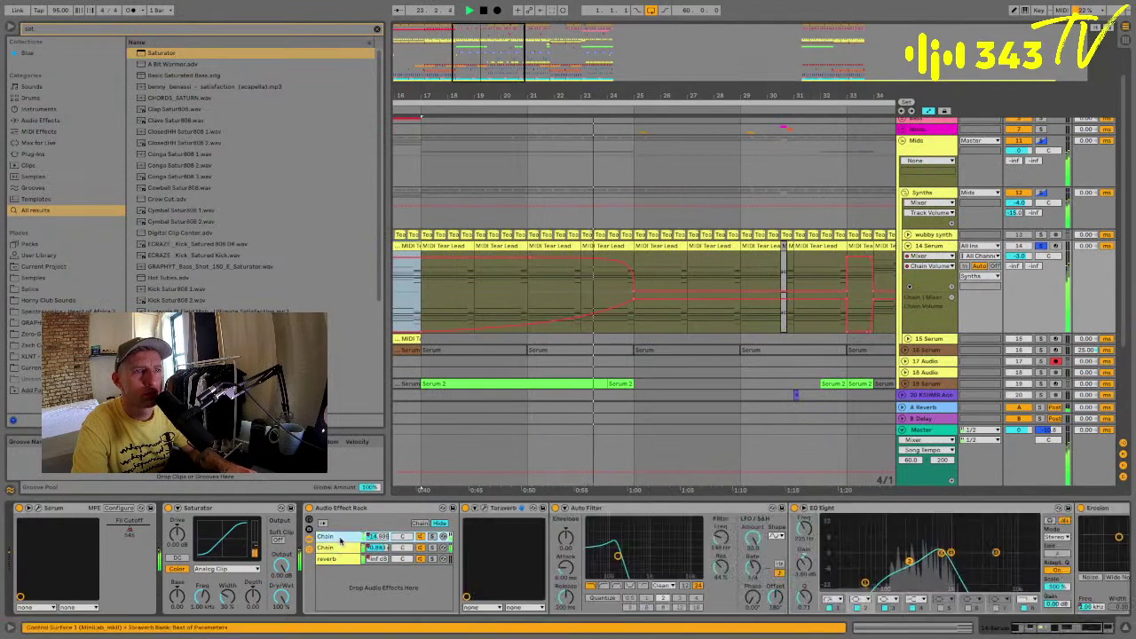
scroll(750, 559, "right", 3)
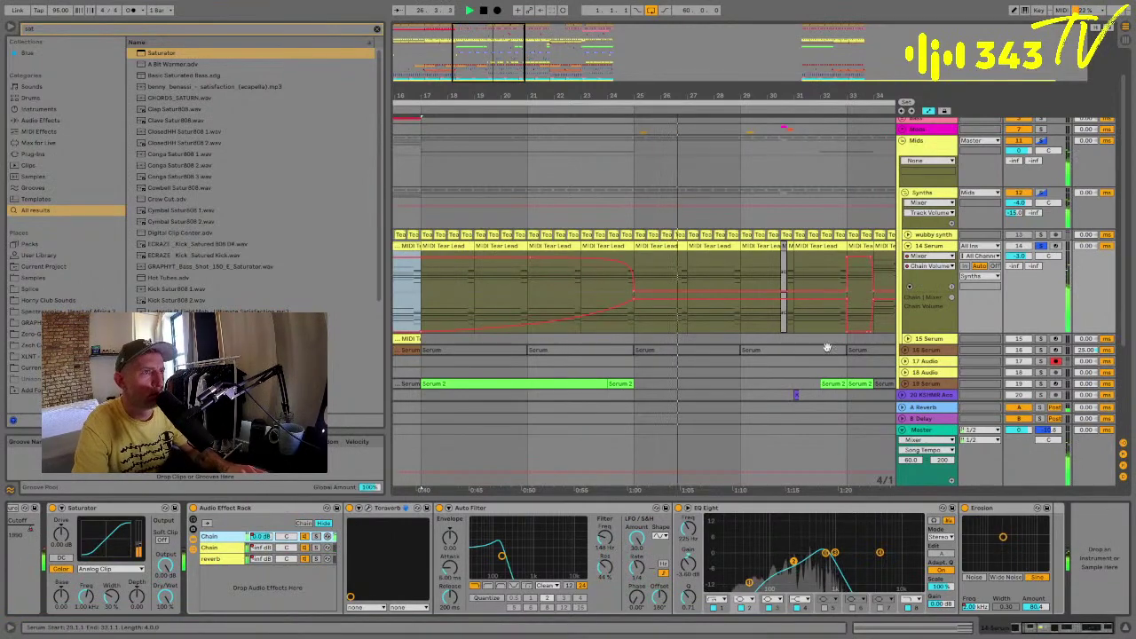
scroll(827, 350, "right", 3)
scroll(827, 351, "up", 1)
scroll(827, 349, "right", 1)
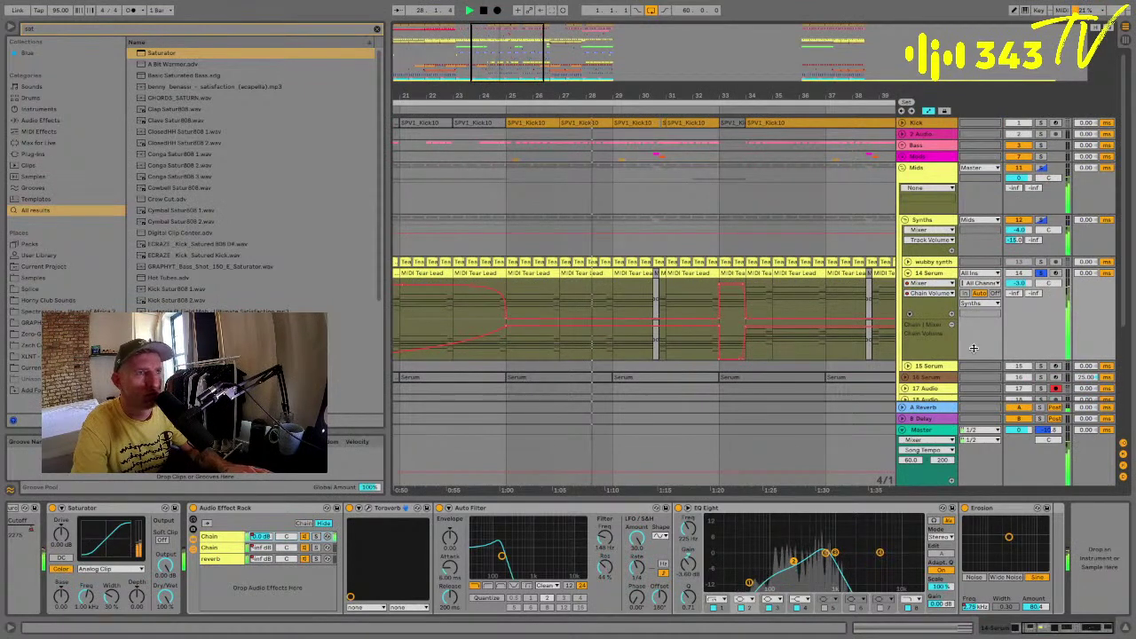
Show the reverb chain's volume automation on track 14 Serum and listen to its swell from bar 30.
key("a")
left_click(933, 228)
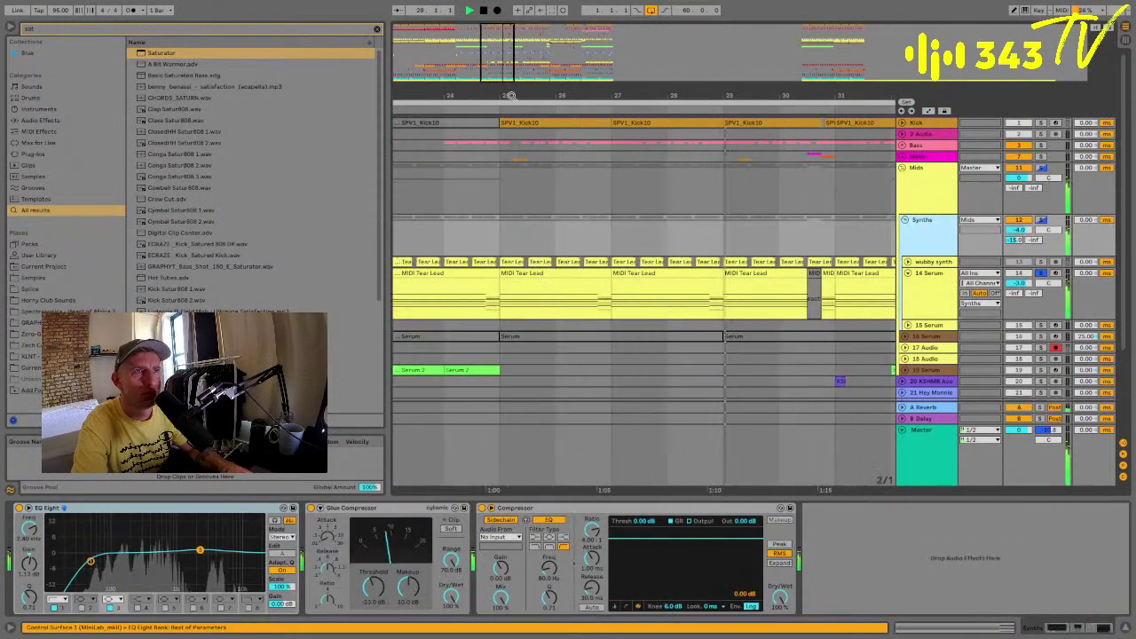
key("plus")
key("a")
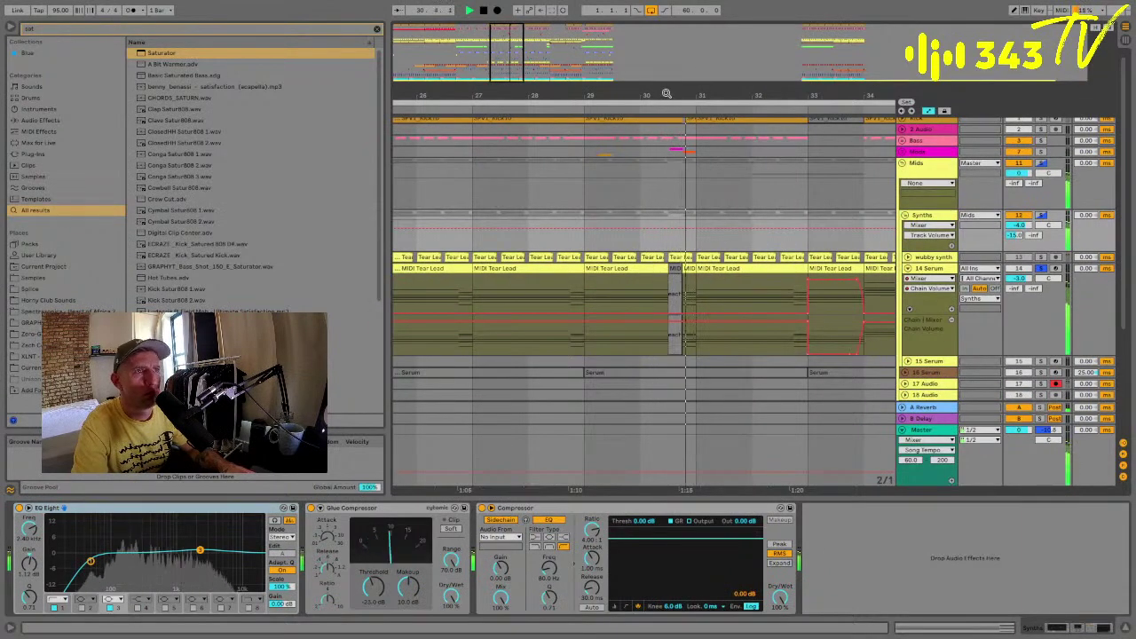
left_click(932, 268)
left_click(931, 268)
left_click(263, 560)
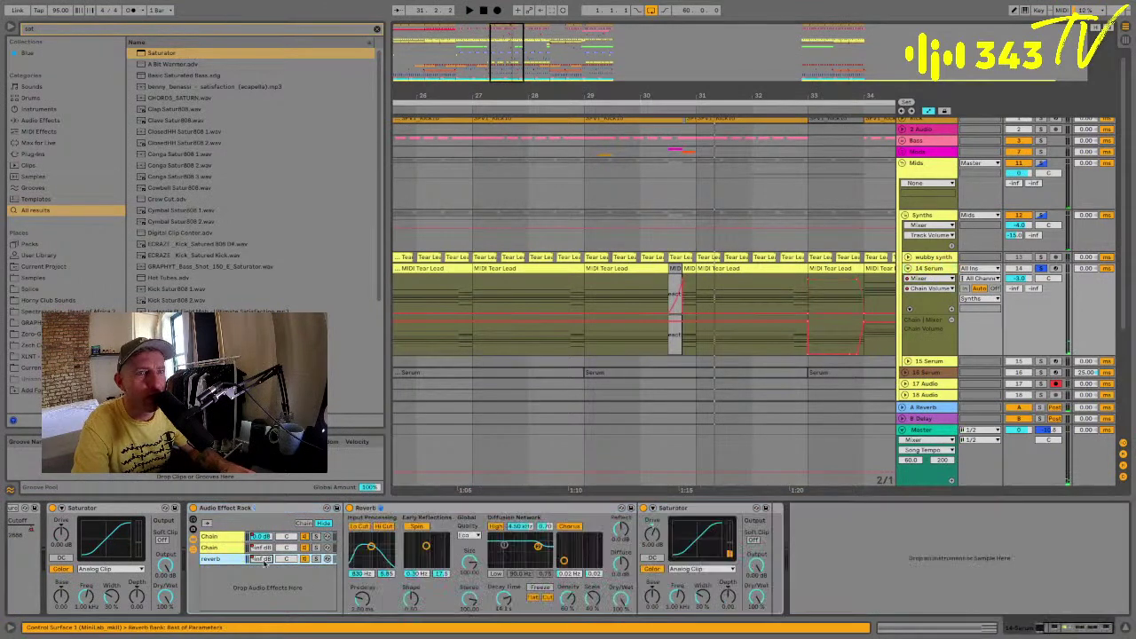
left_click(673, 286)
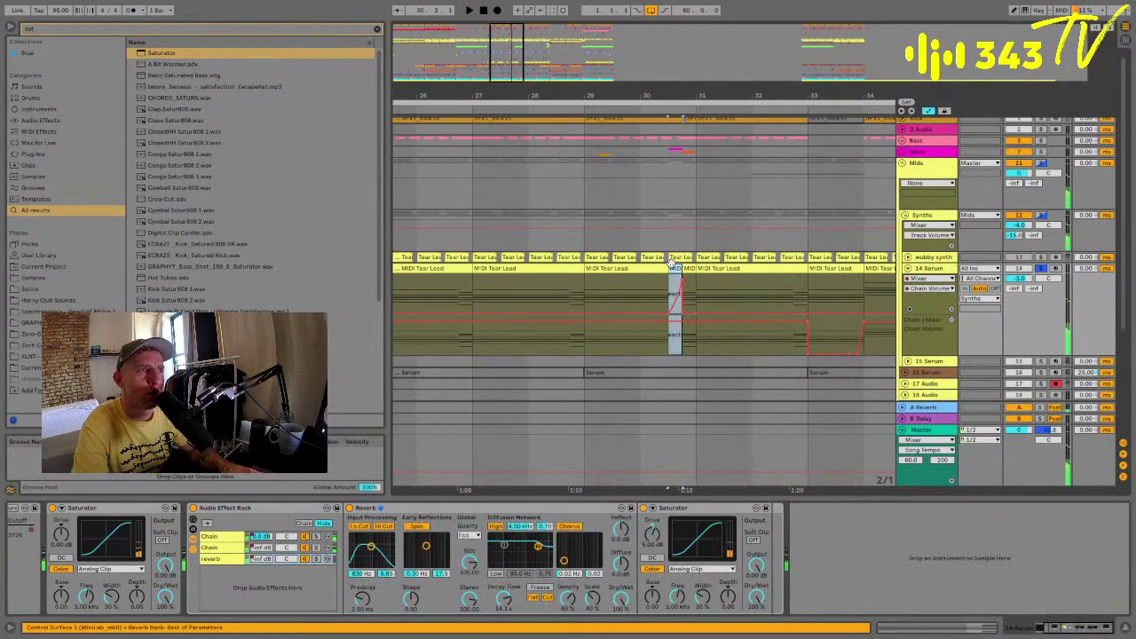
key("space")
left_click(641, 293)
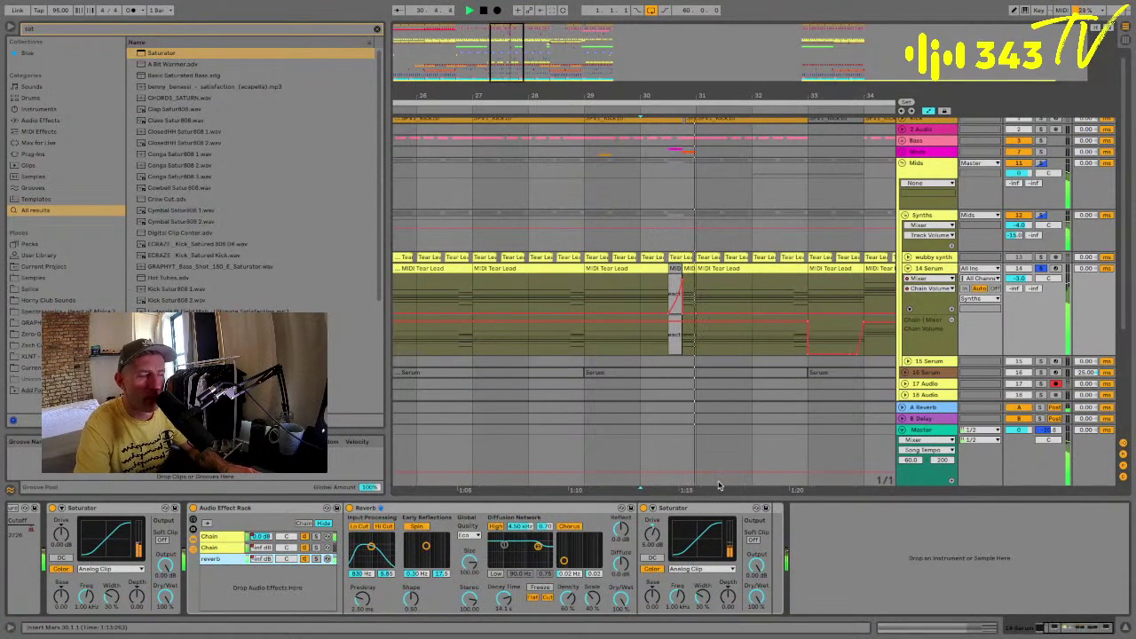
key("space")
Place the insert marker at bar 23 on track 14 Serum and compare the devices in the rack's first two chains.
left_click_drag(656, 107, 657, 44)
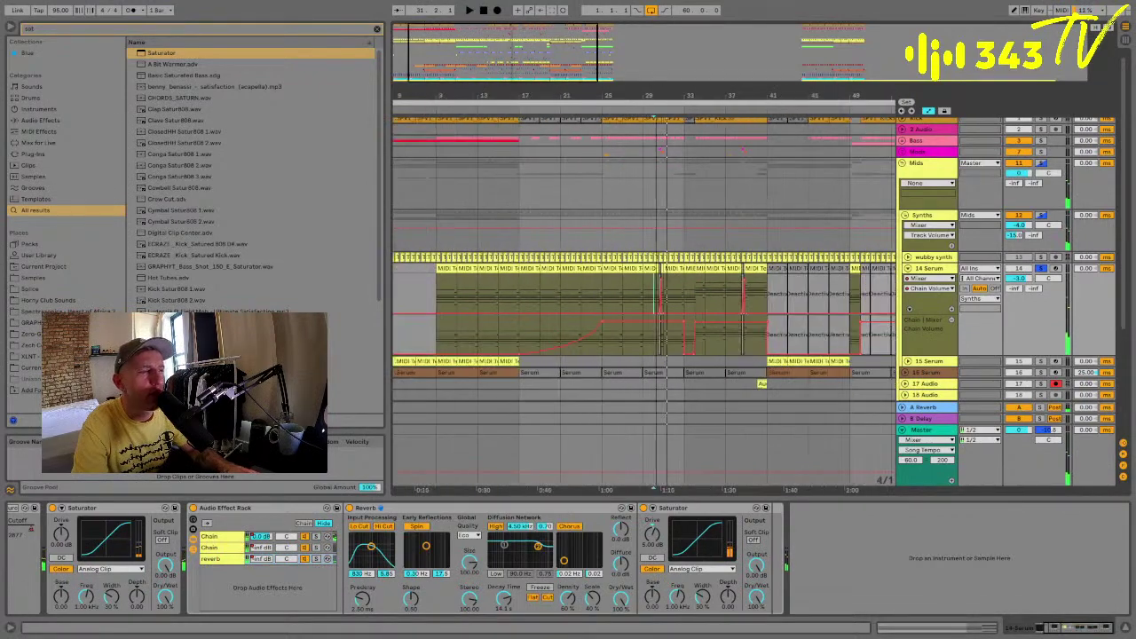
key("a")
key("a")
scroll(628, 276, "left", 3)
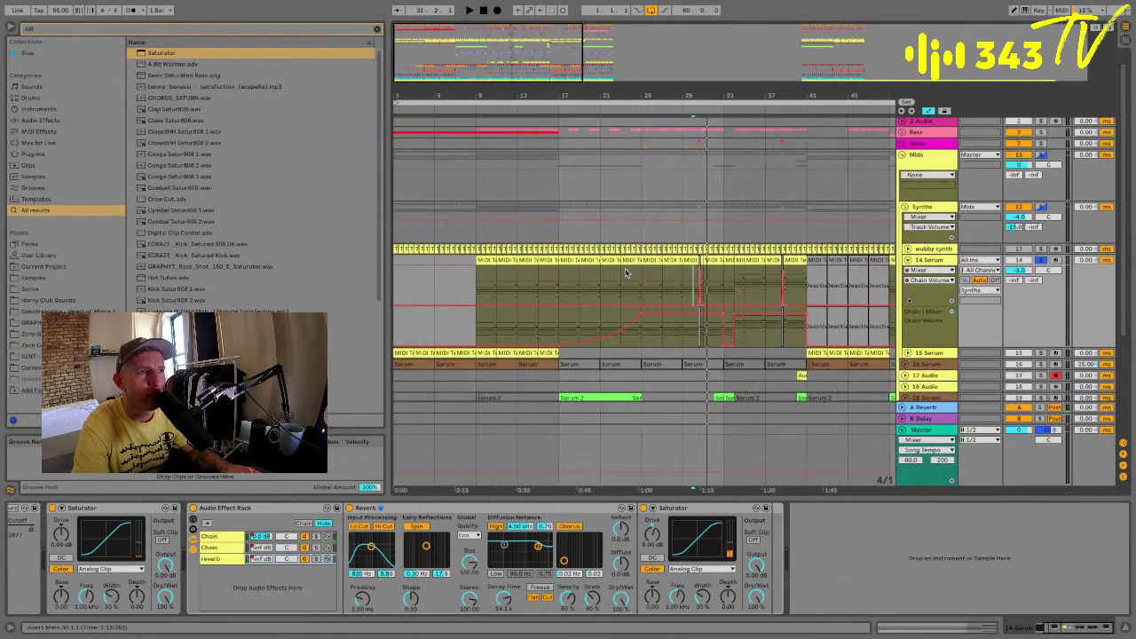
left_click(642, 270)
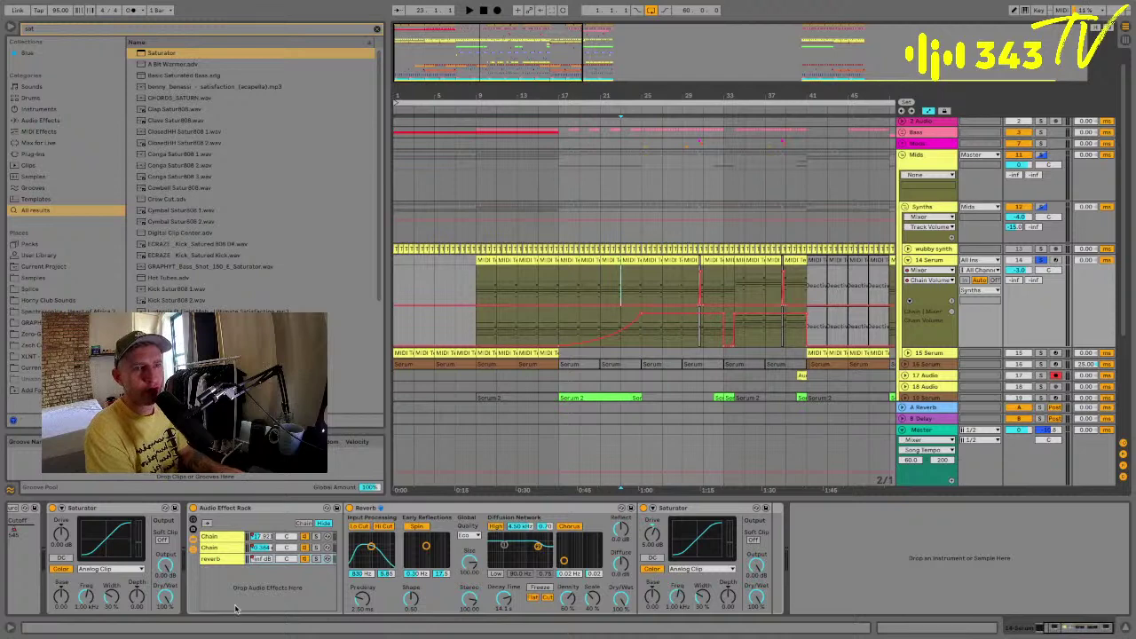
left_click(211, 549)
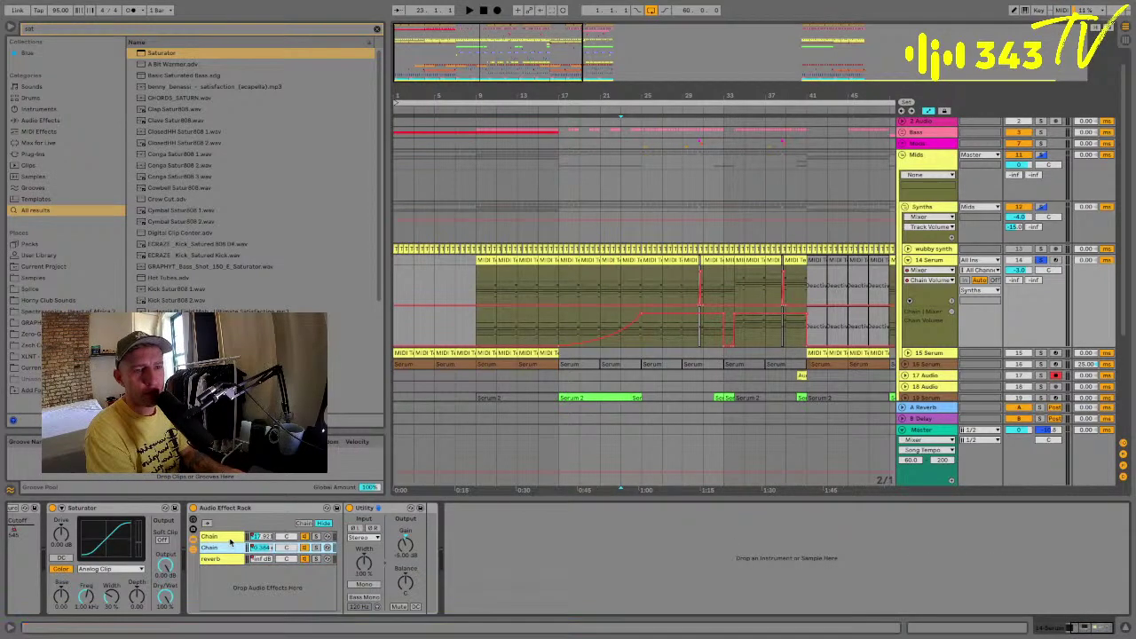
left_click(226, 537)
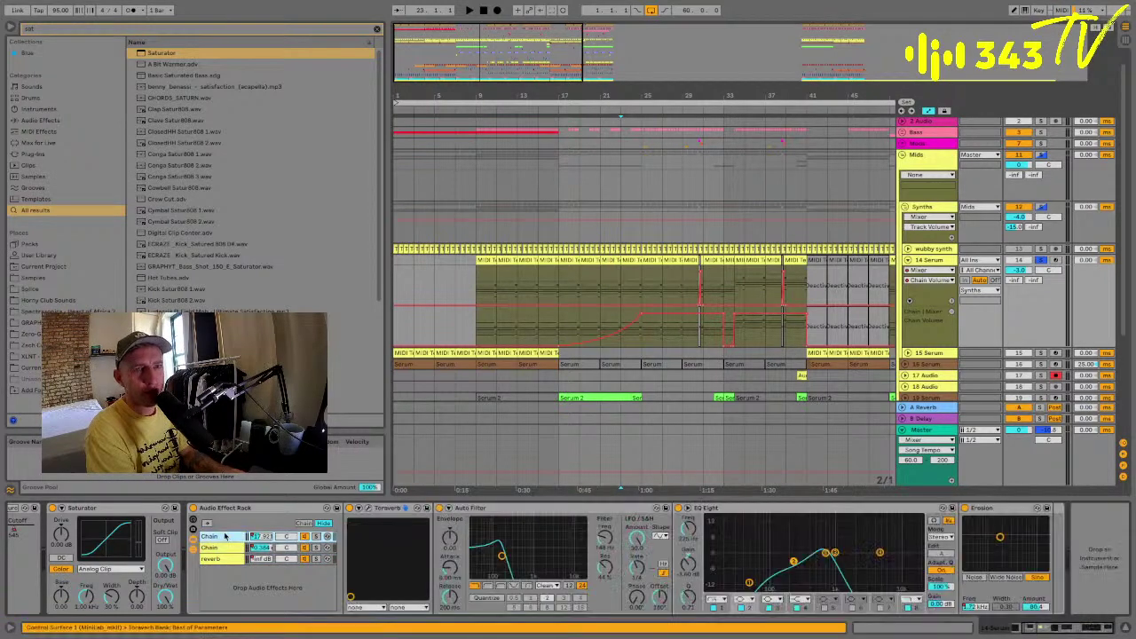
Show the automation for the first chain's Auto Filter LFO Amount and Erosion Frequency.
left_click(638, 536)
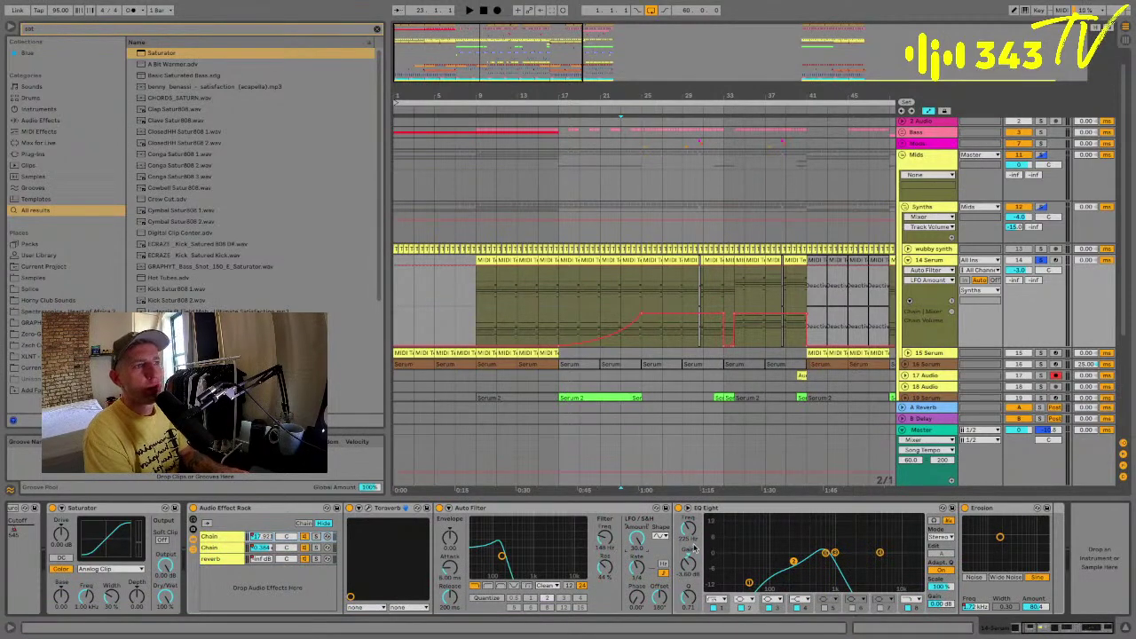
left_click(1003, 509)
left_click(976, 607)
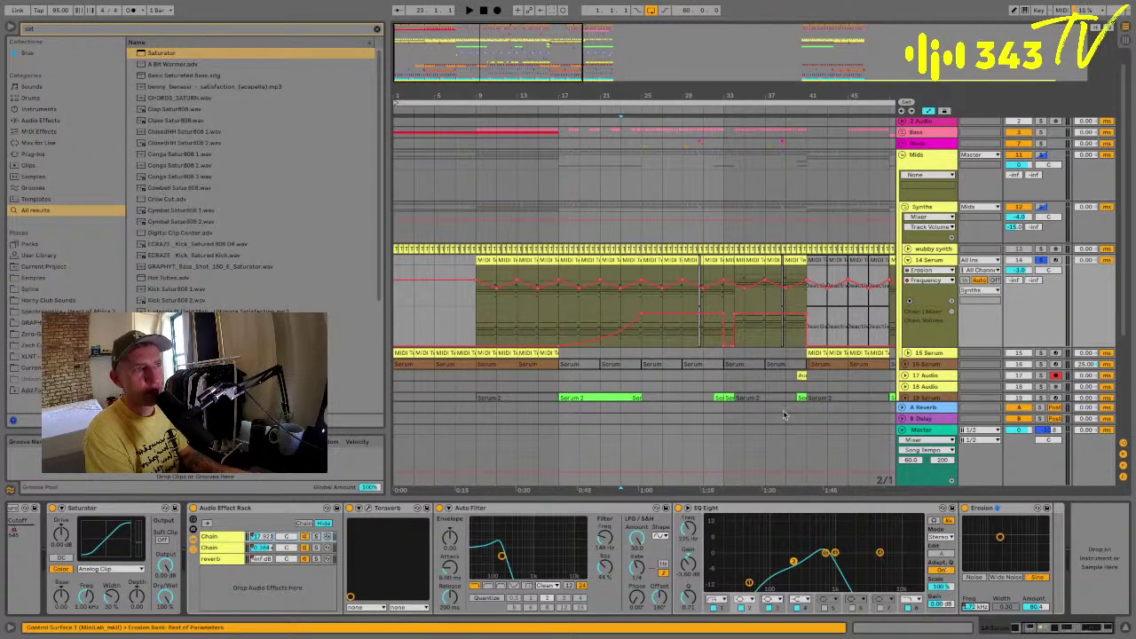
Play the part from bars 21 and 25, switching Erosion off and back on to compare the sound.
left_click(601, 302)
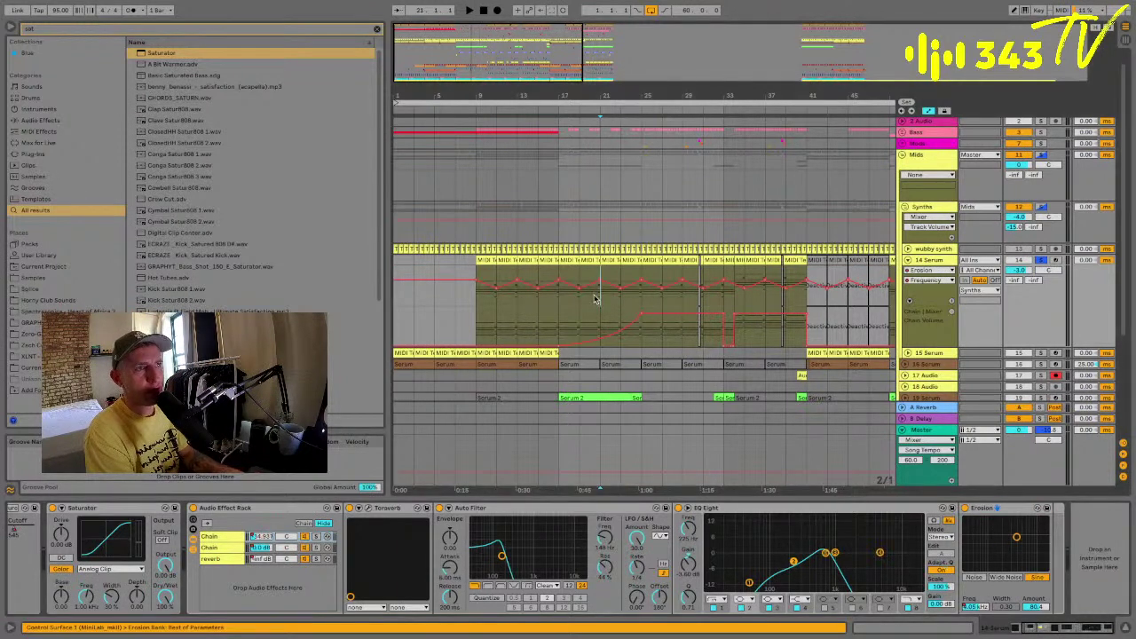
left_click(649, 305)
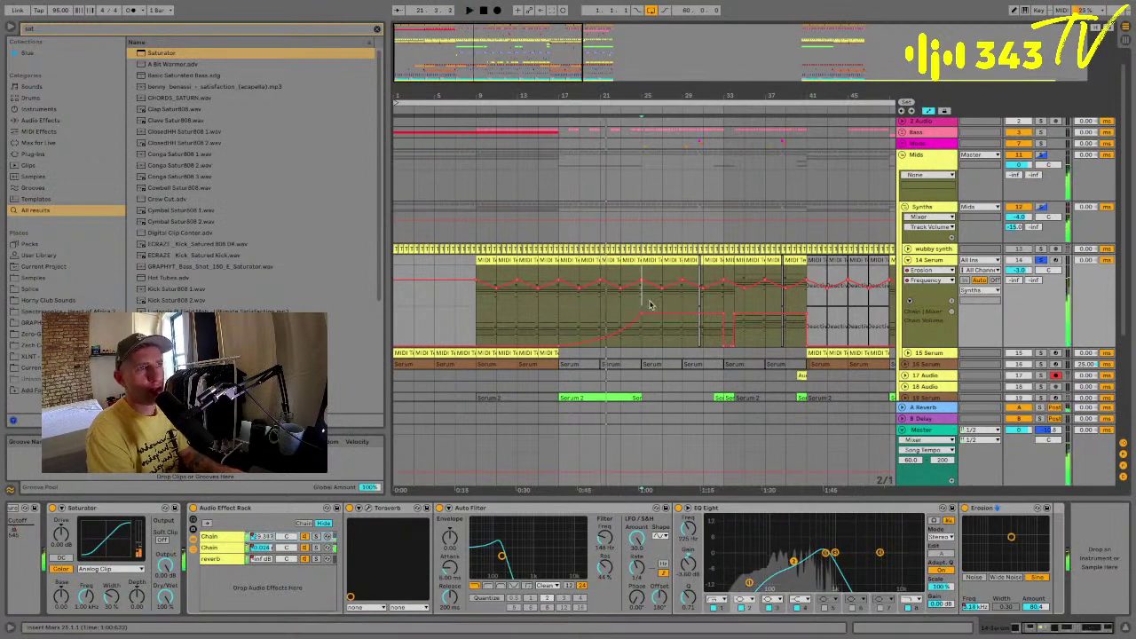
key("space")
key("space")
left_click(965, 508)
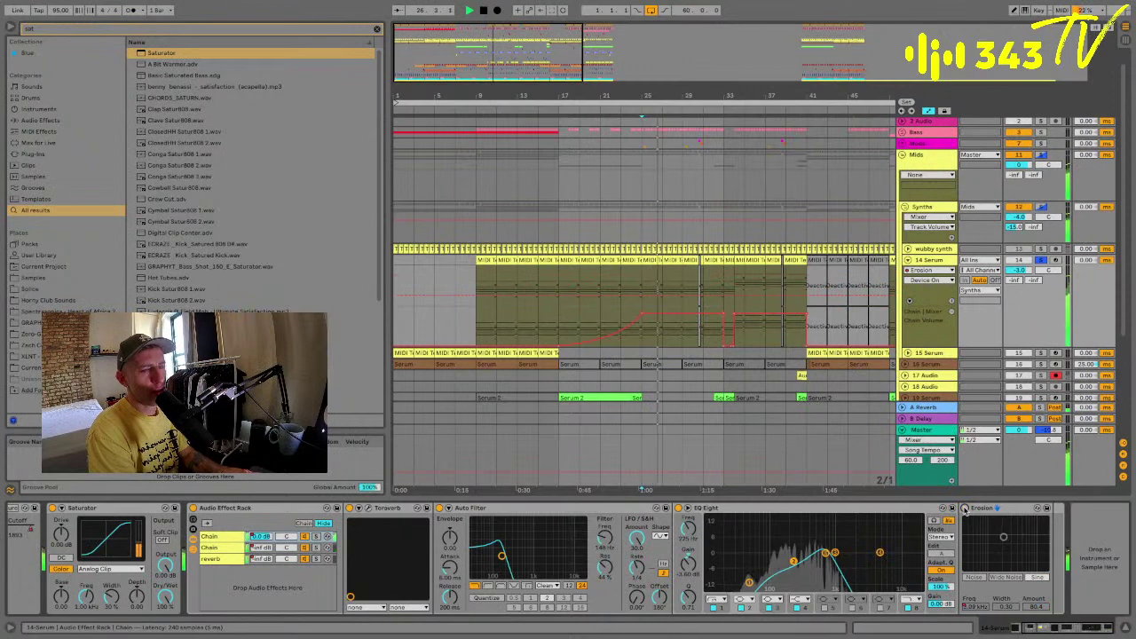
left_click(964, 509)
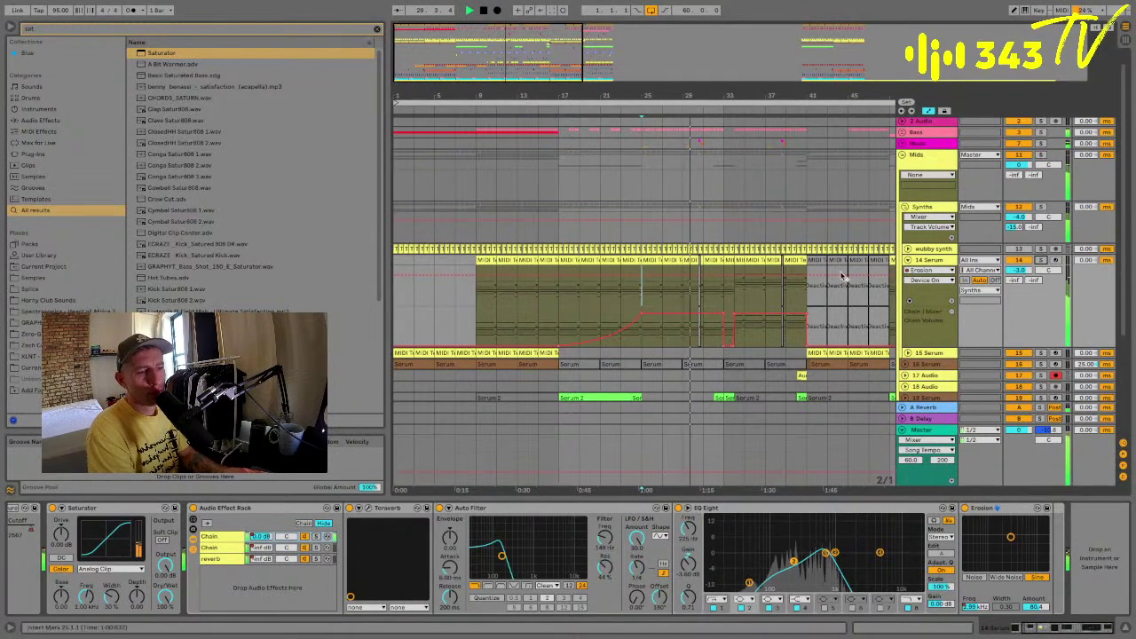
View the whole arrangement and fold track 14 Serum and the Synths group.
double_click(667, 92)
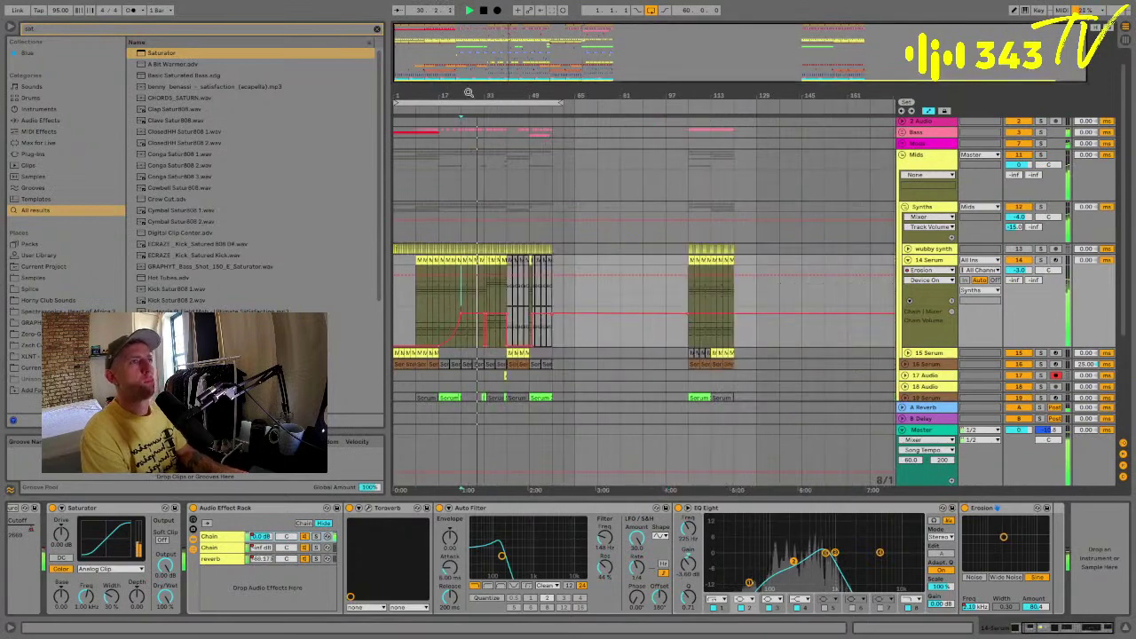
left_click(906, 260)
left_click(905, 208)
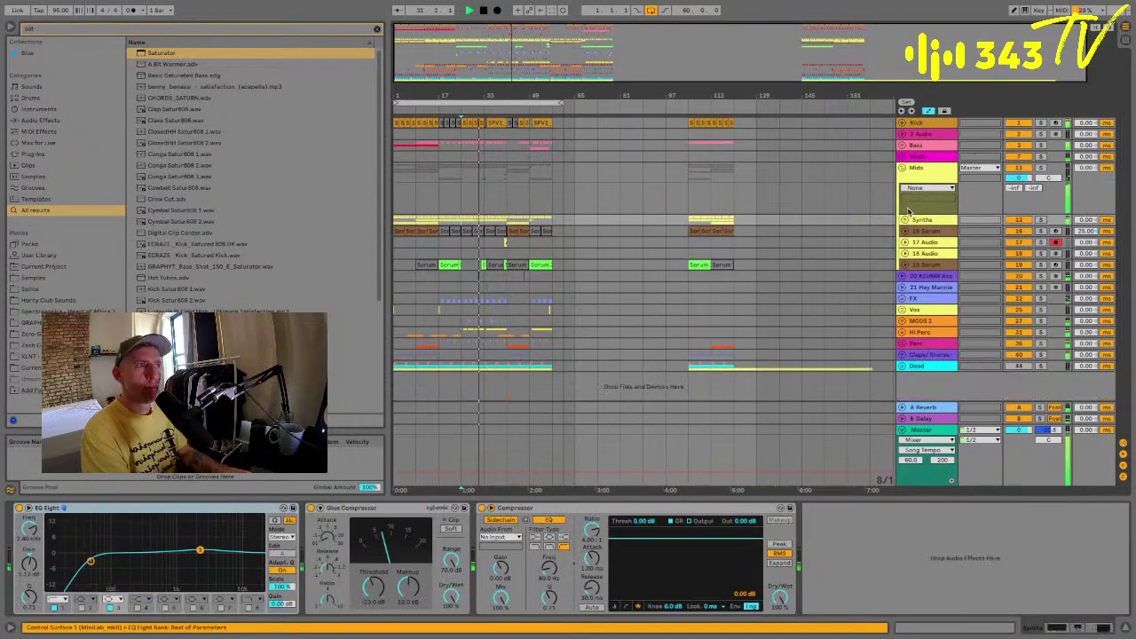
Restart playback from bar 25 with the insert marker on the MODS 2 group.
left_click(446, 299)
left_click(462, 330)
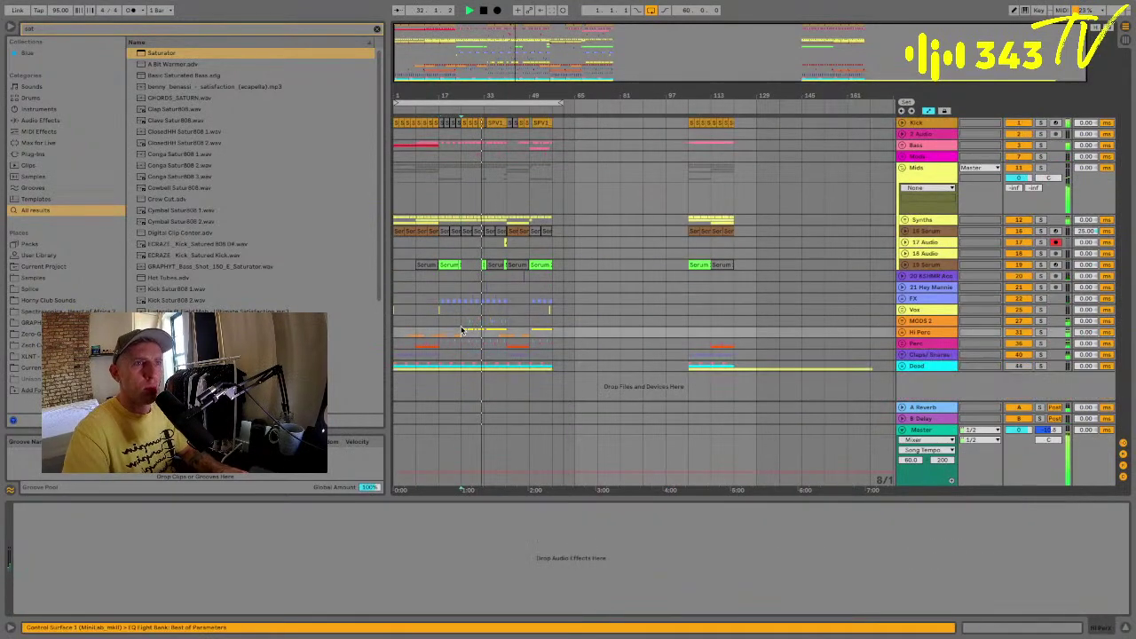
left_click(462, 322)
key("space")
key("space")
Unfold the MODS 2 group, hide automation, show the EQ-eFx track's Delay, and select its clip near bar 28.
left_click_drag(455, 97, 455, 205)
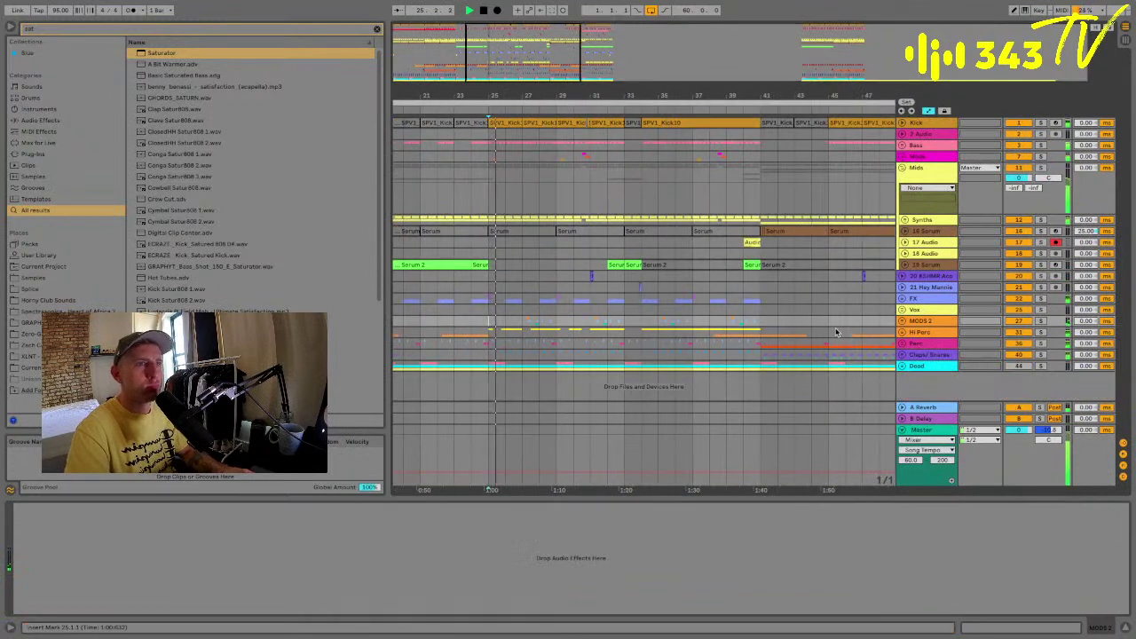
left_click(902, 322)
scroll(896, 321, "down", 4)
key("a")
left_click(518, 302)
left_click_drag(573, 302, 761, 303)
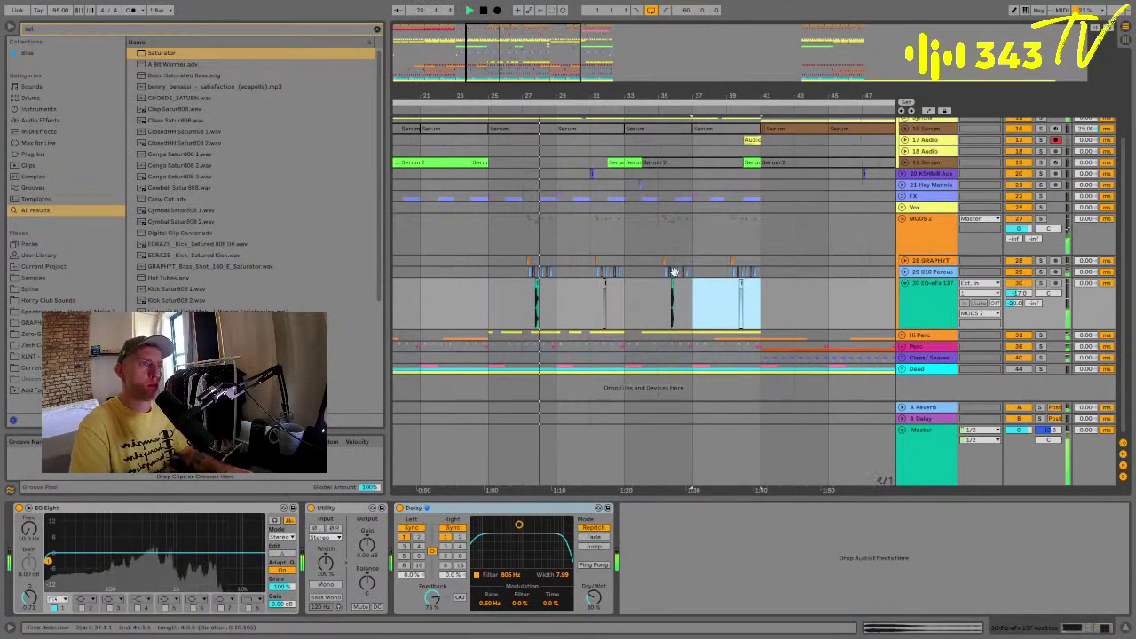
left_click(537, 283)
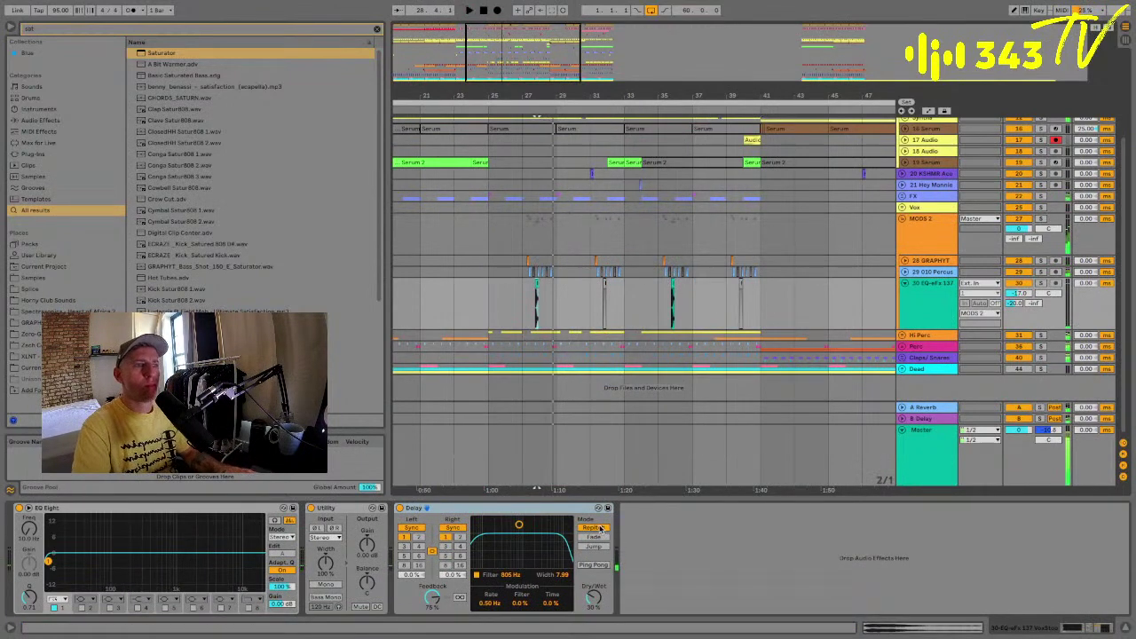
Lower the Delay's dry/wet on the EQ-eFx track to 20% and play the part to hear the change.
key("space")
key("space")
left_click_drag(595, 600, 596, 610)
key("space")
key("space")
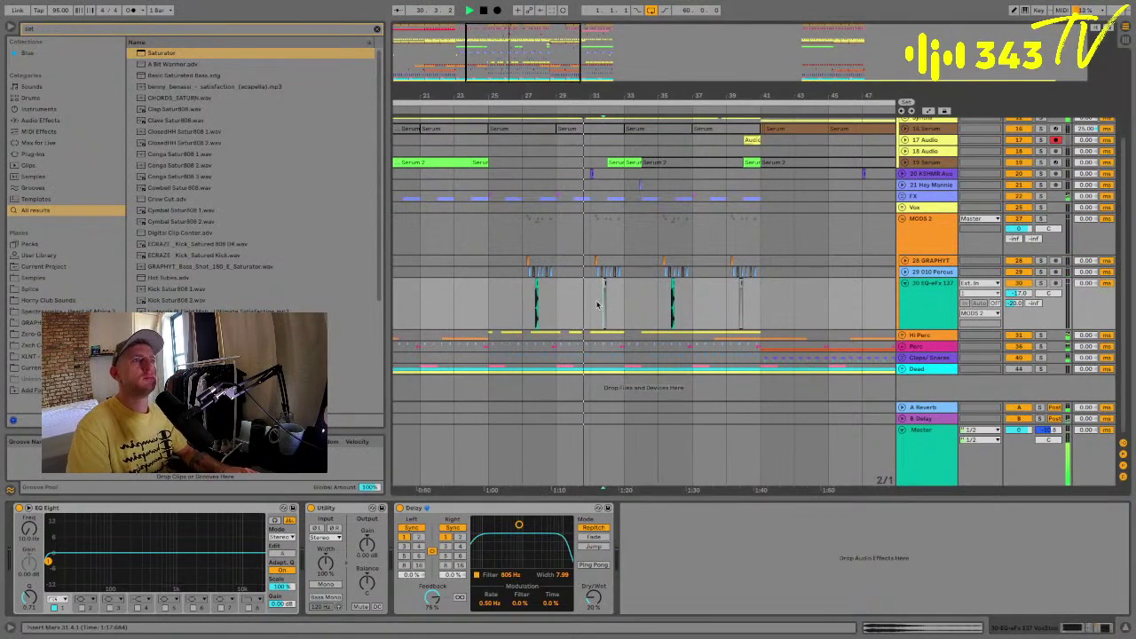
Select the MODS 2 group, place the insert marker on it at bar 33, and stop playback.
left_click(902, 219)
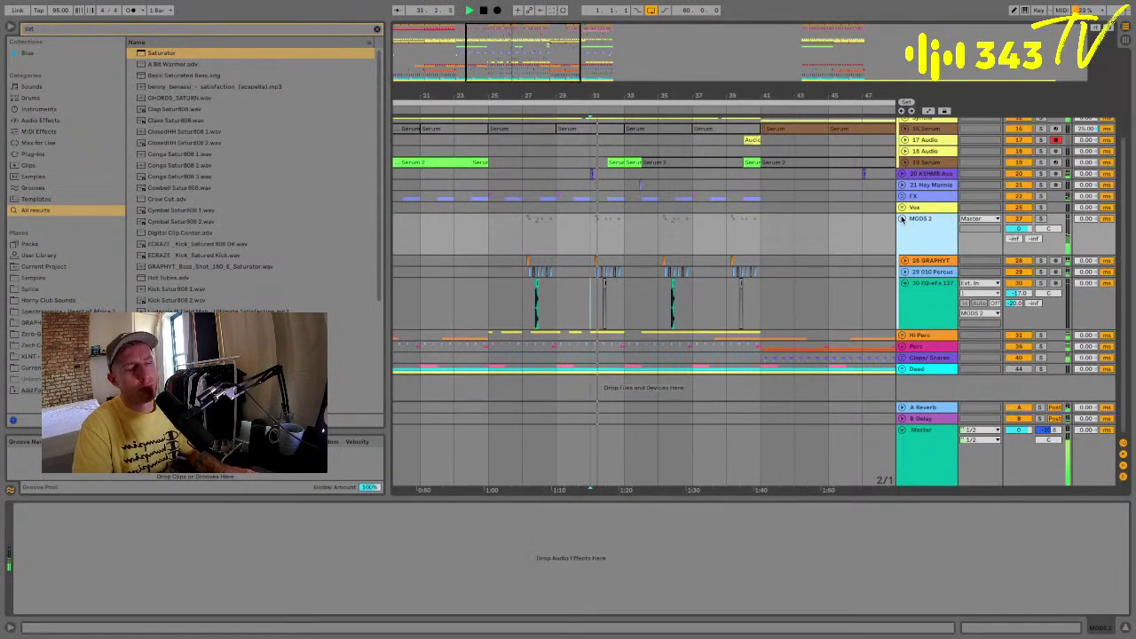
left_click(615, 237)
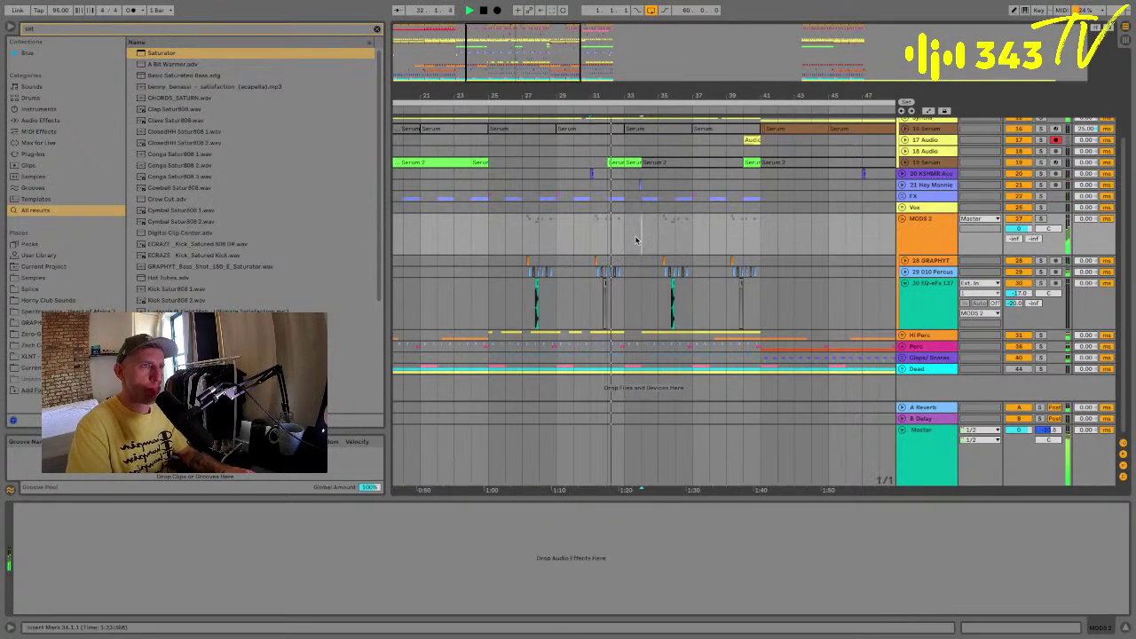
left_click(626, 239)
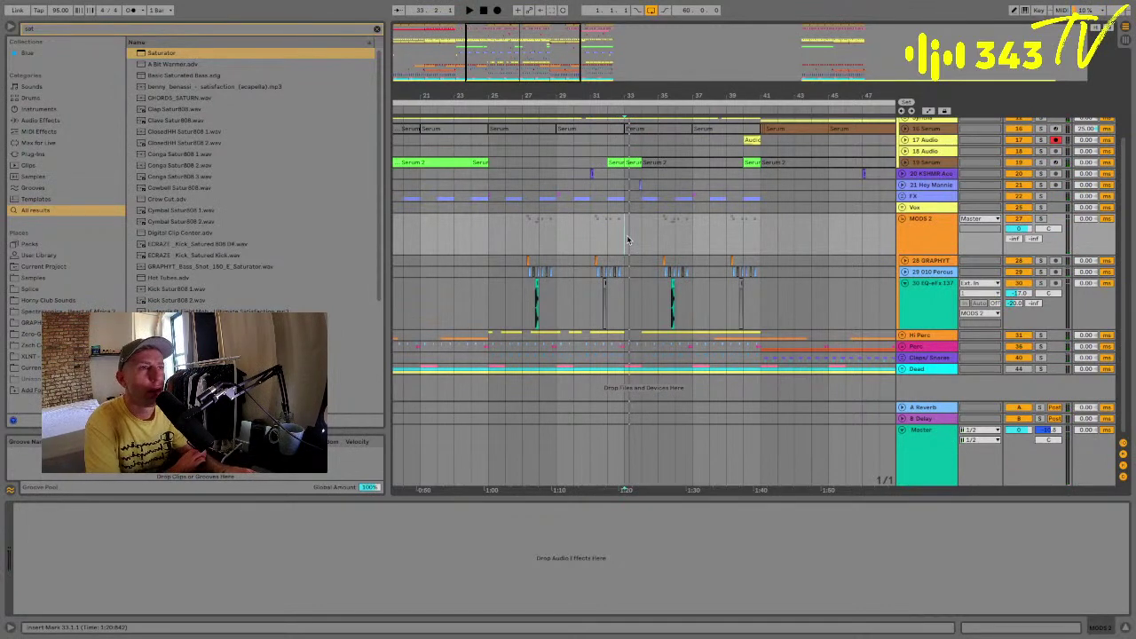
Inspect the MODS 2 group, the EQ-eFx track's effects, and the devices on the A Reverb and B Delay return tracks.
left_click(923, 286)
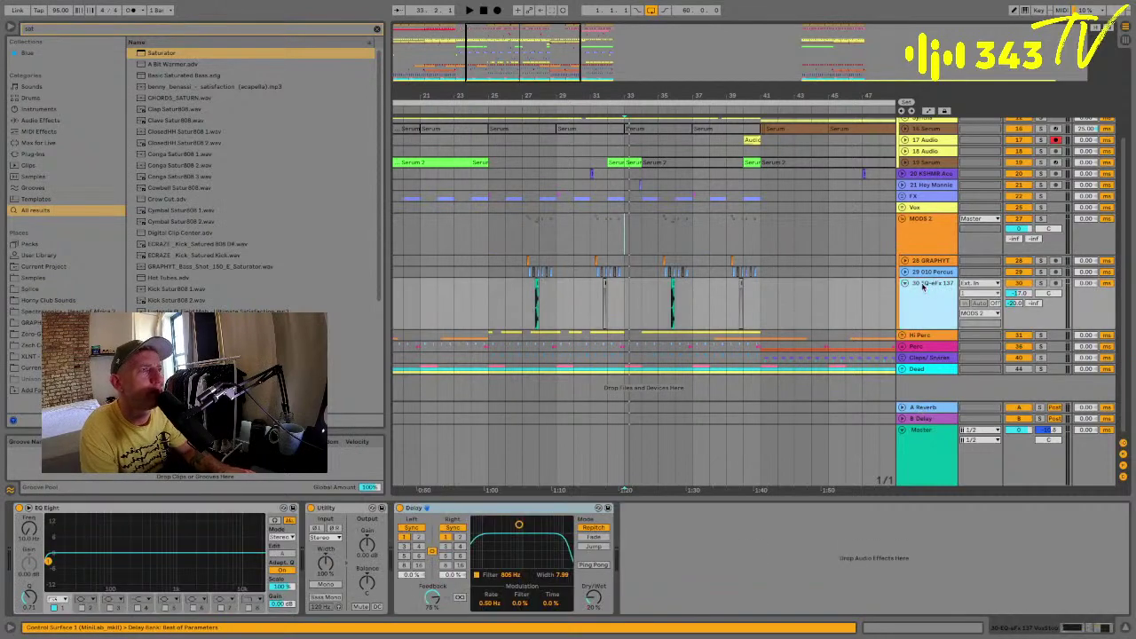
left_click(919, 385)
left_click(915, 405)
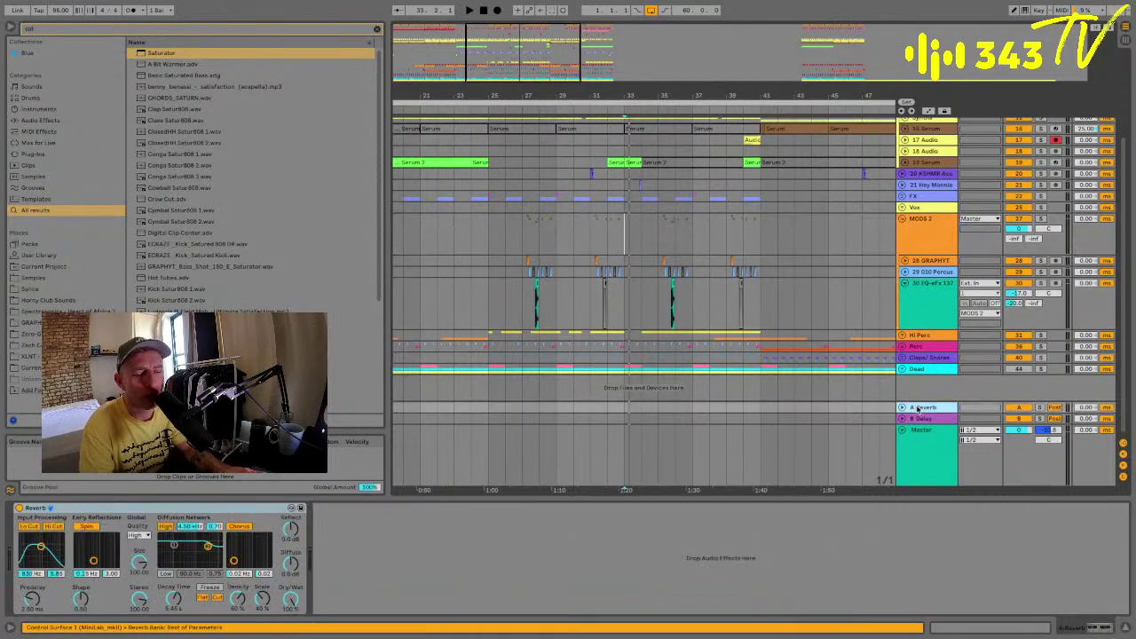
right_click(917, 408)
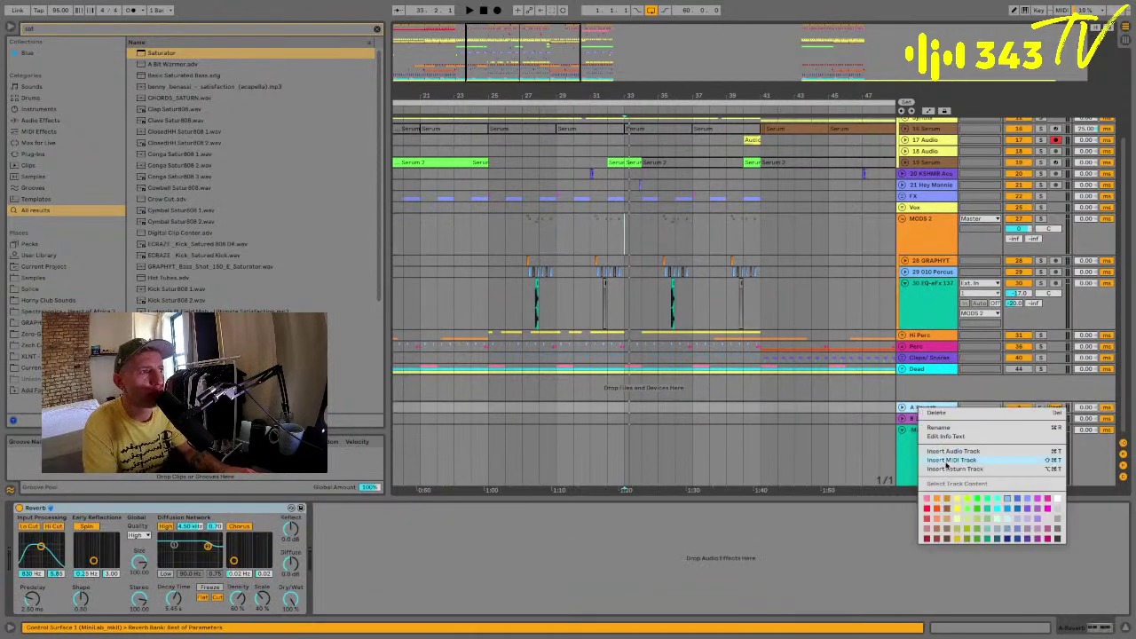
left_click(874, 439)
left_click(919, 418)
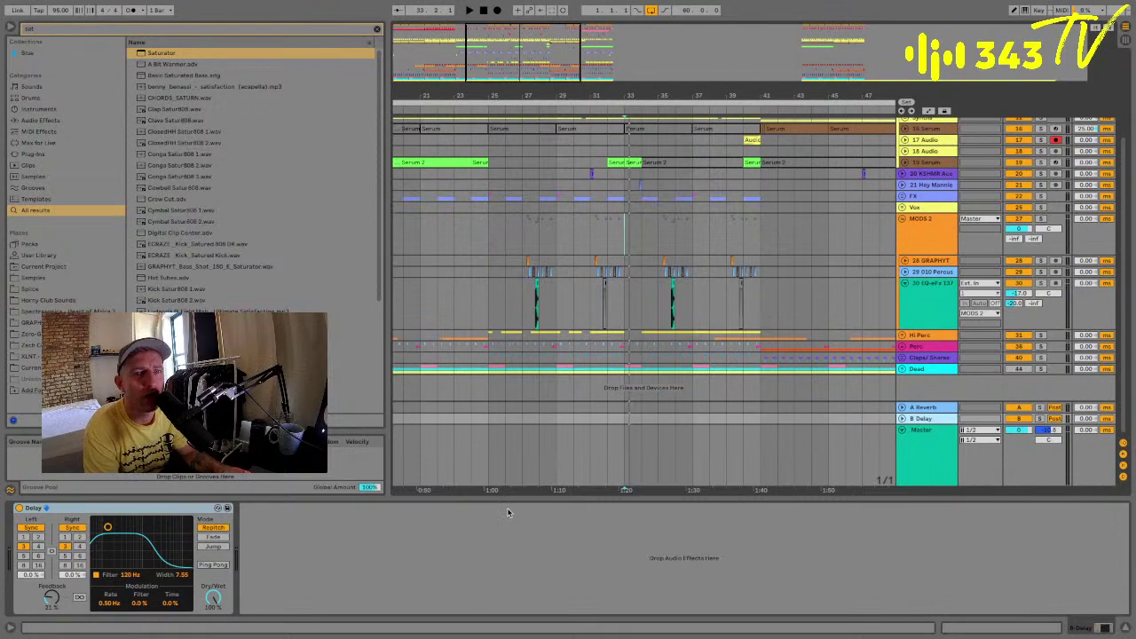
left_click(922, 409)
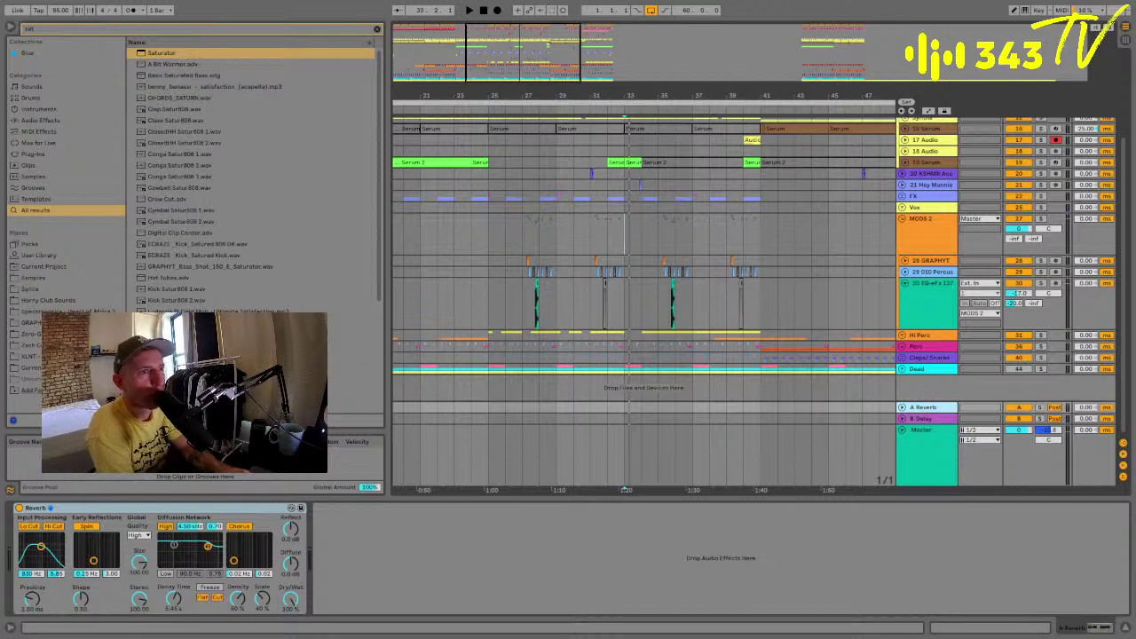
left_click(915, 228)
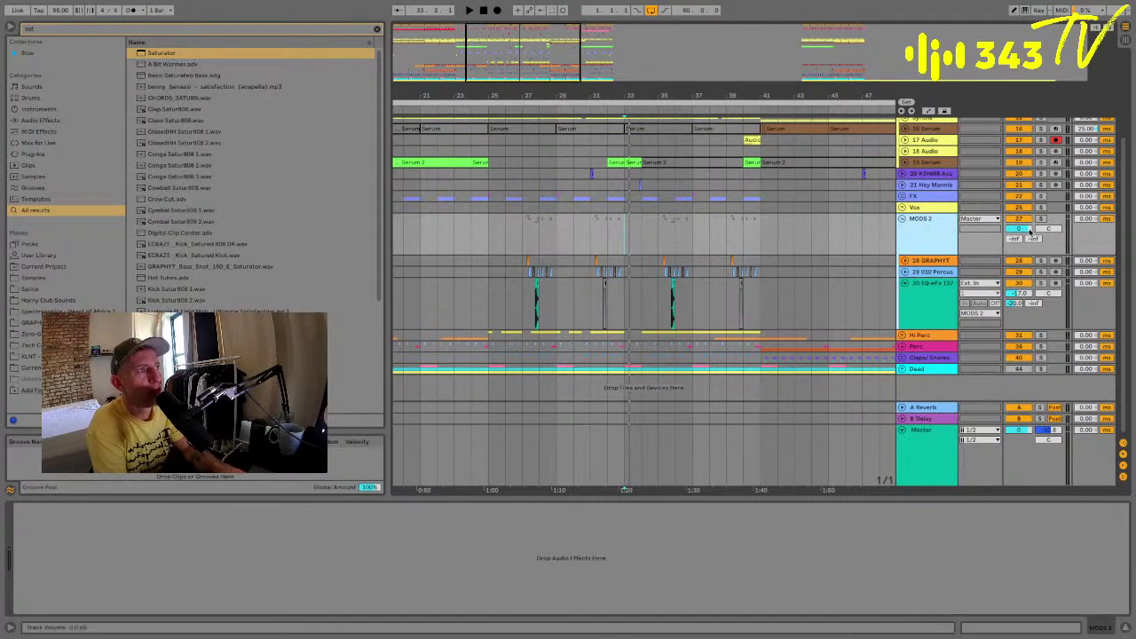
left_click(1038, 291)
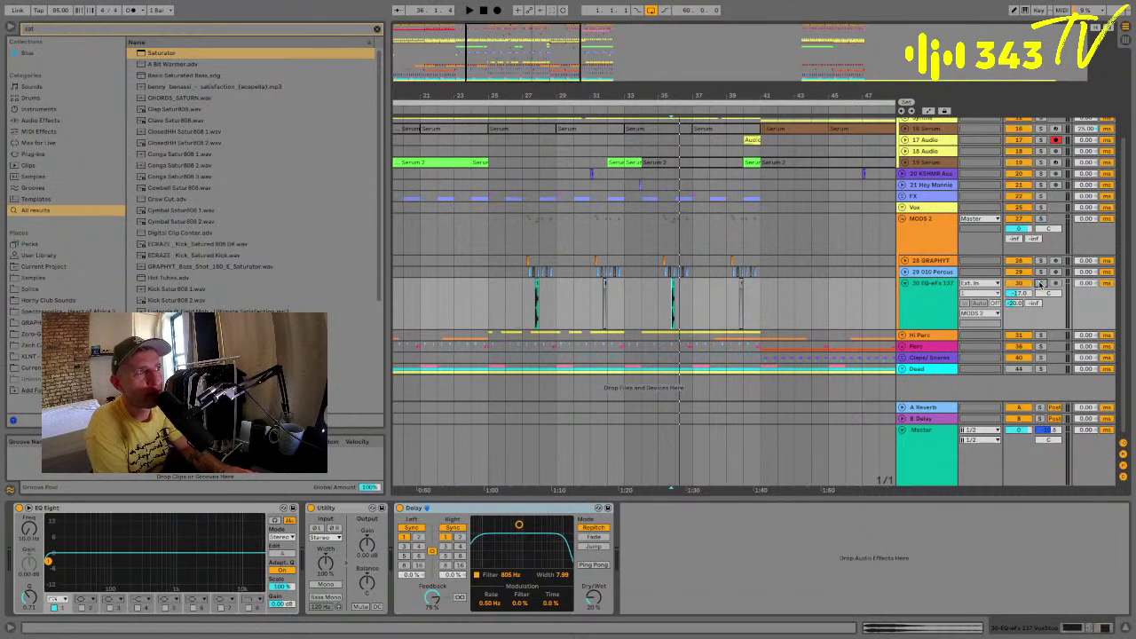
left_click(928, 408)
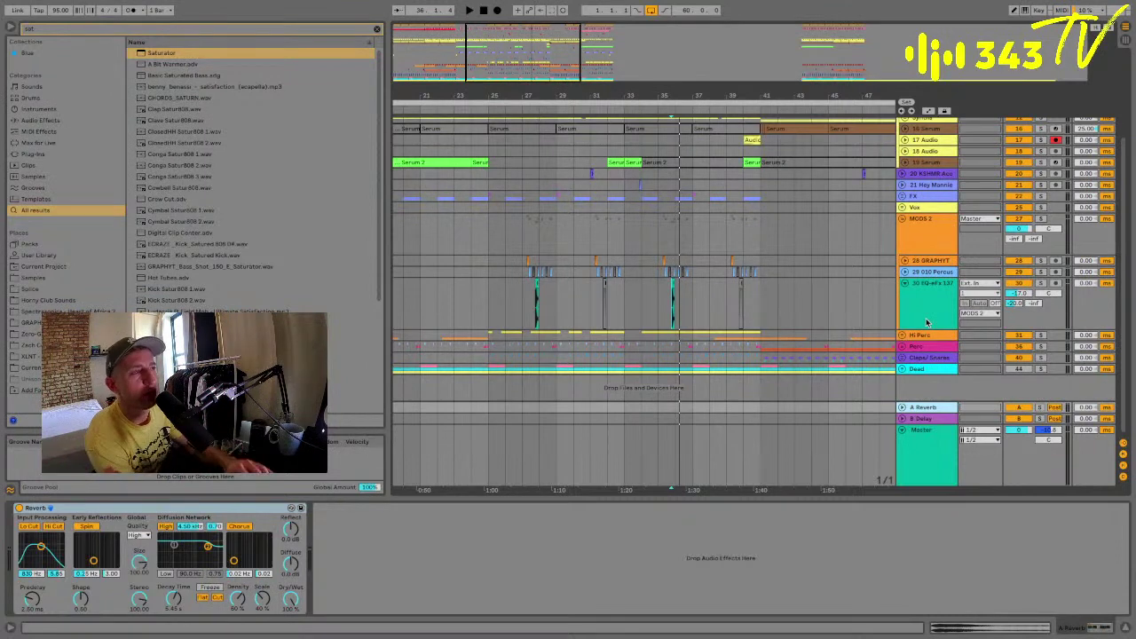
Fold the MODS 2 group, unfold the Synths group, and show the devices of the 14 Serum and 15 Serum tracks.
left_click(902, 218)
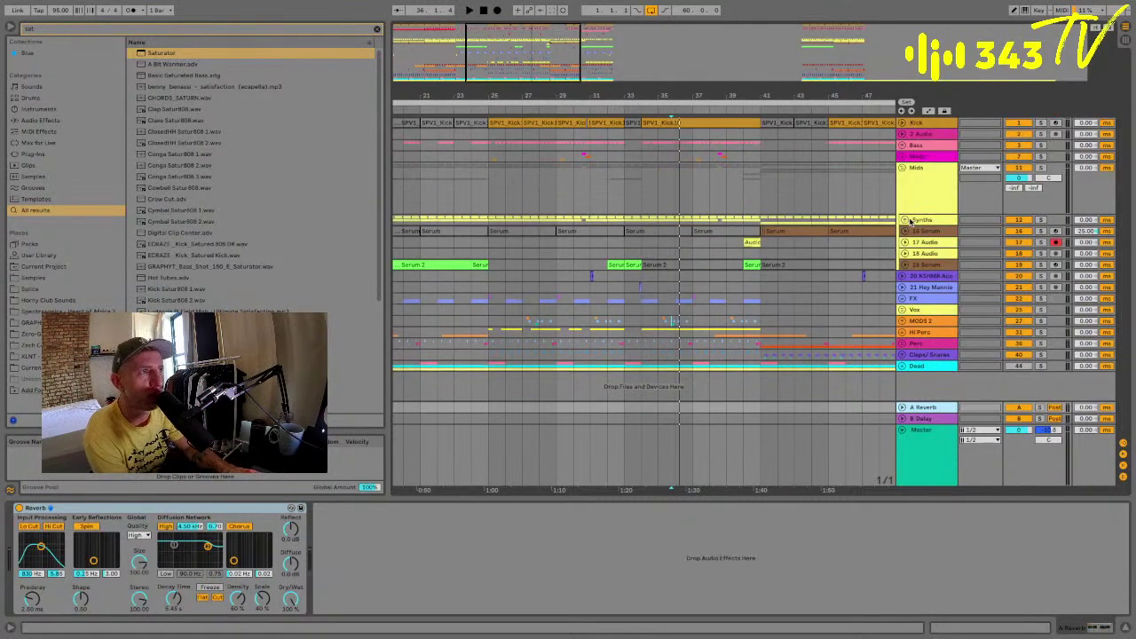
left_click(904, 219)
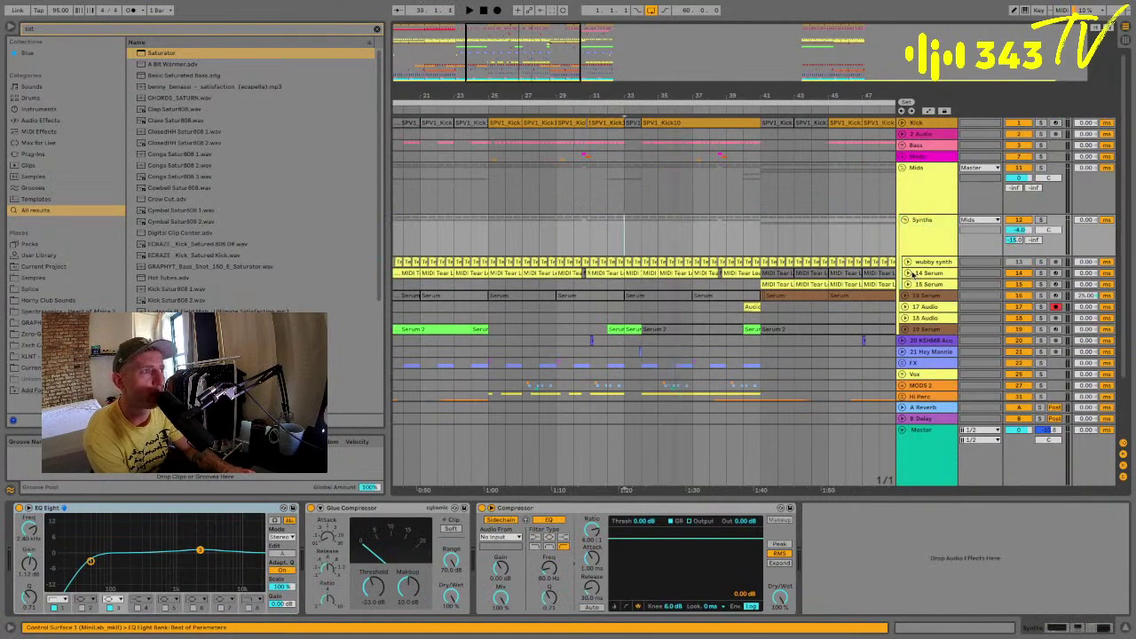
left_click(916, 273)
left_click(916, 284)
Place the insert marker at bar 9, unfold track 14 Serum, and play it soloed.
scroll(772, 290, "right", 4)
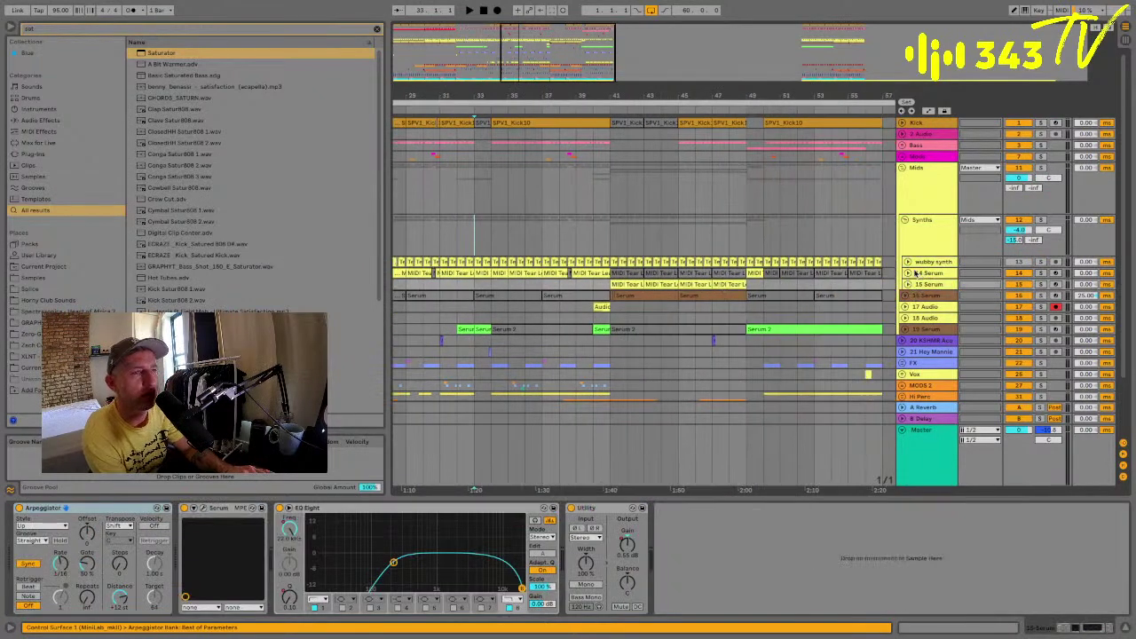
scroll(783, 272, "left", 6)
scroll(782, 272, "left", 2)
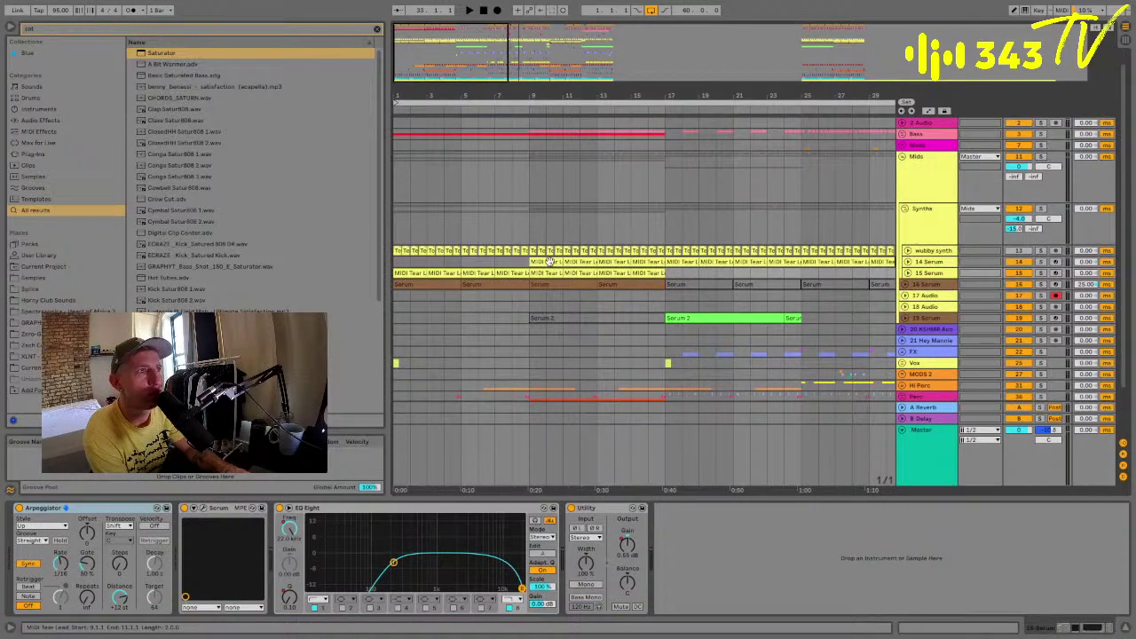
left_click(532, 208)
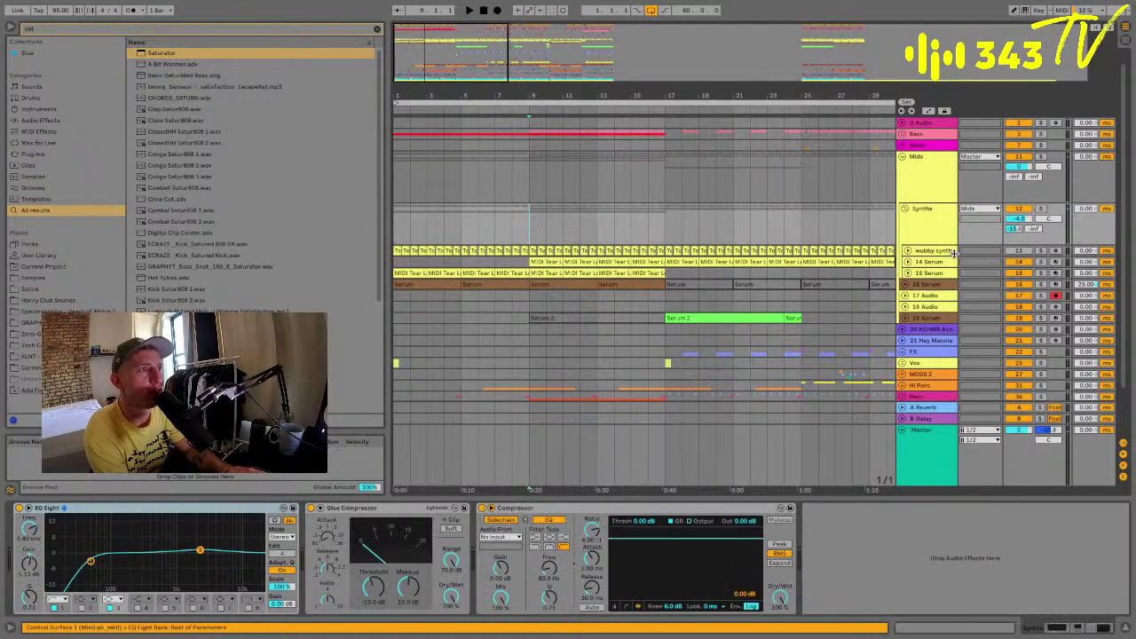
left_click(906, 263)
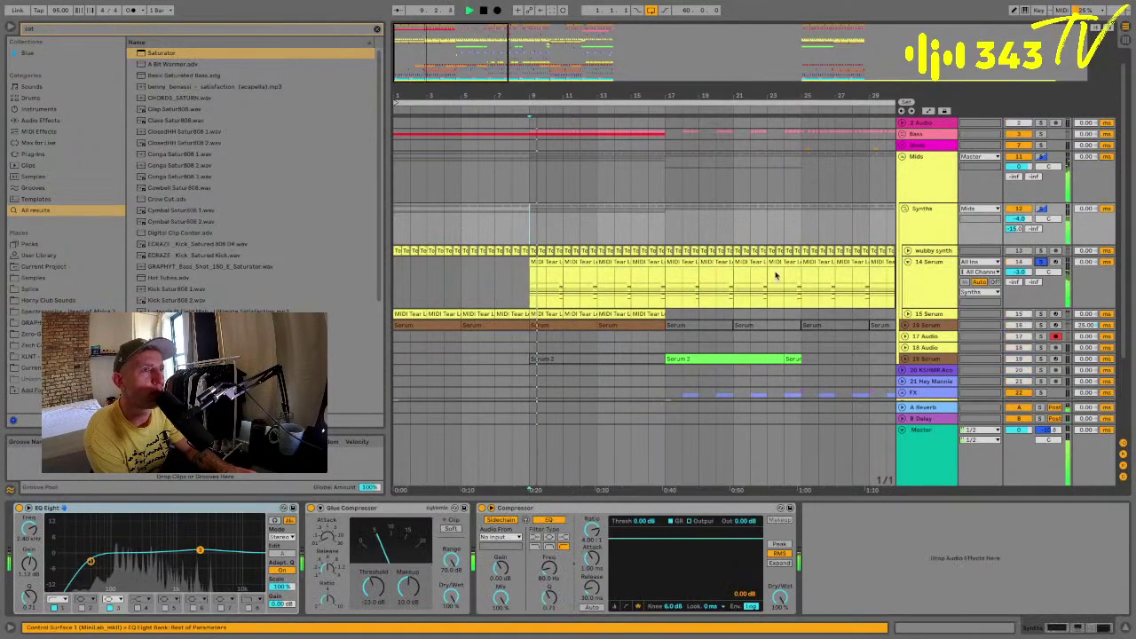
Select bars 35 to 37 on track 14 Serum and examine its Toraverb and the reverb chain in its Audio Effect Rack.
scroll(768, 279, "right", 8)
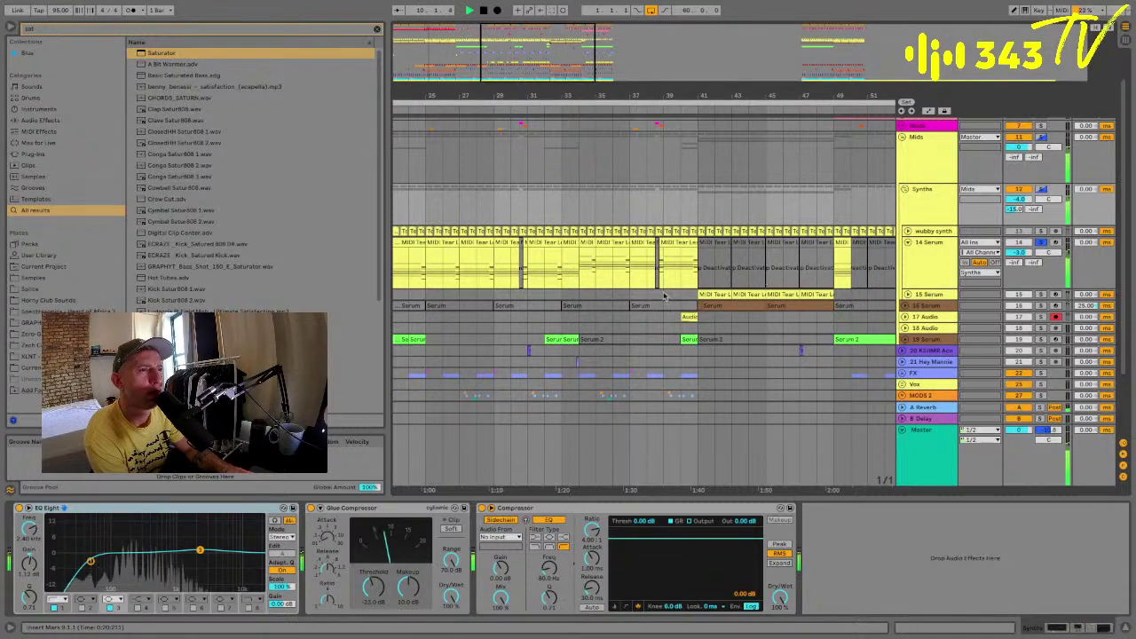
left_click(598, 257)
left_click_drag(602, 257, 630, 261)
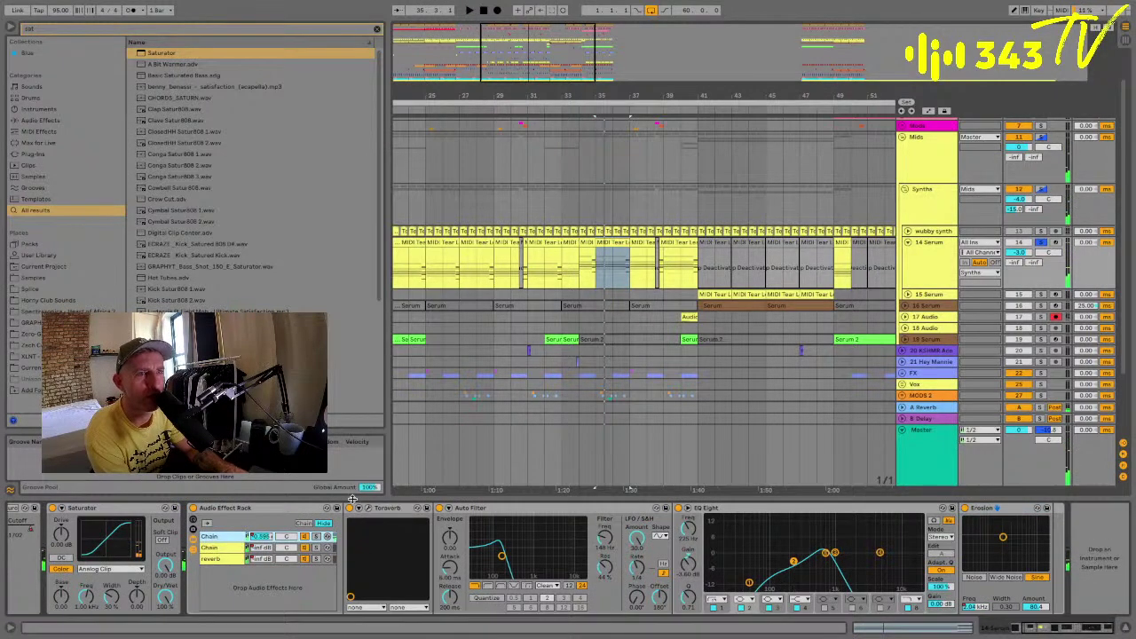
left_click(383, 509)
scroll(395, 571, "left", 3)
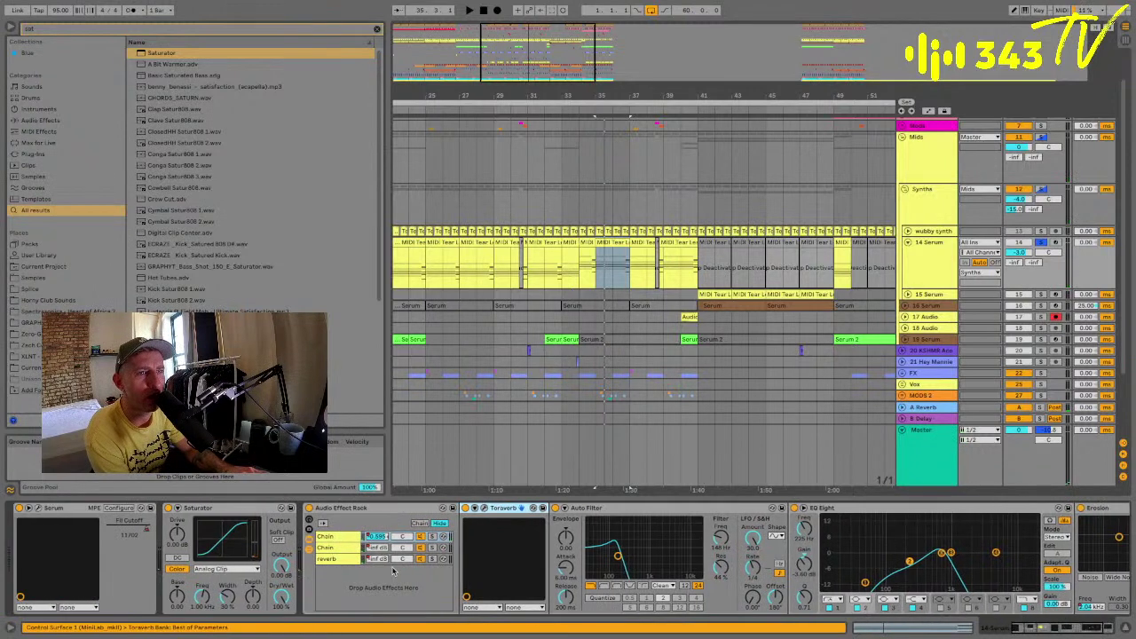
scroll(462, 573, "right", 3)
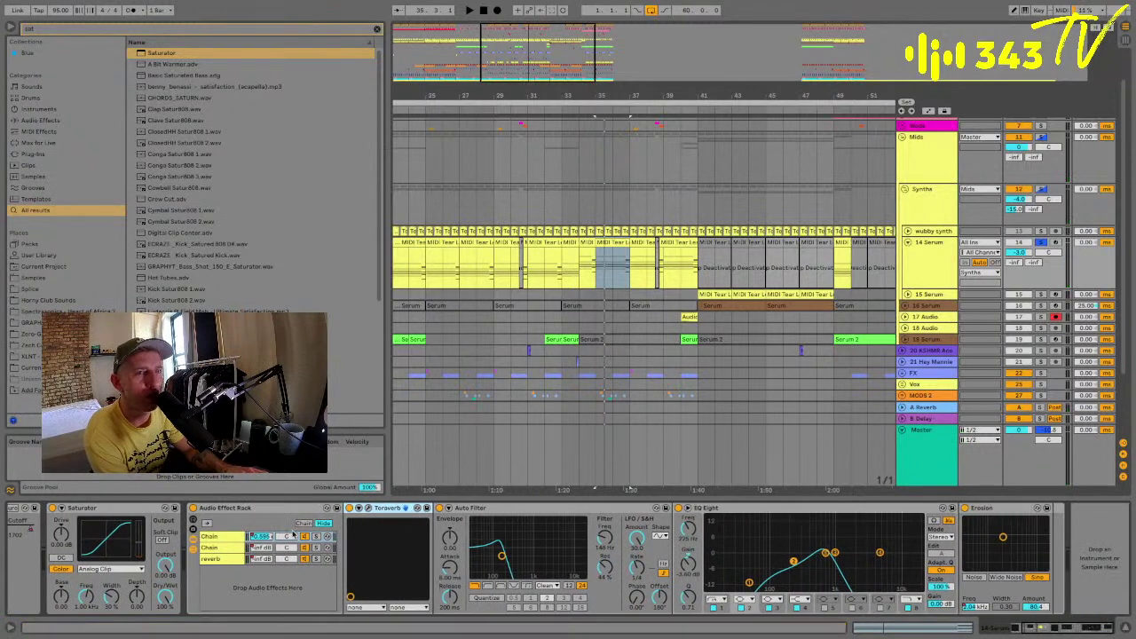
left_click(227, 560)
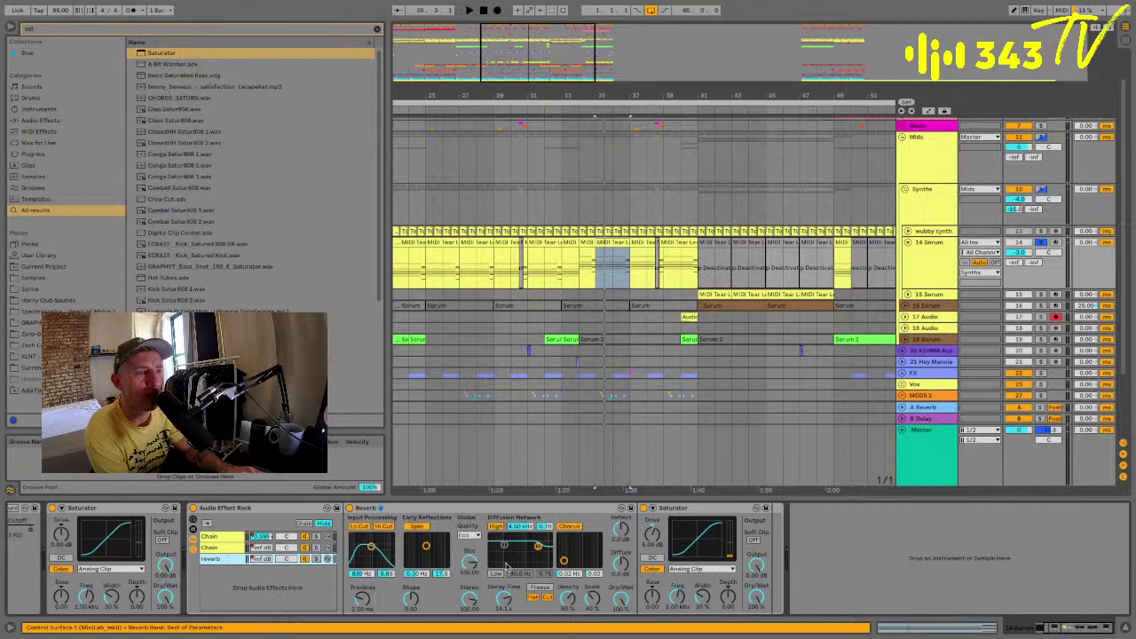
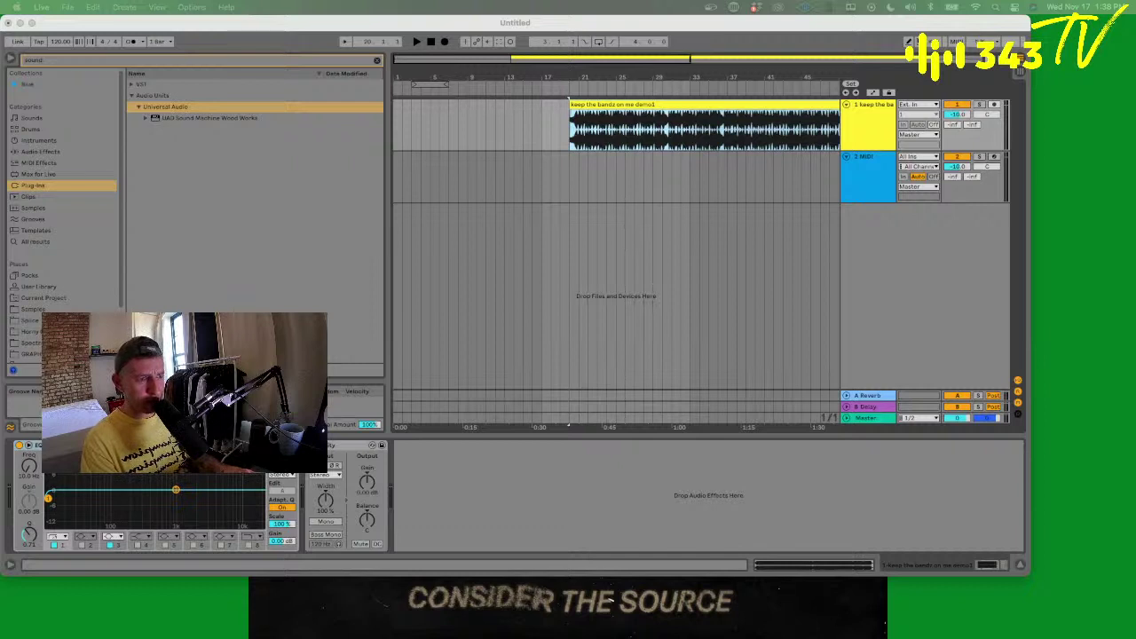
Import 02 Bandz On Me feat. LG & City onto a new track at bar 37, and loop the demo clip from bar 1.
left_click_drag(734, 612, 728, 261)
left_click_drag(616, 79, 408, 110)
key("super+l")
left_click_drag(467, 76, 458, 105)
Set the demo track's volume to -4.0 dB and switch the window to full screen.
left_click(868, 115)
left_click(956, 117)
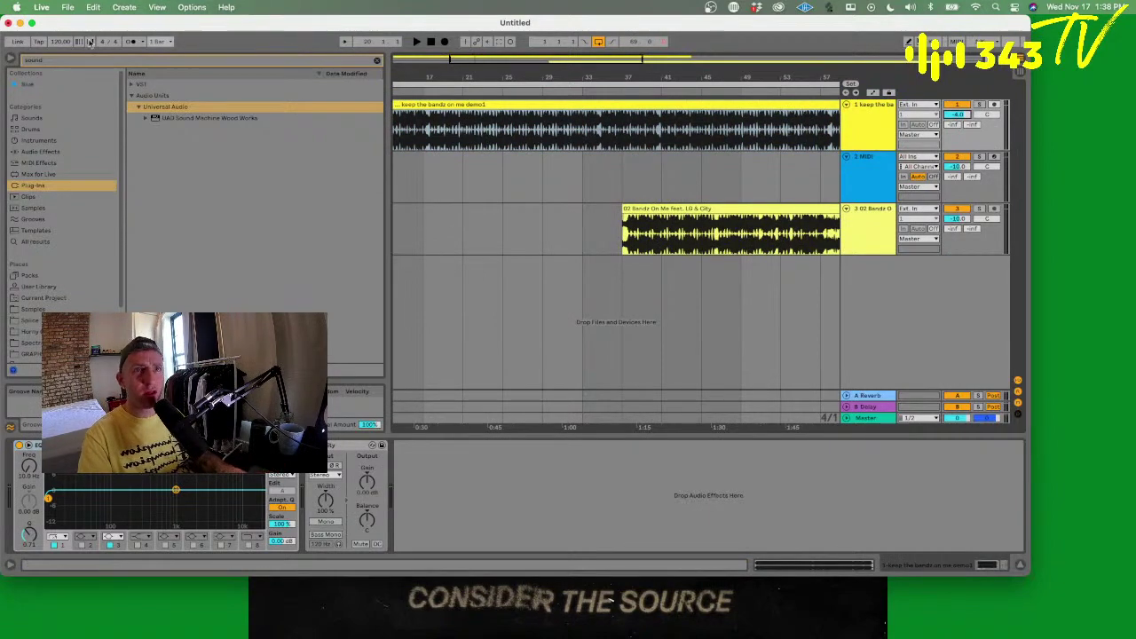
left_click(32, 23)
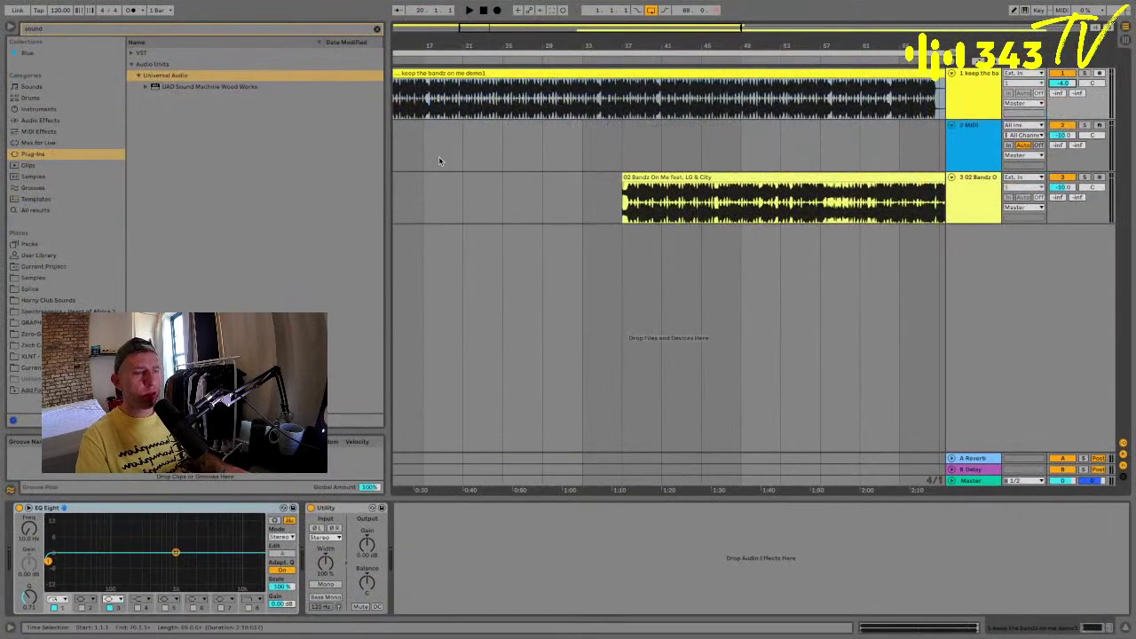
Start playing the demo from bar 1 and move the 02 Bandz On Me clip onto the demo's track at bar 81.
left_click(416, 76)
key("space")
scroll(874, 222, "down", 5)
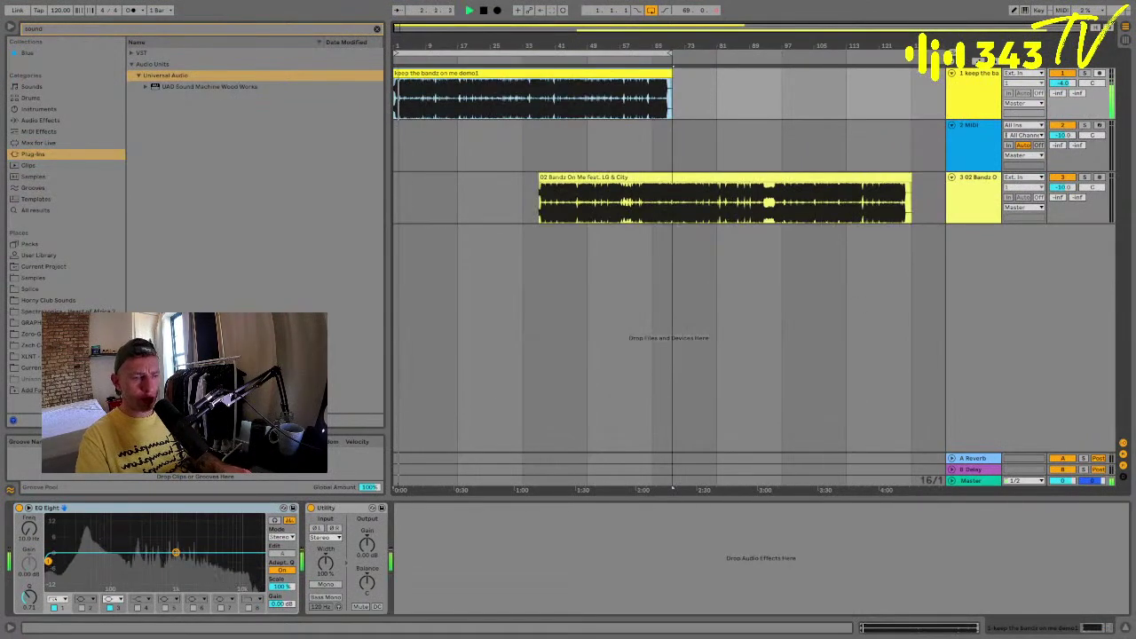
left_click(973, 188)
left_click_drag(757, 176, 816, 91)
Place the insert marker at bar 9 on the demo track and set the track's volume to 0 dB.
left_click_drag(414, 44, 463, 128)
left_click(446, 107)
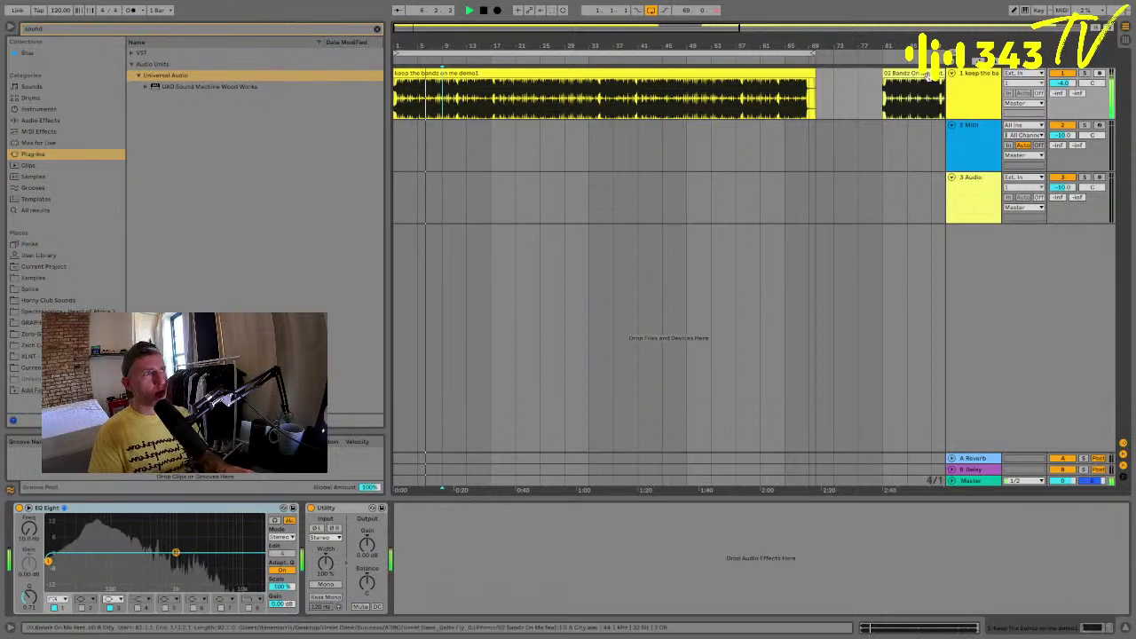
left_click(974, 95)
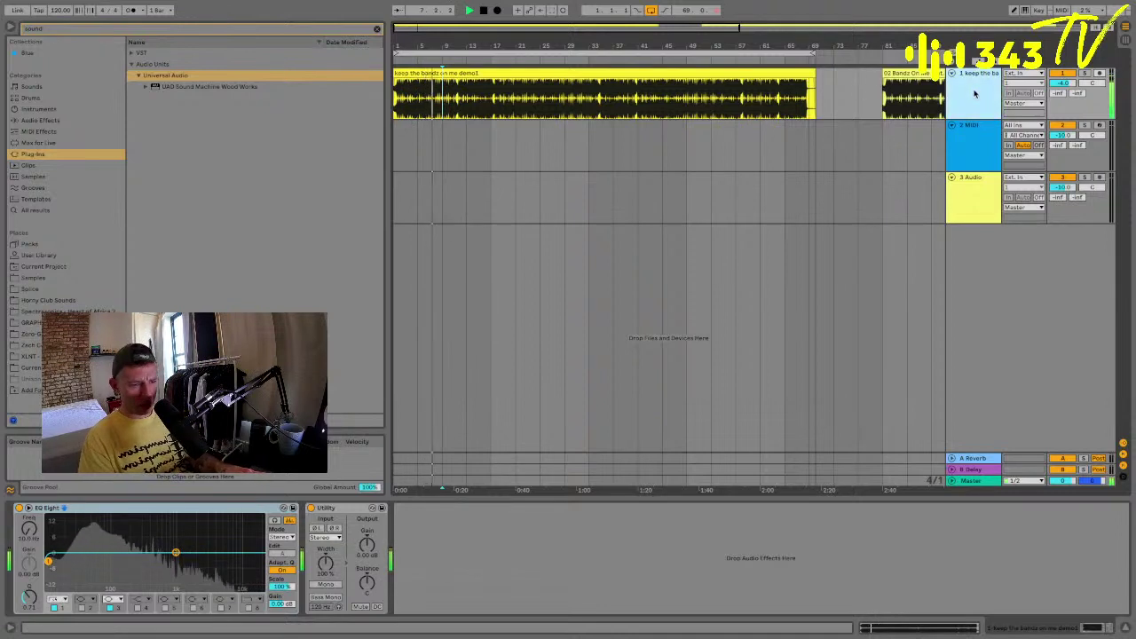
left_click_drag(1062, 82, 1062, 84)
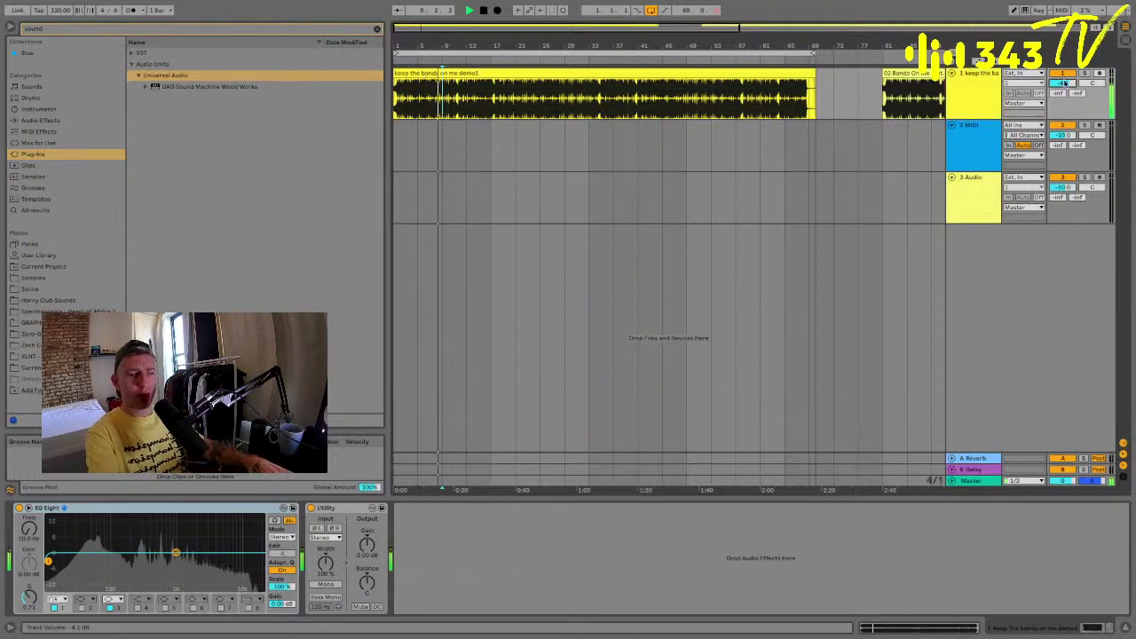
double_click(1064, 84)
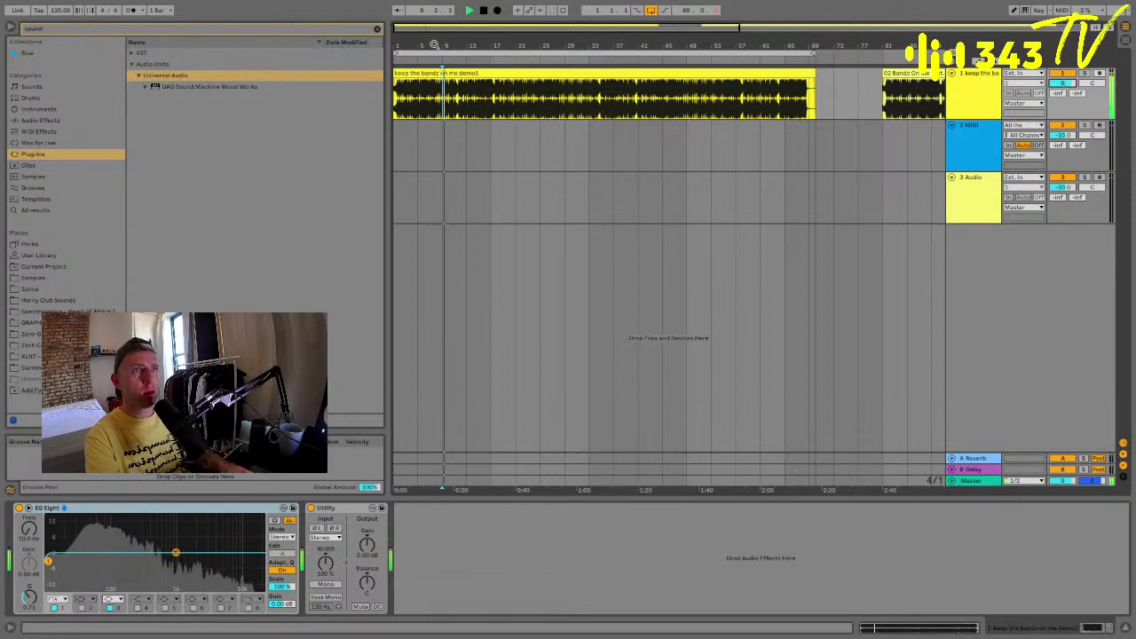
Listen further into the demo, place the insert marker at bar 25, and stop playback.
left_click_drag(438, 46, 445, 63)
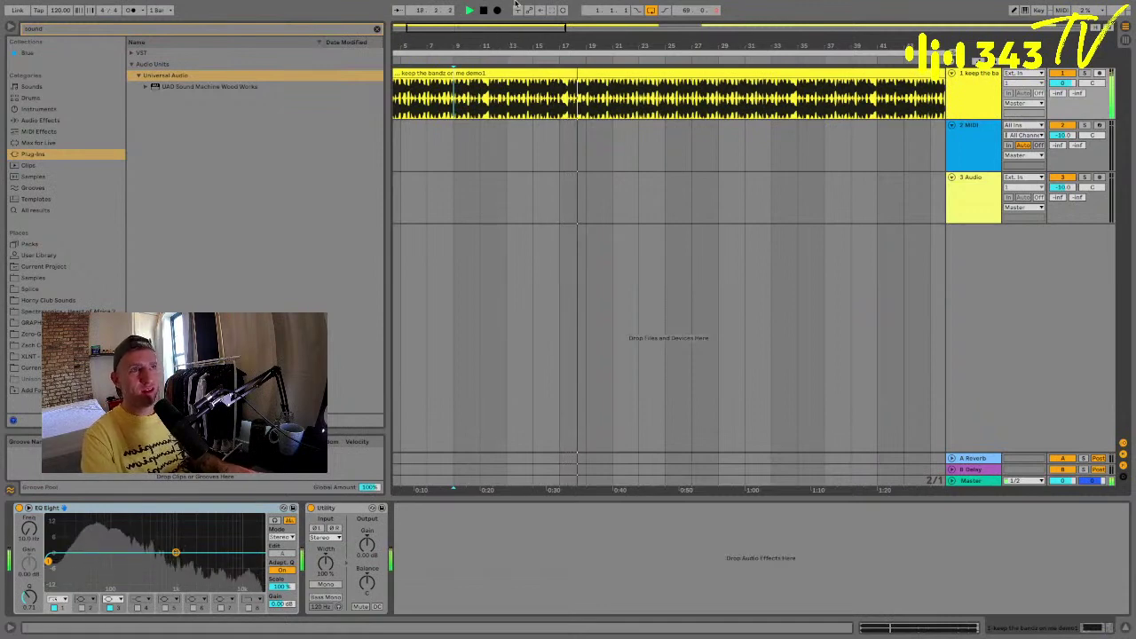
left_click_drag(508, 40, 435, 47)
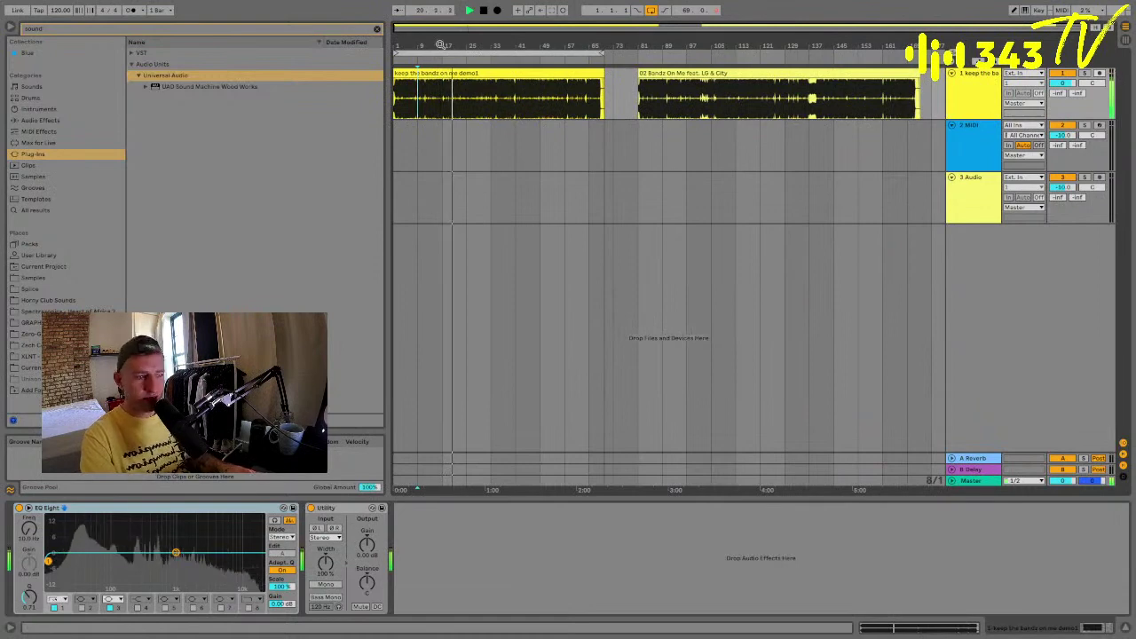
left_click(466, 100)
key("plus")
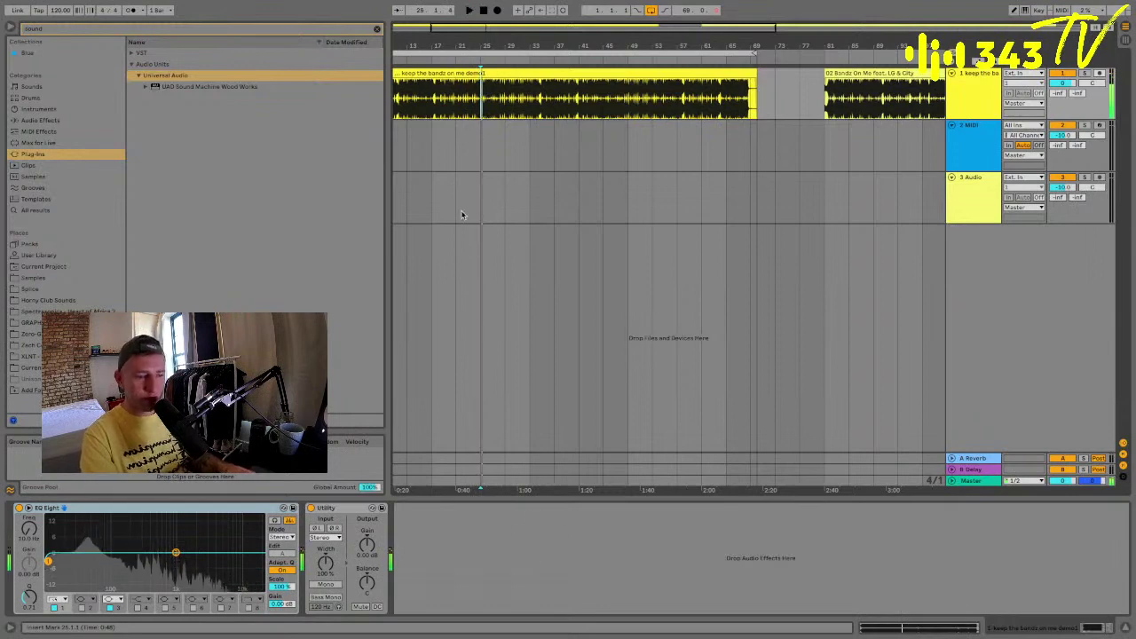
key("space")
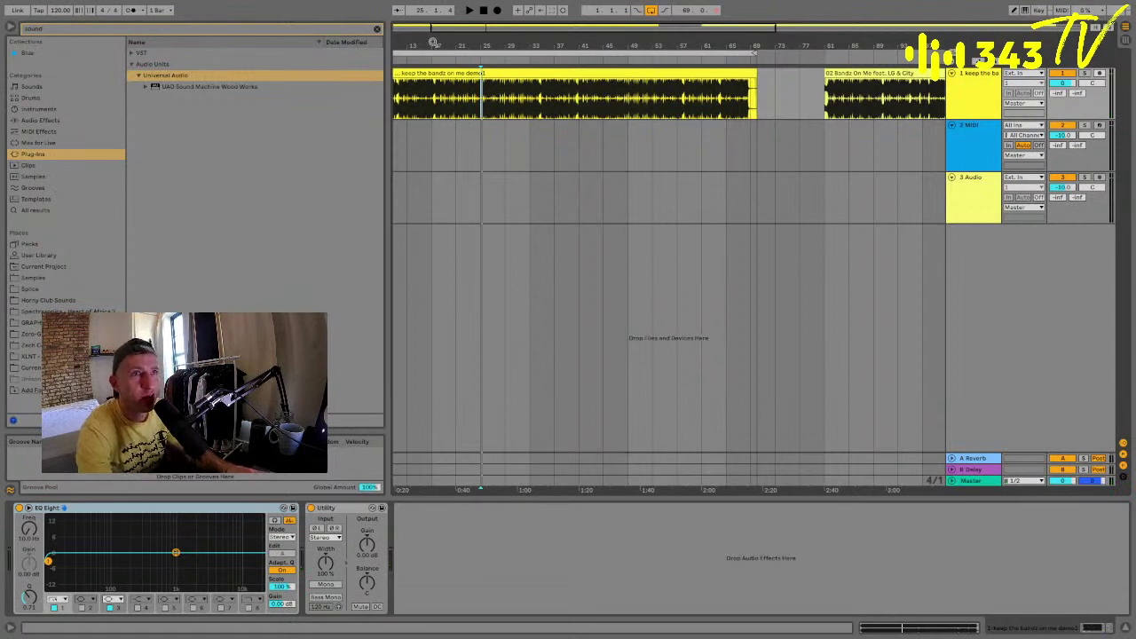
Delete the empty MIDI and audio tracks below the demo track.
left_click_drag(434, 42, 439, 45)
left_click(493, 73)
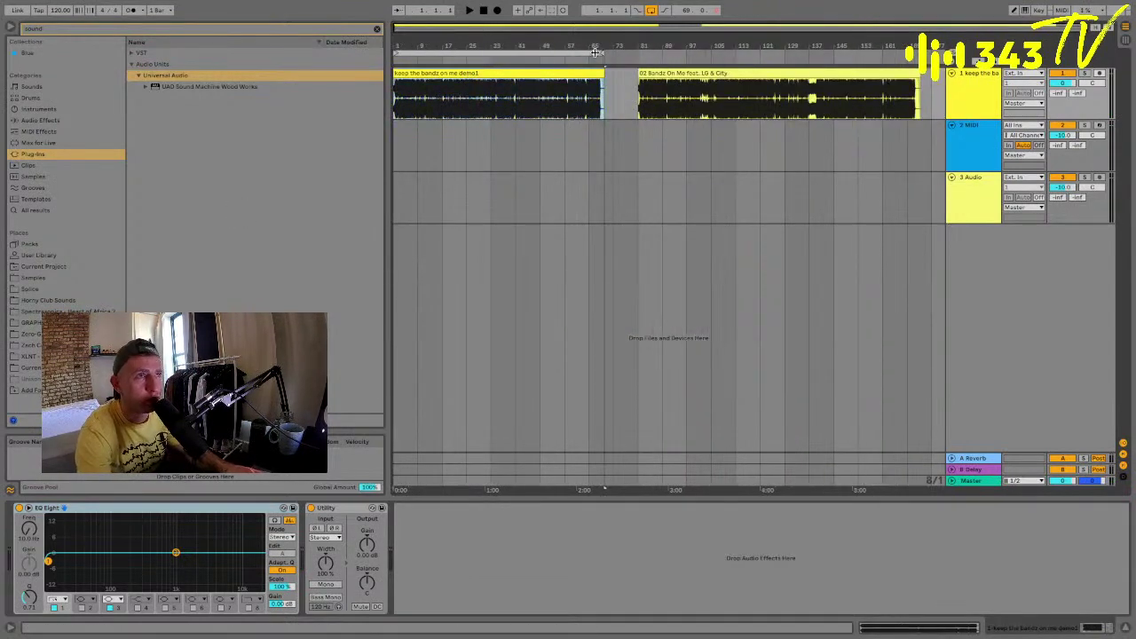
left_click(976, 204)
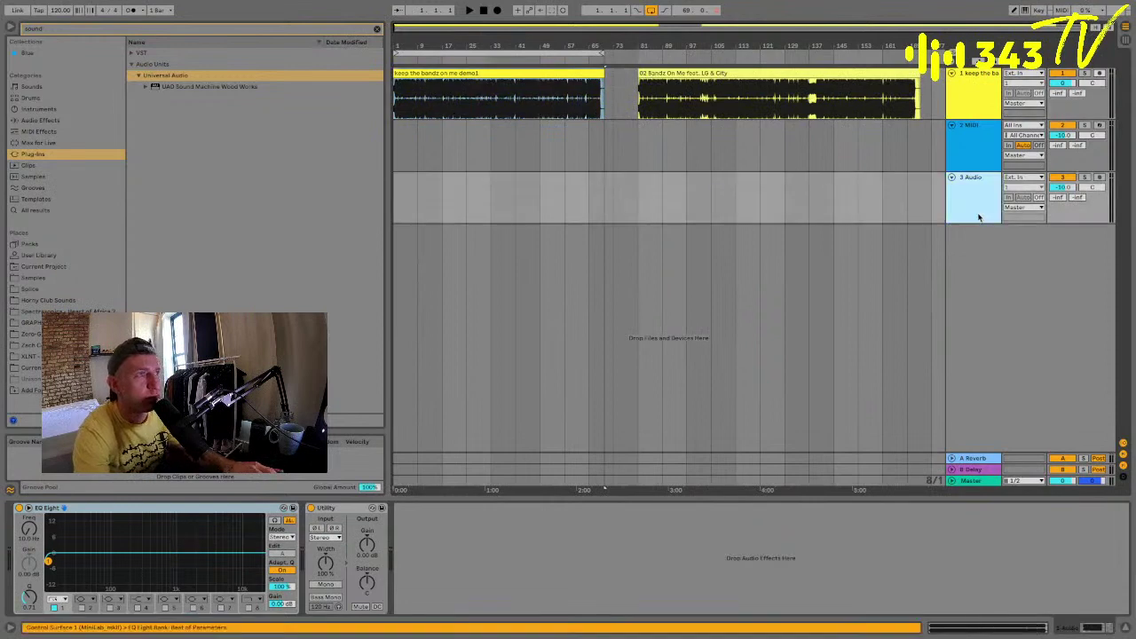
key("Delete")
key("Delete")
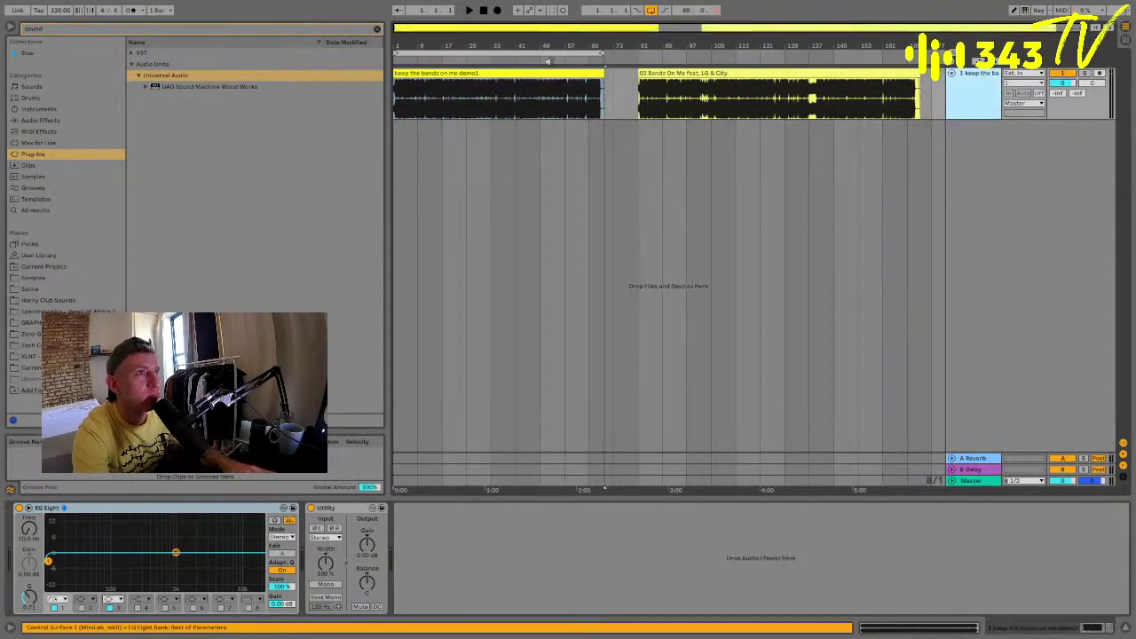
Move the 02 Bandz On Me clip to bar 73 with the loop spanning its length, and show its clip view.
left_click(655, 73)
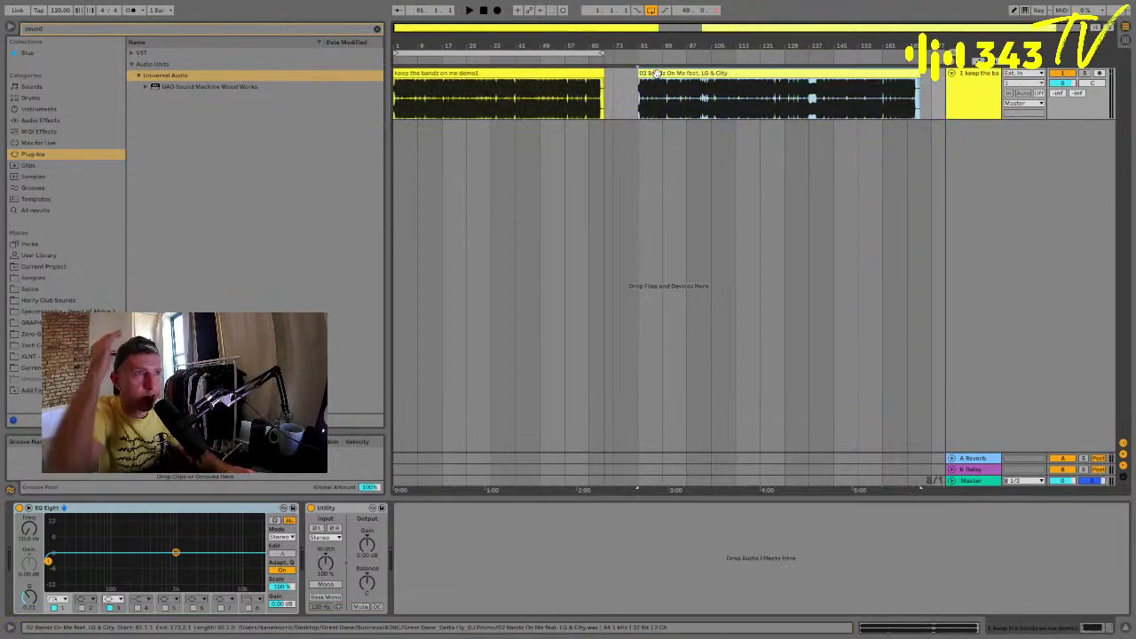
left_click_drag(655, 73, 632, 70)
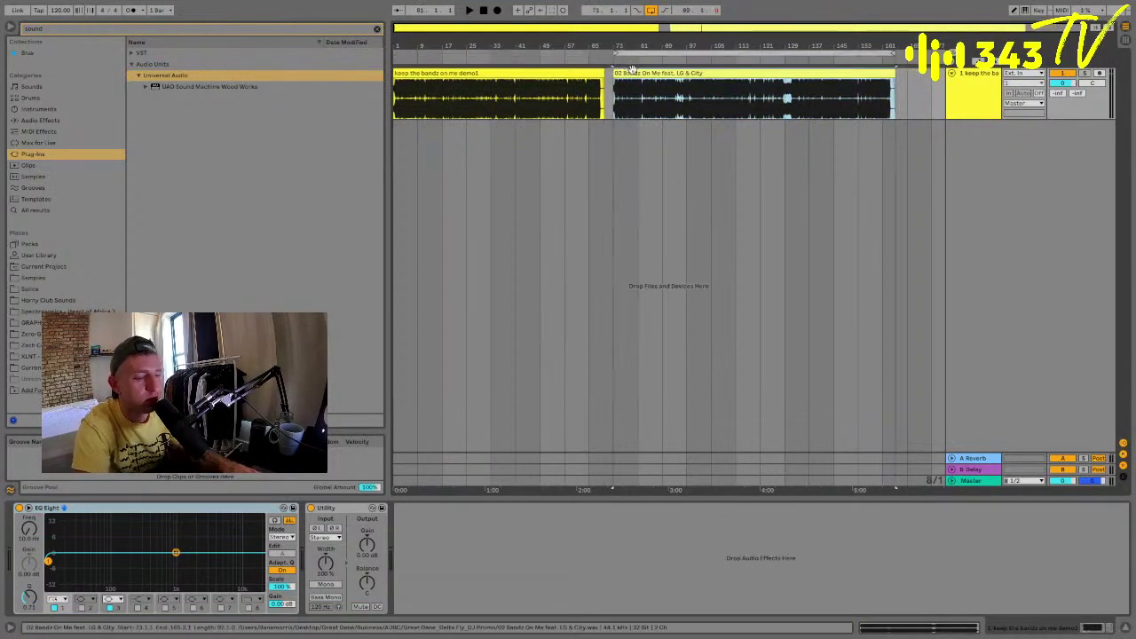
scroll(631, 70, "up", 3)
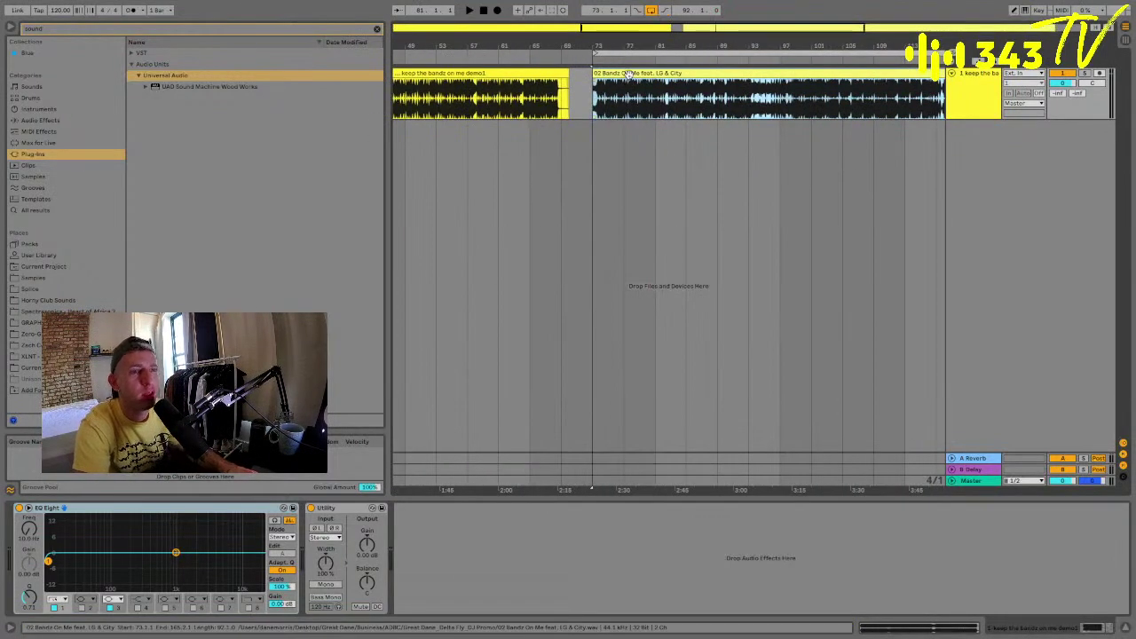
key("shift+Tab")
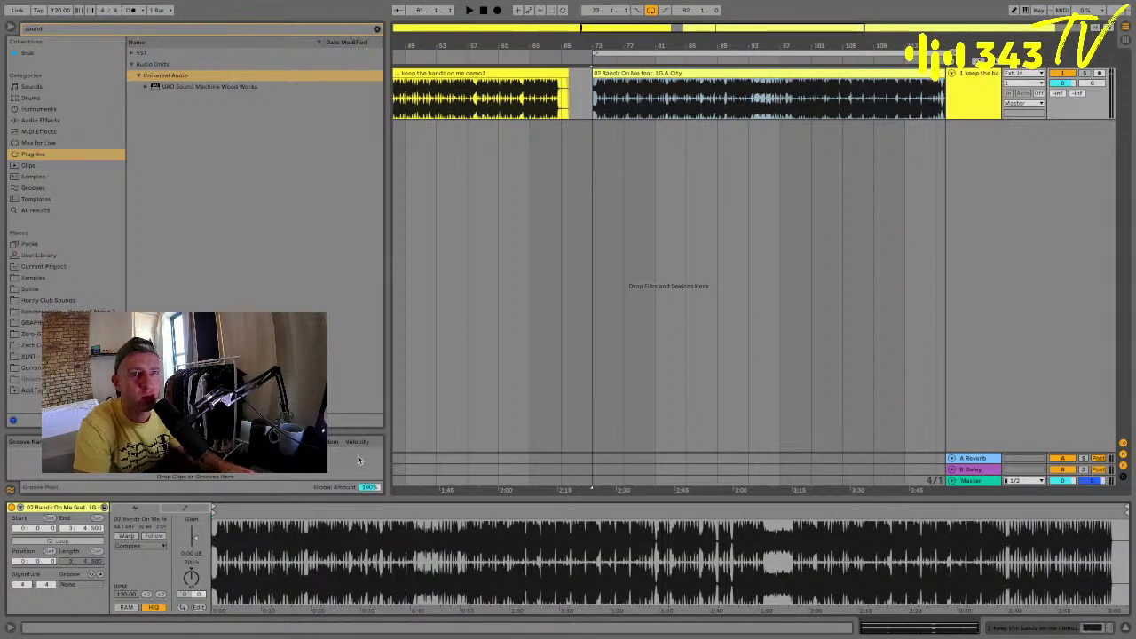
Play the finished song, 02 Bandz On Me, and follow its opening section along the waveform.
left_click(608, 82)
mouse_move(626, 45)
left_mouse_down()
mouse_move(577, 45)
mouse_move(578, 27)
mouse_move(638, 25)
mouse_move(639, 55)
left_mouse_up()
key("space")
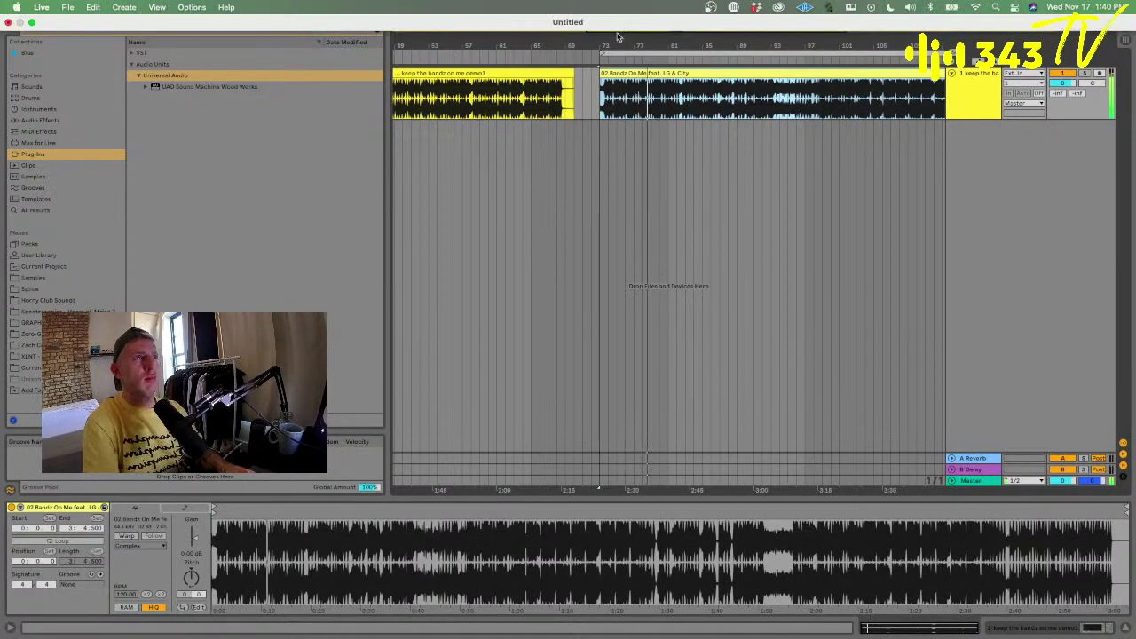
left_click_drag(649, 44, 684, 47)
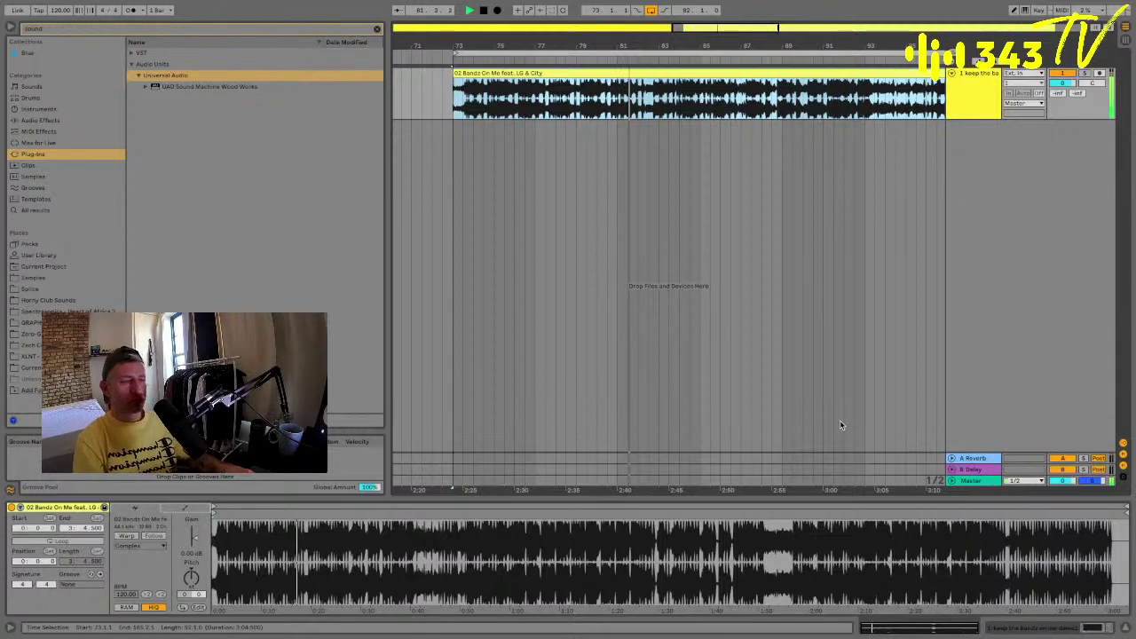
scroll(732, 194, "right", 1)
scroll(732, 194, "right", 1)
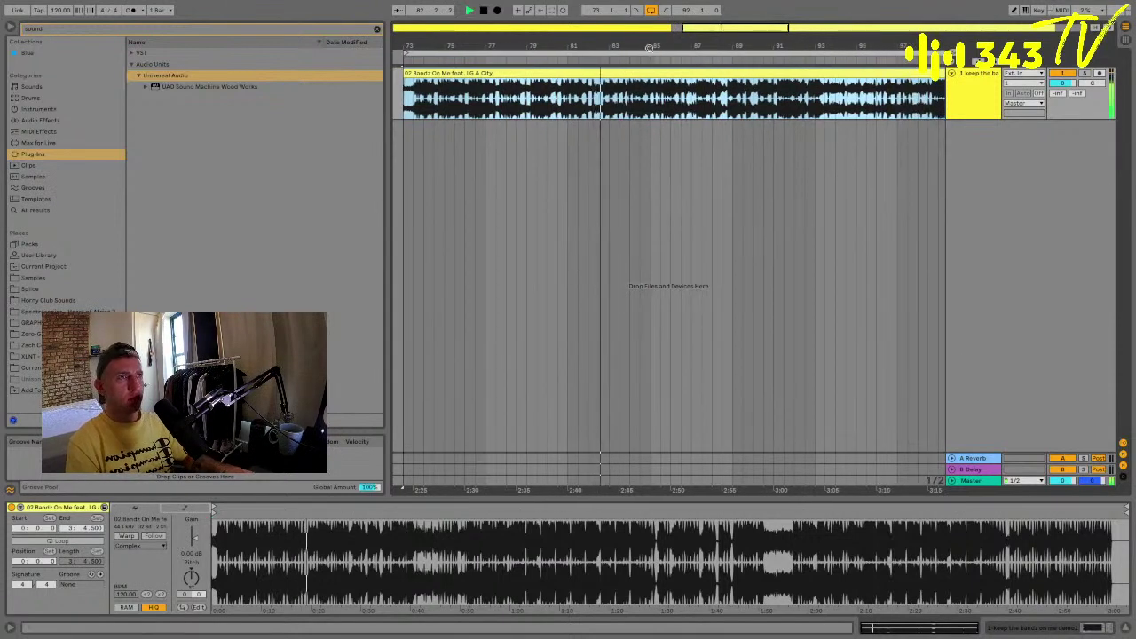
left_click_drag(651, 41, 662, 44)
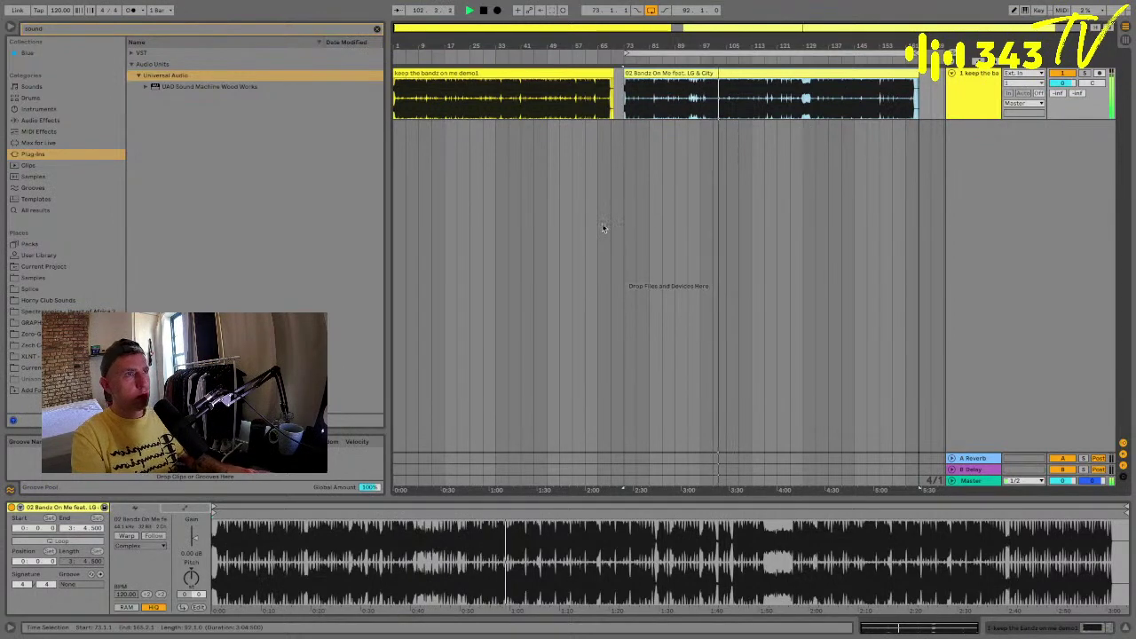
Place the insert marker at bar 105 in the finished song and keep listening through the following section.
left_click(734, 111)
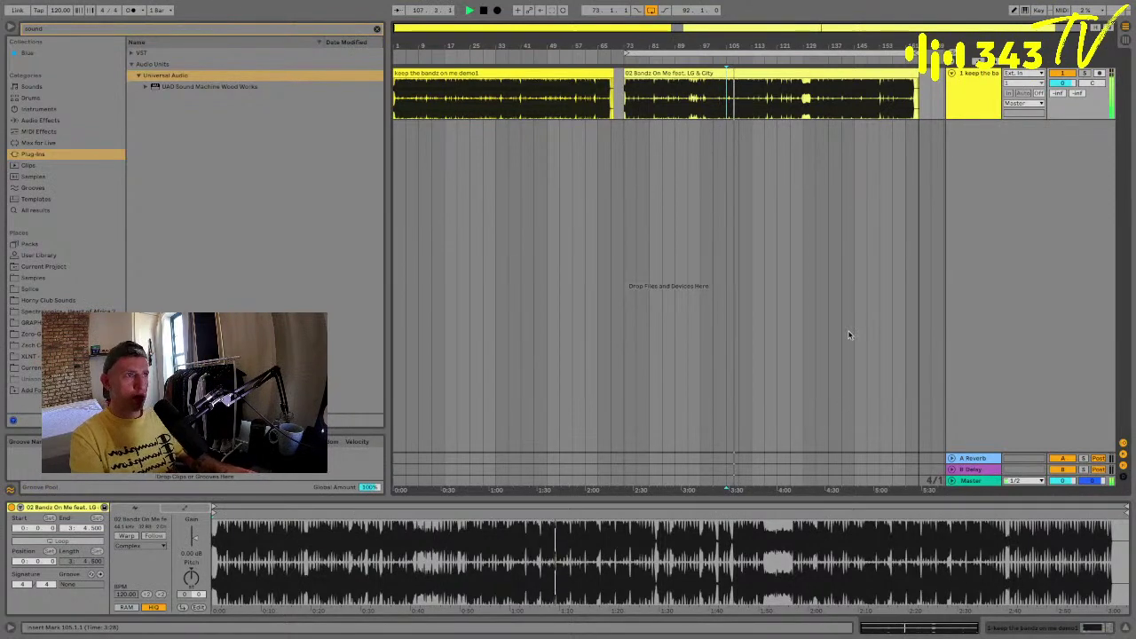
left_click_drag(735, 39, 761, 115)
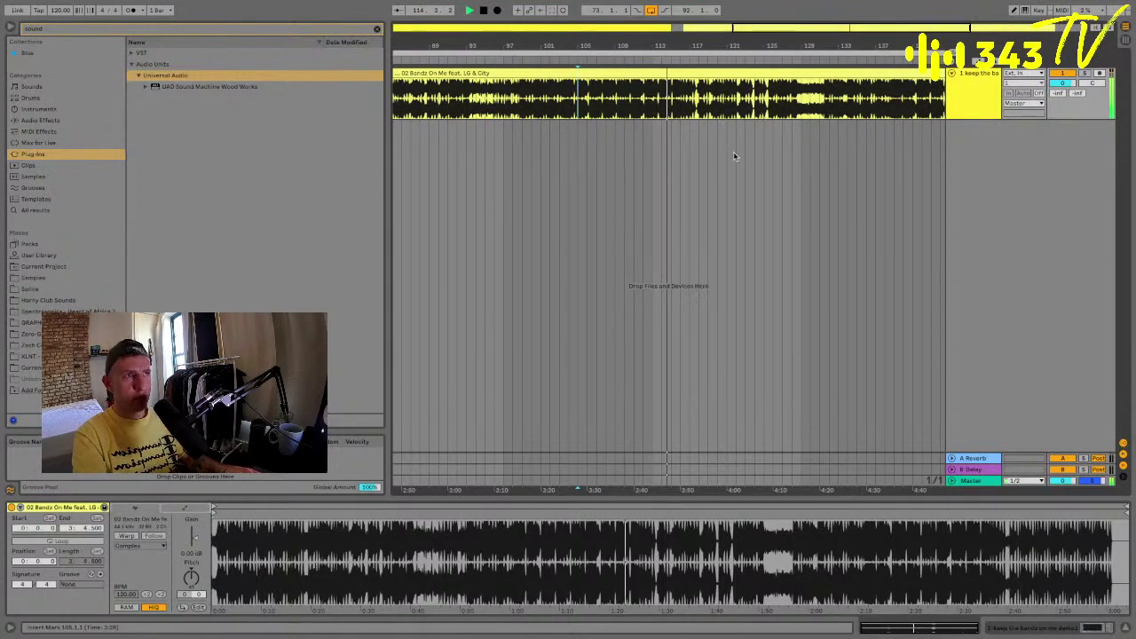
scroll(733, 151, "right", 2)
left_click_drag(633, 41, 633, 43)
scroll(638, 152, "right", 2)
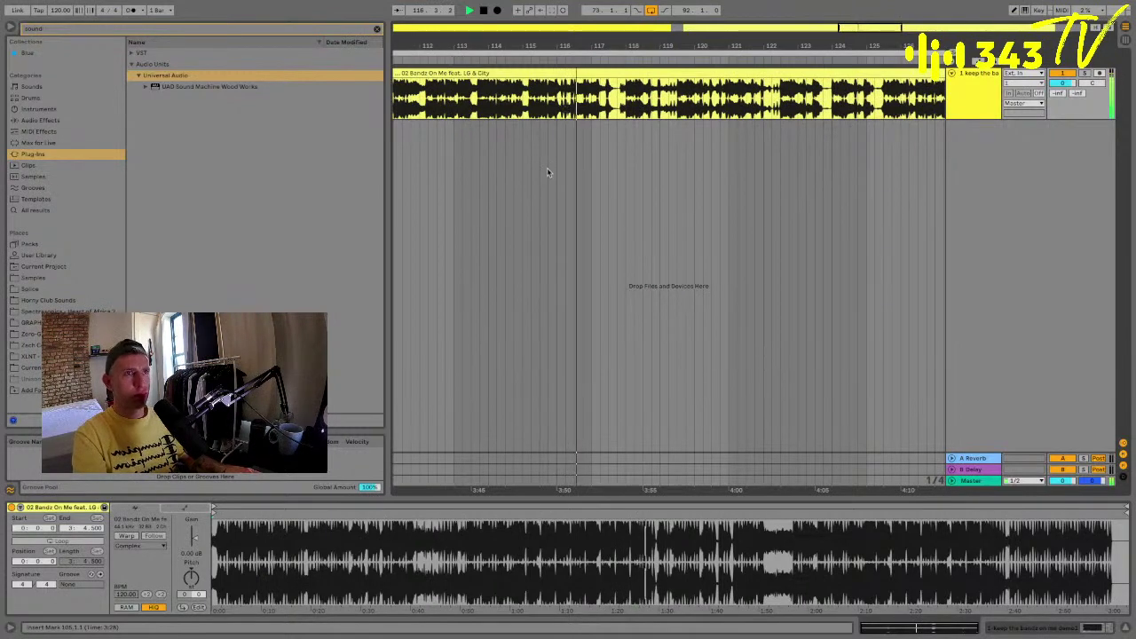
Follow the finished song further, place the insert marker at bar 120, and stop playback.
scroll(591, 124, "right", 2)
scroll(591, 124, "right", 2)
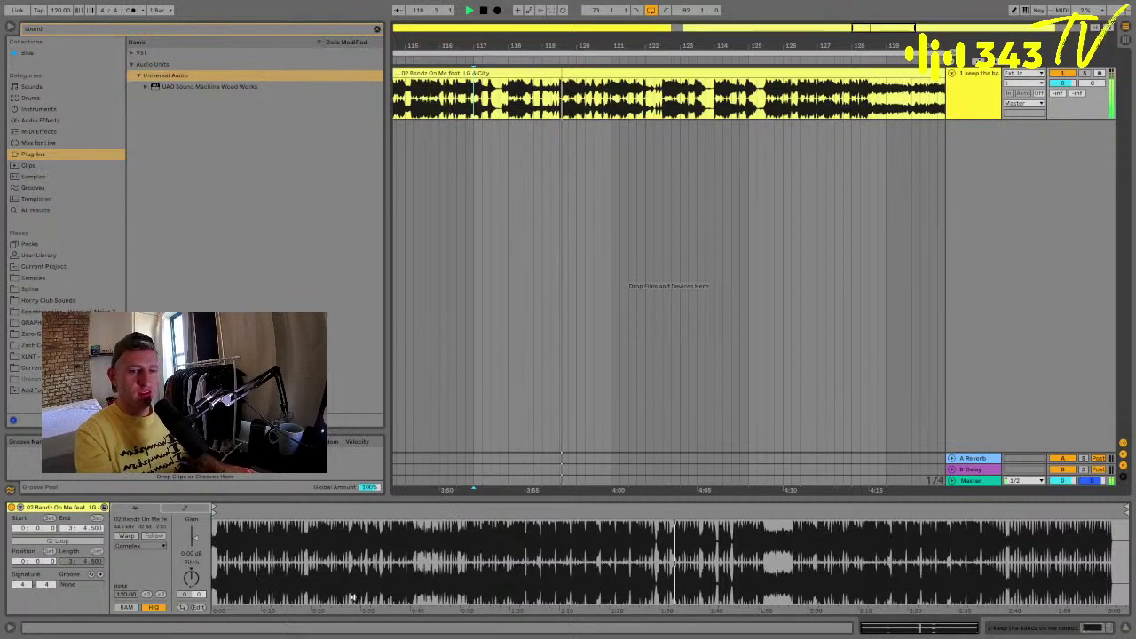
left_click(580, 207)
key("space")
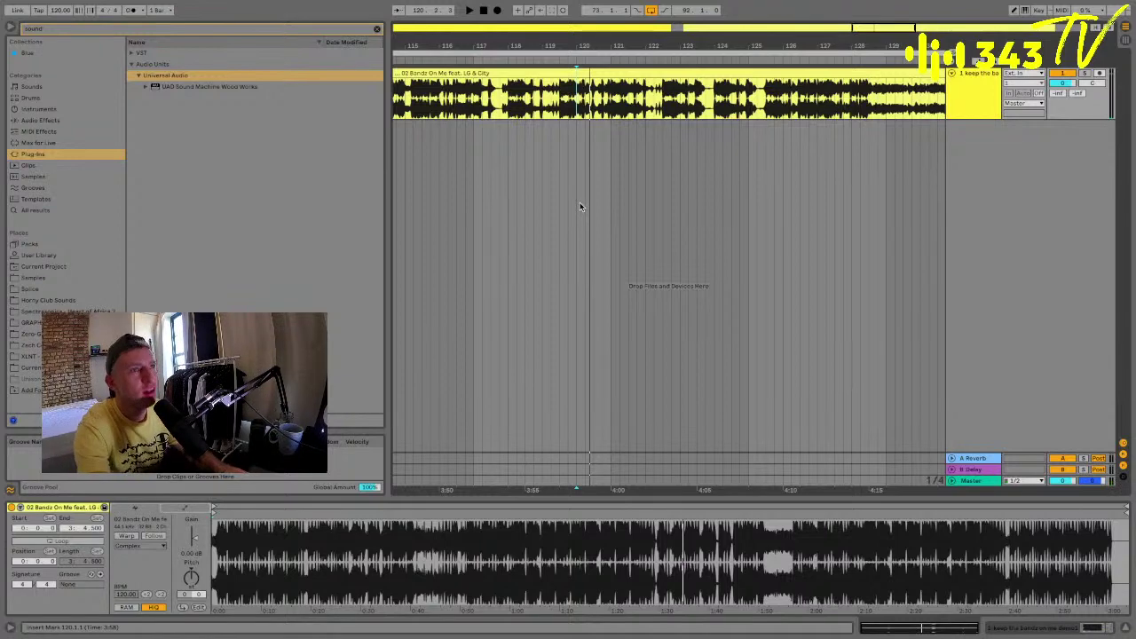
Return to the keep the bandz on me demo1 clip and play it from bar 11.
left_click_drag(528, 53, 523, 38)
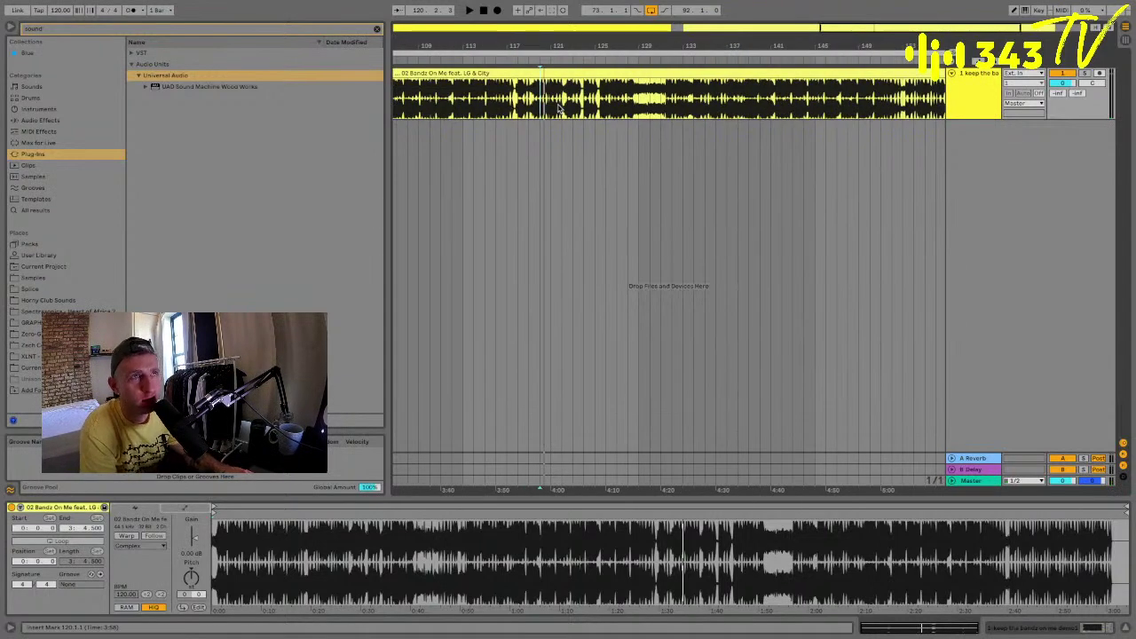
scroll(559, 107, "left", 3)
scroll(489, 94, "left", 3)
scroll(608, 137, "left", 8)
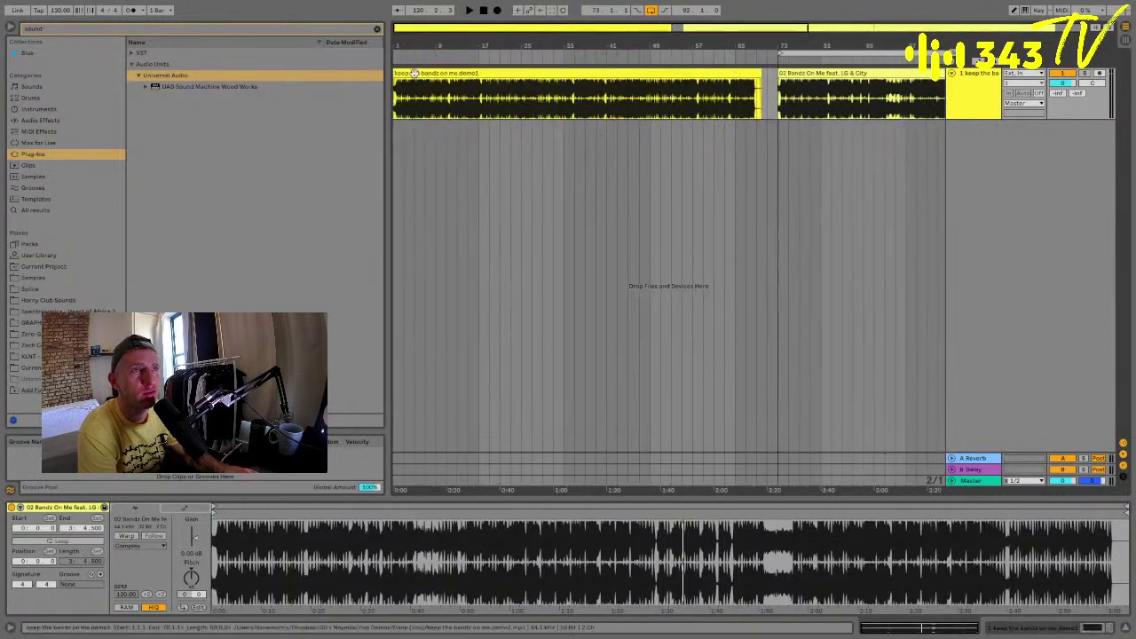
left_click(466, 99)
left_click(448, 99)
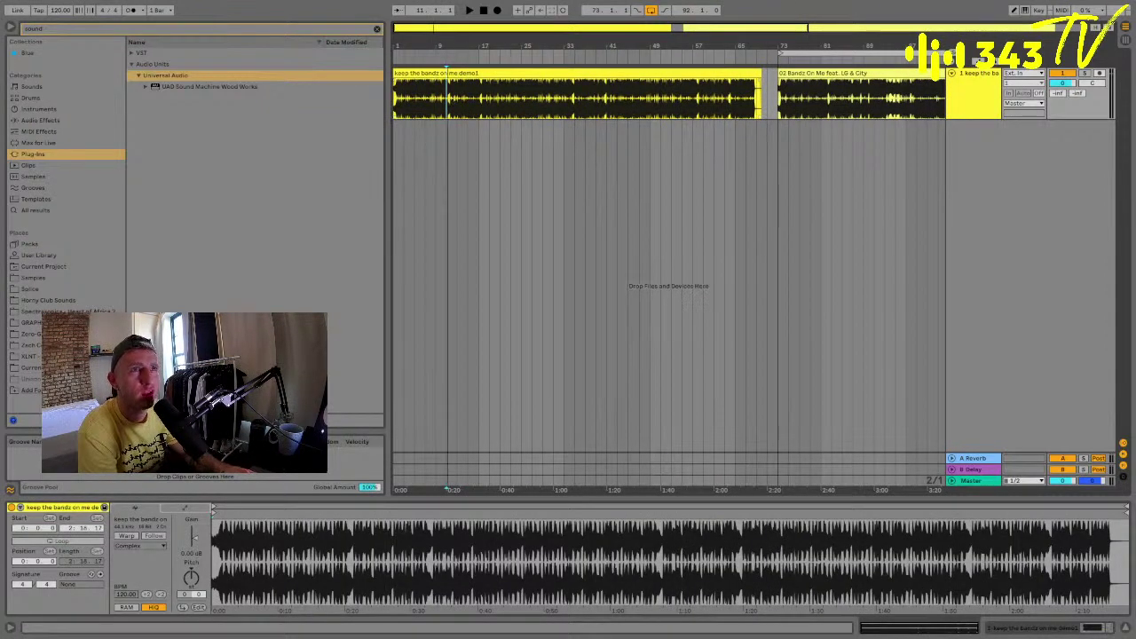
left_click_drag(447, 39, 482, 165)
key("space")
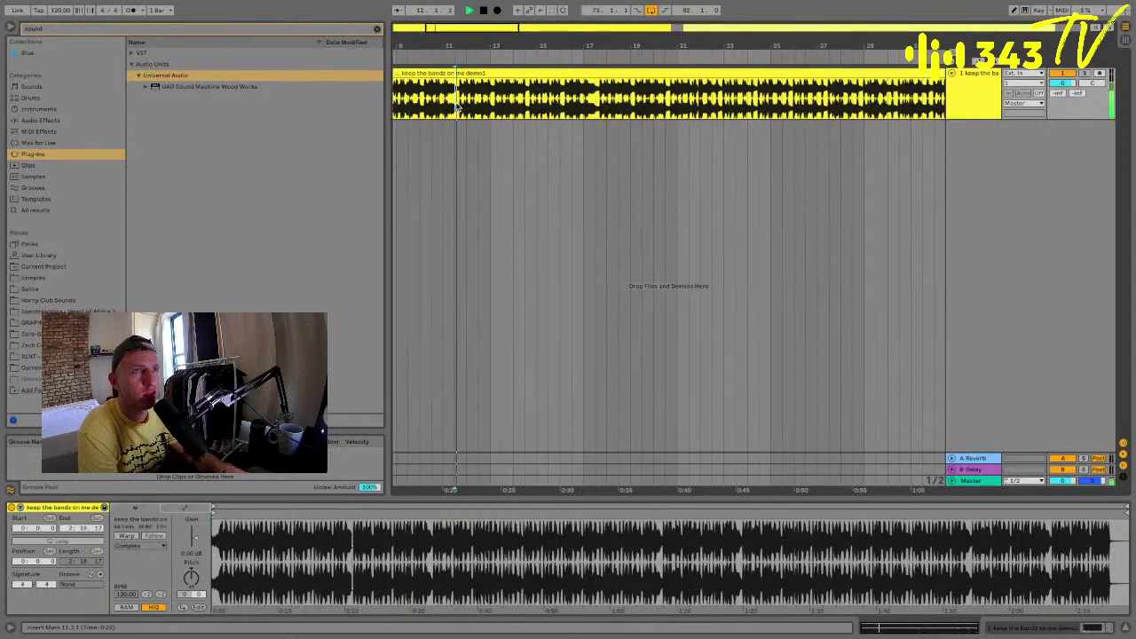
With the demo still playing, place the insert marker at bar 96 in the finished song and stop playback.
scroll(570, 124, "down", 5)
scroll(586, 124, "right", 6)
left_click_drag(633, 45, 648, 122)
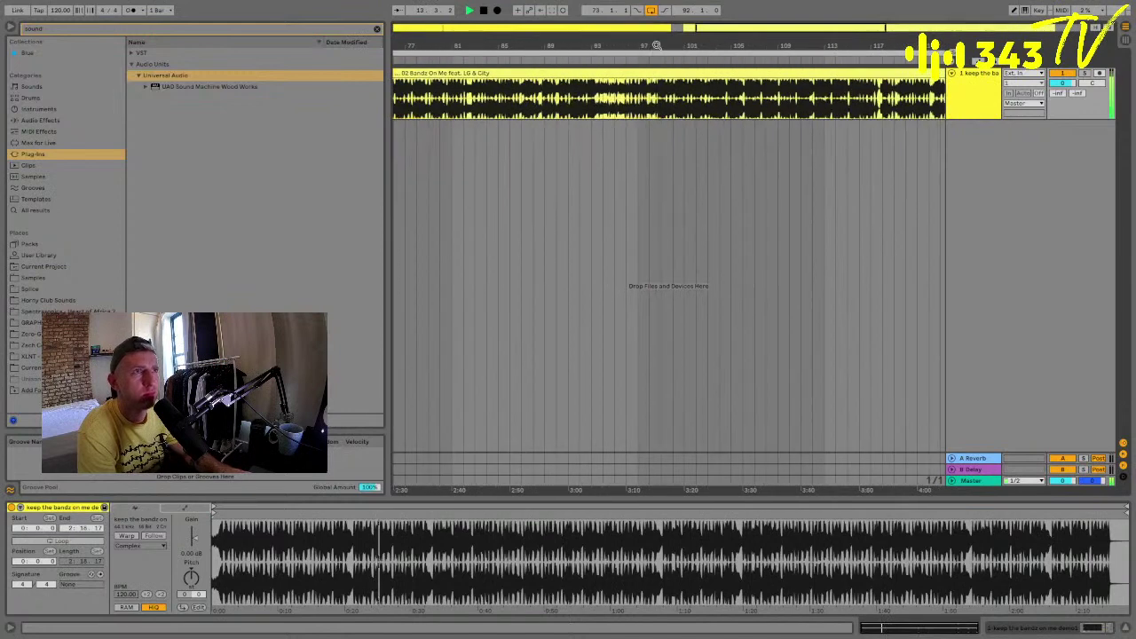
left_click(518, 111)
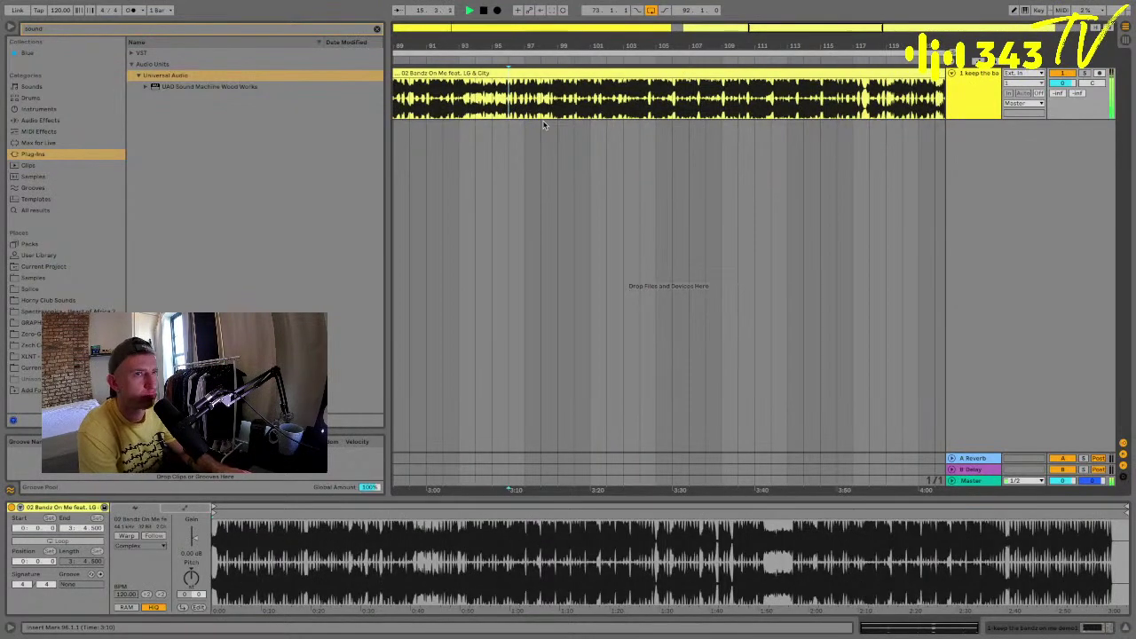
key("space")
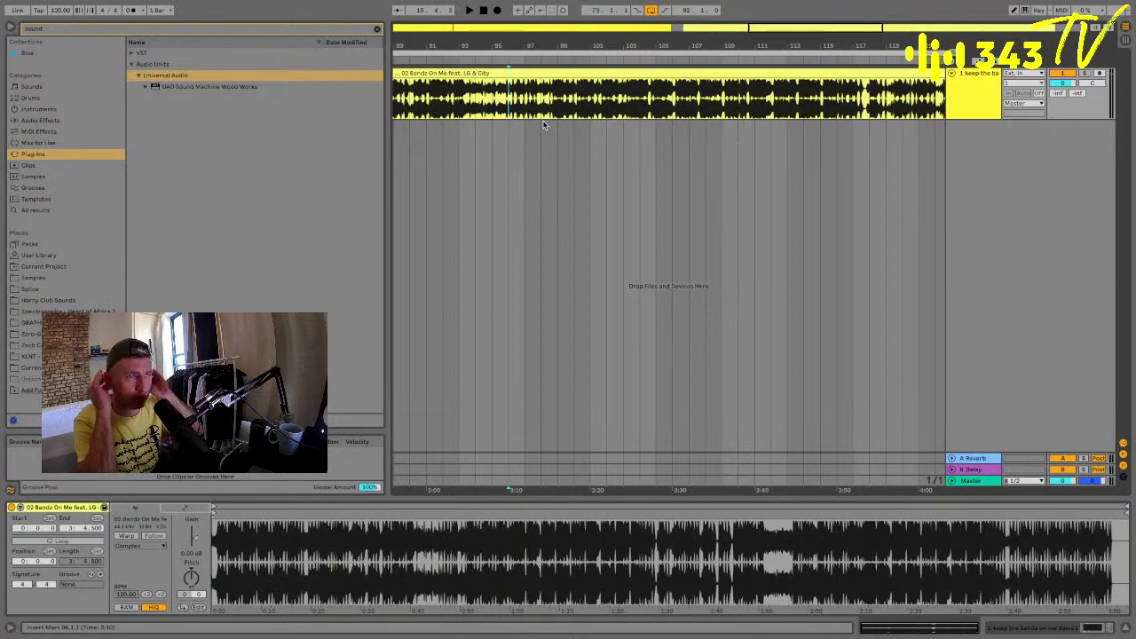
Play the finished song from bar 96 to compare it with the demo.
left_click(531, 114)
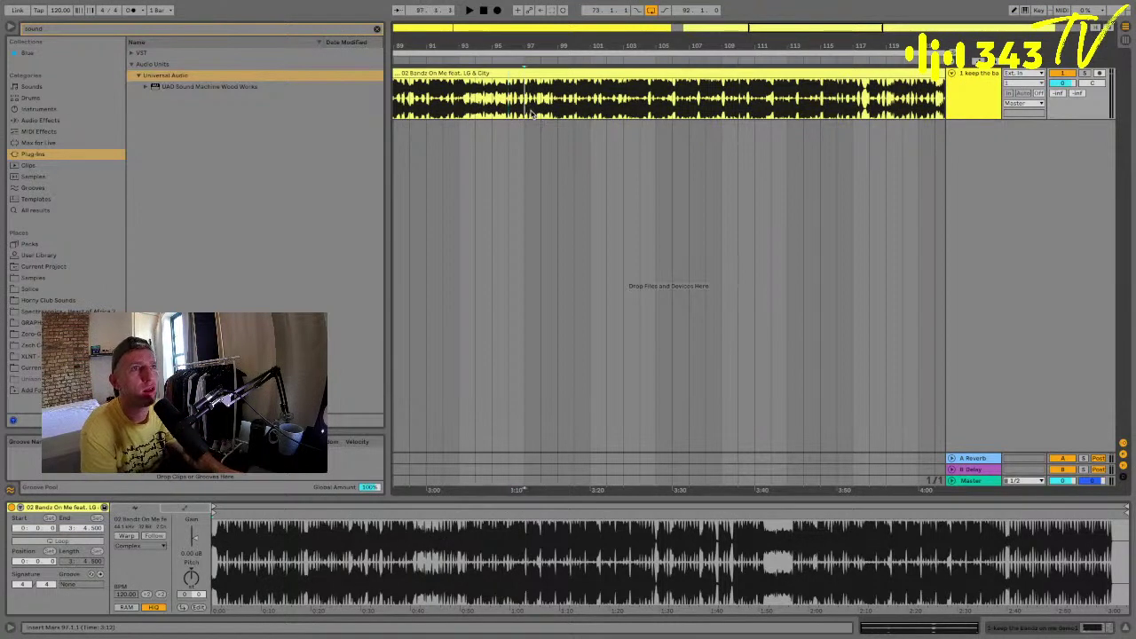
left_click(509, 96)
mouse_move(509, 46)
left_mouse_down()
mouse_move(515, 18)
mouse_move(691, 21)
mouse_move(691, 50)
mouse_move(594, 57)
left_mouse_up()
key("space")
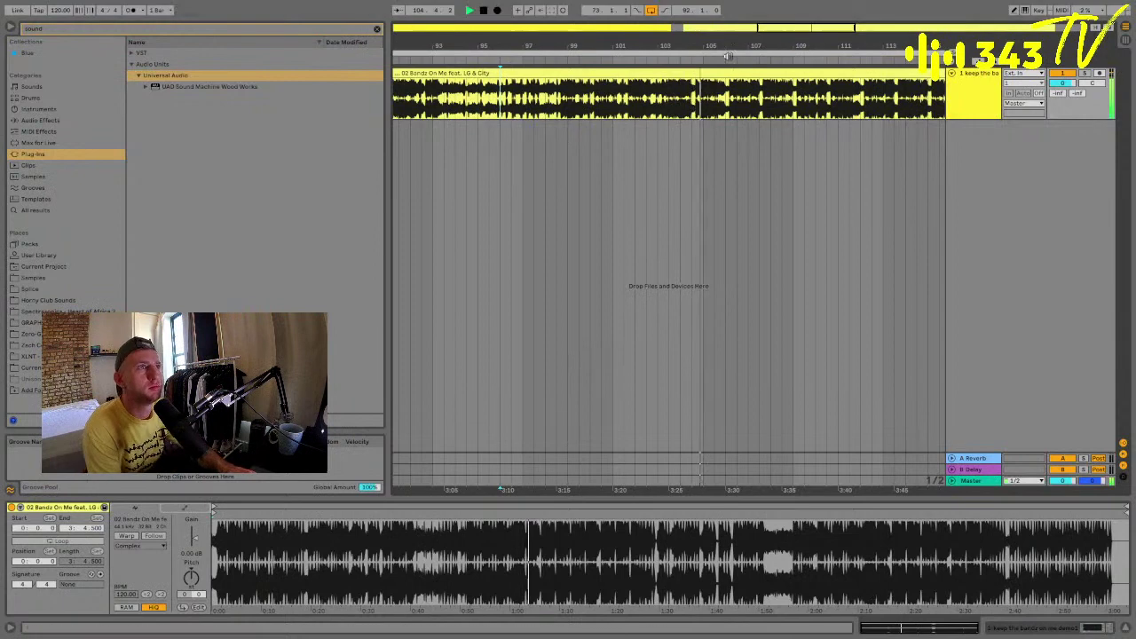
Listen on through the finished song, placing the insert marker at 105.2.1 and 115.4.3, and stop playback.
left_click_drag(710, 46, 564, 103)
left_click(552, 103)
left_click_drag(616, 45, 572, 42)
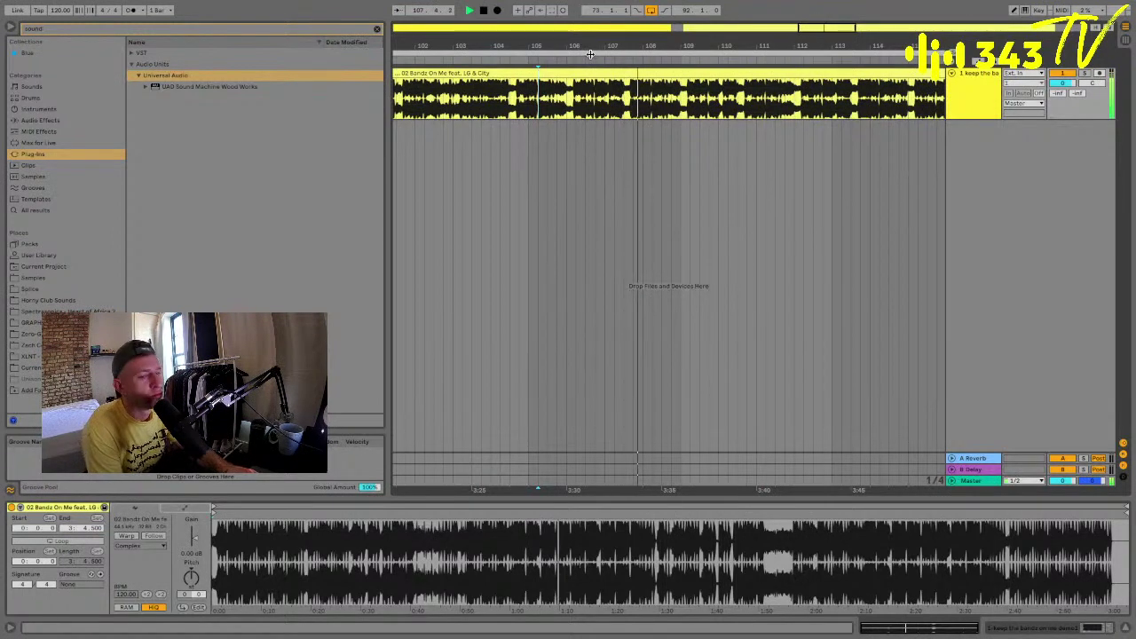
left_click_drag(677, 46, 581, 45)
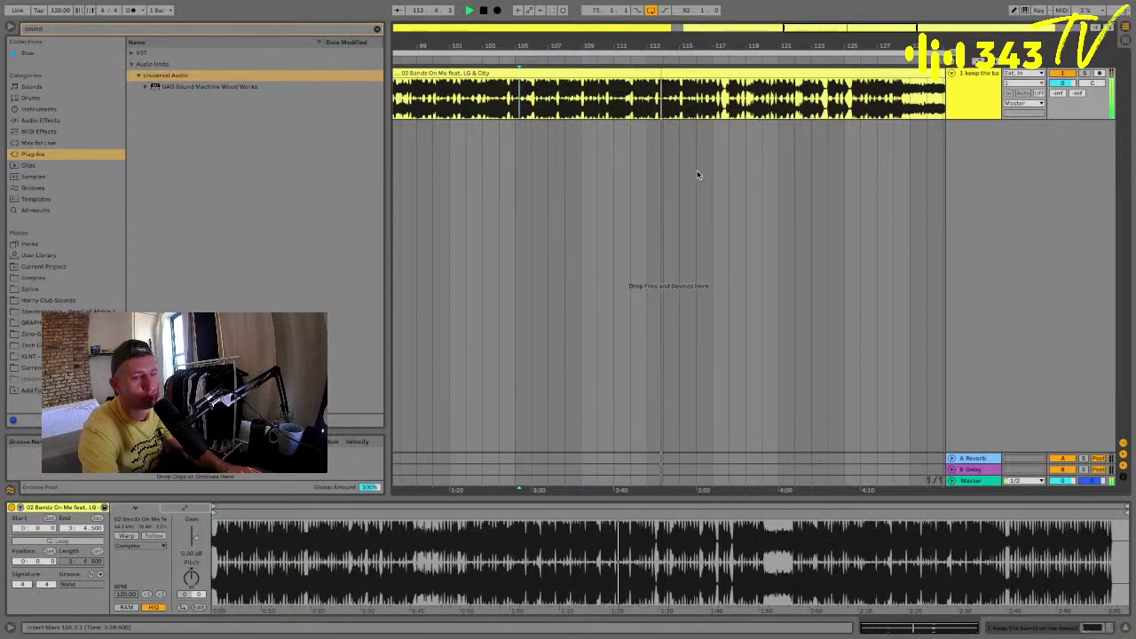
scroll(696, 175, "right", 2)
left_click_drag(576, 44, 572, 164)
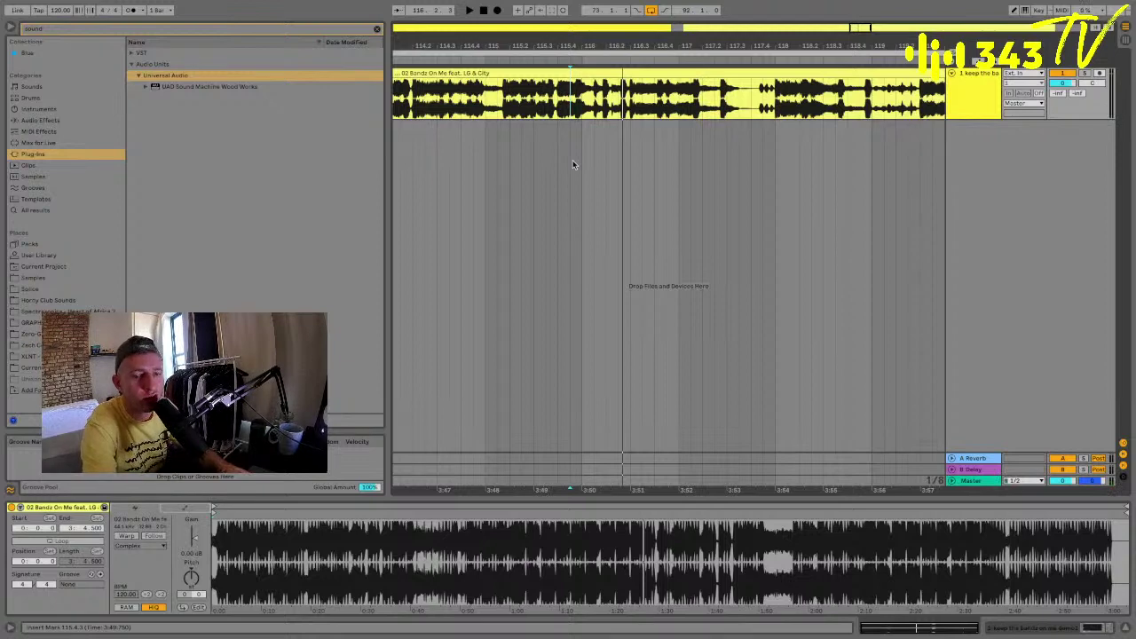
Delete both the demo clip and the finished song clip from the track.
left_click_drag(564, 43, 565, 41)
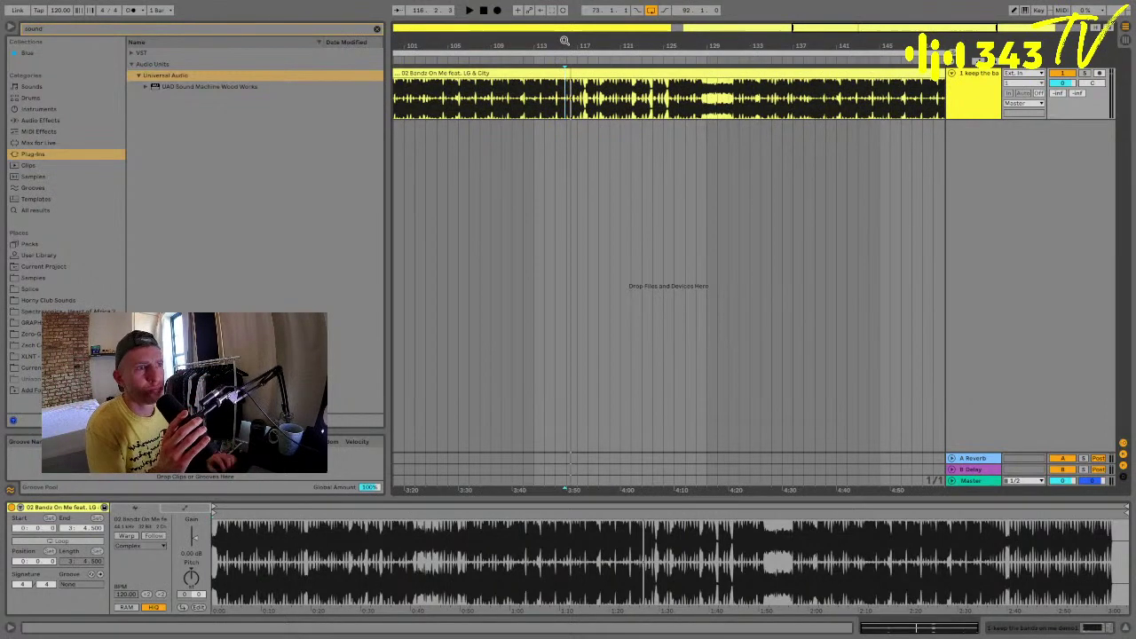
left_click_drag(550, 42, 756, 46)
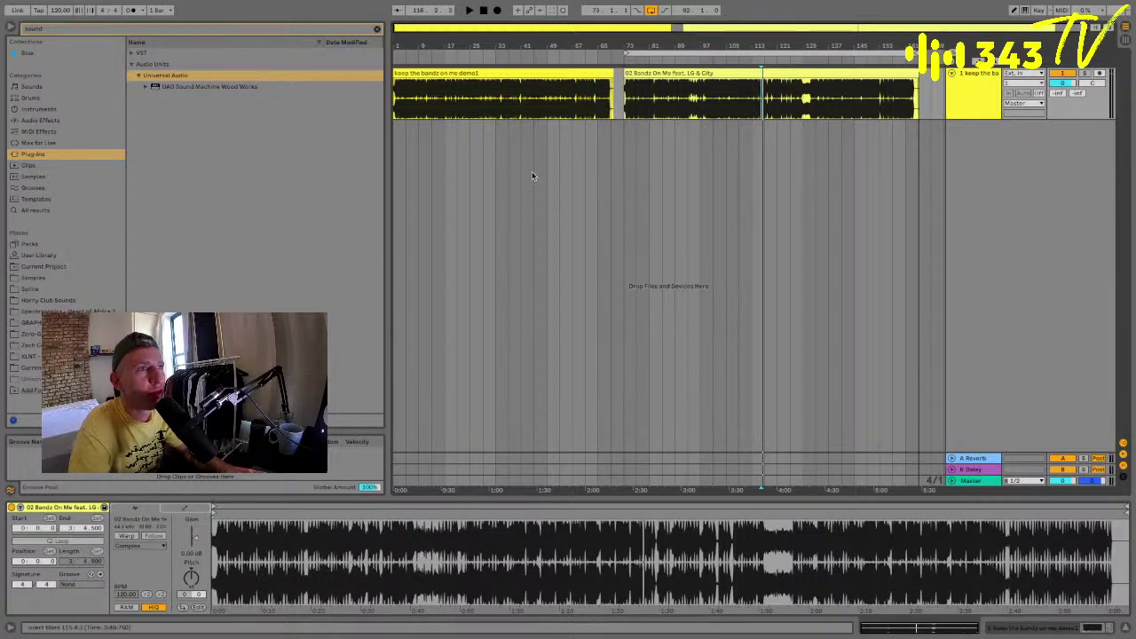
left_click(665, 73)
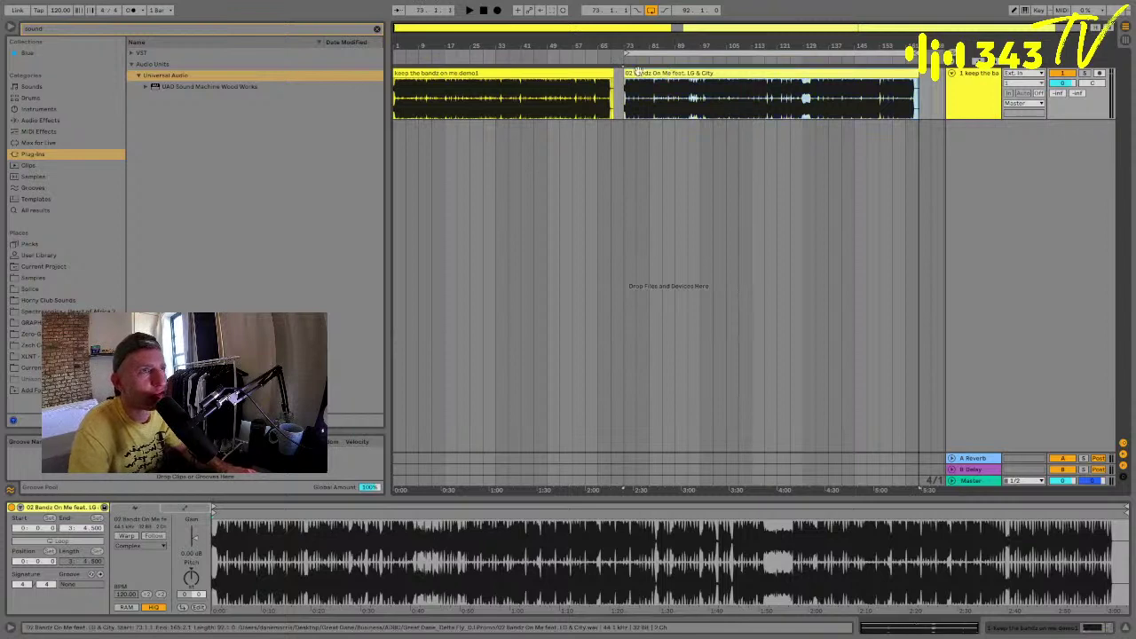
left_click(589, 75, "shift")
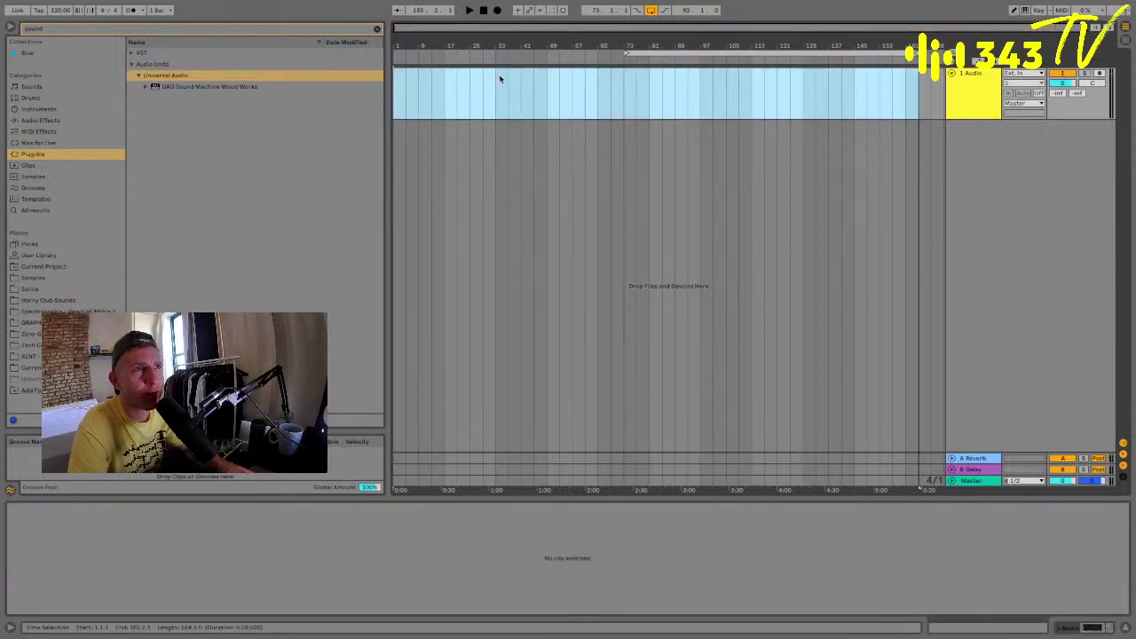
key("Delete")
Loop an empty 72-bar range on the audio track starting at bar 1.
left_click(404, 89)
left_click_drag(404, 90, 615, 83)
key("super+l")
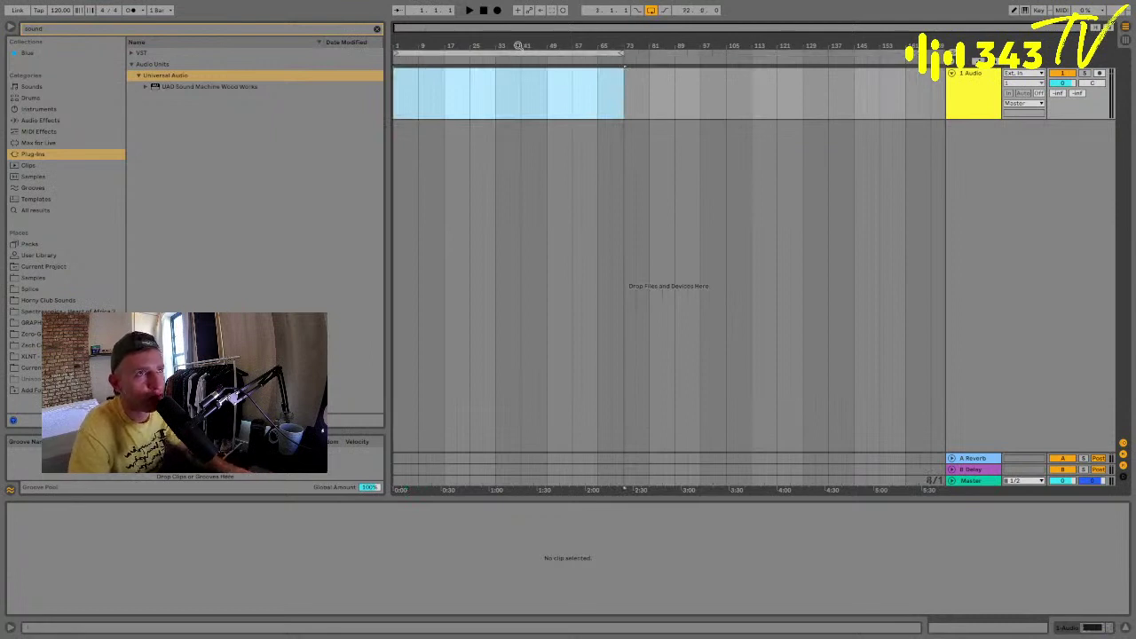
Set the audio input device to Universal Audio Thunderbolt in the audio preferences.
left_click_drag(482, 45, 482, 89)
left_click(974, 99)
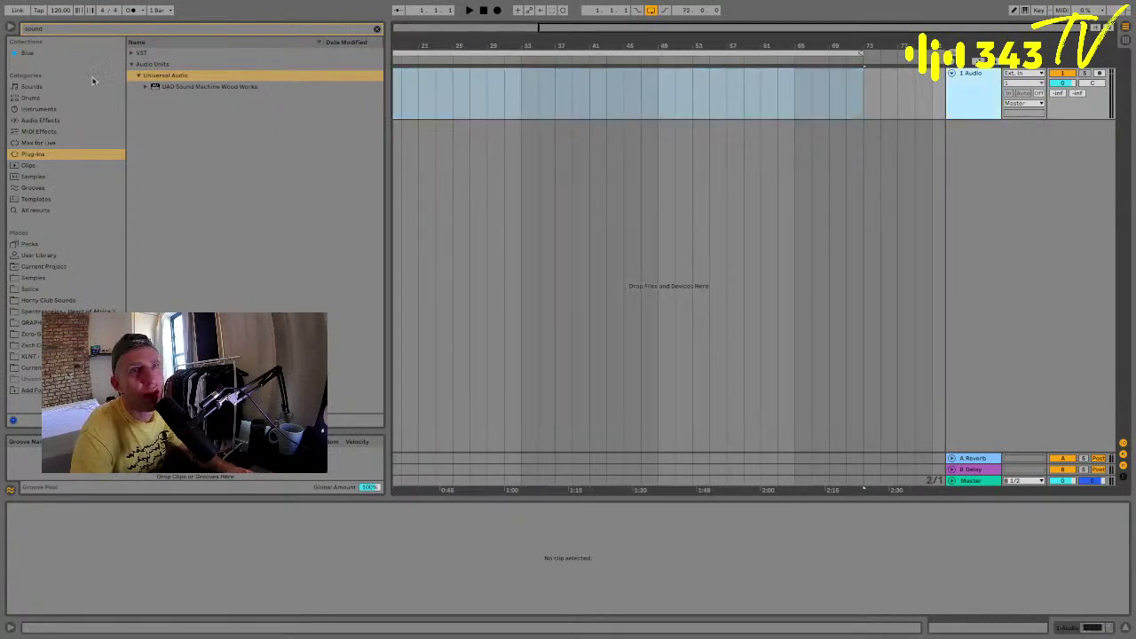
left_click(59, 29)
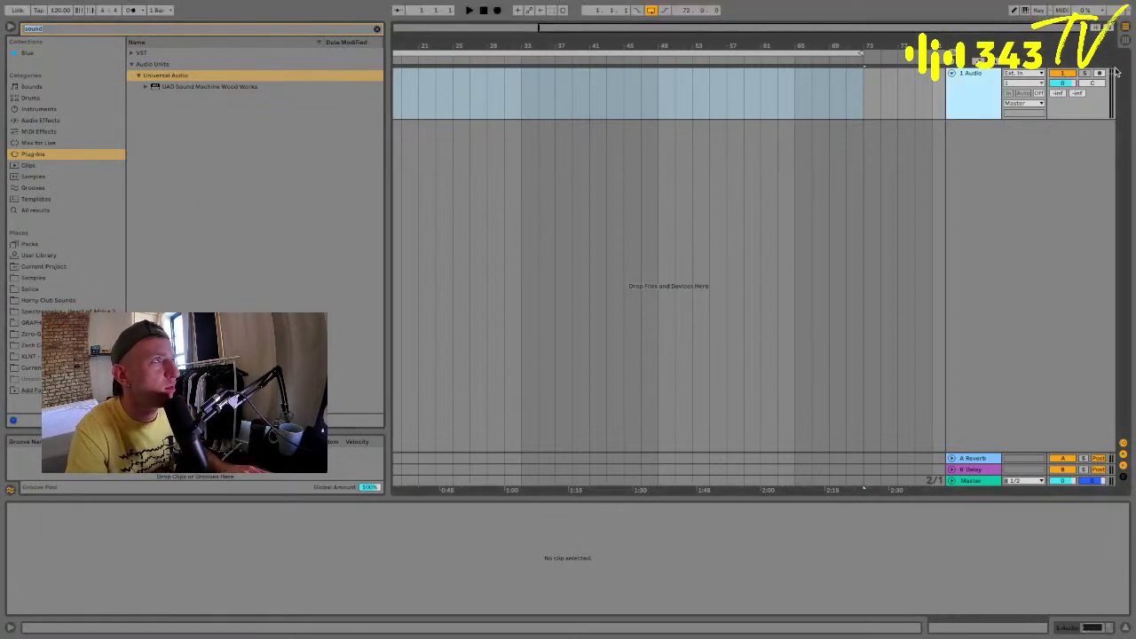
key("super+comma")
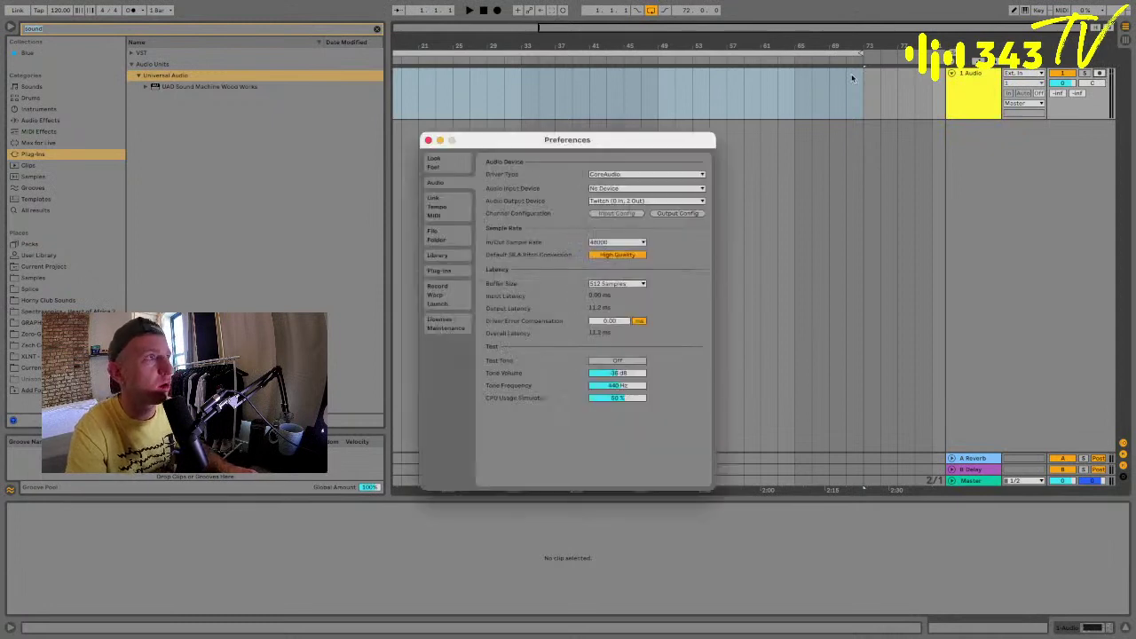
left_click(617, 189)
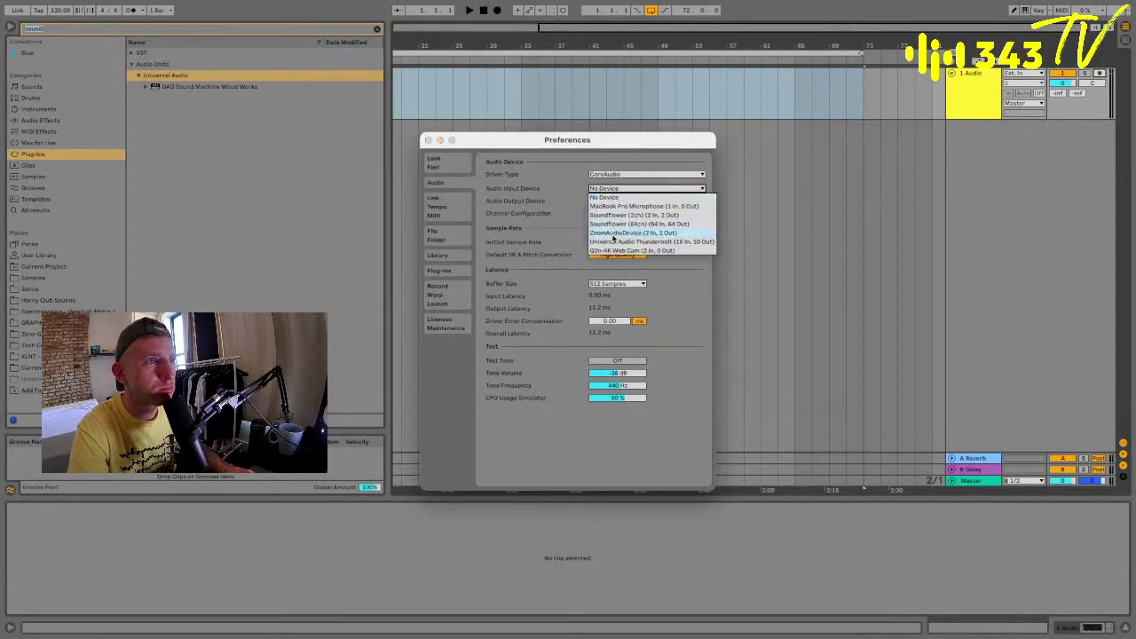
left_click(613, 243)
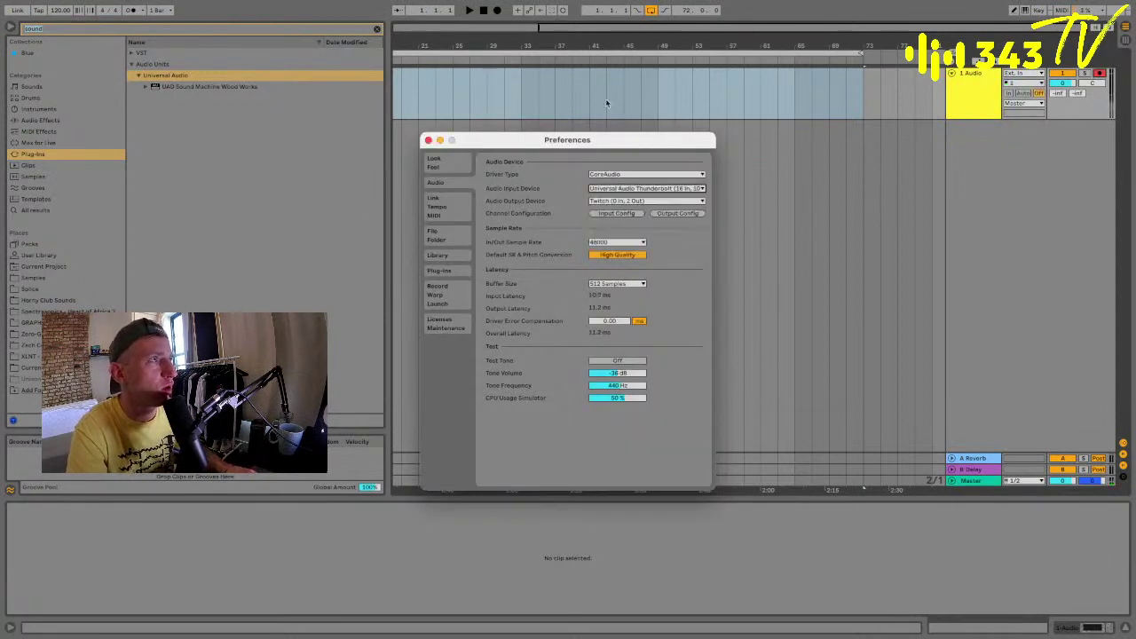
left_click(428, 140)
Insert a new MIDI track below the audio track.
key("super+2")
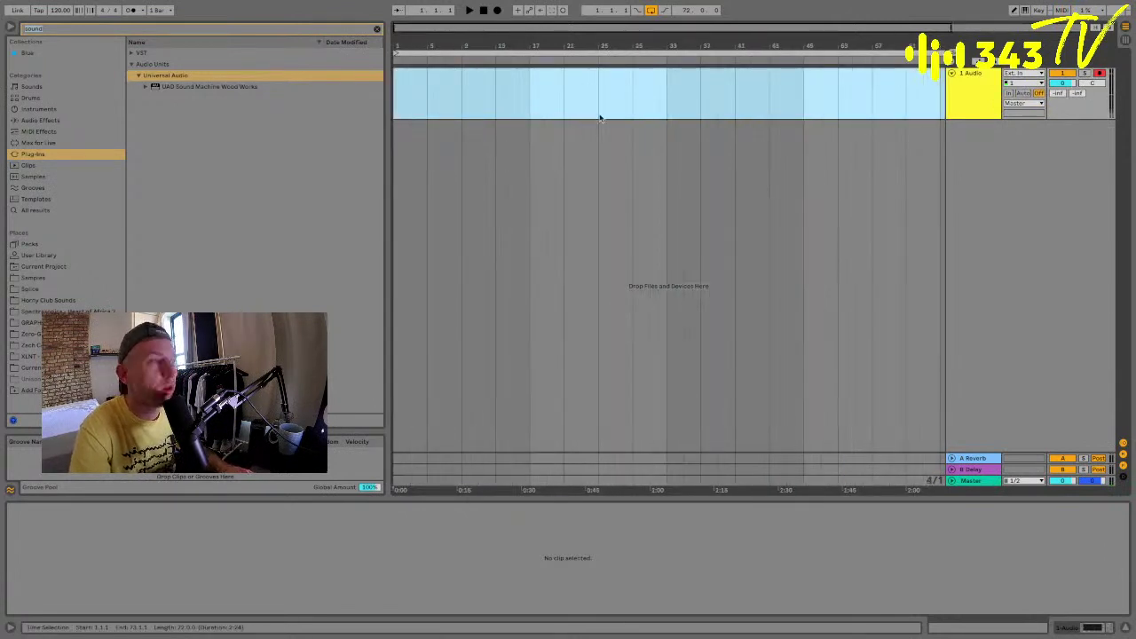
left_click(455, 139)
key("super+shift+t")
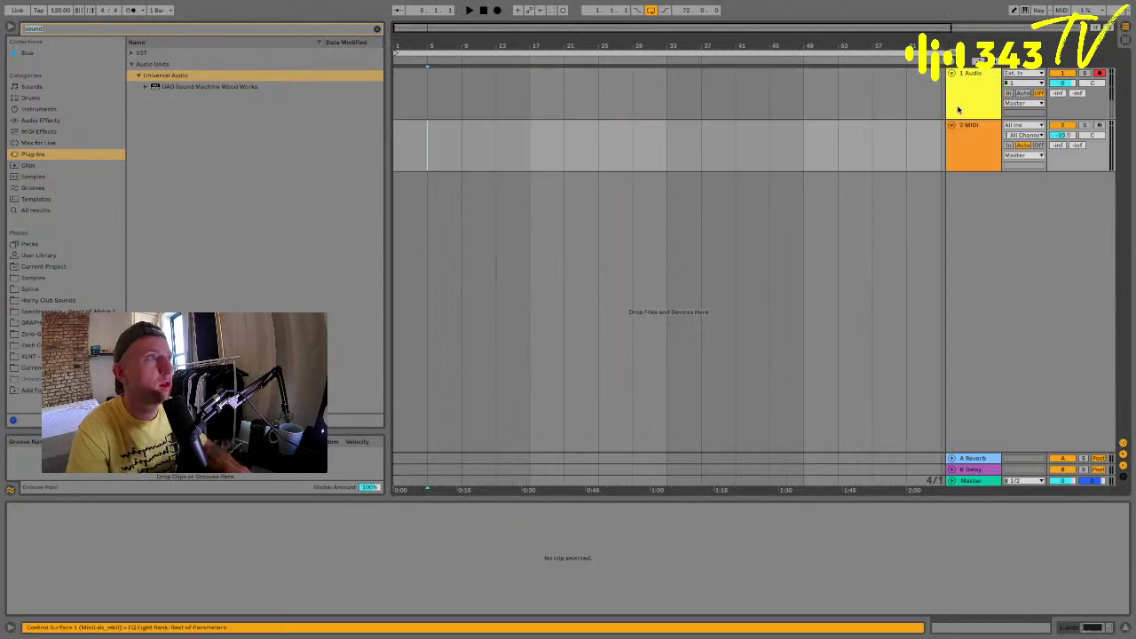
Search across all browser categories for "chord".
left_click(75, 28)
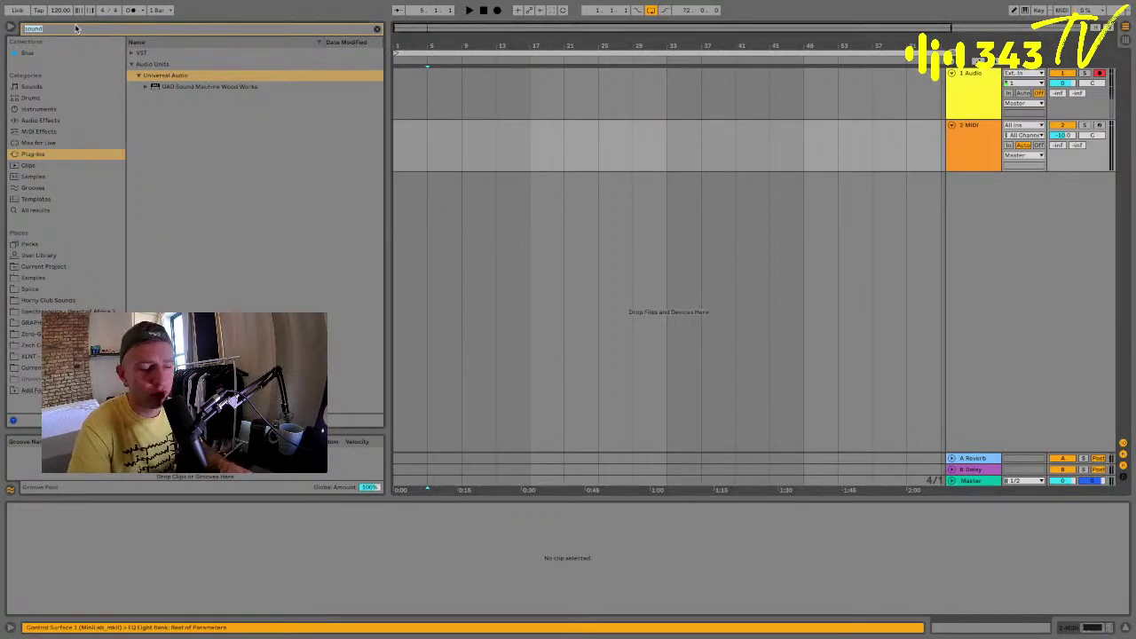
type("wave")
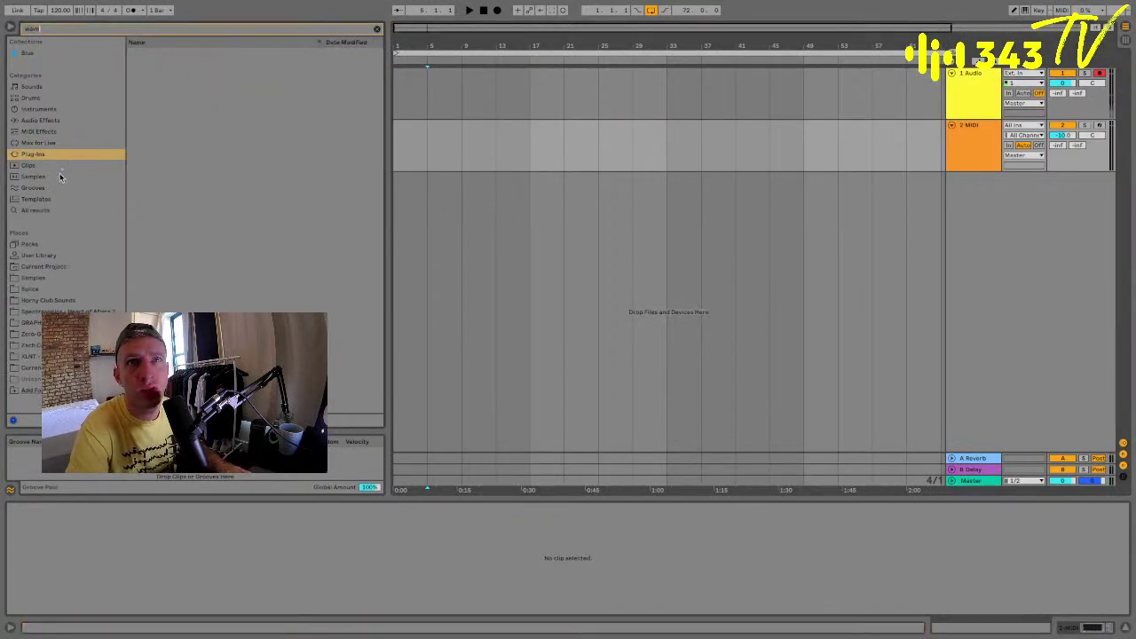
left_click(36, 209)
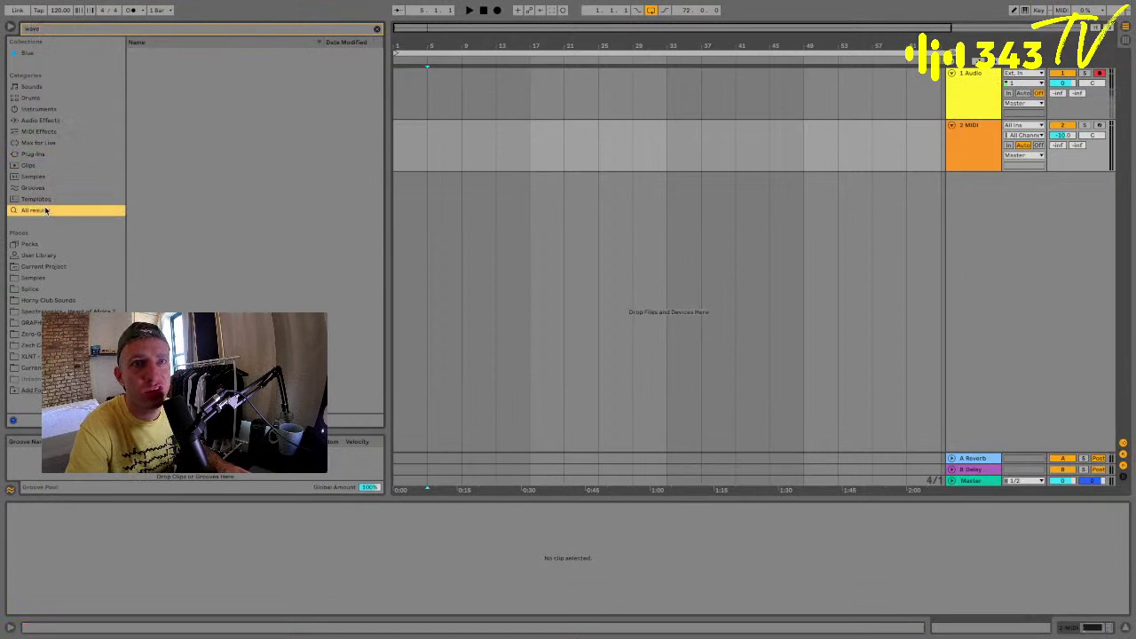
left_click(42, 30)
type("chord")
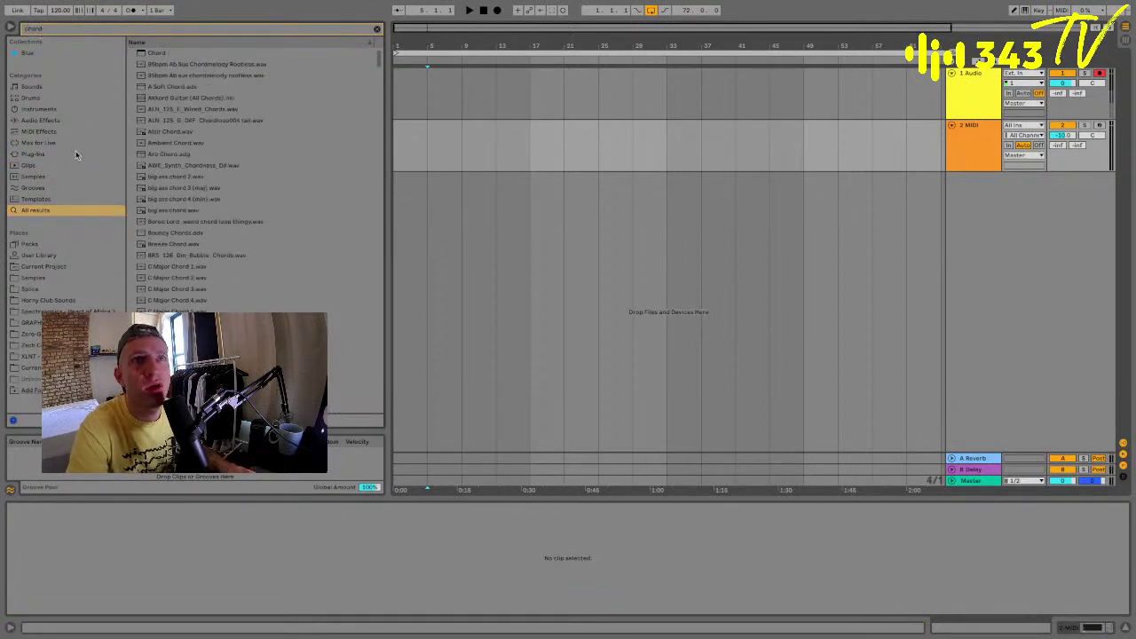
Audition several MIDI Chord Progression files among the search results, ending with number 48 in Dm at 150 BPM.
scroll(139, 222, "down", 15)
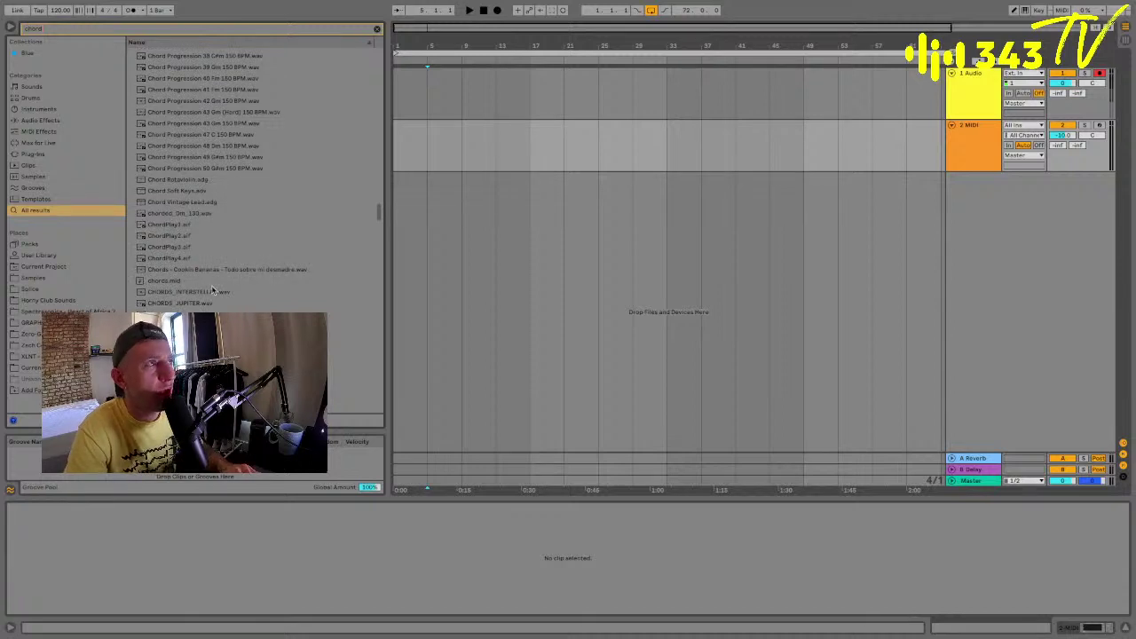
scroll(213, 289, "down", 10)
scroll(213, 289, "down", 12)
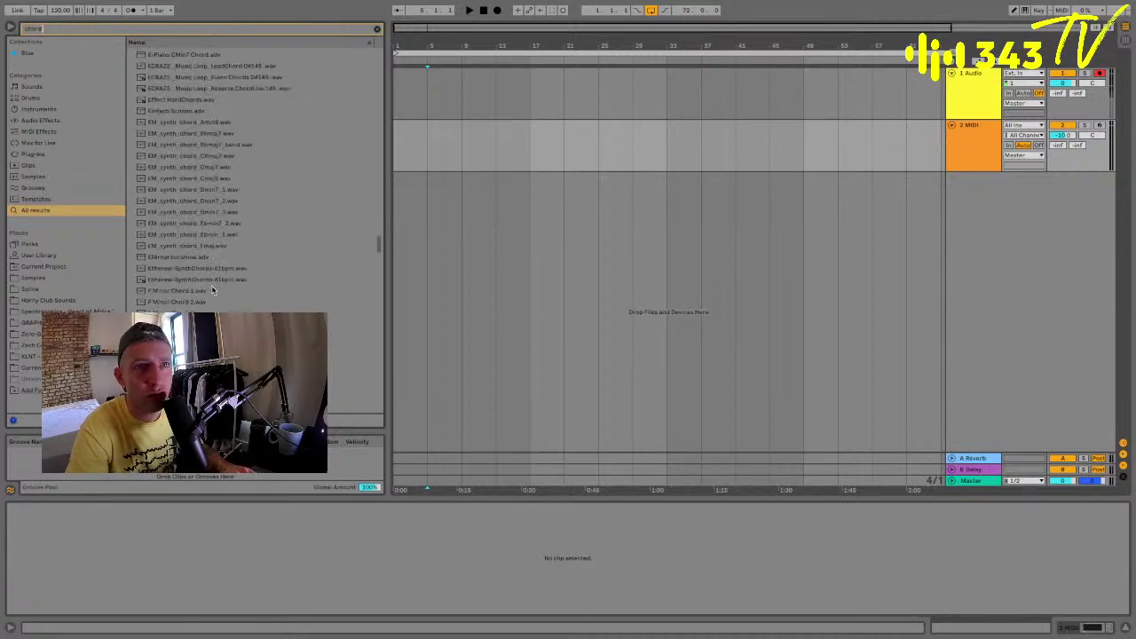
scroll(213, 290, "down", 10)
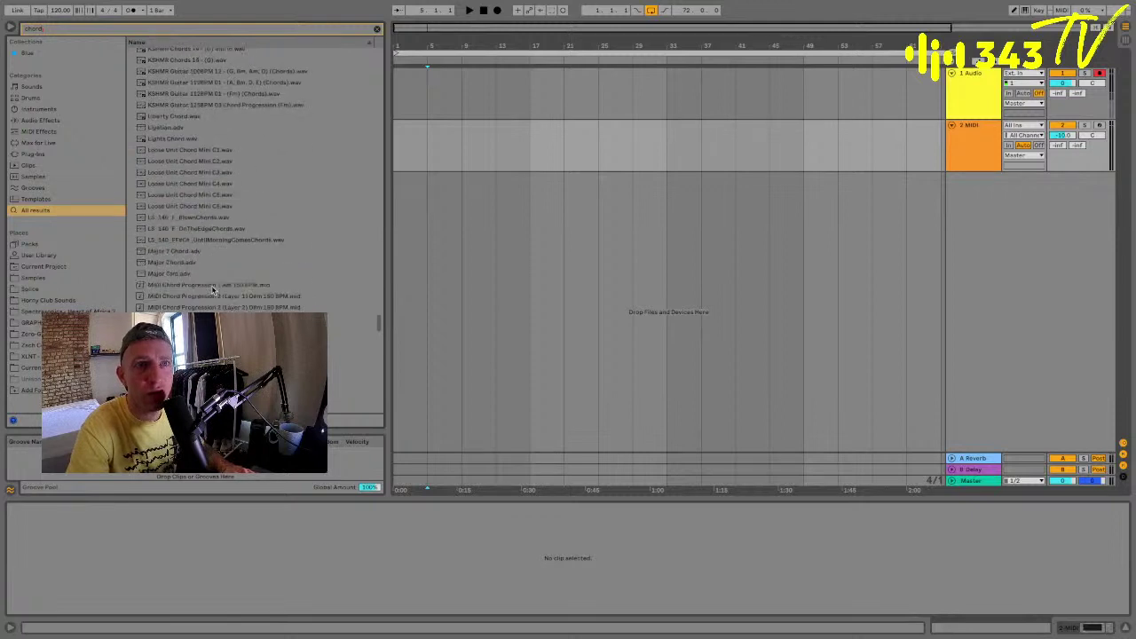
left_click(211, 289)
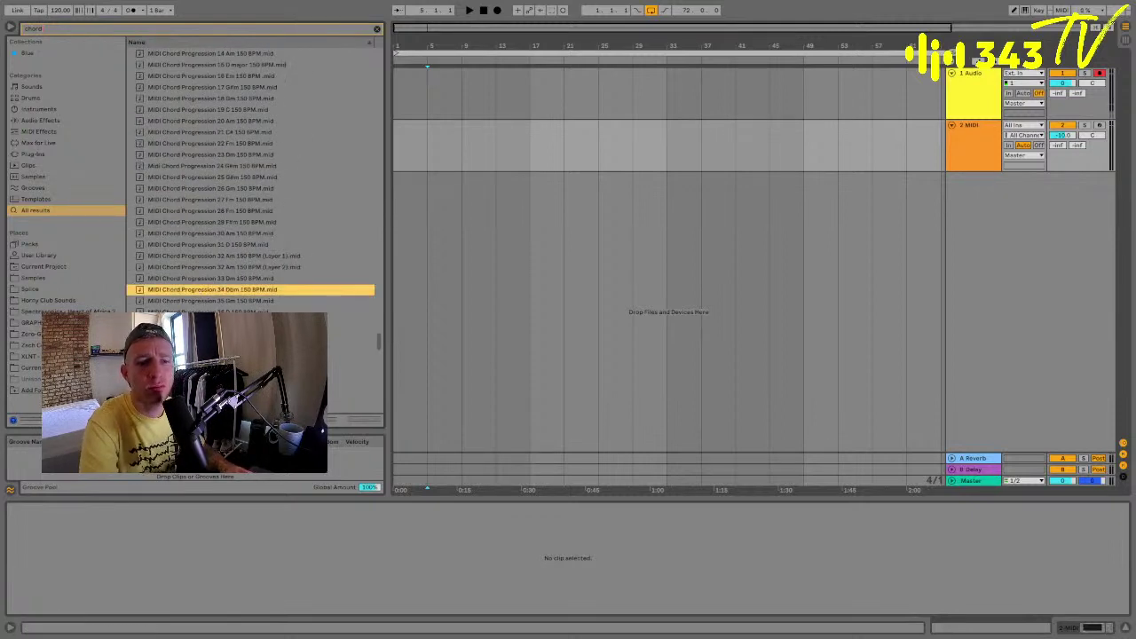
left_click(189, 301)
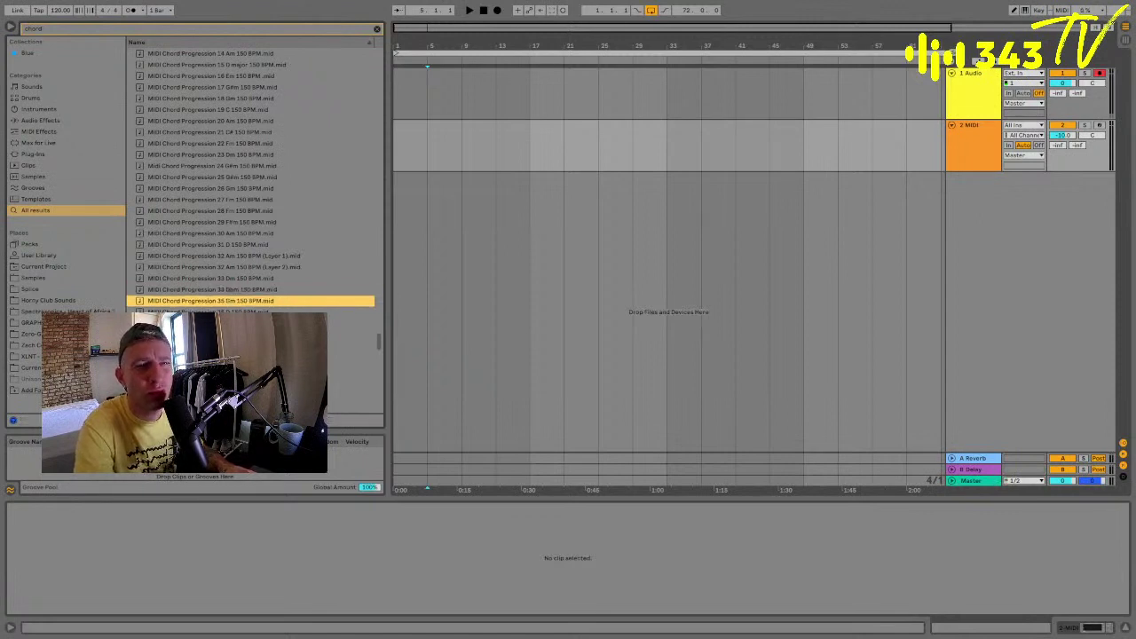
scroll(189, 301, "down", 8)
left_click(189, 301)
left_click(190, 177)
left_click(192, 166)
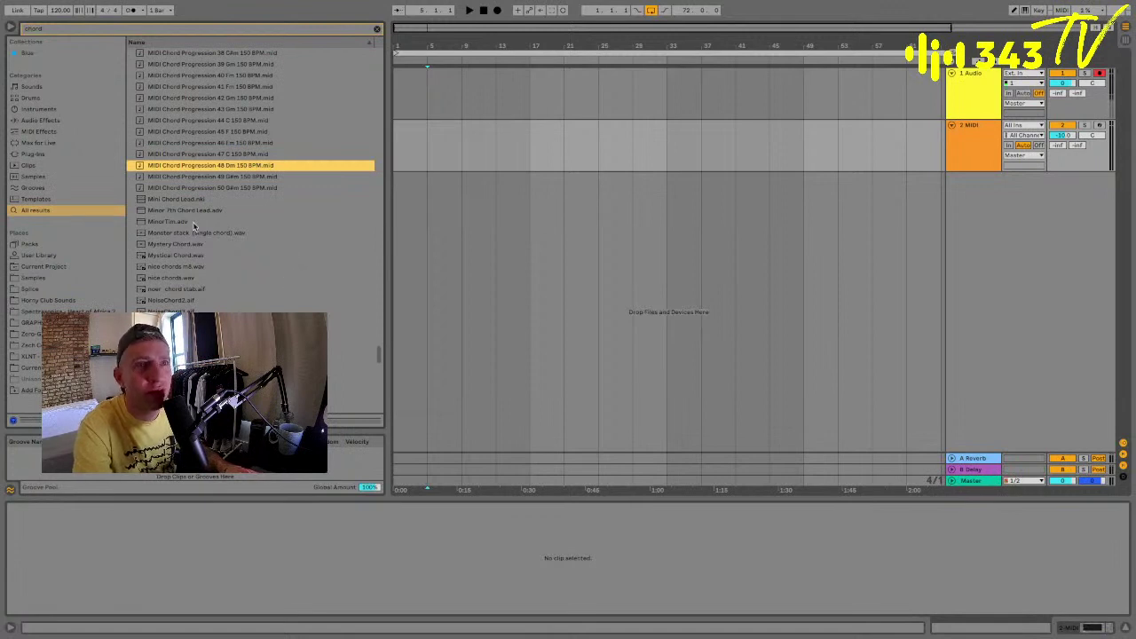
Place MIDI Chord Progression 48 Dm 150 BPM.mid at bar 1 of the MIDI track and loop its four bars.
left_click_drag(176, 167, 407, 129)
key("ctrl+l")
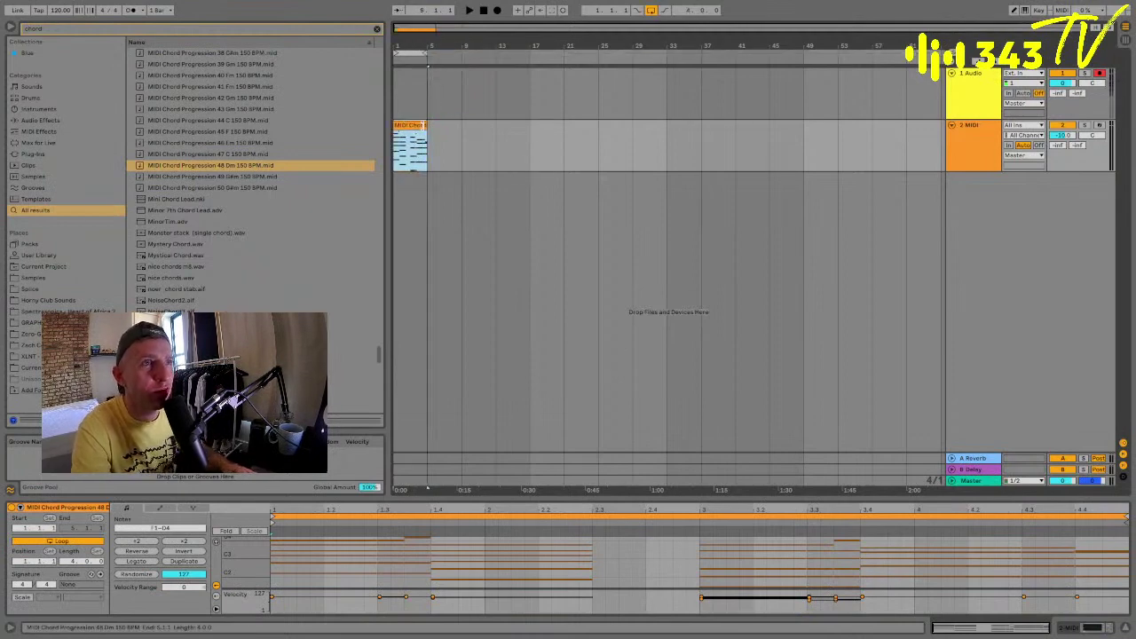
key("plus")
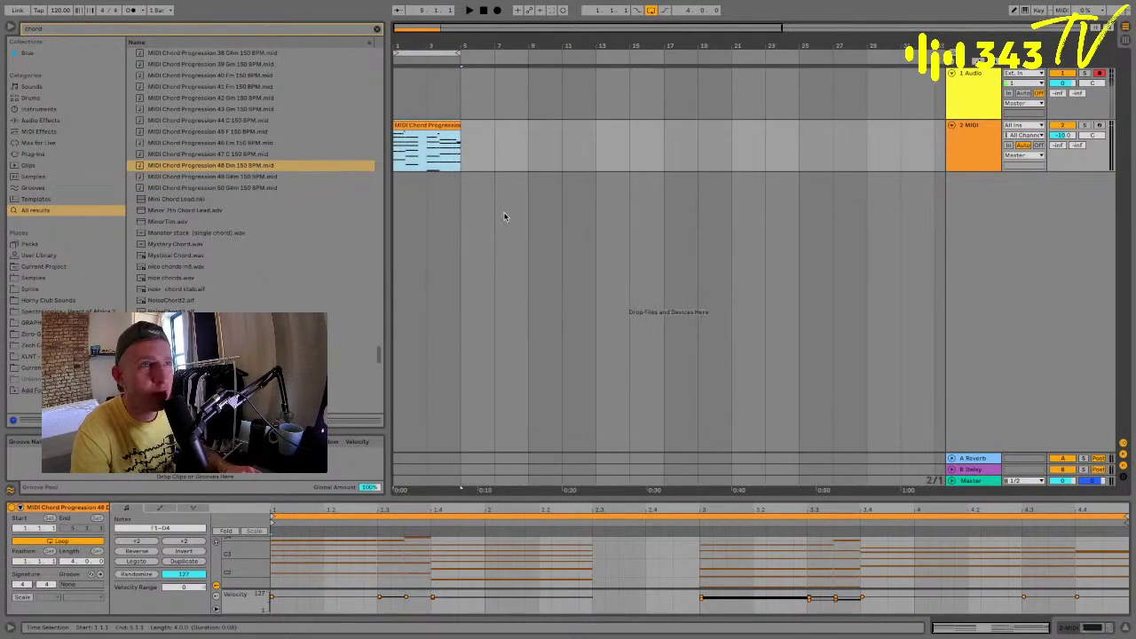
key("ctrl+1")
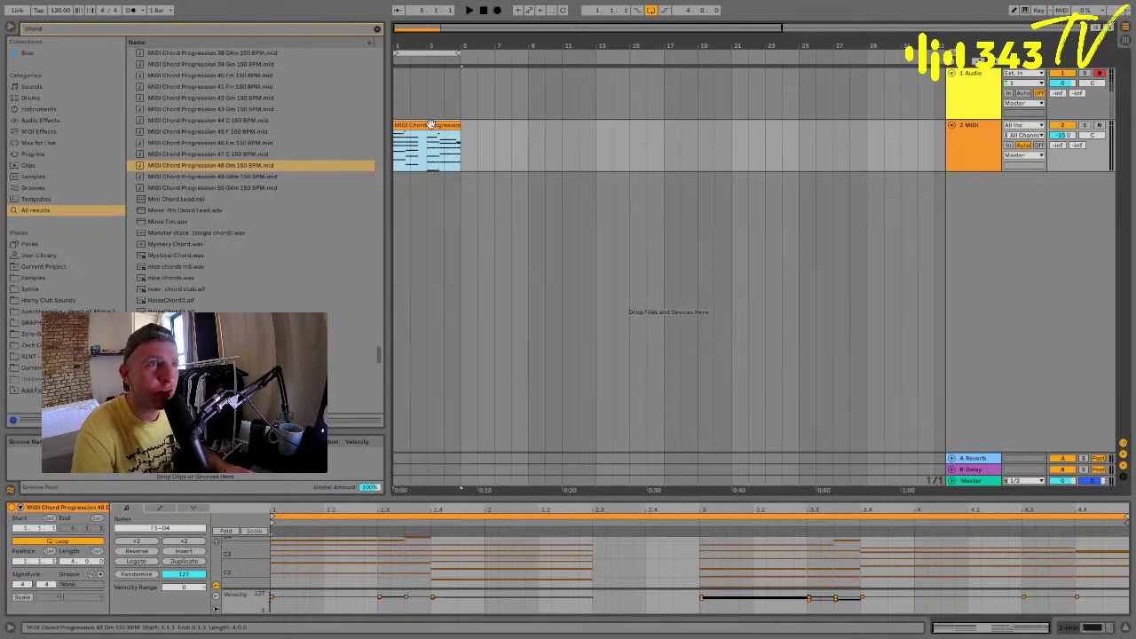
Duplicate the chord clip three times in a row and extend the loop over all 16 bars.
key("ctrl+d")
key("ctrl+d")
key("ctrl+d")
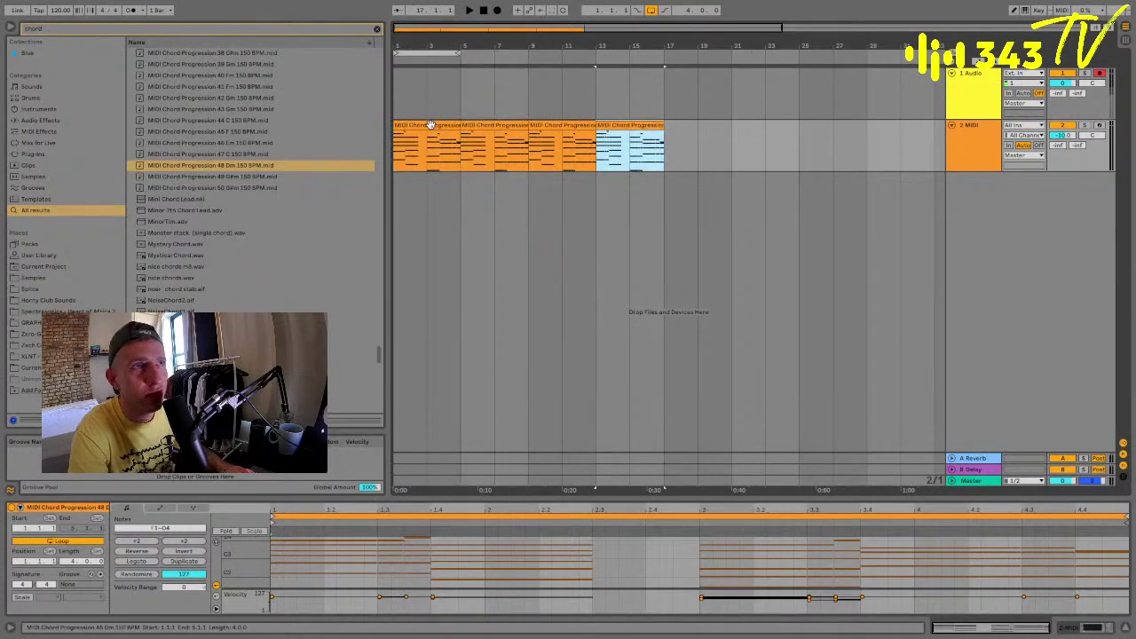
key("ctrl+a")
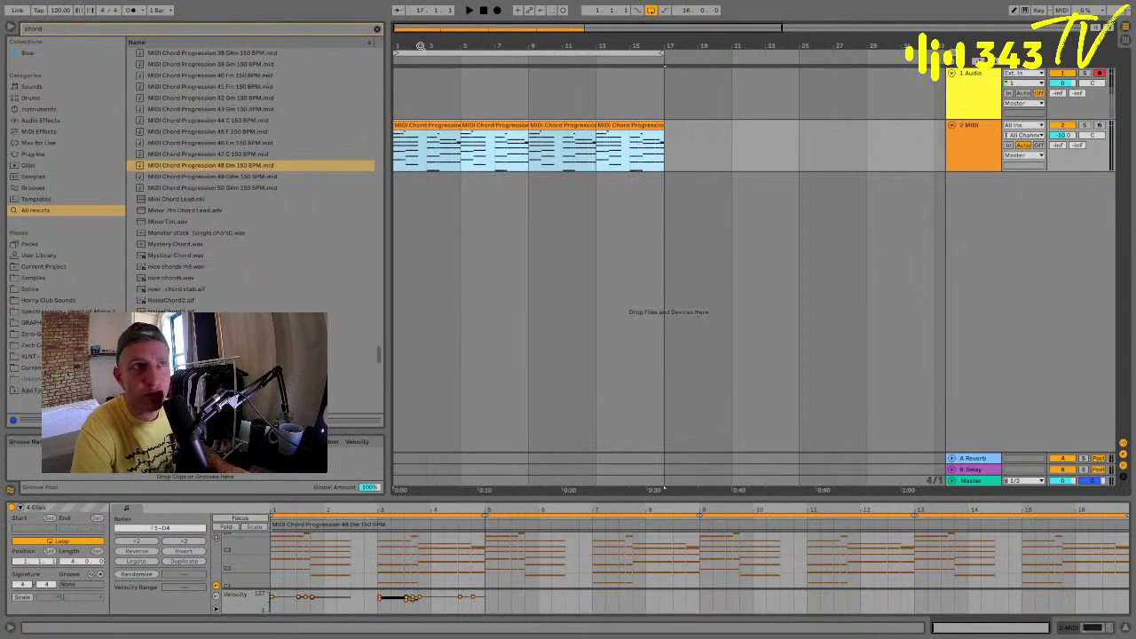
scroll(499, 173, "up", 2, "ctrl")
scroll(499, 173, "left", 1)
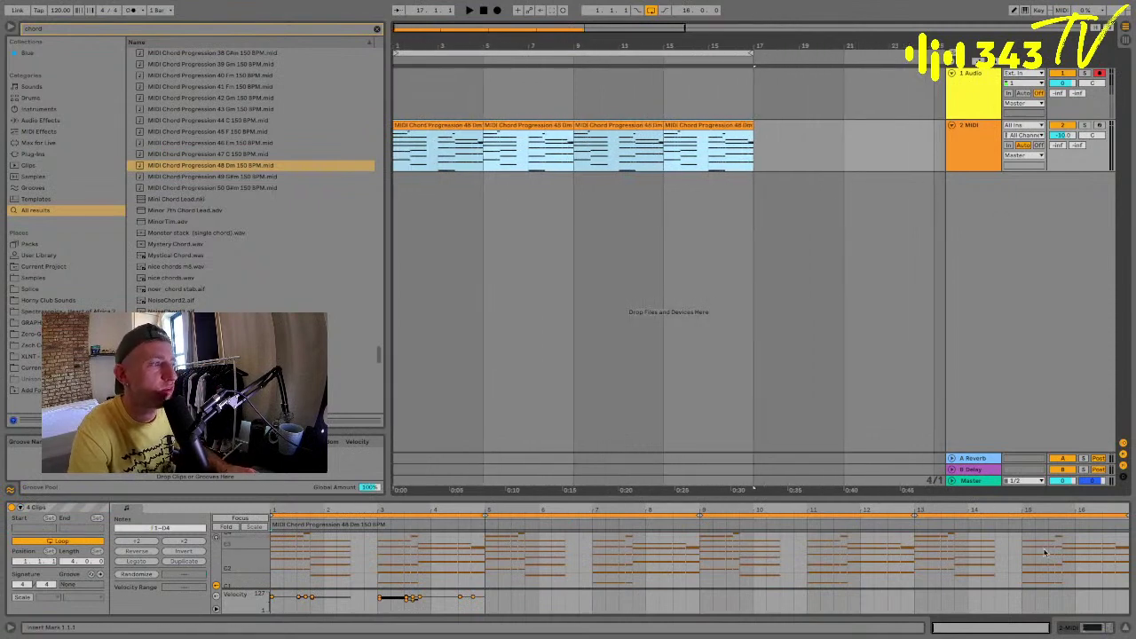
Search the instruments for "wave" and load Wavetable ahead of the EQ Eight on the MIDI track.
left_click(1088, 623)
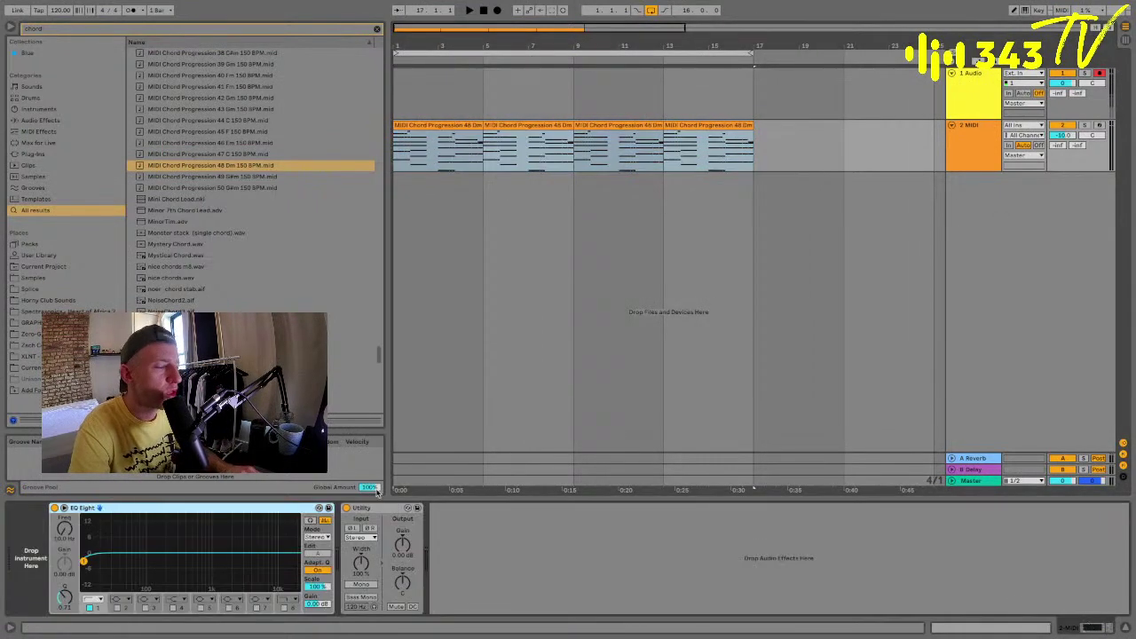
left_click(59, 30)
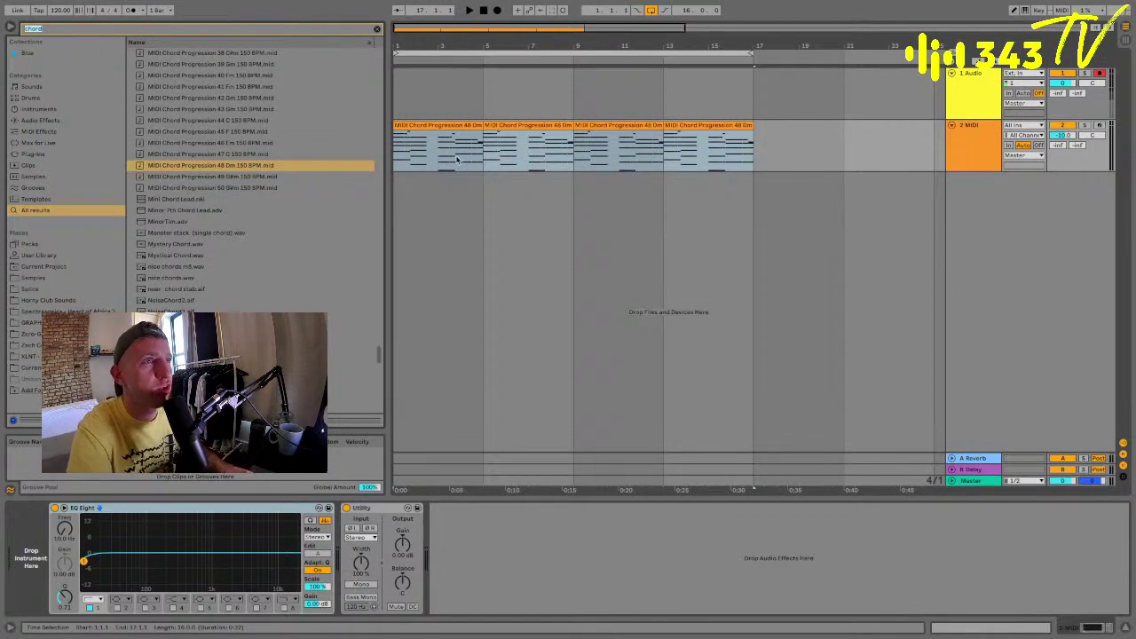
left_click(442, 129)
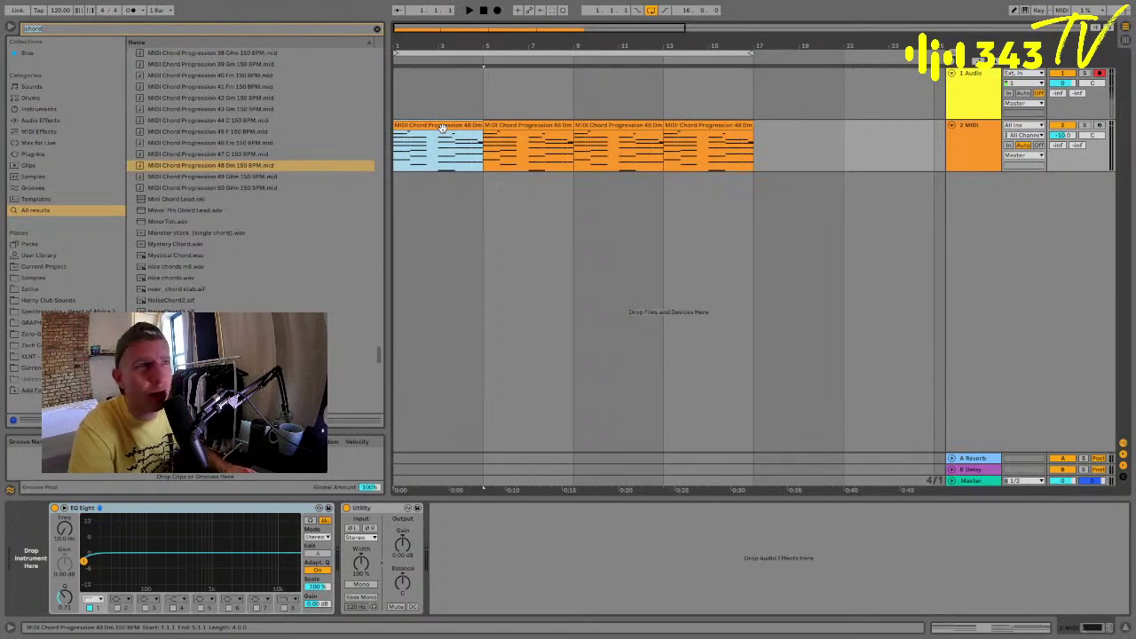
mouse_move(81, 4)
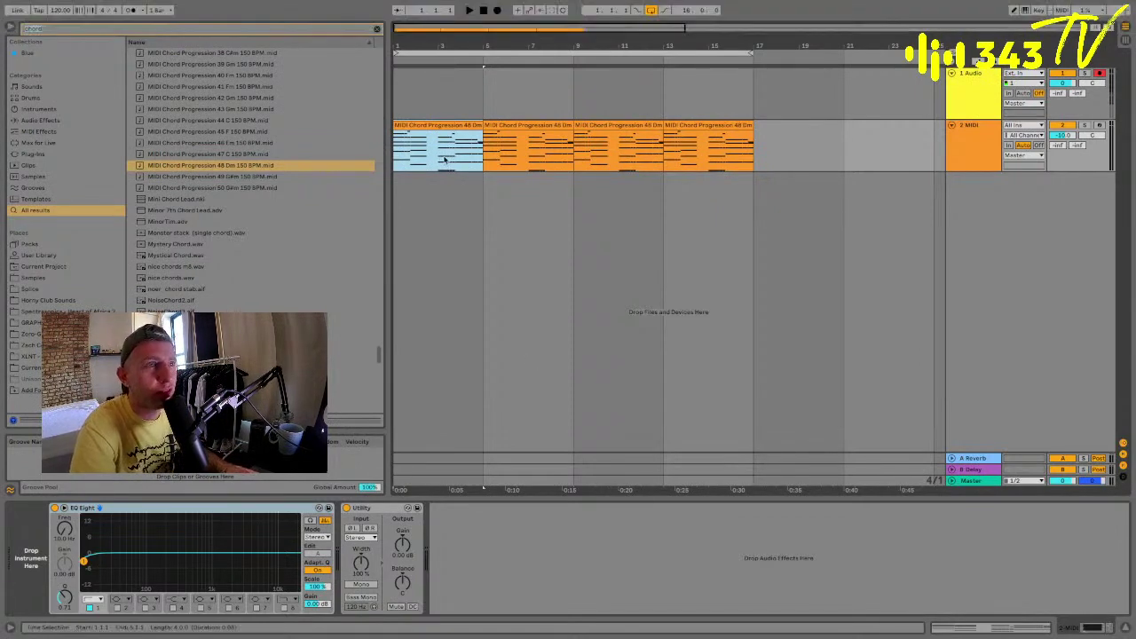
left_click(987, 151)
left_click(128, 29)
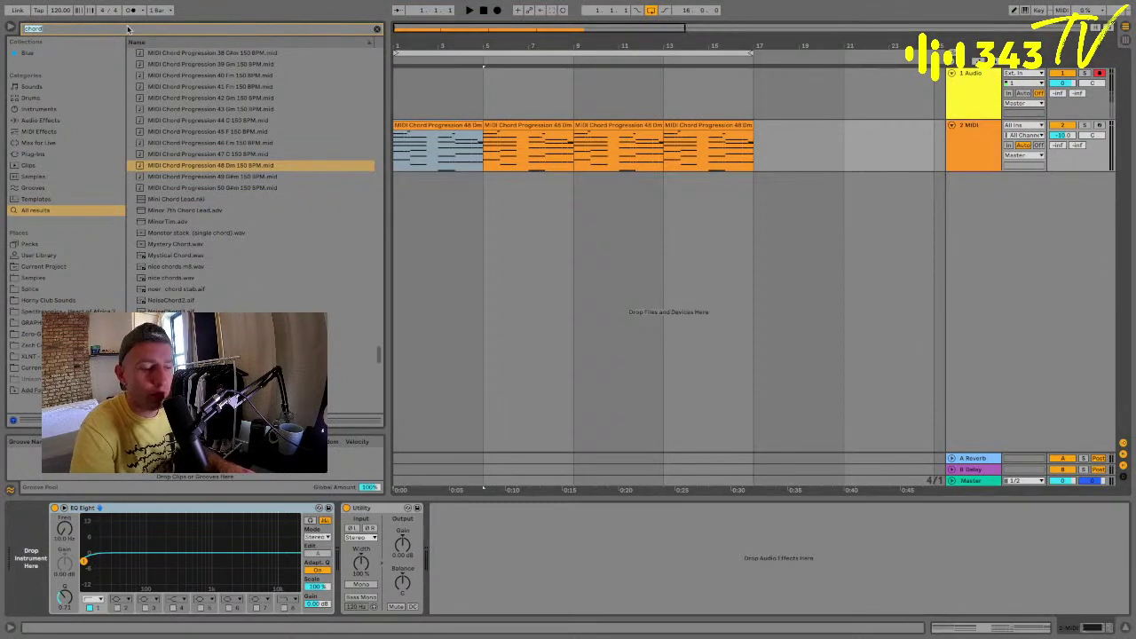
type("wav")
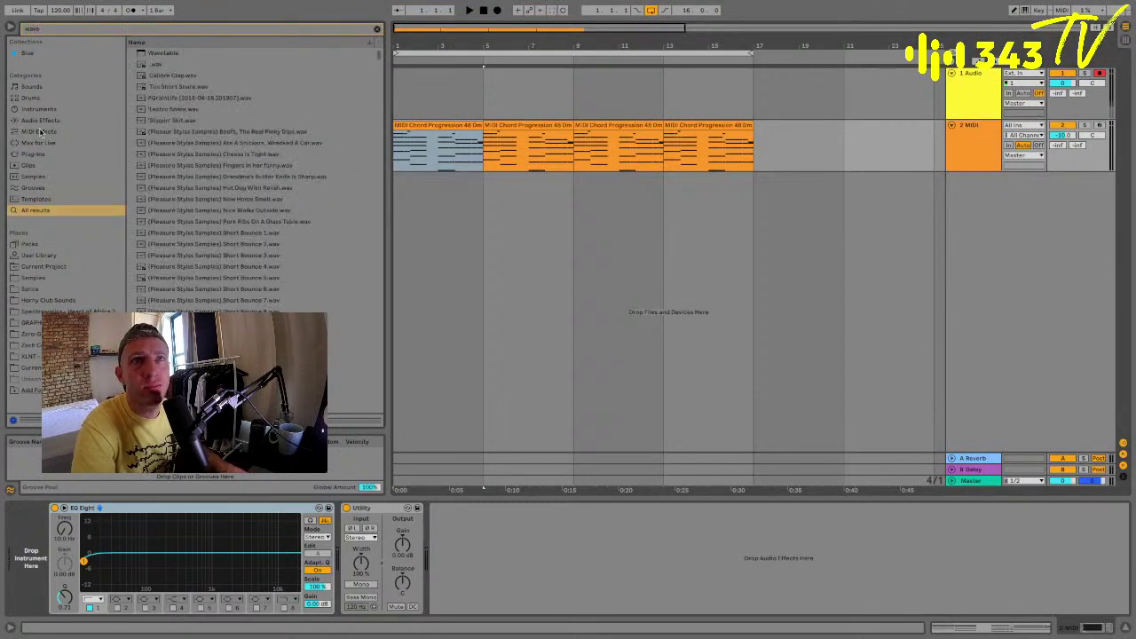
left_click(39, 108)
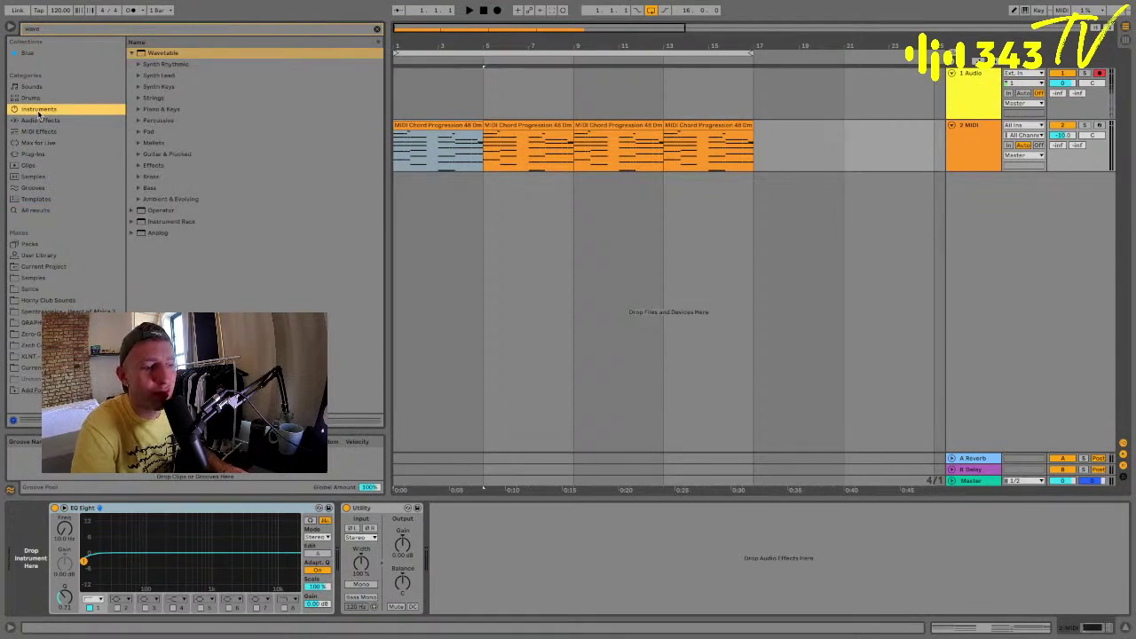
double_click(159, 53)
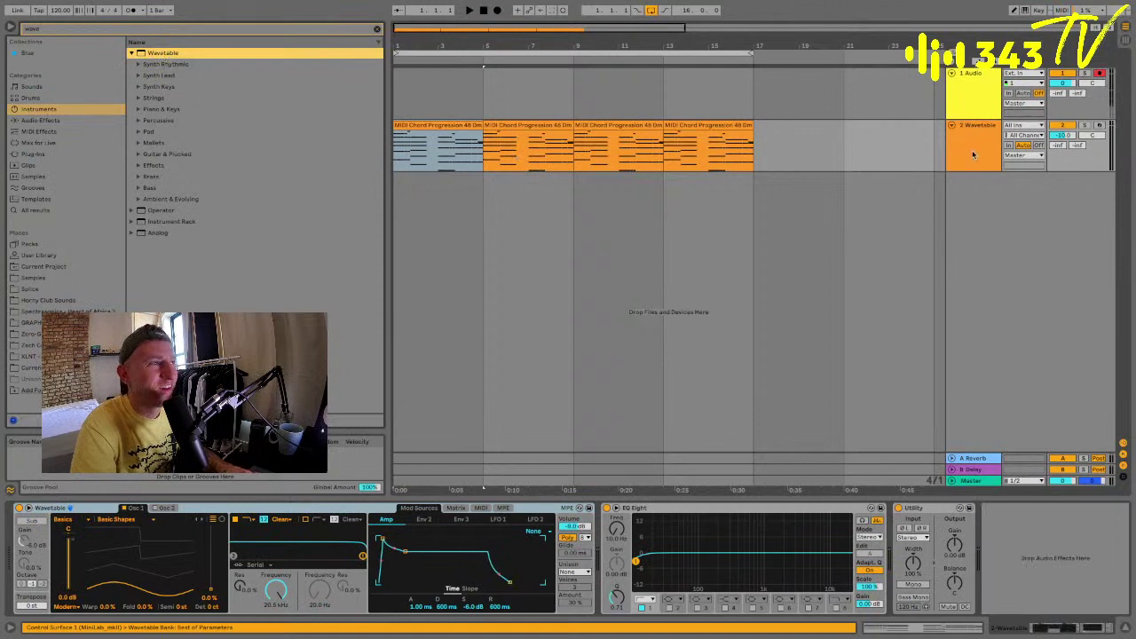
Solo the Wavetable track, briefly play its chords from the start, and place the insert marker at 1.1.1 on the audio track.
left_click(1083, 127)
left_click(984, 136)
key("space")
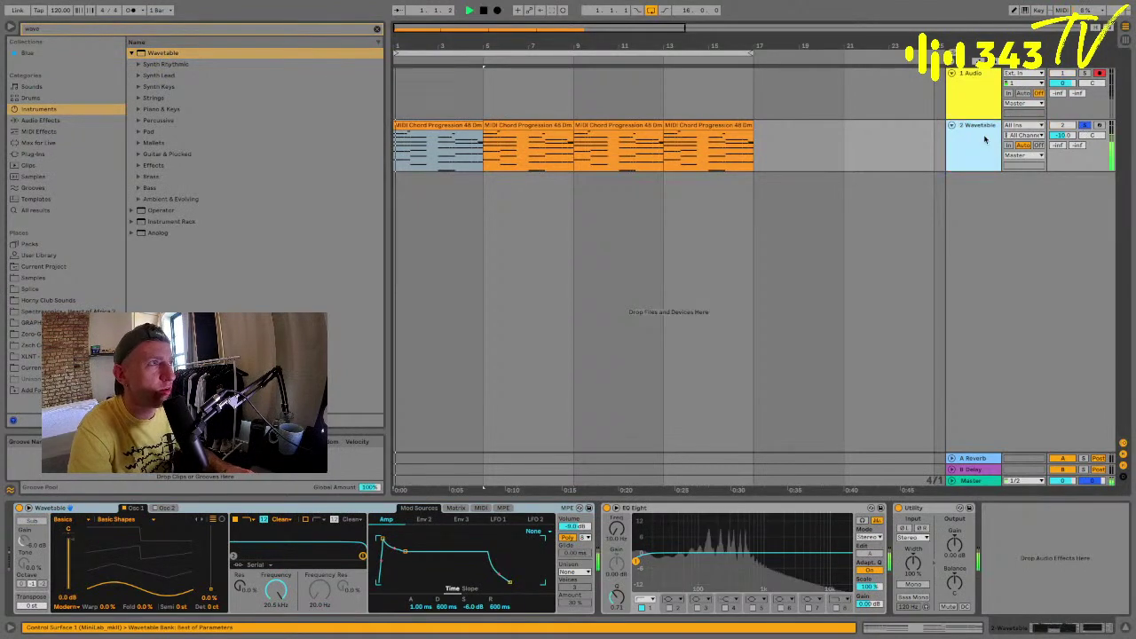
left_click(989, 103)
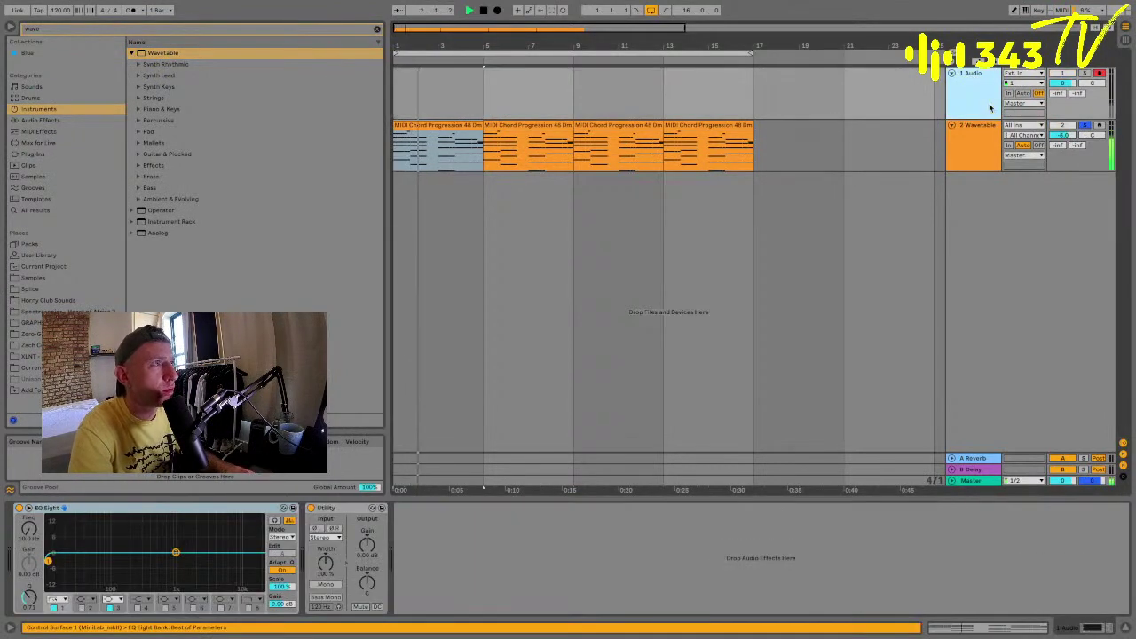
key("space")
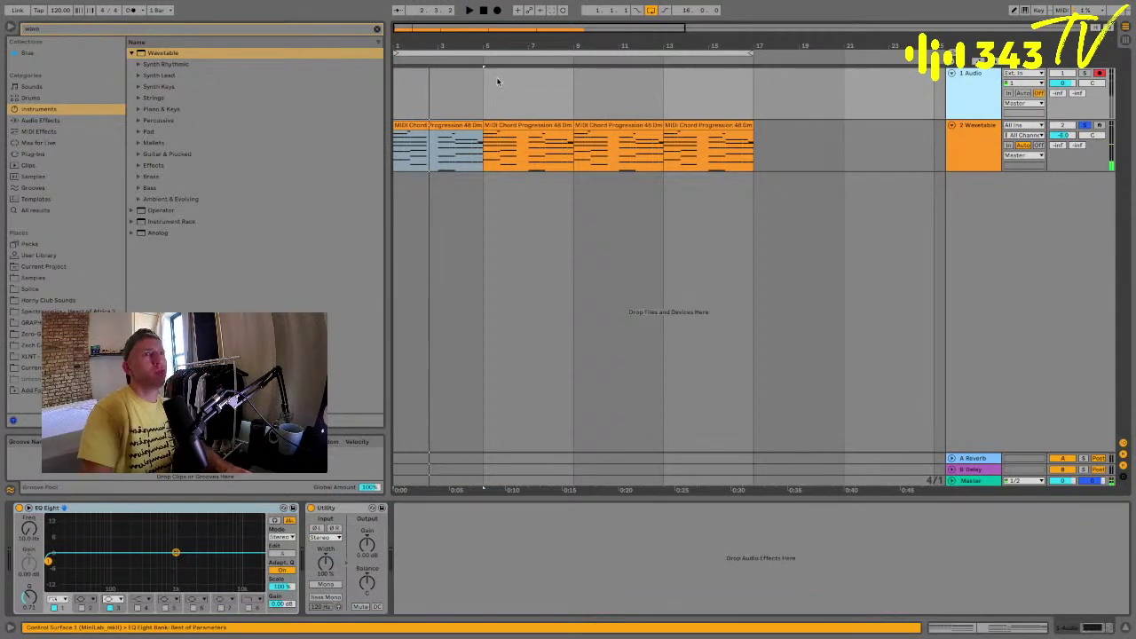
left_click(406, 94)
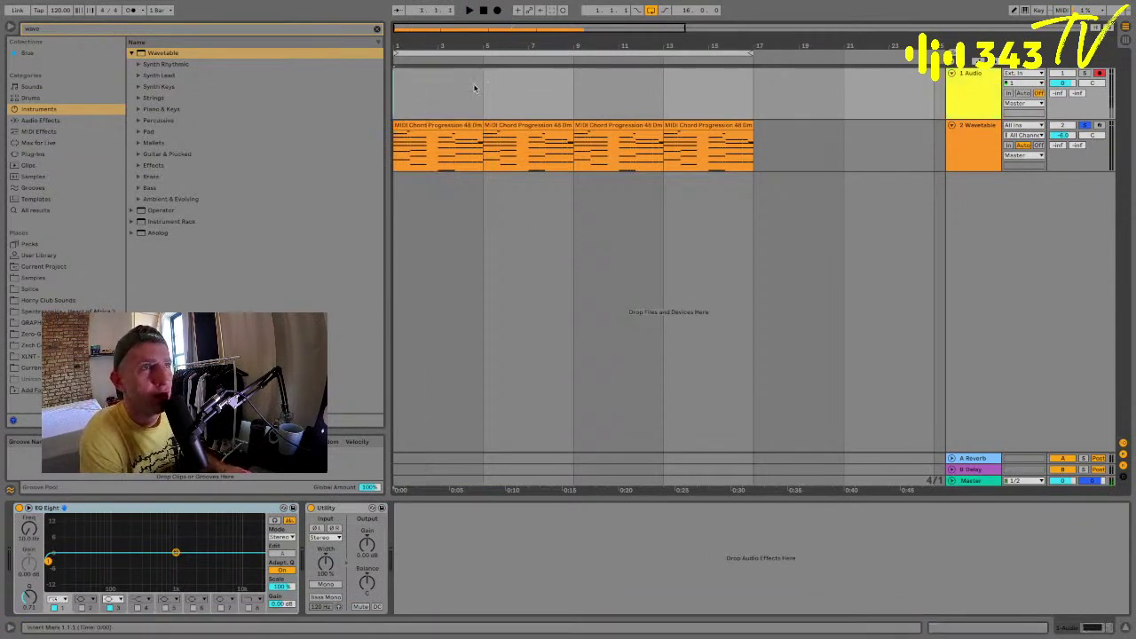
Record eight bars of audio over the chord progression from bar 1 on the audio track.
left_click(498, 10)
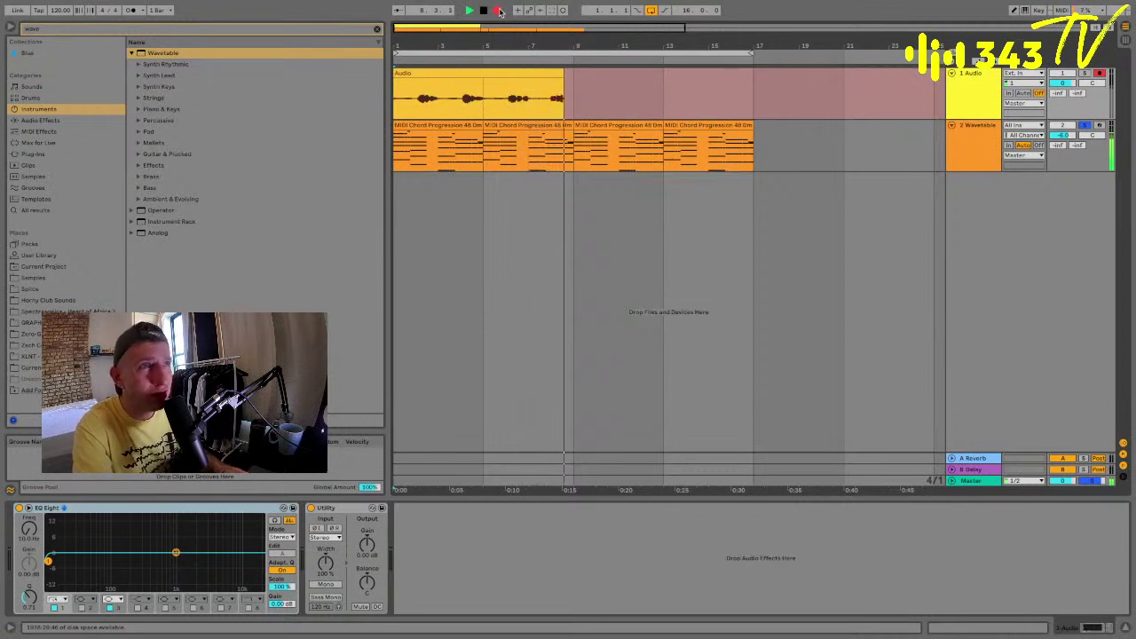
key("space")
left_click(528, 76)
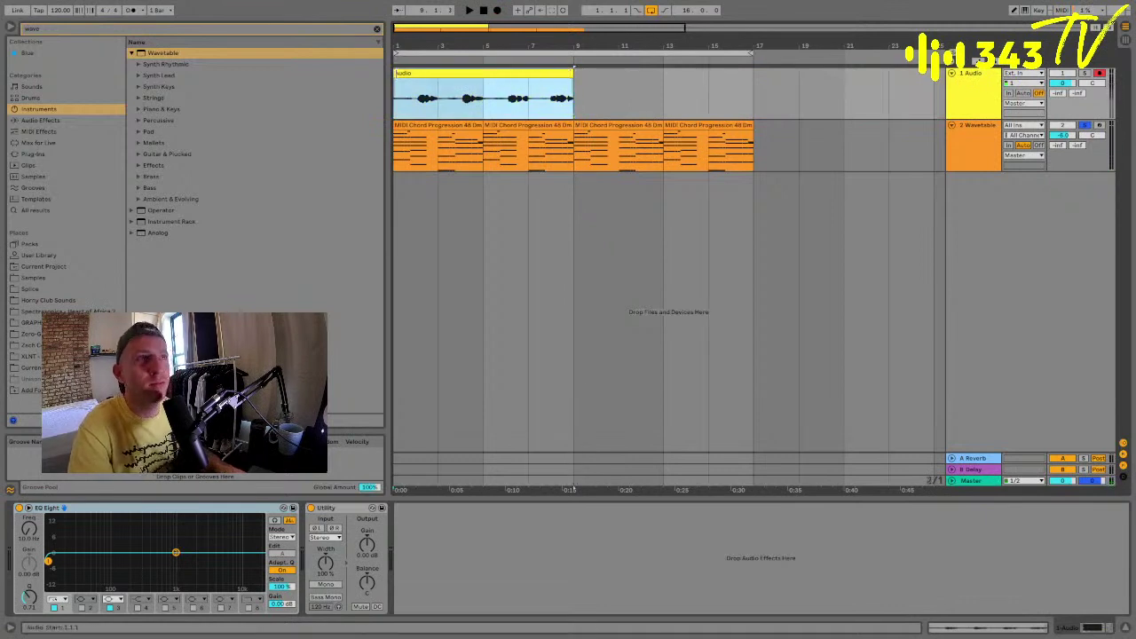
Split the audio recording into one-bar sections and delete bars 1, 3, 5 and 7.
left_click_drag(396, 89, 610, 103)
left_click(475, 95)
key("plus")
key("Delete")
key("Delete")
key("Delete")
left_click_drag(466, 31, 457, 11)
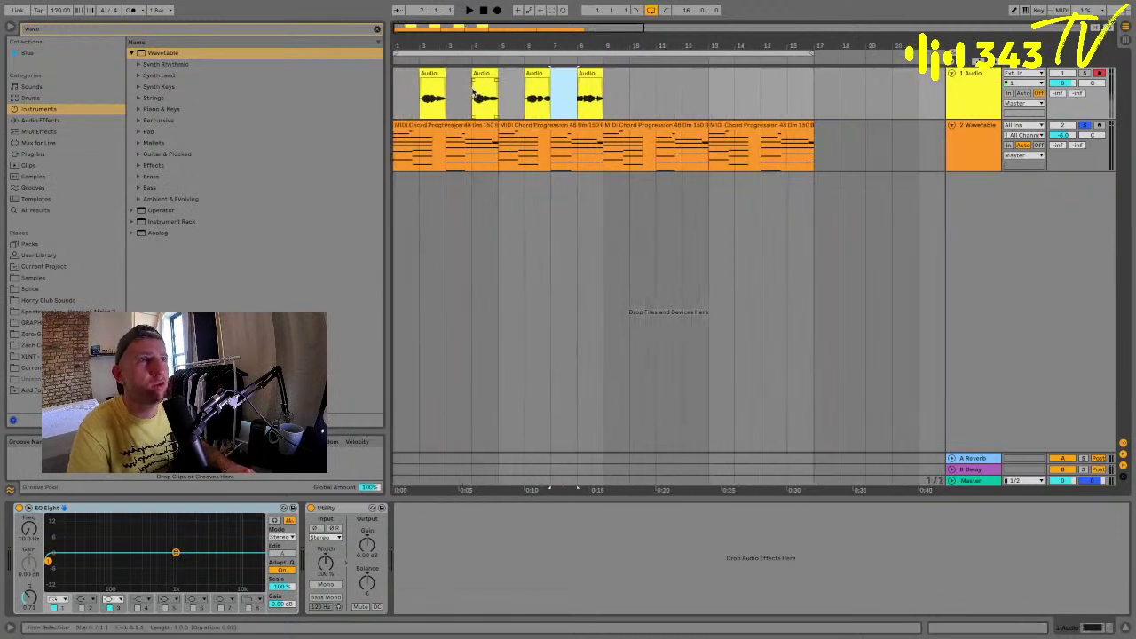
Unsolo the Wavetable track and play the chopped recording with the chords from bar 2.
left_click(431, 72)
key("super+space")
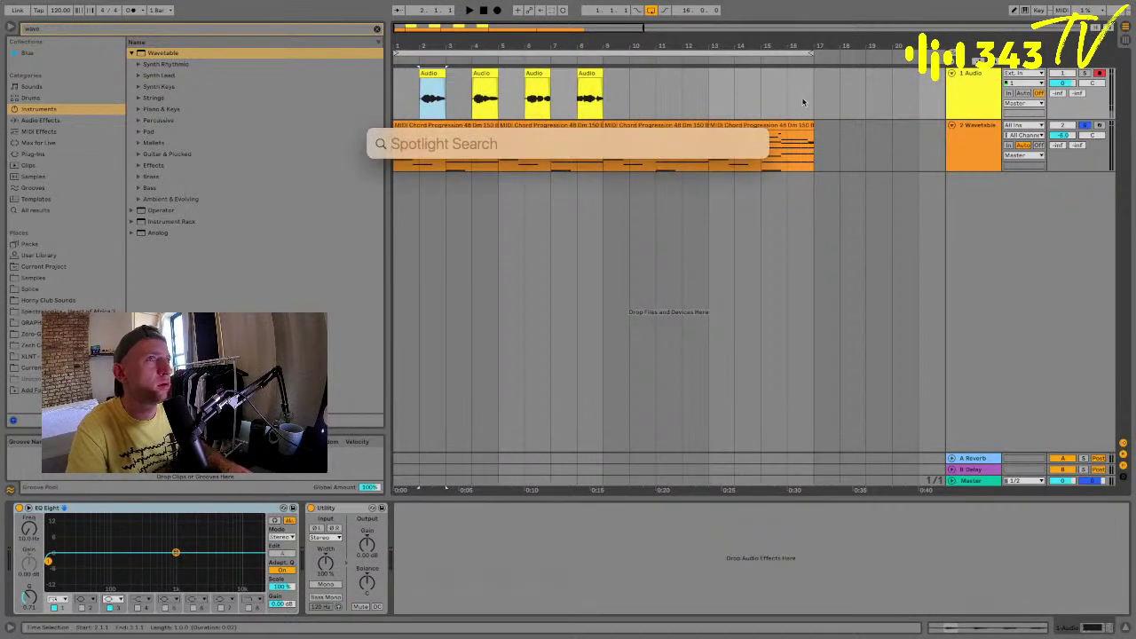
key("Escape")
key("space")
key("space")
key("space")
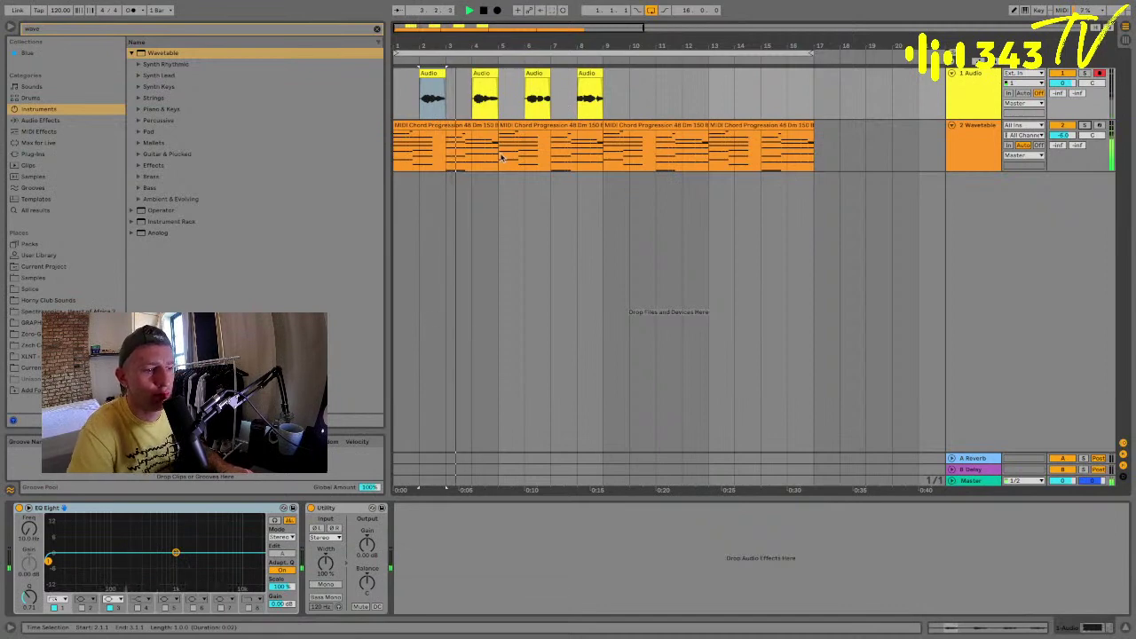
left_click(970, 95)
key("space")
scroll(502, 134, "up", 2)
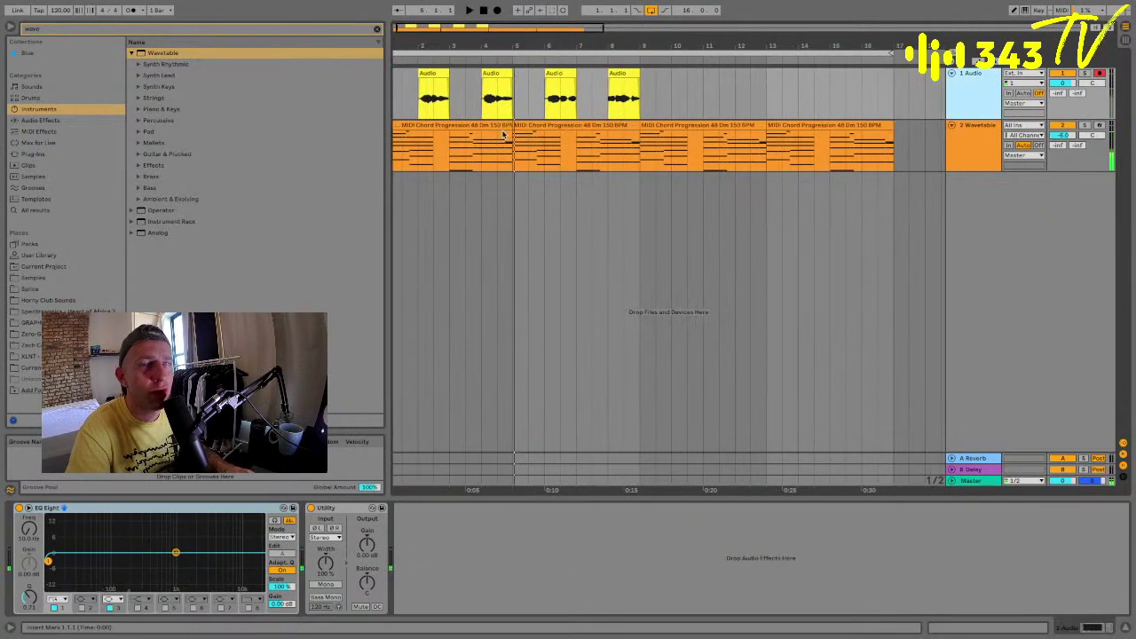
Group the audio track's EQ Eight into an Audio Effect Rack and set its band 1 low cut to 100 Hz.
left_click(80, 542)
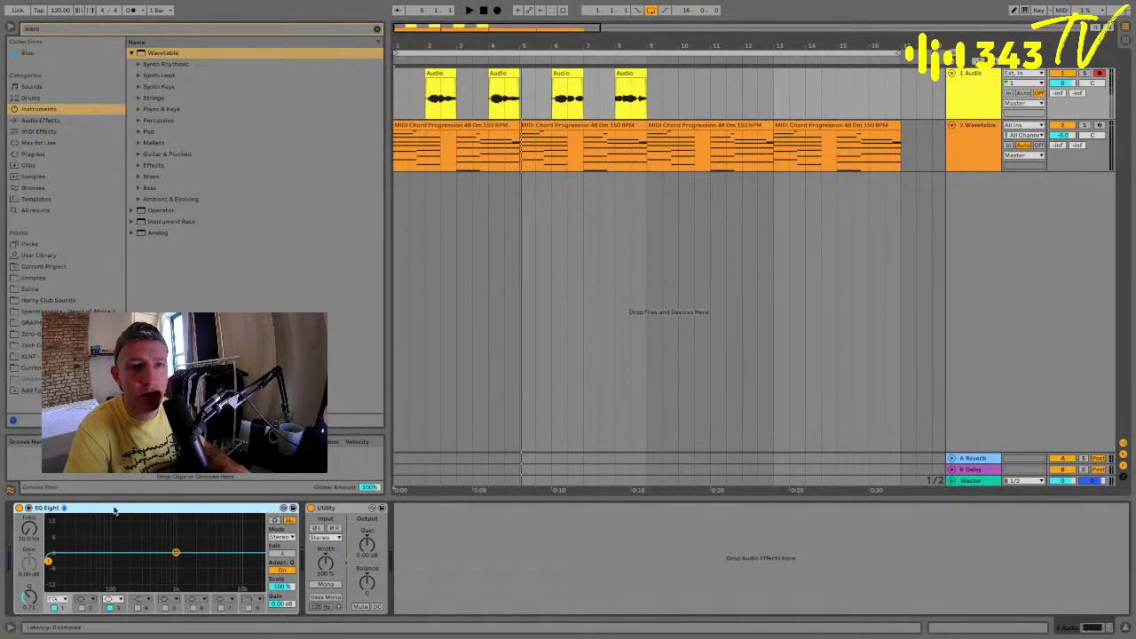
key("ctrl+g")
left_click(75, 513)
left_click(62, 563)
left_click_drag(62, 561, 125, 565)
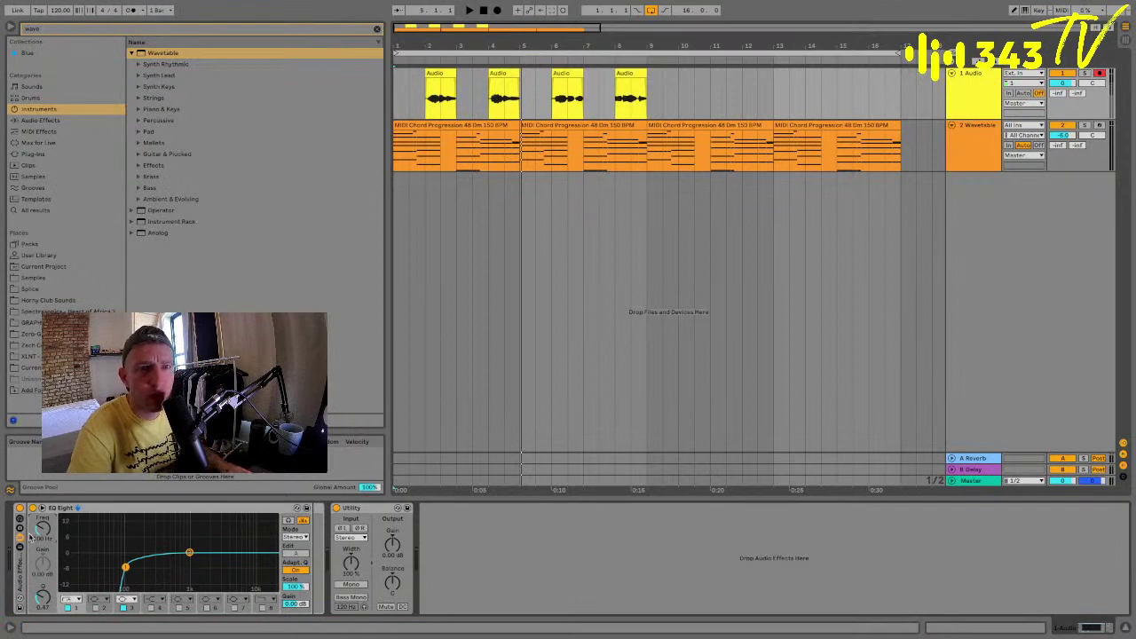
Show the rack's chain list, rename its chain to Dry, and duplicate the chain.
key("ctrl+g")
key("ctrl+r")
type("Dr")
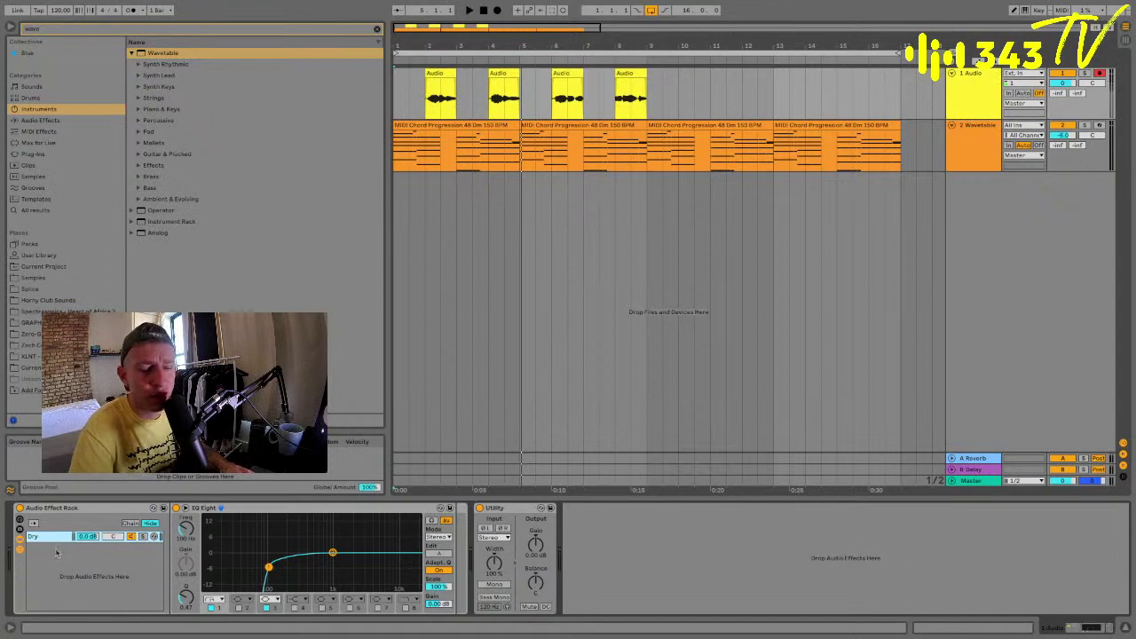
key("ctrl+d")
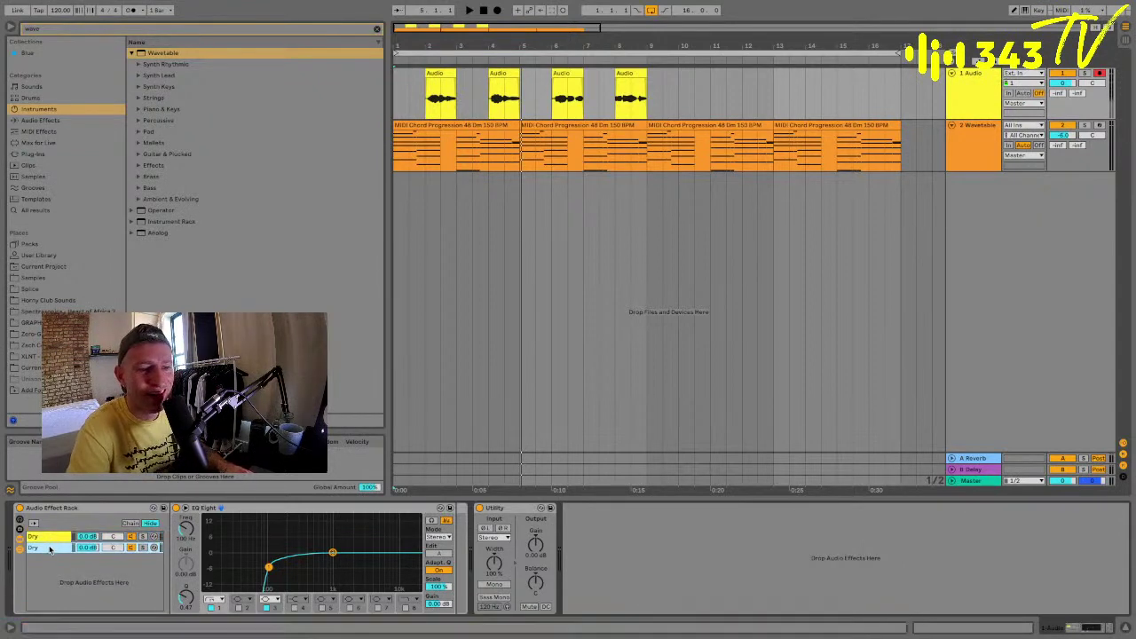
left_click(51, 549)
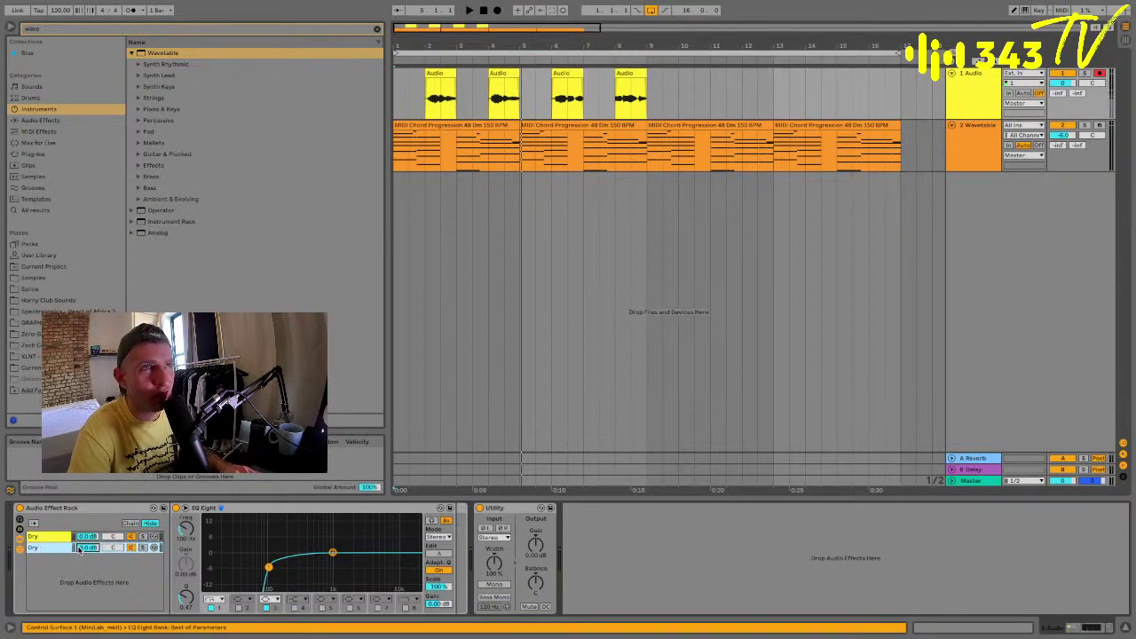
Trim the silent starts of the audio clips at bars 2, 4 and 6.
left_click_drag(419, 46, 466, 46)
left_click(492, 74)
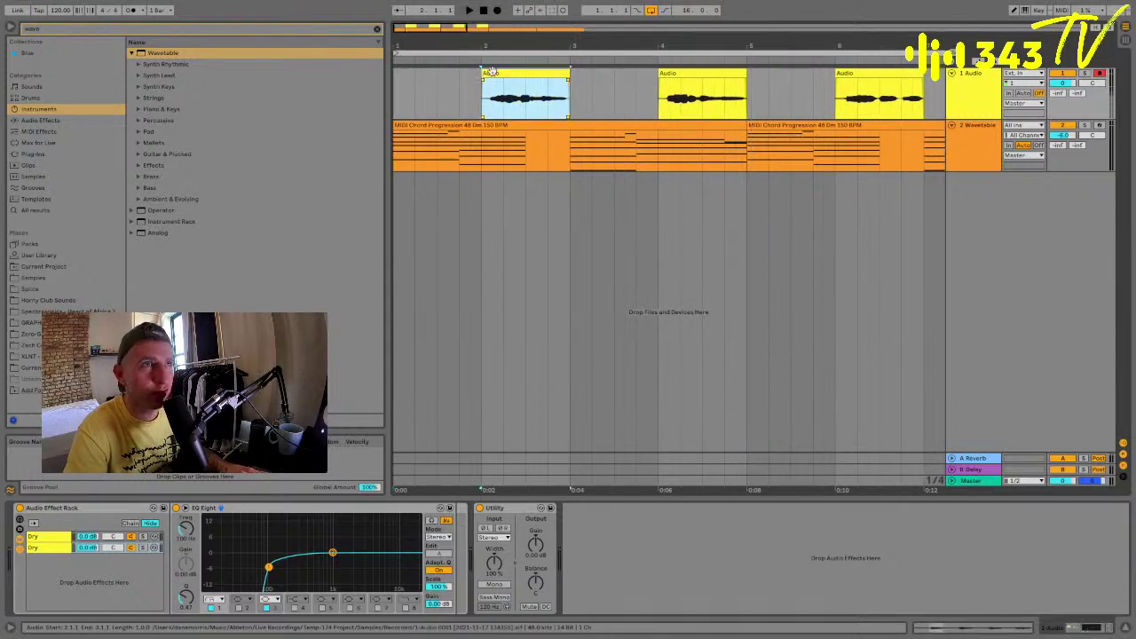
left_click_drag(482, 74, 487, 73)
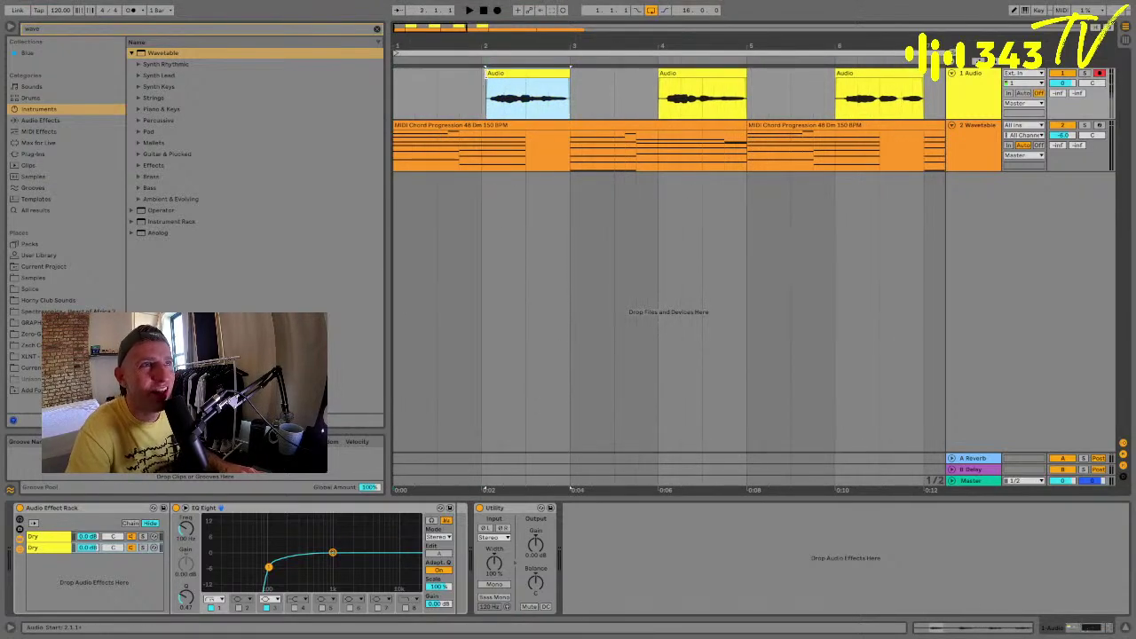
left_click_drag(659, 75, 666, 74)
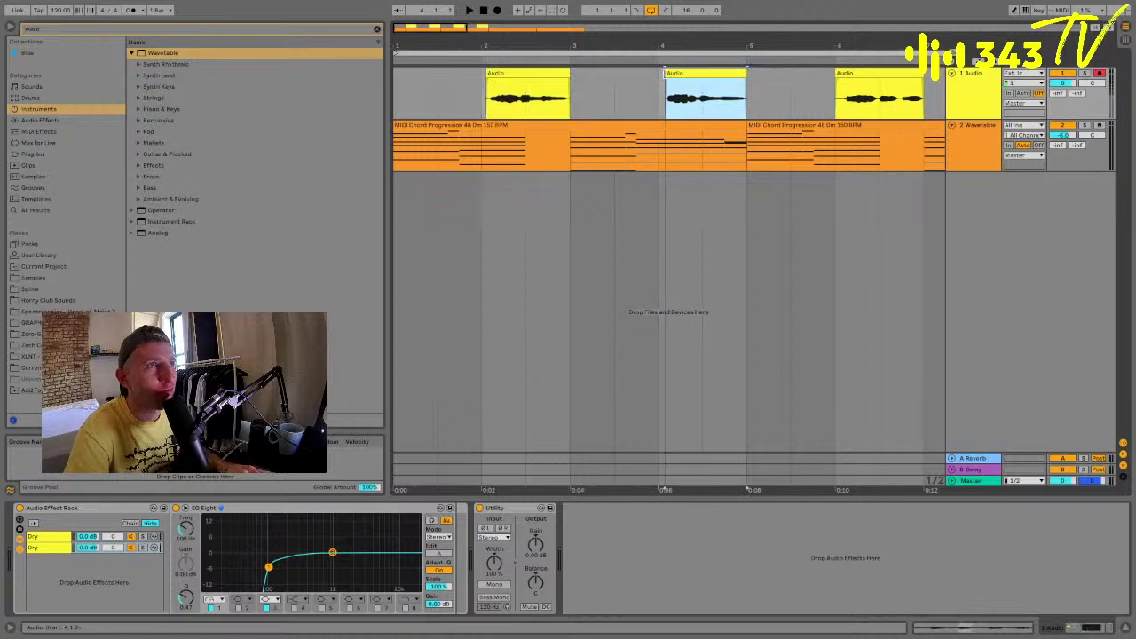
left_click_drag(836, 74, 843, 74)
scroll(841, 87, "right", 5)
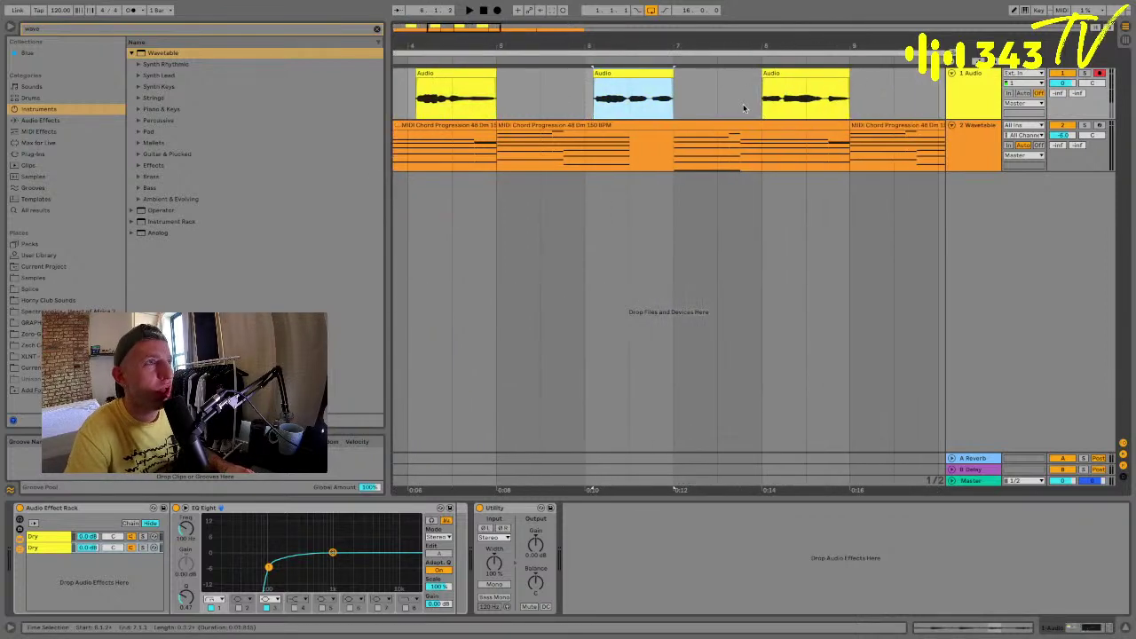
scroll(742, 107, "left", 5)
Try a reverb send of -22.0 dB on the audio track while playing the clips from bar 2.
left_click_drag(634, 49, 532, 46)
left_click(446, 101)
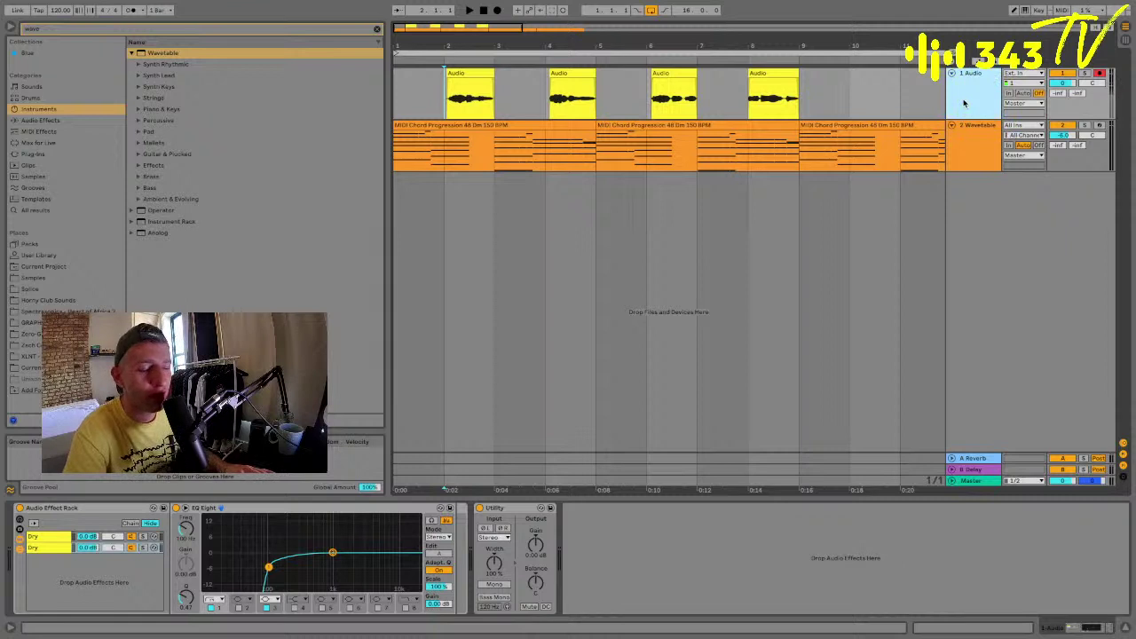
left_click_drag(497, 45, 498, 25)
key("space")
left_click_drag(1059, 95, 1058, 53)
key("space")
key("space")
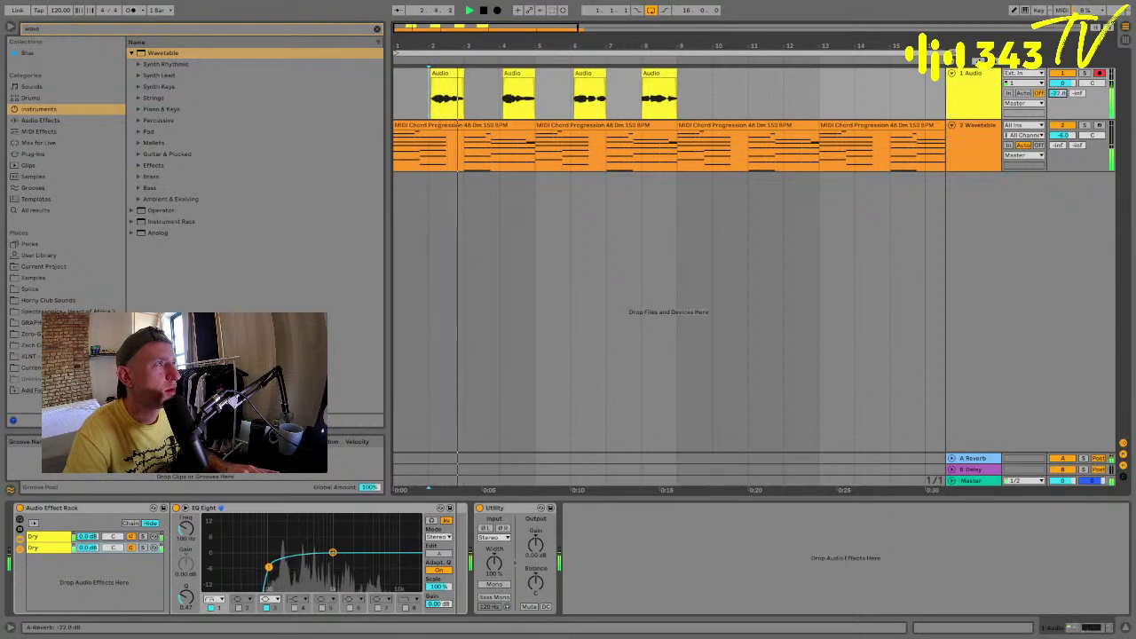
Search the plug-ins for "auto" and select Auto-Tune Pro among the Antares Audio Units for the audio track.
left_click(983, 80)
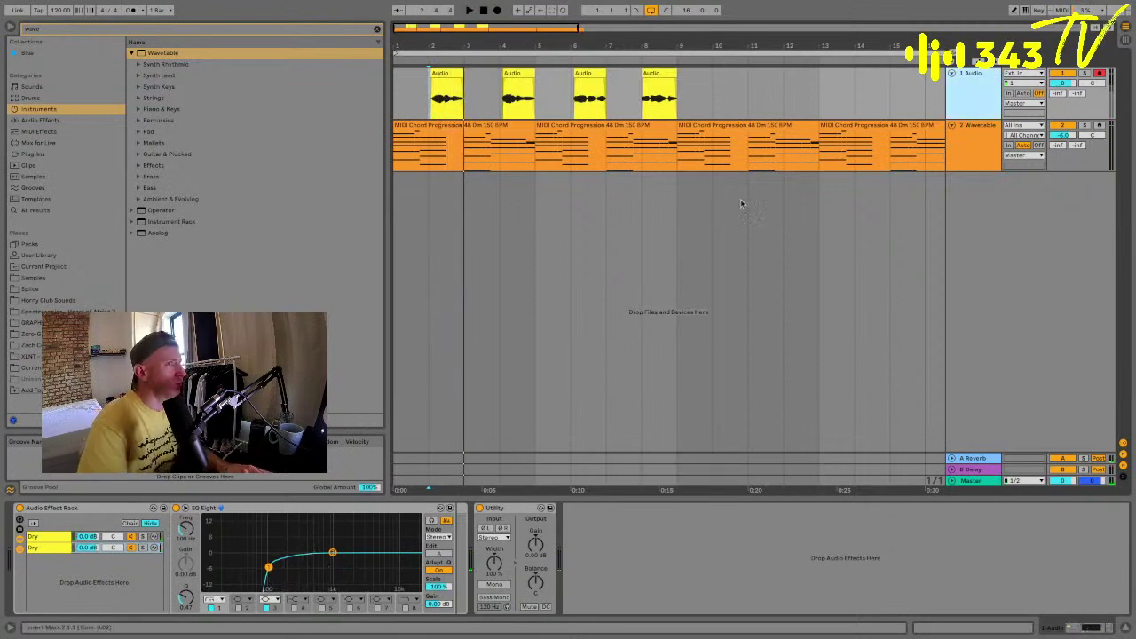
left_click(60, 29)
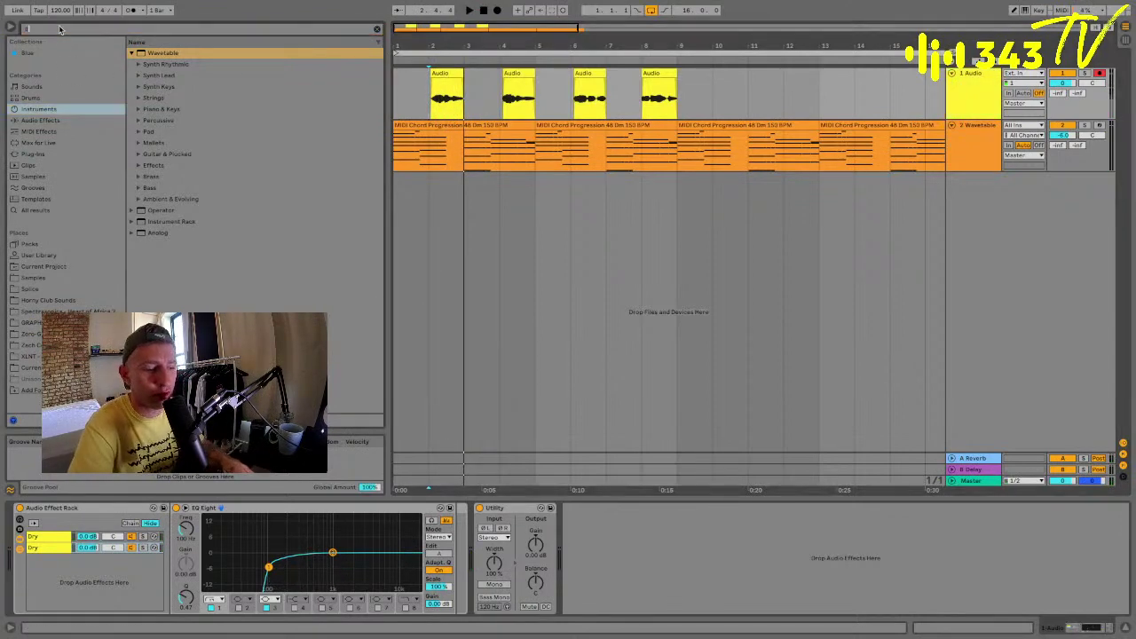
type("auto")
left_click(36, 153)
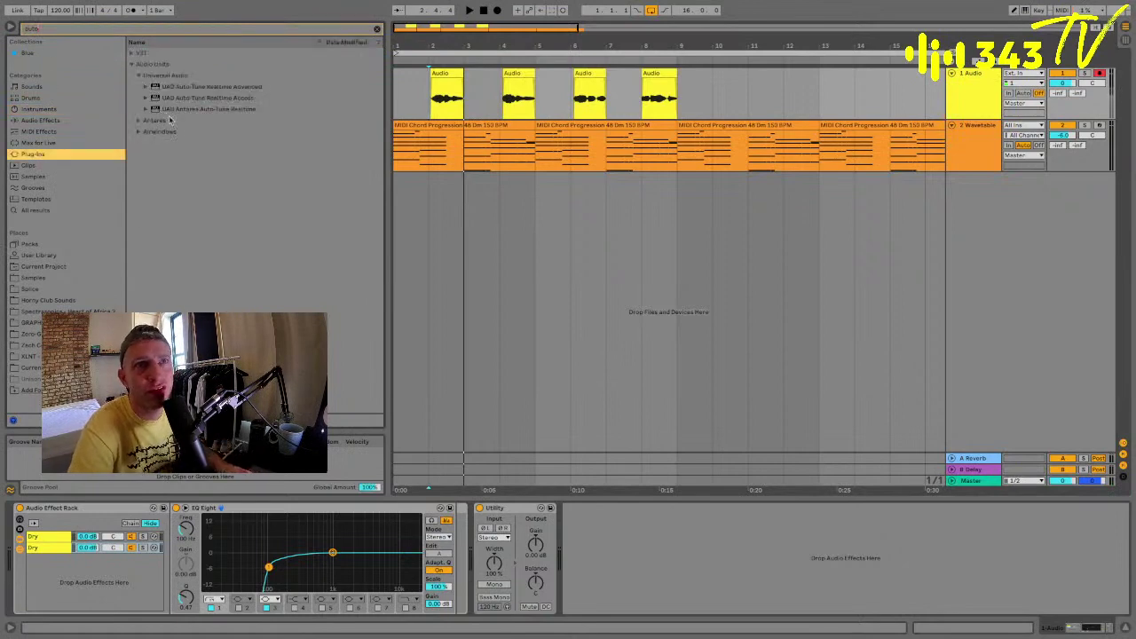
left_click(140, 132)
left_click(137, 88)
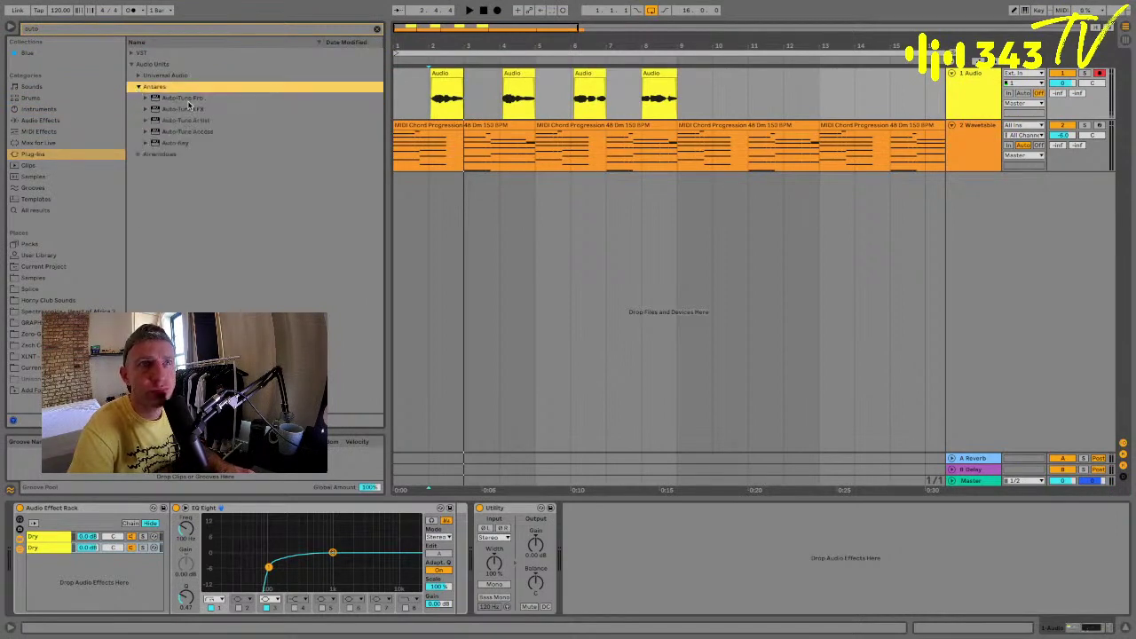
left_click(180, 97)
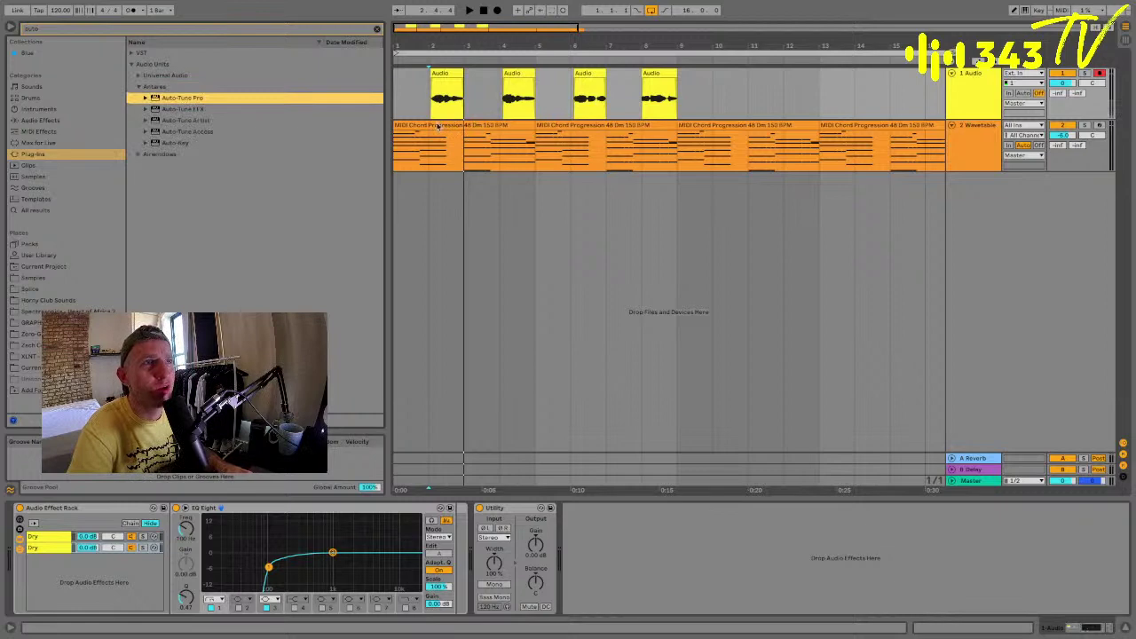
Open the first chord clip in an enlarged, folded note editor and examine its opening notes to check the key.
left_click_drag(437, 126, 462, 129)
key("ctrl+z")
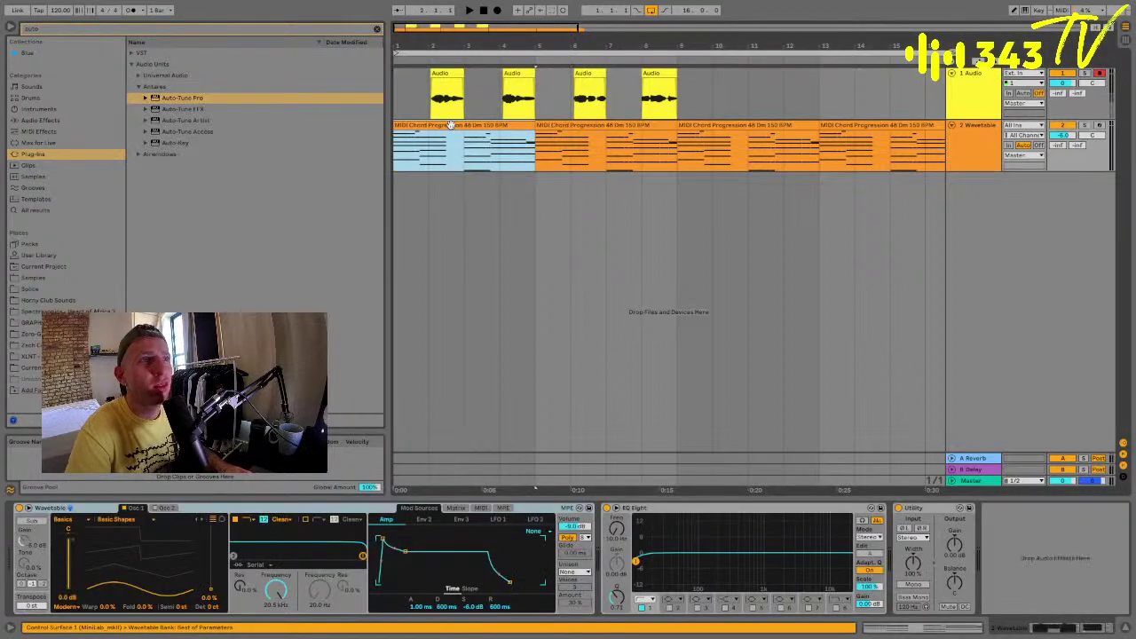
double_click(475, 127)
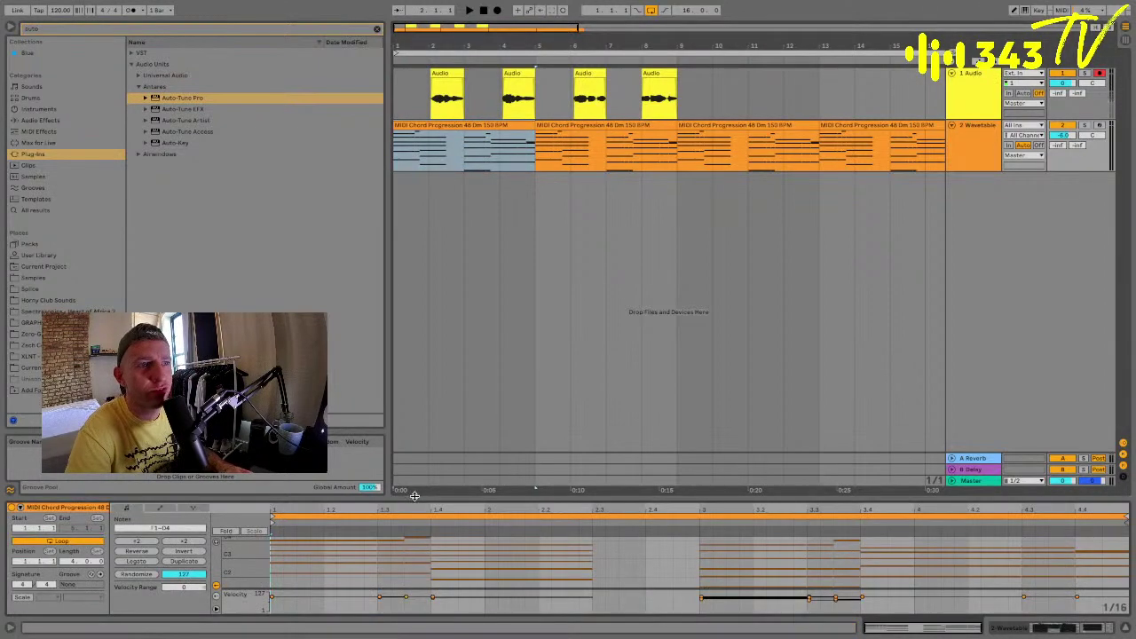
left_click_drag(416, 498, 415, 329)
key("f")
left_click(315, 540)
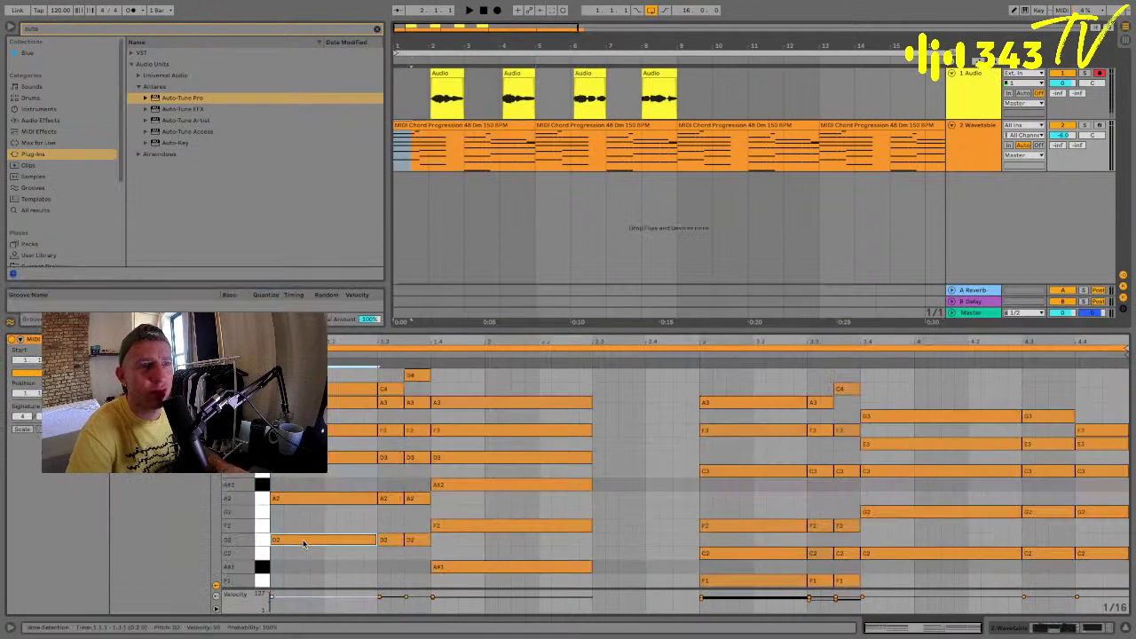
left_click(310, 497)
key("alt+Up")
key("alt+Up")
key("alt+Up")
key("alt+Up")
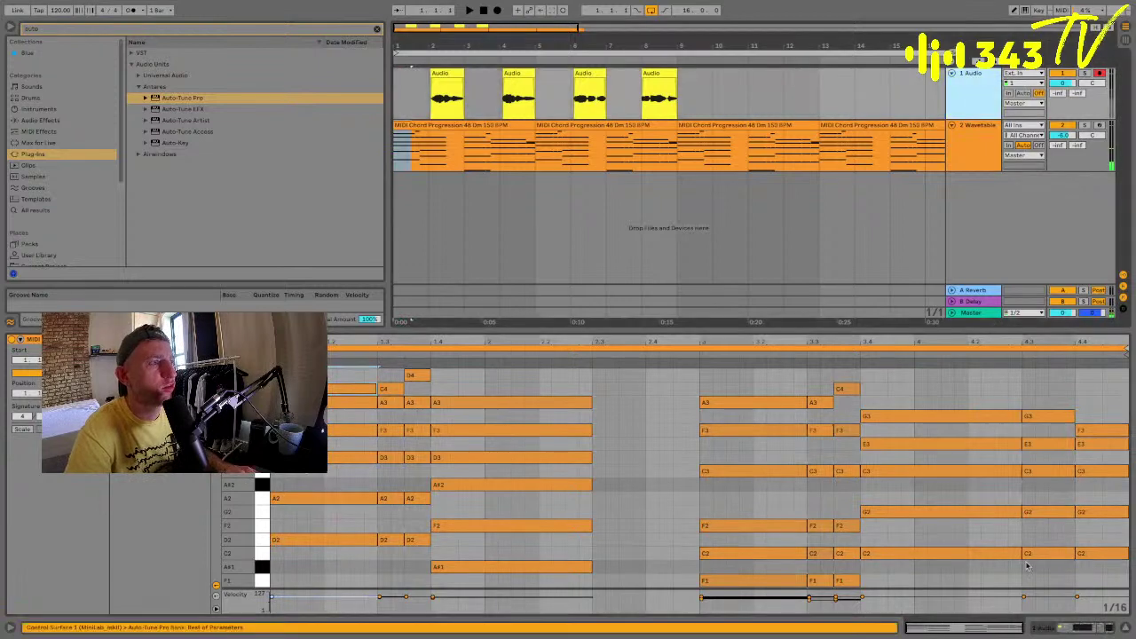
Load Auto-Tune Pro on the audio track with input type Alto/Tenor, key D, scale Minor and retune speed 1.
left_click_drag(515, 635, 412, 77)
left_click(360, 96)
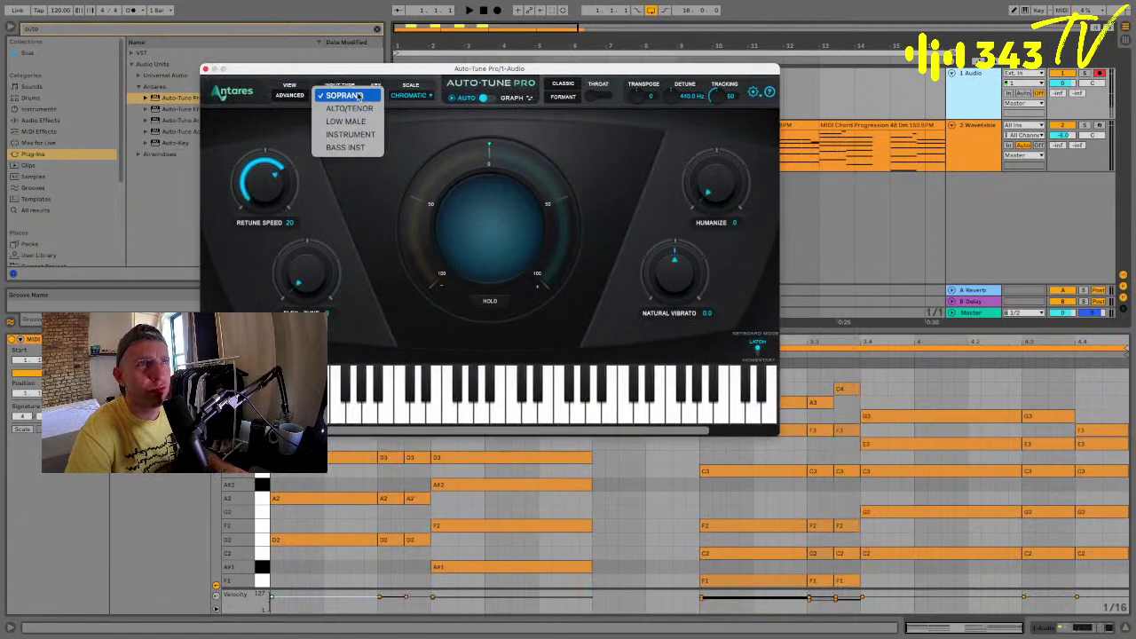
left_click(369, 107)
left_click(408, 95)
left_click(376, 95)
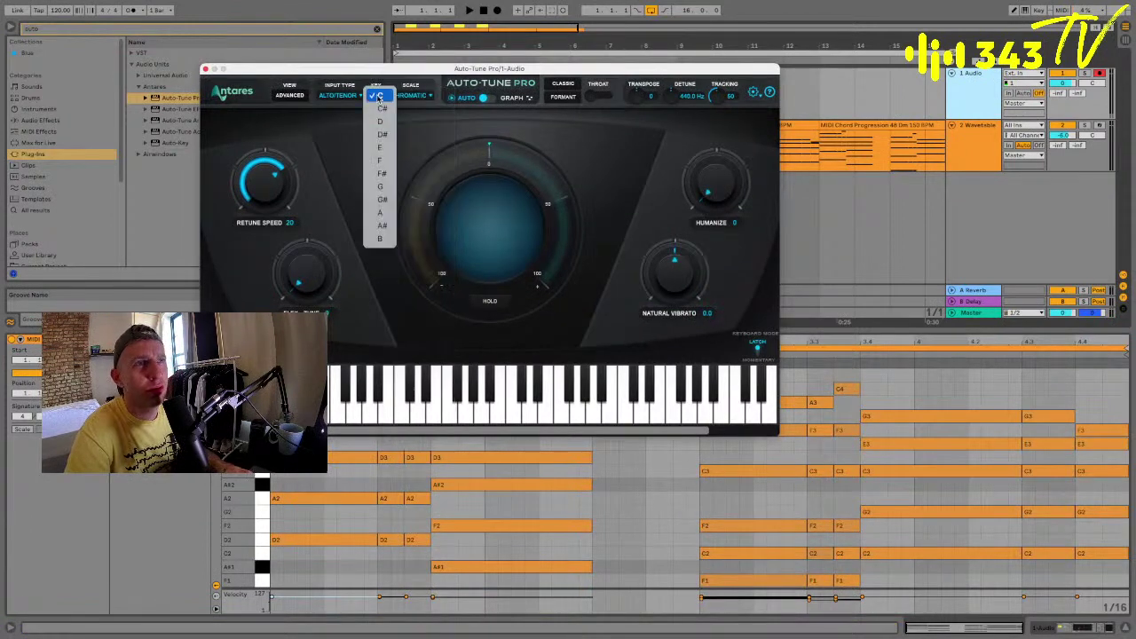
left_click(385, 121)
left_click(416, 95)
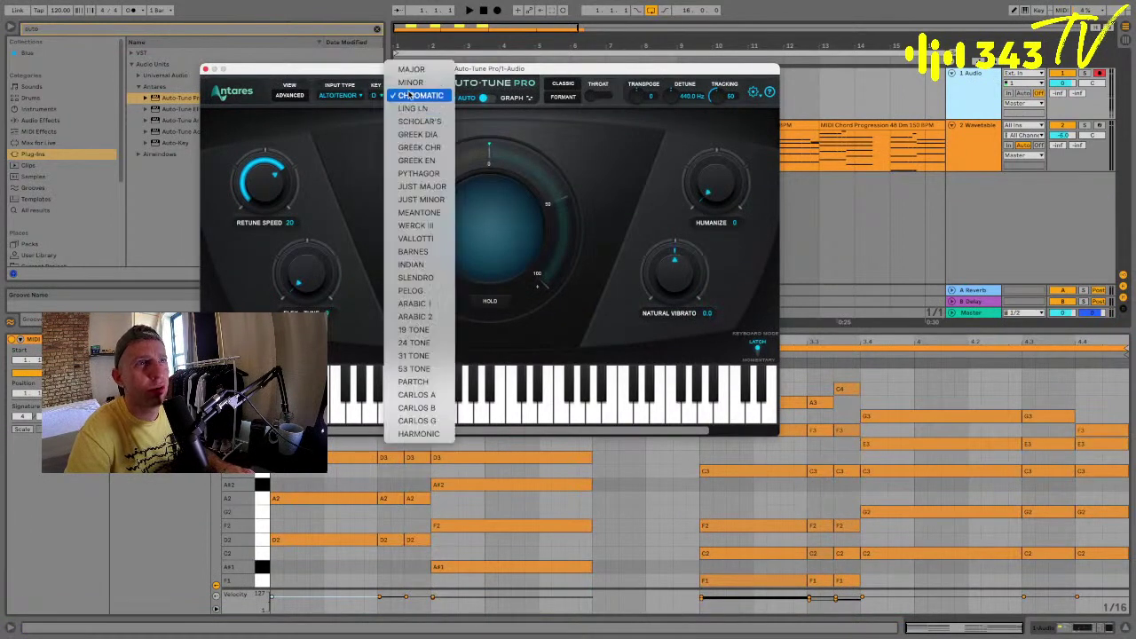
left_click(413, 81)
left_click_drag(269, 183, 269, 154)
Play the tuned vocal against the chords from the start, close the plug-in window, and show the audio track's devices.
key("space")
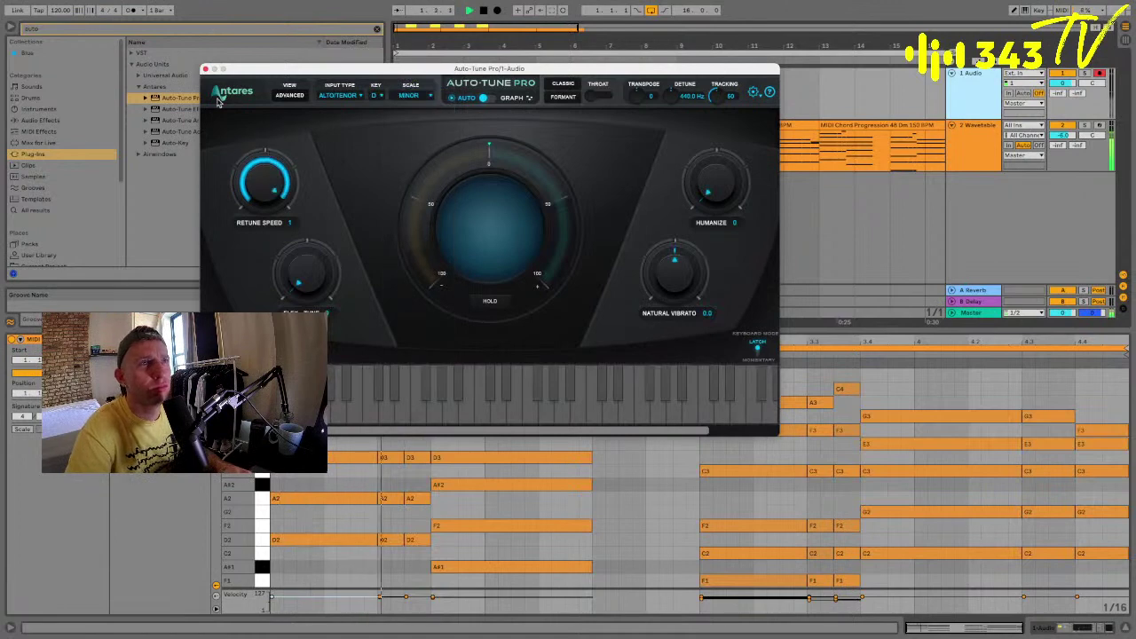
left_click(206, 69)
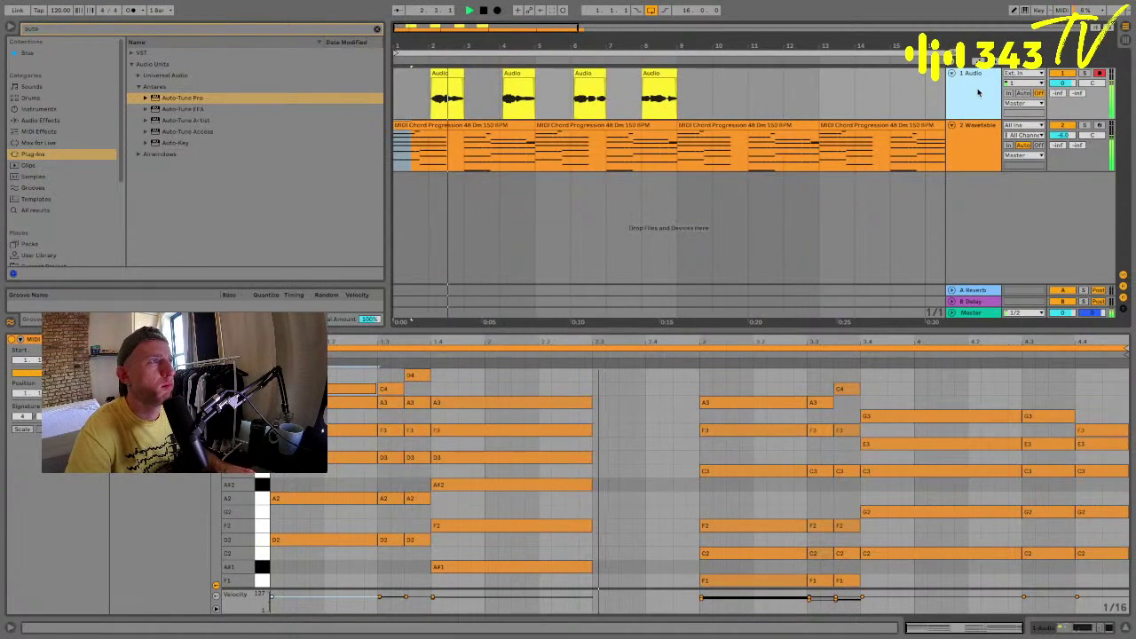
key("shift+Tab")
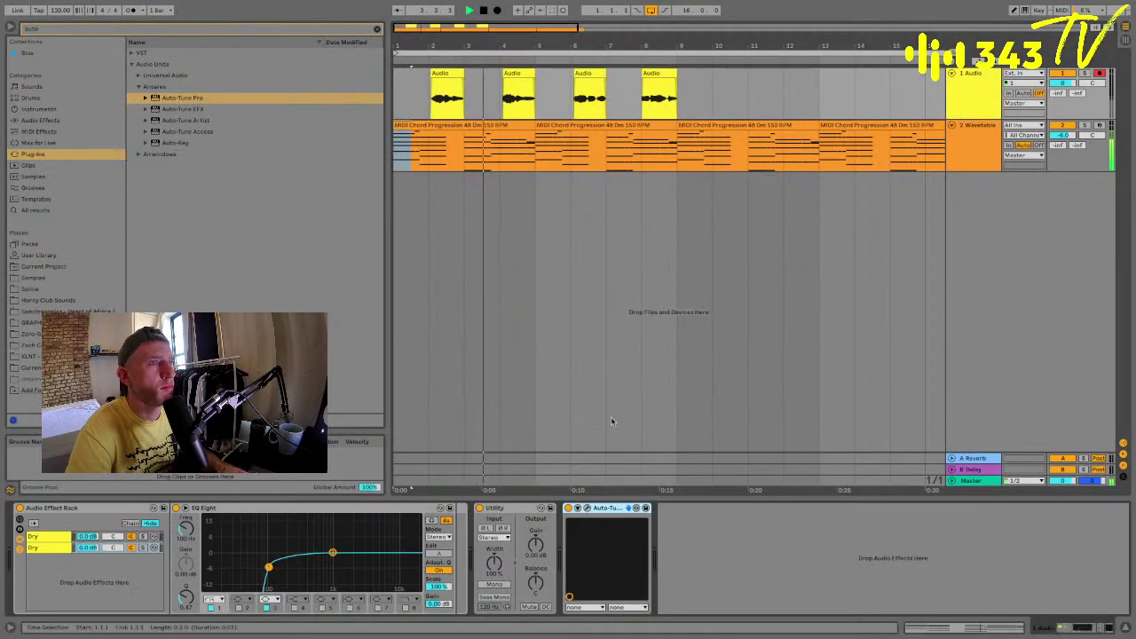
left_click(461, 124)
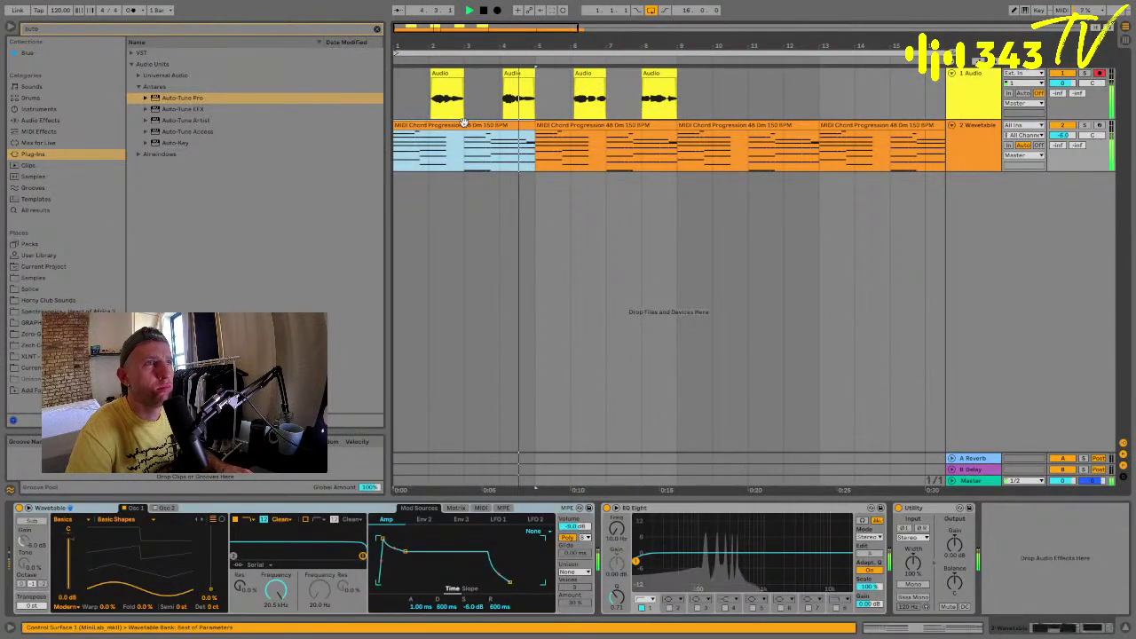
key("space")
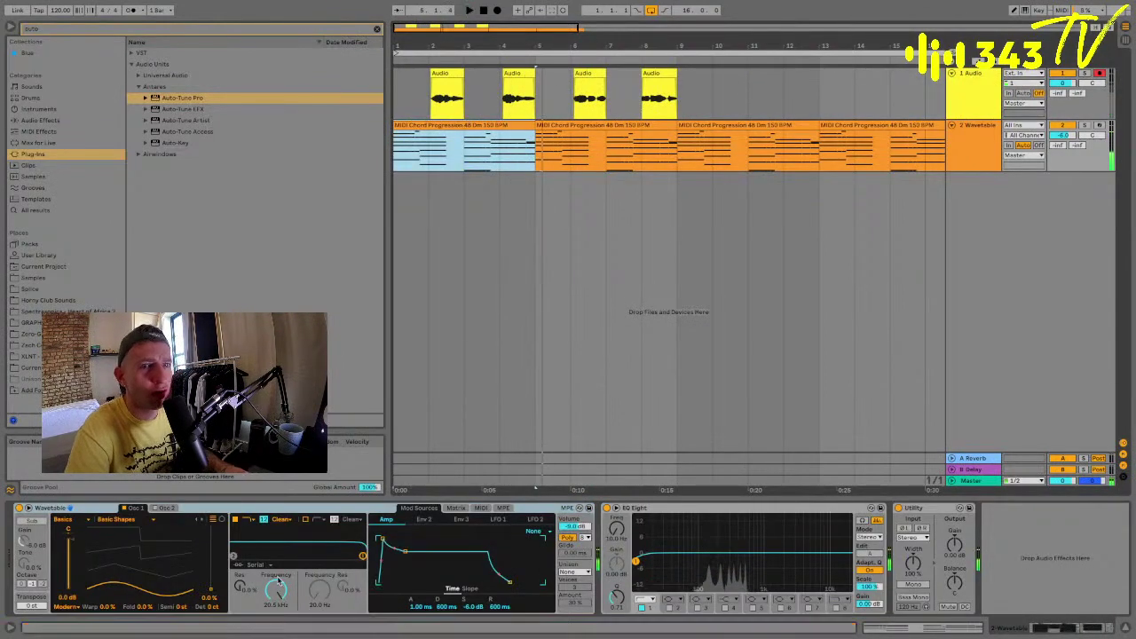
left_click(967, 107)
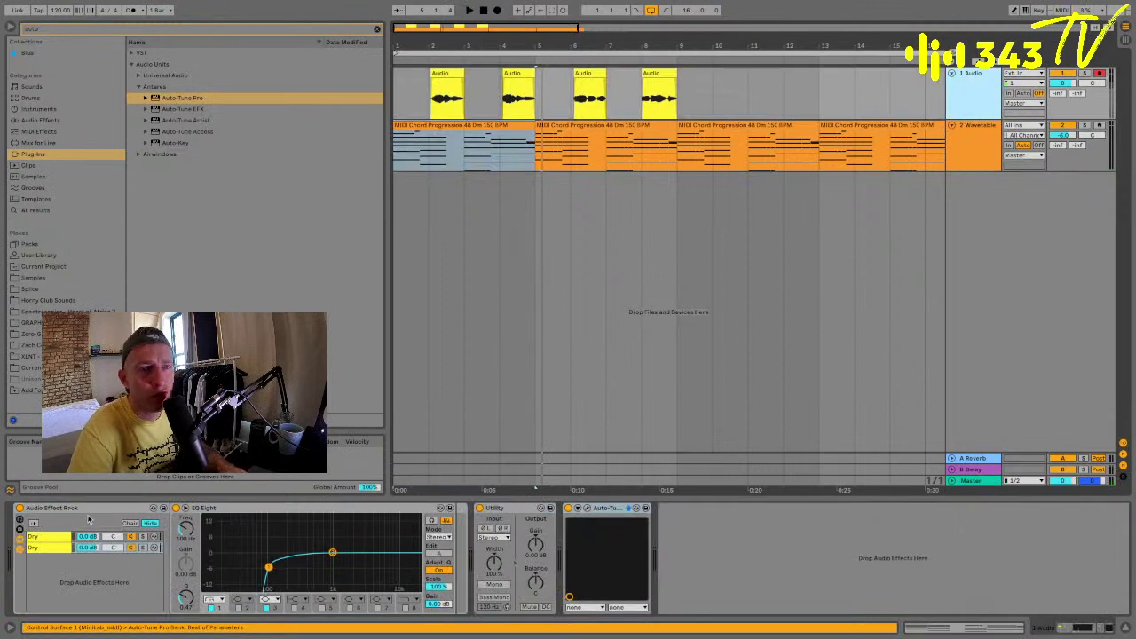
Move Auto-Tune Pro to the start of the audio track's device chain, ahead of the Audio Effect Rack.
left_click_drag(608, 507, 9, 557)
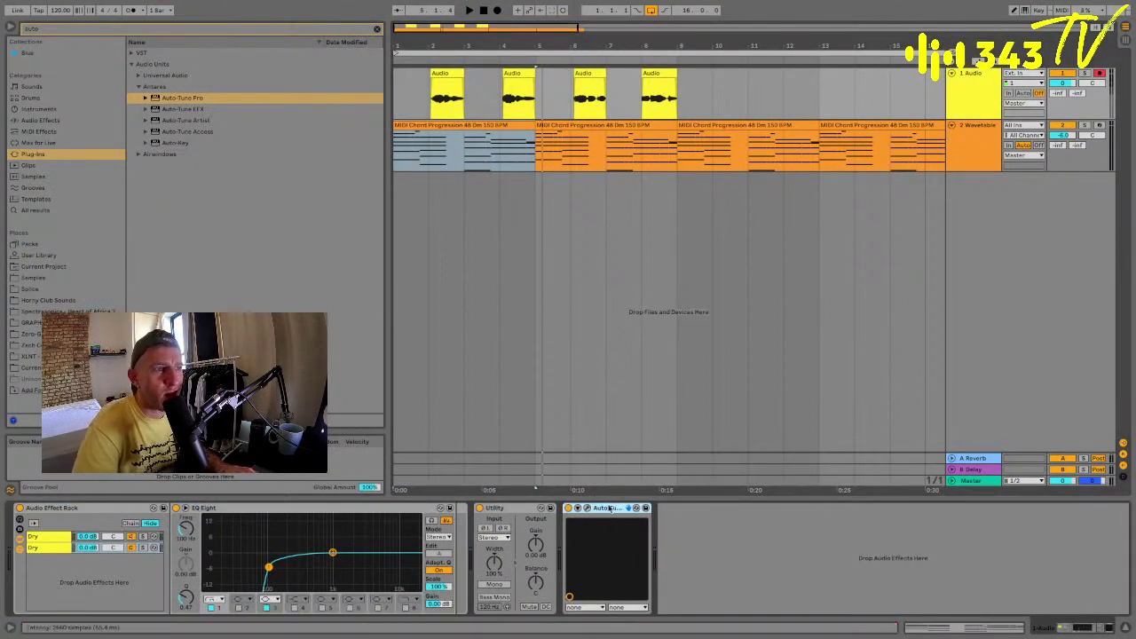
left_click_drag(517, 504, 17, 565)
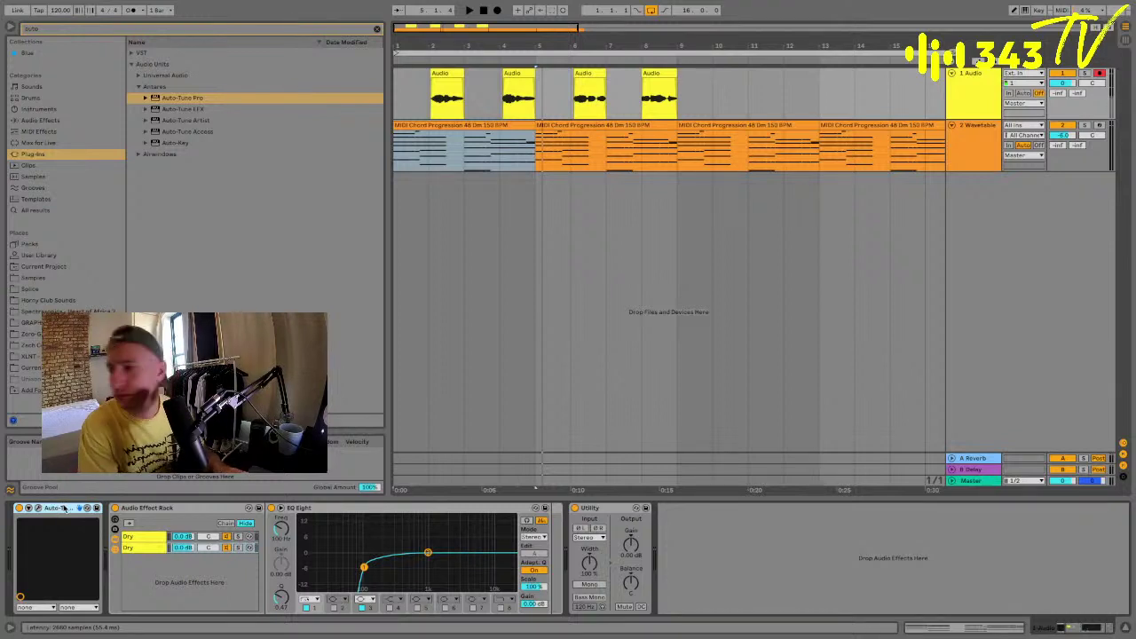
Turn the rack's second Dry chain into a soloed chain named Reverb, with the Reverb effect at 100% wet after EQ Eight.
left_click(150, 509)
left_click(149, 549)
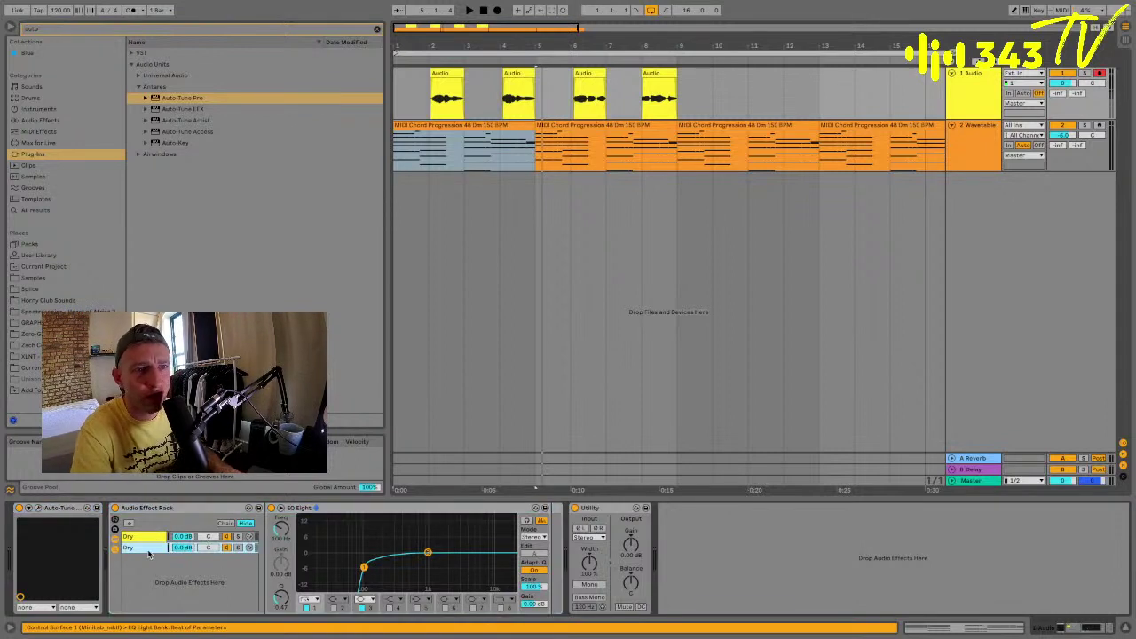
left_click(63, 33)
type("reverb")
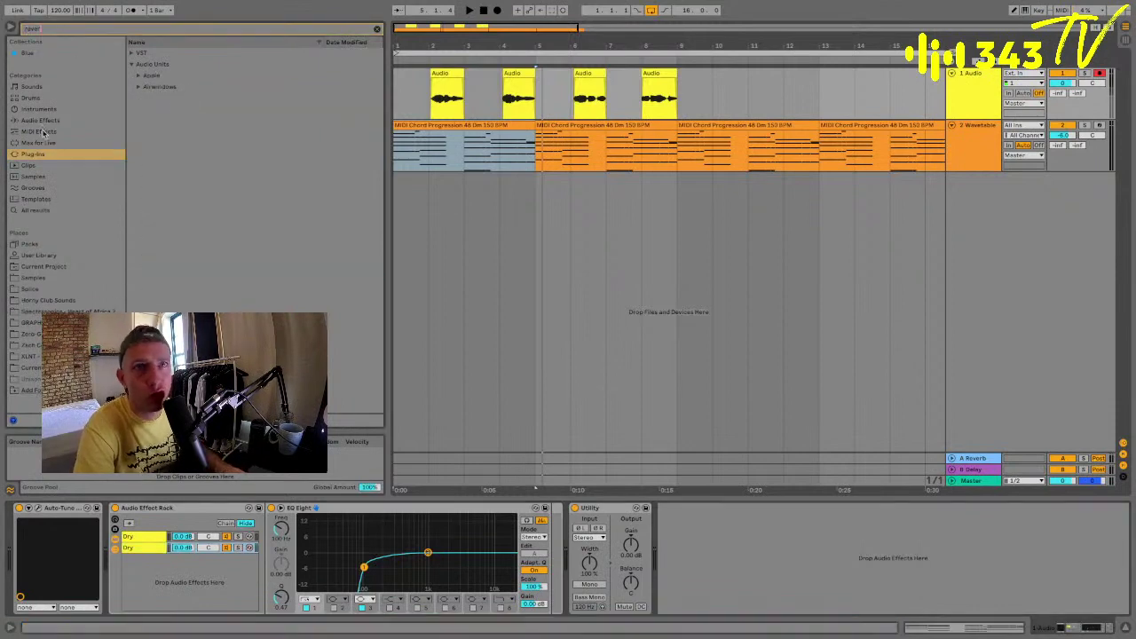
left_click(41, 121)
left_click(167, 109)
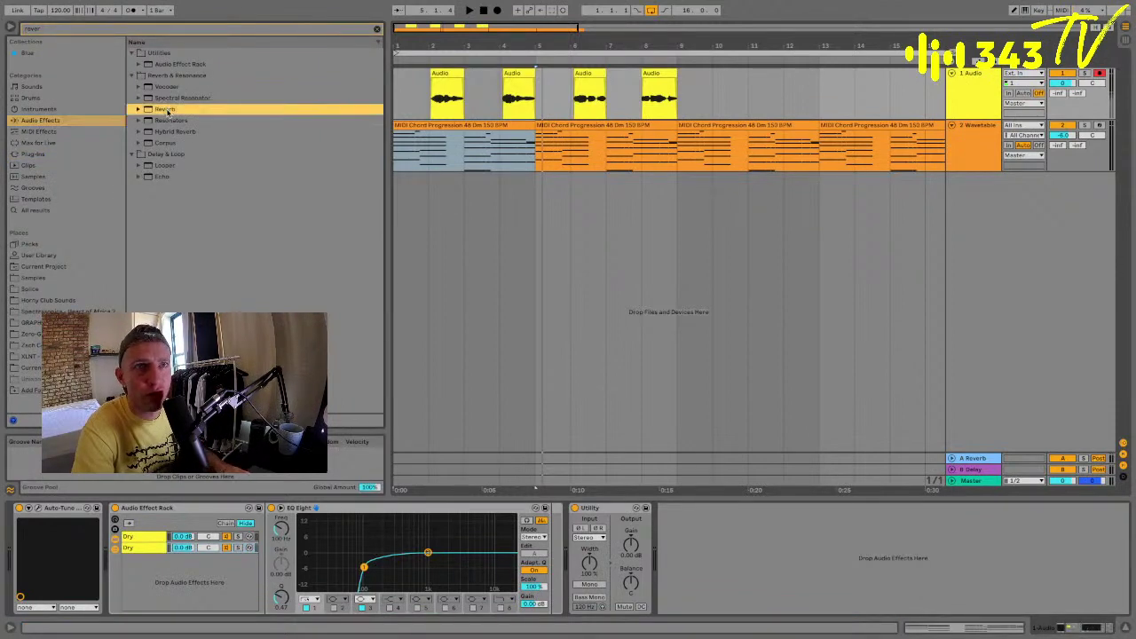
left_click_drag(315, 509, 139, 552)
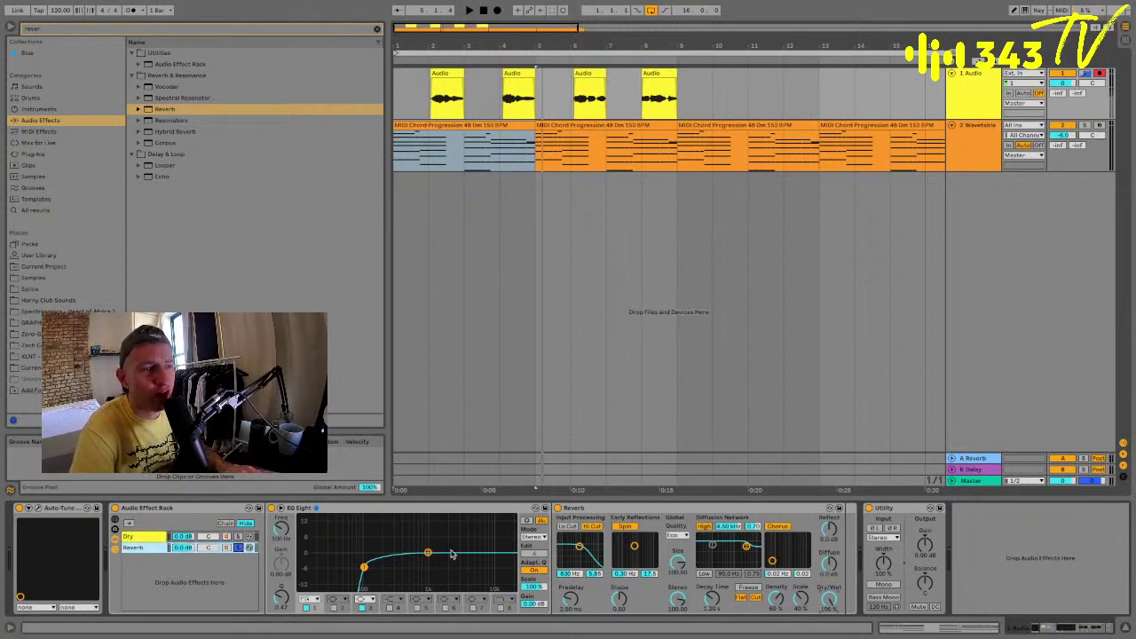
Reshape the Reverb chain's EQ Eight during playback, dipping the mid band about 4.6 dB and softening the low cut just under 100 Hz.
left_click_drag(426, 553, 411, 564)
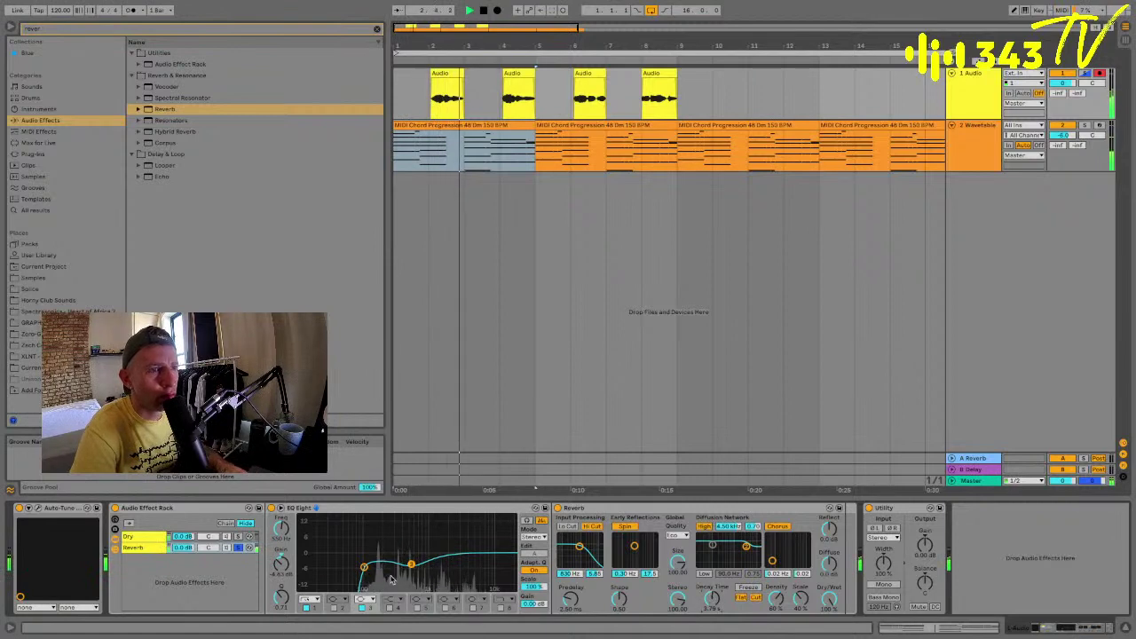
left_click_drag(364, 567, 363, 576)
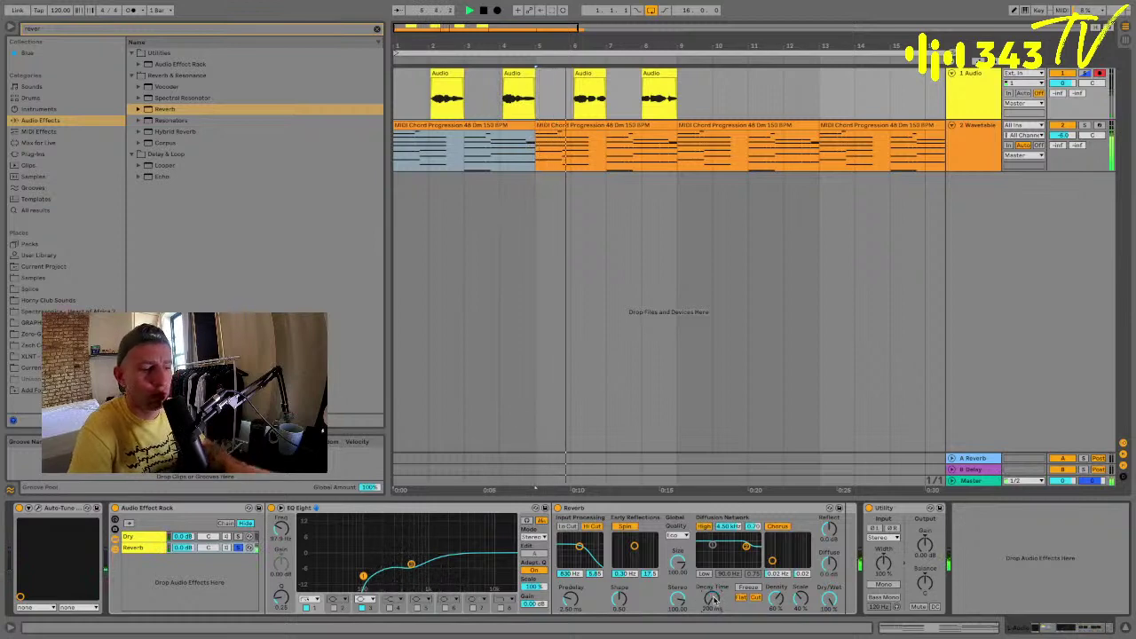
Shape the Wavetable track's amp envelope with a decay of about 647 ms and sustain at -inf dB.
left_click(966, 158)
left_click_drag(405, 551, 409, 582)
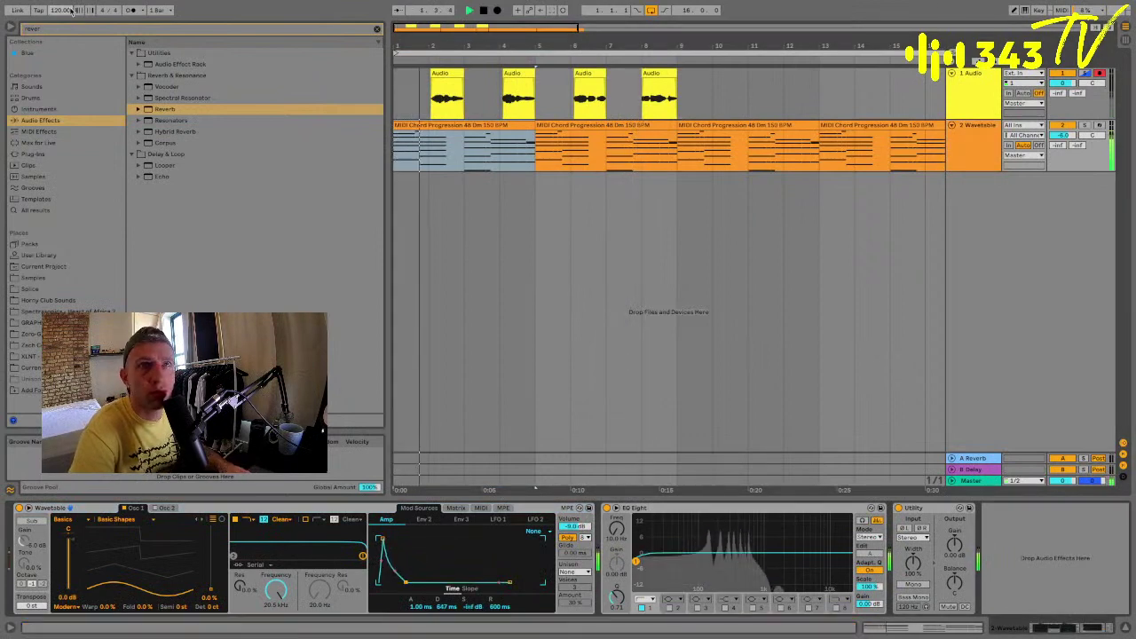
Search the audio effects for "delay" and add Delay to the end of the Wavetable track's devices.
left_click(54, 30)
type("delay")
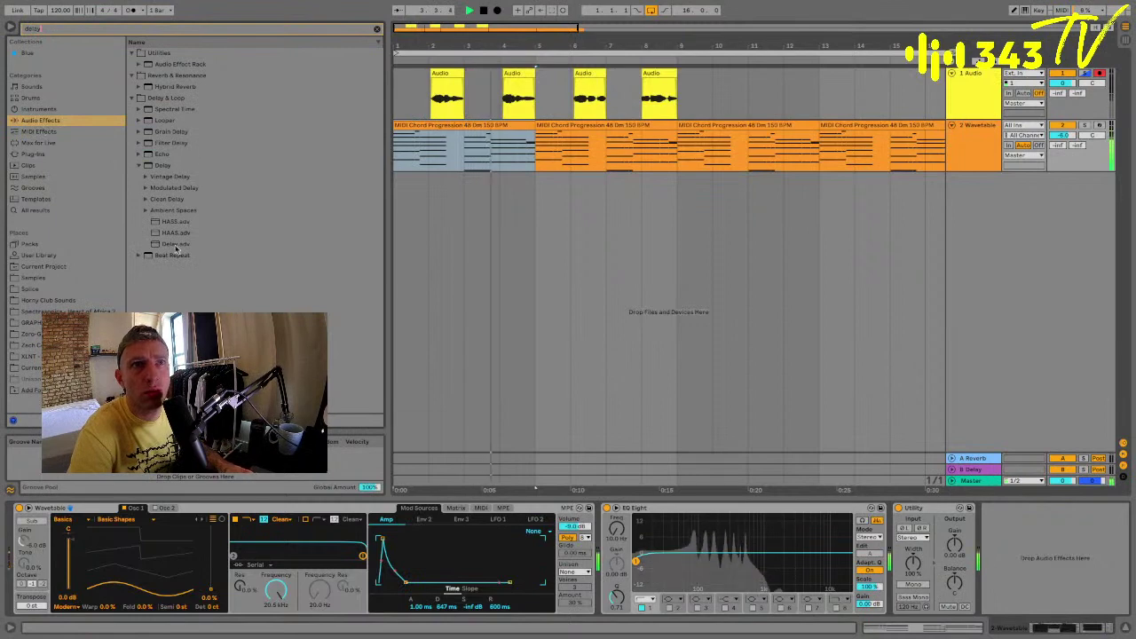
double_click(163, 165)
Set the Wavetable track's Delay filter to about 3.23 kHz and its dry/wet to 20%.
scroll(976, 550, "right", 2)
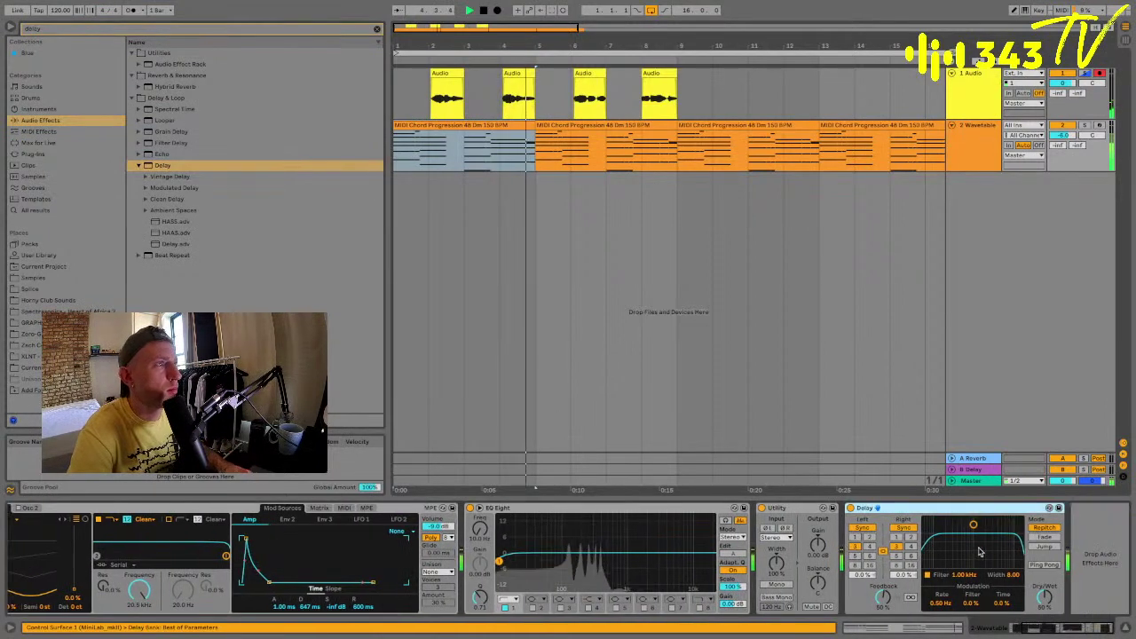
left_click_drag(973, 525, 992, 524)
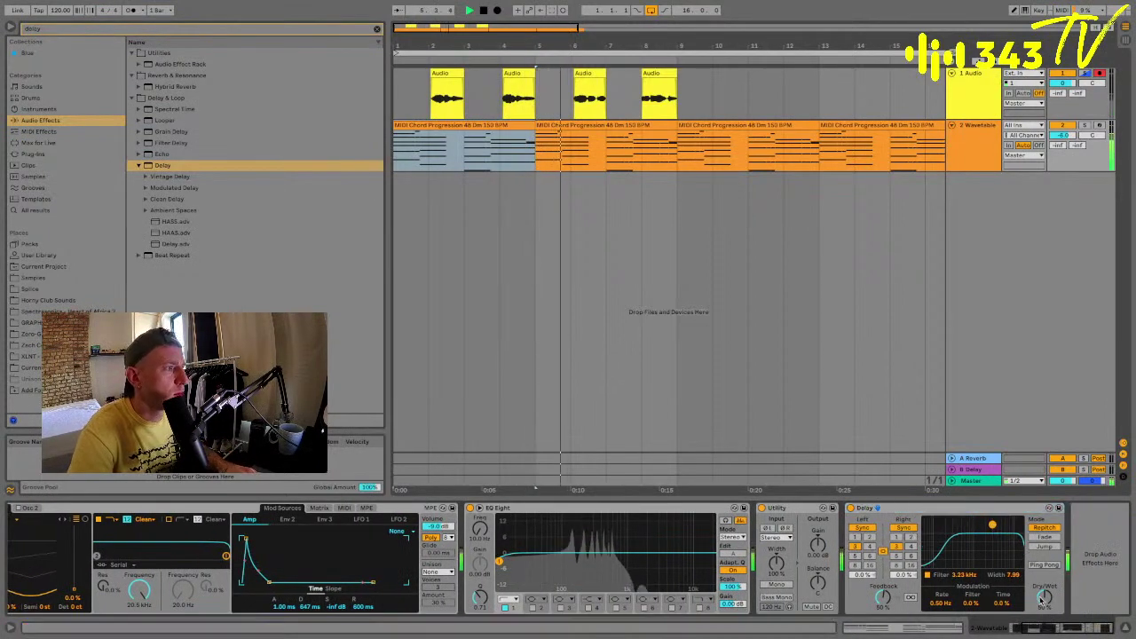
left_click(1039, 599)
type("20")
key("Return")
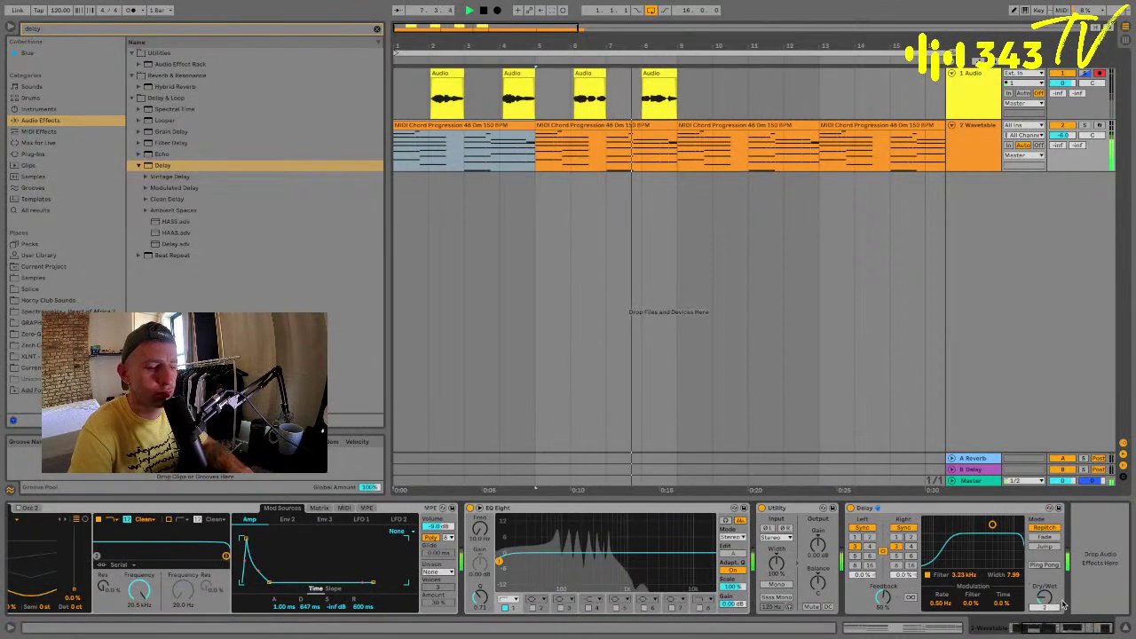
Unsolo the audio track's Reverb chain, play from the first vocal clip, and set the chain's volume to -11 dB.
left_click(987, 97)
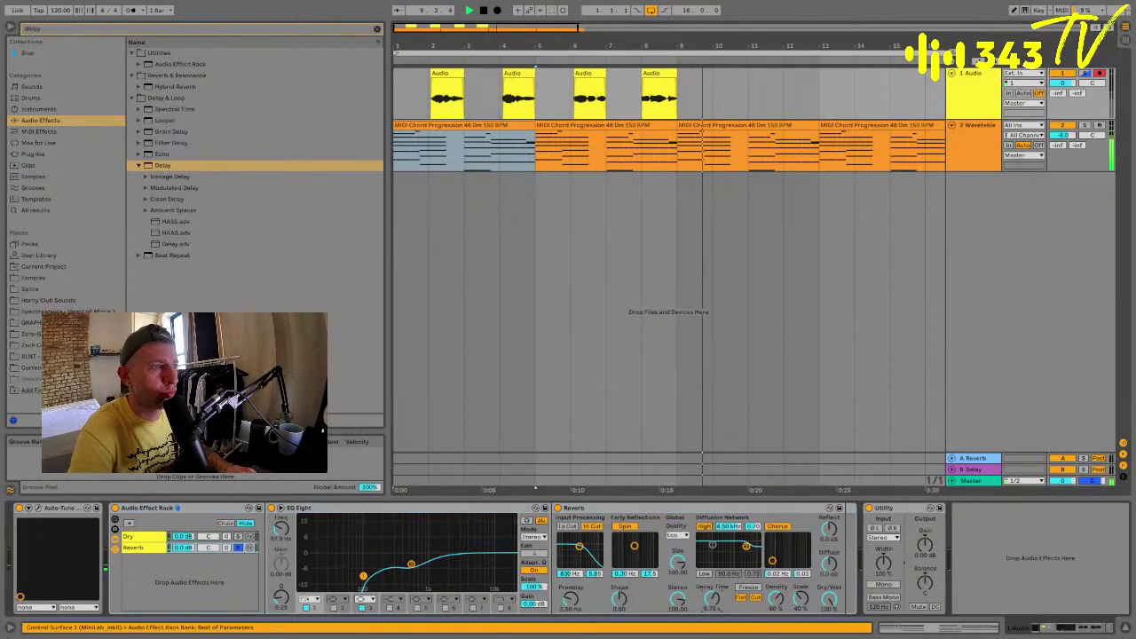
left_click(237, 548)
key("space")
key("space")
left_click(442, 90)
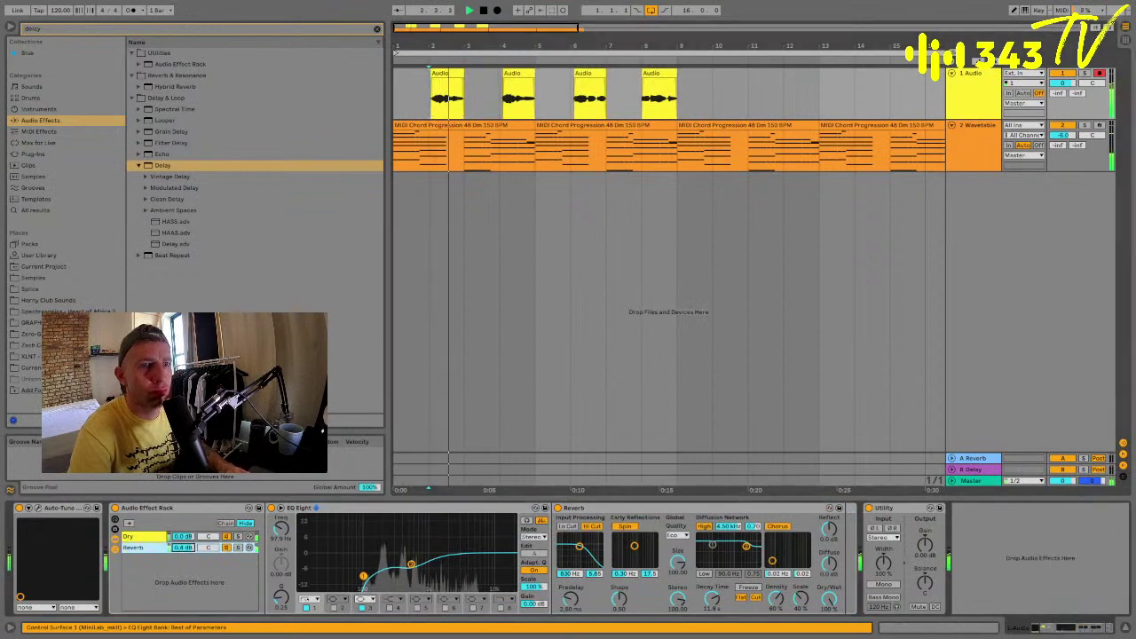
type("-")
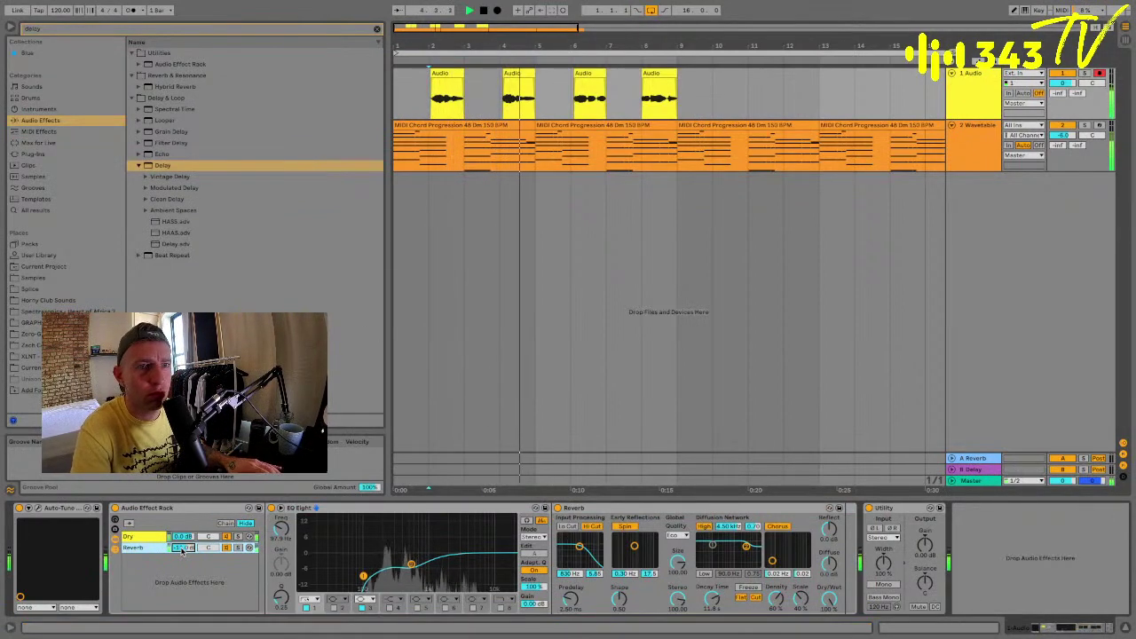
left_click_drag(182, 551, 173, 588)
Create a third rack chain named OTT and load the OTT Multiband Dynamics preset on it.
right_click(172, 587)
left_click(186, 591)
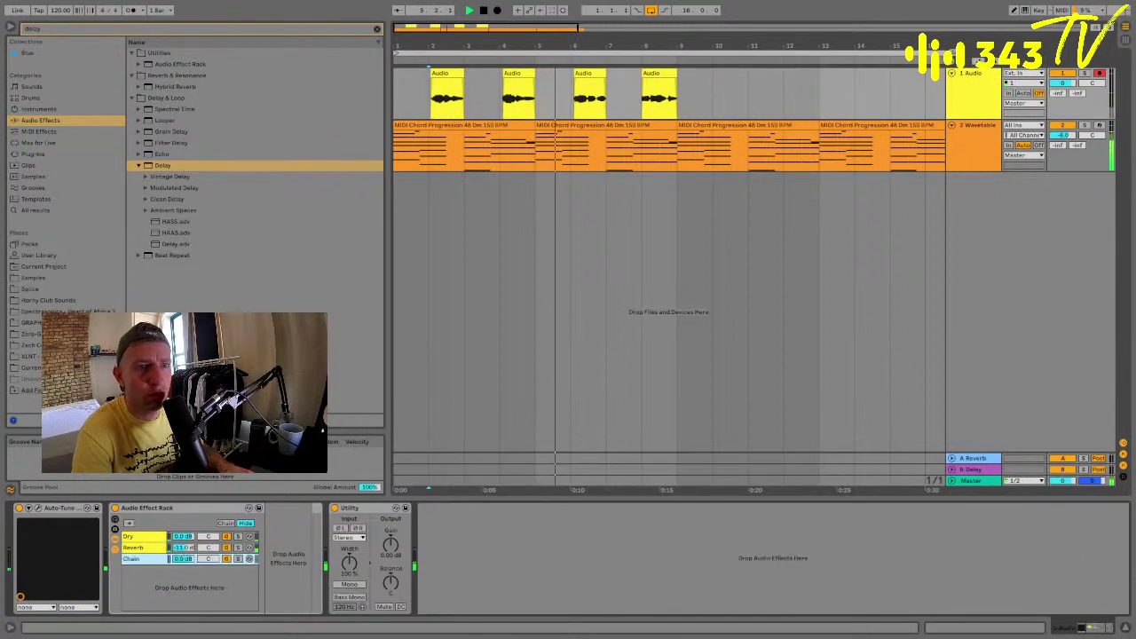
type("D")
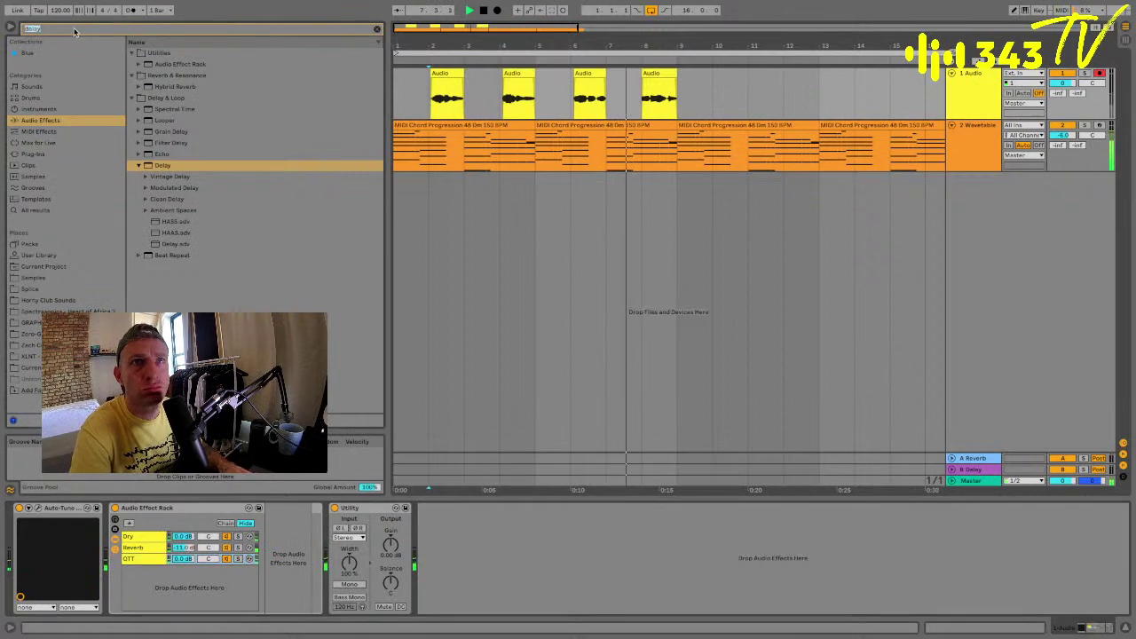
type("ott")
left_click_drag(160, 76, 158, 561)
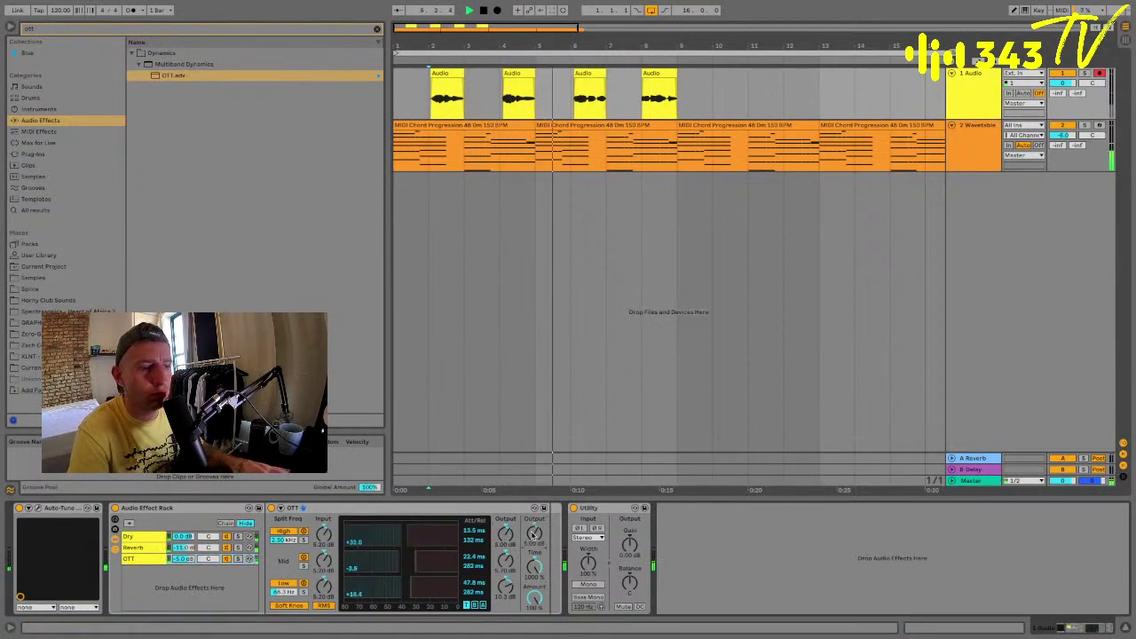
Set the OTT chain's volume to -10 dB and show the Dry chain's devices again.
left_click(187, 559)
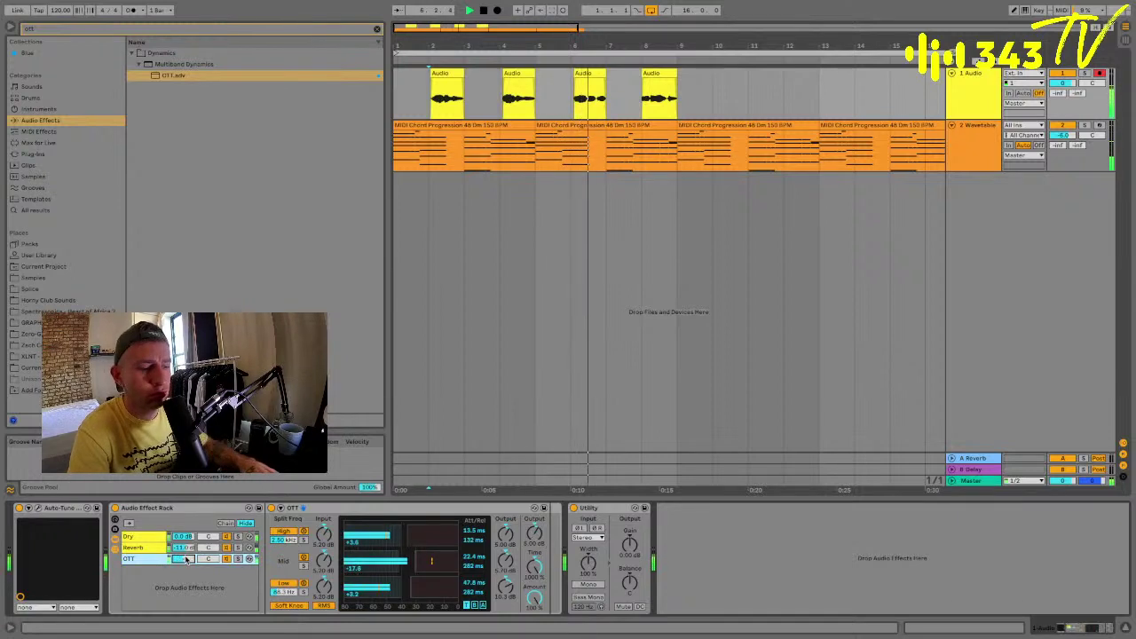
left_click(144, 547)
left_click(144, 536)
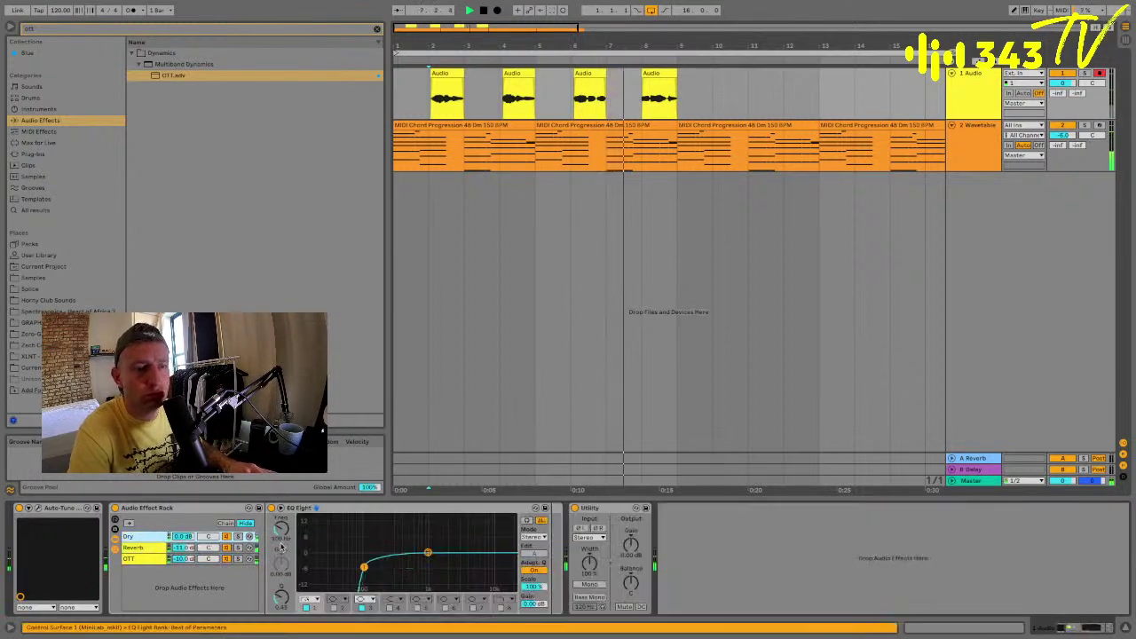
Dismiss saving the set and loop the first eight bars across the four vocal clips.
key("super+s")
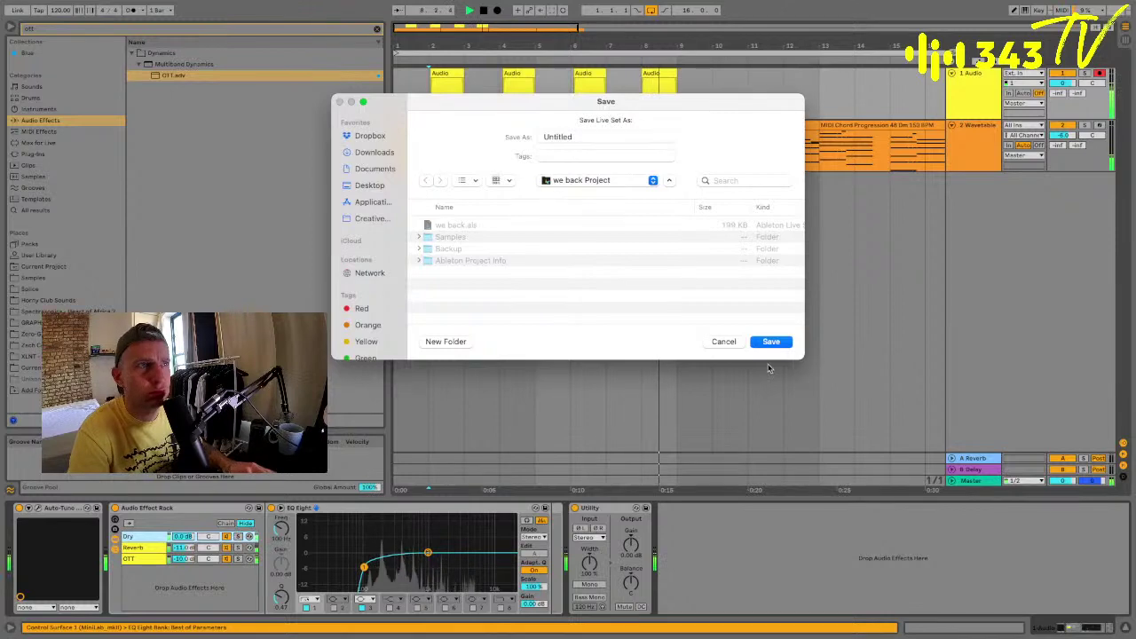
left_click(724, 342)
left_click(963, 106)
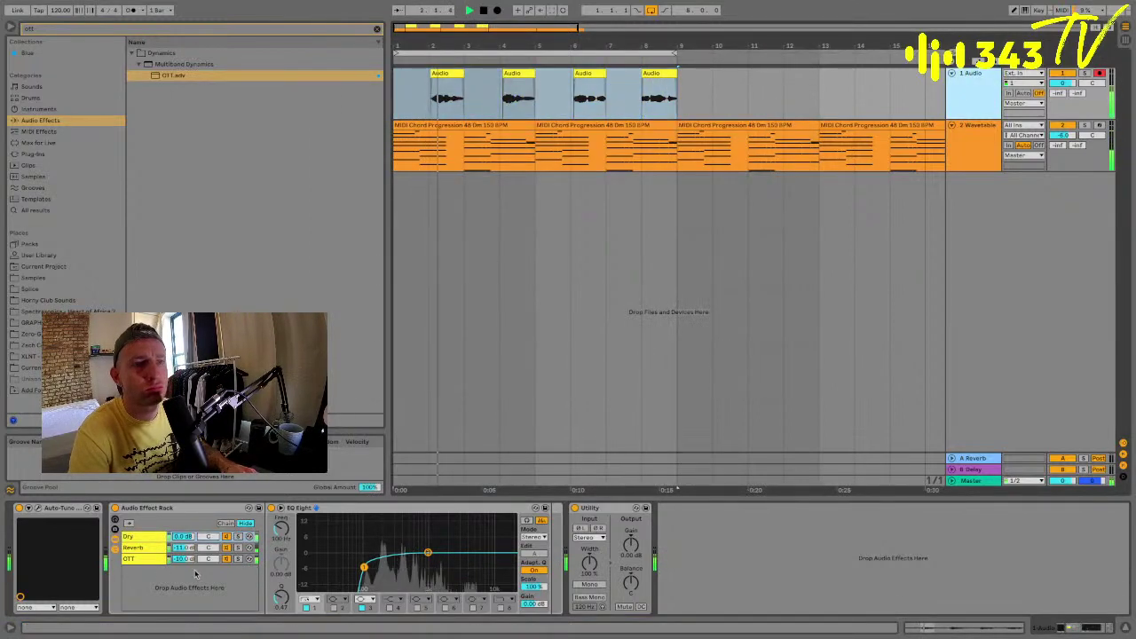
Review the devices on the OTT, Dry and Reverb chains of the vocal rack.
left_click(146, 558)
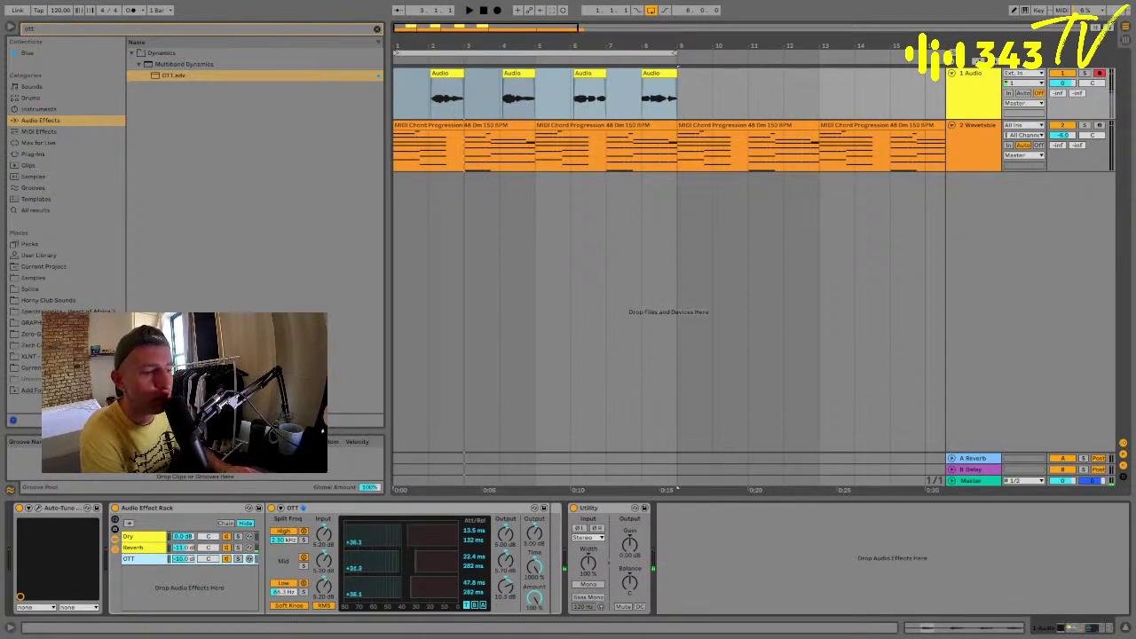
left_click(136, 536)
left_click(137, 547)
left_click(138, 559)
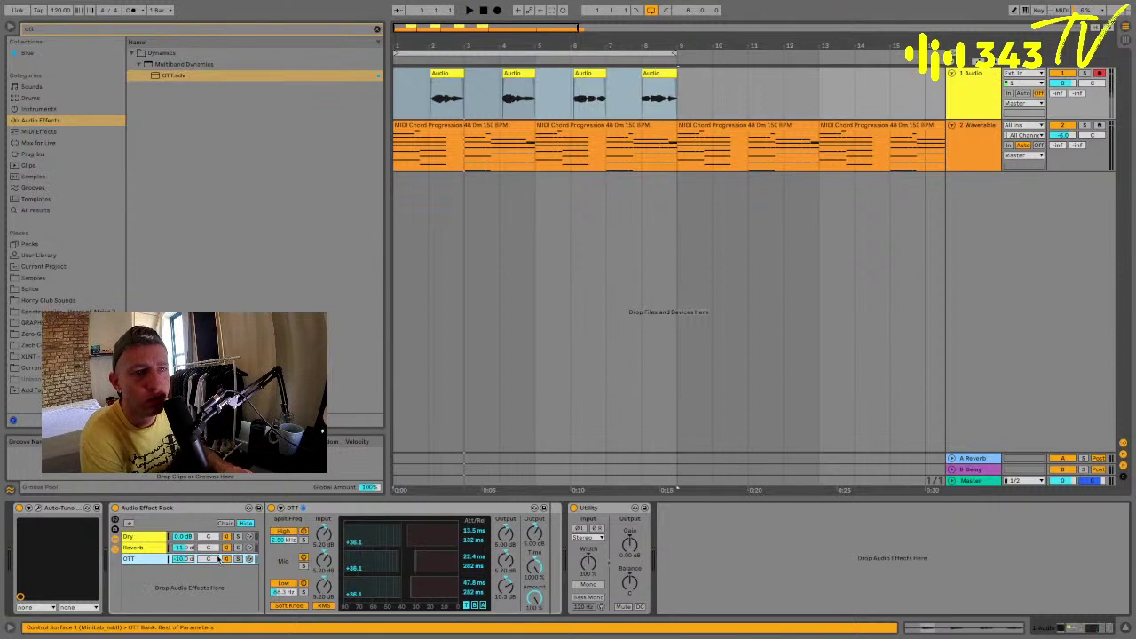
Add Delay as a new rack chain directly below Dry, with 18% feedback and a chain volume of -10 dB.
left_click(53, 32)
type("delay")
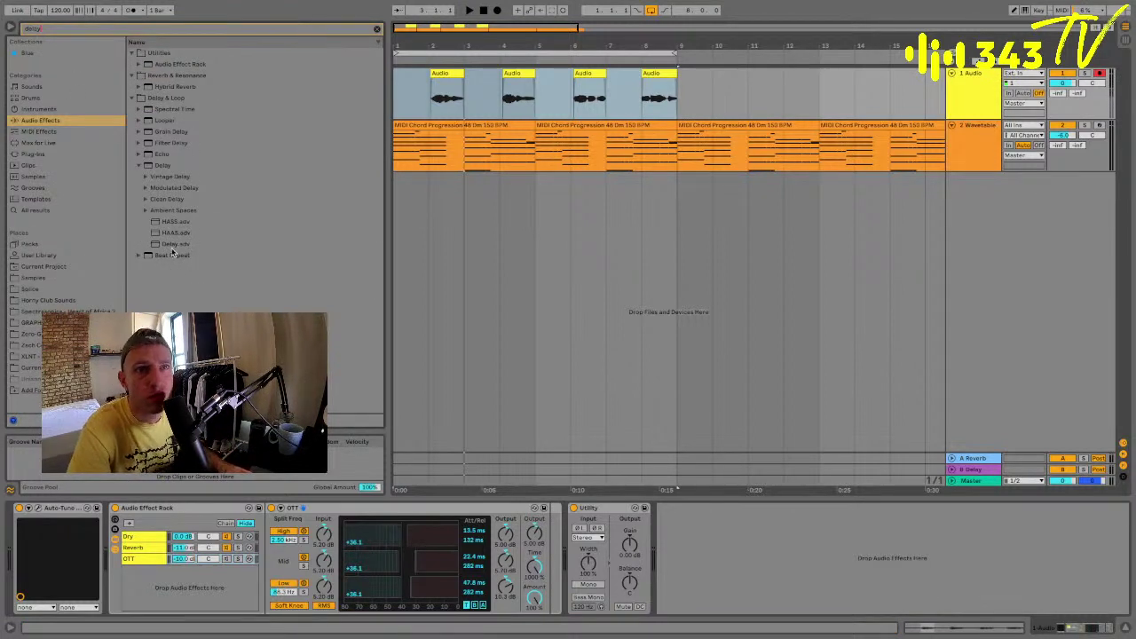
left_click_drag(162, 165, 169, 586)
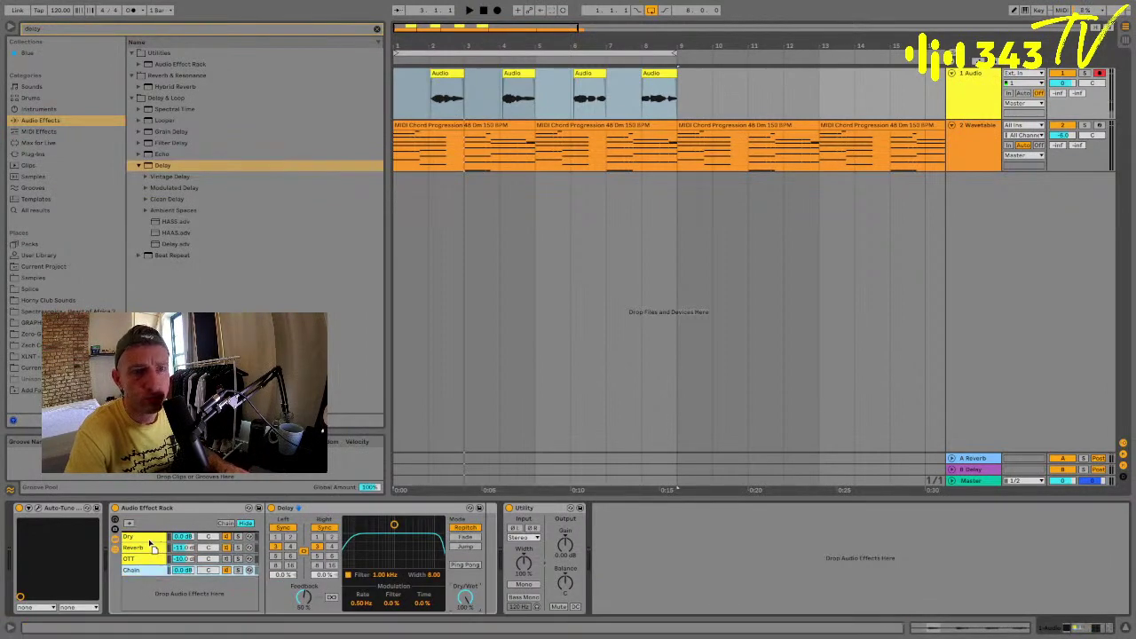
left_click_drag(153, 550, 154, 544)
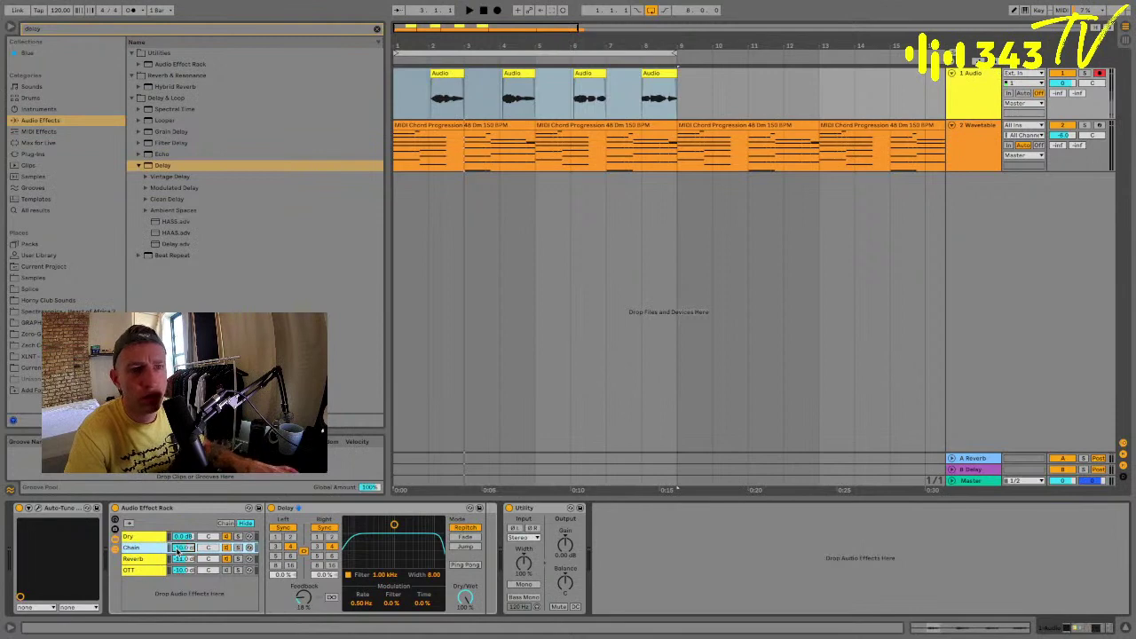
left_click(132, 548)
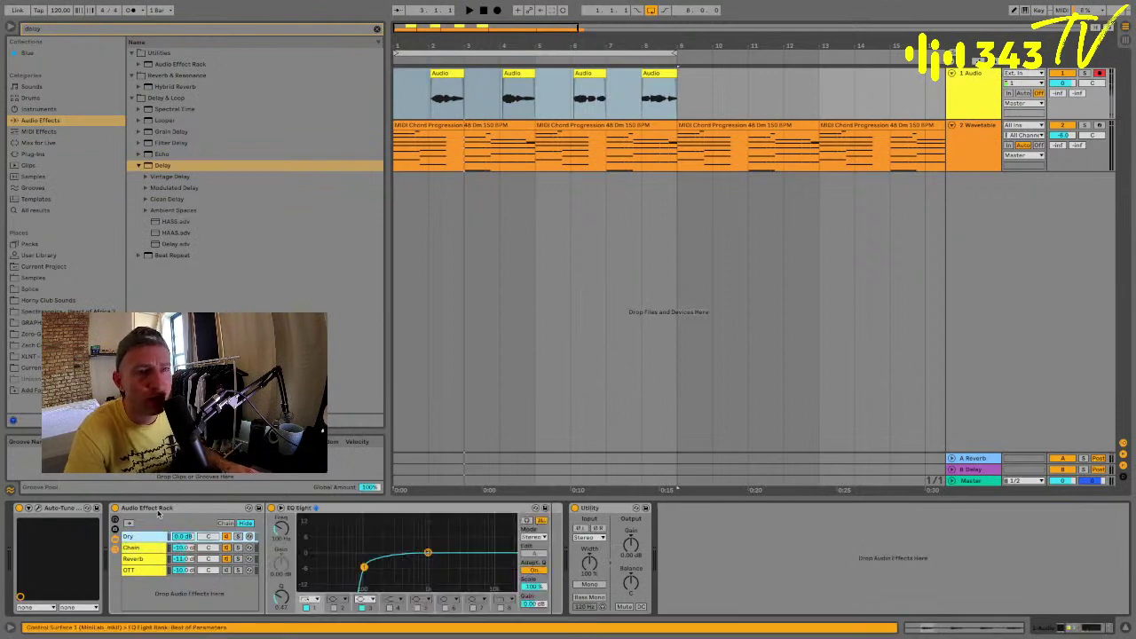
Go through the rack's four parallel chains to compare their devices, and play the loop from the start.
left_click(155, 559)
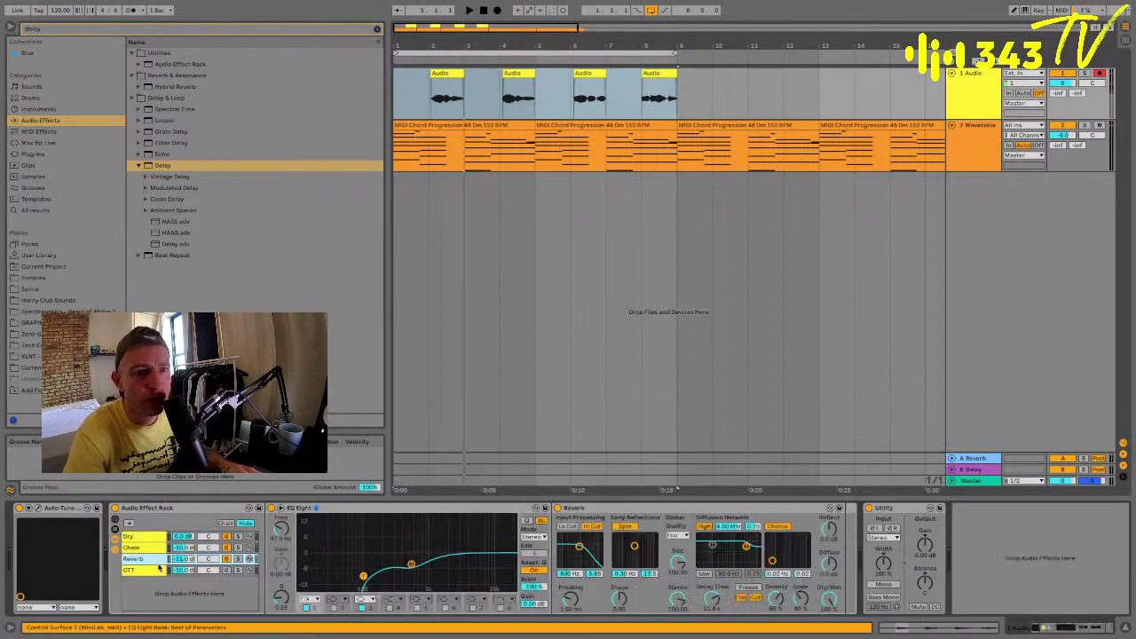
left_click(157, 572)
left_click(177, 560)
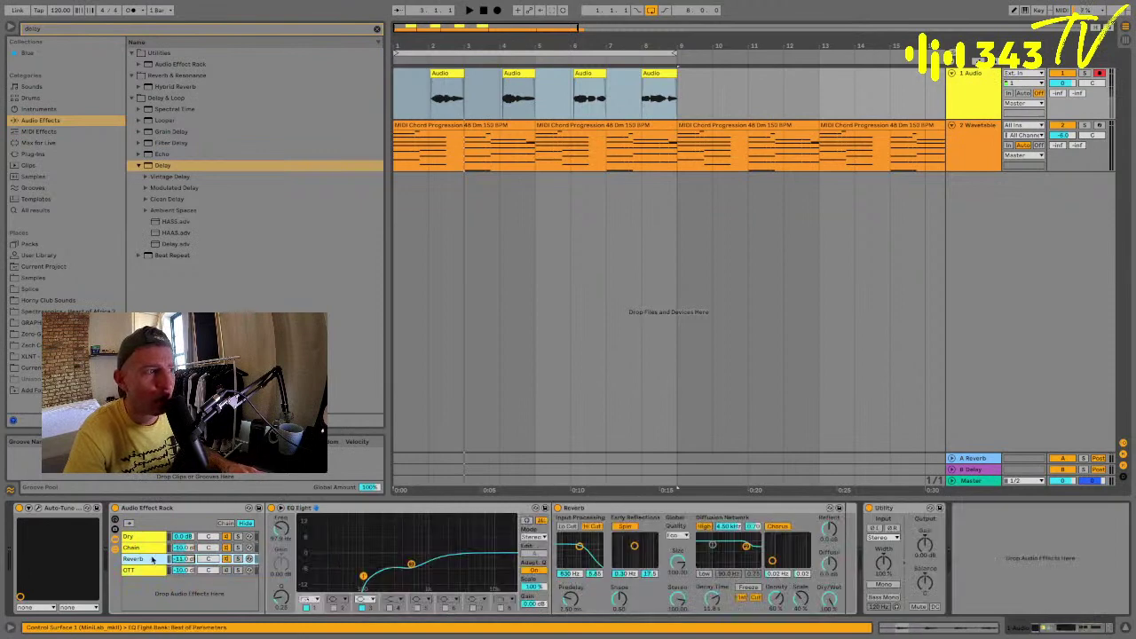
left_click(150, 548)
left_click(150, 537)
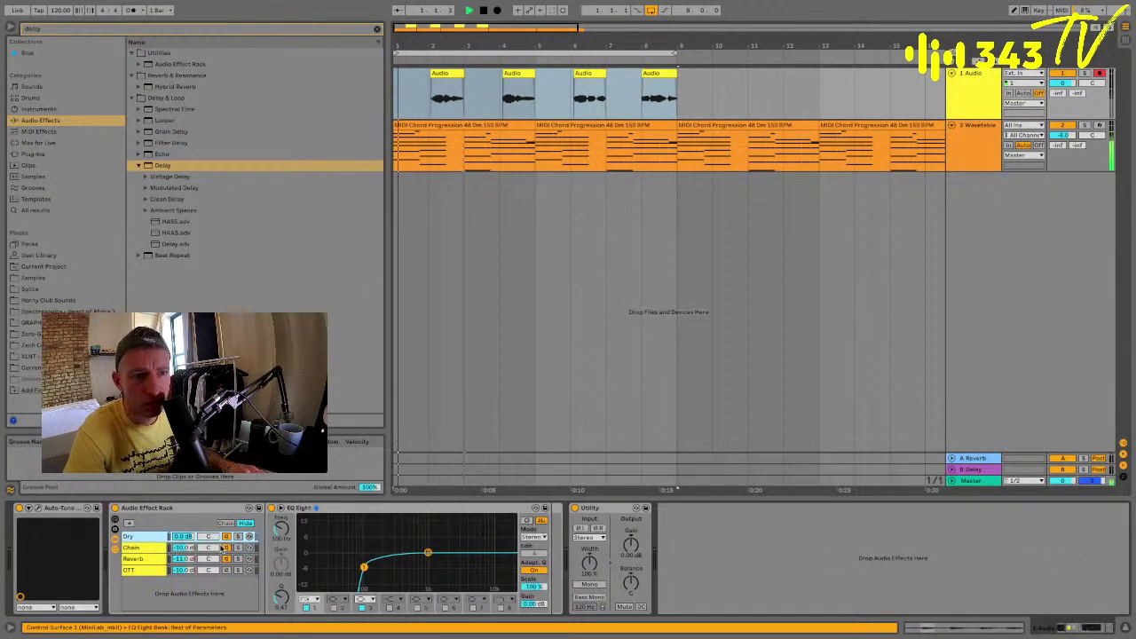
Rename the new chain Delay and shift its delay filter down to about 108 Hz with a width of about 8.22.
left_click(152, 548)
key("super+r")
type("Delay")
left_click(155, 558)
left_click(153, 550)
left_click_drag(394, 524, 358, 524)
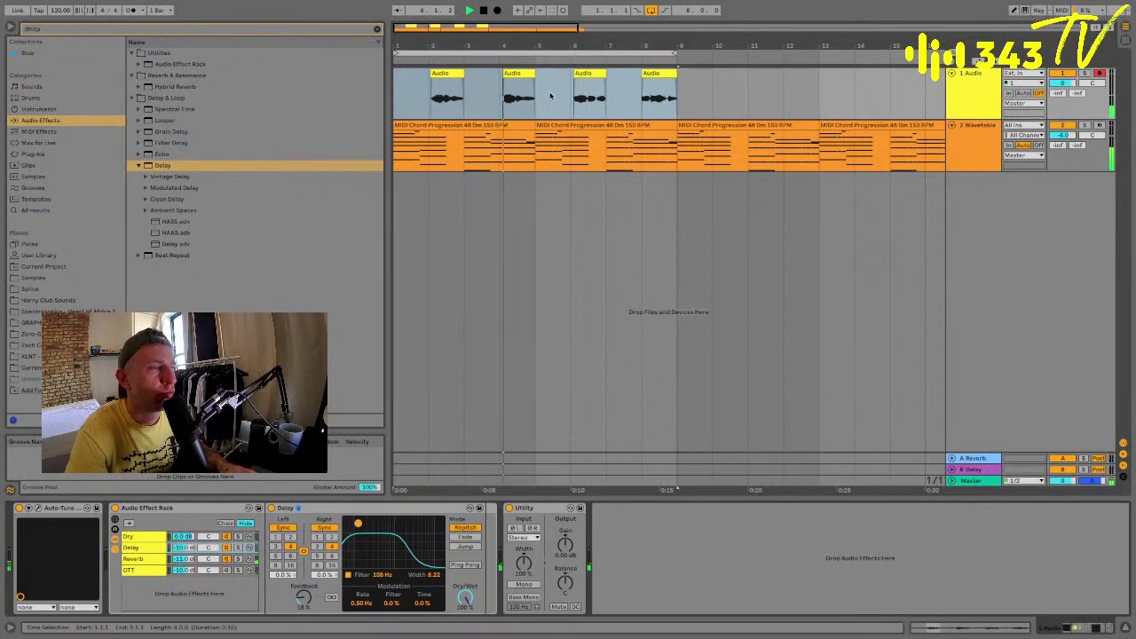
Lower the Reverb chain's volume to -20 dB, and bring up the devices on the Delay and Dry chains.
left_click_drag(432, 51, 414, 42)
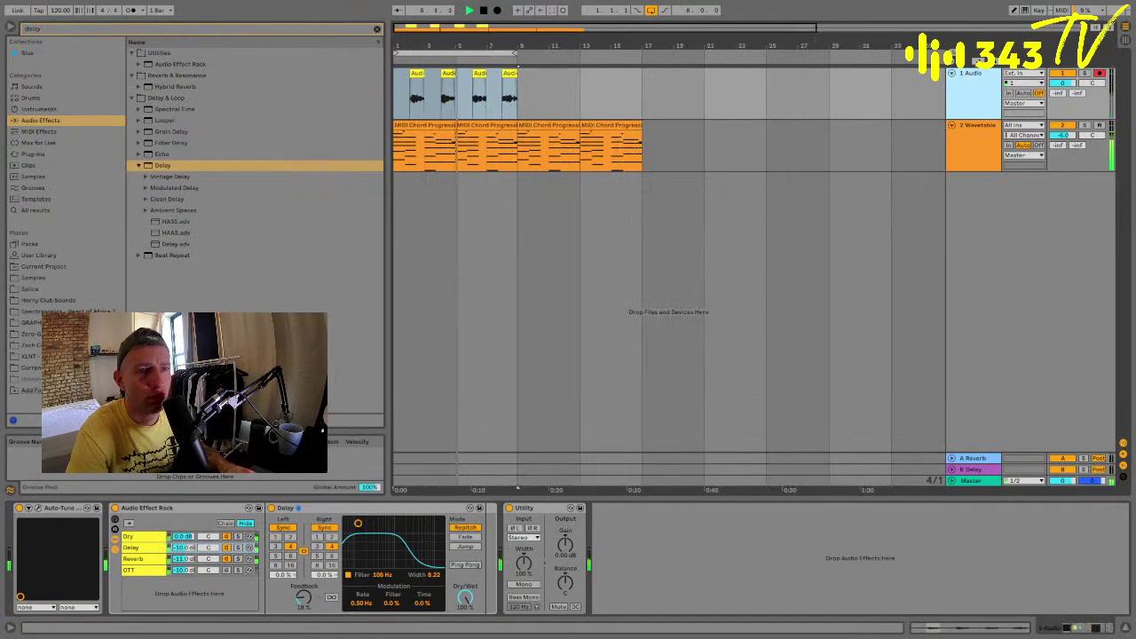
left_click(183, 559)
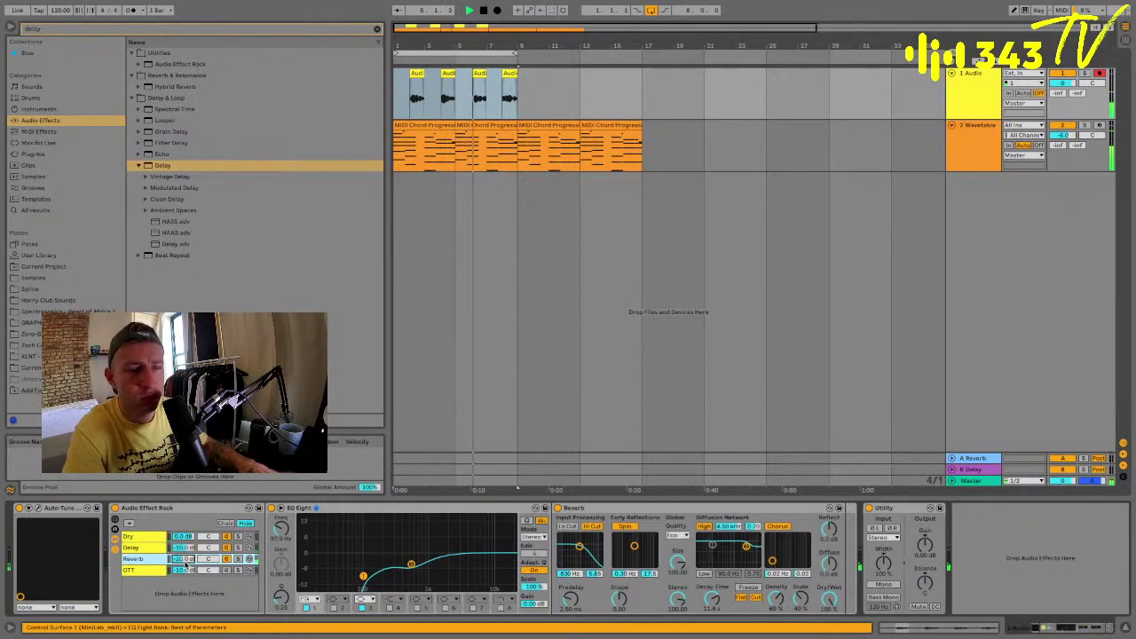
left_click(146, 549)
left_click(145, 537)
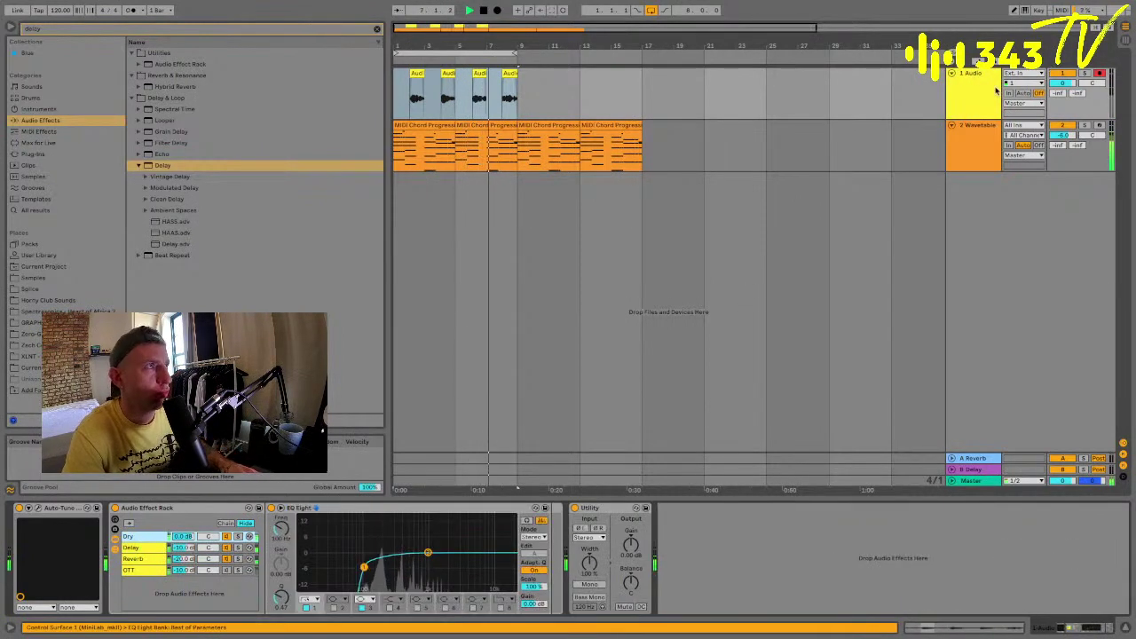
Set the delay filter to 50 Hz with width 8.78, the feedback to 30% and the Delay chain volume to -16 dB.
left_click(184, 548)
left_click_drag(183, 548, 183, 538)
left_click_drag(358, 523, 346, 521)
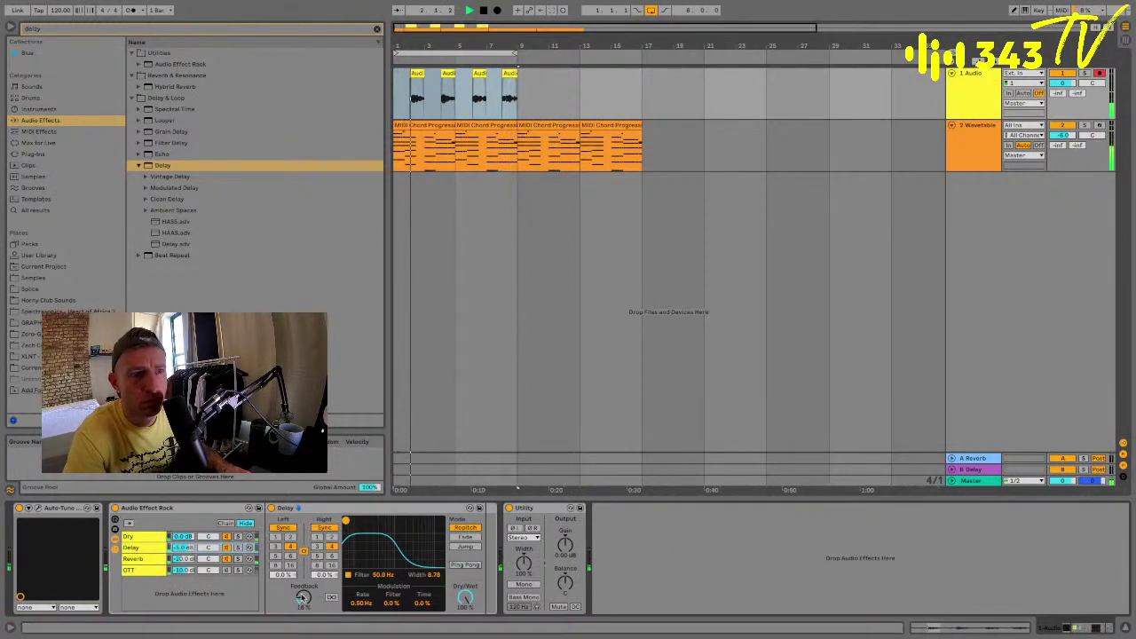
left_click_drag(301, 598, 302, 587)
left_click_drag(185, 548, 185, 544)
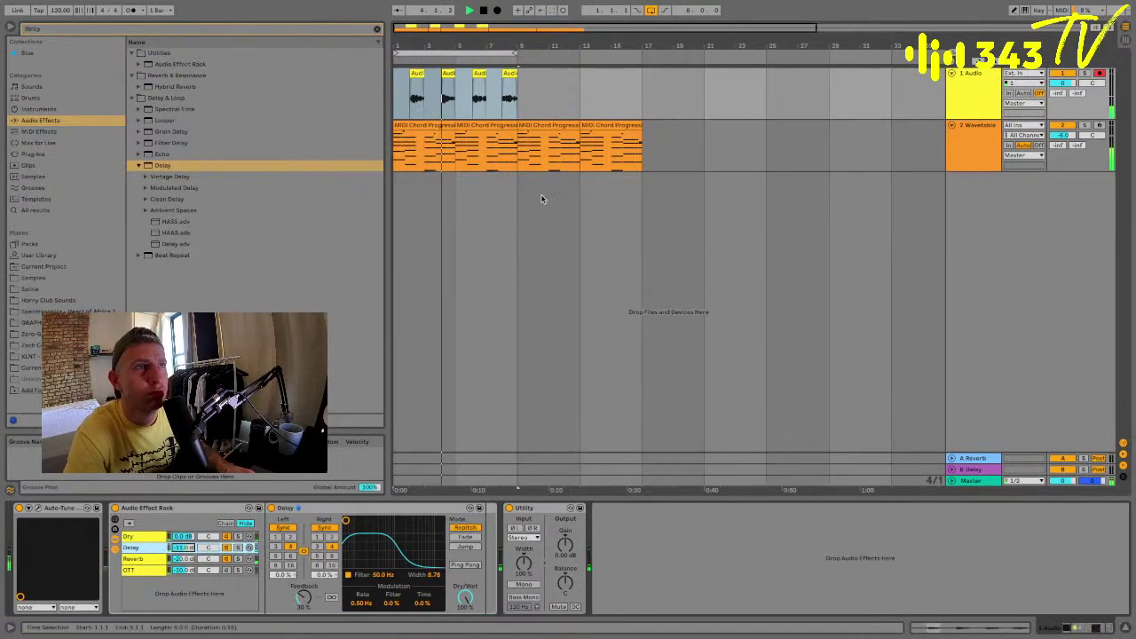
left_click(411, 96)
scroll(409, 97, "up", 5)
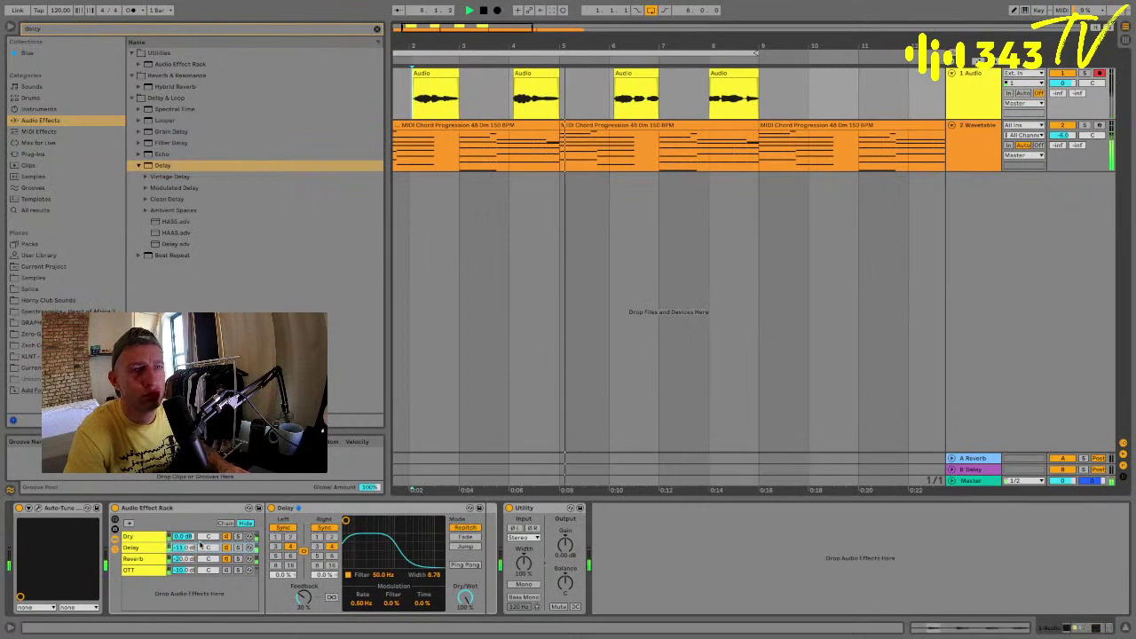
left_click_drag(185, 548, 186, 552)
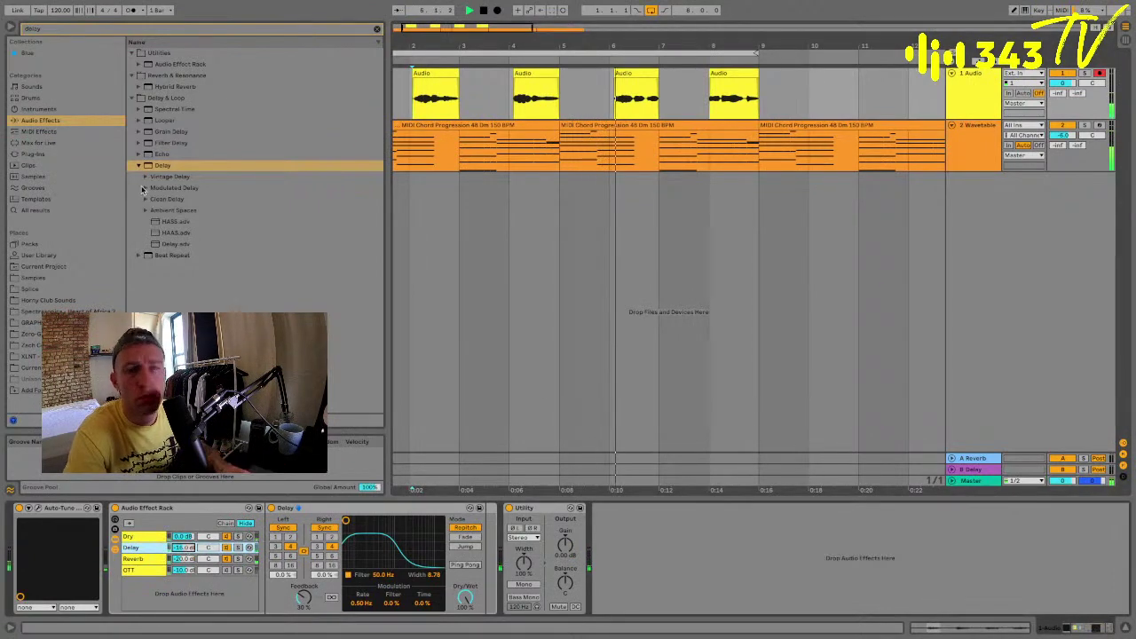
Add a Glue Compressor after the Utility with a threshold of -30 dB and 10 dB makeup, and play the loop.
left_click(53, 30)
type("glue")
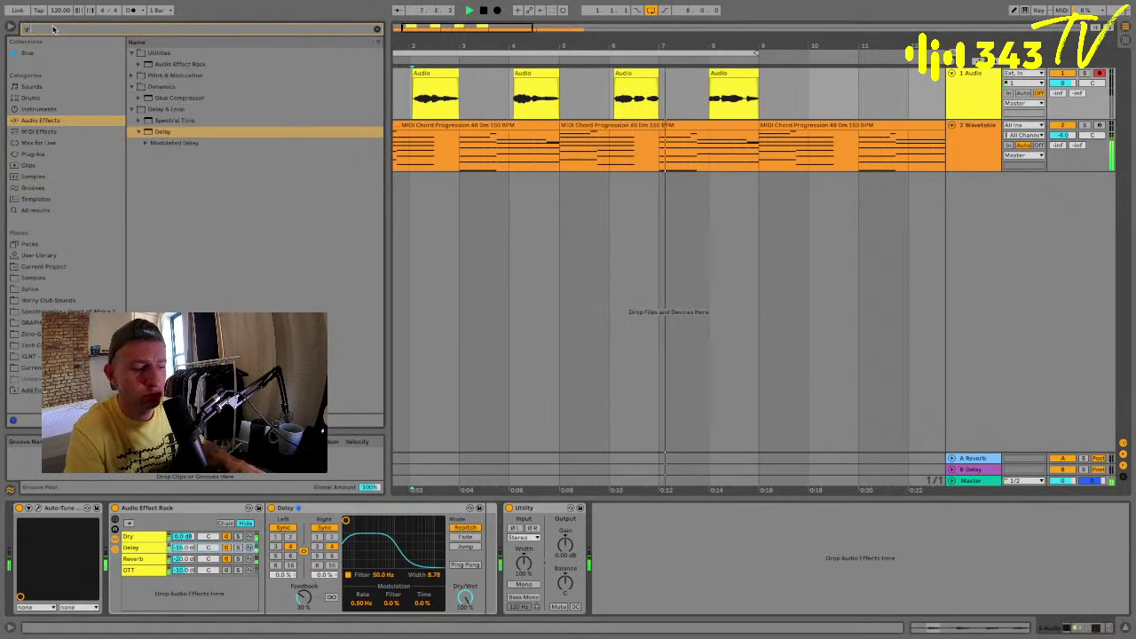
double_click(170, 86)
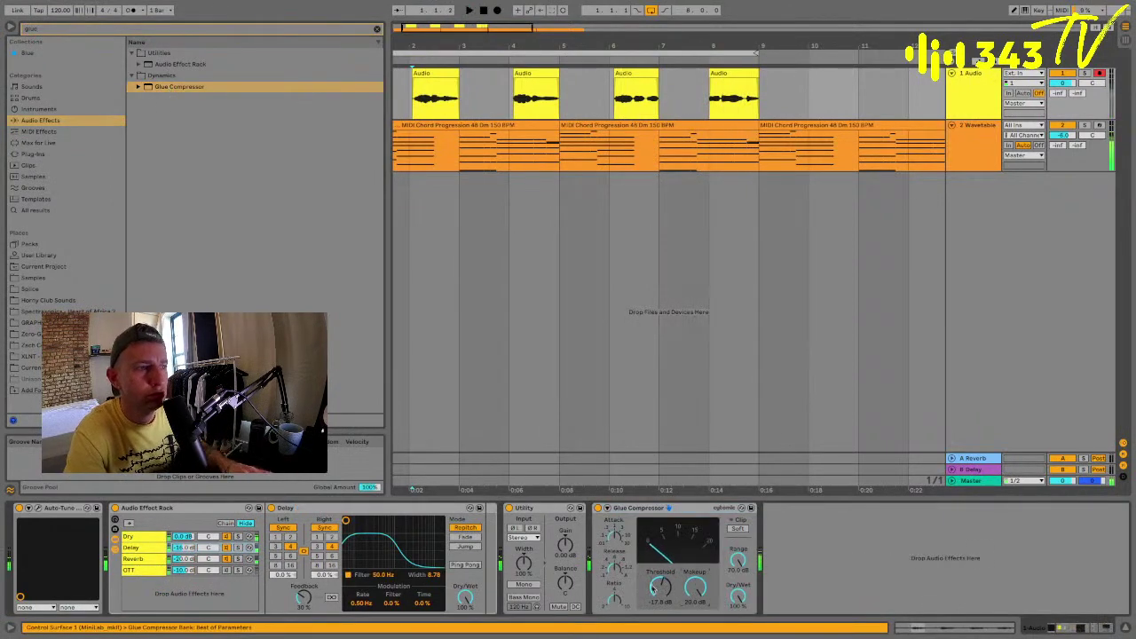
key("space")
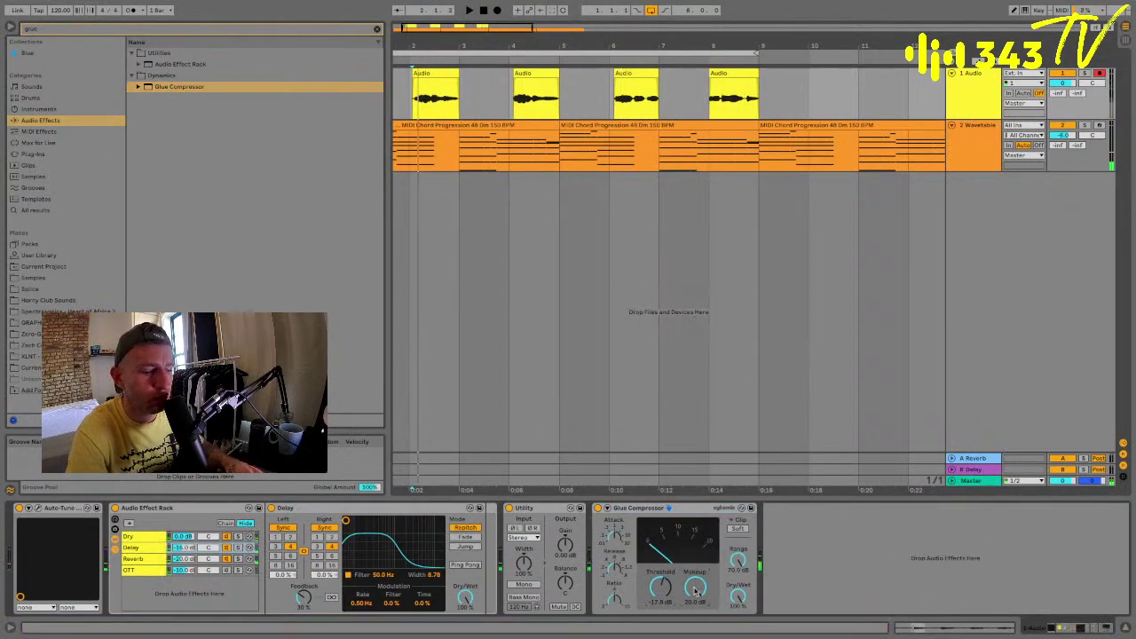
key("space")
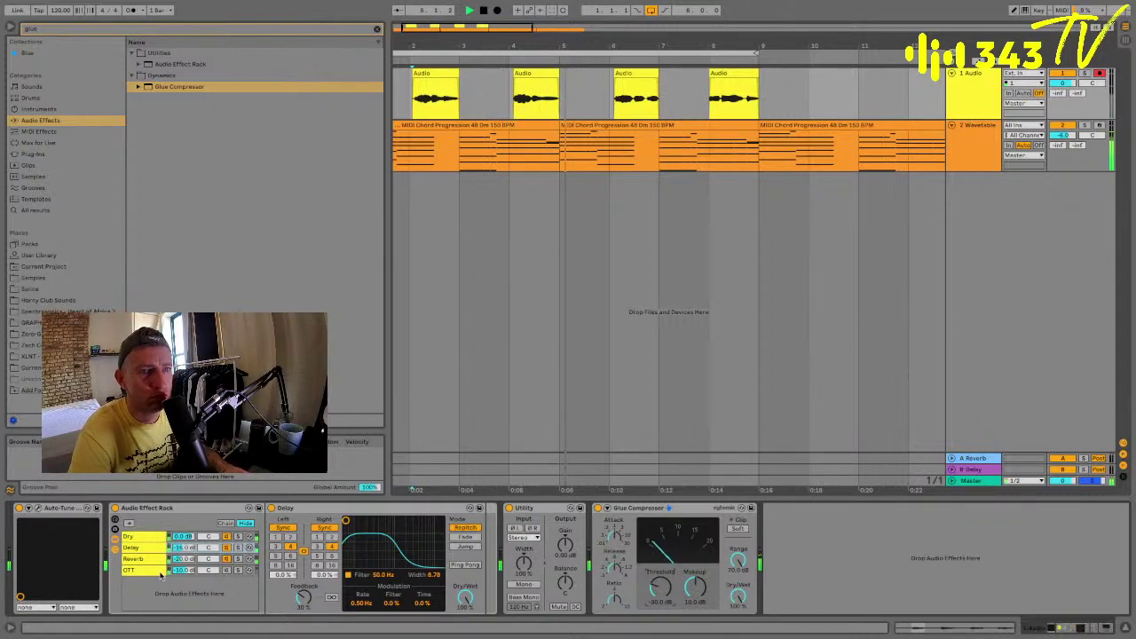
Shift the delay filter to 18.0 kHz with width 8.89 and lower the Reverb chain's volume to -28 dB.
left_click(188, 559)
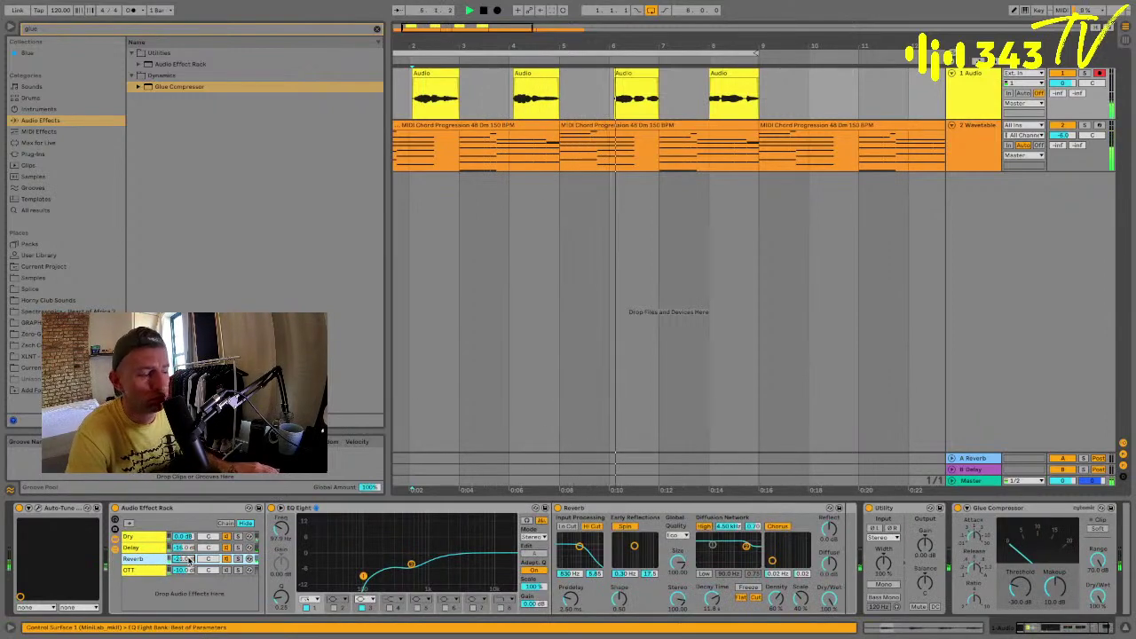
left_click(147, 549)
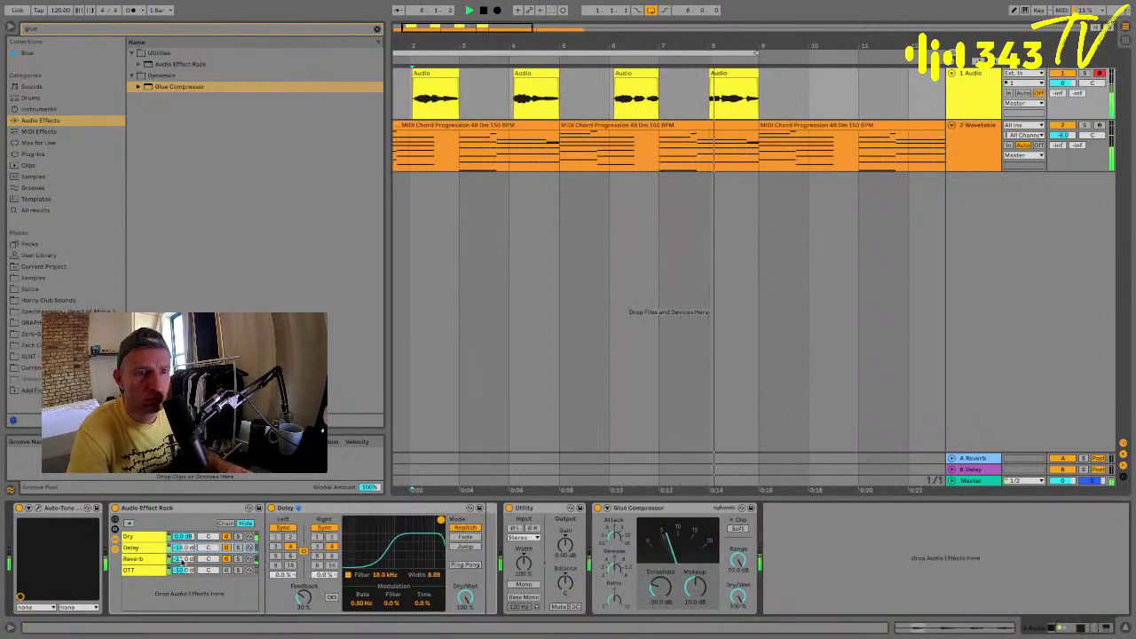
left_click(182, 559)
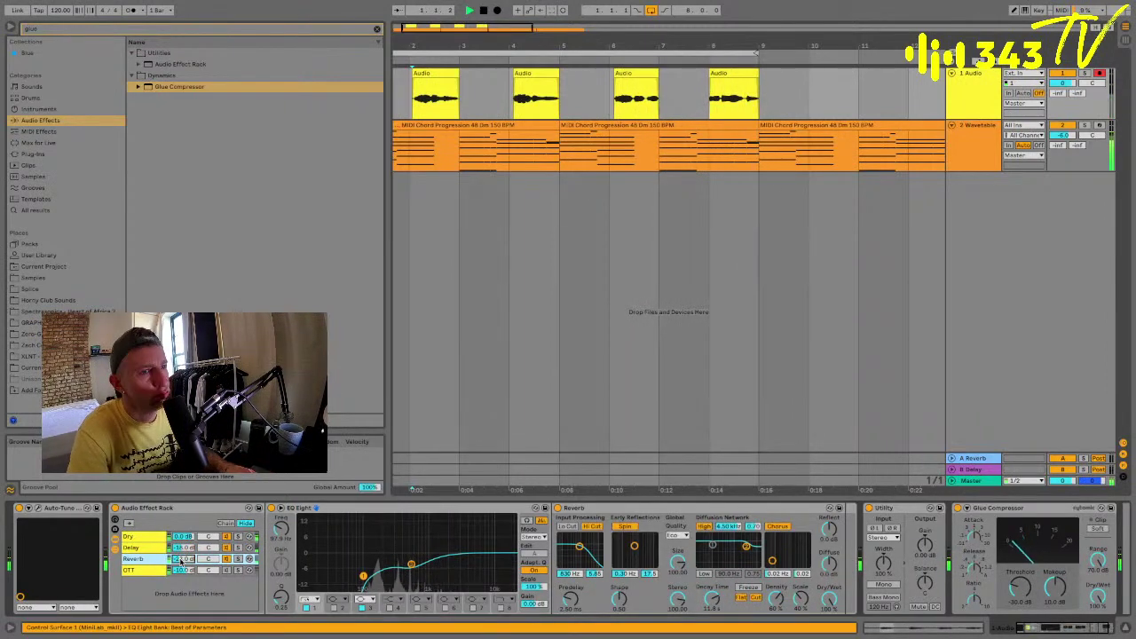
left_click(146, 537)
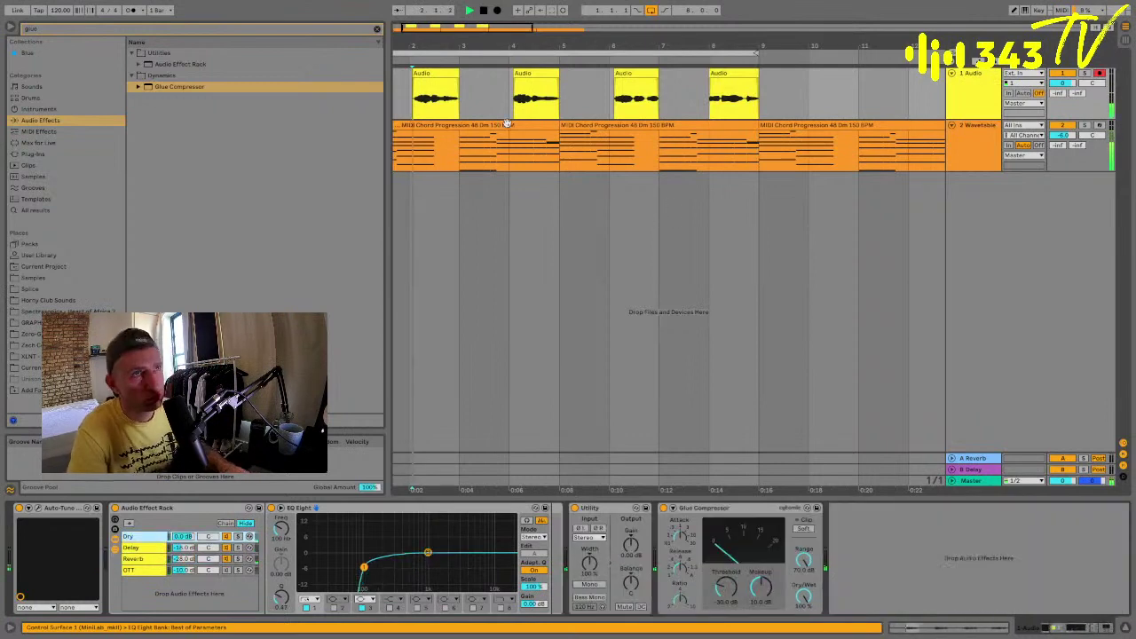
Try shifting the first vocal clip slightly later against the chords, and move it back to its starting position.
left_click(438, 73)
left_click_drag(423, 44, 482, 89)
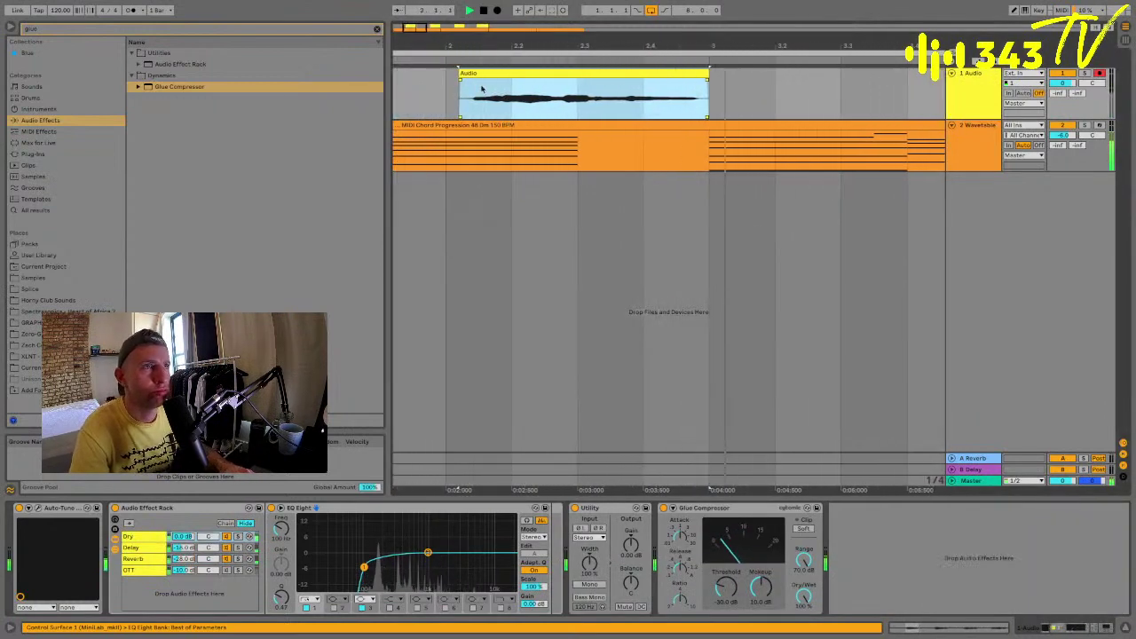
key("space")
left_click_drag(576, 72, 592, 75)
key("space")
left_click(454, 89)
key("space")
key("space")
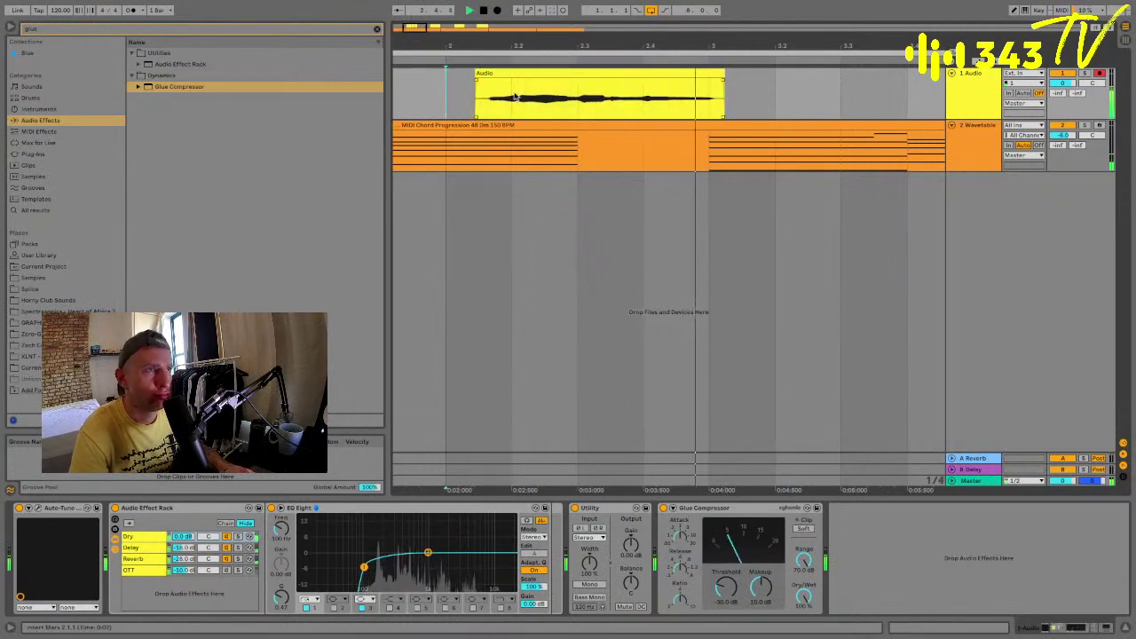
left_click_drag(489, 75, 472, 76)
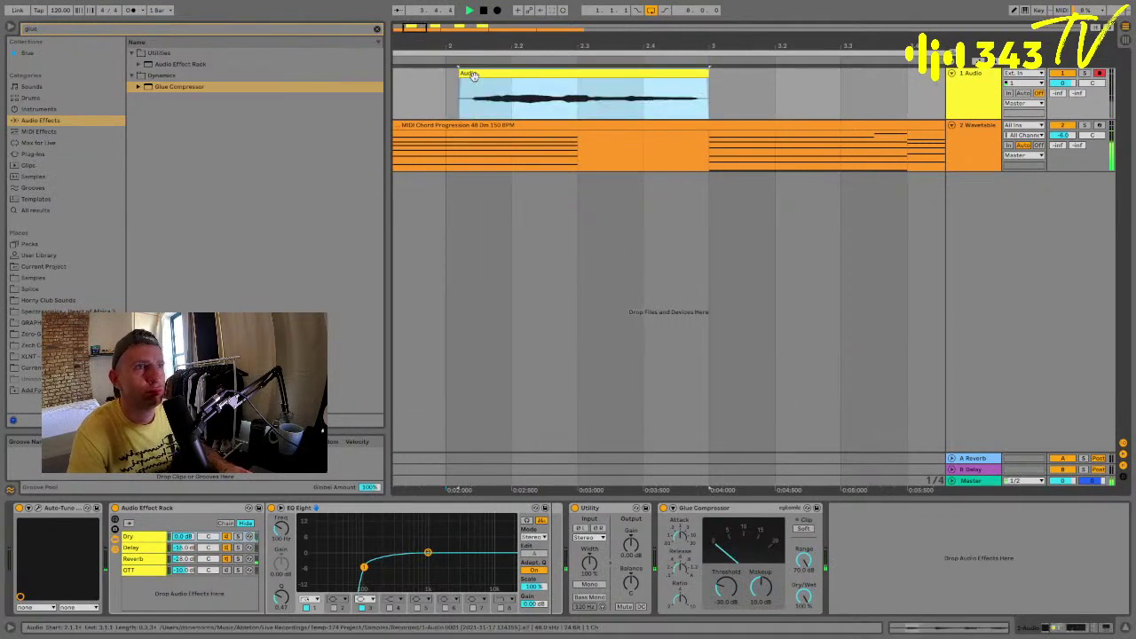
key("ctrl+d")
key("ctrl+d")
key("ctrl+d")
Group all devices on the audio track, from Auto-Tune to the Glue Compressor, into one Audio Effect Rack.
left_click(967, 87)
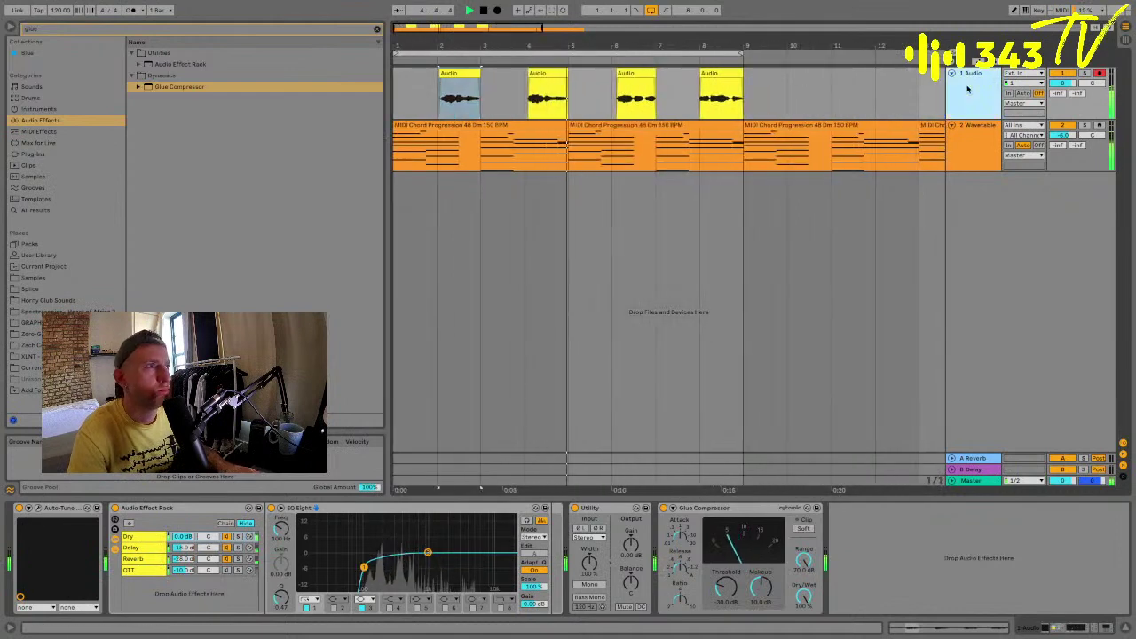
left_click(133, 508)
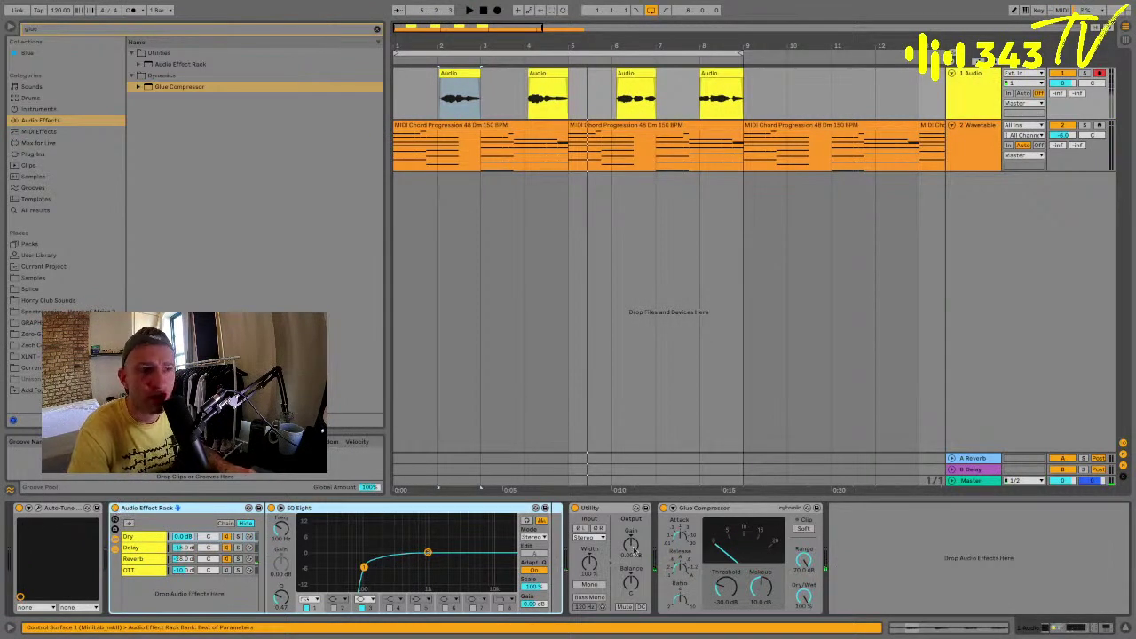
left_click(720, 511)
left_click(64, 509)
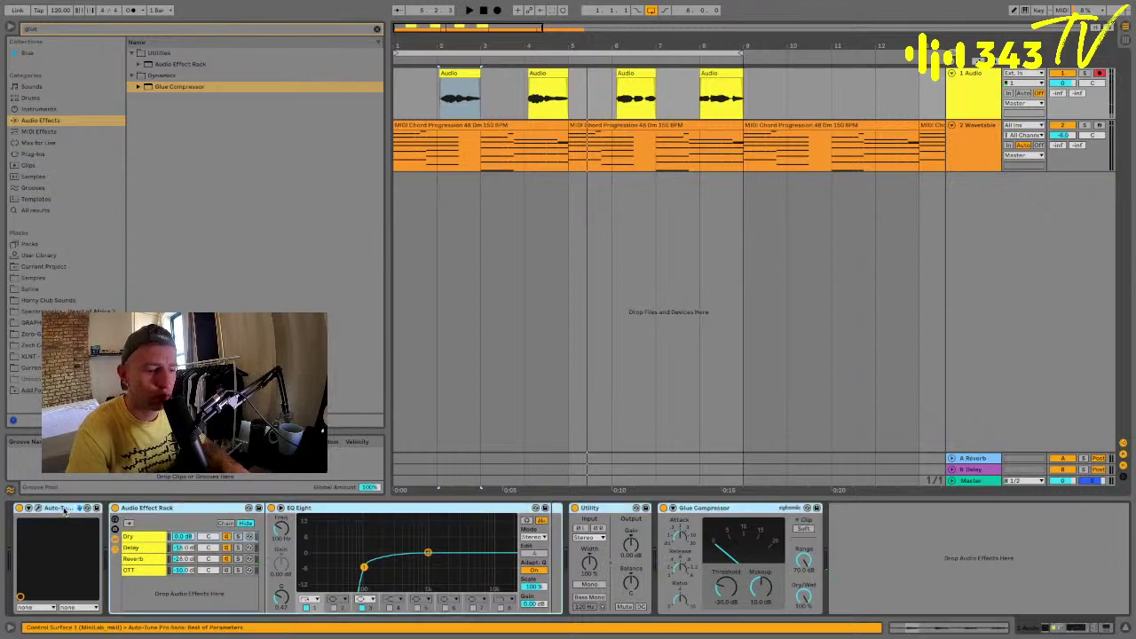
key("ctrl+g")
Bypass the whole outer rack during playback and re-enable it to compare the dry and processed vocal.
left_click(19, 510)
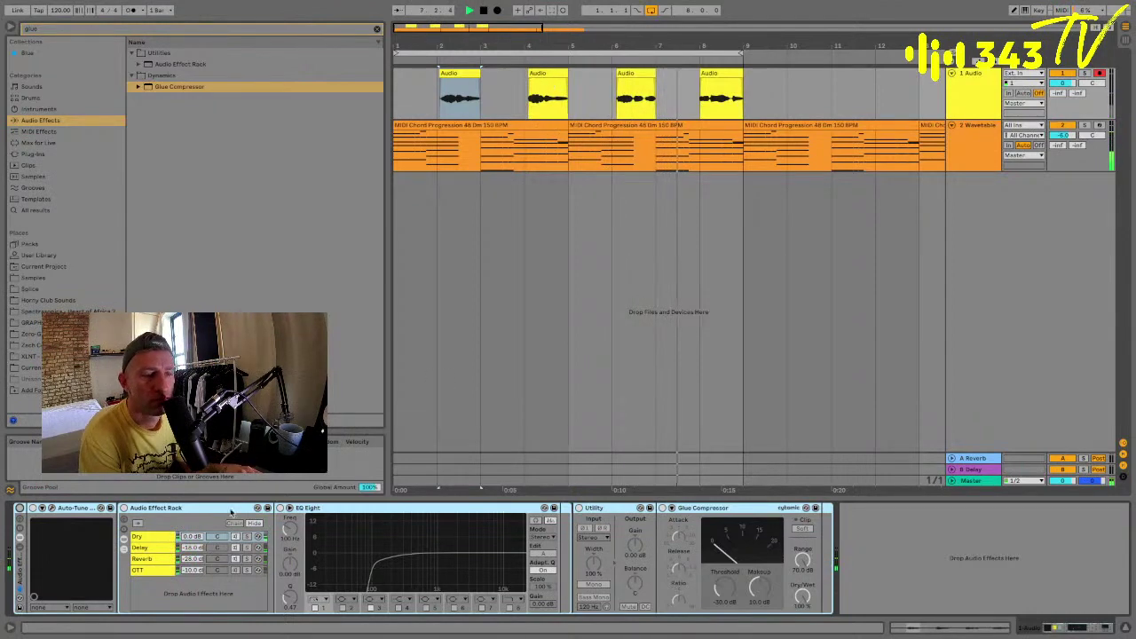
left_click(20, 507)
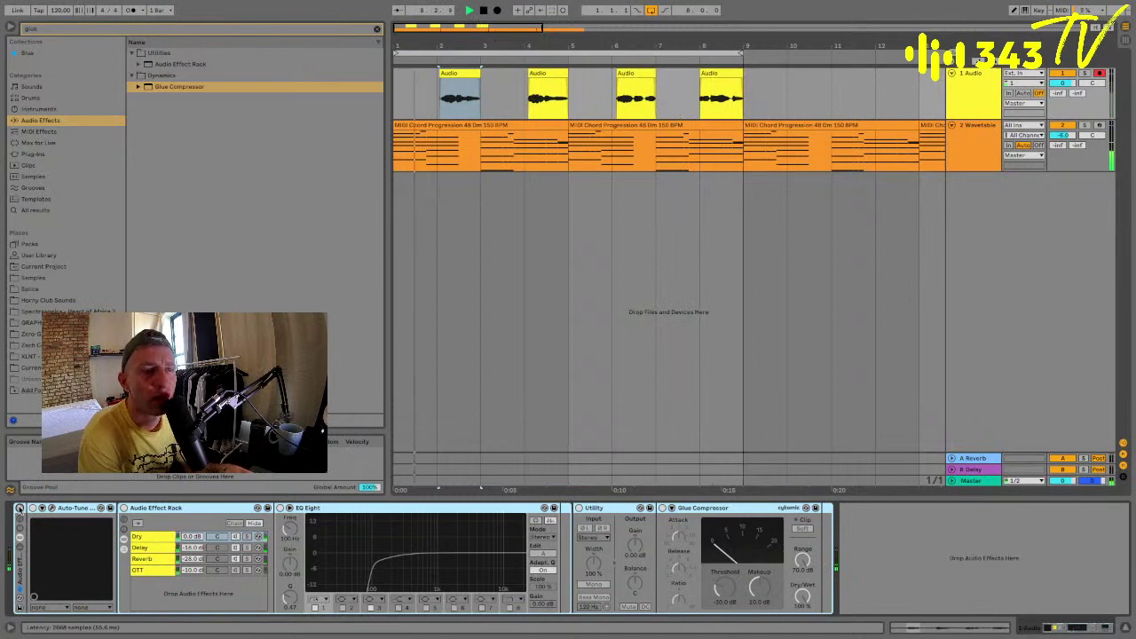
left_click(20, 507)
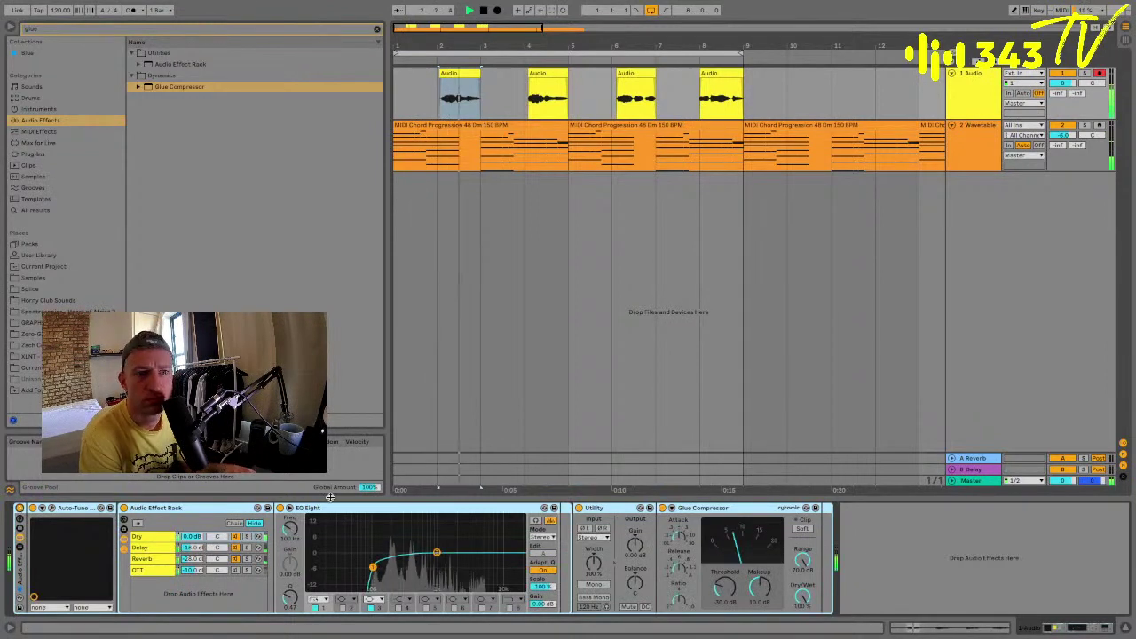
Set the Delay chain's volume to -13 dB and the Glue Compressor to a -35 dB threshold with 15 dB makeup.
left_click(164, 560)
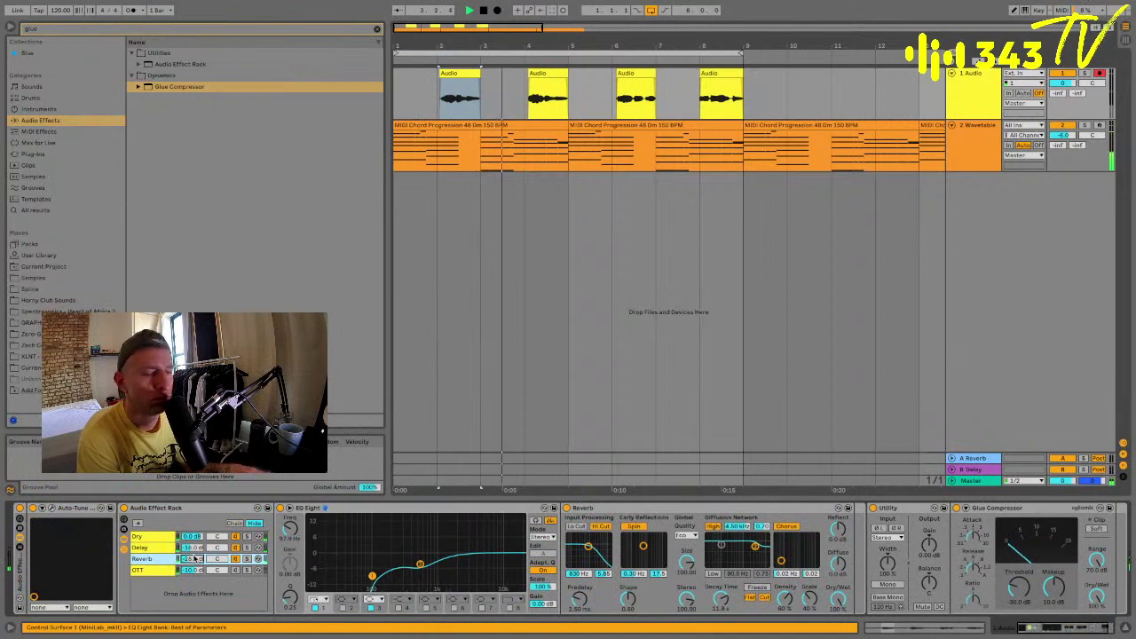
left_click(199, 548)
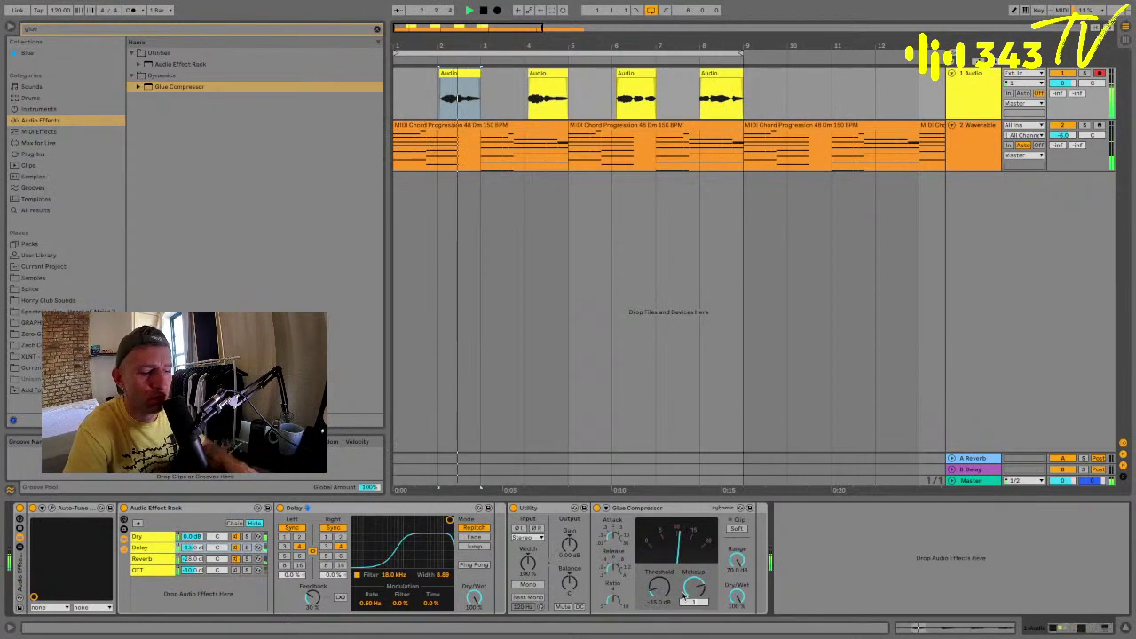
left_click(979, 110)
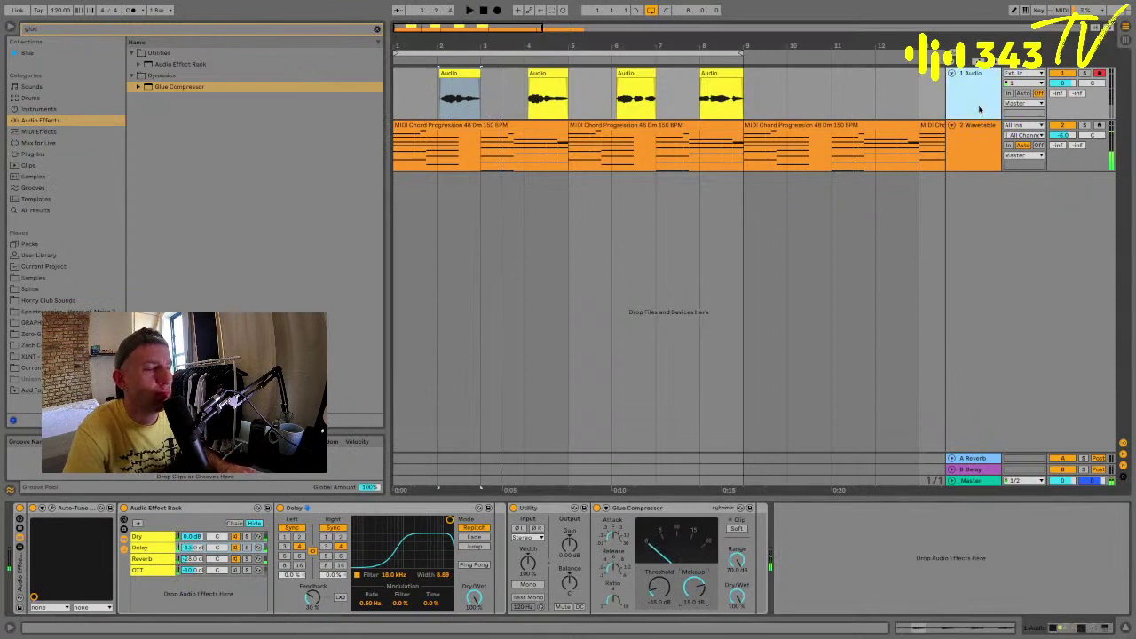
Review the Glue Compressor and the devices on the Dry, Delay, OTT and Reverb chains of the inner rack.
left_click(630, 509)
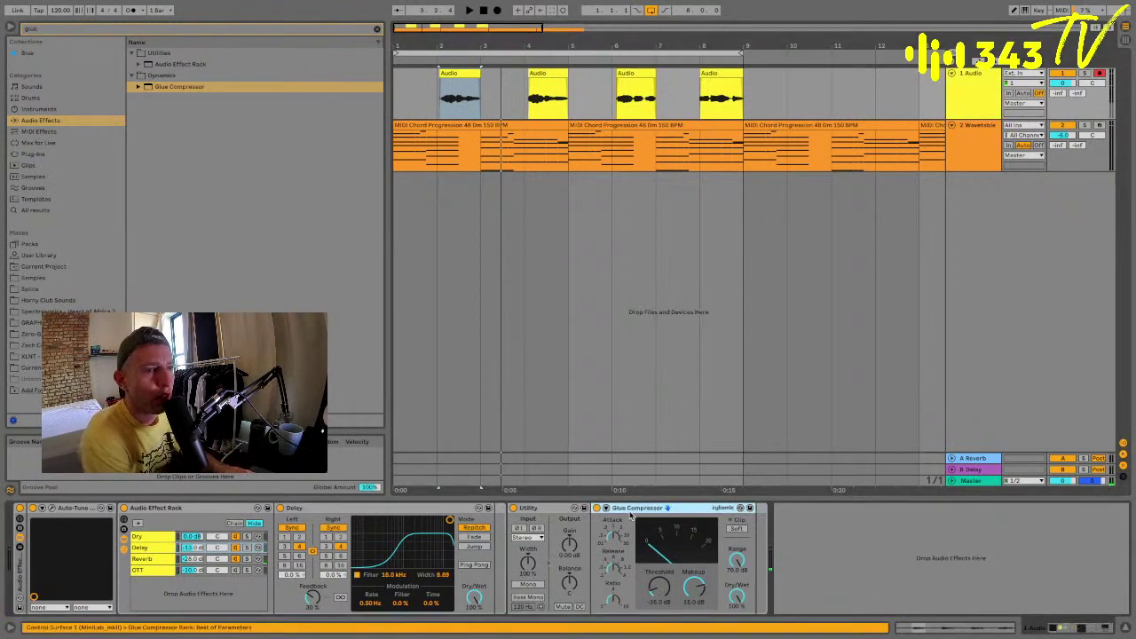
left_click(165, 536)
left_click(162, 547)
left_click(162, 570)
left_click(160, 558)
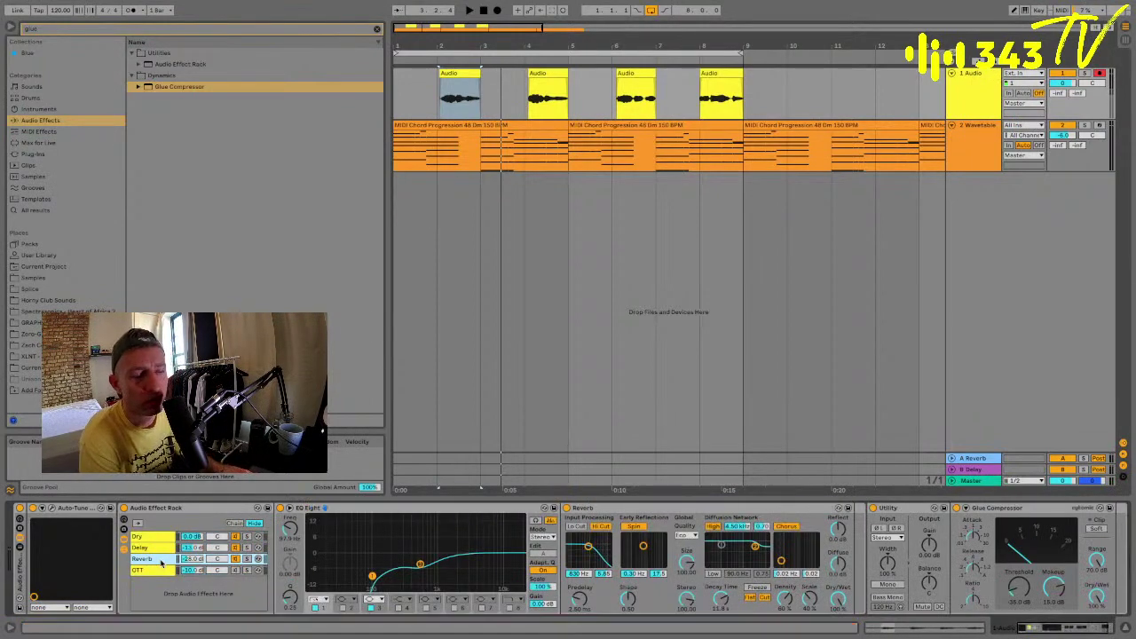
scroll(757, 554, "right", 2)
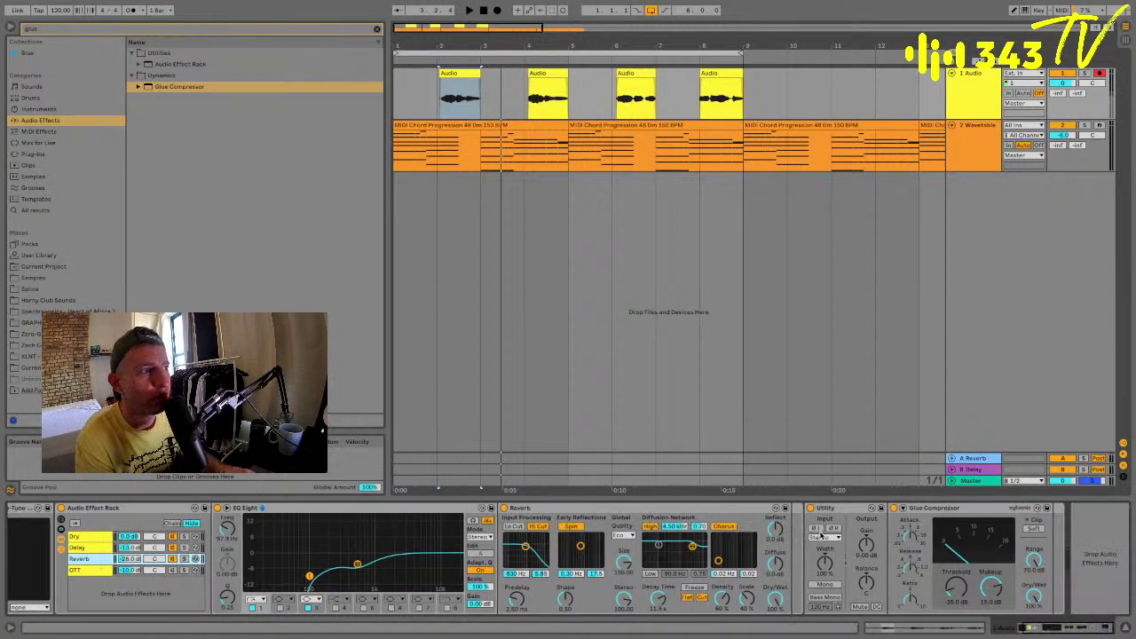
left_click(954, 508)
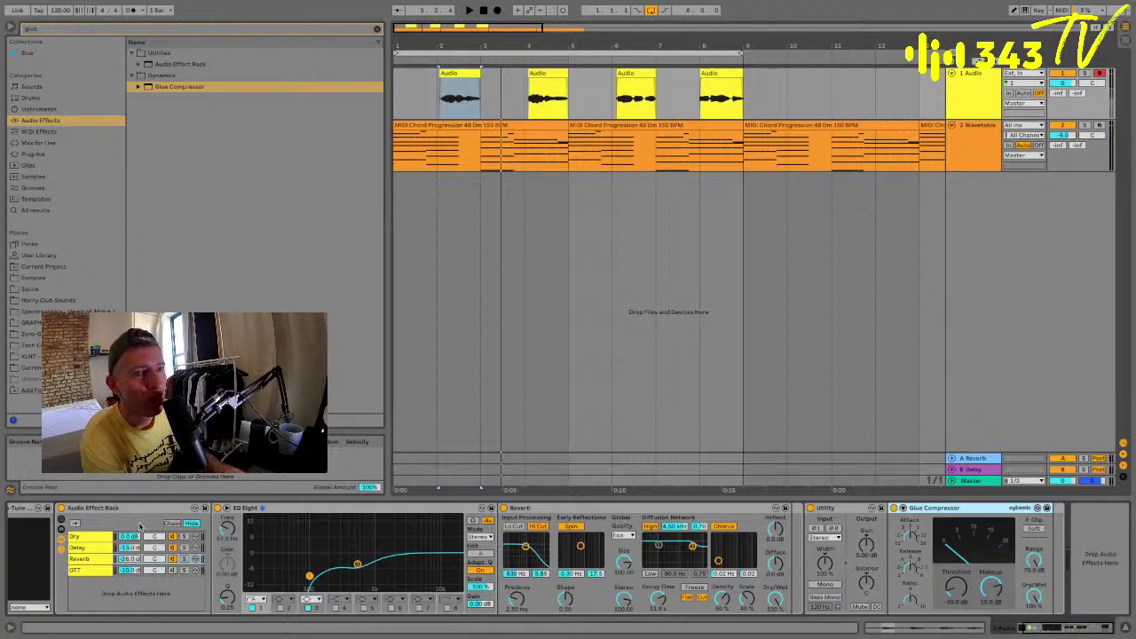
left_click(99, 548)
left_click(95, 558)
left_click(122, 549)
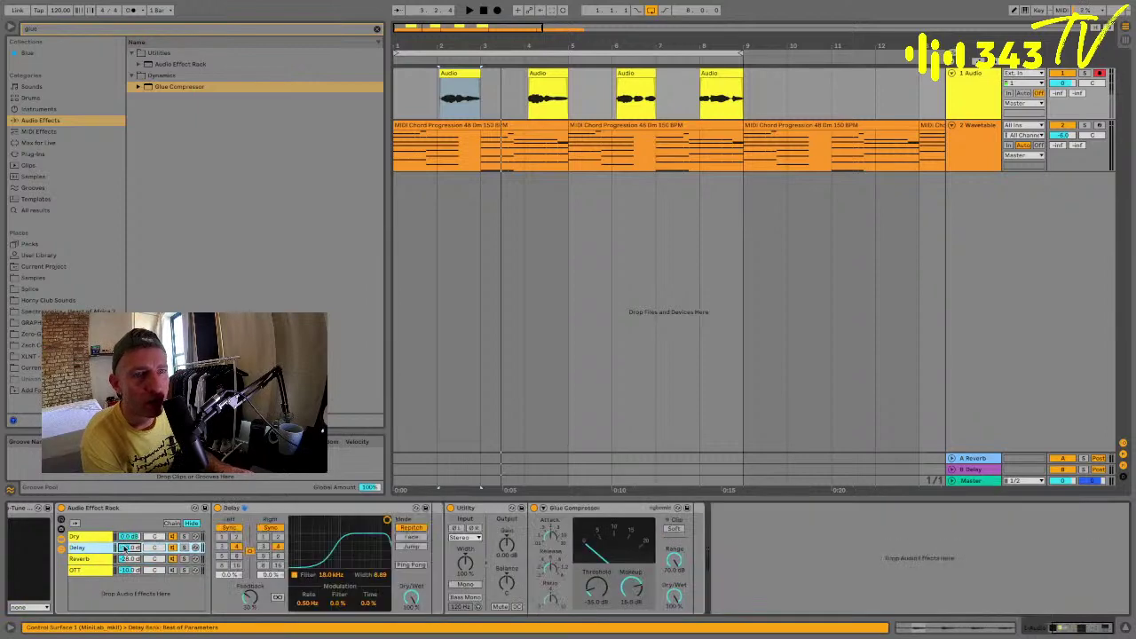
Set the Glue Compressor's threshold to -20 dB with less makeup gain, and readjust the Delay chain's volume.
left_click(635, 585)
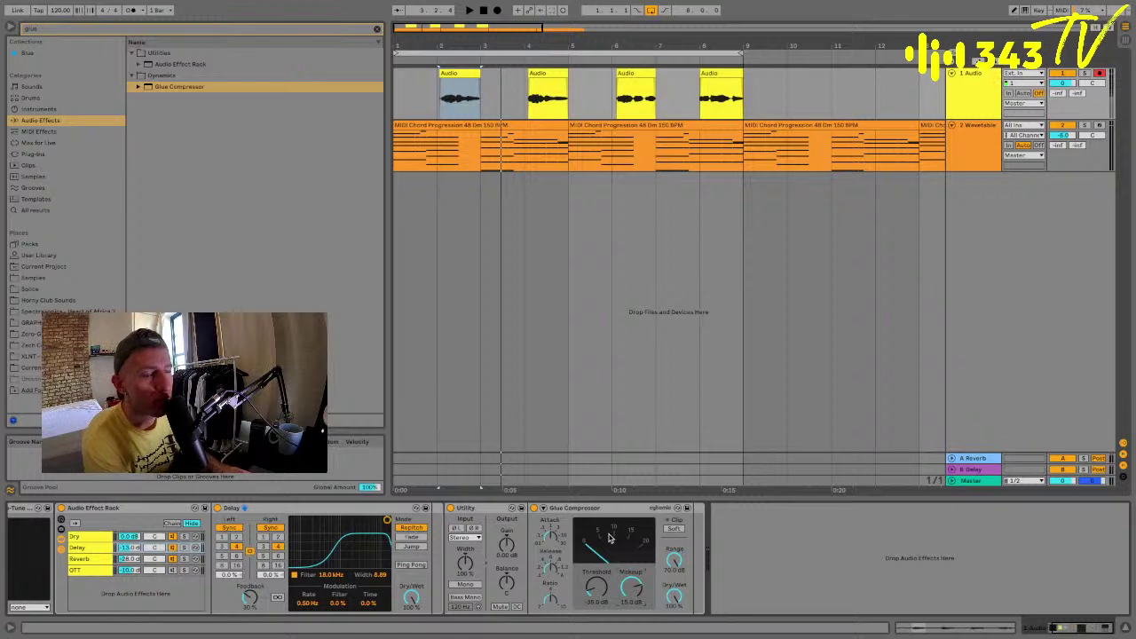
left_click_drag(635, 588, 600, 575)
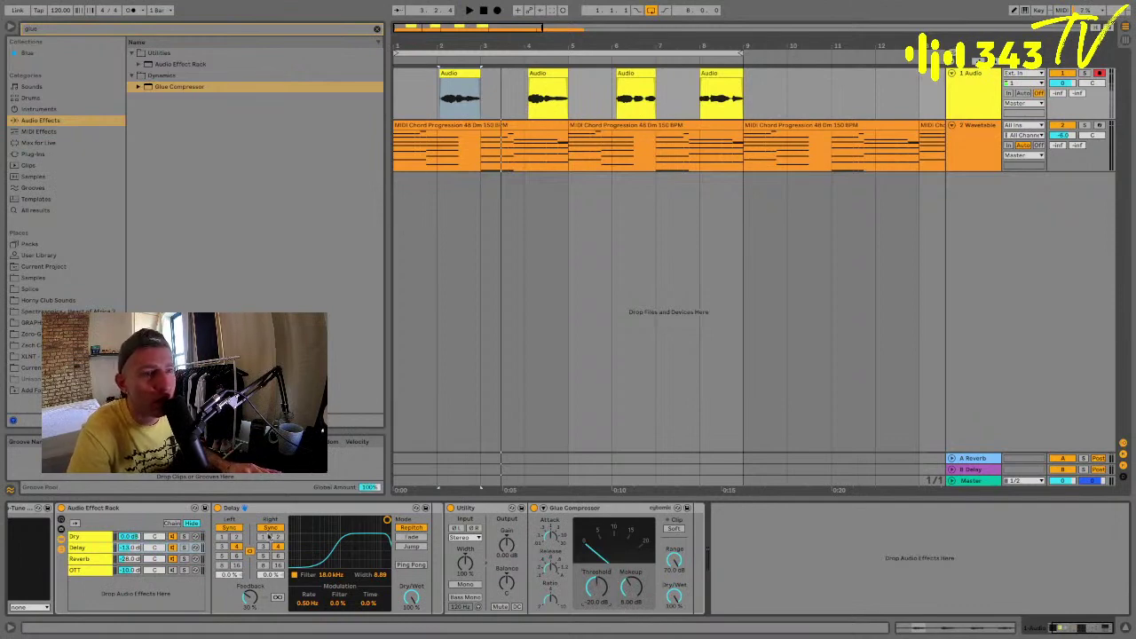
left_click(127, 549)
left_click_drag(129, 550, 131, 548)
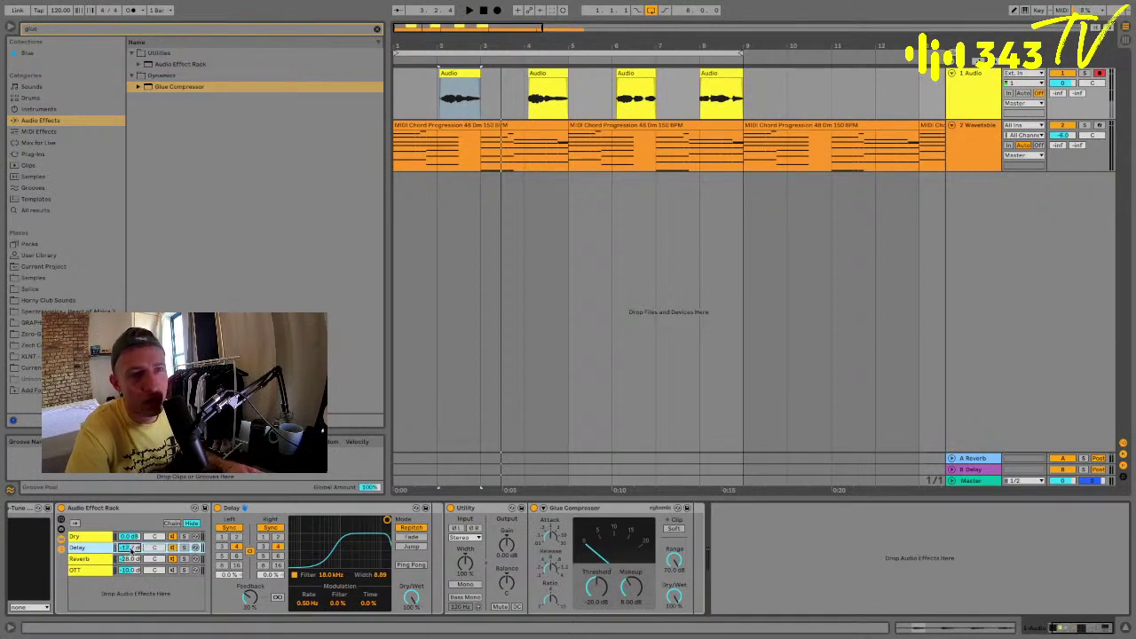
Set the Delay chain's volume to -6 dB in the inner rack.
type("-10")
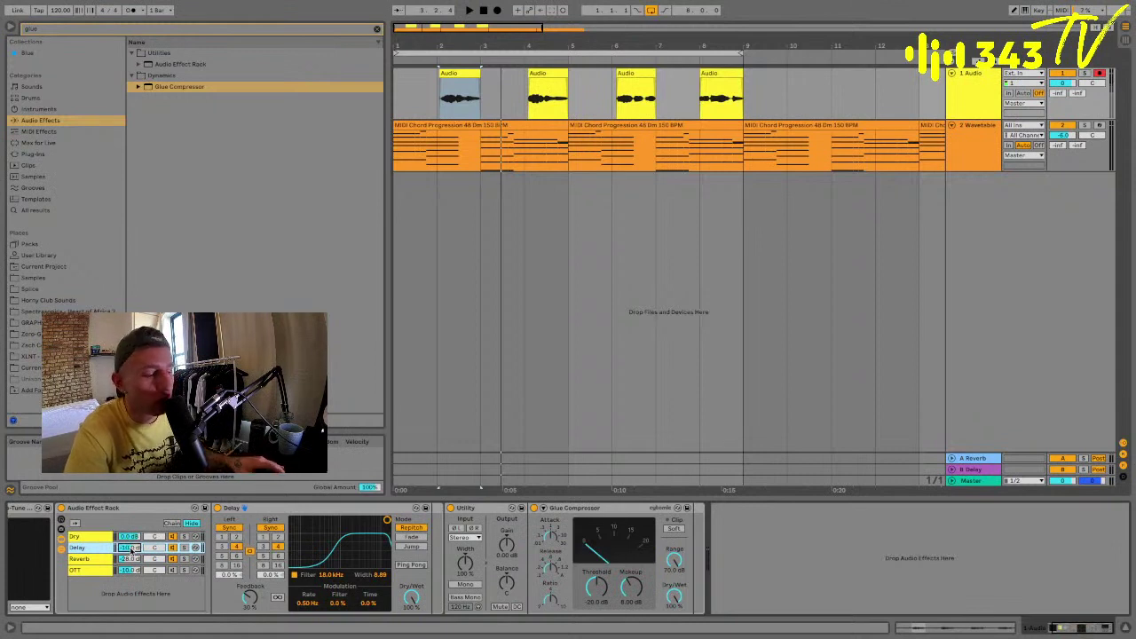
type("-6")
key("Return")
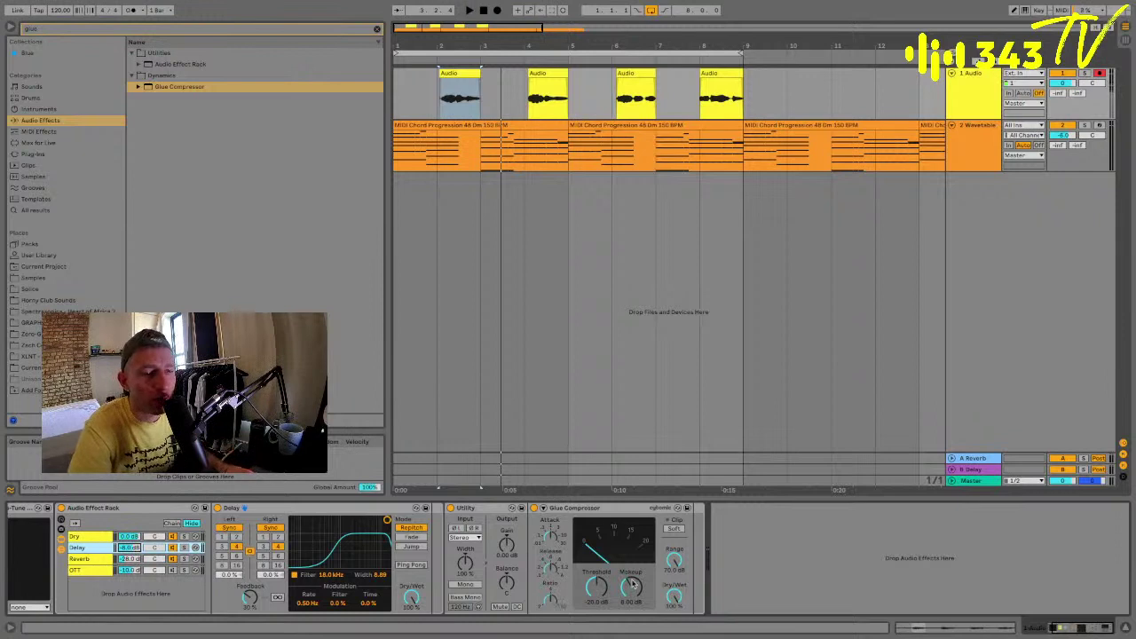
Review the Glue Compressor and go through the devices on the Dry, Delay, Reverb and OTT chains.
left_click(554, 508)
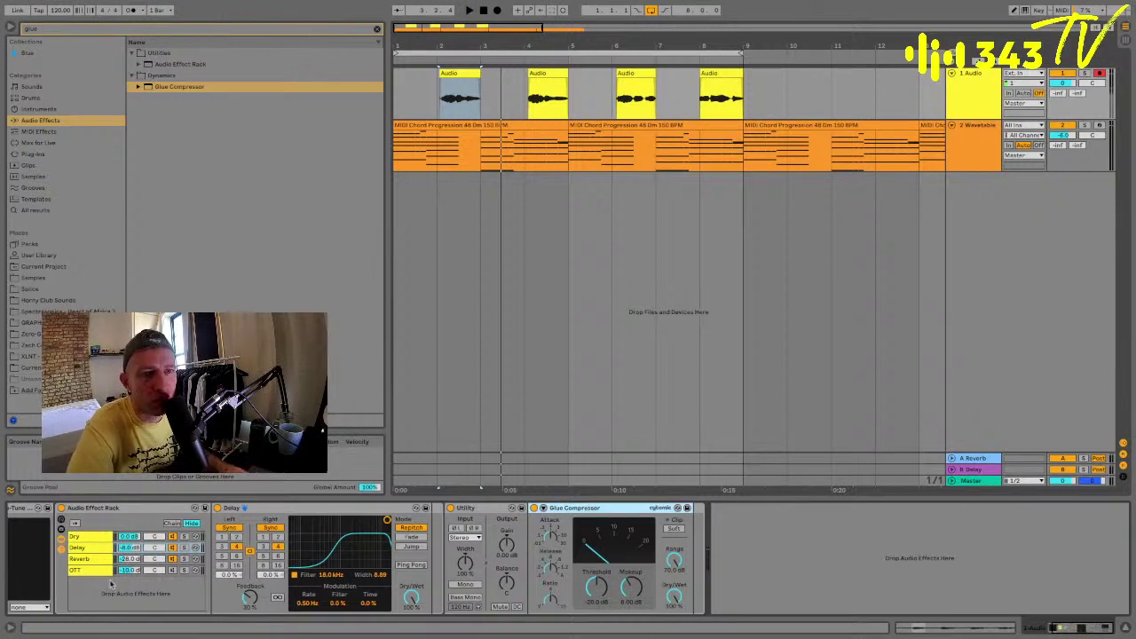
left_click(79, 540)
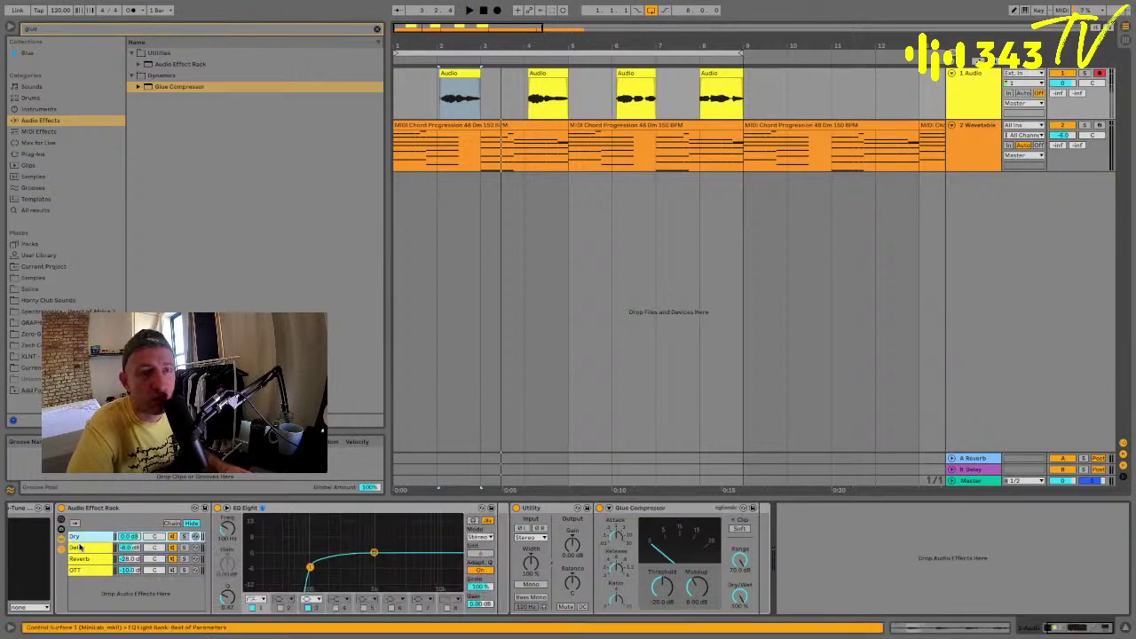
left_click(658, 510)
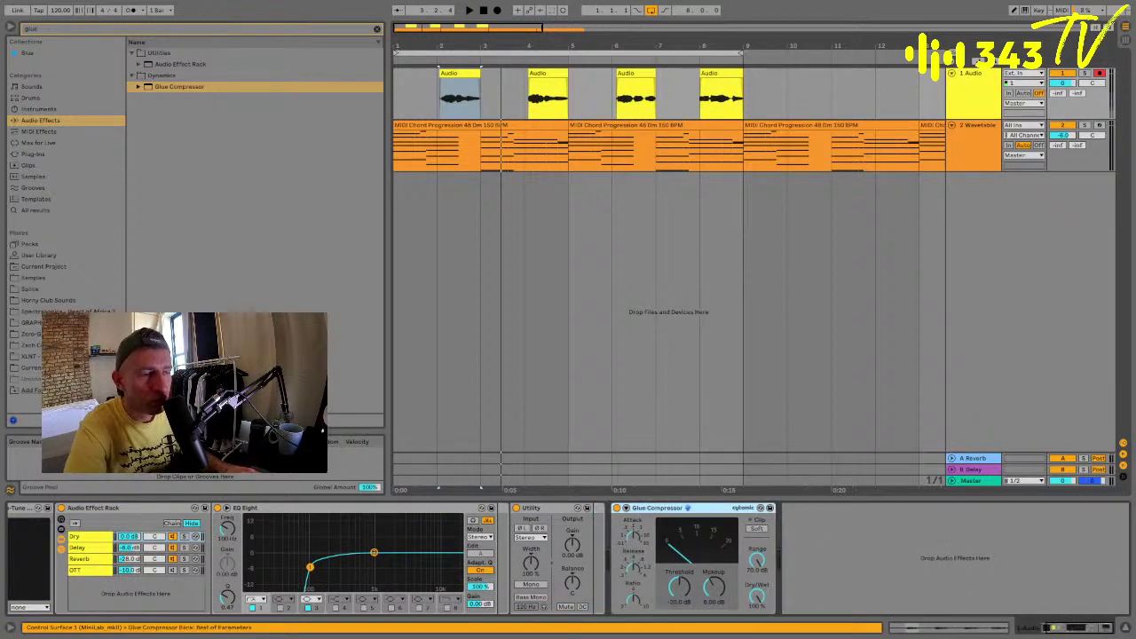
left_click(91, 541)
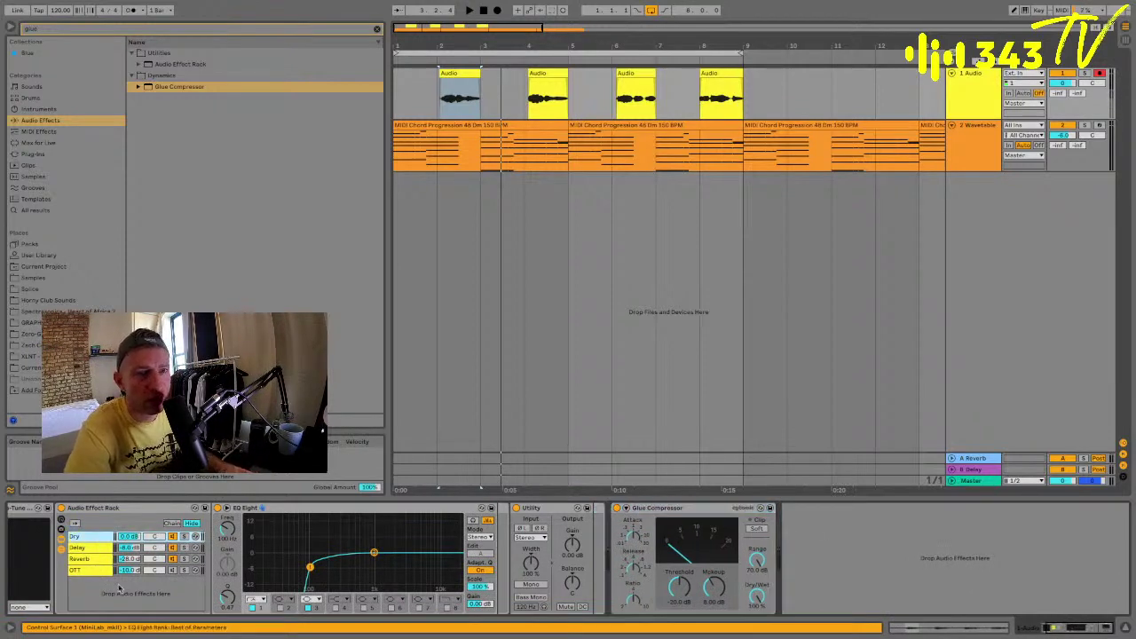
left_click(86, 547)
left_click(85, 559)
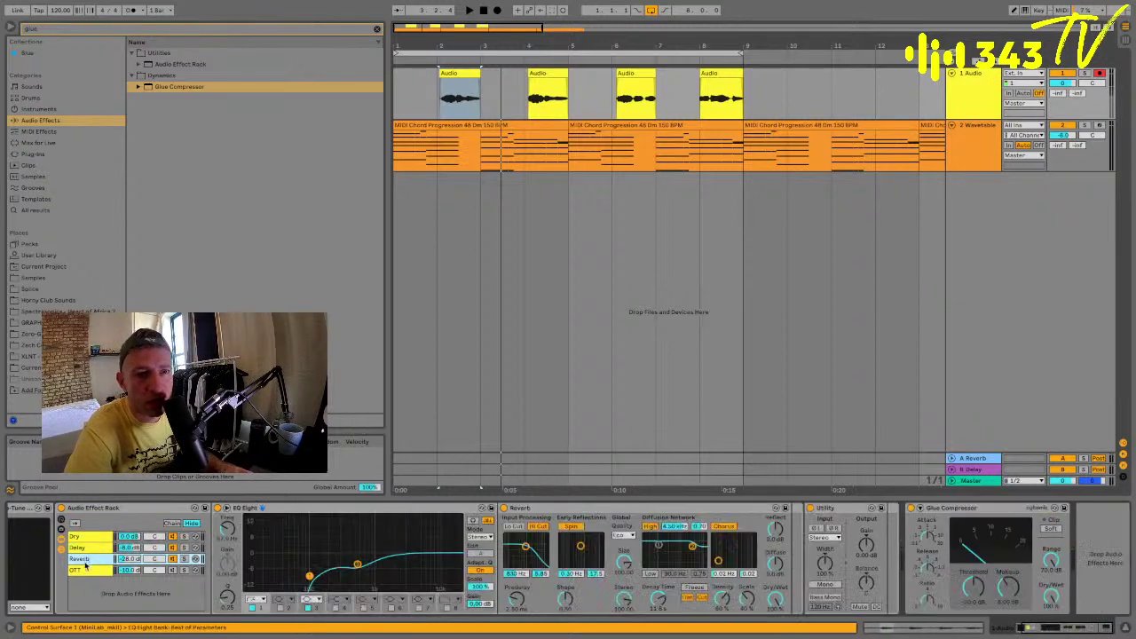
left_click(85, 570)
left_click(86, 539)
scroll(84, 509, "left", 2)
Fold the inner Audio Effect Rack to view the Utility and Glue Compressor after it, and unfold it again.
double_click(142, 510)
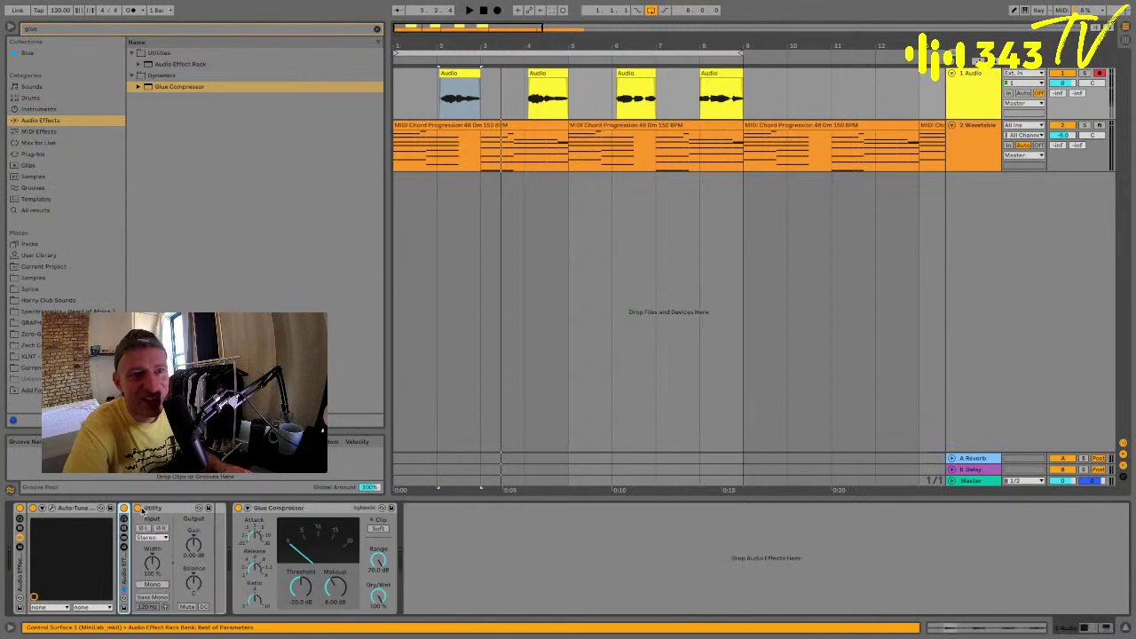
left_click(286, 511)
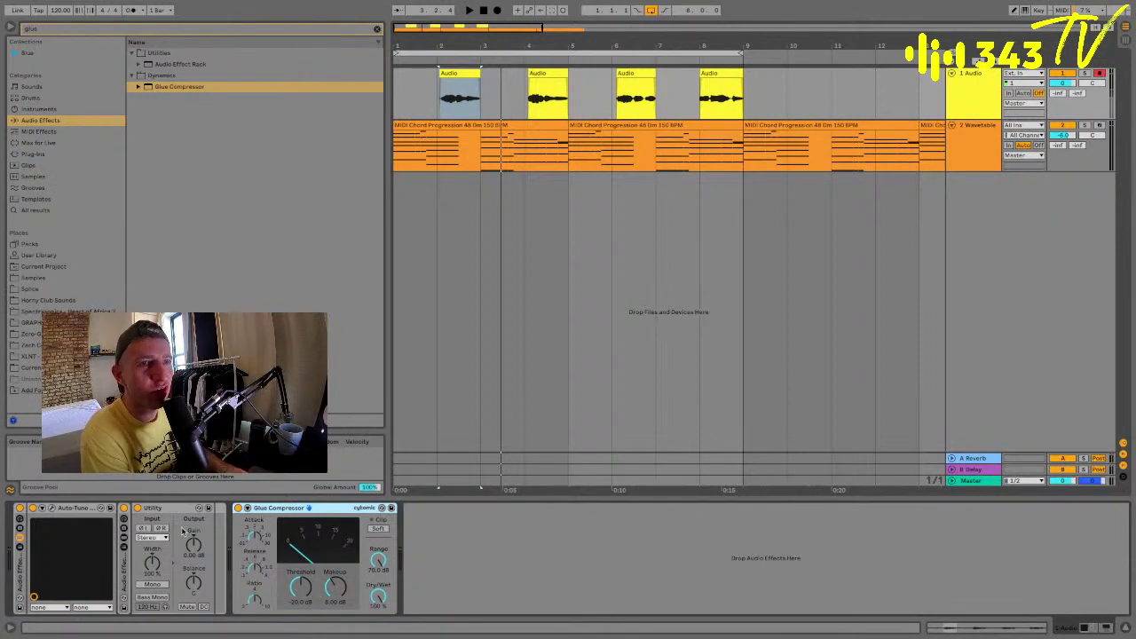
double_click(124, 558)
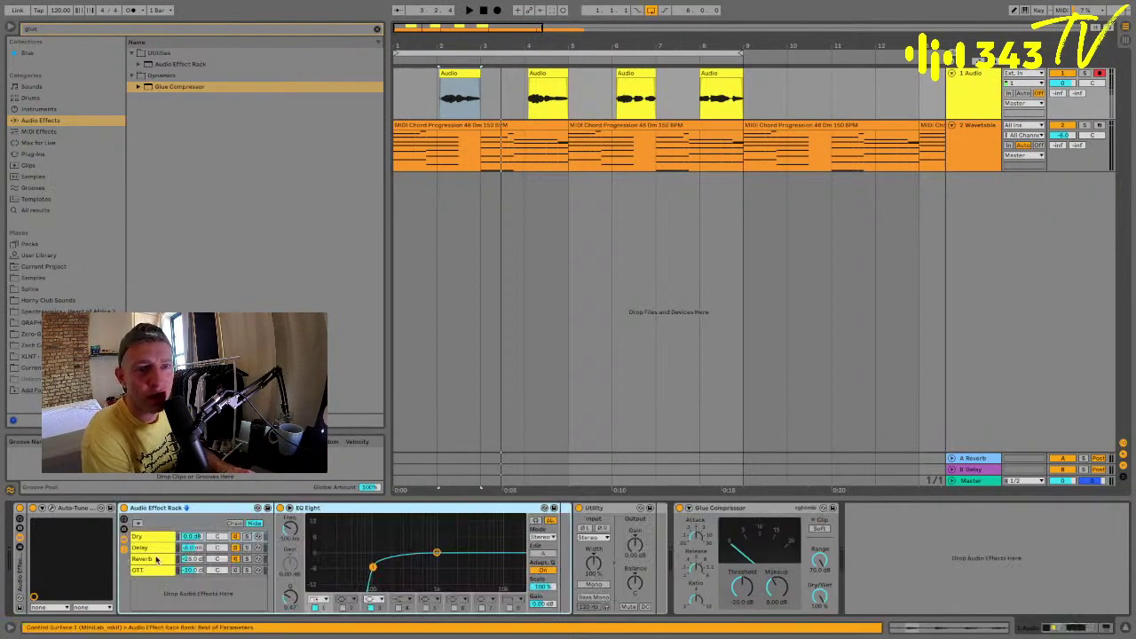
left_click(740, 507)
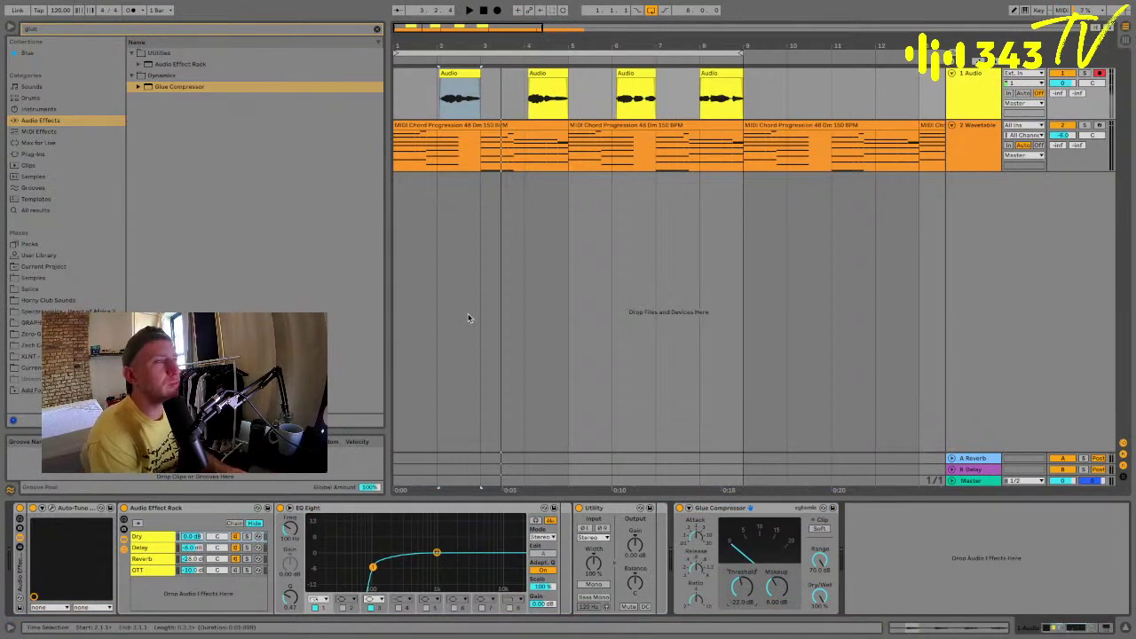
Save the Live Set as "dun nah nah nah" in the November 2021 folder.
left_click(930, 109)
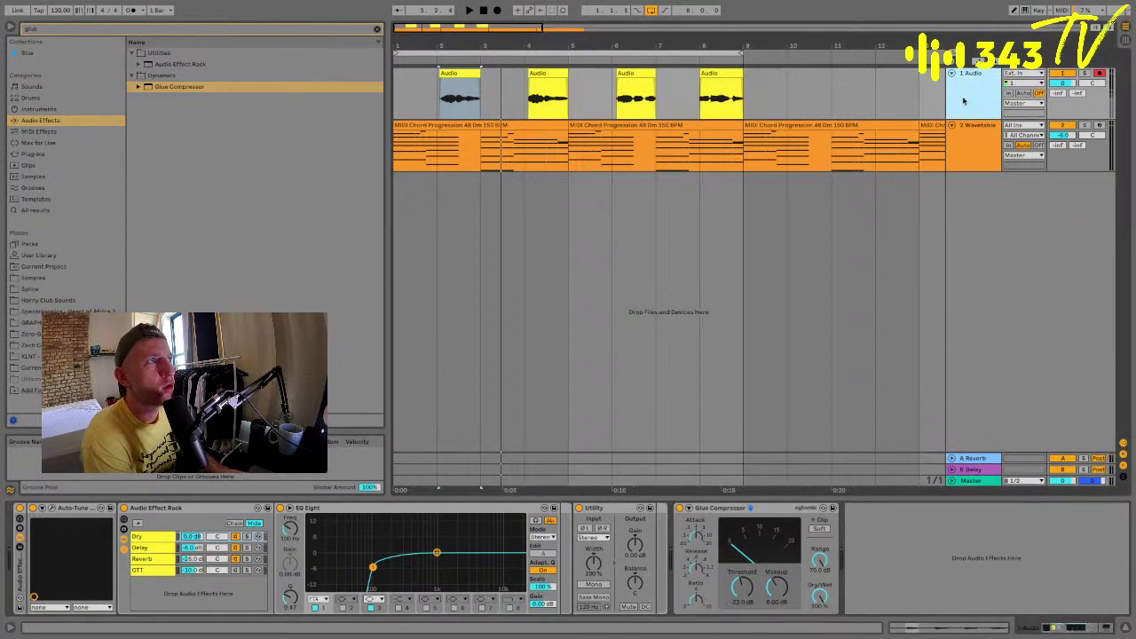
key("super+s")
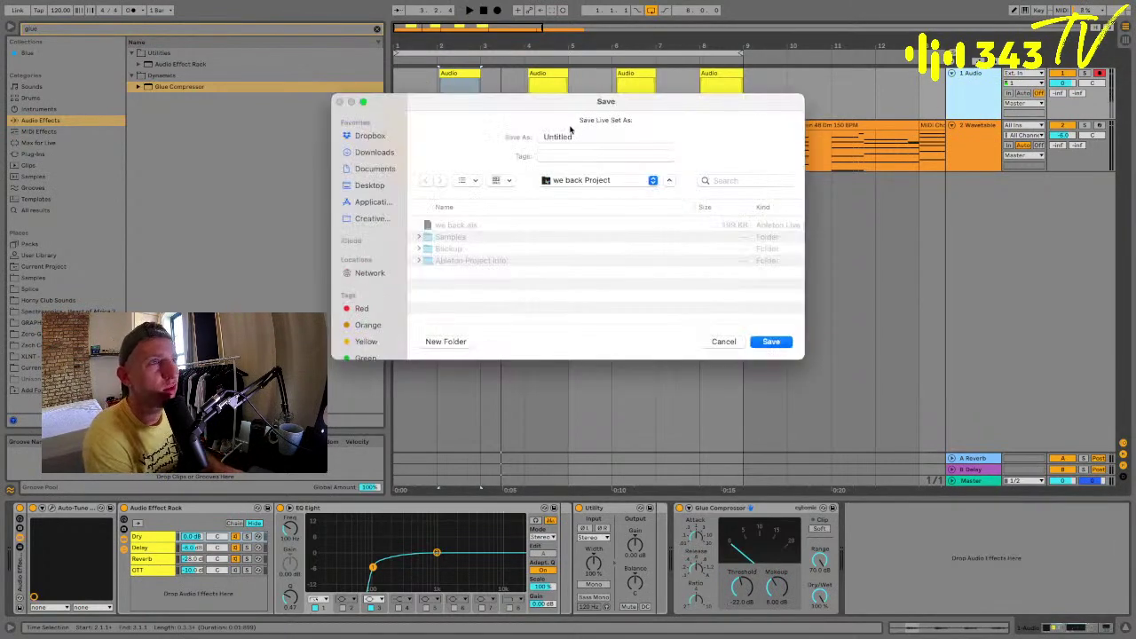
type("du")
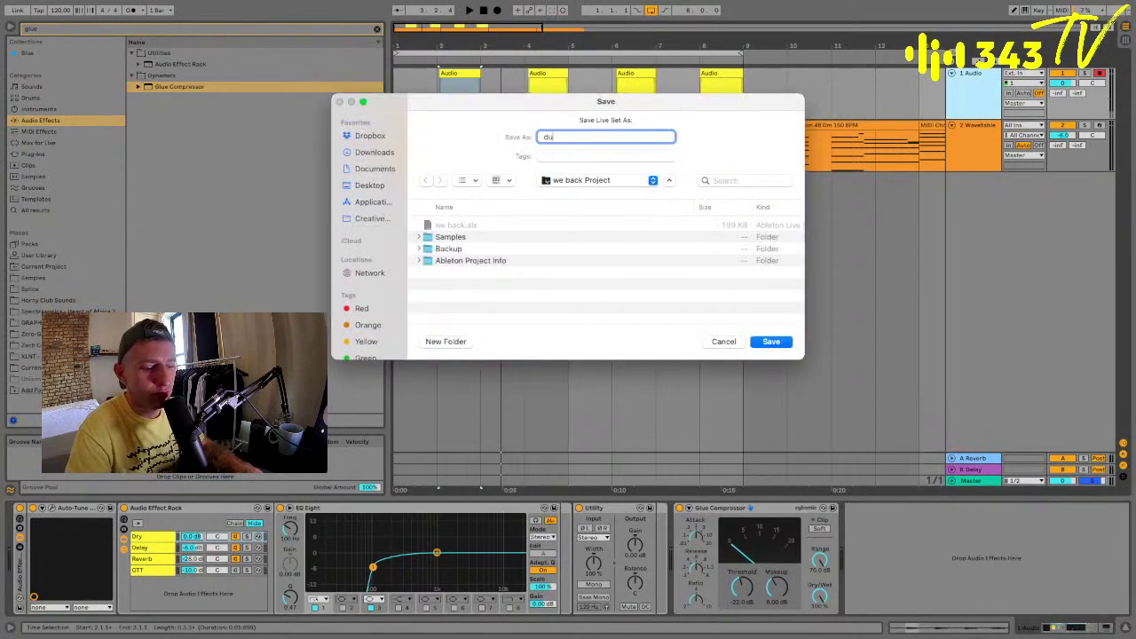
type("n nah")
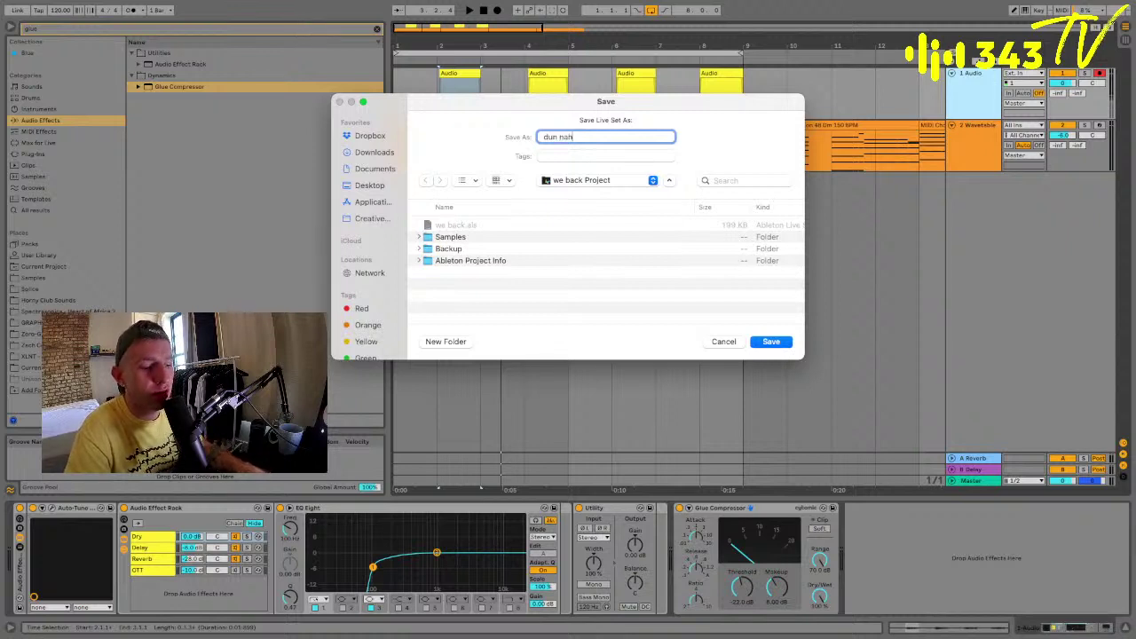
type(" nah nah")
left_click(578, 182)
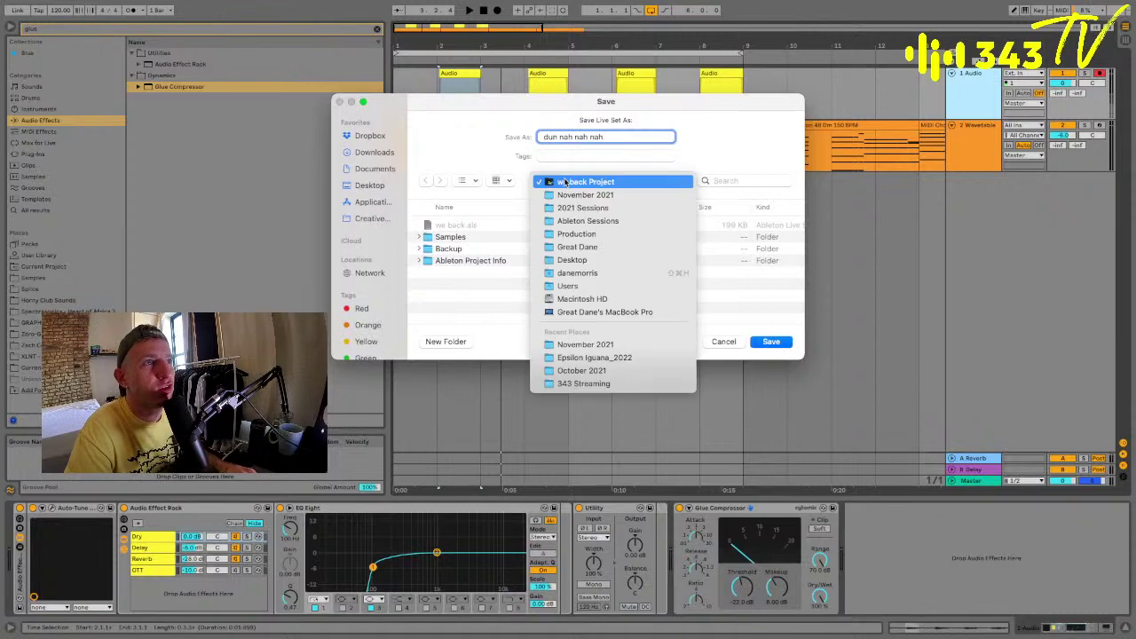
left_click(565, 195)
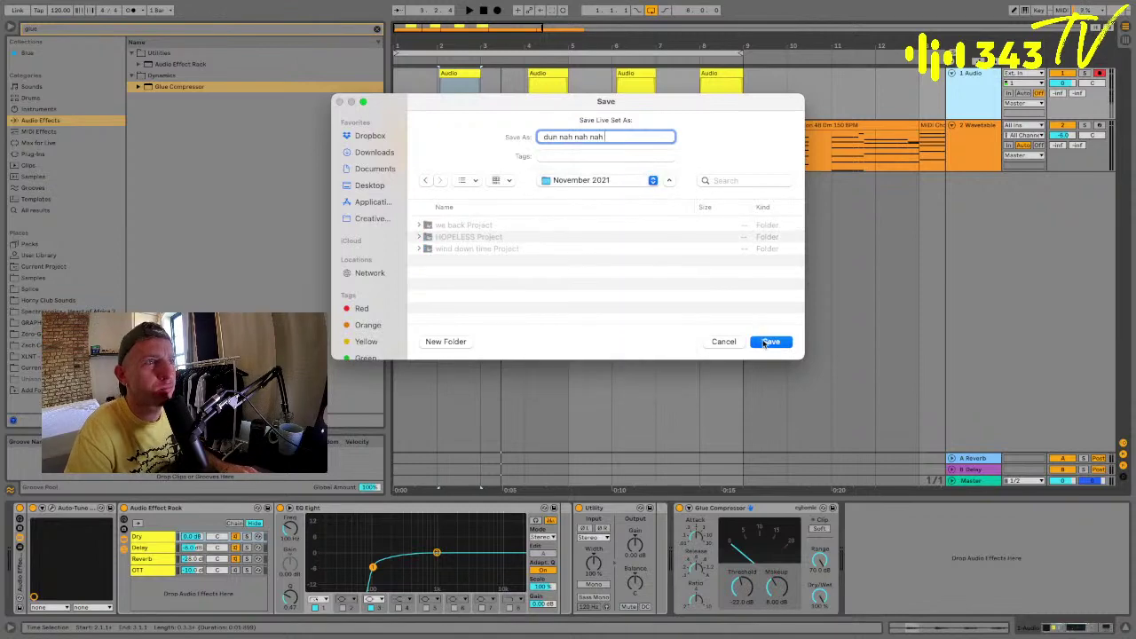
left_click(764, 341)
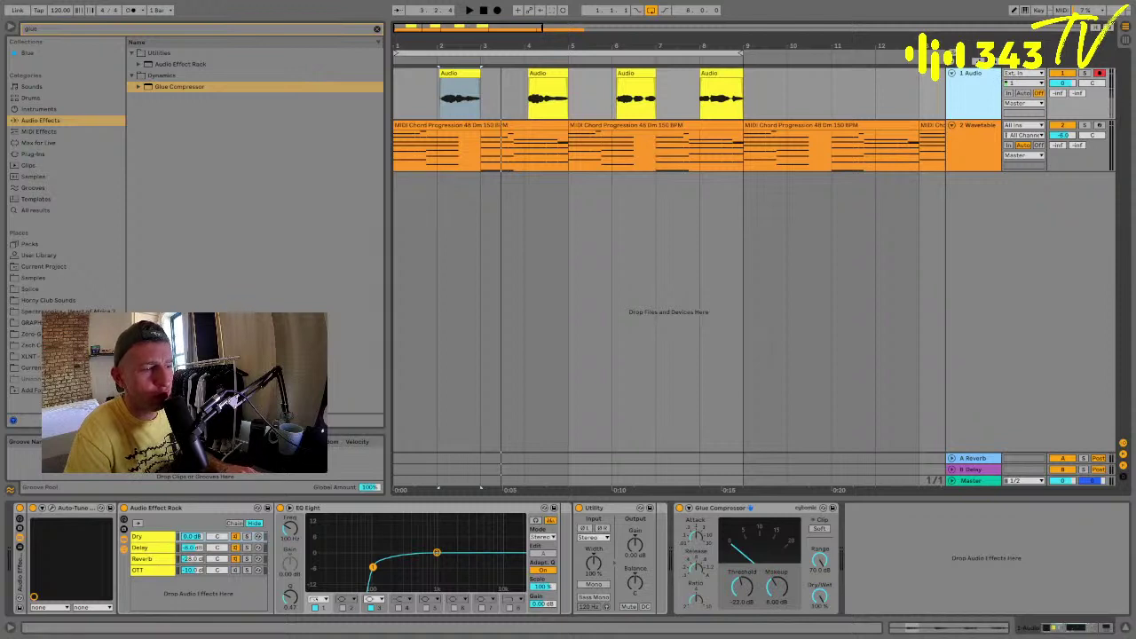
Delete the Utility after the inner rack and raise the Glue Compressor's makeup gain to about 11.3 dB.
left_click(596, 509)
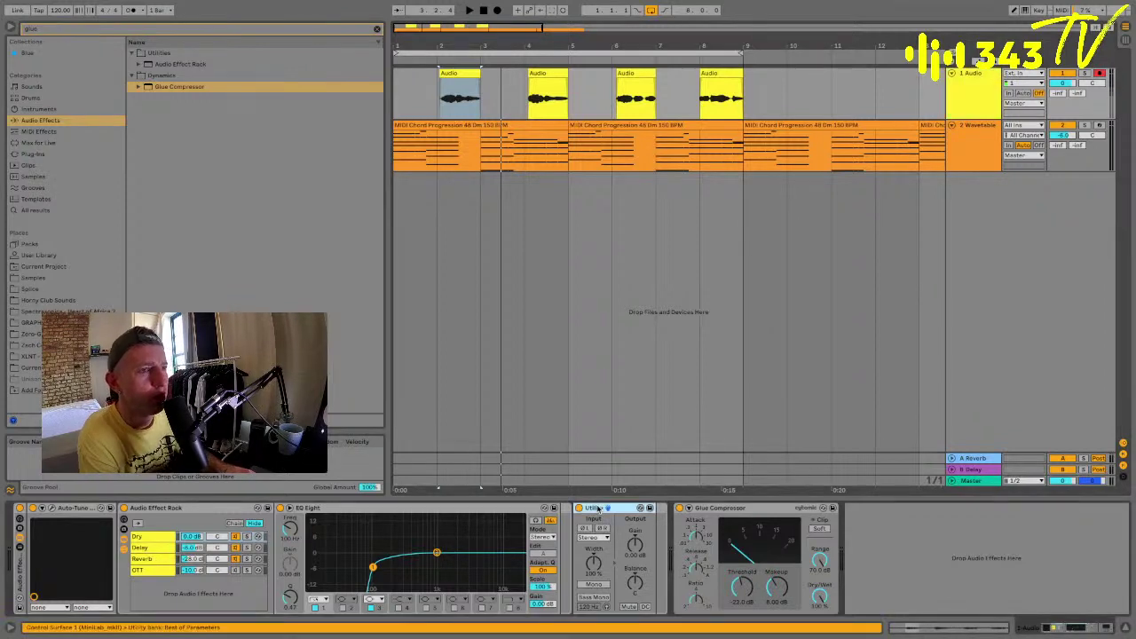
double_click(598, 508)
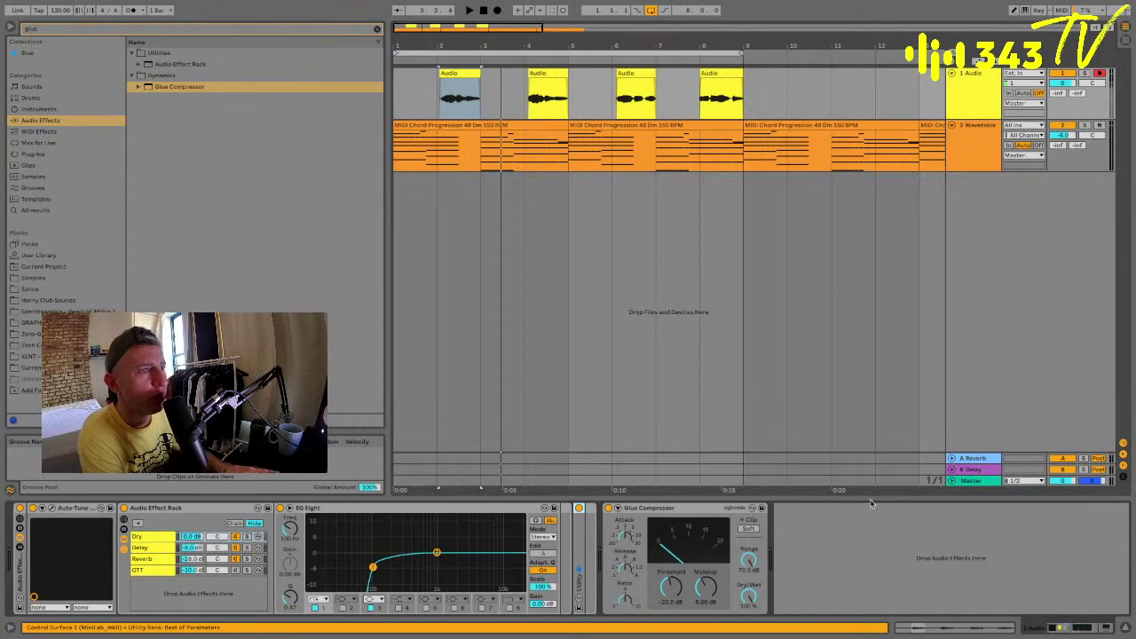
double_click(577, 536)
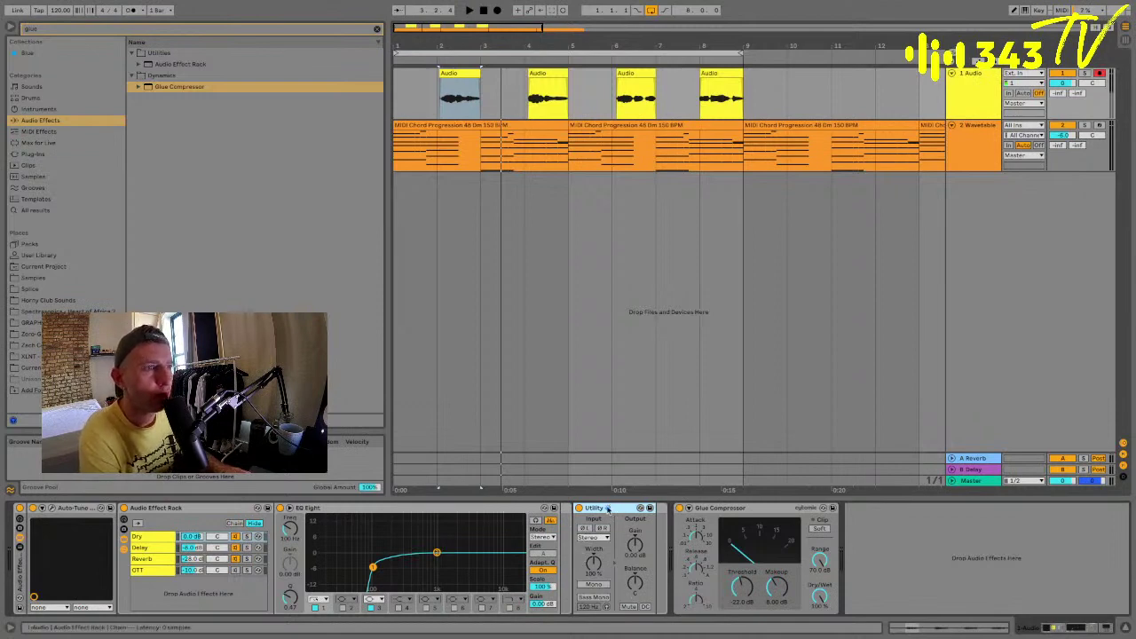
key("Delete")
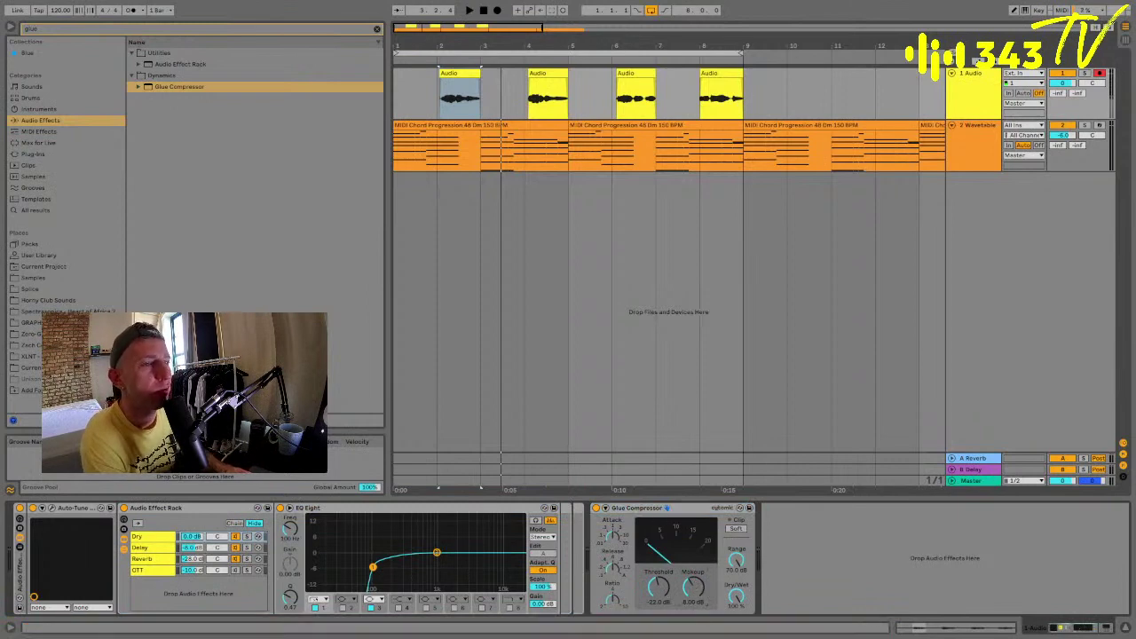
left_click_drag(693, 585, 693, 568)
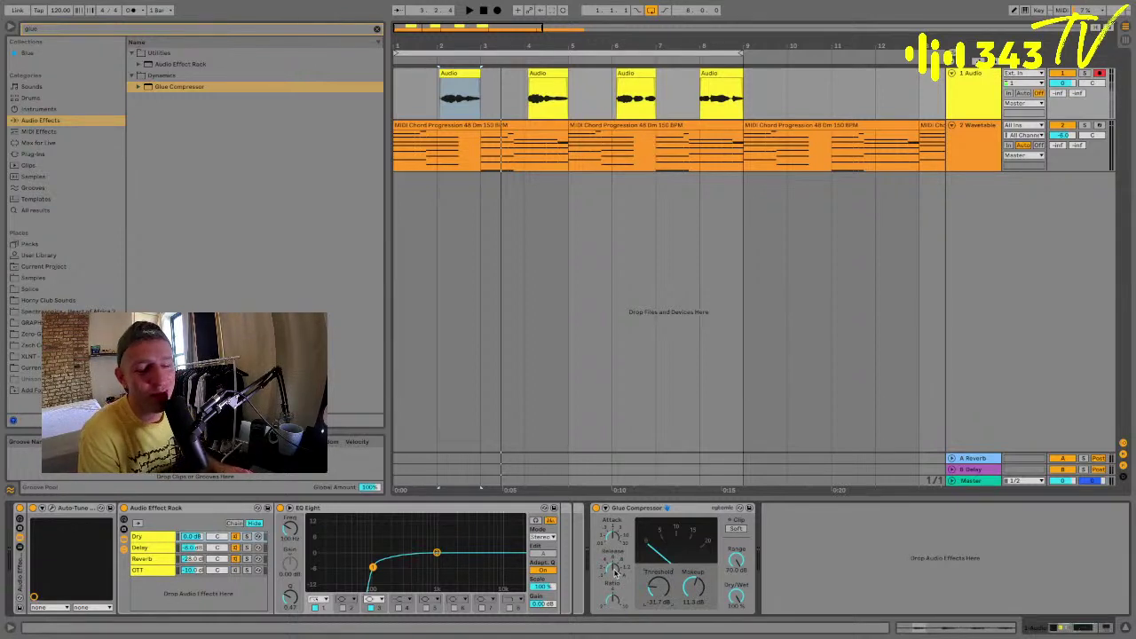
left_click(567, 146)
left_click_drag(535, 47, 472, 46)
mouse_move(441, 4)
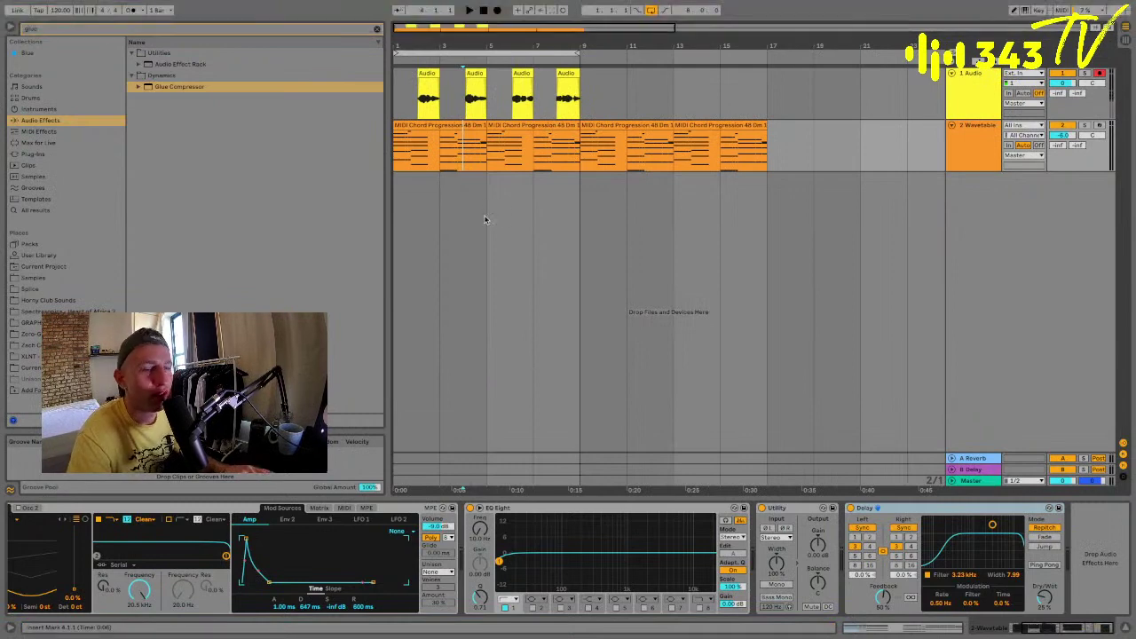
left_click(501, 88)
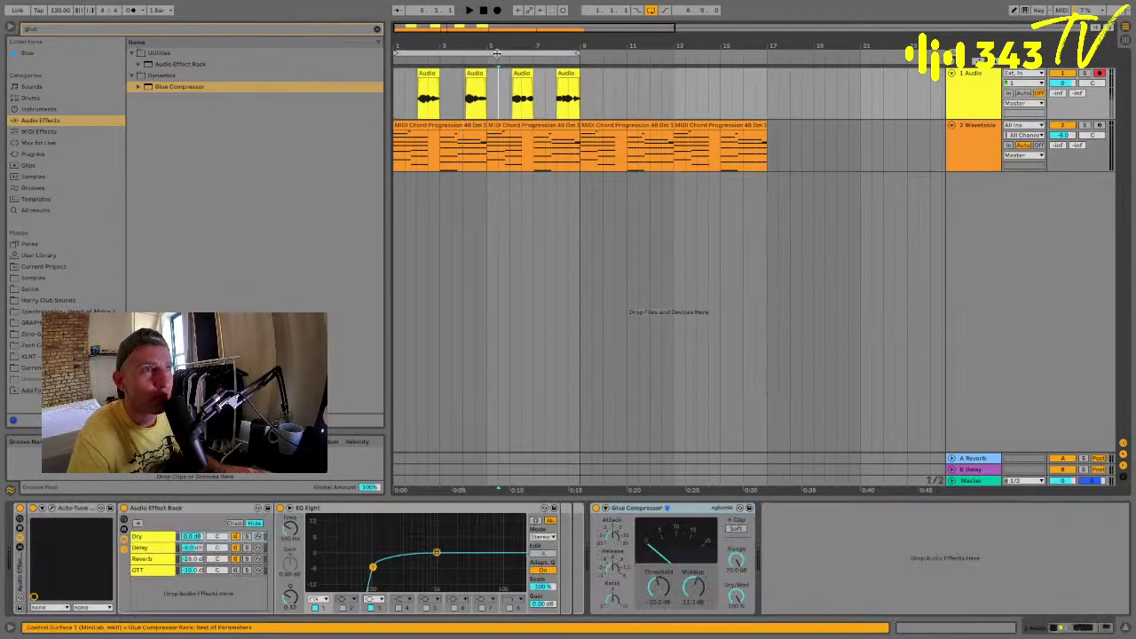
left_click_drag(494, 43, 457, 42)
left_click(475, 129)
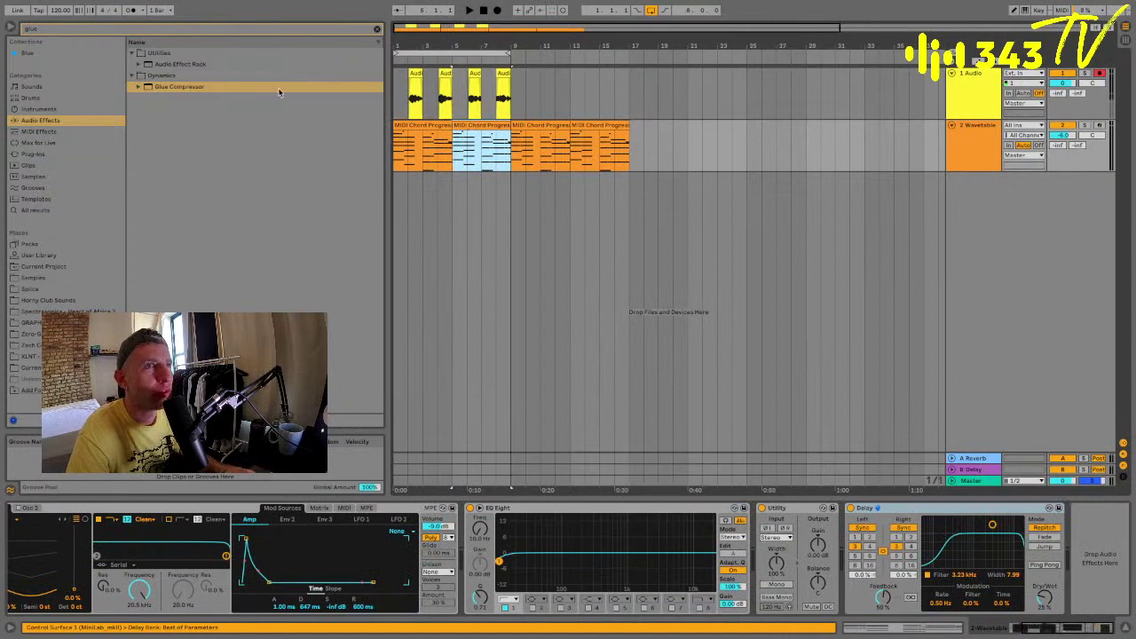
Start opening another Live Set and search for "get free".
mouse_move(142, 4)
left_click(67, 7)
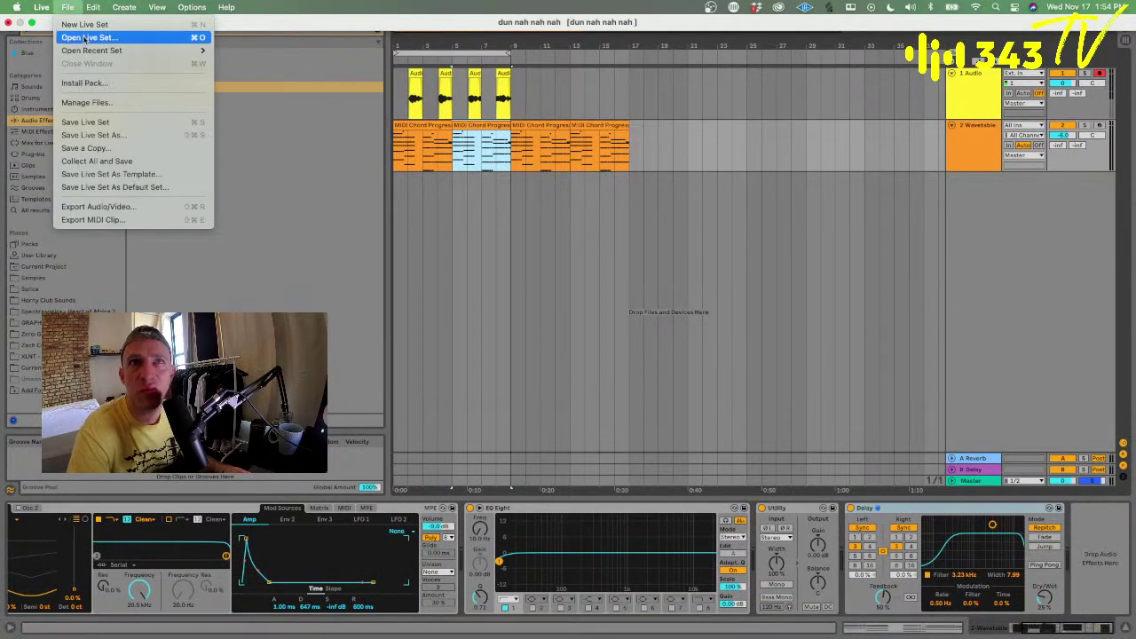
left_click(86, 37)
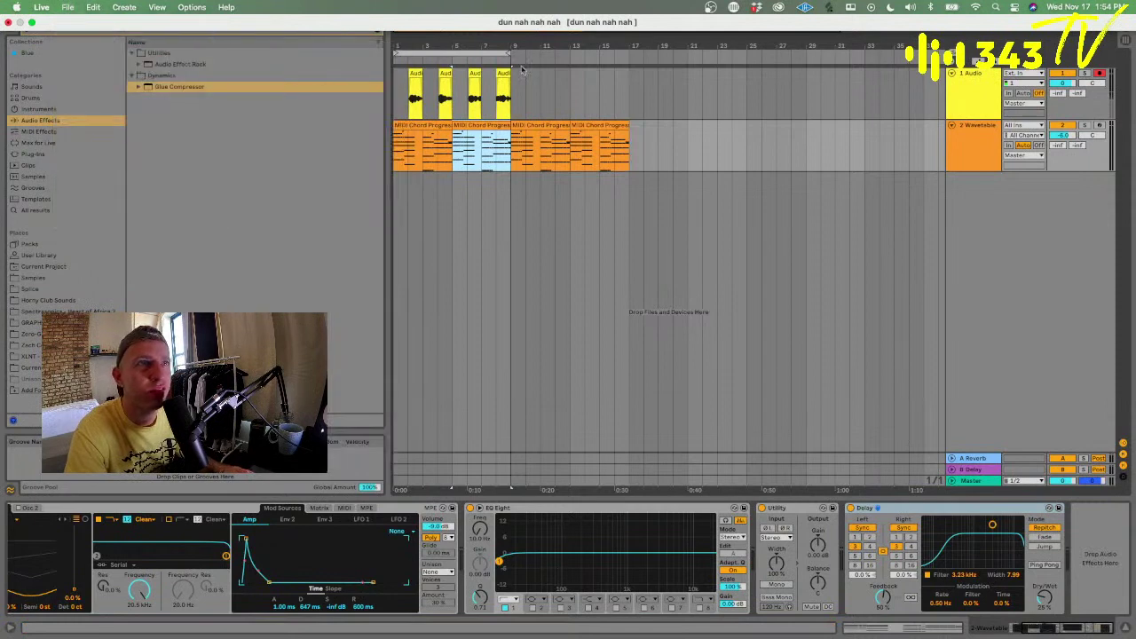
left_click(744, 118)
type("get free")
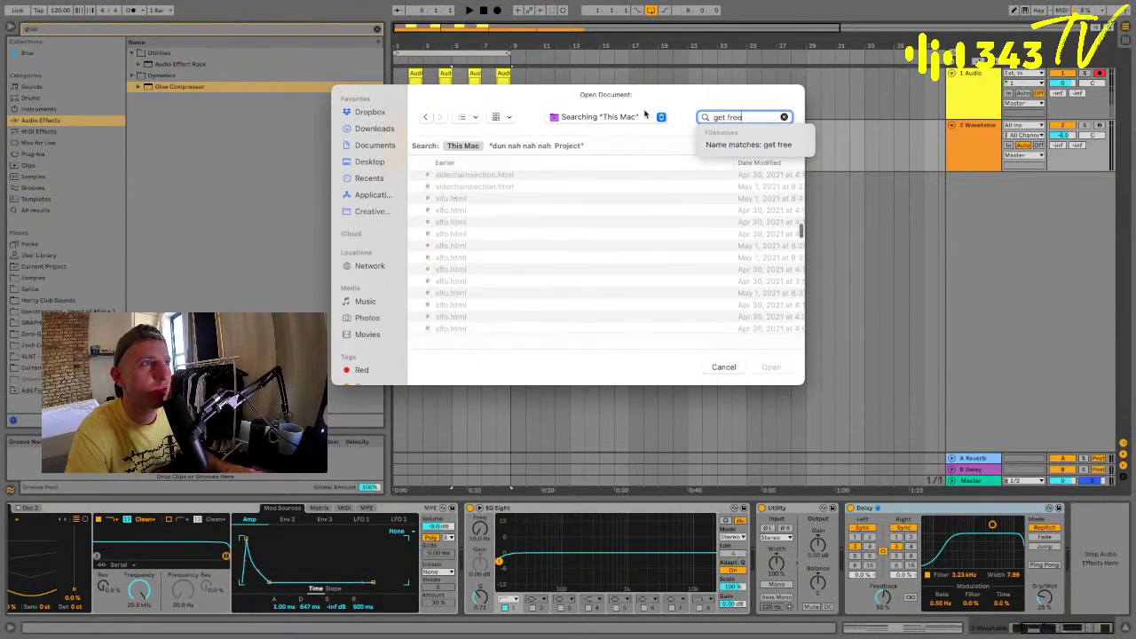
Leave the file search and go up from the November 2021 folder to 2021 Sessions.
left_click(646, 117)
left_click(626, 151)
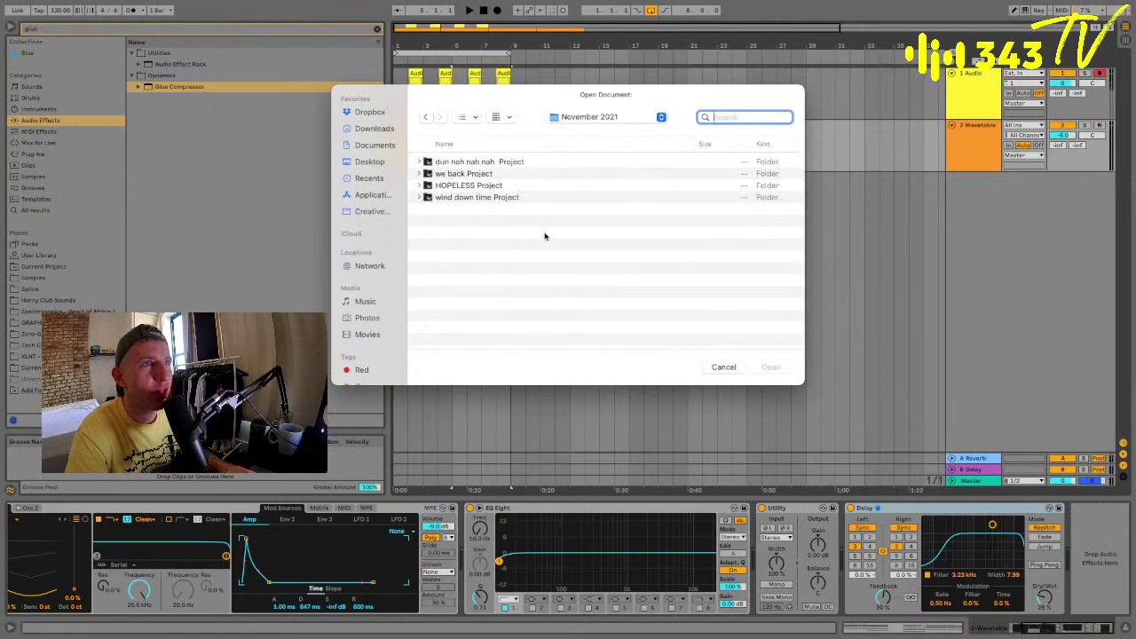
left_click(573, 119)
left_click(576, 133)
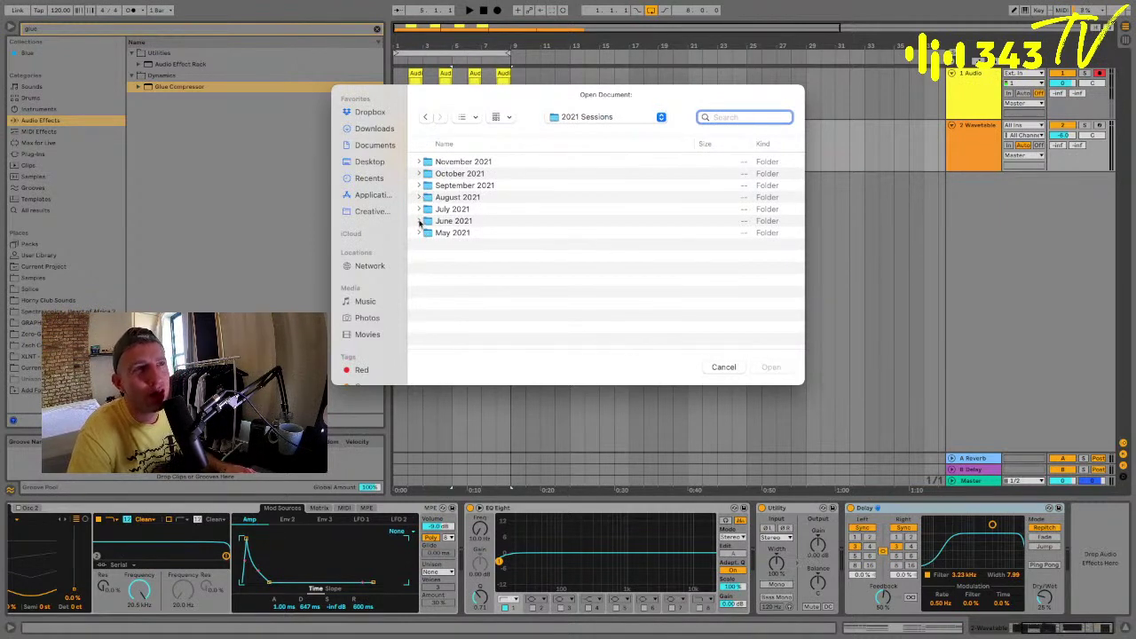
Look through the August, September, October and July 2021 folders for the wanted Live Set.
left_click(420, 197)
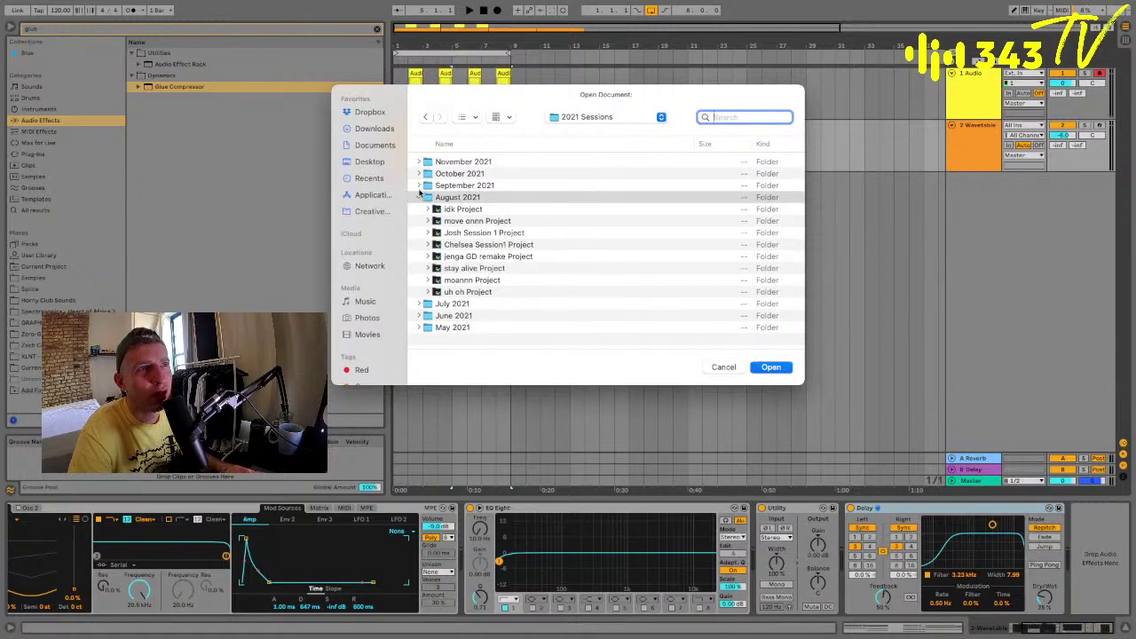
left_click(420, 187)
left_click(429, 197)
left_click(420, 174)
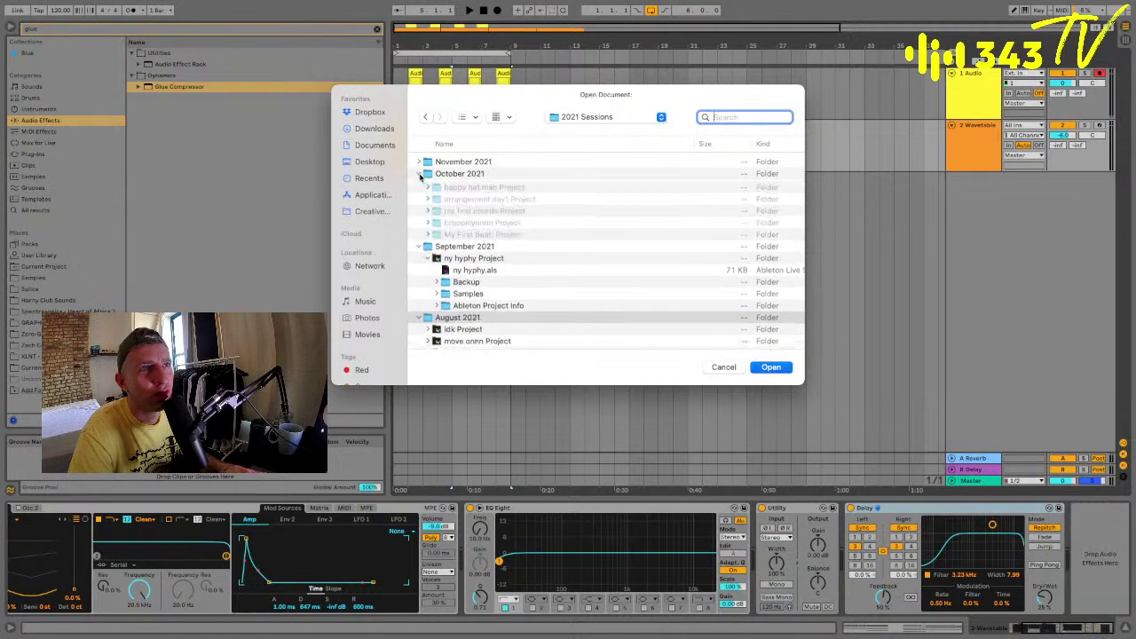
left_click(420, 173)
scroll(421, 228, "down", 2)
left_click(453, 222)
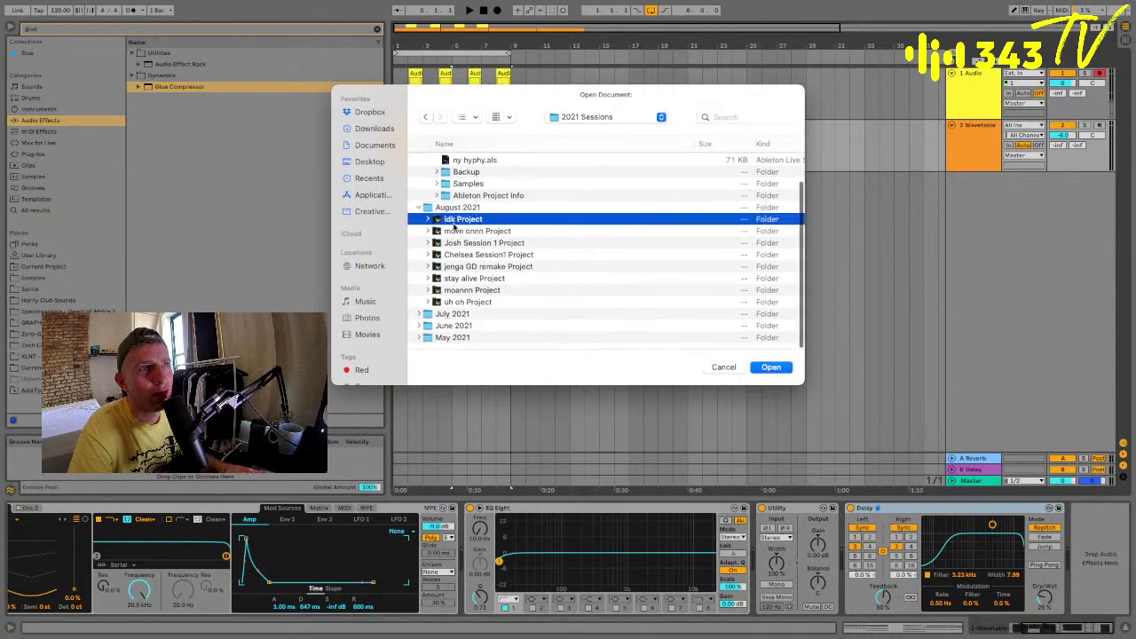
left_click(418, 314)
scroll(459, 303, "down", 3)
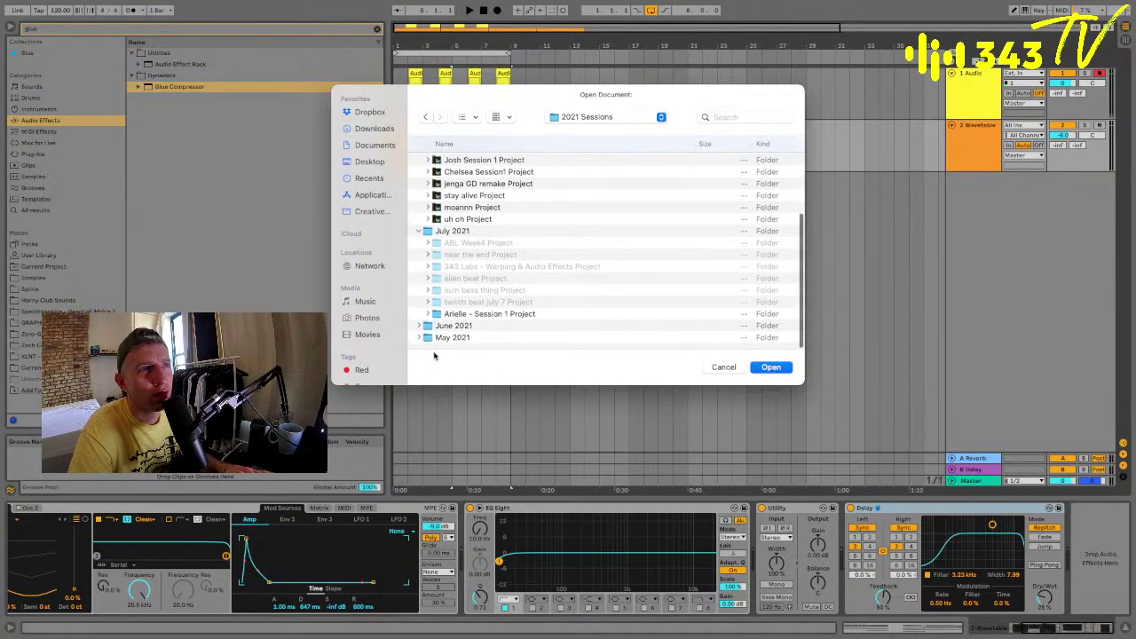
Open chicks man.als from the chicks man Project in the June 2021 folder, saving the changes to the current set.
left_click(418, 325)
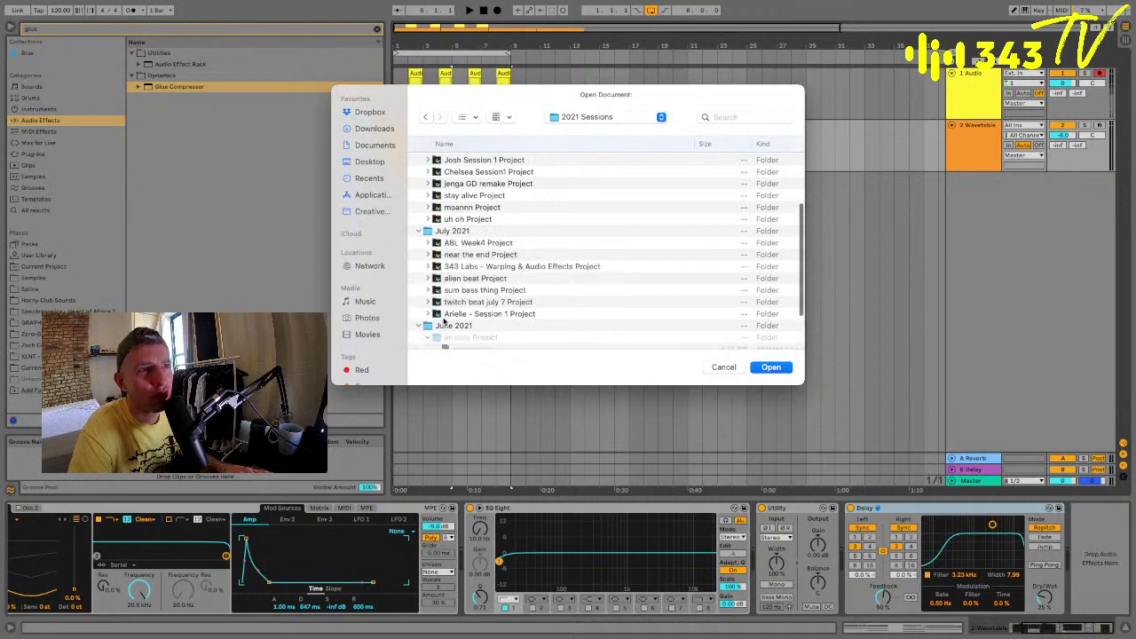
left_click(428, 255)
scroll(448, 327, "down", 2)
left_click(484, 291)
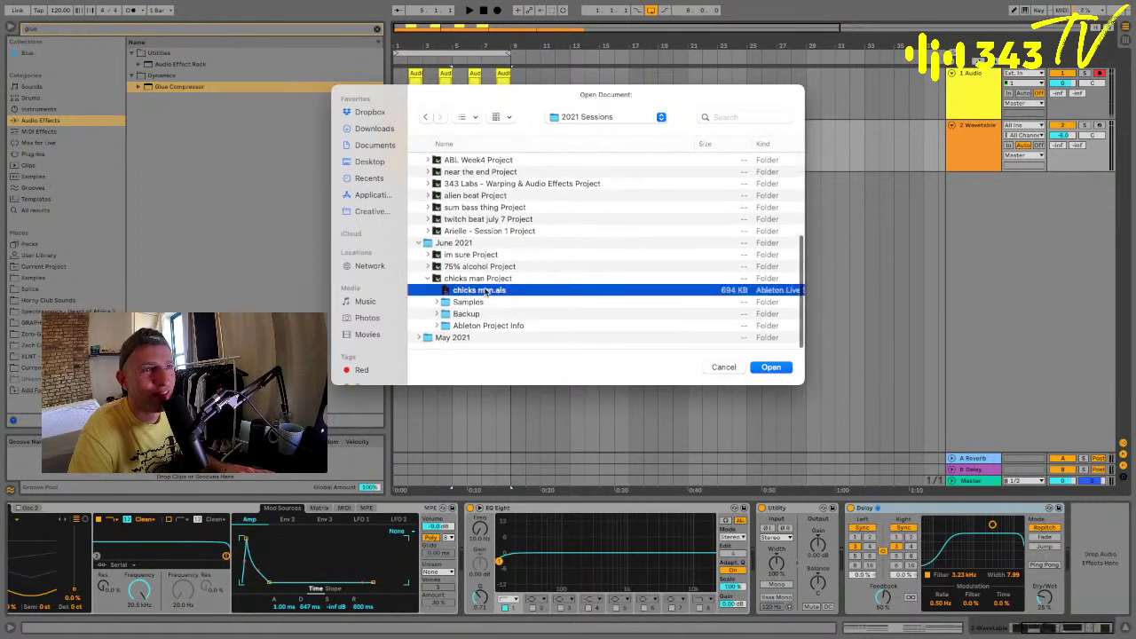
double_click(484, 291)
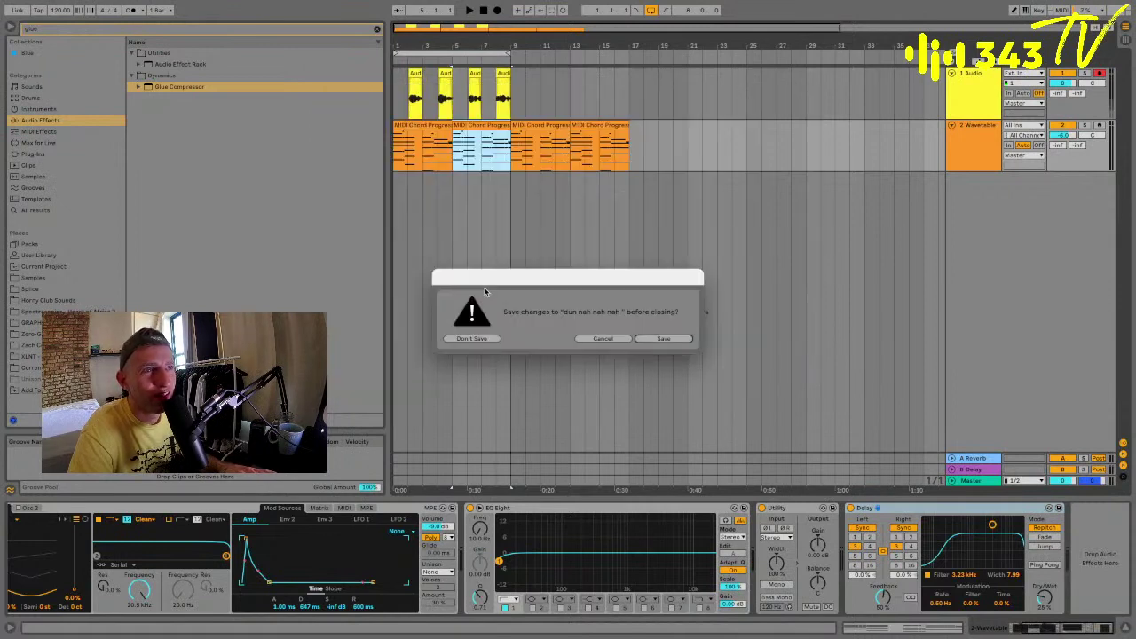
left_click(659, 340)
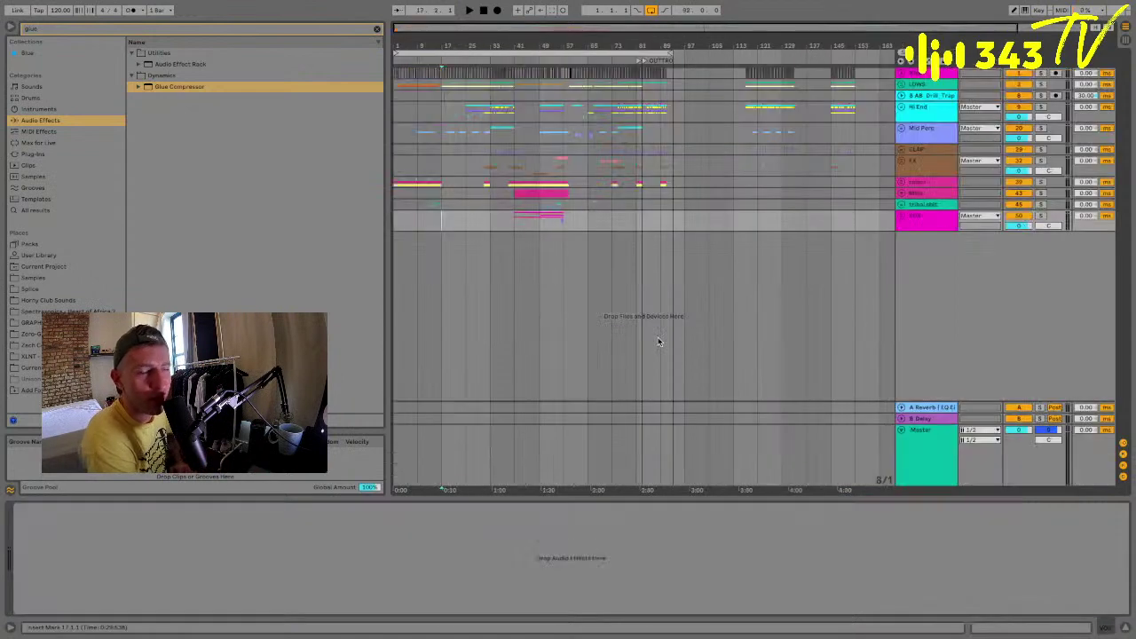
Play the arrangement from bar 5 of the intro.
left_click(401, 141)
key("space")
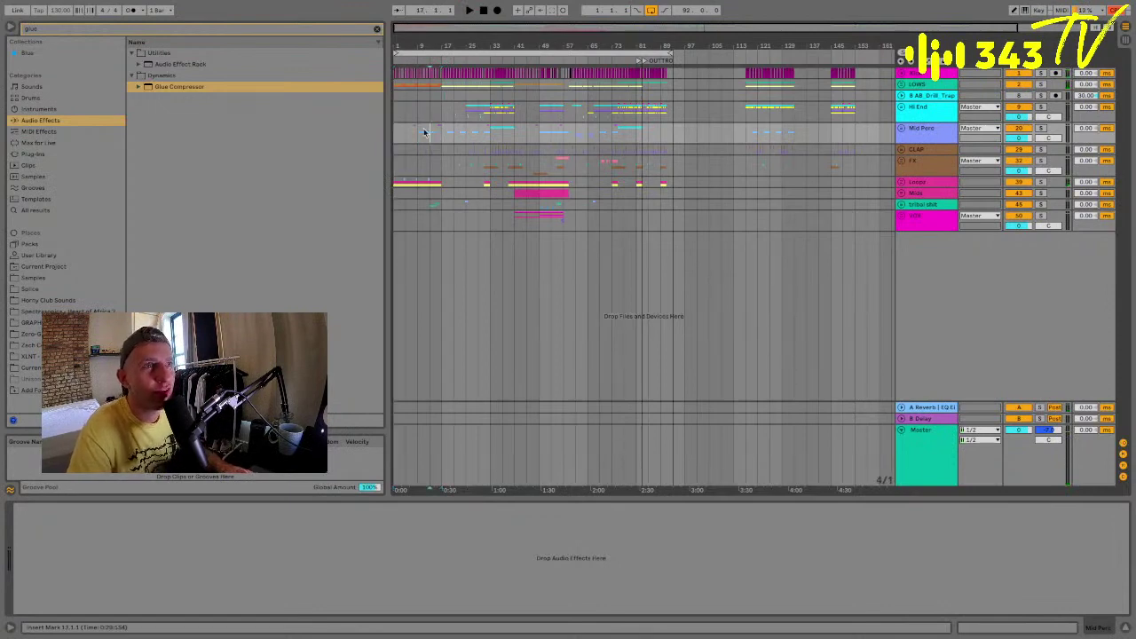
left_click_drag(407, 45, 473, 181)
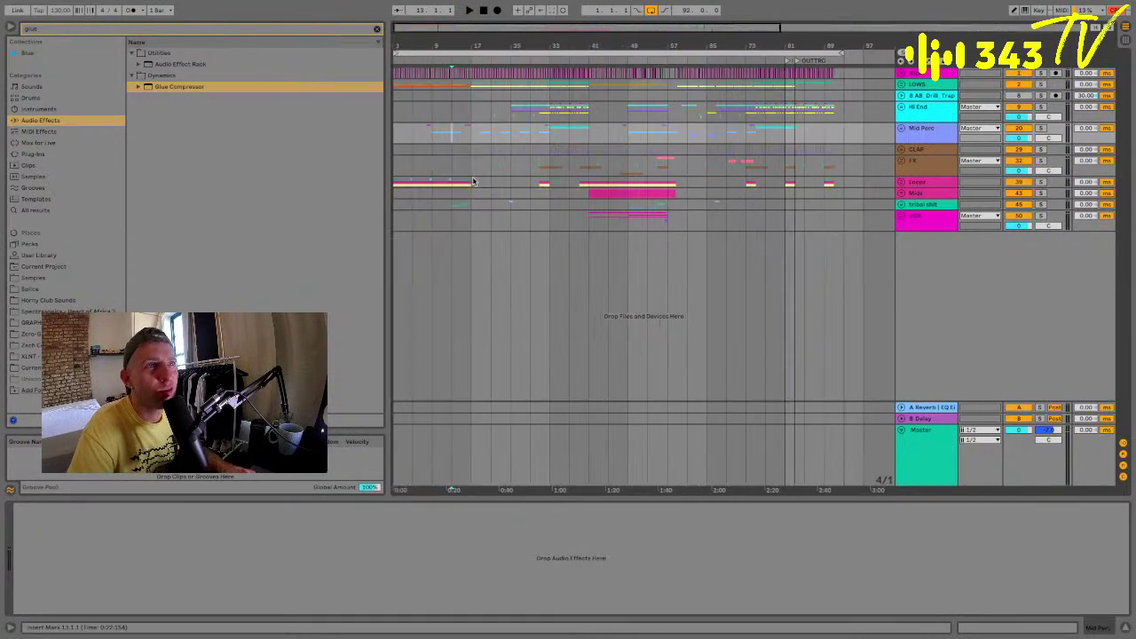
left_click(413, 174)
key("space")
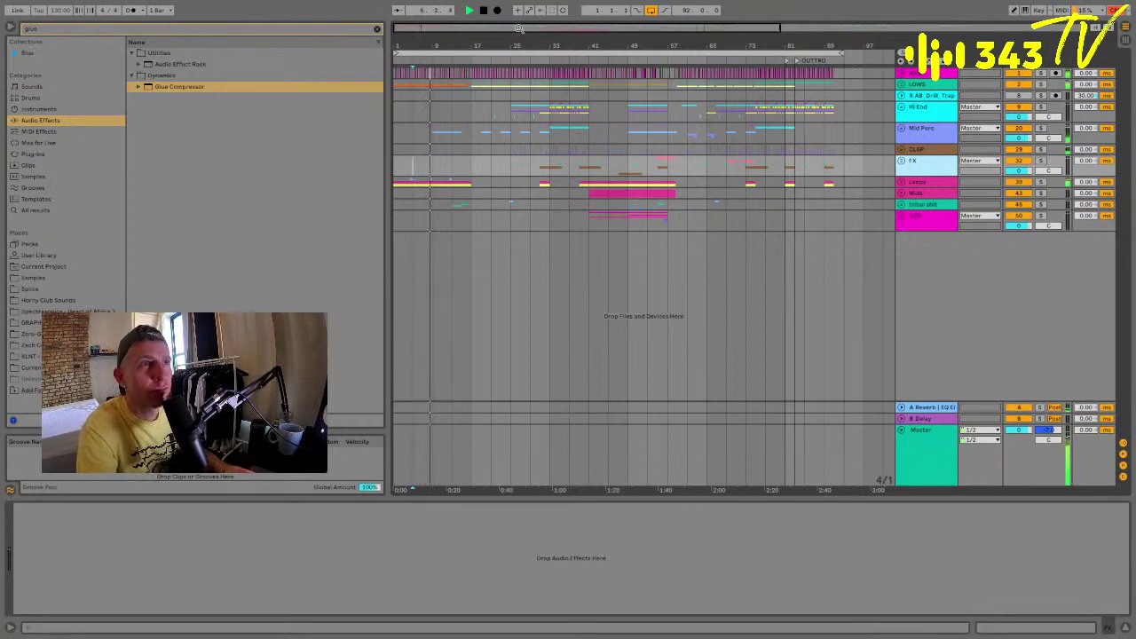
Unfold the LOWS group track to show its bass tracks in the arrangement.
left_click_drag(433, 43, 519, 180)
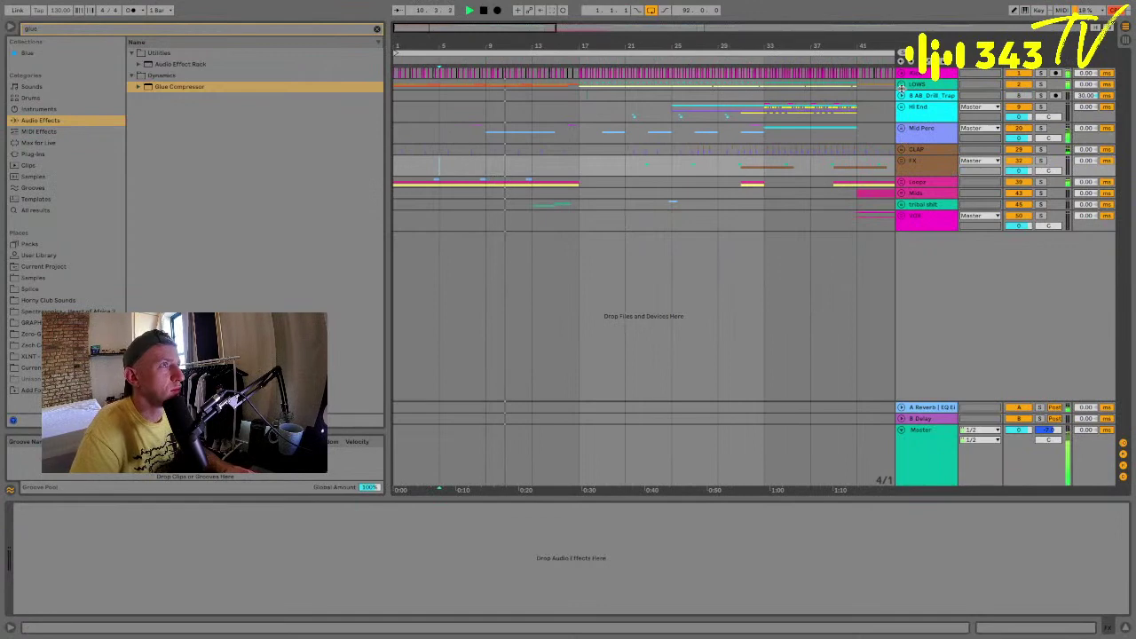
left_click(904, 88)
left_click(902, 85)
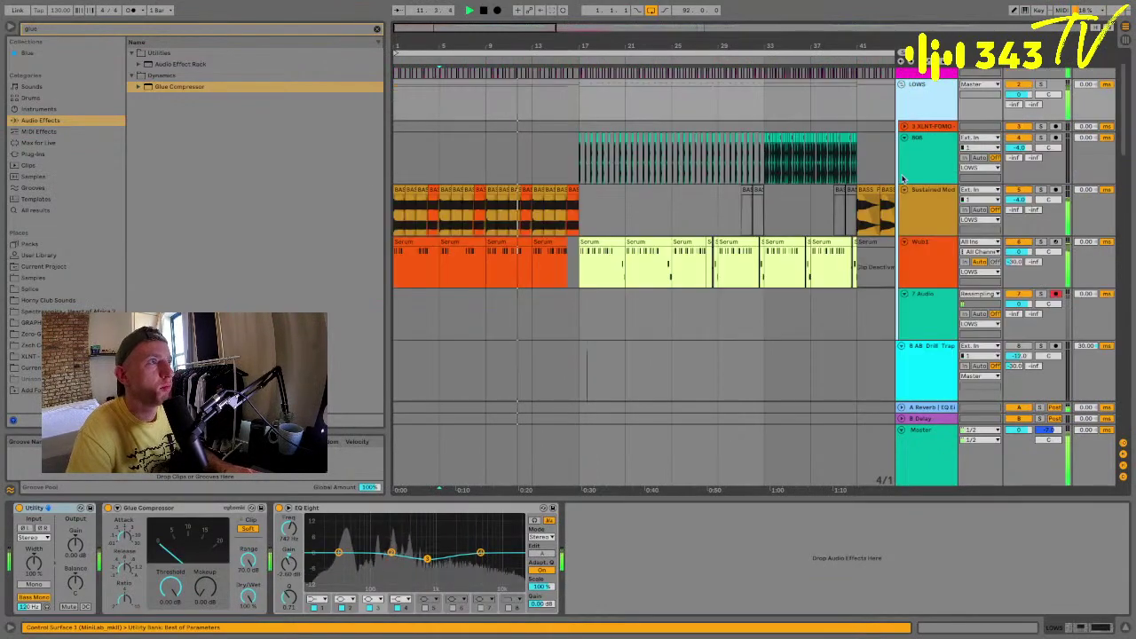
scroll(924, 195, "down", 2)
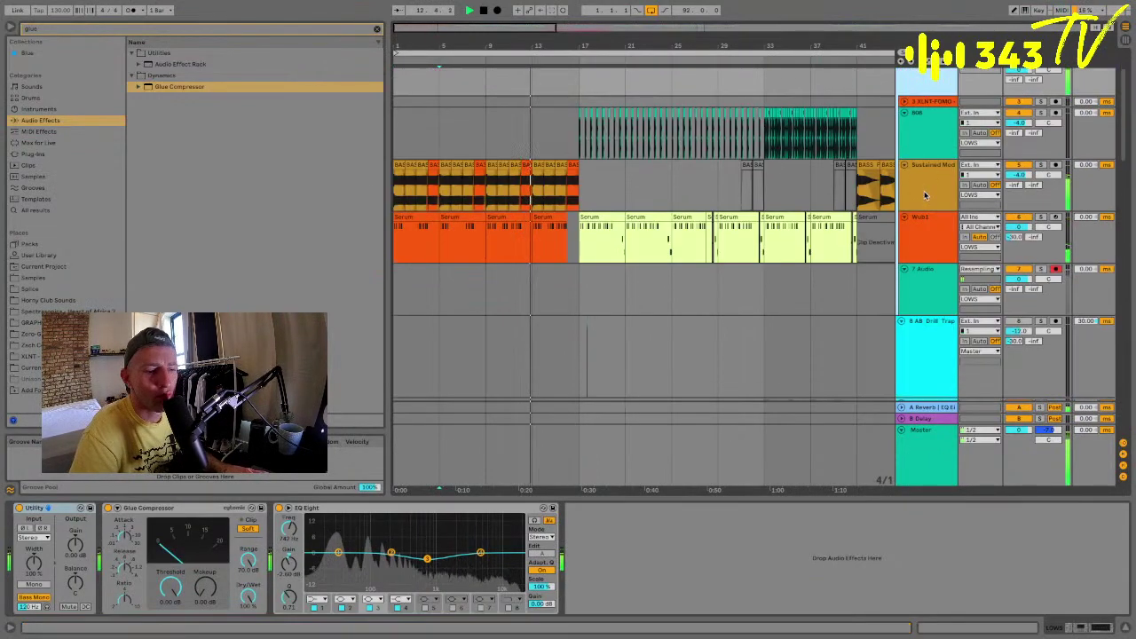
scroll(829, 175, "up", 2)
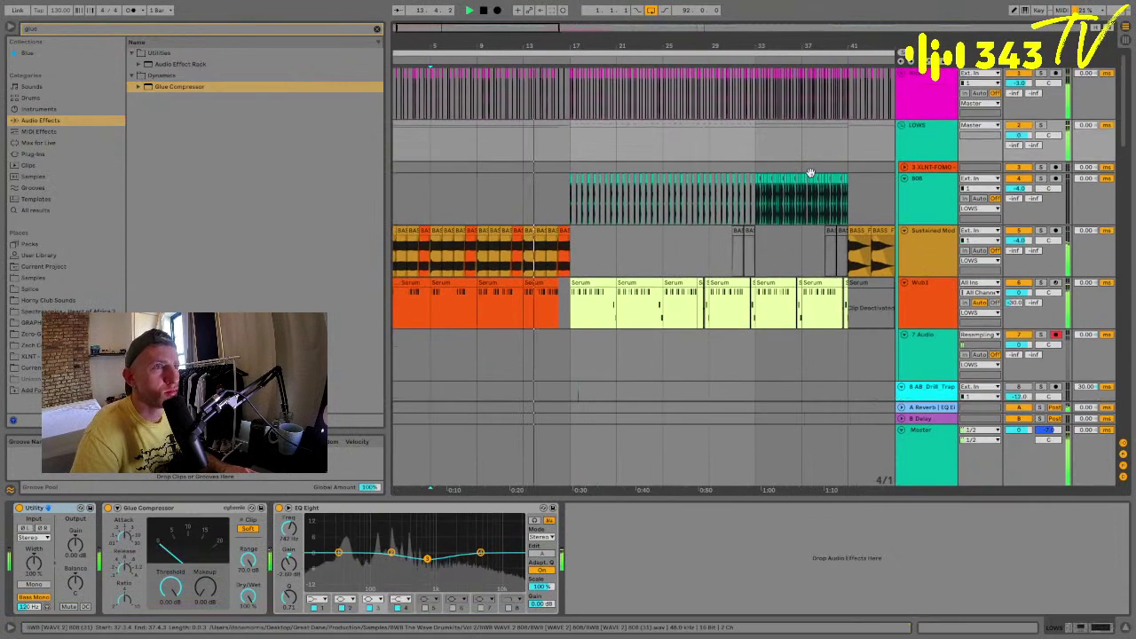
scroll(807, 257, "right", 2)
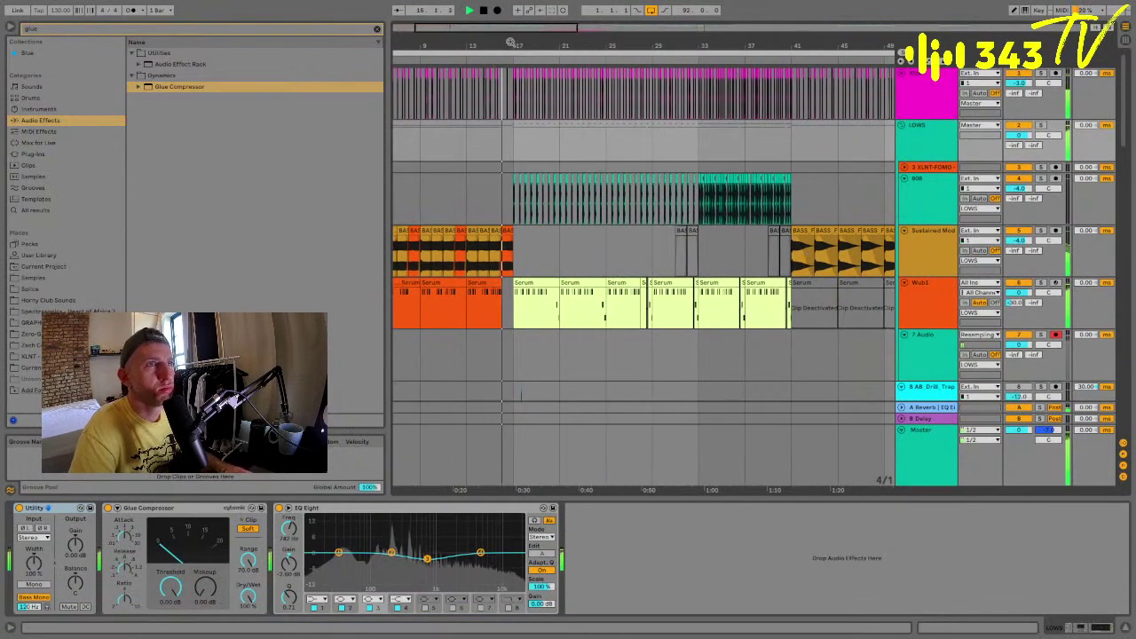
Show the Wub1 track's device chain and bring its Audio Effect Rack and Reverb fully into view.
left_click_drag(509, 39, 513, 87)
scroll(573, 173, "down", 5)
scroll(571, 176, "down", 2)
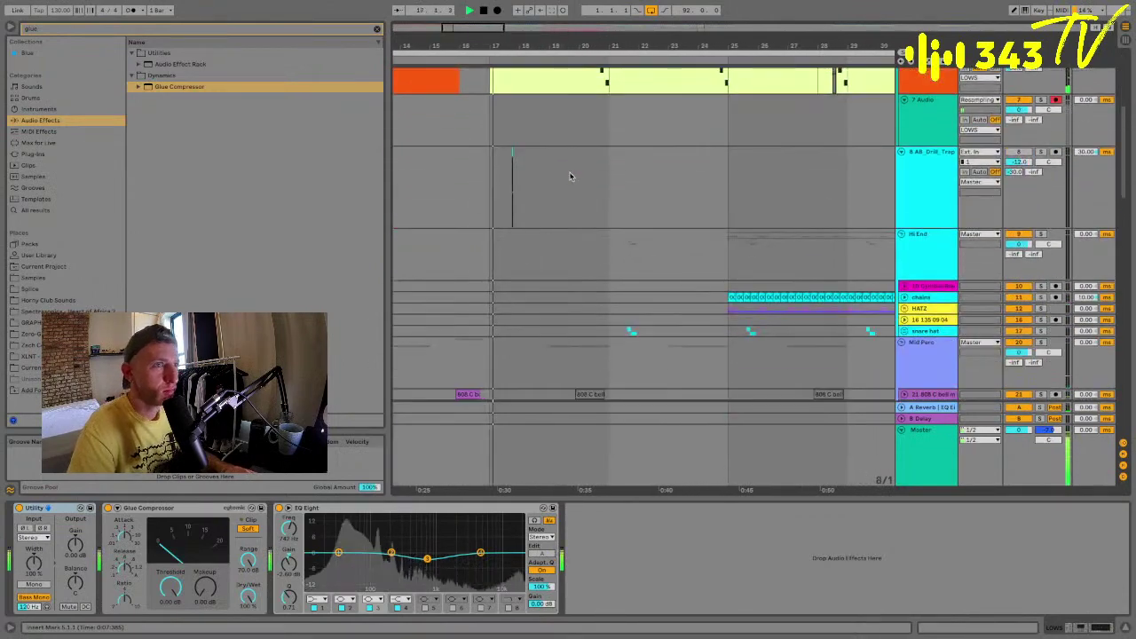
scroll(570, 176, "up", 5)
left_click(933, 232)
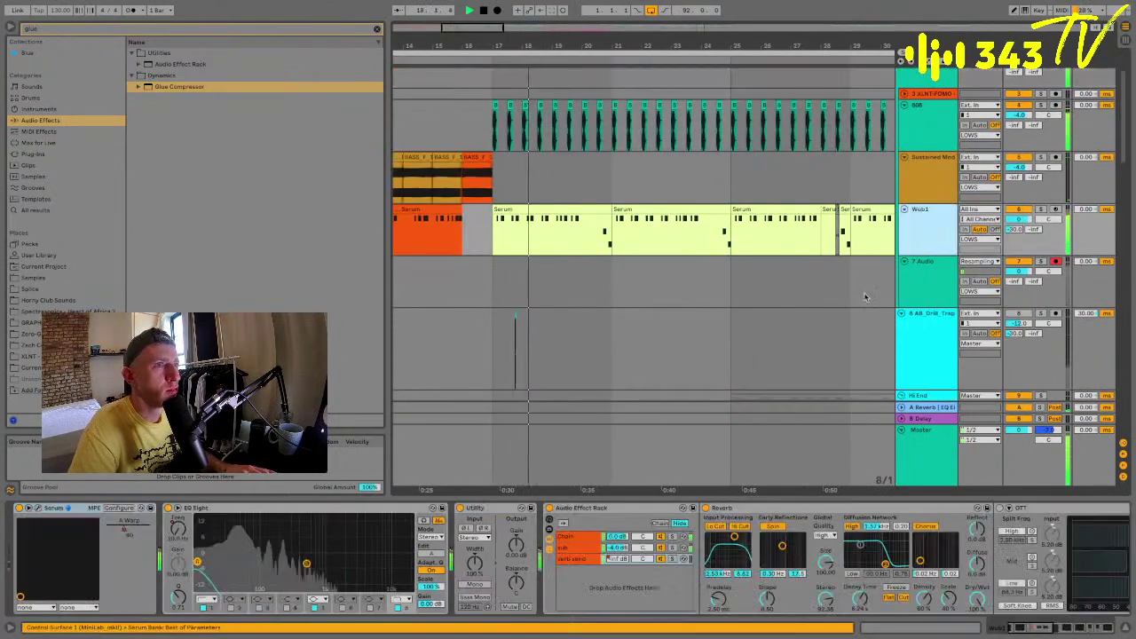
scroll(676, 576, "right", 5)
scroll(674, 577, "left", 10)
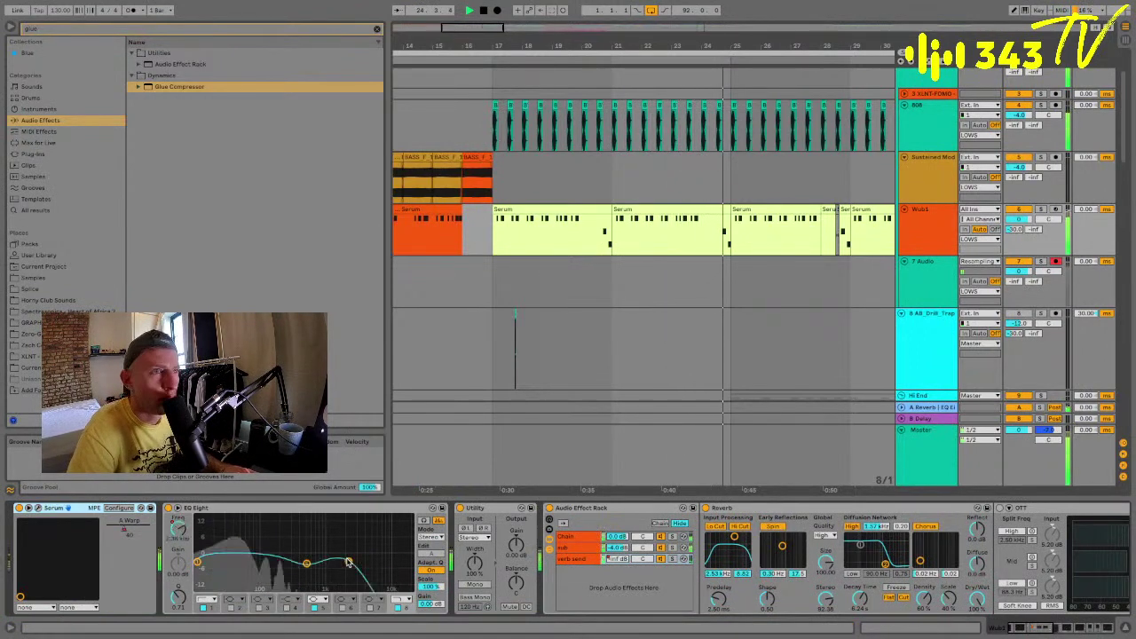
left_click(927, 235)
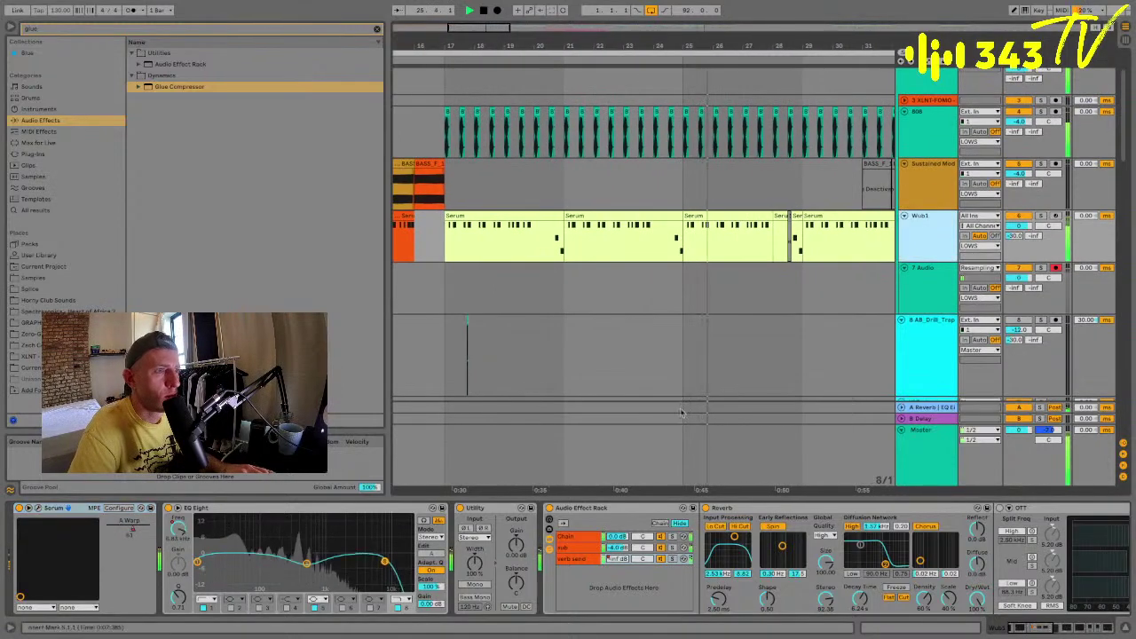
left_click_drag(940, 553, 585, 553)
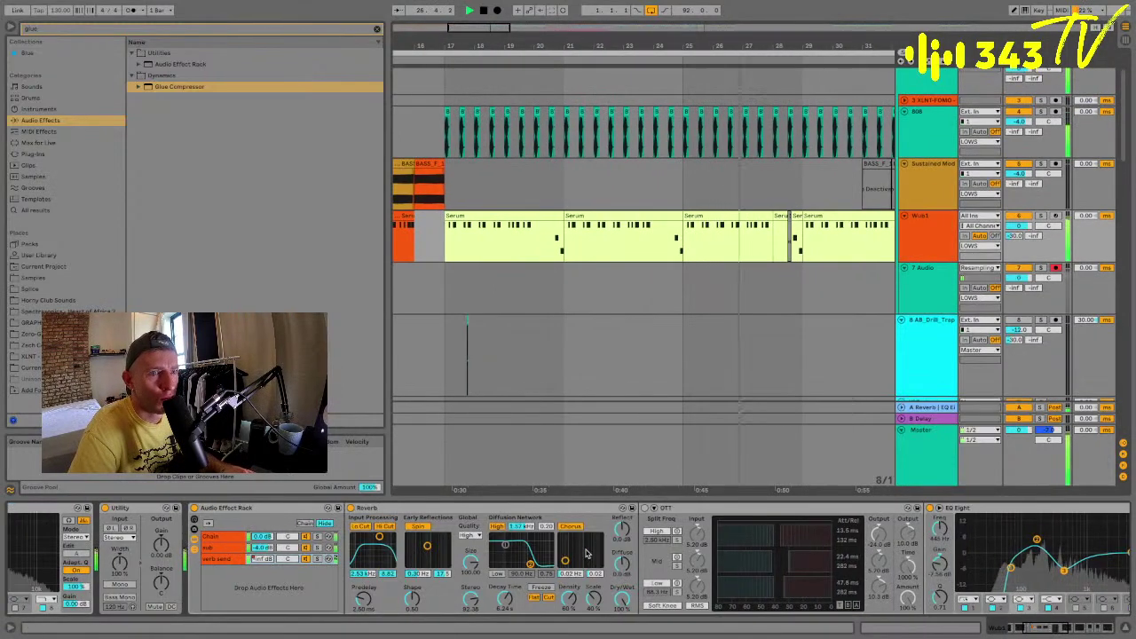
Select the verb send chain in Wub1's rack and display the automation lanes to follow its Chain Volume automation.
left_click(267, 559)
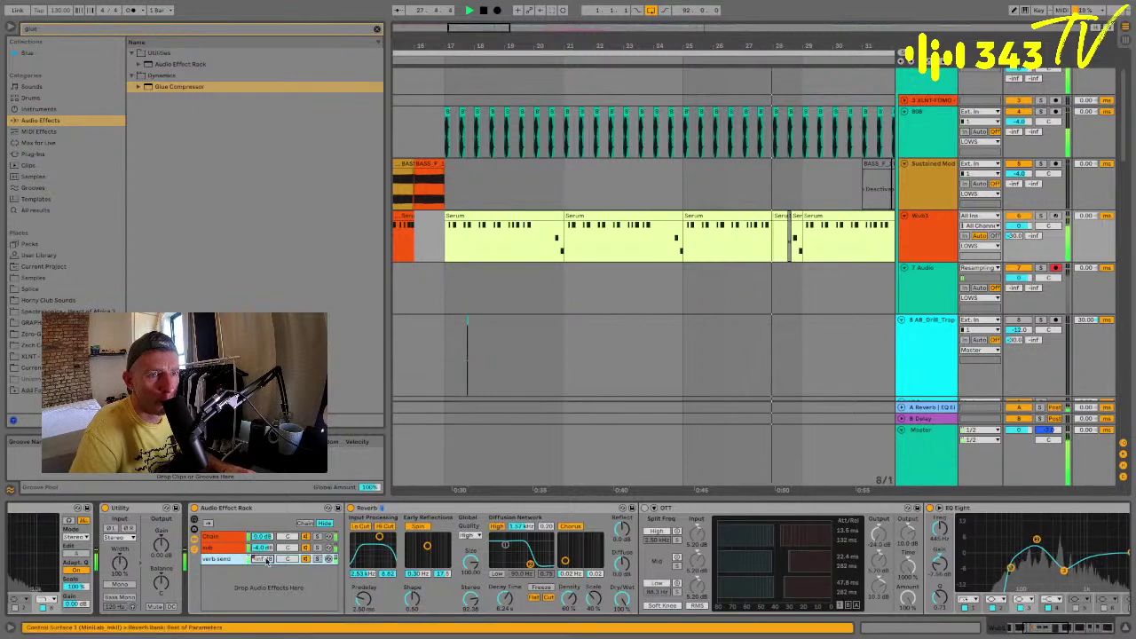
key("a")
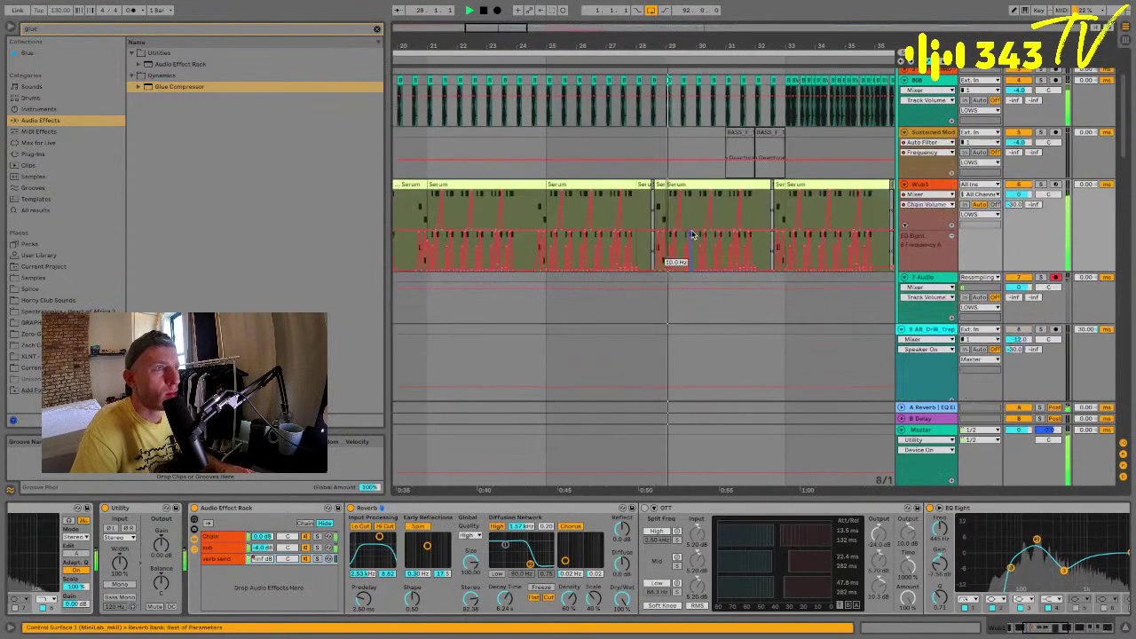
scroll(732, 321, "right", 2)
scroll(732, 320, "down", 1)
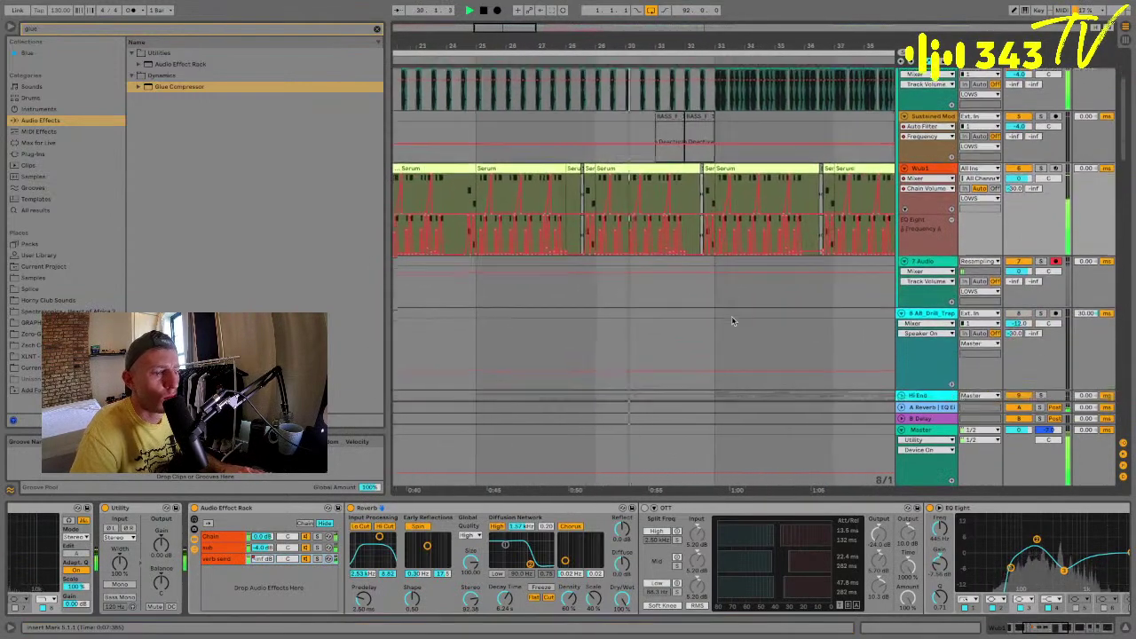
scroll(732, 320, "down", 2)
scroll(732, 320, "right", 1)
scroll(728, 304, "right", 1)
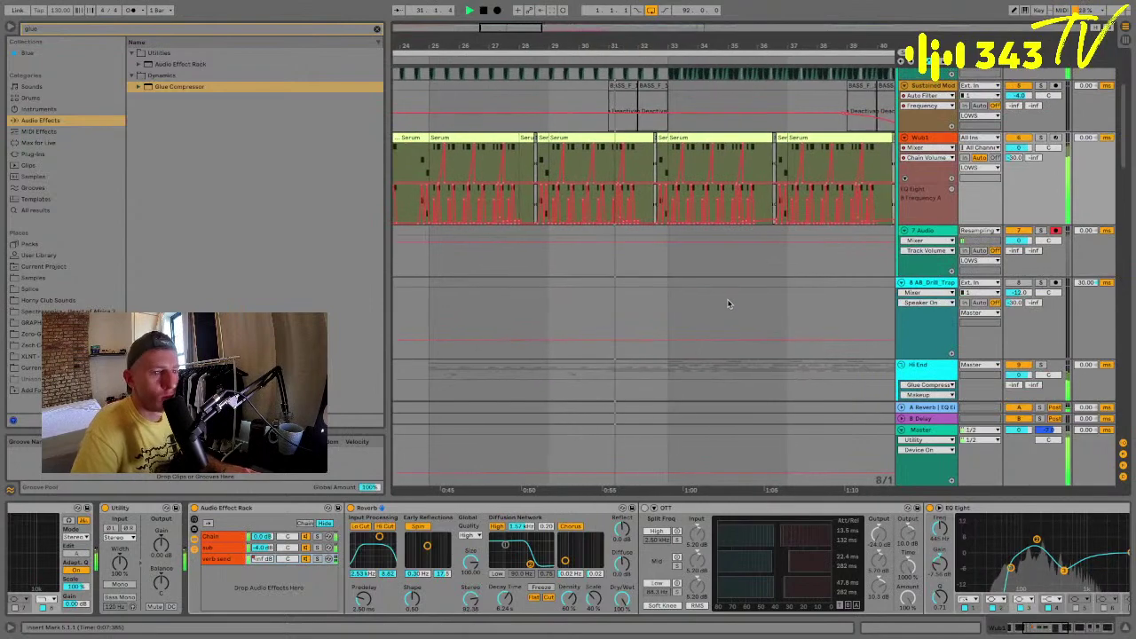
scroll(727, 304, "down", 1)
scroll(727, 304, "right", 1)
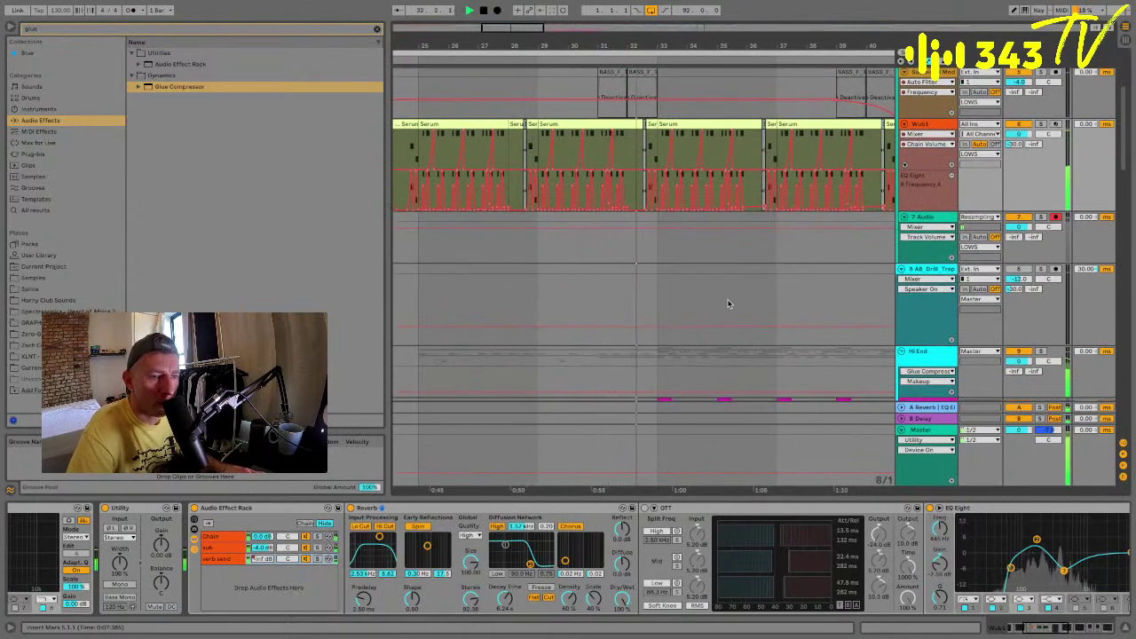
Examine the bass tracks' clips and automation from the end of the first drop through the second drop during playback.
scroll(728, 303, "right", 3)
scroll(727, 303, "up", 5)
scroll(728, 303, "up", 3)
scroll(728, 304, "right", 2)
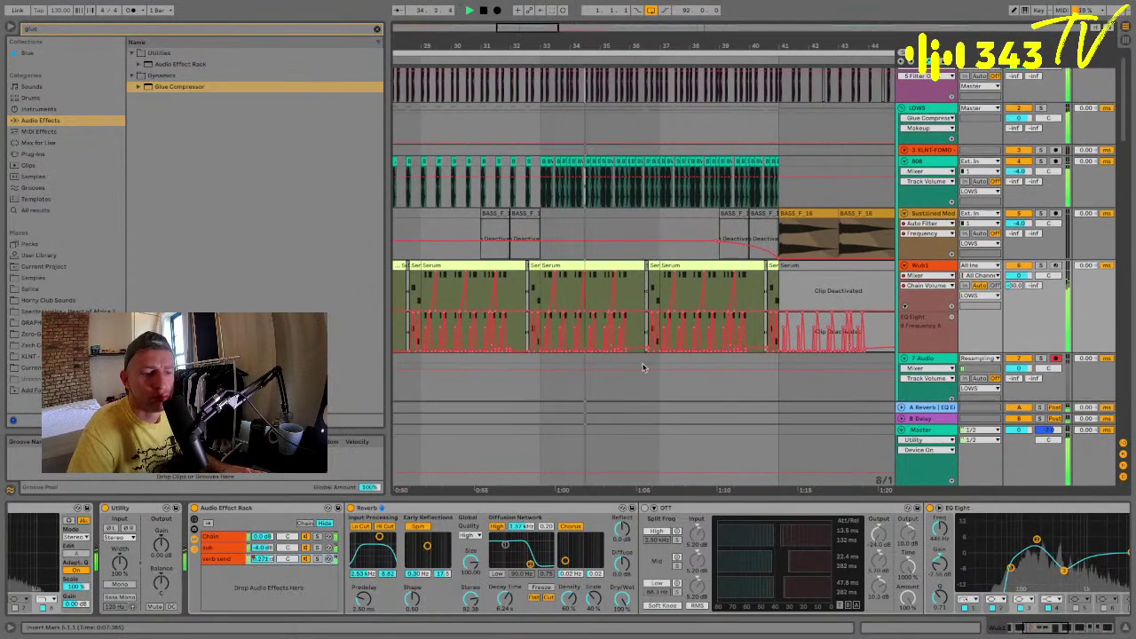
scroll(643, 368, "down", 2)
scroll(643, 368, "right", 2)
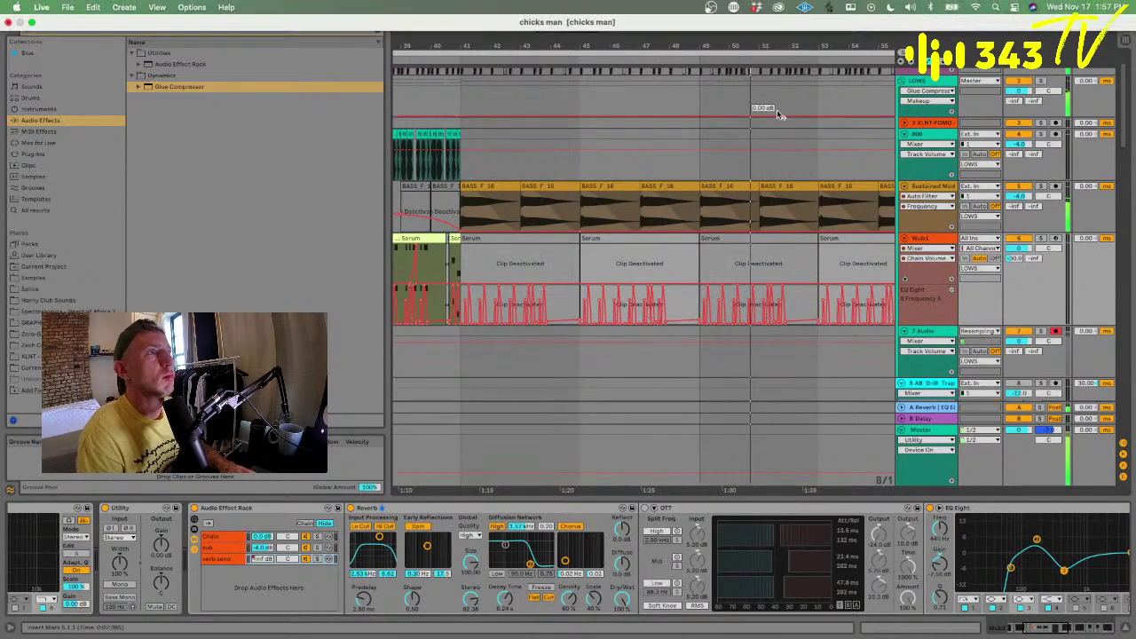
scroll(762, 153, "down", 5)
scroll(754, 158, "right", 2)
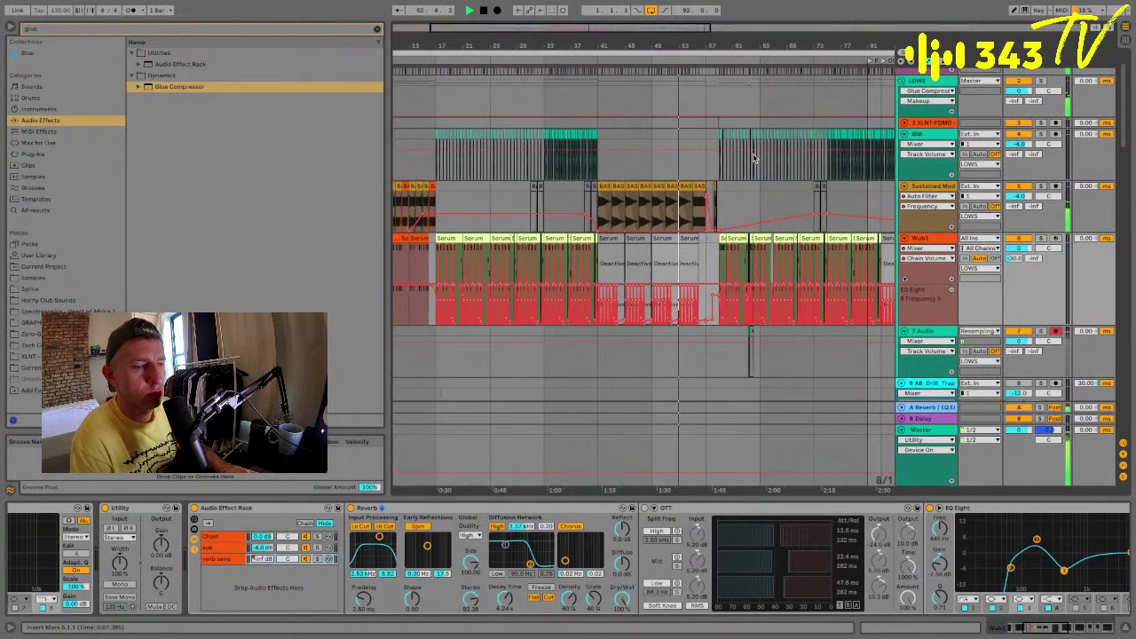
scroll(754, 157, "right", 2)
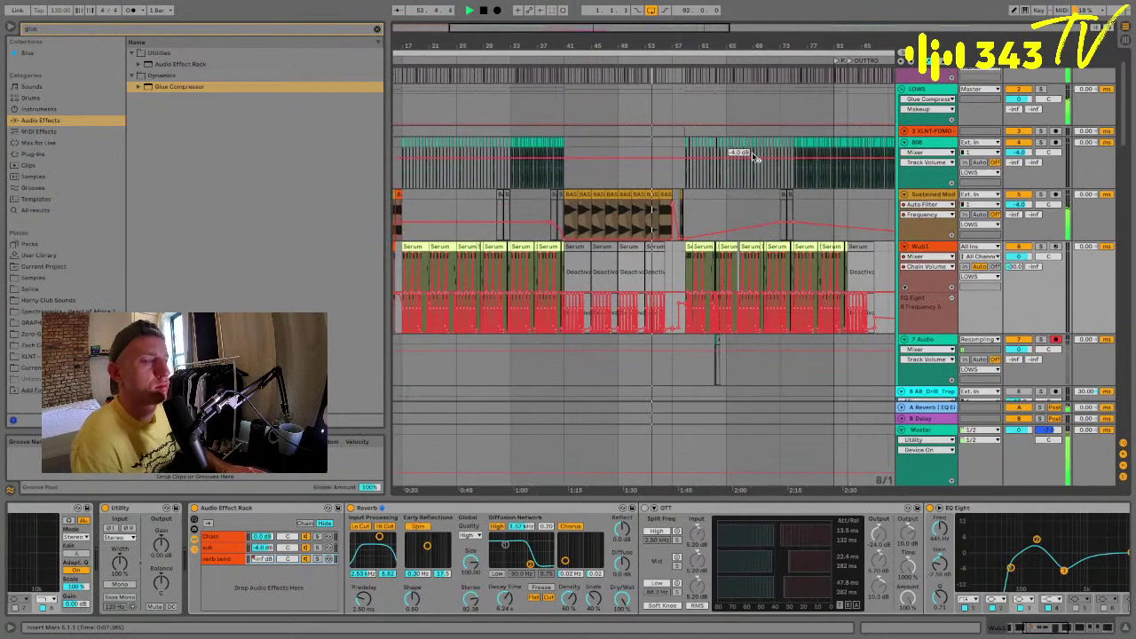
scroll(750, 165, "down", 3)
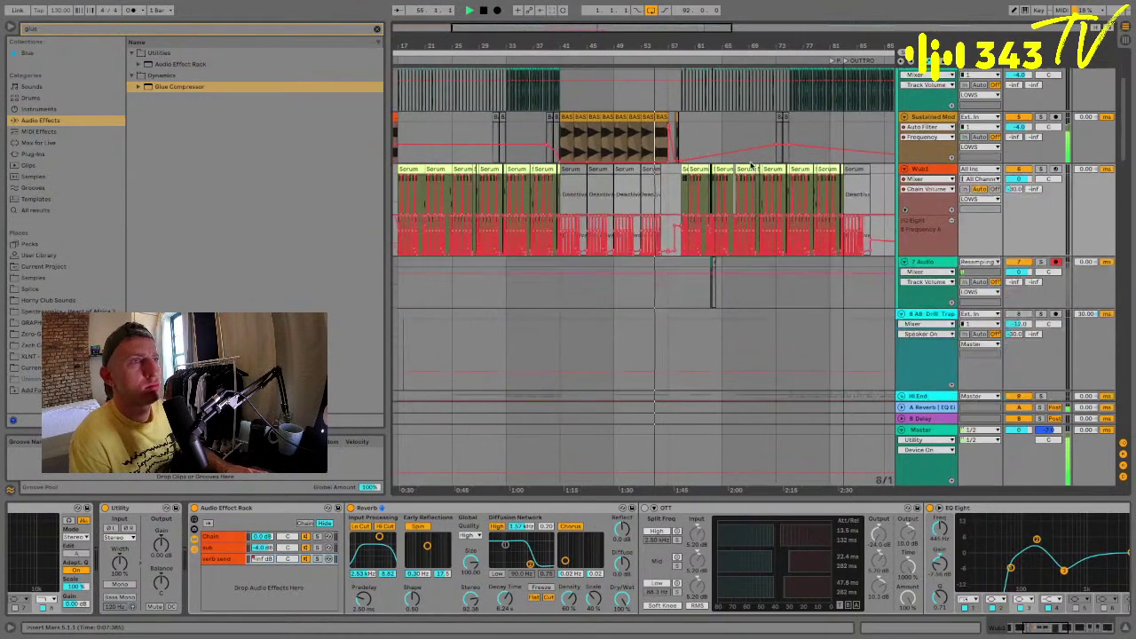
scroll(750, 165, "down", 3)
scroll(751, 165, "up", 8)
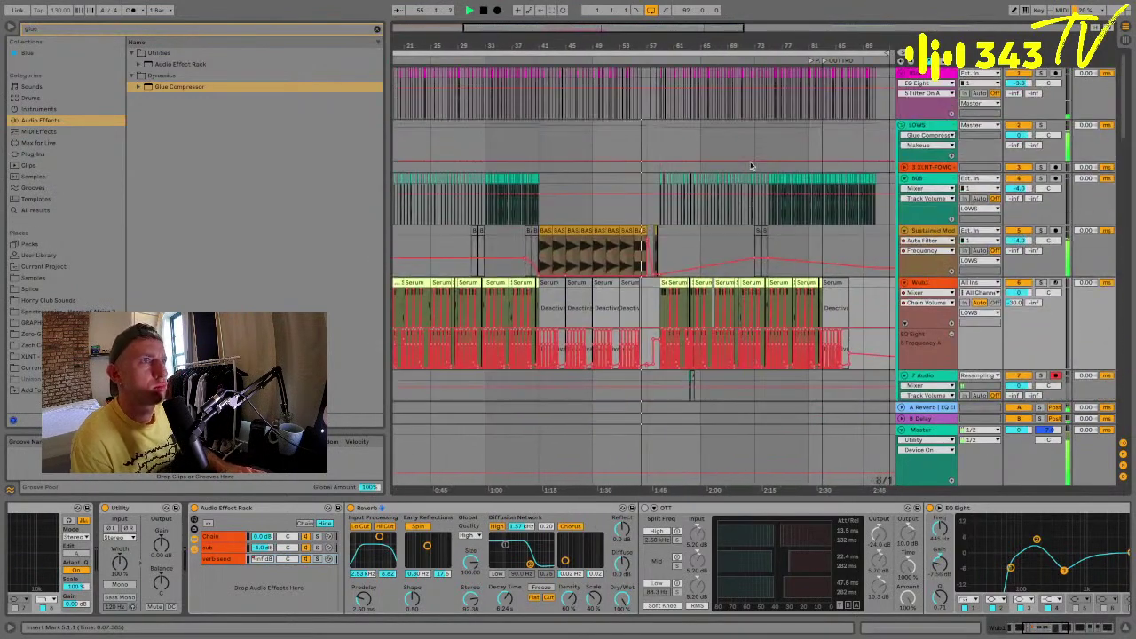
Check the Sustained Mod Bass track's devices and inspect Wub1's devices and automation around bar 59.
left_click(887, 335)
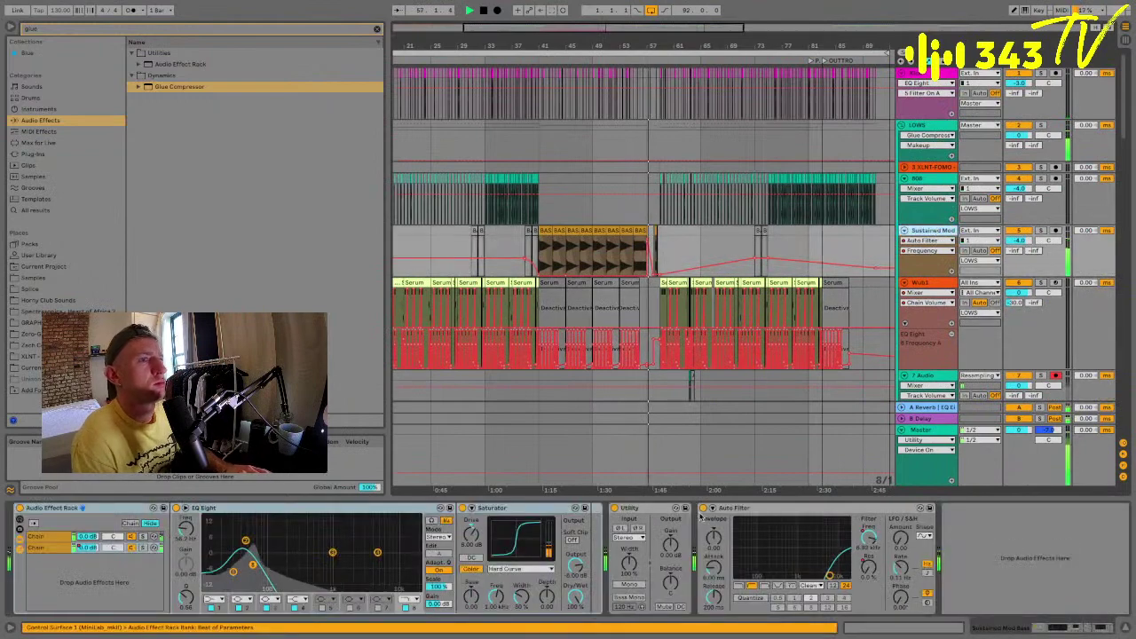
left_click(940, 282)
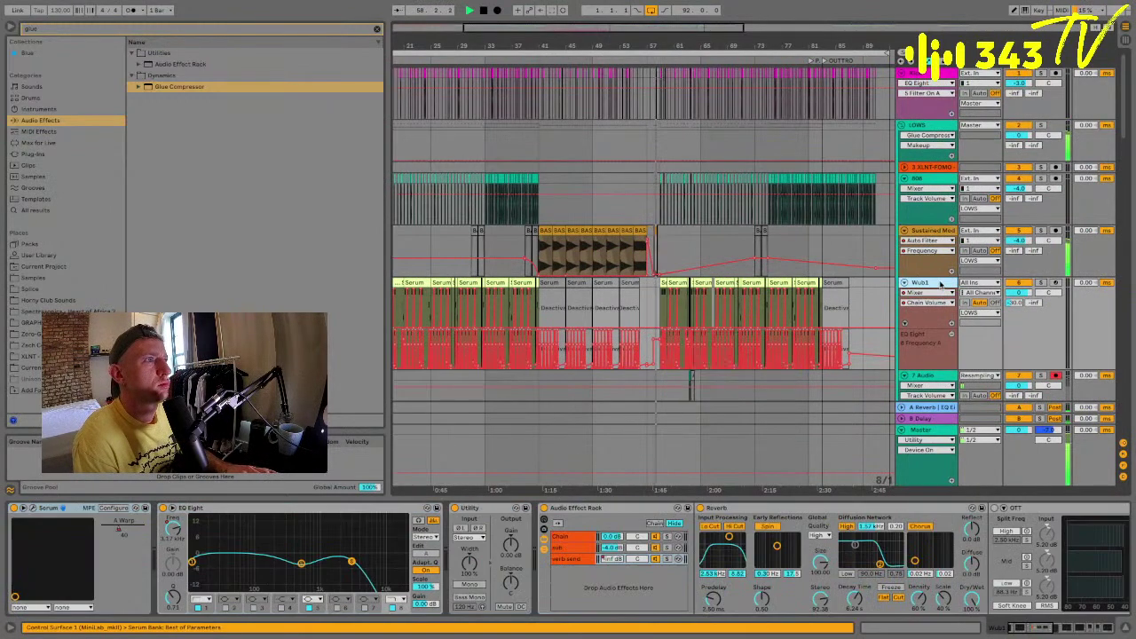
left_click_drag(669, 42, 672, 133)
scroll(692, 291, "down", 2)
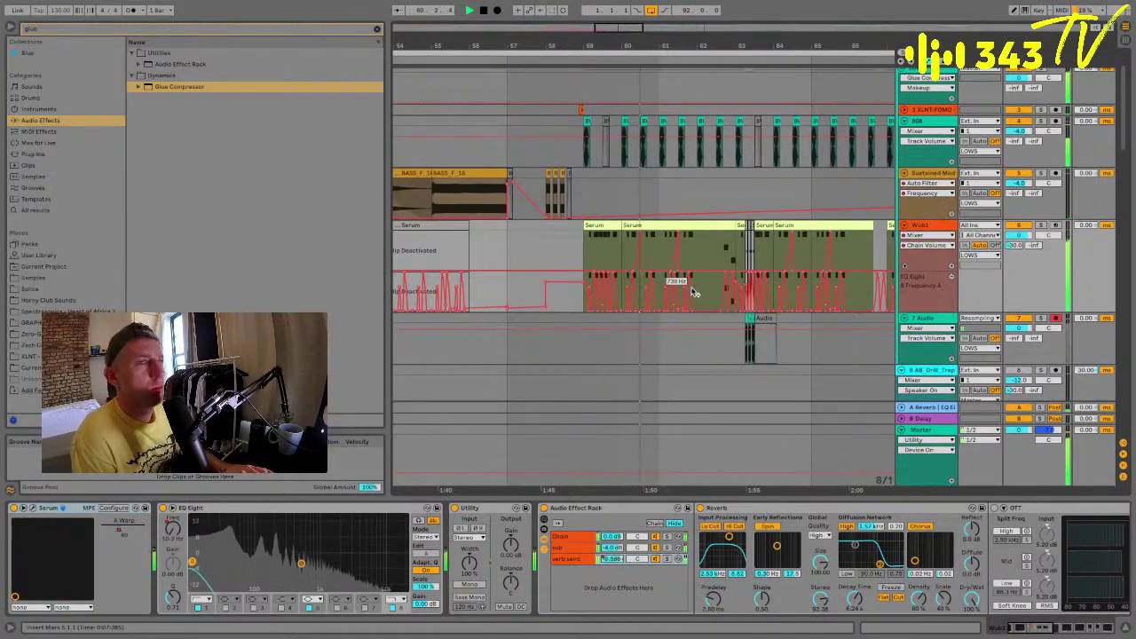
Open the Serum instrument window of the Wub1 track and reposition it so its controls are fully visible.
scroll(692, 291, "right", 2)
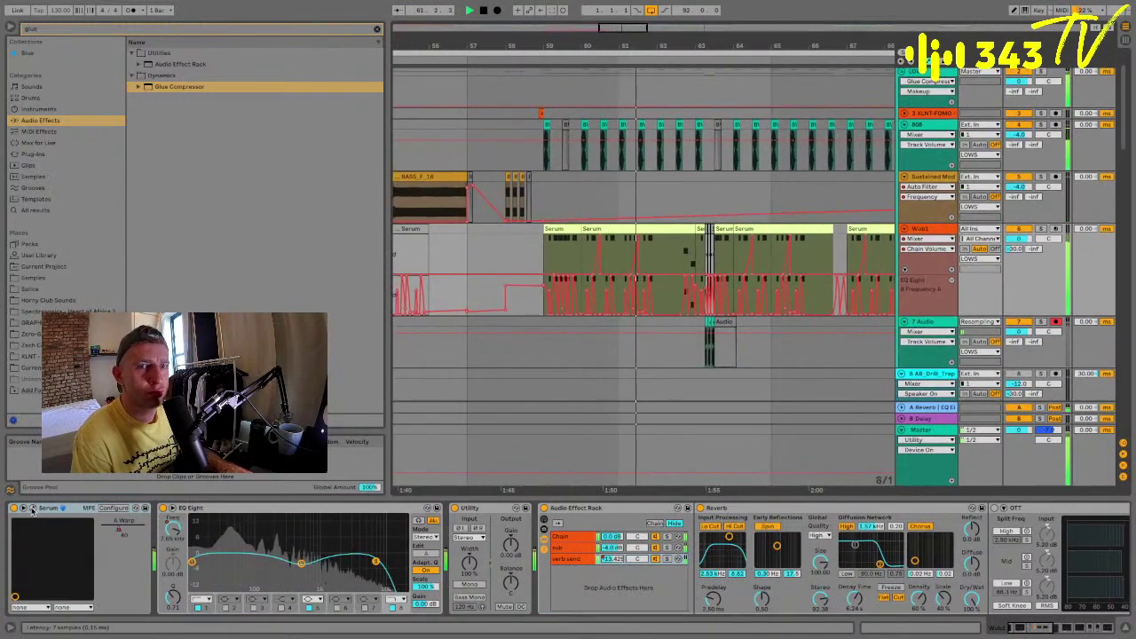
left_click_drag(490, 634, 488, 77)
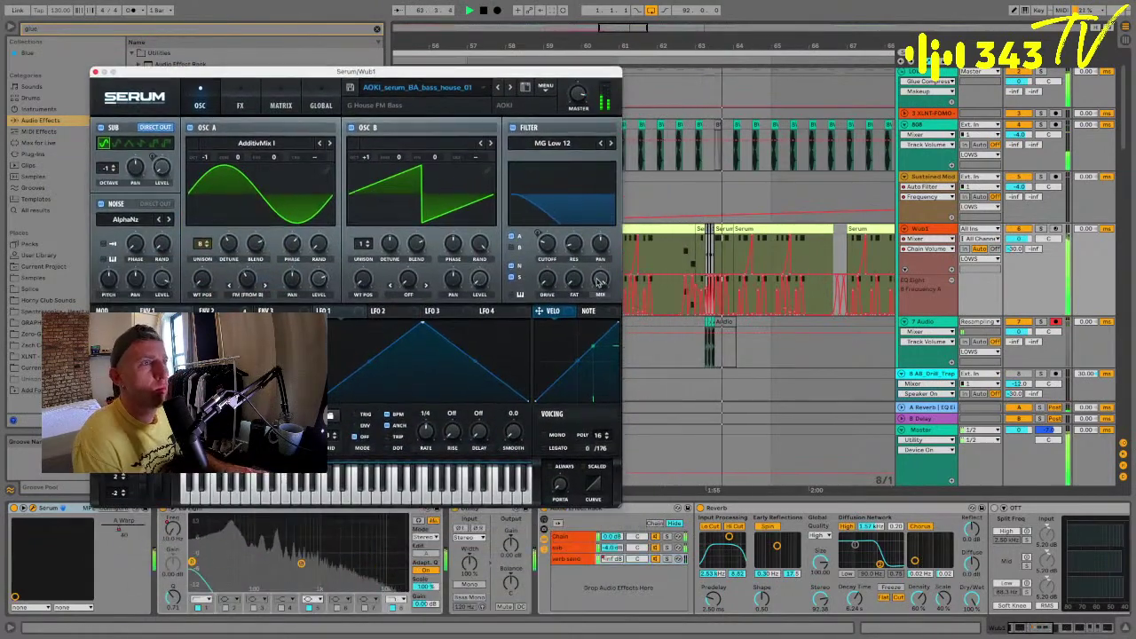
left_click_drag(484, 72, 484, 54)
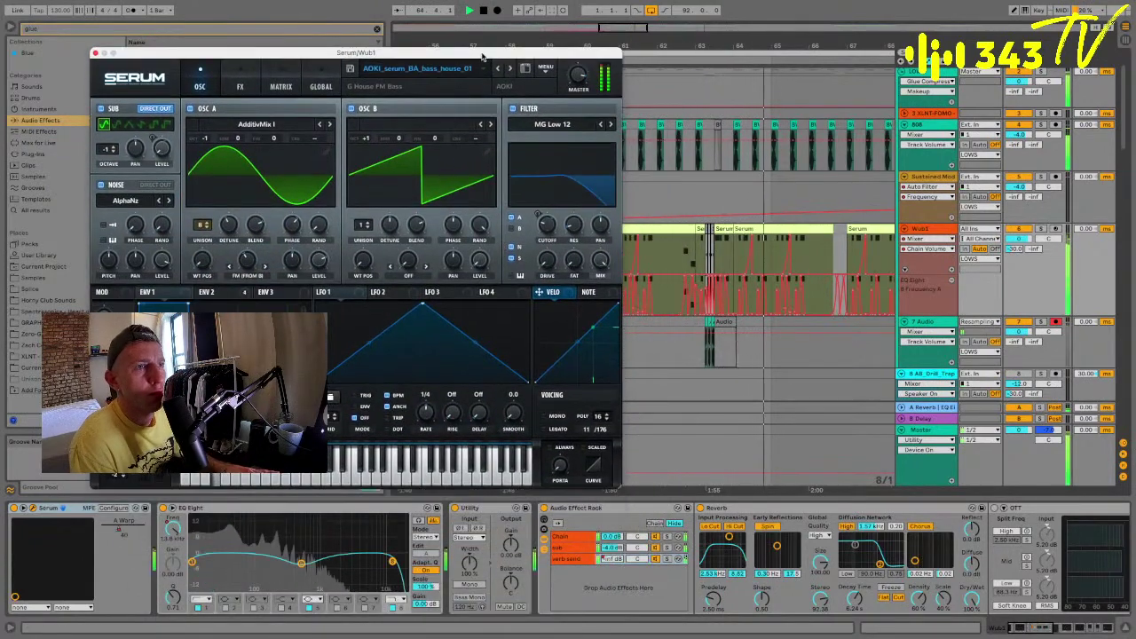
Examine the bass clips and automation from about bar 63 to bar 77 during playback with Serum open.
scroll(805, 329, "right", 3)
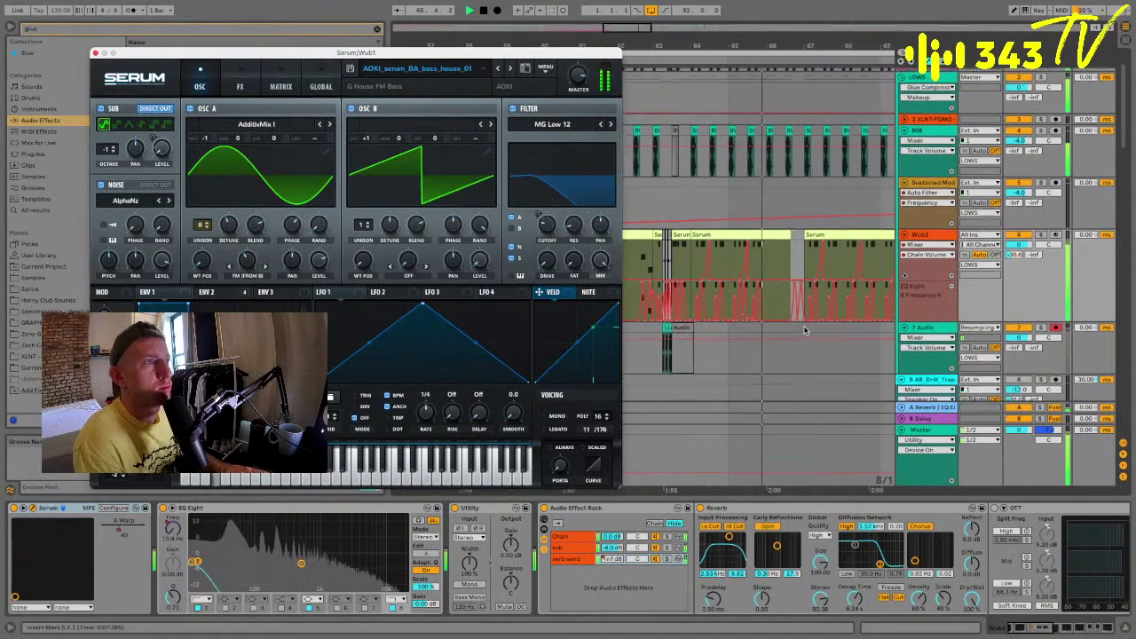
left_click_drag(728, 43, 733, 18)
scroll(779, 222, "down", 1)
scroll(779, 223, "right", 1)
scroll(779, 222, "right", 1)
scroll(779, 223, "down", 1)
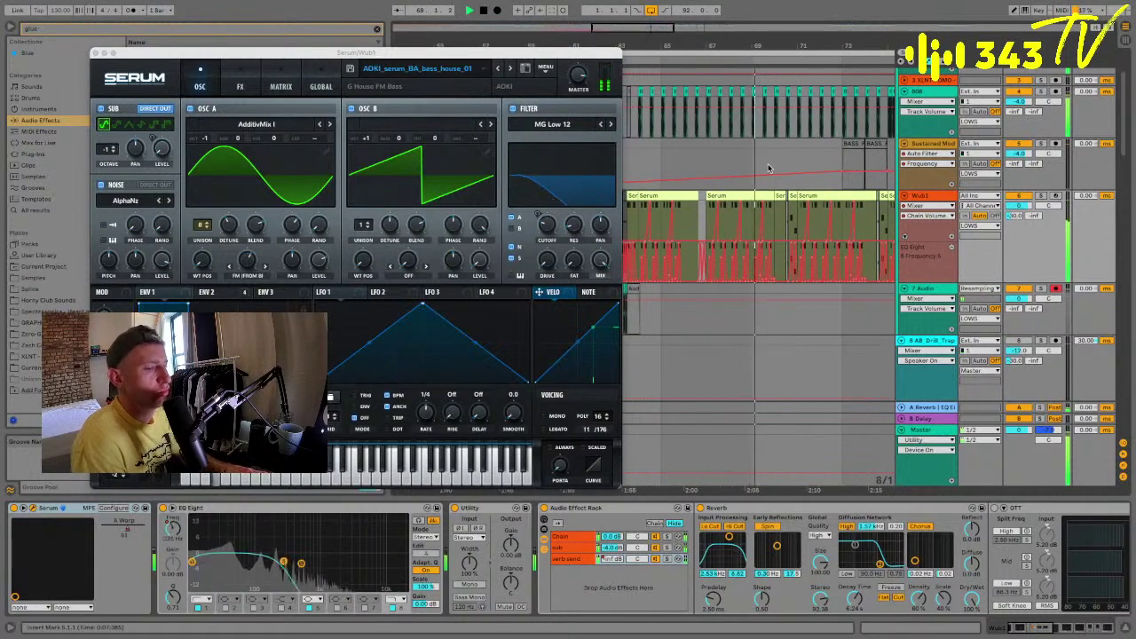
scroll(756, 298, "right", 2)
scroll(756, 298, "up", 1)
scroll(772, 304, "up", 1)
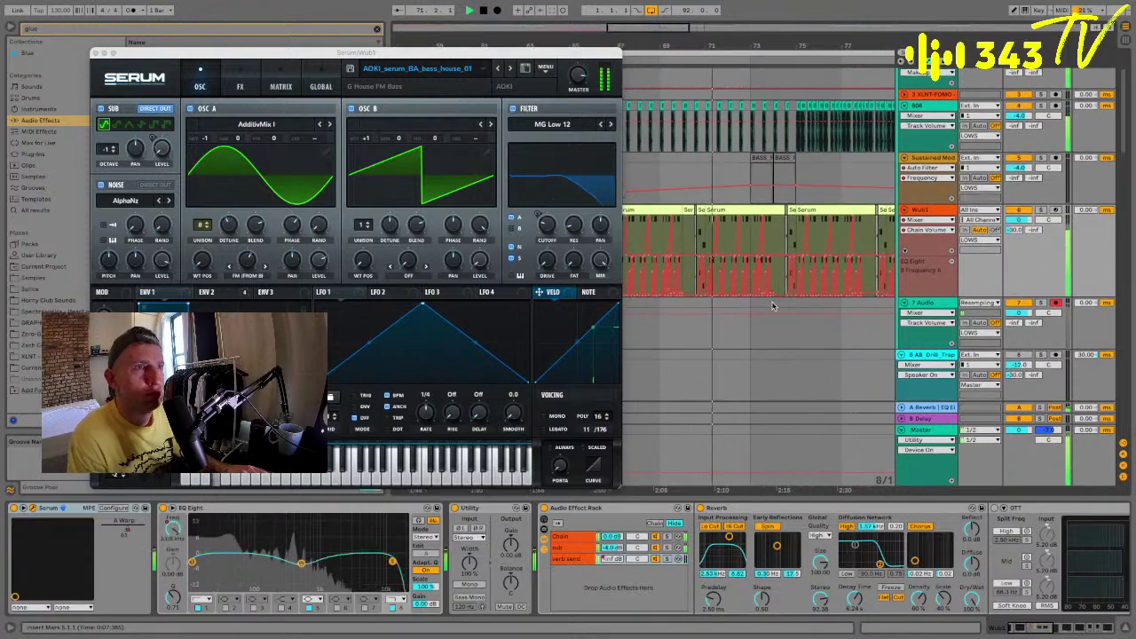
Audition the Chain and sub chains of Wub1's Audio Effect Rack in solo, one after the other, and release the solos.
scroll(731, 543, "right", 5)
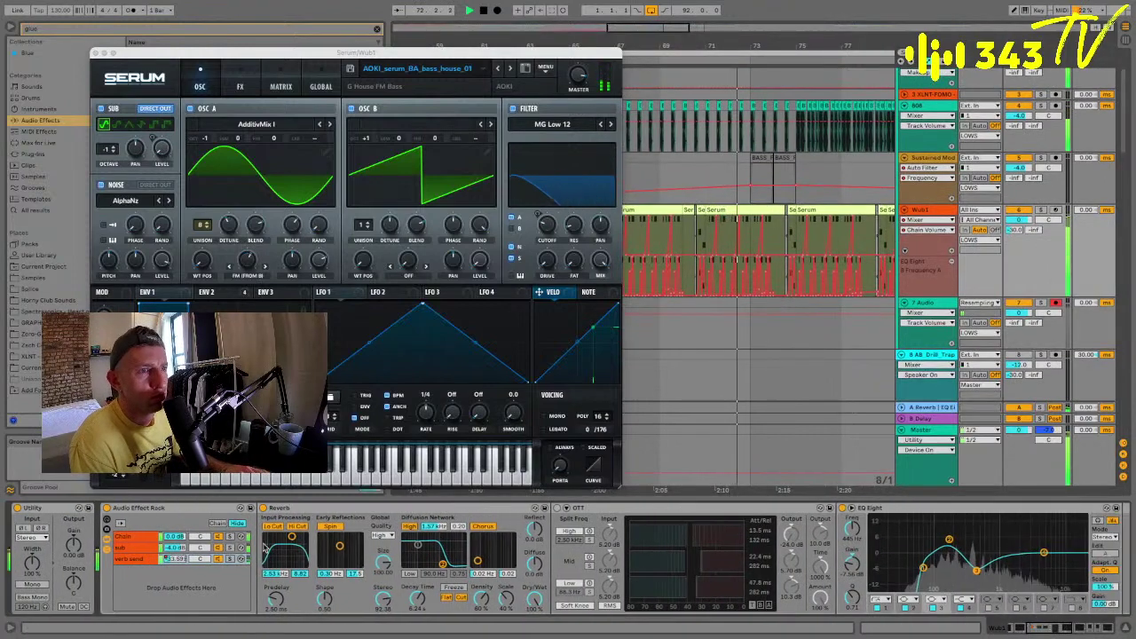
left_click(230, 537)
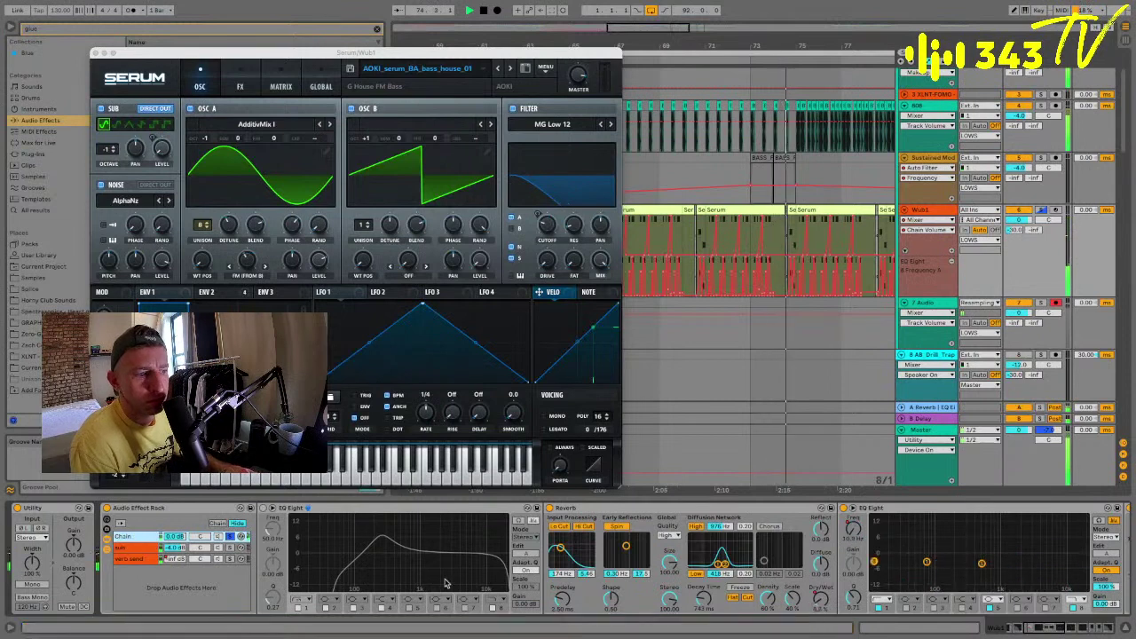
left_click(229, 548)
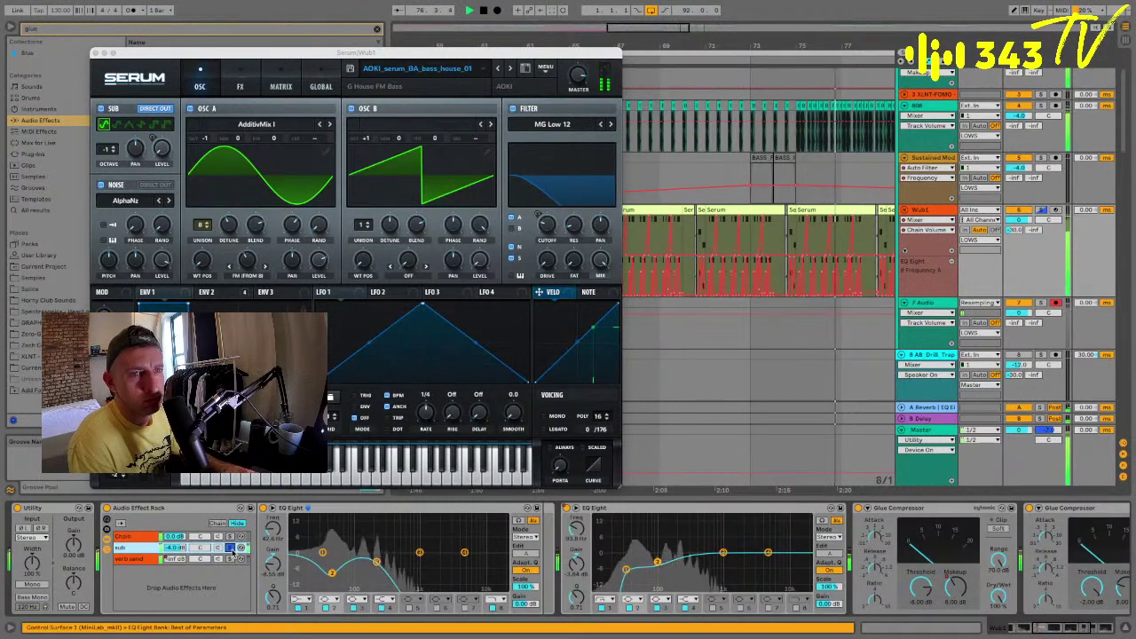
scroll(233, 551, "left", 5)
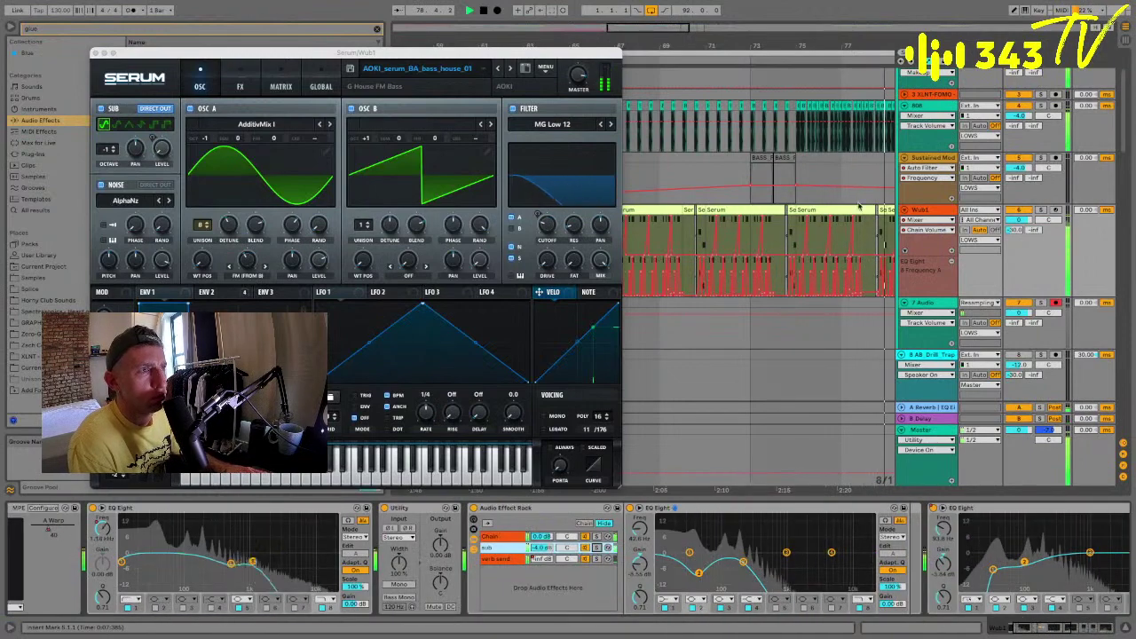
Close Wub1's Serum window and set the playback start to bar 81 at the Party locator.
left_click(767, 330)
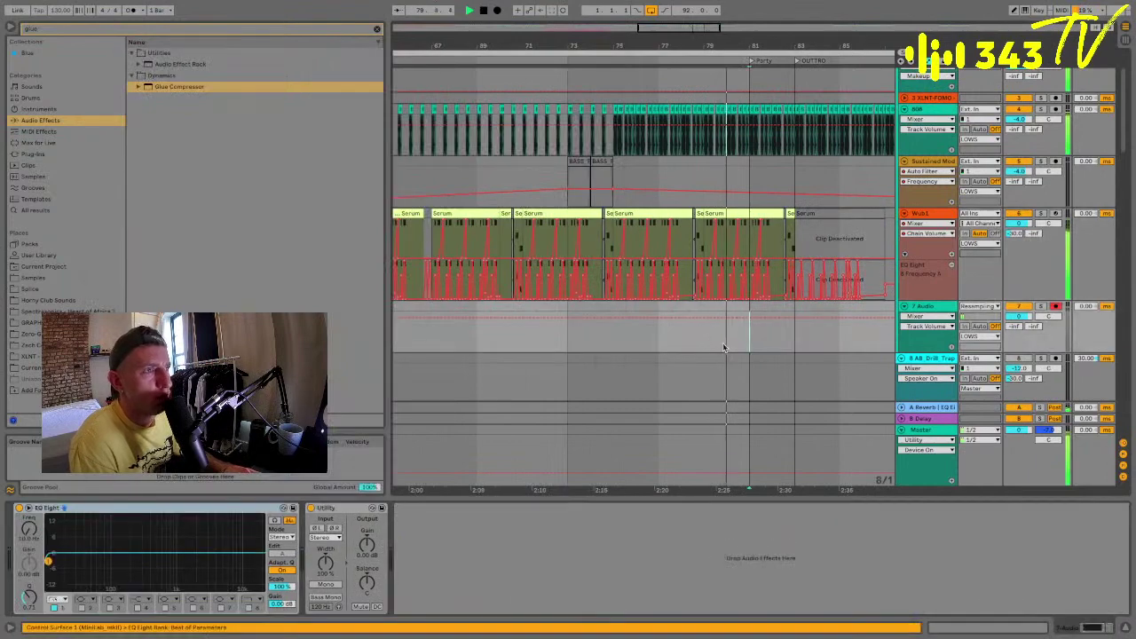
left_click(929, 223)
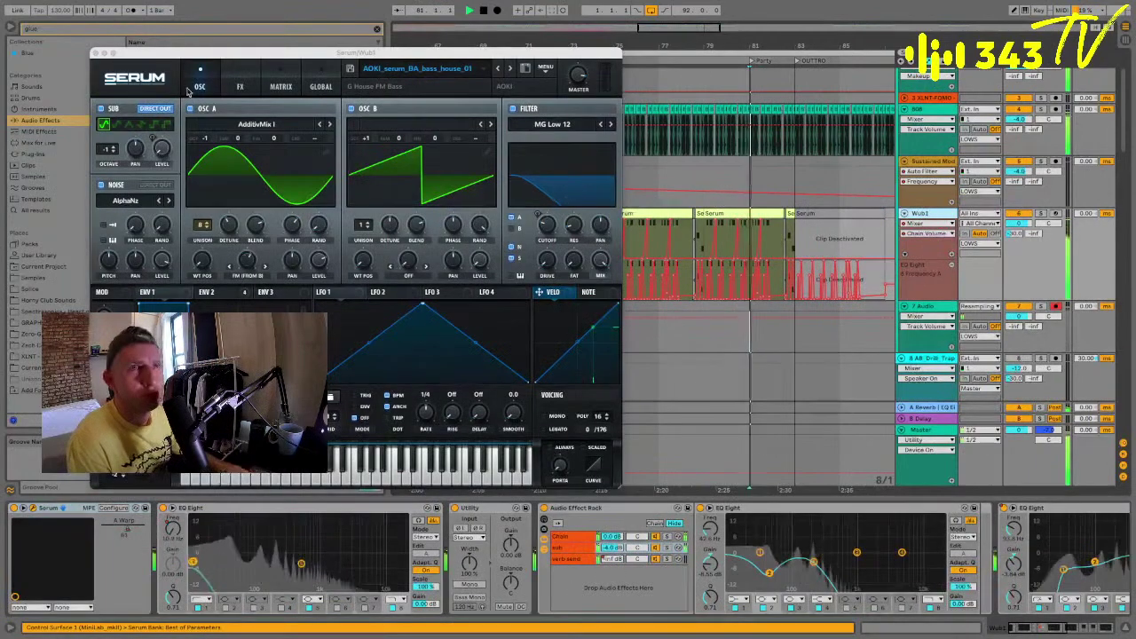
left_click(101, 54)
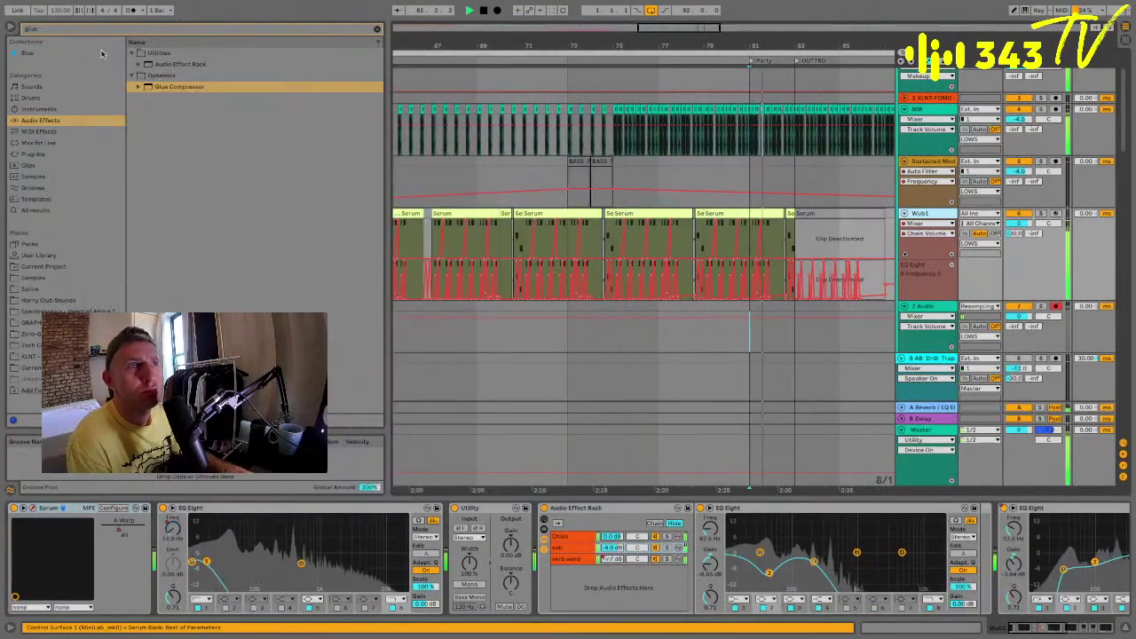
left_click(739, 173)
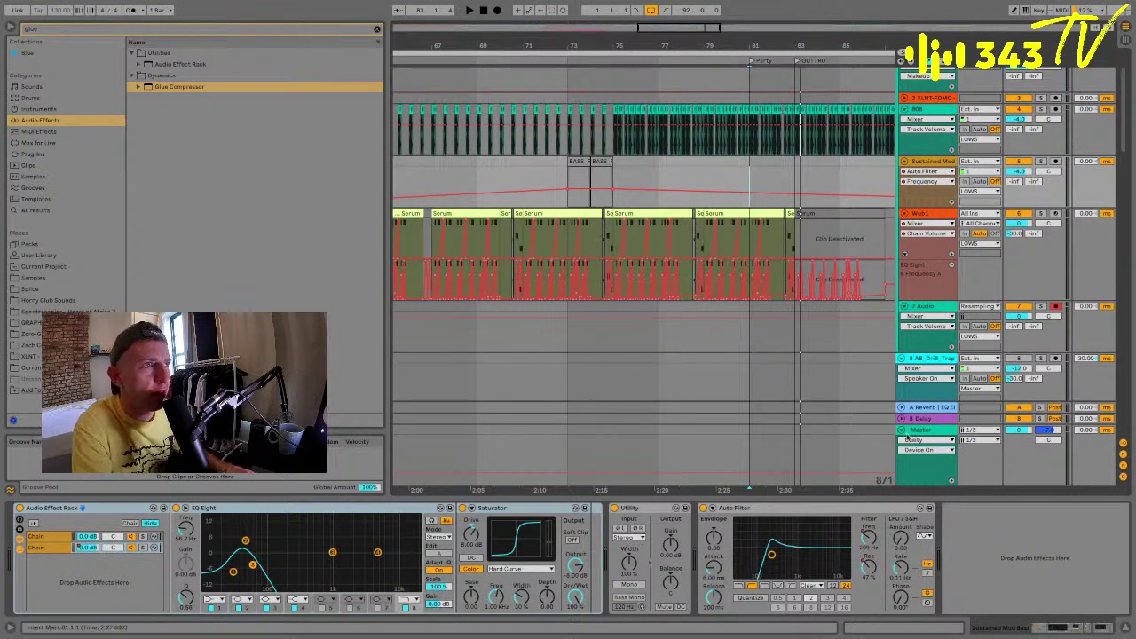
Solo the Wub1 track and isolate the rack's chain named Chain during playback from bar 81.
left_click(920, 214)
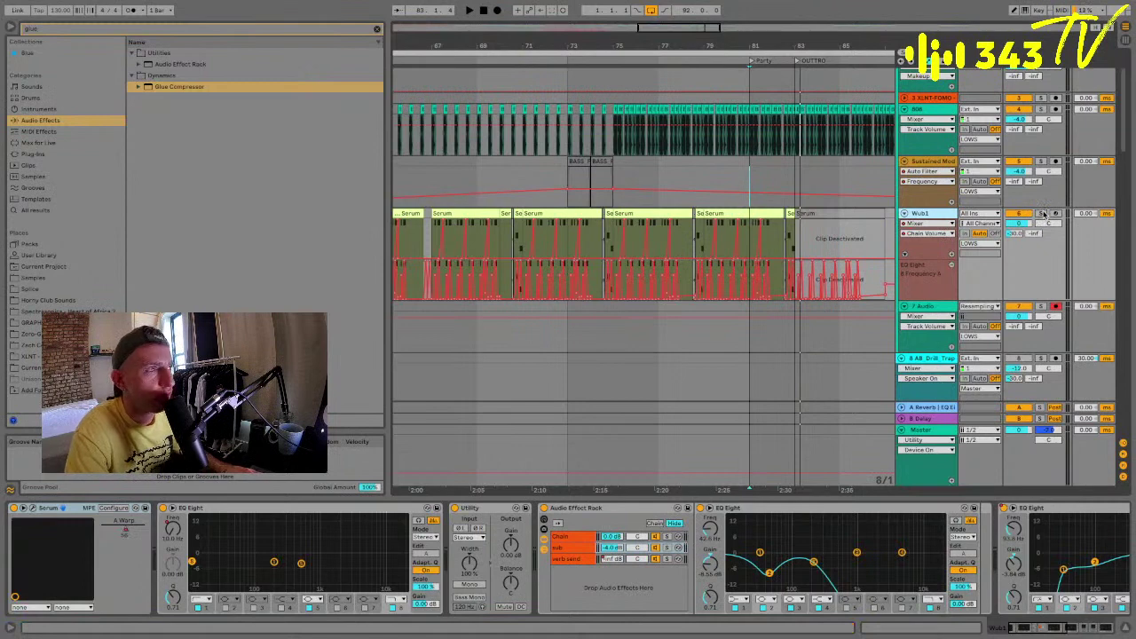
left_click(1042, 214)
scroll(627, 550, "right", 2)
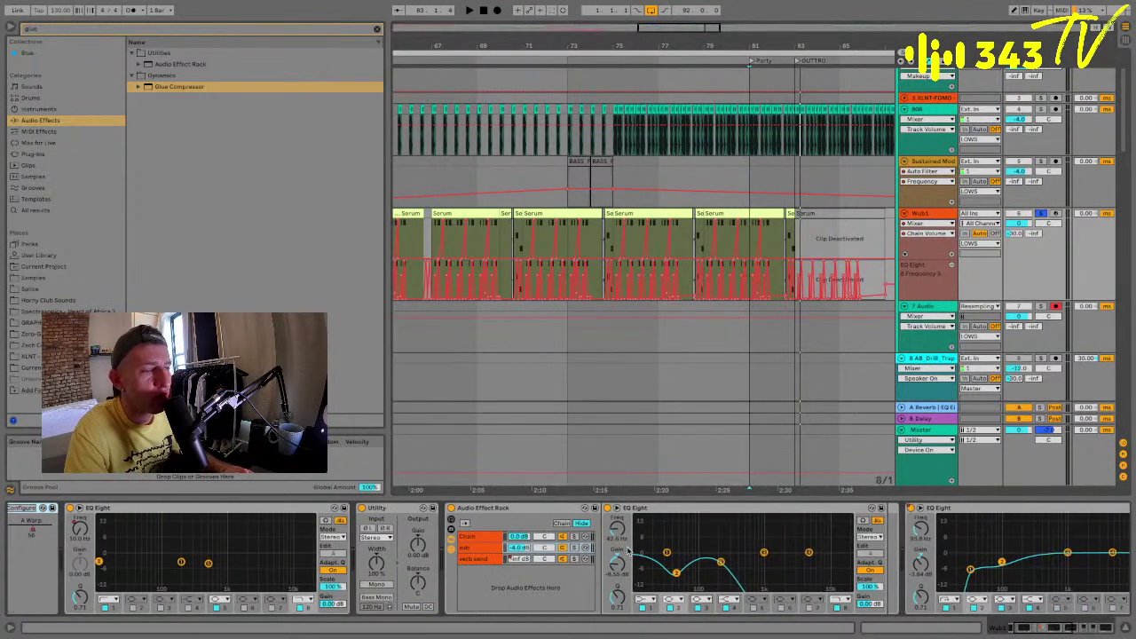
left_click(506, 508)
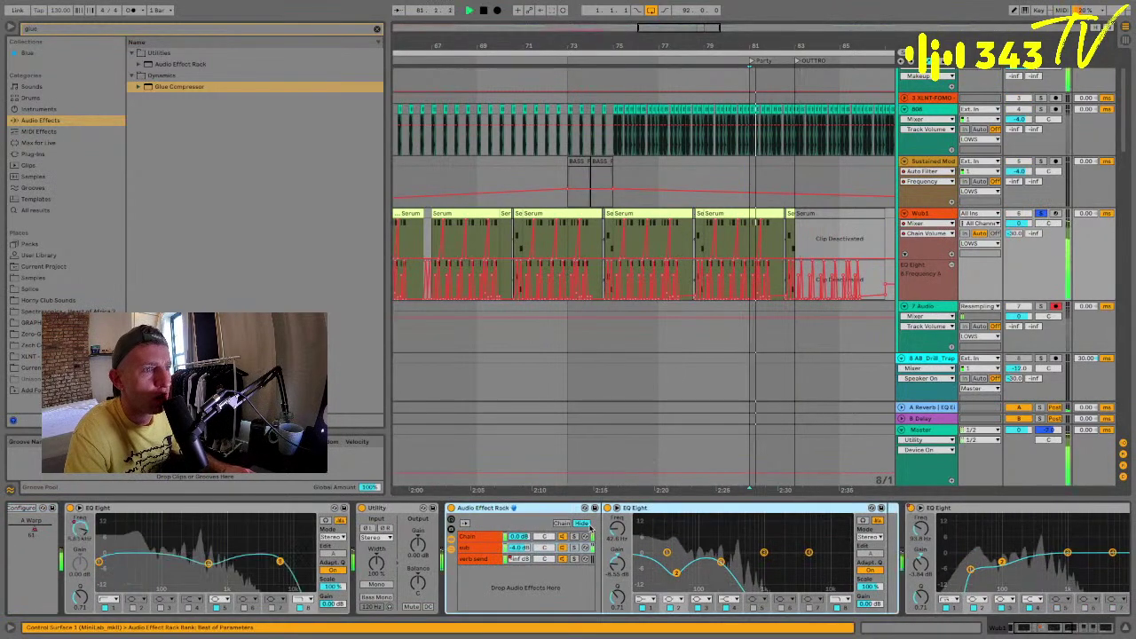
left_click(468, 536)
Examine the EQ Eight, Reverb and other devices of the soloed Chain while replaying the section from bar 81.
scroll(647, 547, "right", 10)
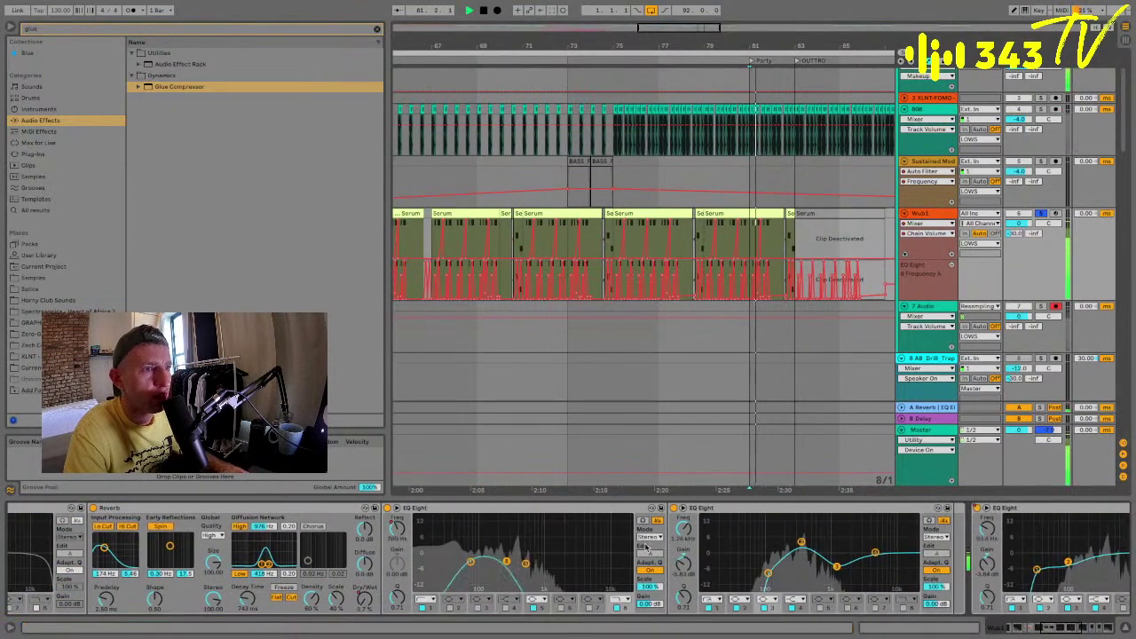
scroll(647, 548, "right", 10)
scroll(646, 547, "left", 8)
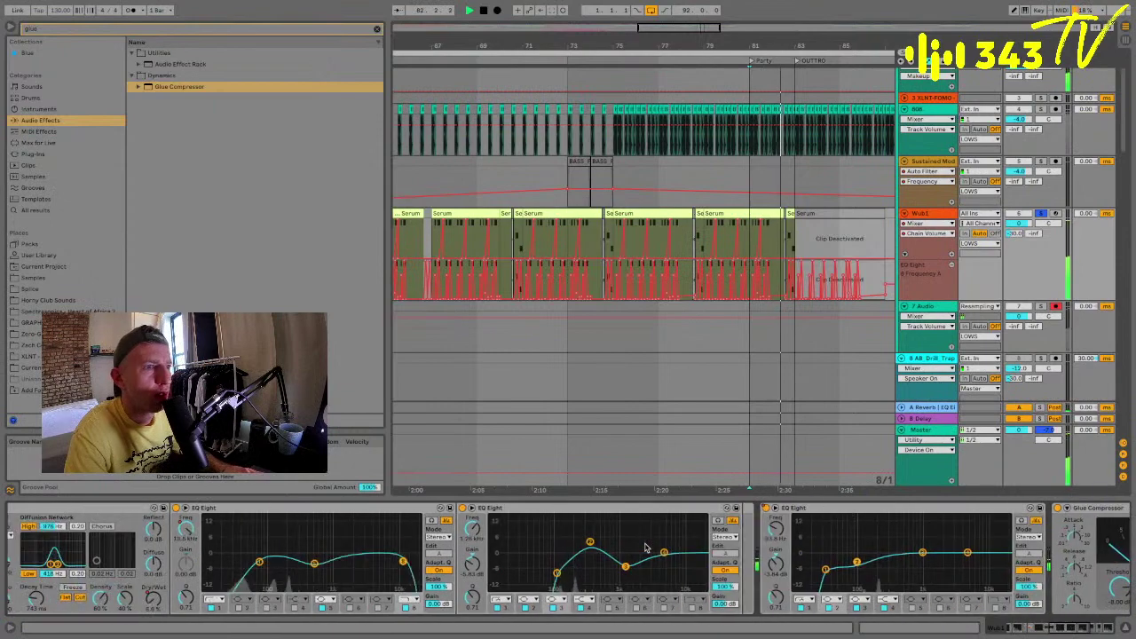
key("space")
scroll(645, 547, "left", 1)
scroll(646, 548, "left", 5)
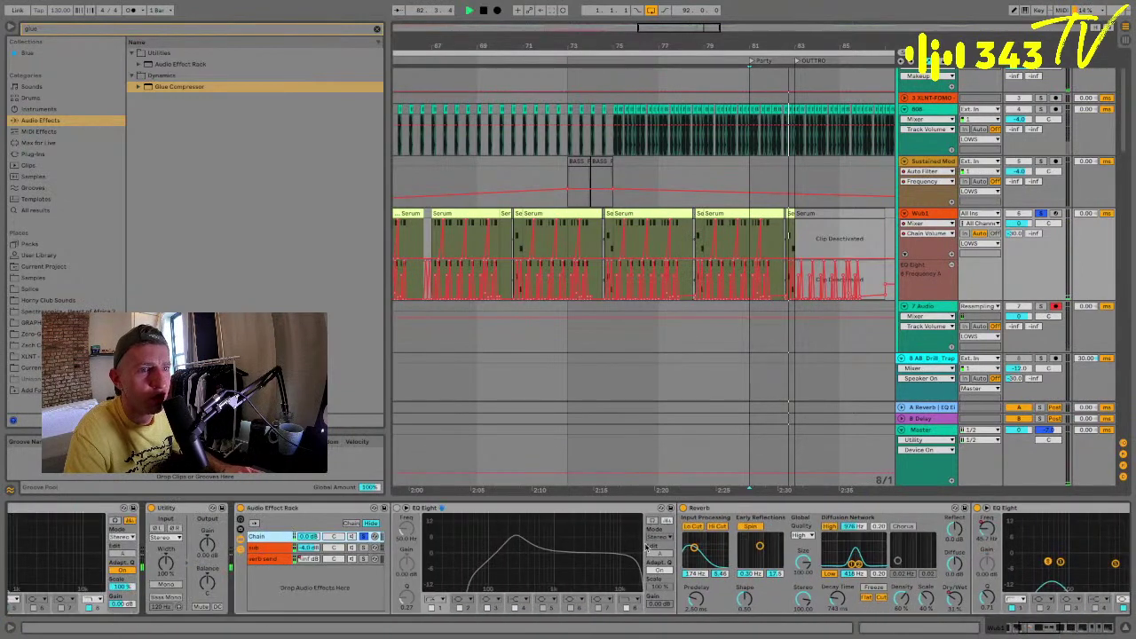
key("space")
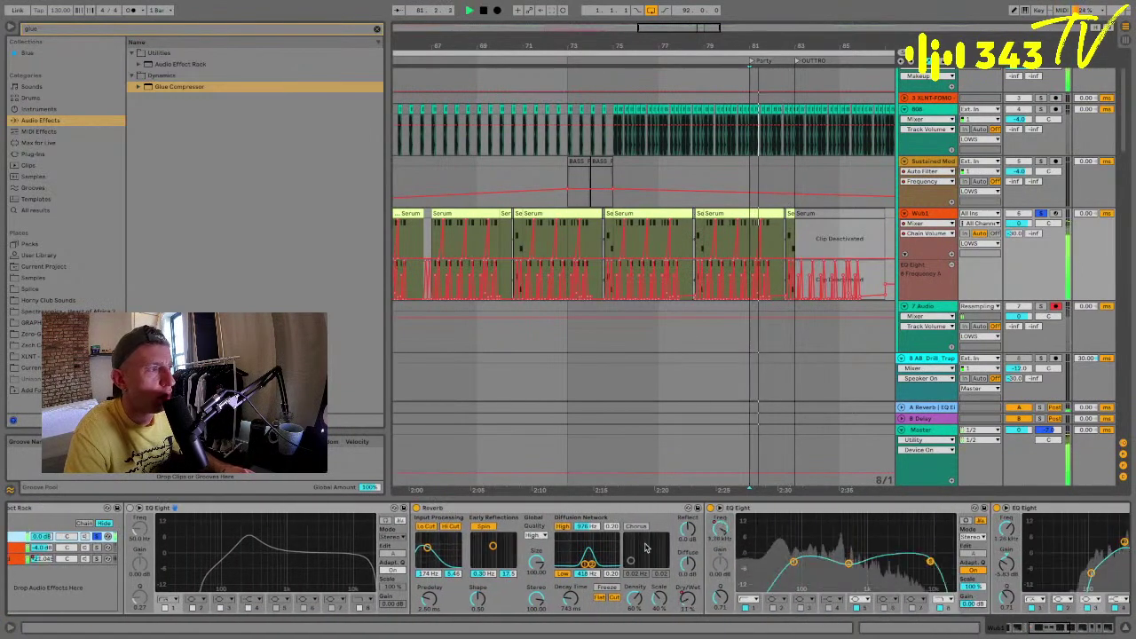
scroll(646, 548, "right", 5)
scroll(646, 547, "right", 2)
scroll(577, 543, "left", 8)
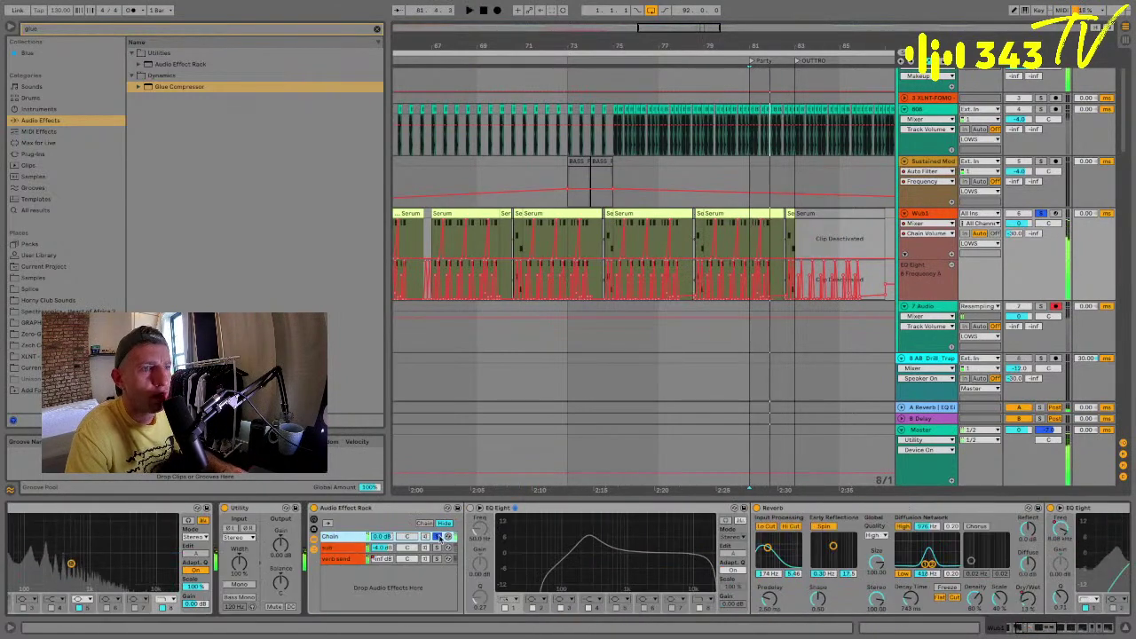
scroll(439, 539, "left", 3)
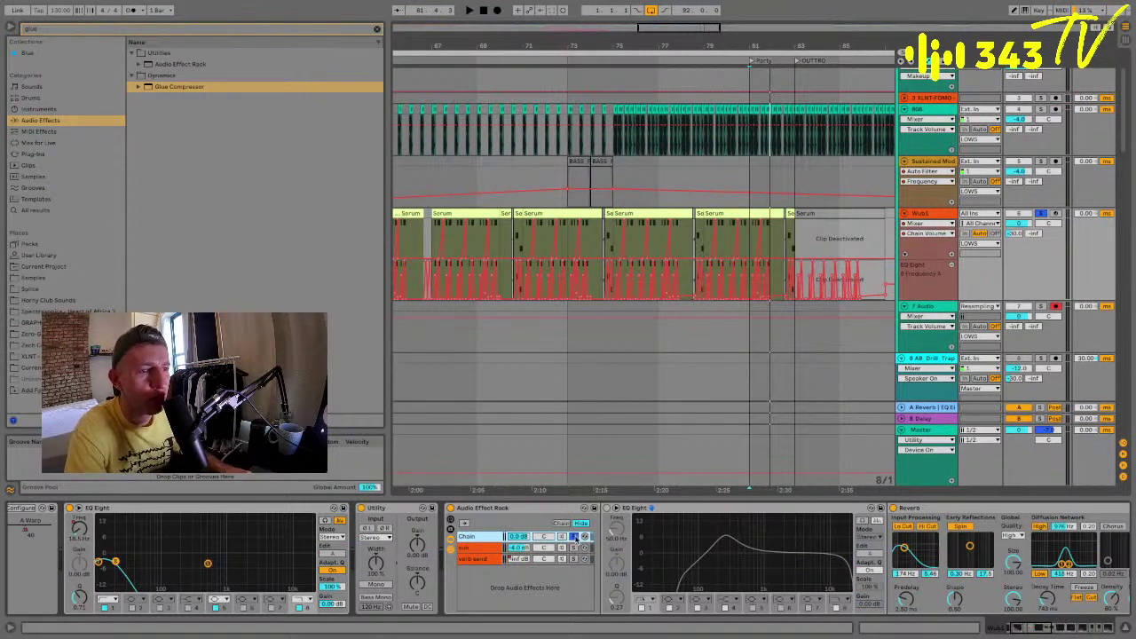
Audition the rack's sub chain in solo, check its EQ Eight devices, and release the solo.
left_click(576, 548)
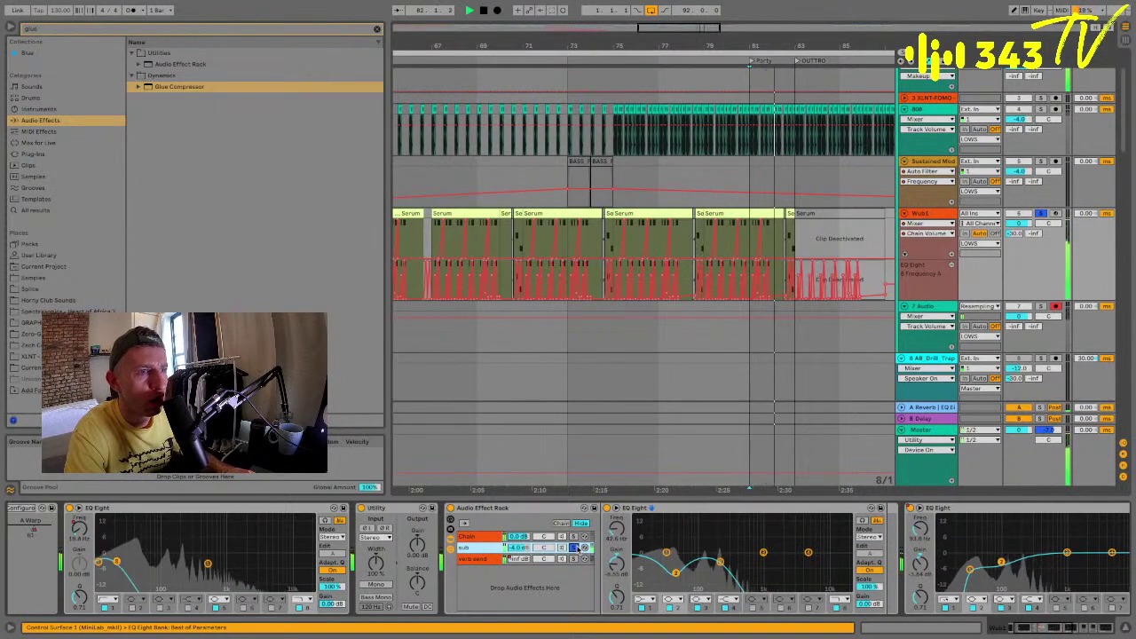
key("space")
scroll(577, 548, "right", 4)
scroll(578, 549, "left", 5)
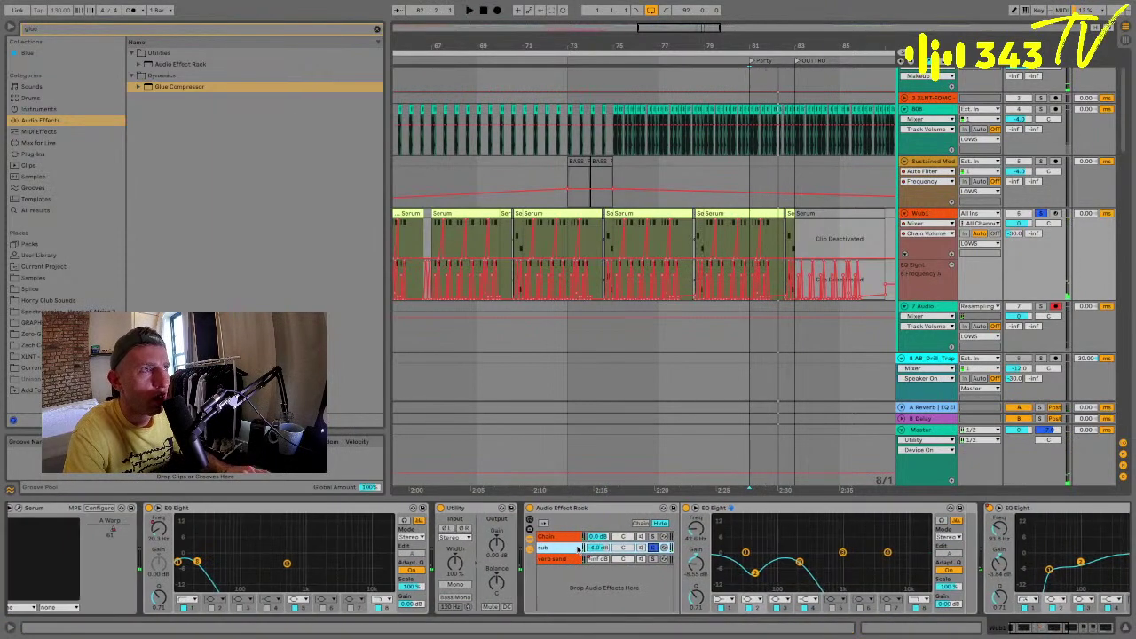
scroll(577, 548, "right", 4)
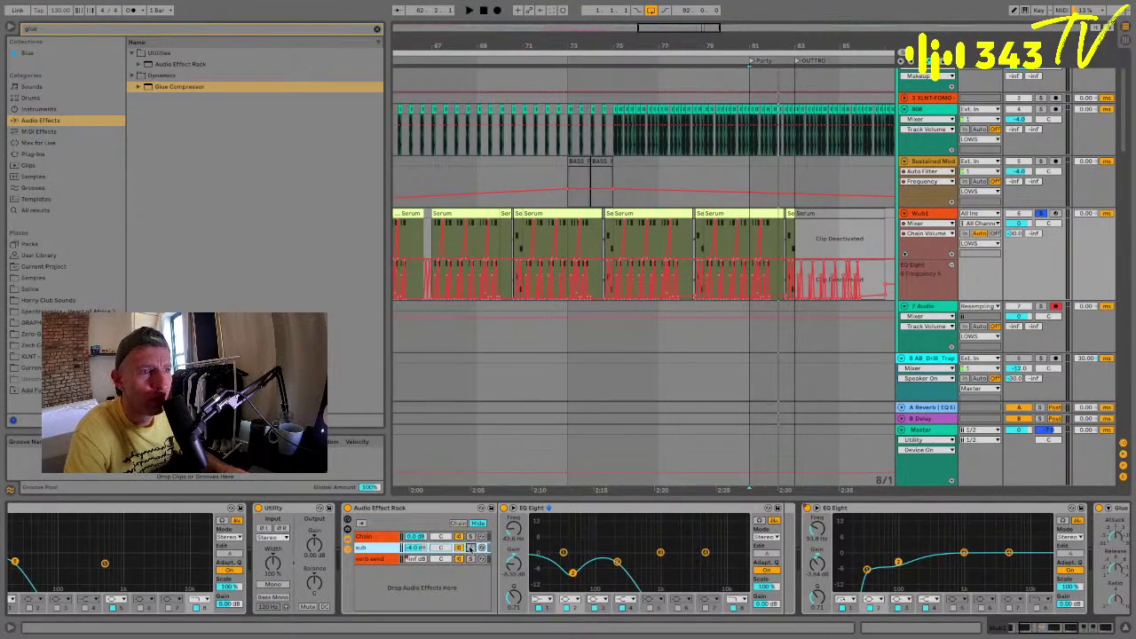
Solo the 808 track in place of Wub1 and start playback from bar 75.
scroll(806, 244, "up", 2)
left_click(919, 150)
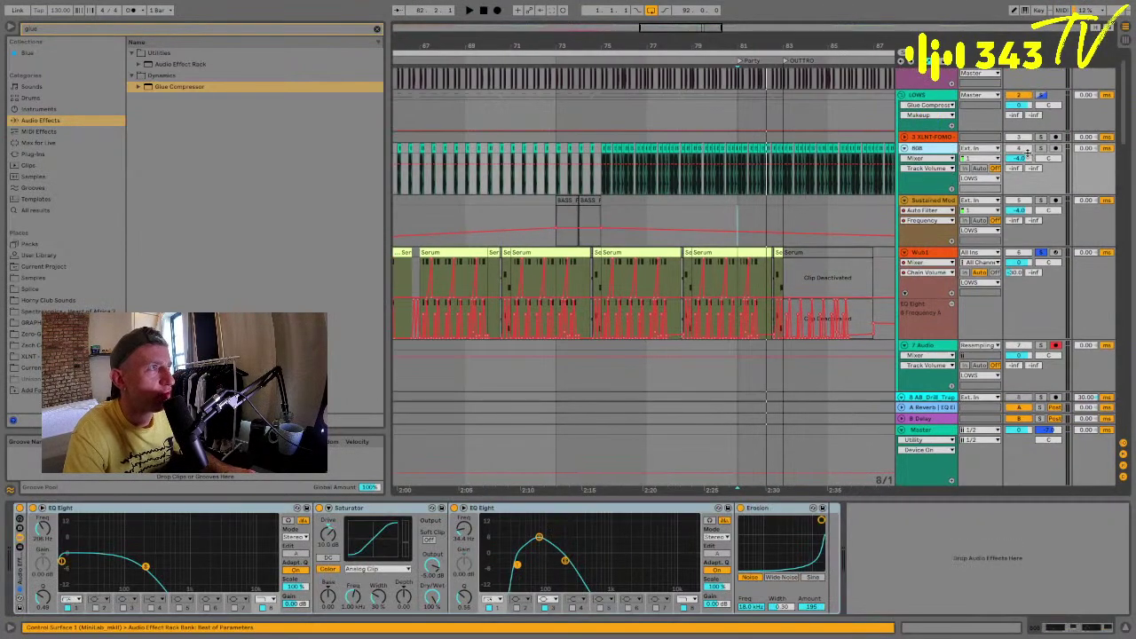
left_click(608, 110)
key("space")
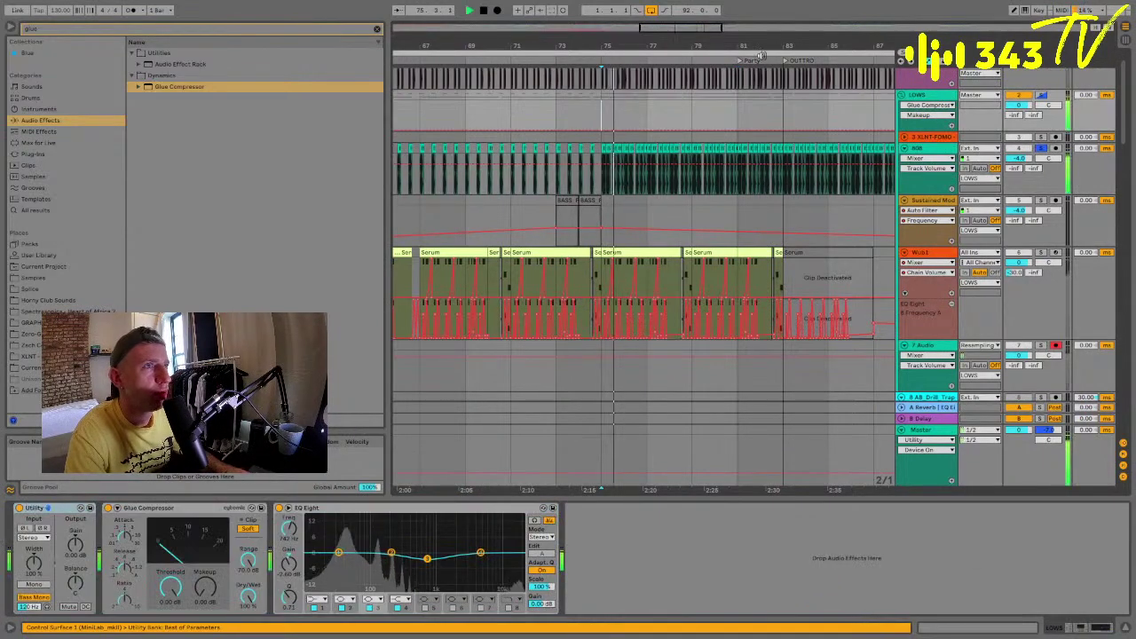
Show the 808 clips around bars 75 to 79 in close-up and hide the automation lanes.
left_click_drag(704, 41, 705, 42)
scroll(745, 164, "left", 5)
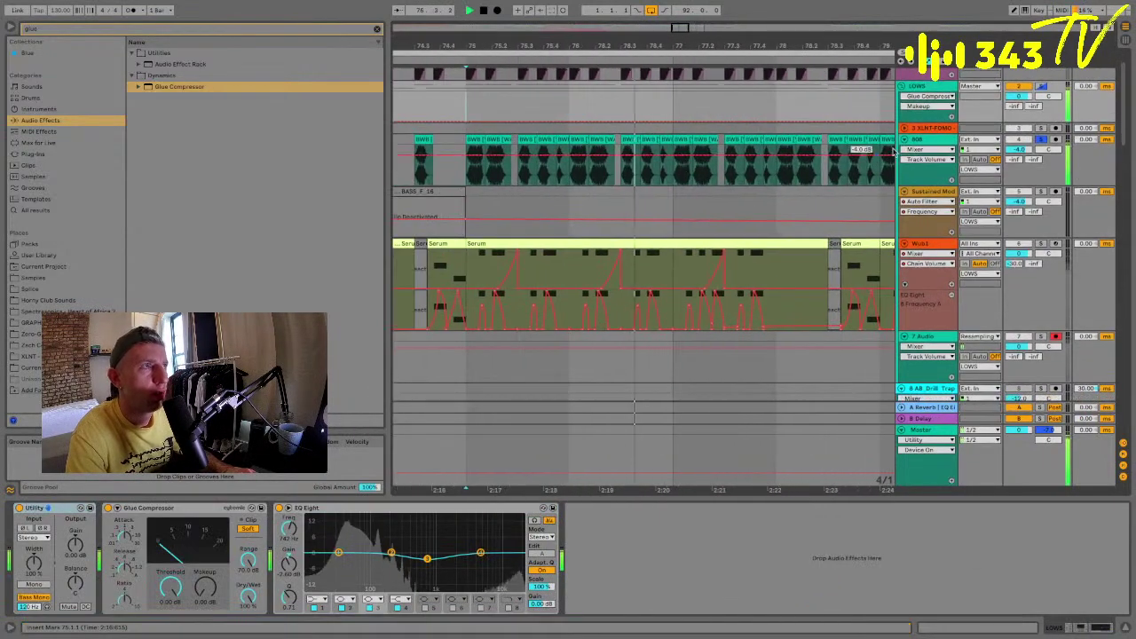
key("a")
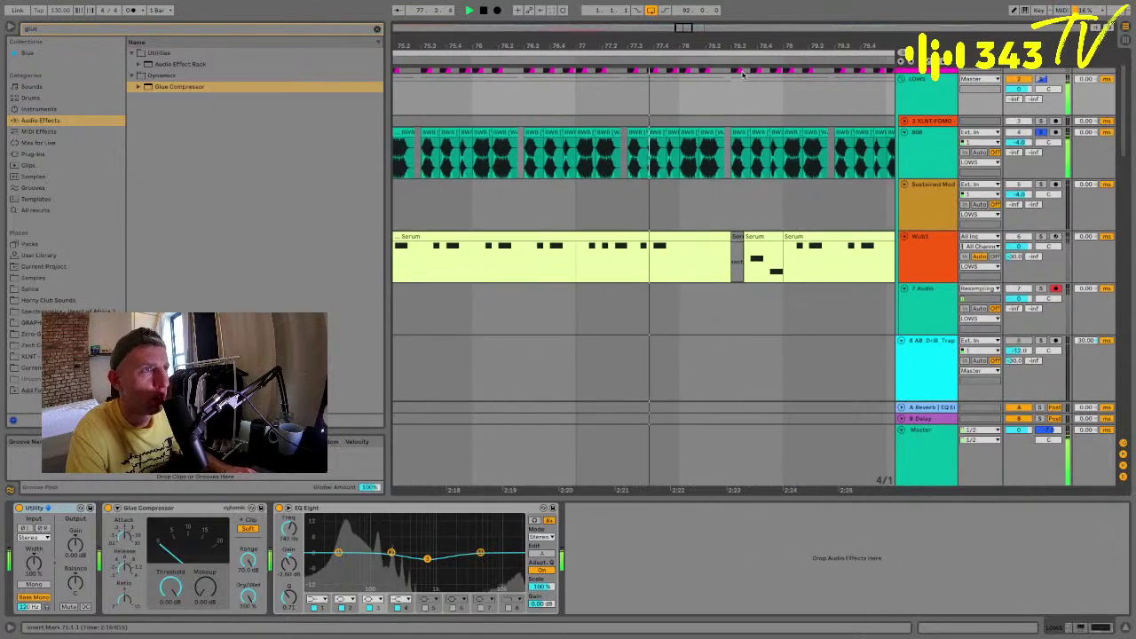
Check the chain list of the 808 track's Audio Effect Rack and hide it again.
left_click(937, 159)
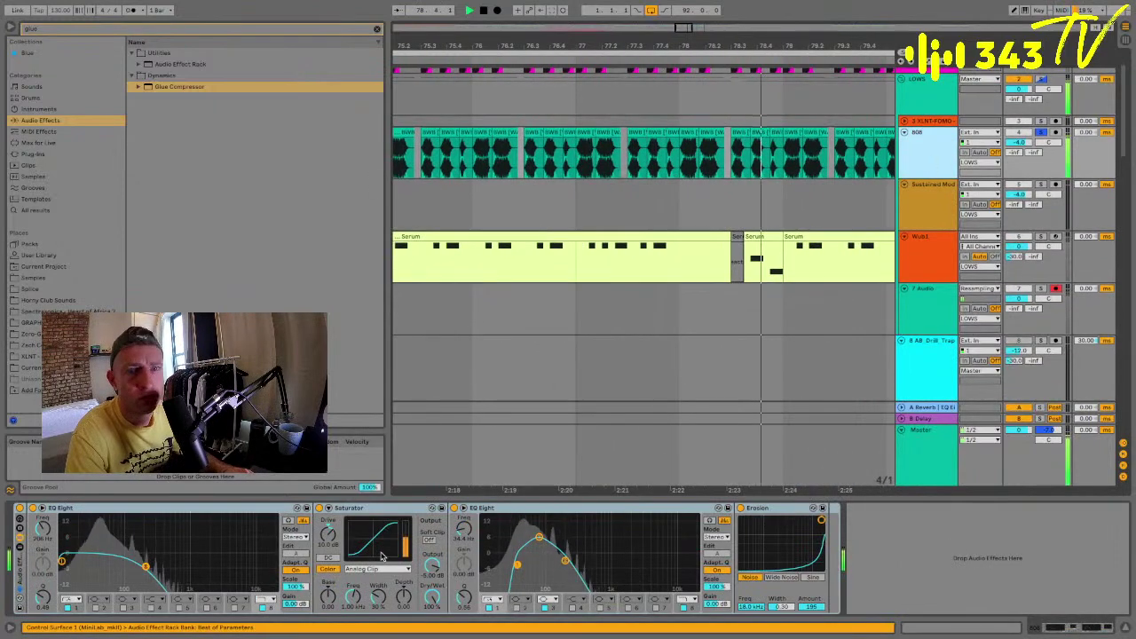
left_click(19, 549)
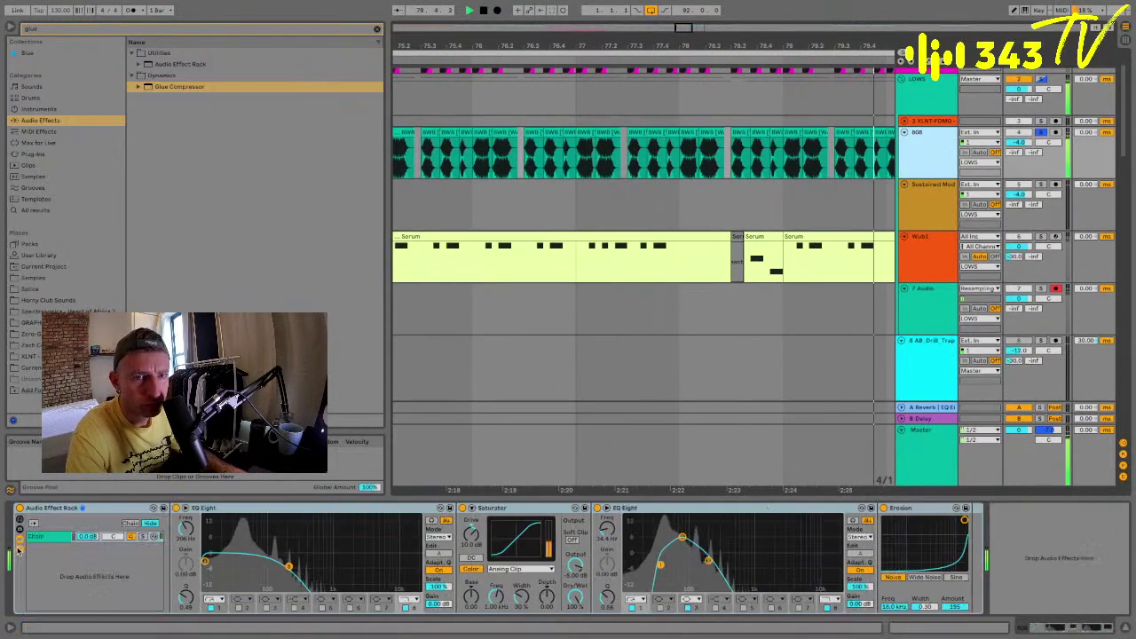
left_click(20, 539)
left_click(20, 539)
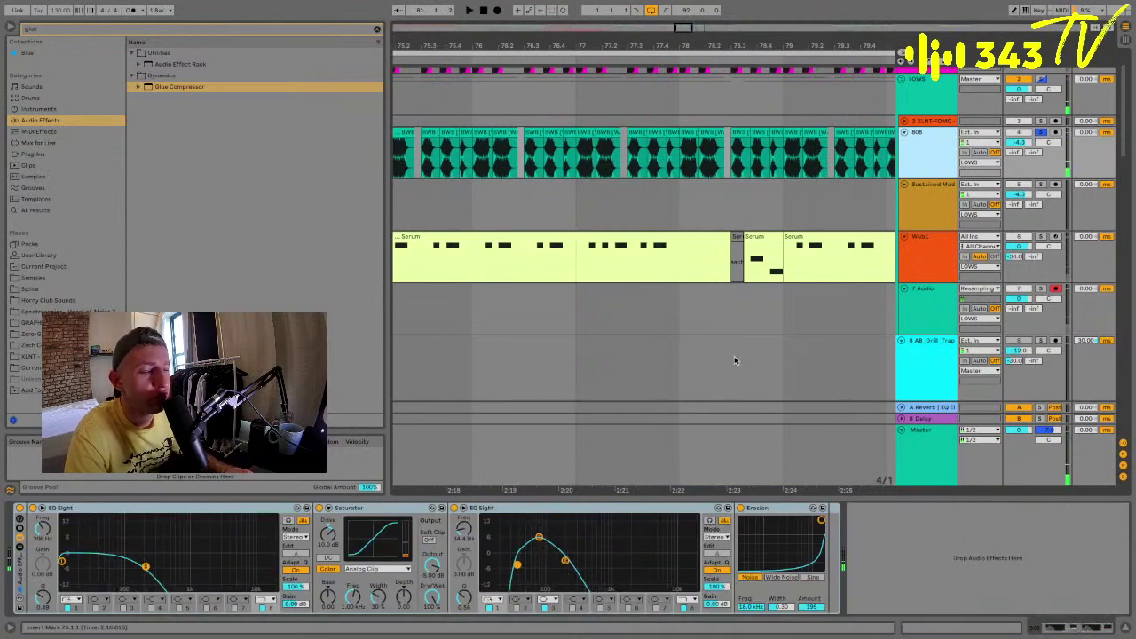
Set the playback start to bar 81 at the Party locator on the LOWS group track.
left_click_drag(731, 39, 731, 5)
scroll(780, 159, "right", 2)
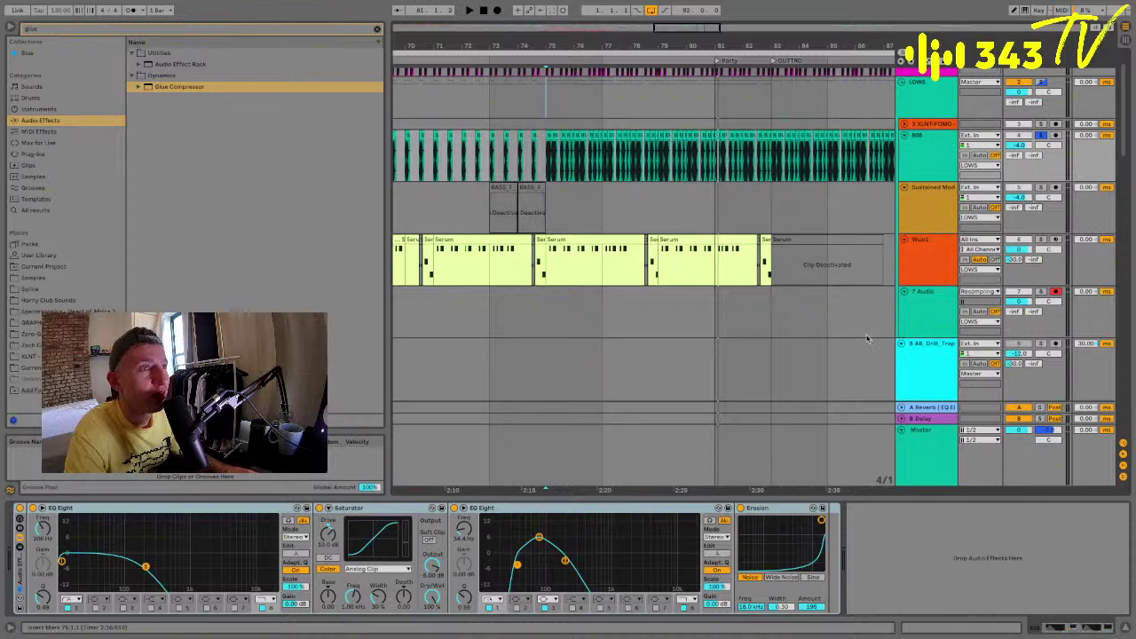
mouse_move(712, 48)
left_mouse_down()
mouse_move(712, 8)
mouse_move(713, 53)
left_mouse_up()
left_click(692, 106)
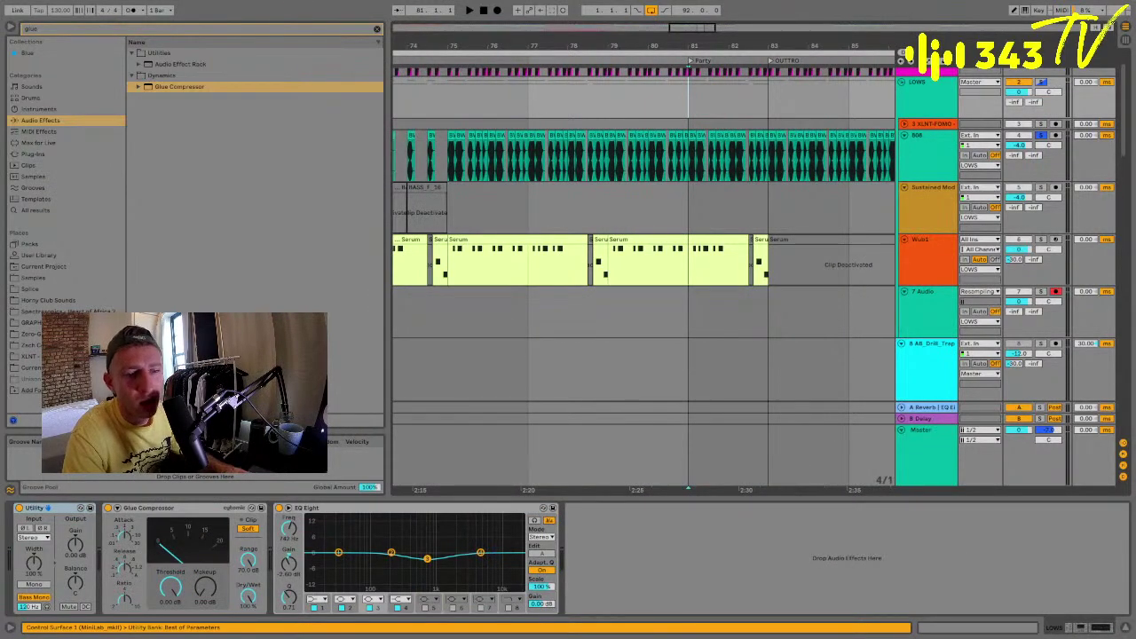